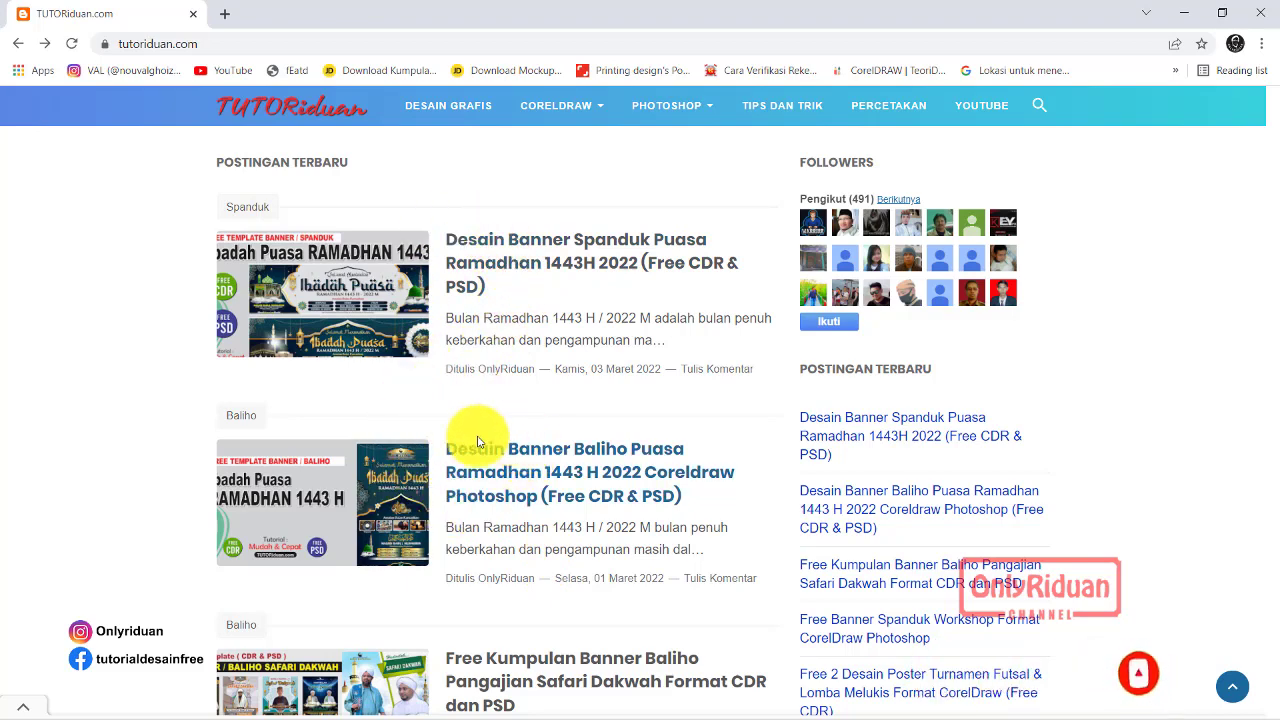
Open the Baliho Puasa Ramadhan 1443 H article in a new tab and scroll to its DISINI download link
{"action": "middle_click", "coordinate": [508, 449]}
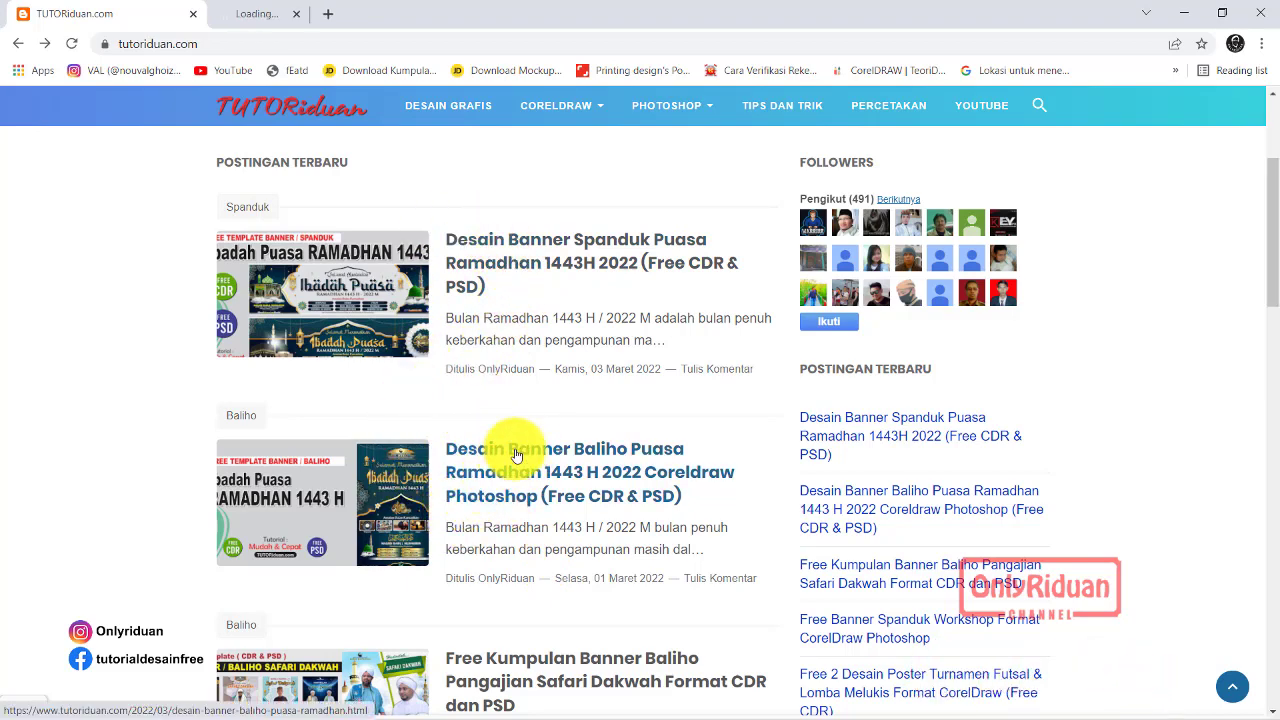
{"action": "left_click", "coordinate": [288, 14]}
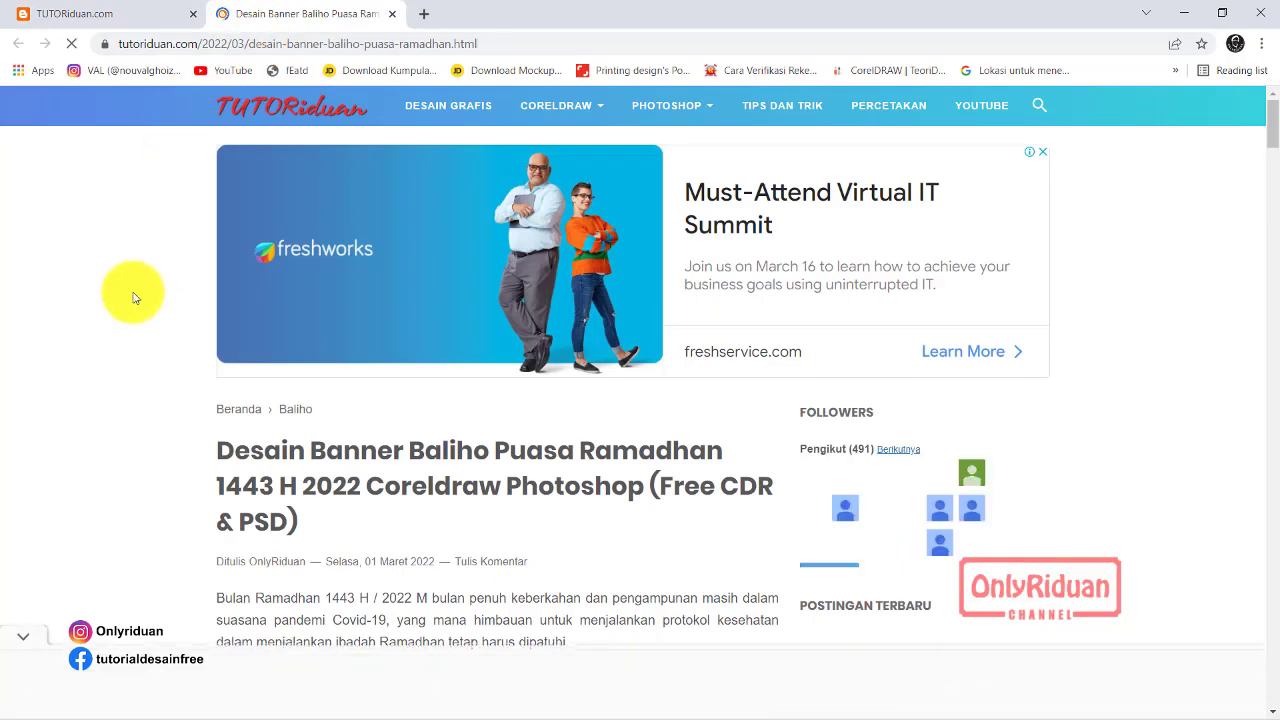
{"action": "scroll", "coordinate": [113, 311], "scroll_direction": "down", "scroll_amount": 1}
{"action": "scroll", "coordinate": [113, 311], "scroll_direction": "down", "scroll_amount": 2}
{"action": "scroll", "coordinate": [104, 312], "scroll_direction": "down", "scroll_amount": 2}
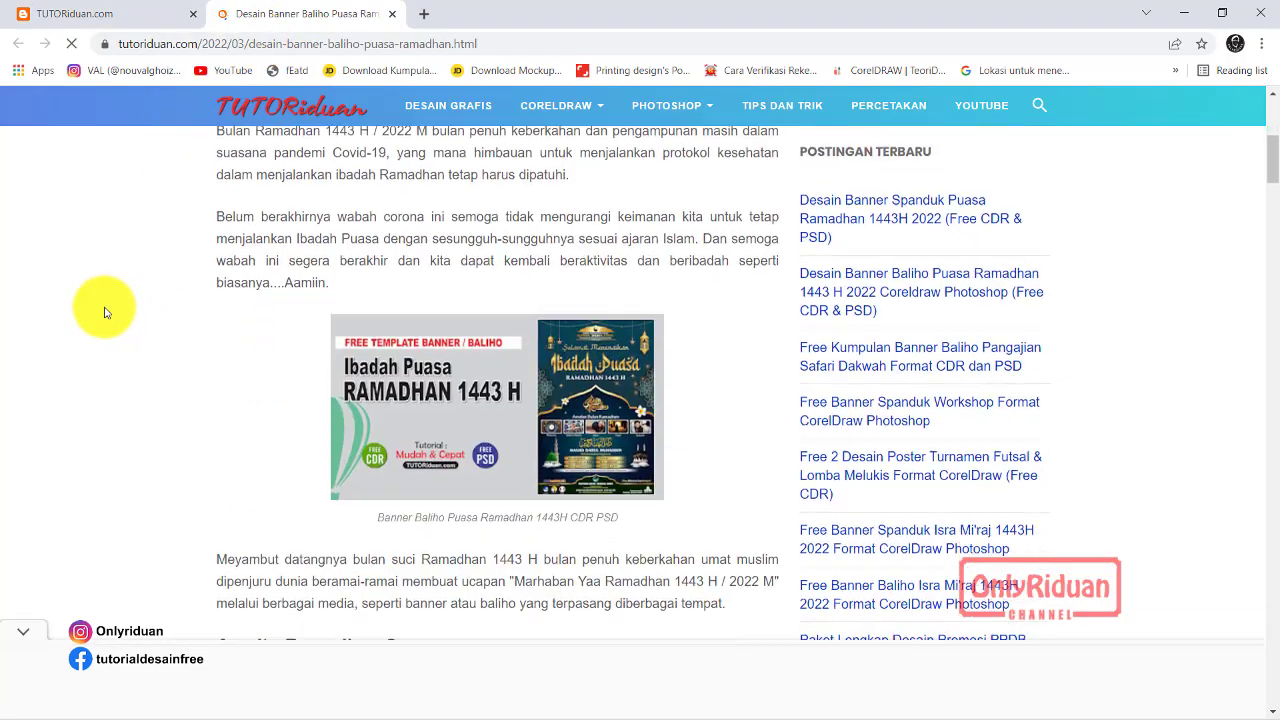
{"action": "scroll", "coordinate": [106, 310], "scroll_direction": "down", "scroll_amount": 2}
{"action": "scroll", "coordinate": [108, 306], "scroll_direction": "down", "scroll_amount": 1}
{"action": "scroll", "coordinate": [111, 303], "scroll_direction": "down", "scroll_amount": 4}
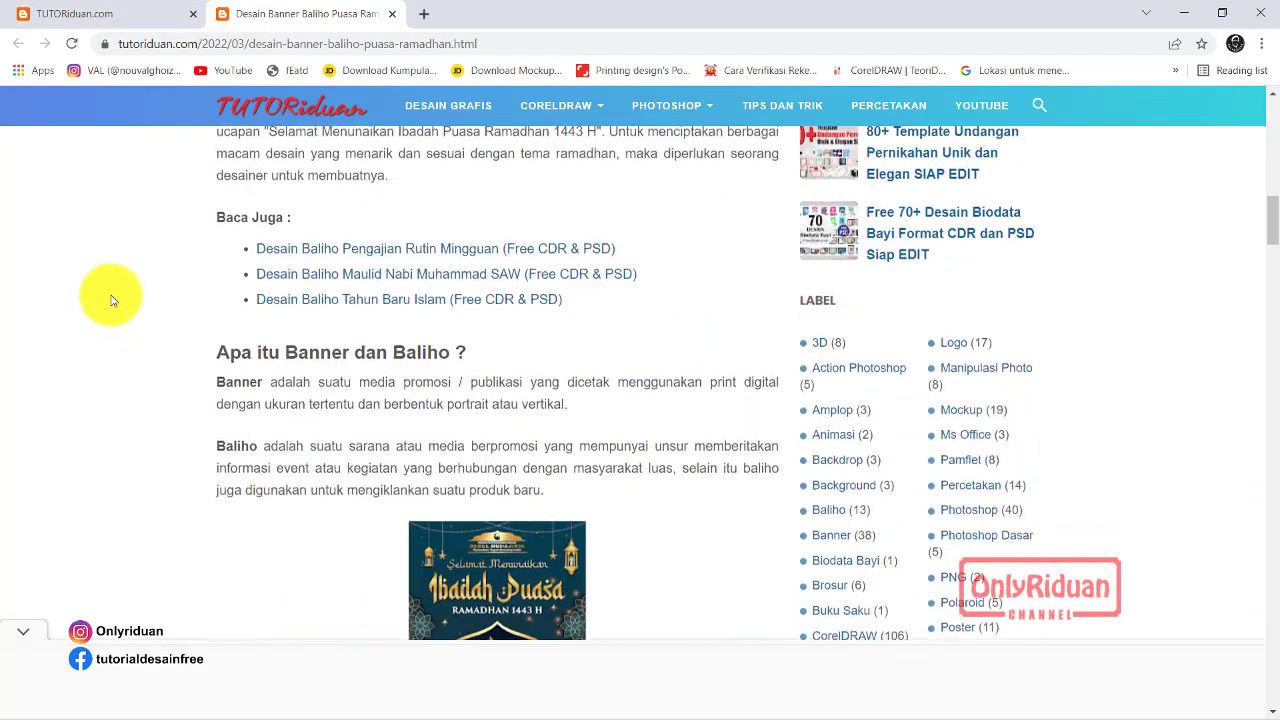
{"action": "scroll", "coordinate": [112, 300], "scroll_direction": "down", "scroll_amount": 2}
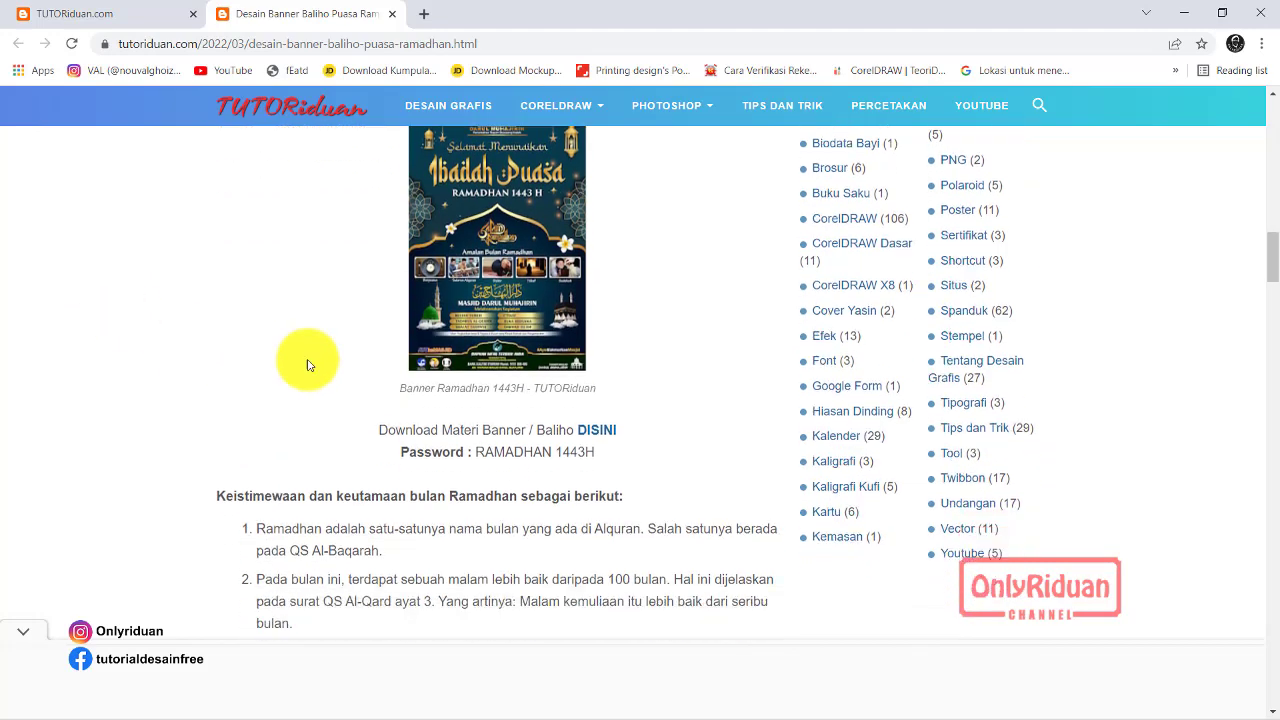
{"action": "scroll", "coordinate": [410, 290], "scroll_direction": "up", "scroll_amount": 1}
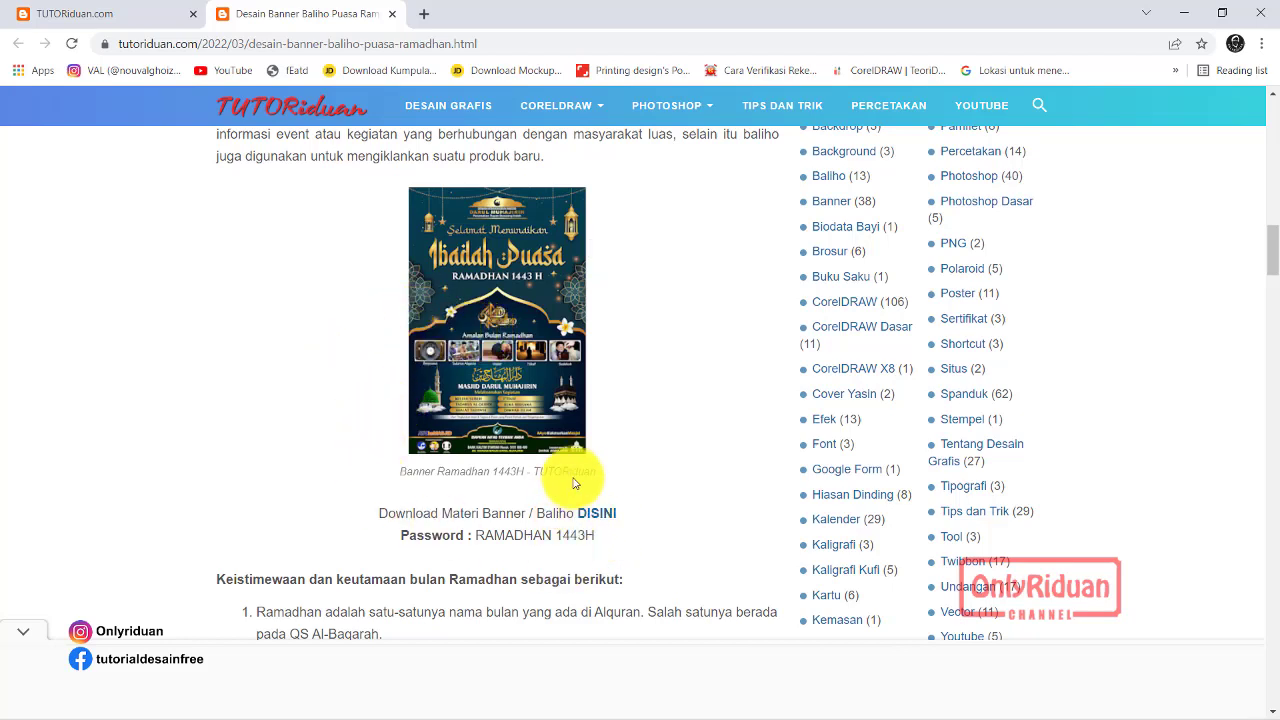
{"action": "left_click", "coordinate": [588, 698]}
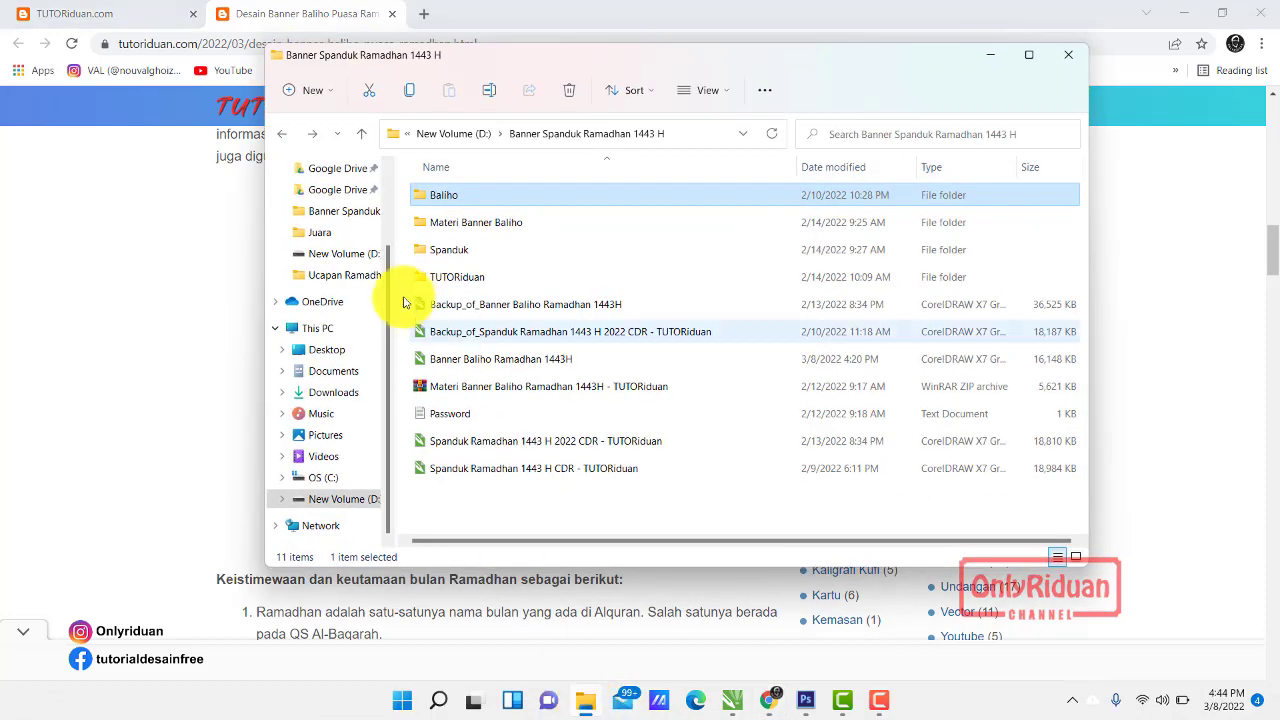
{"action": "double_click", "coordinate": [466, 220]}
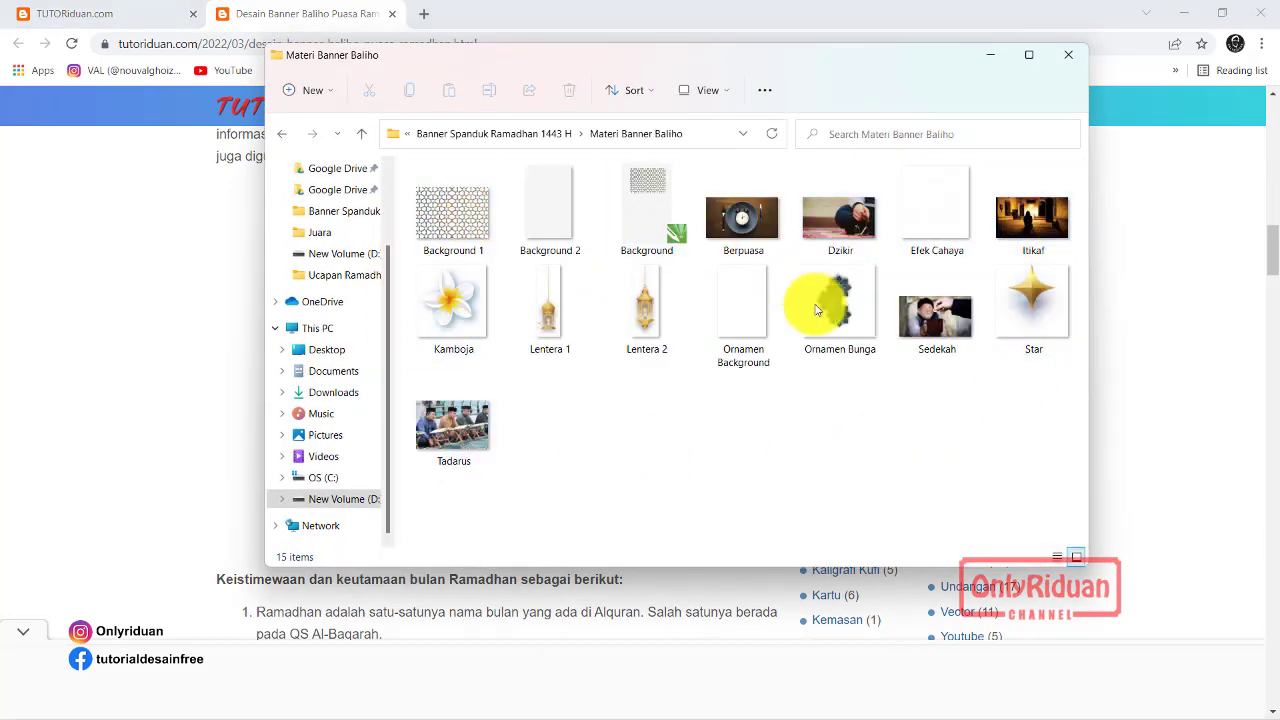
{"action": "left_click", "coordinate": [1068, 55]}
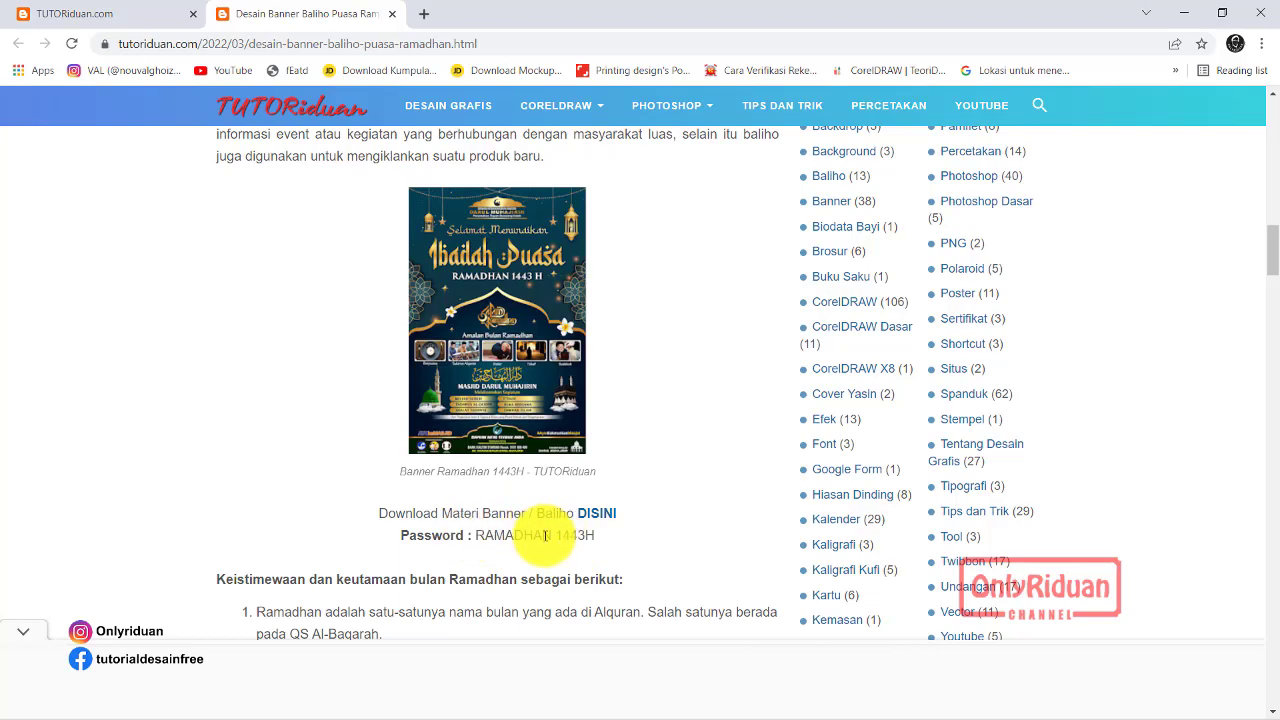
Scroll the Baliho article to the Format CDR download details and its list of eight fonts
{"action": "scroll", "coordinate": [509, 443], "scroll_direction": "down", "scroll_amount": 4}
{"action": "scroll", "coordinate": [509, 443], "scroll_direction": "down", "scroll_amount": 3}
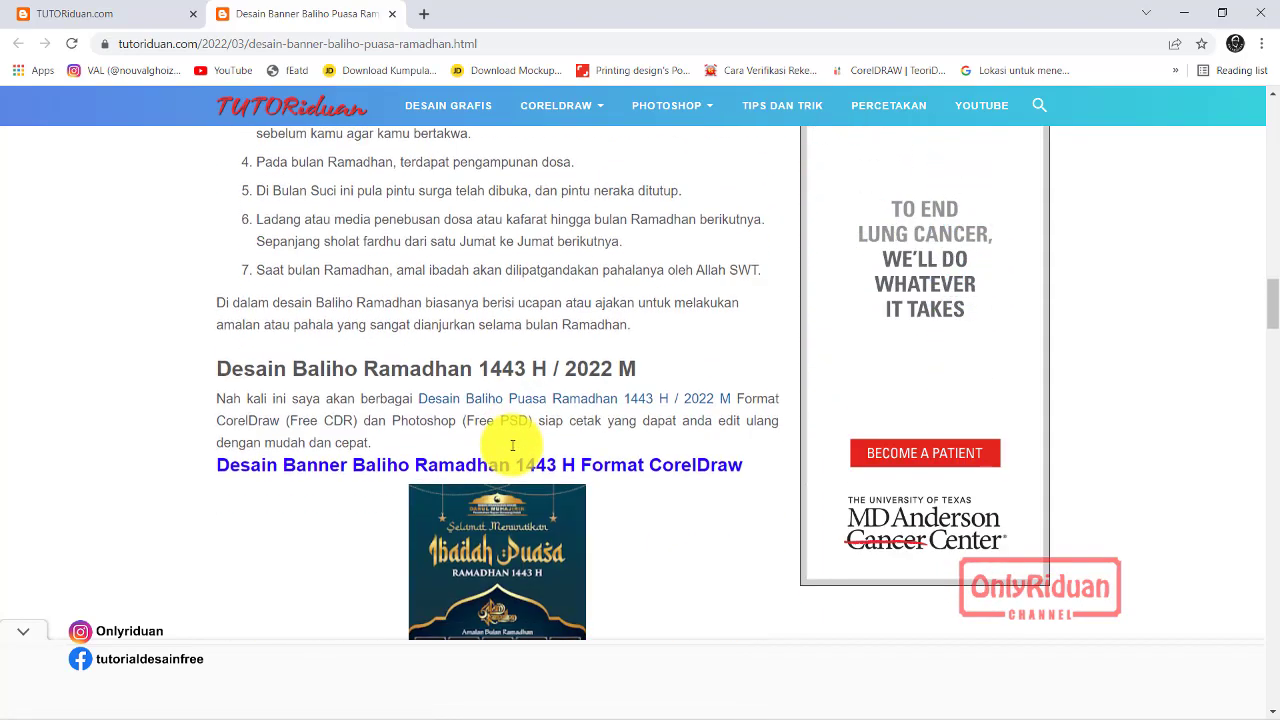
{"action": "scroll", "coordinate": [512, 445], "scroll_direction": "down", "scroll_amount": 3}
{"action": "scroll", "coordinate": [512, 445], "scroll_direction": "up", "scroll_amount": 1}
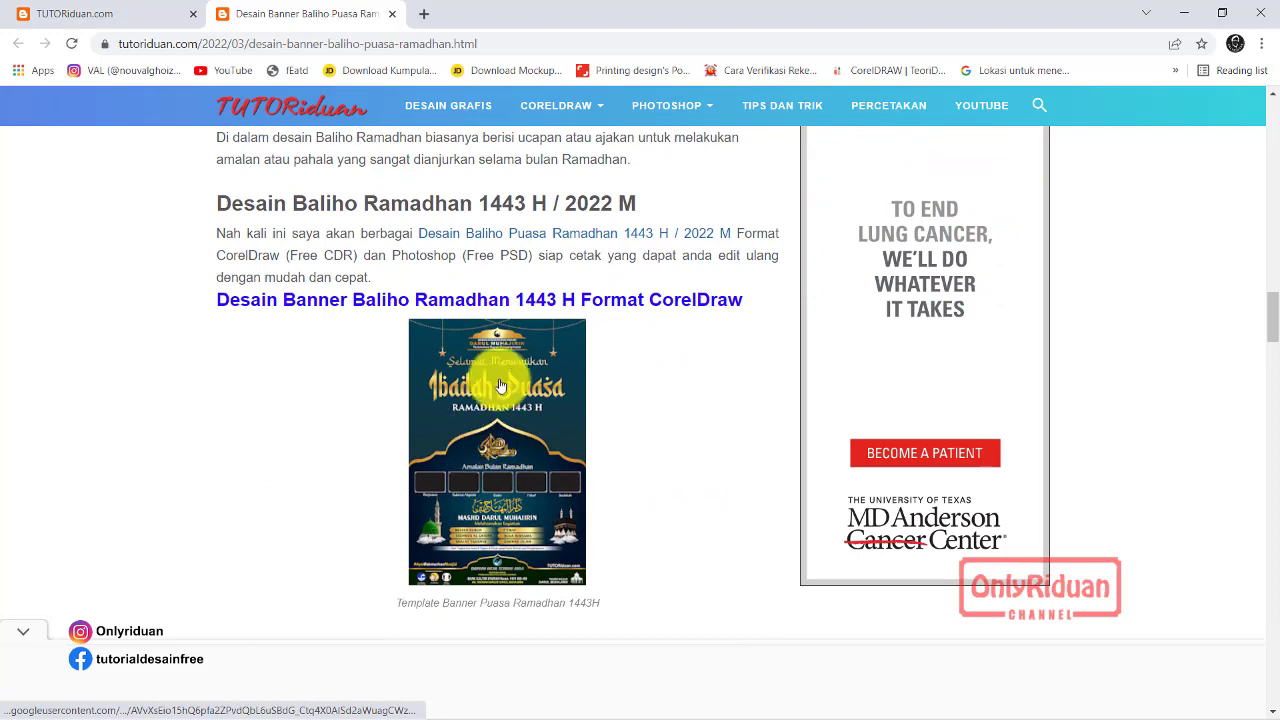
{"action": "scroll", "coordinate": [509, 378], "scroll_direction": "down", "scroll_amount": 3}
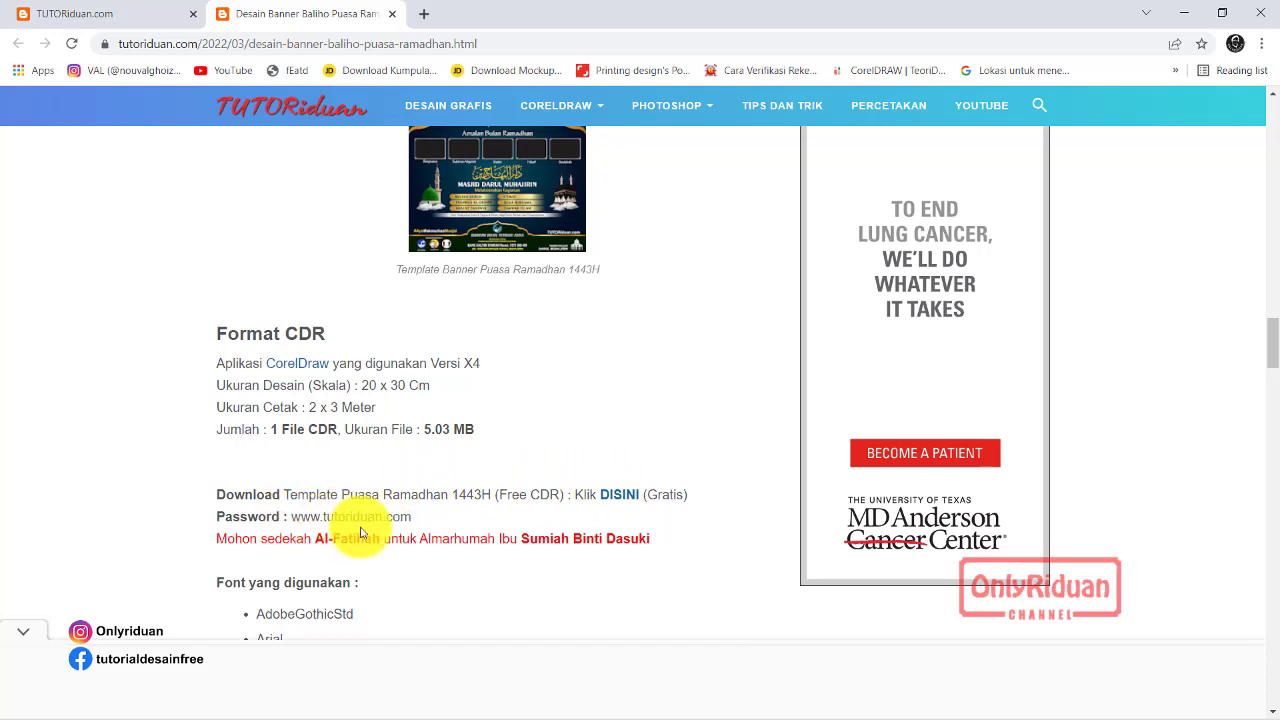
{"action": "scroll", "coordinate": [586, 467], "scroll_direction": "down", "scroll_amount": 1}
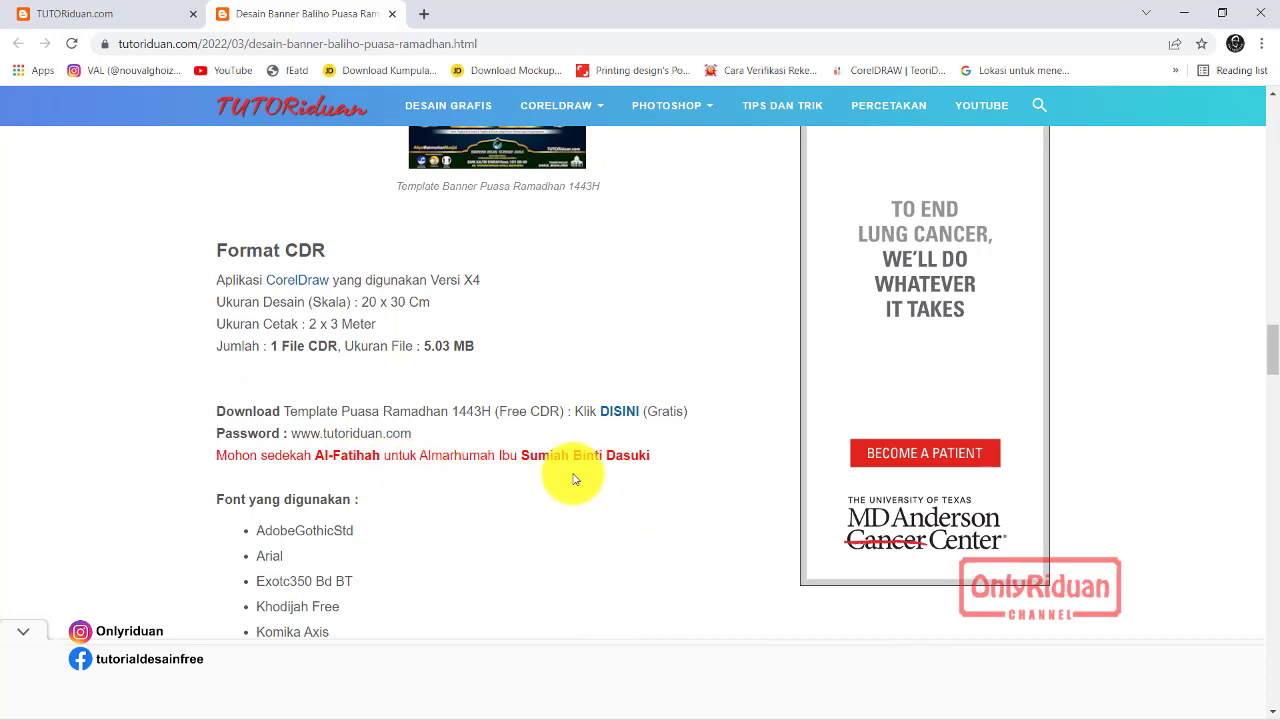
{"action": "scroll", "coordinate": [578, 455], "scroll_direction": "down", "scroll_amount": 3}
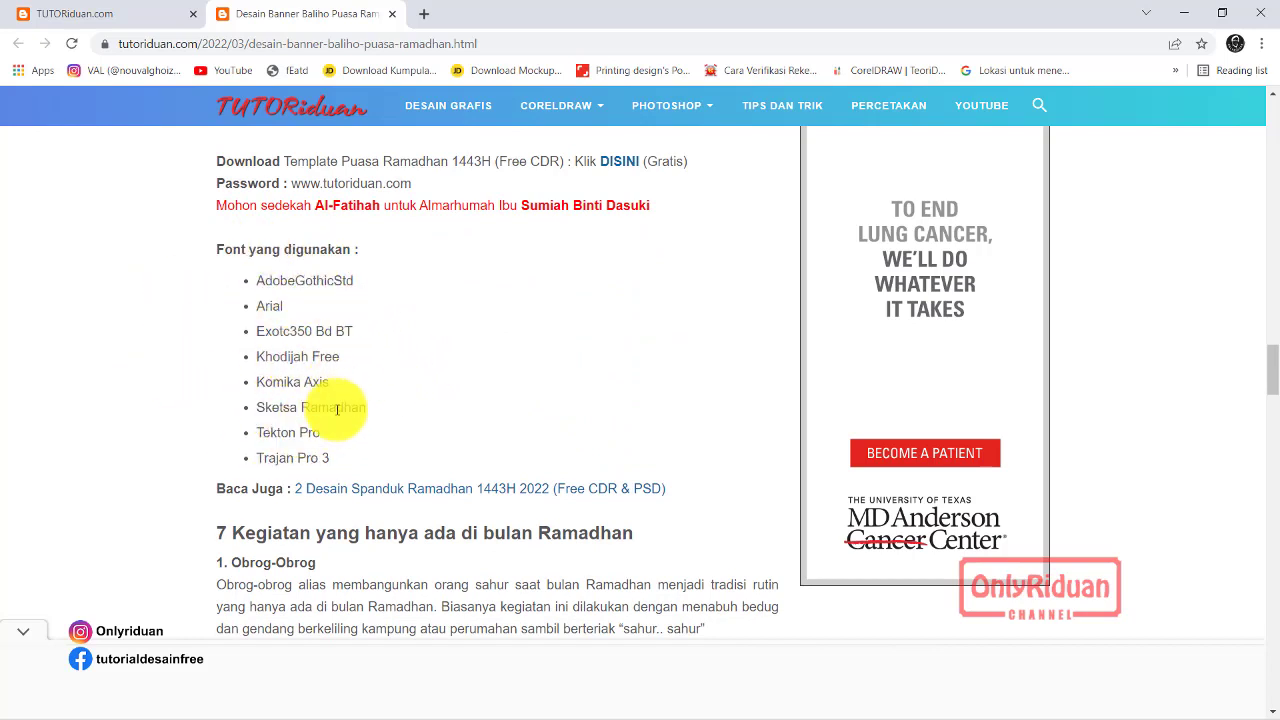
Scroll further down the Baliho article to the Format PSD section
{"action": "scroll", "coordinate": [448, 366], "scroll_direction": "down", "scroll_amount": 2}
{"action": "scroll", "coordinate": [523, 350], "scroll_direction": "down", "scroll_amount": 3}
{"action": "scroll", "coordinate": [523, 350], "scroll_direction": "down", "scroll_amount": 4}
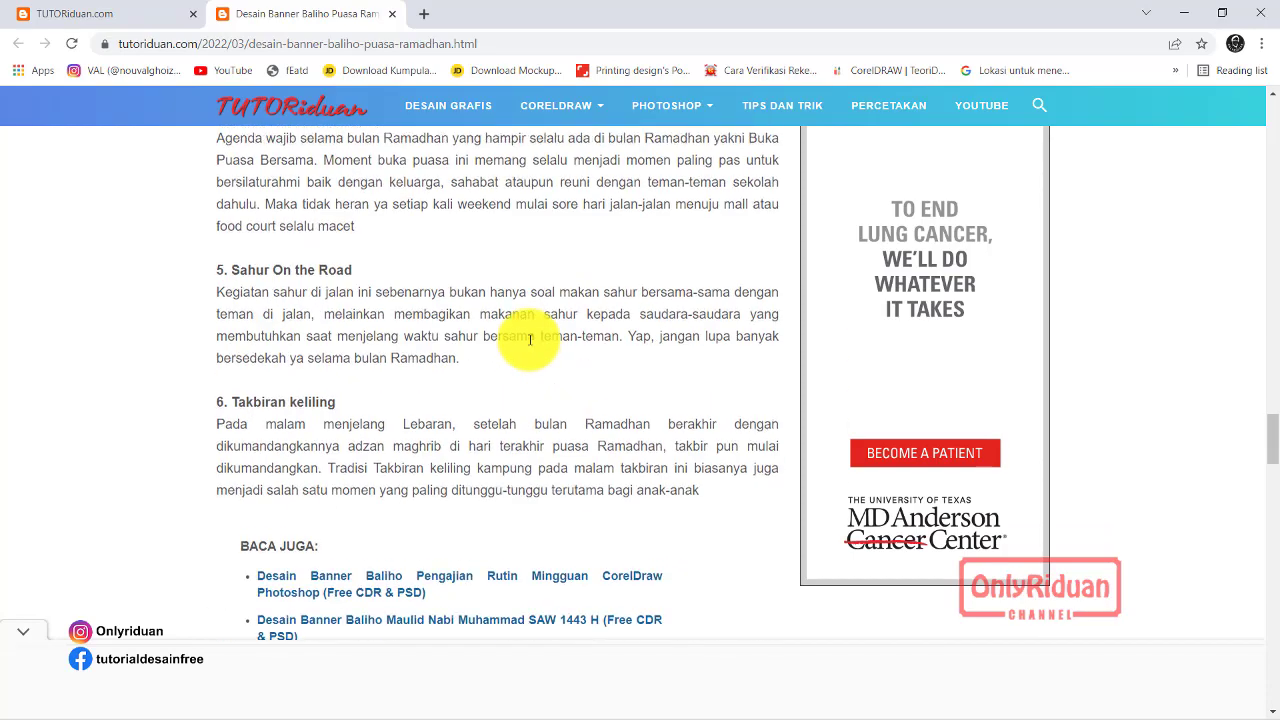
{"action": "scroll", "coordinate": [530, 345], "scroll_direction": "down", "scroll_amount": 3}
{"action": "scroll", "coordinate": [530, 345], "scroll_direction": "down", "scroll_amount": 3}
{"action": "scroll", "coordinate": [531, 340], "scroll_direction": "down", "scroll_amount": 2}
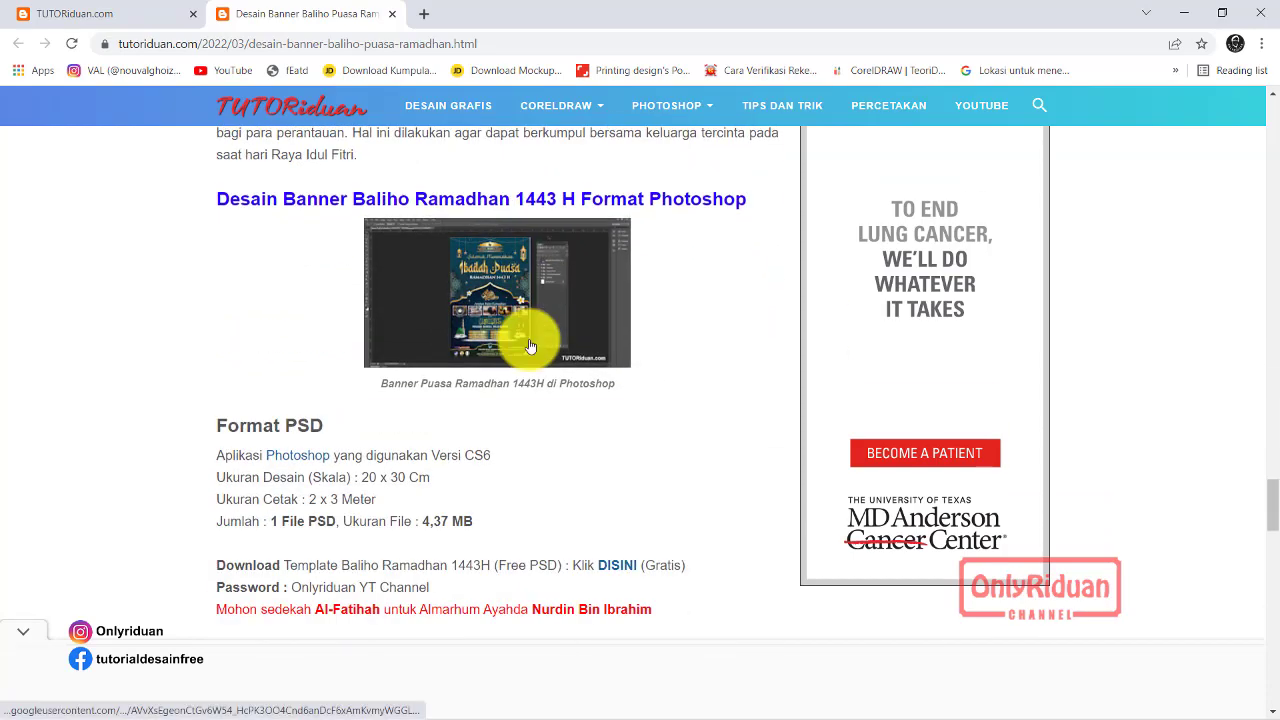
{"action": "scroll", "coordinate": [560, 450], "scroll_direction": "down", "scroll_amount": 1}
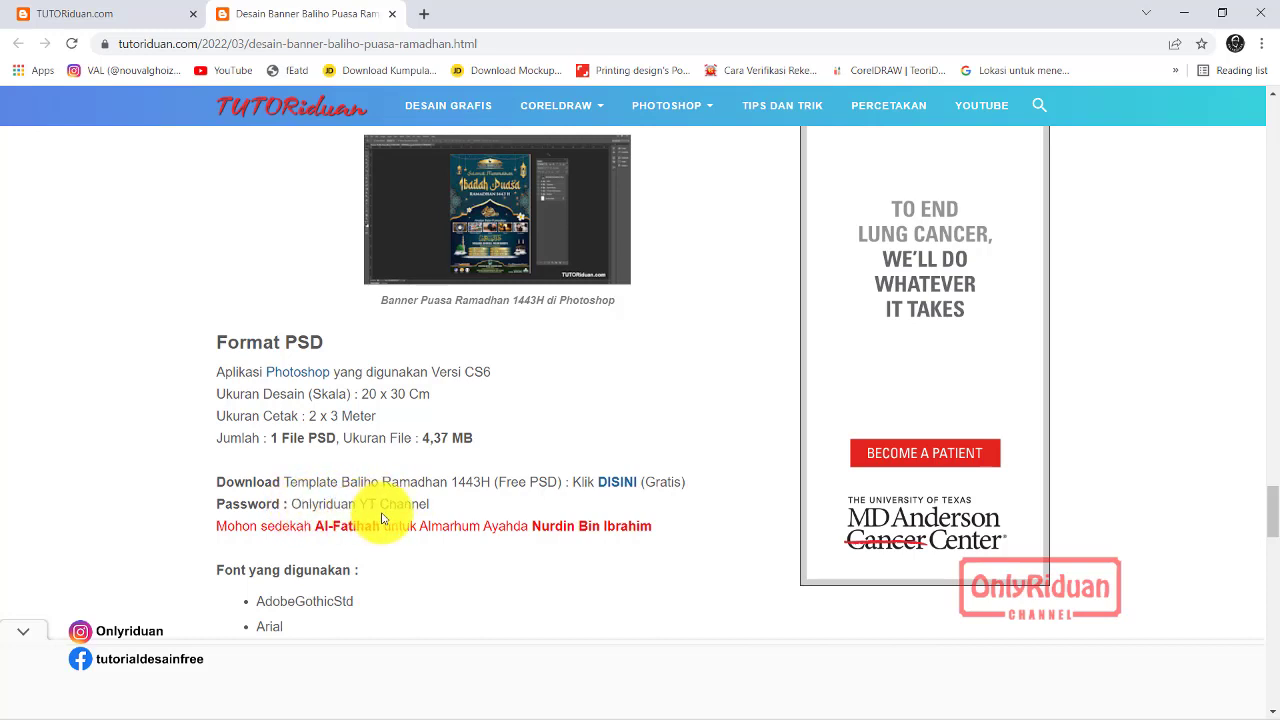
{"action": "scroll", "coordinate": [425, 400], "scroll_direction": "down", "scroll_amount": 3}
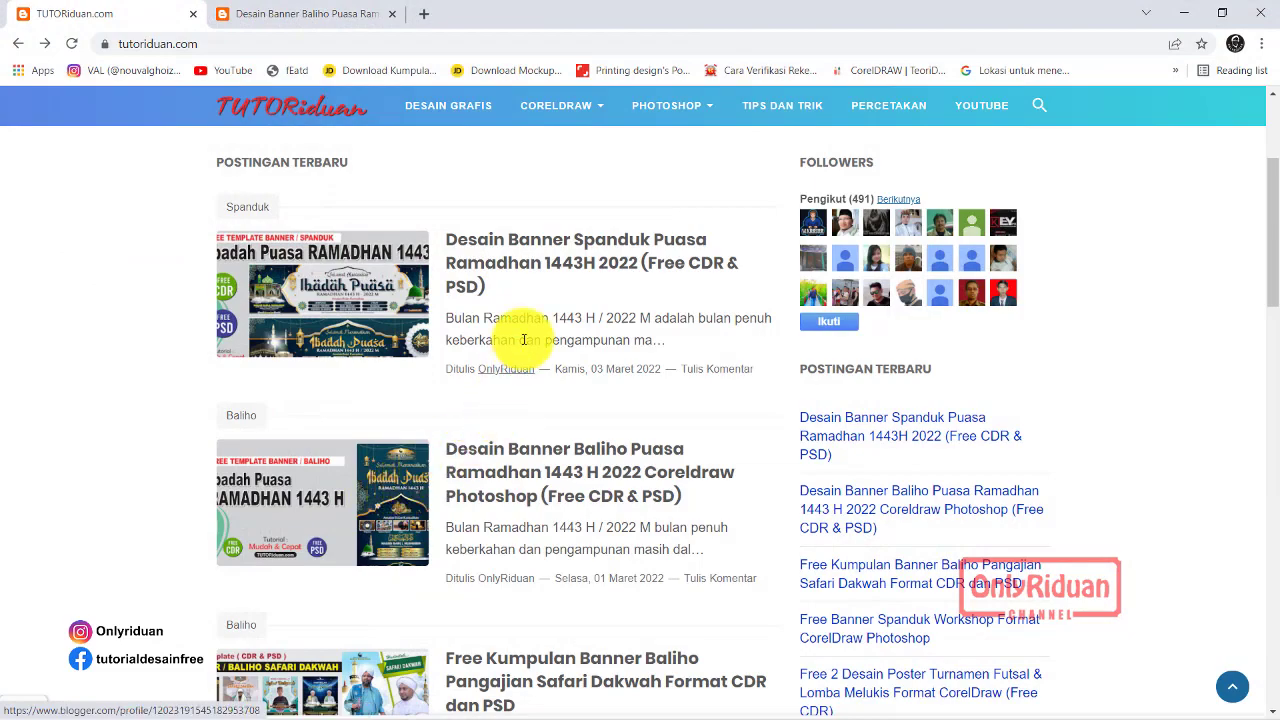
Open the Spanduk Puasa Ramadhan 1443H article in a new tab and switch to it
{"action": "middle_click", "coordinate": [505, 245]}
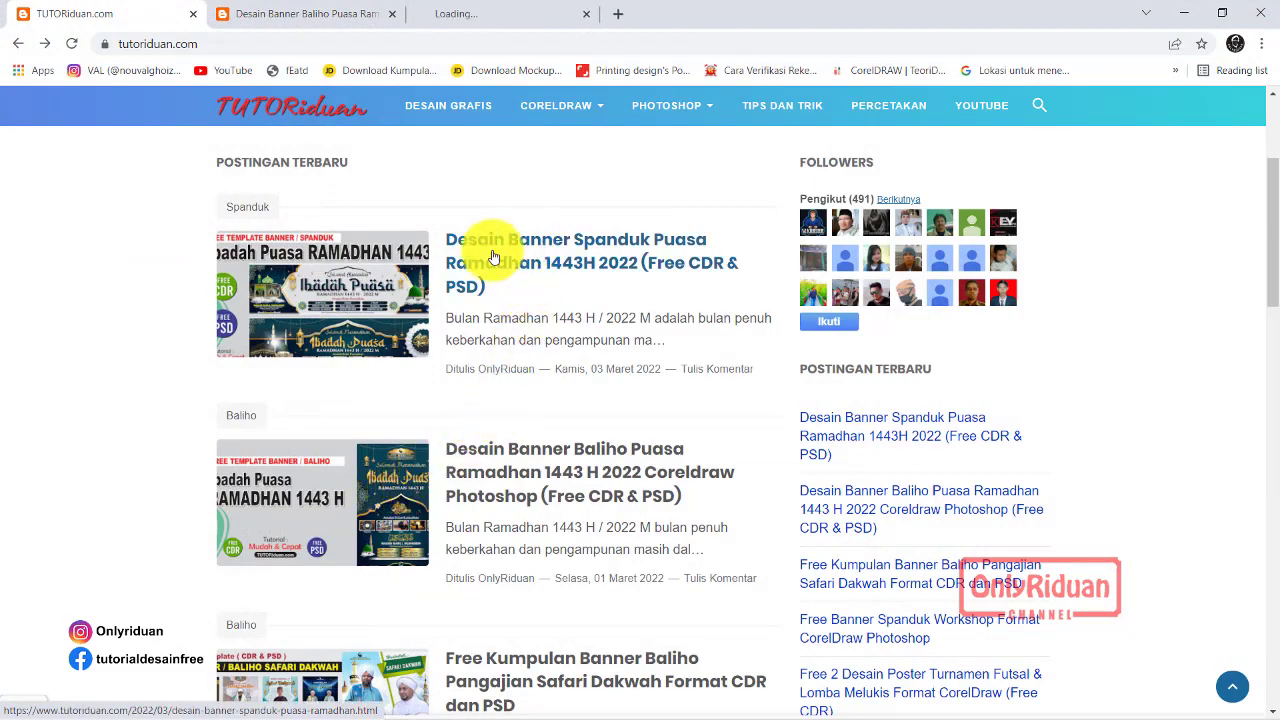
{"action": "left_click", "coordinate": [491, 12]}
{"action": "scroll", "coordinate": [494, 290], "scroll_direction": "down", "scroll_amount": 4}
{"action": "scroll", "coordinate": [494, 289], "scroll_direction": "down", "scroll_amount": 3}
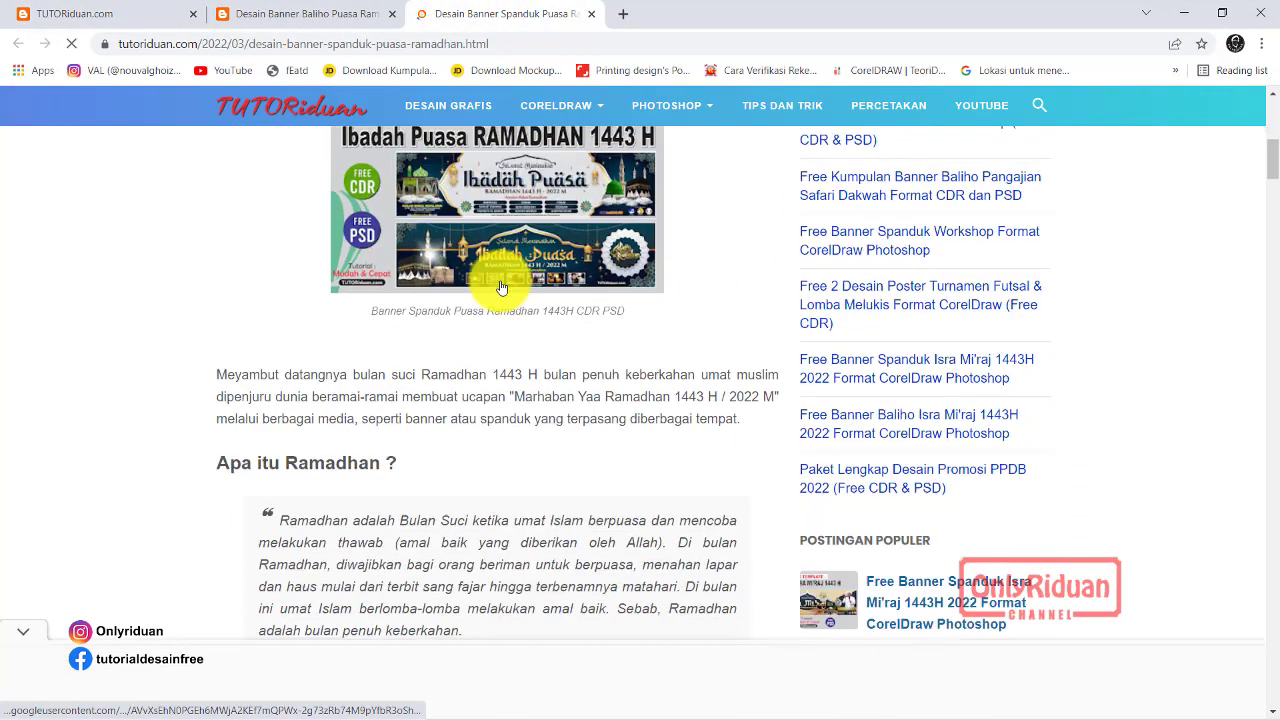
{"action": "scroll", "coordinate": [501, 287], "scroll_direction": "up", "scroll_amount": 2}
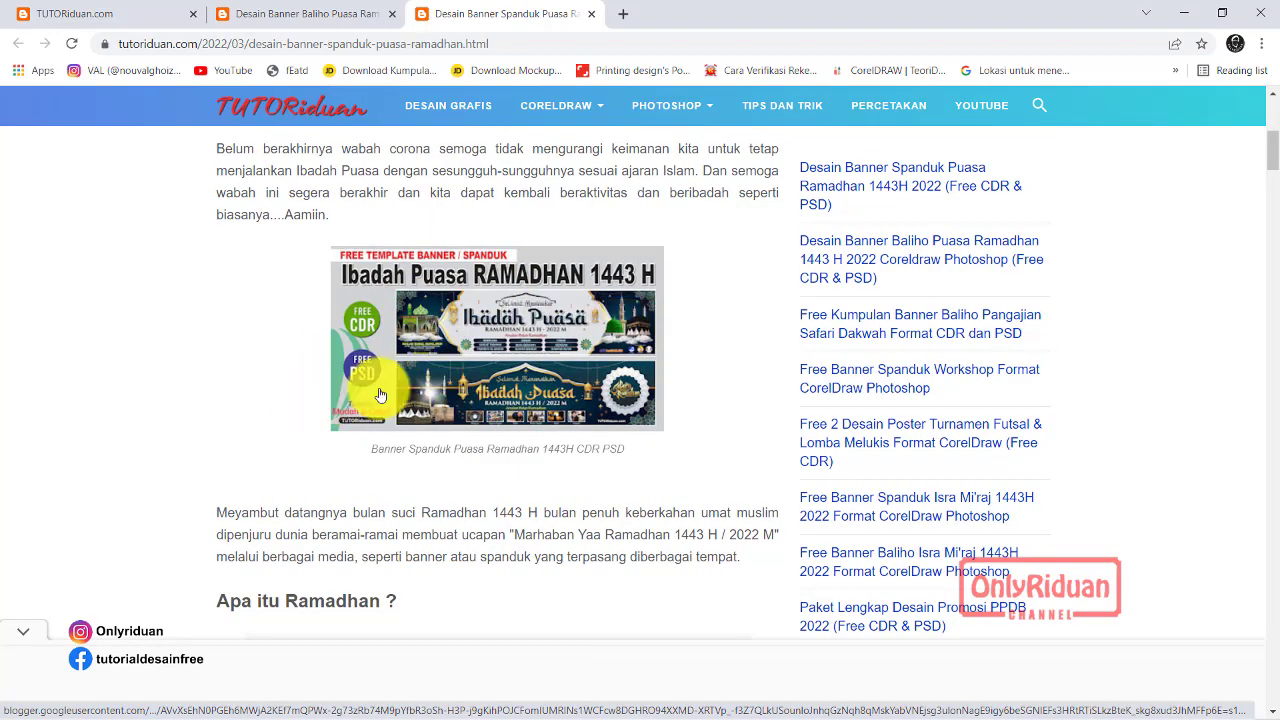
{"action": "scroll", "coordinate": [449, 363], "scroll_direction": "down", "scroll_amount": 3}
{"action": "scroll", "coordinate": [449, 363], "scroll_direction": "up", "scroll_amount": 1}
Scroll the Spanduk article to its Format CDR DISINI link, password and font list
{"action": "scroll", "coordinate": [460, 355], "scroll_direction": "down", "scroll_amount": 4}
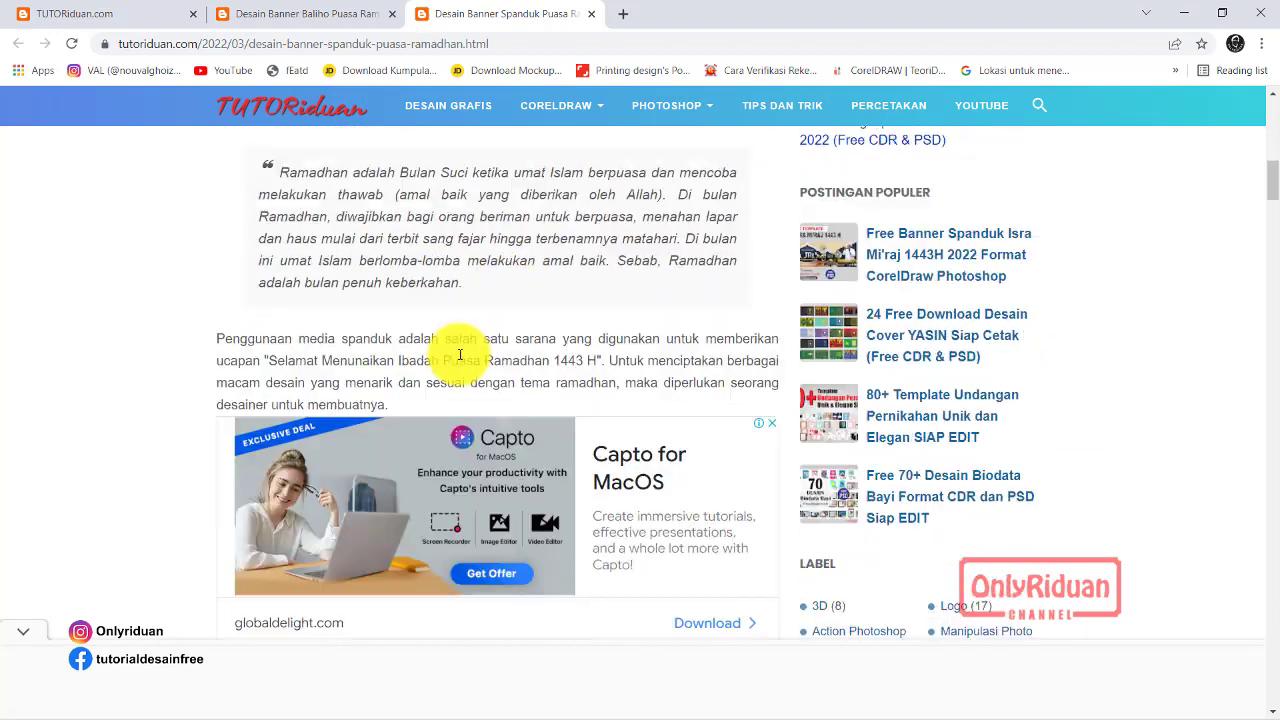
{"action": "scroll", "coordinate": [460, 355], "scroll_direction": "down", "scroll_amount": 3}
{"action": "scroll", "coordinate": [460, 355], "scroll_direction": "down", "scroll_amount": 2}
{"action": "scroll", "coordinate": [460, 355], "scroll_direction": "down", "scroll_amount": 4}
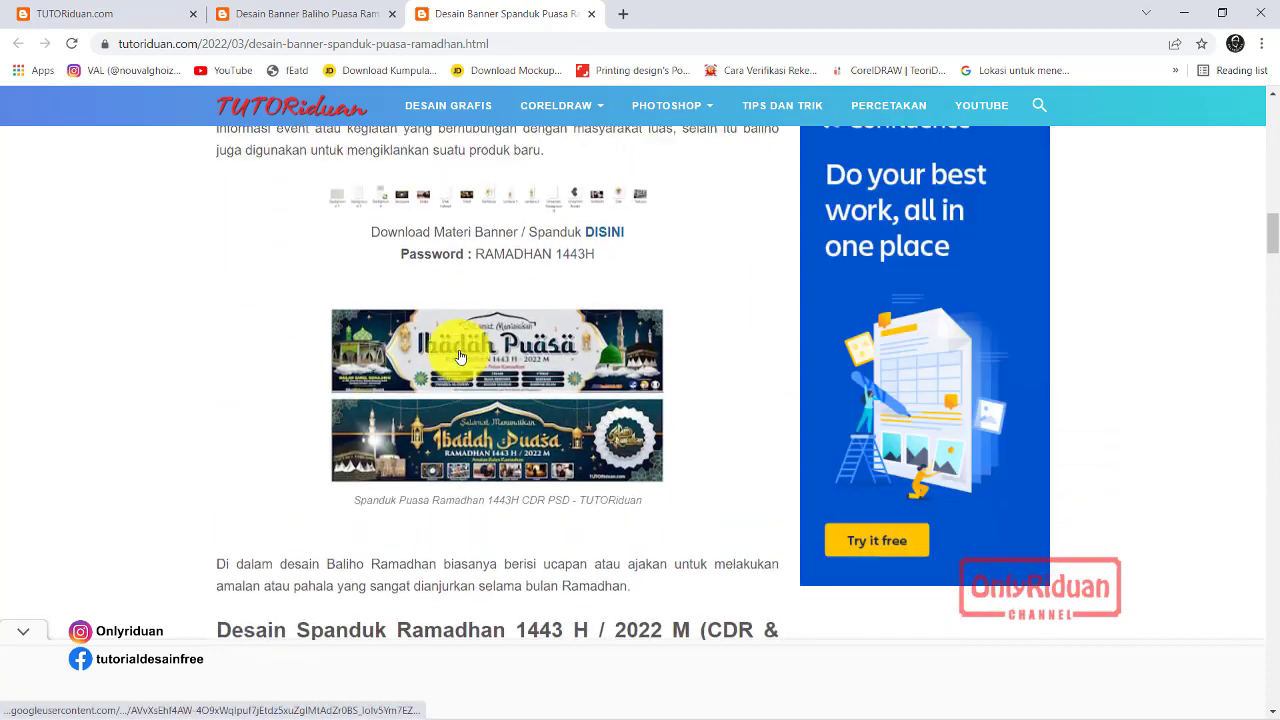
{"action": "scroll", "coordinate": [460, 357], "scroll_direction": "up", "scroll_amount": 1}
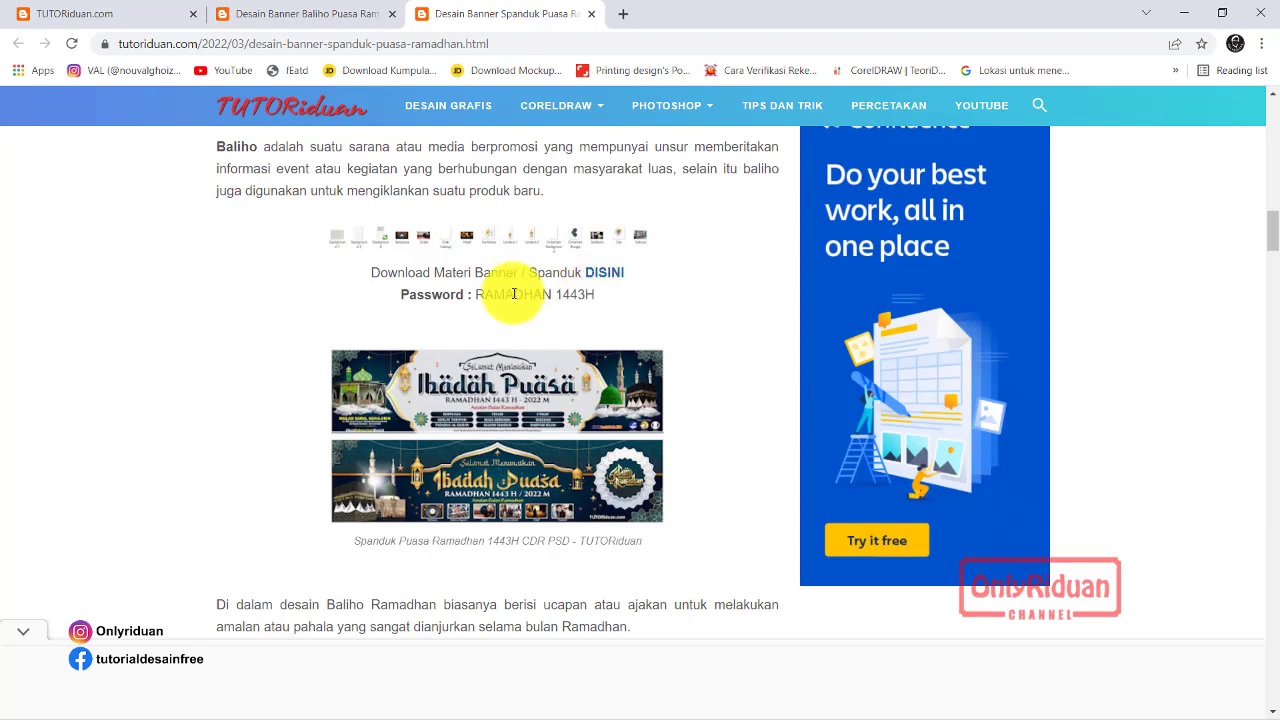
{"action": "scroll", "coordinate": [519, 286], "scroll_direction": "down", "scroll_amount": 5}
{"action": "scroll", "coordinate": [519, 286], "scroll_direction": "down", "scroll_amount": 1}
{"action": "scroll", "coordinate": [519, 286], "scroll_direction": "down", "scroll_amount": 1}
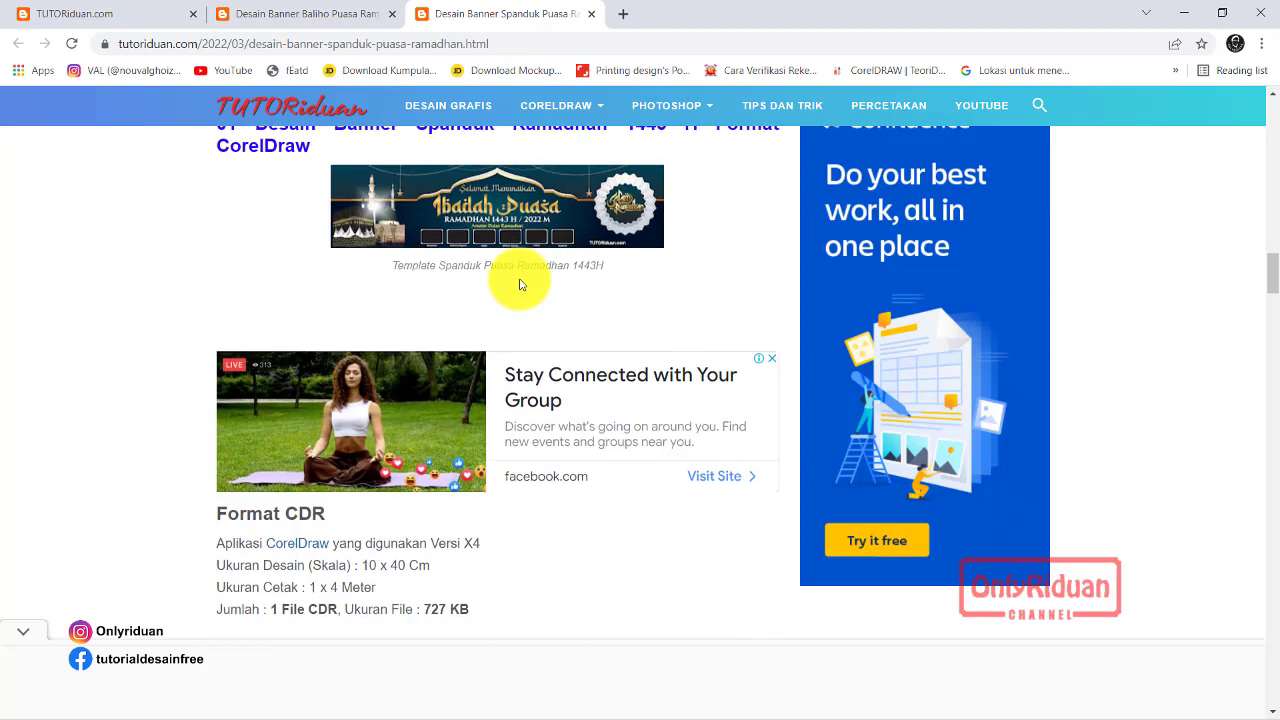
{"action": "scroll", "coordinate": [519, 284], "scroll_direction": "up", "scroll_amount": 2}
{"action": "scroll", "coordinate": [519, 285], "scroll_direction": "down", "scroll_amount": 1}
{"action": "scroll", "coordinate": [519, 285], "scroll_direction": "down", "scroll_amount": 1}
{"action": "scroll", "coordinate": [519, 285], "scroll_direction": "down", "scroll_amount": 3}
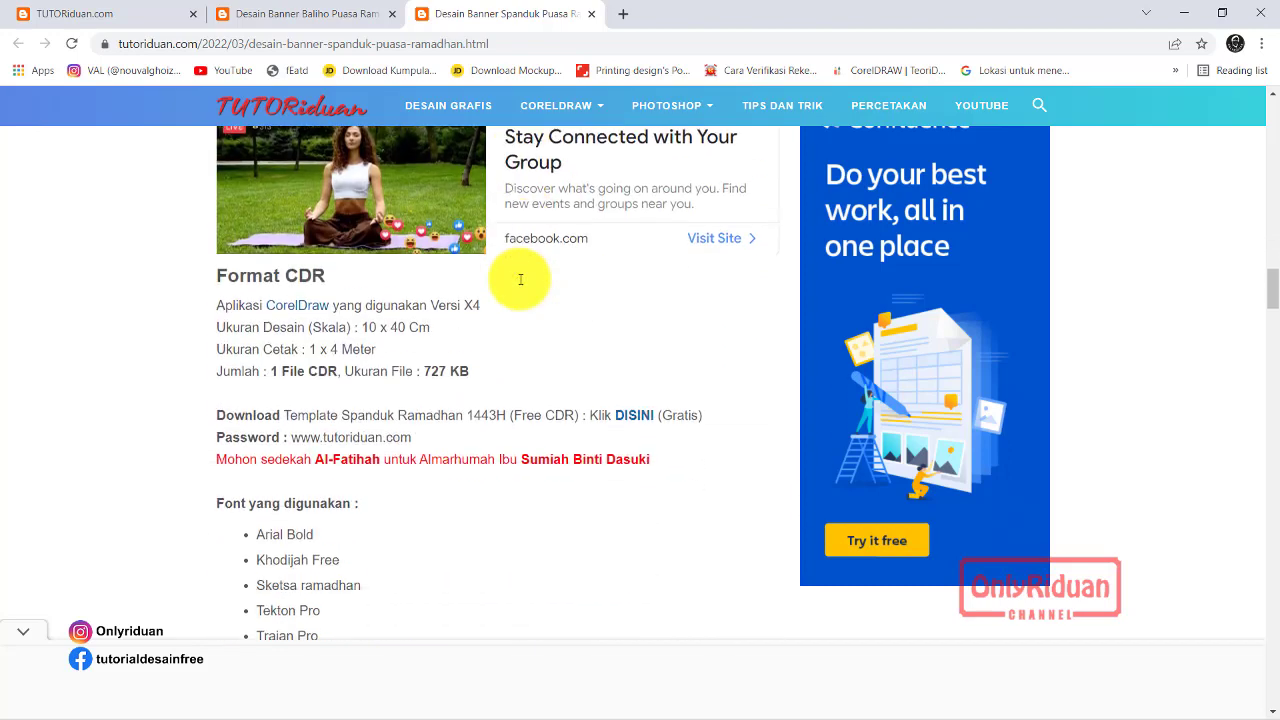
{"action": "scroll", "coordinate": [518, 284], "scroll_direction": "down", "scroll_amount": 2}
{"action": "scroll", "coordinate": [645, 378], "scroll_direction": "up", "scroll_amount": 2}
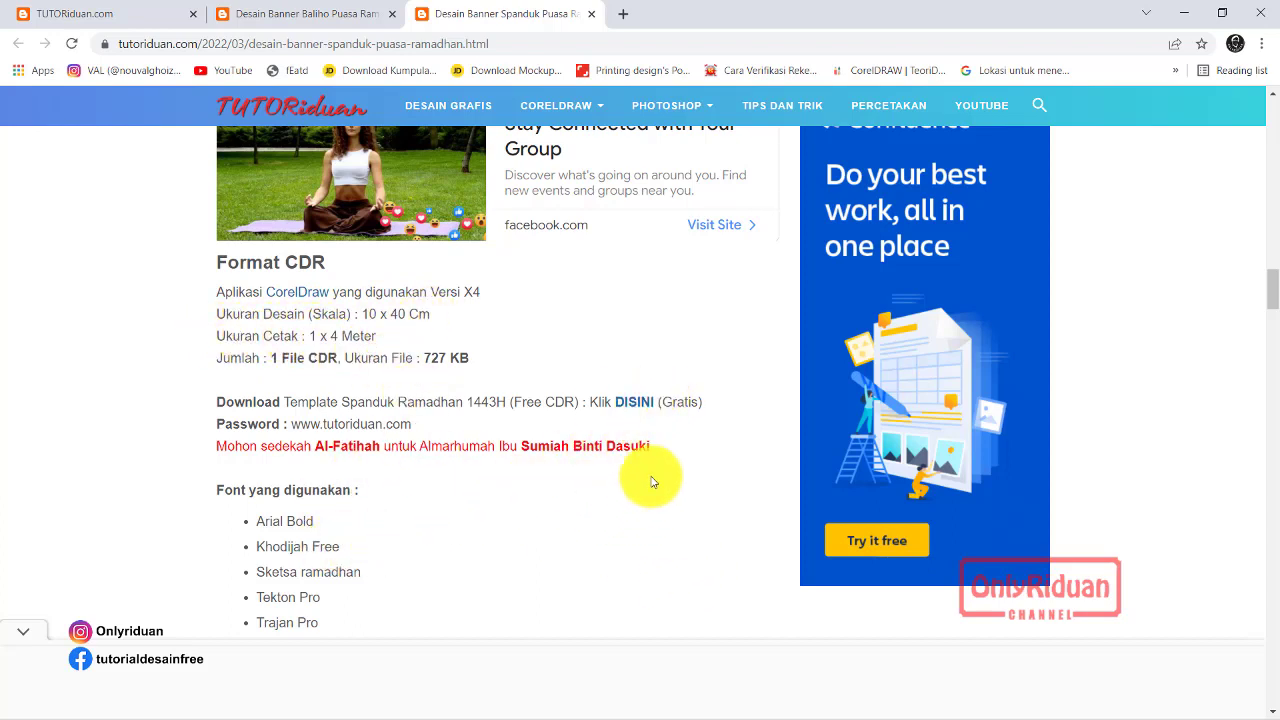
Open the MEGA download page for the CDR 01 zip, then return to the Spanduk article tab
{"action": "left_click", "coordinate": [632, 405]}
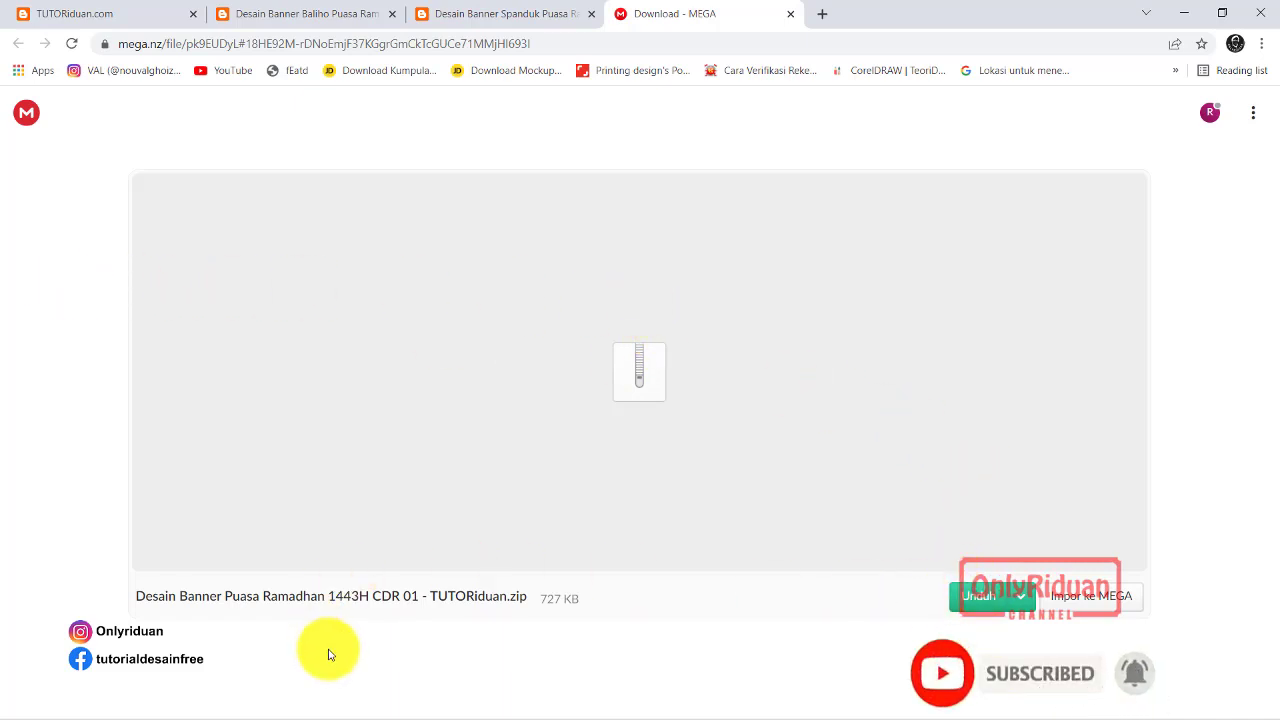
{"action": "left_click", "coordinate": [515, 17]}
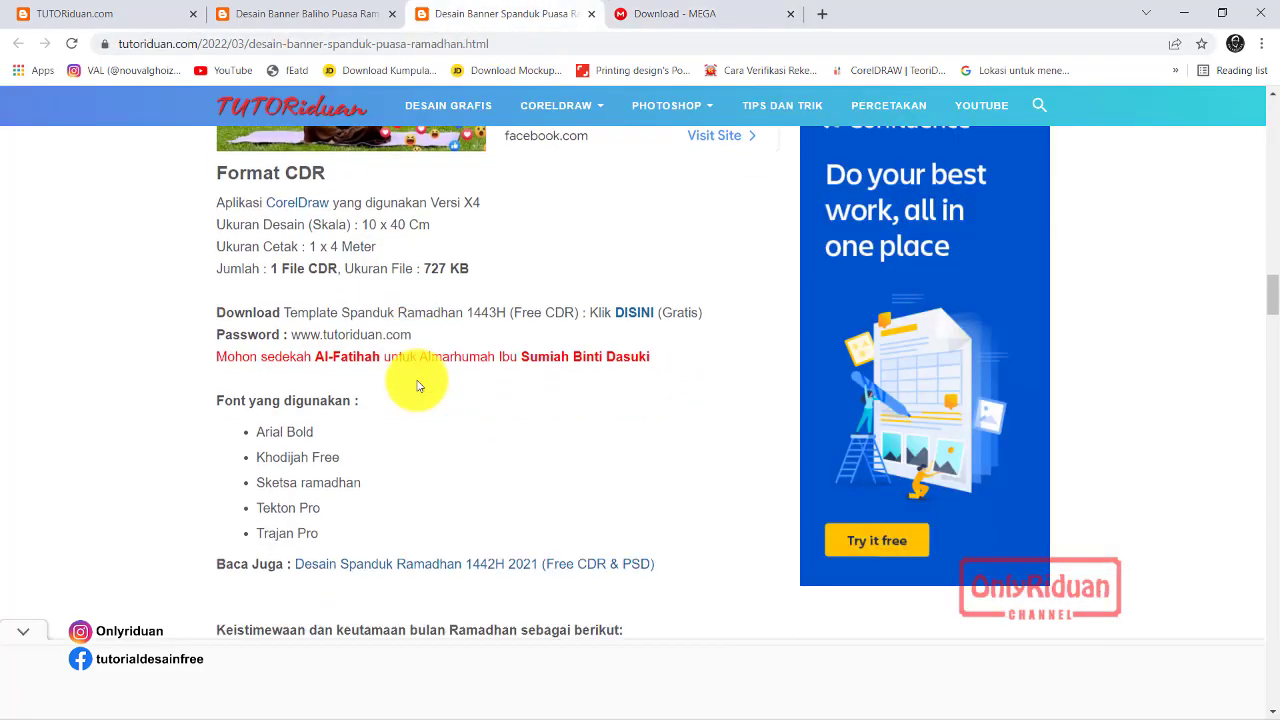
Scroll up and down through the Spanduk Puasa article to review its contents
{"action": "scroll", "coordinate": [418, 386], "scroll_direction": "up", "scroll_amount": 1}
{"action": "scroll", "coordinate": [434, 366], "scroll_direction": "up", "scroll_amount": 2}
{"action": "scroll", "coordinate": [434, 357], "scroll_direction": "up", "scroll_amount": 4}
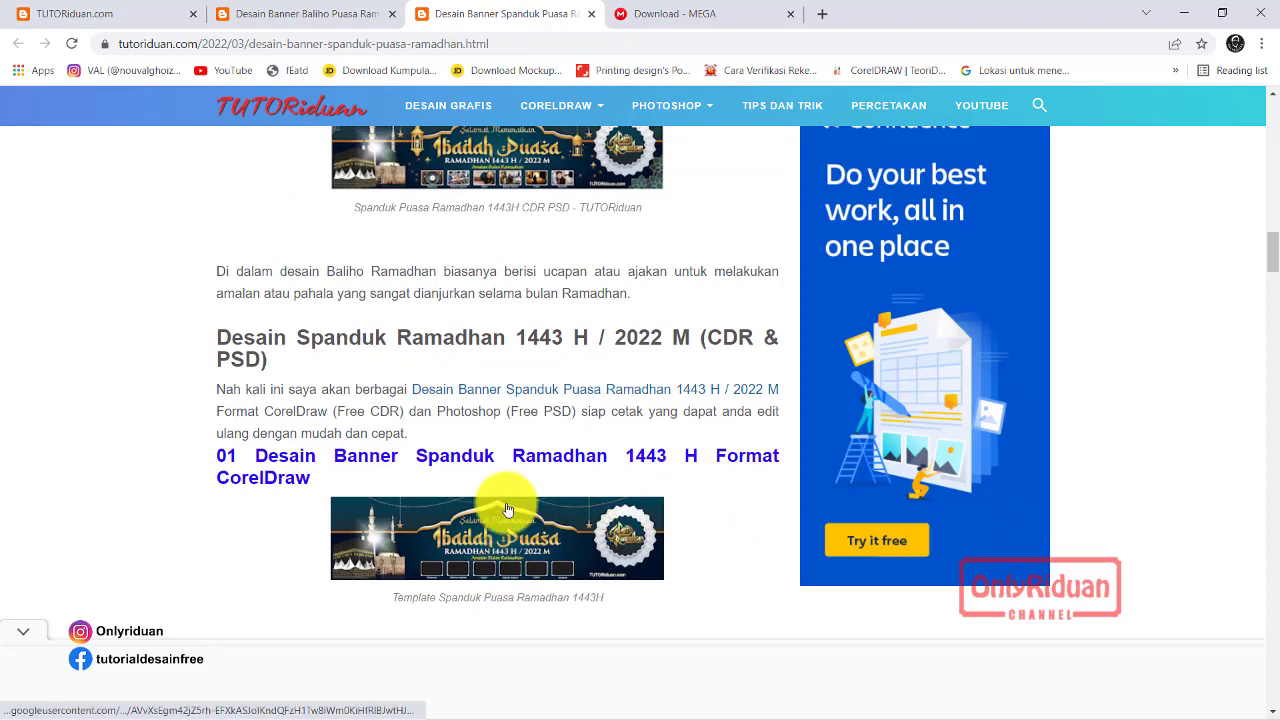
{"action": "scroll", "coordinate": [528, 528], "scroll_direction": "down", "scroll_amount": 5}
{"action": "scroll", "coordinate": [528, 537], "scroll_direction": "down", "scroll_amount": 2}
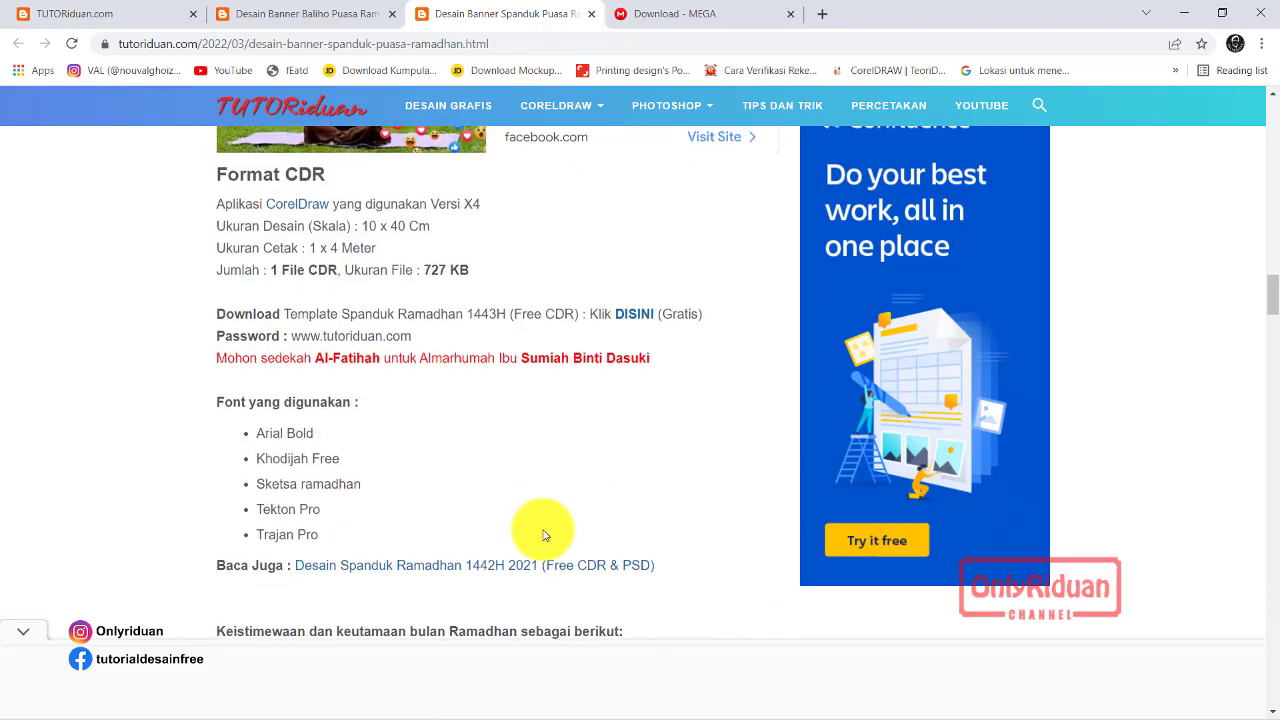
{"action": "scroll", "coordinate": [543, 535], "scroll_direction": "down", "scroll_amount": 2}
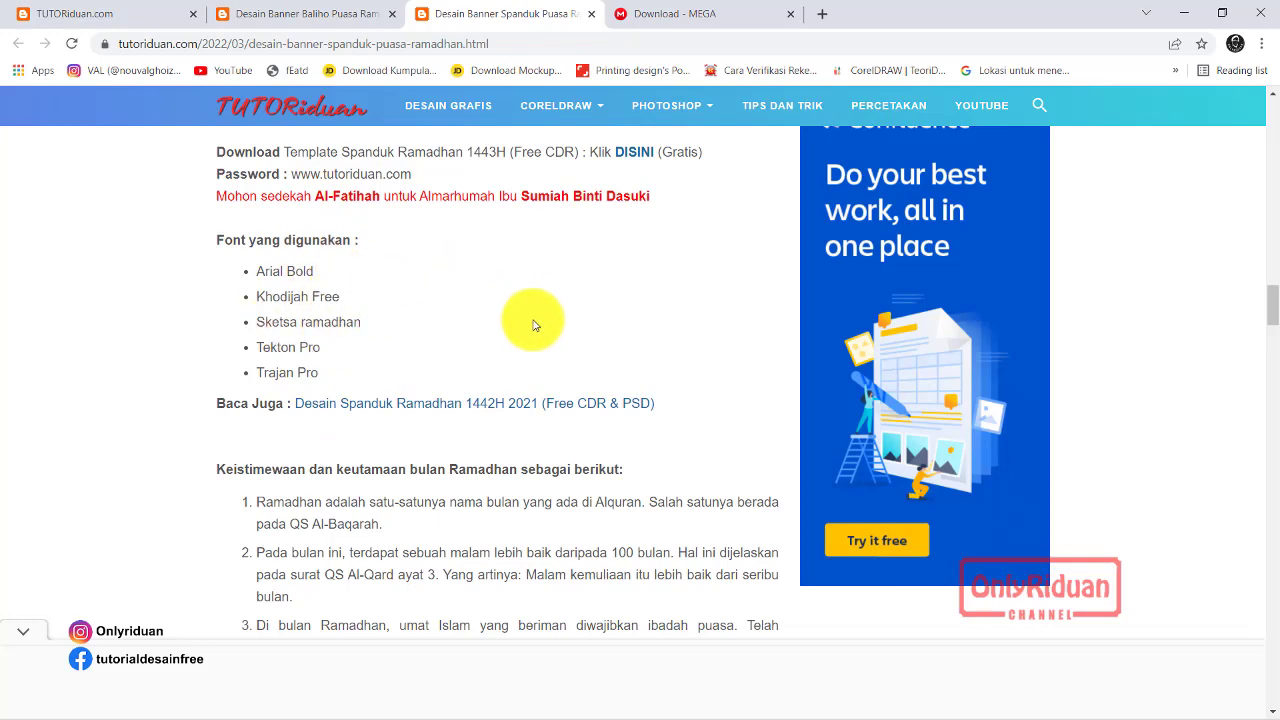
{"action": "scroll", "coordinate": [535, 325], "scroll_direction": "down", "scroll_amount": 1}
{"action": "scroll", "coordinate": [535, 325], "scroll_direction": "down", "scroll_amount": 3}
{"action": "scroll", "coordinate": [536, 324], "scroll_direction": "down", "scroll_amount": 4}
{"action": "scroll", "coordinate": [538, 323], "scroll_direction": "down", "scroll_amount": 1}
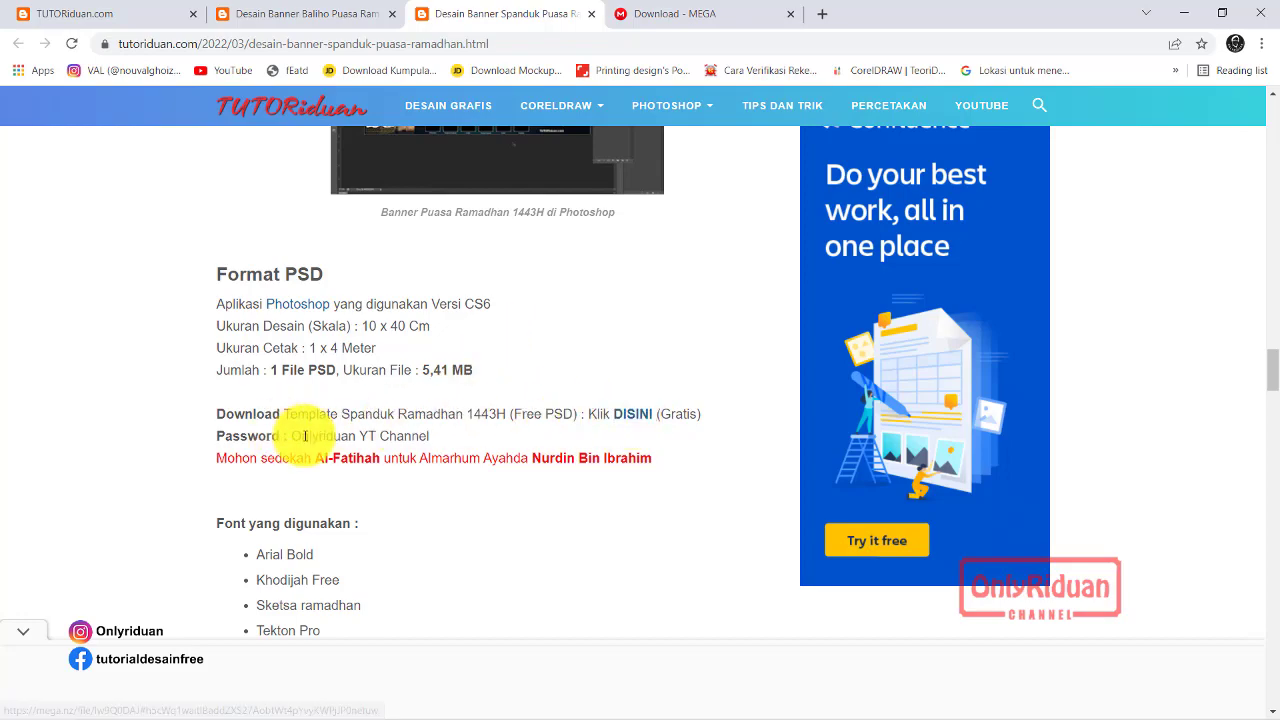
{"action": "scroll", "coordinate": [493, 420], "scroll_direction": "down", "scroll_amount": 5}
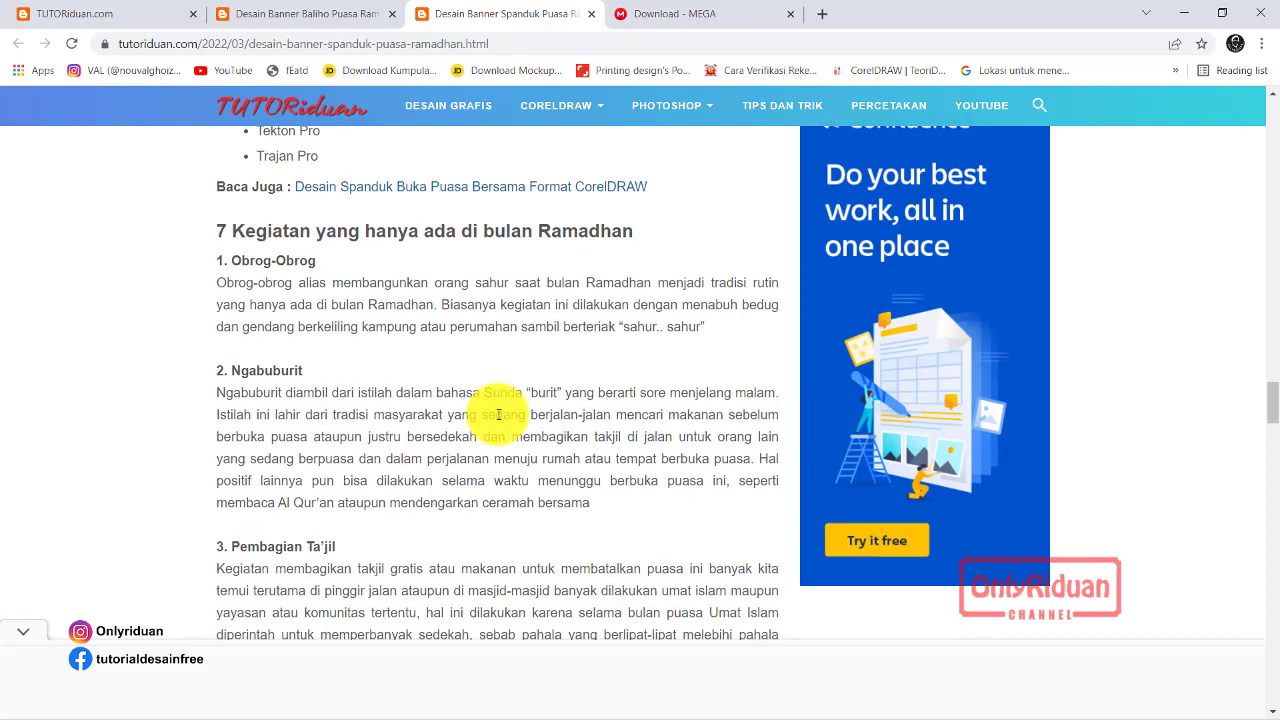
{"action": "scroll", "coordinate": [495, 420], "scroll_direction": "down", "scroll_amount": 5}
{"action": "scroll", "coordinate": [497, 419], "scroll_direction": "down", "scroll_amount": 5}
{"action": "scroll", "coordinate": [500, 418], "scroll_direction": "down", "scroll_amount": 5}
{"action": "scroll", "coordinate": [500, 415], "scroll_direction": "up", "scroll_amount": 3}
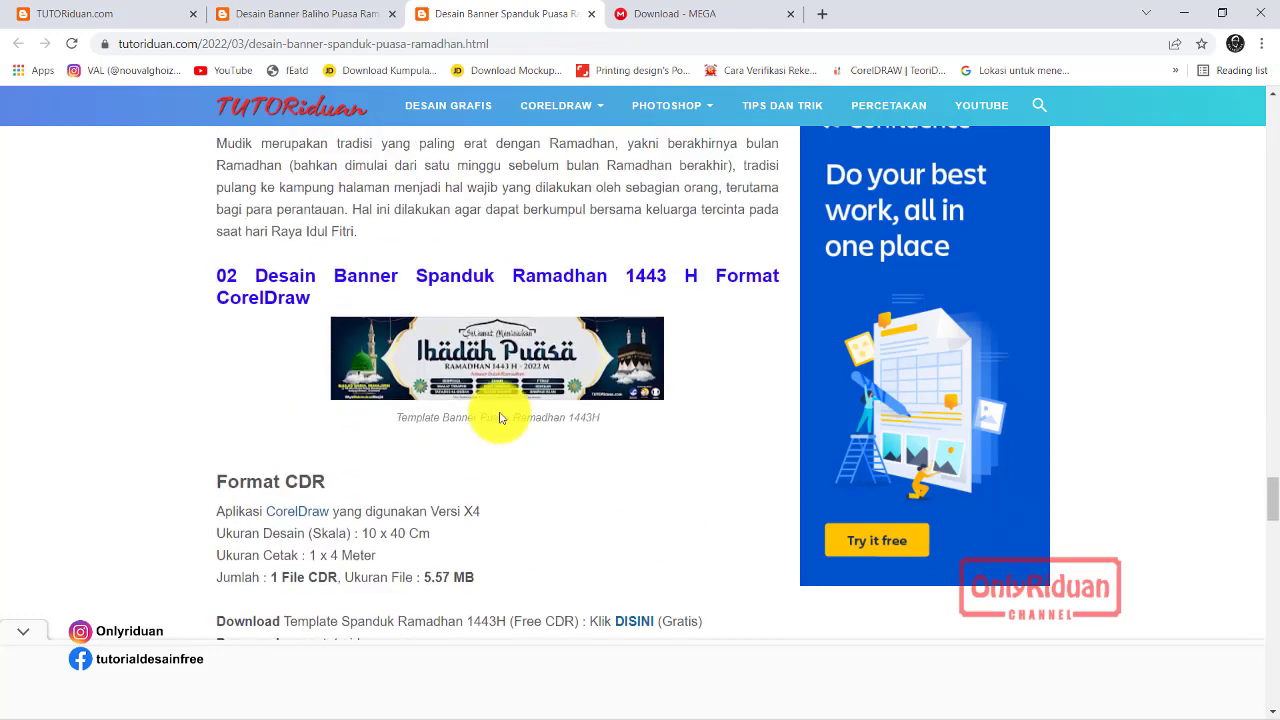
{"action": "scroll", "coordinate": [471, 409], "scroll_direction": "up", "scroll_amount": 1}
{"action": "scroll", "coordinate": [500, 409], "scroll_direction": "down", "scroll_amount": 1}
{"action": "scroll", "coordinate": [548, 375], "scroll_direction": "down", "scroll_amount": 2}
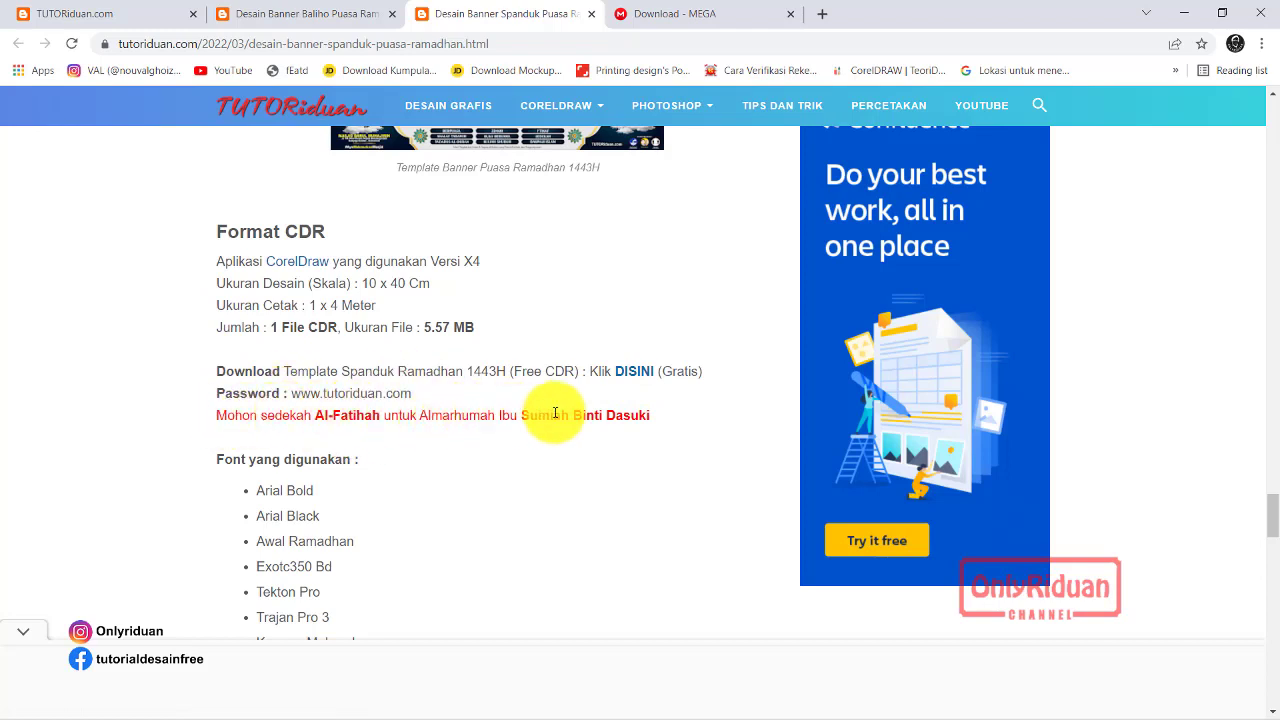
Switch to the Baliho banner article tab and open File Explorer on the Banner Spanduk Ramadhan 1443 H folder
{"action": "scroll", "coordinate": [400, 385], "scroll_direction": "down", "scroll_amount": 1}
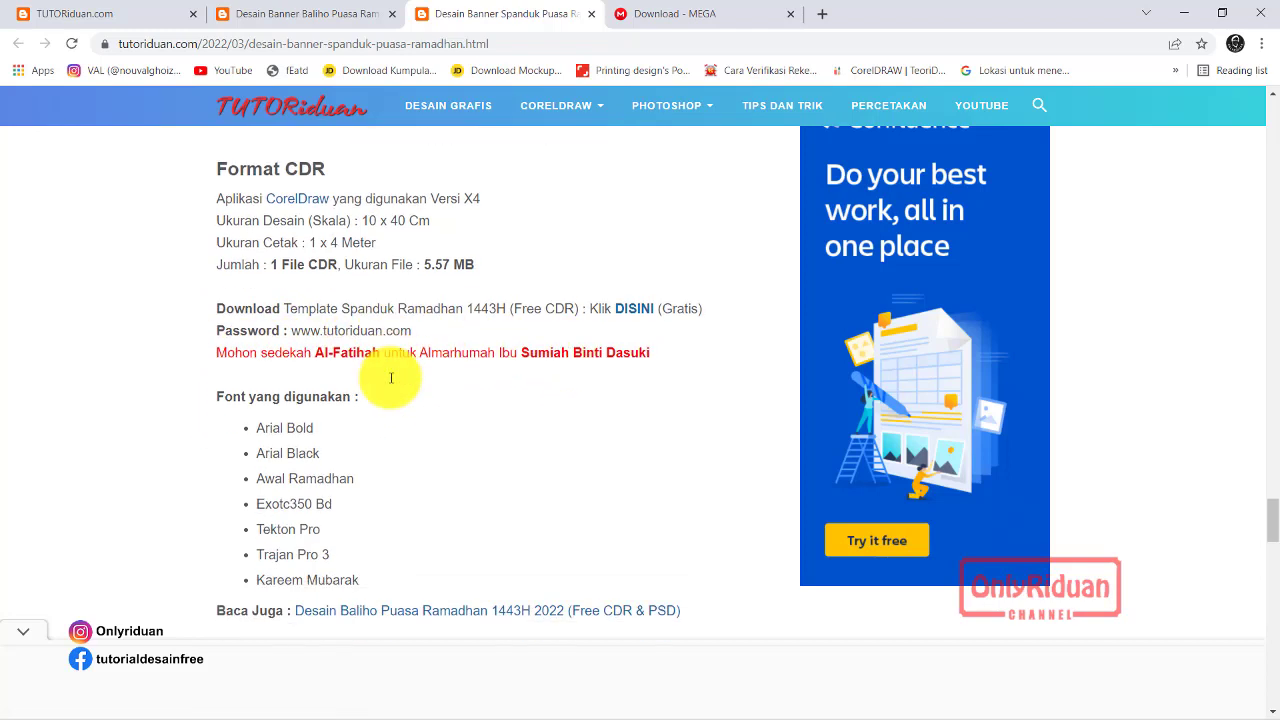
{"action": "scroll", "coordinate": [466, 371], "scroll_direction": "down", "scroll_amount": 5}
{"action": "scroll", "coordinate": [471, 371], "scroll_direction": "up", "scroll_amount": 1}
{"action": "scroll", "coordinate": [473, 382], "scroll_direction": "up", "scroll_amount": 1}
{"action": "scroll", "coordinate": [471, 371], "scroll_direction": "down", "scroll_amount": 2}
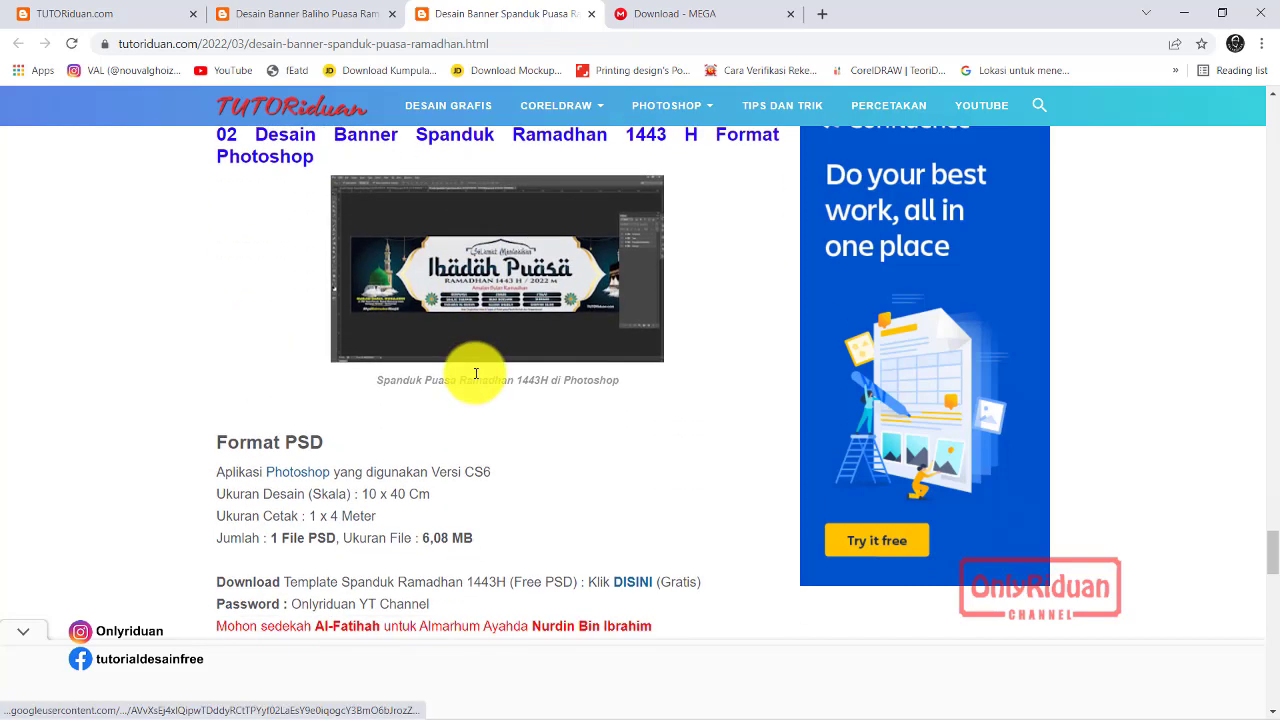
{"action": "scroll", "coordinate": [486, 371], "scroll_direction": "down", "scroll_amount": 1}
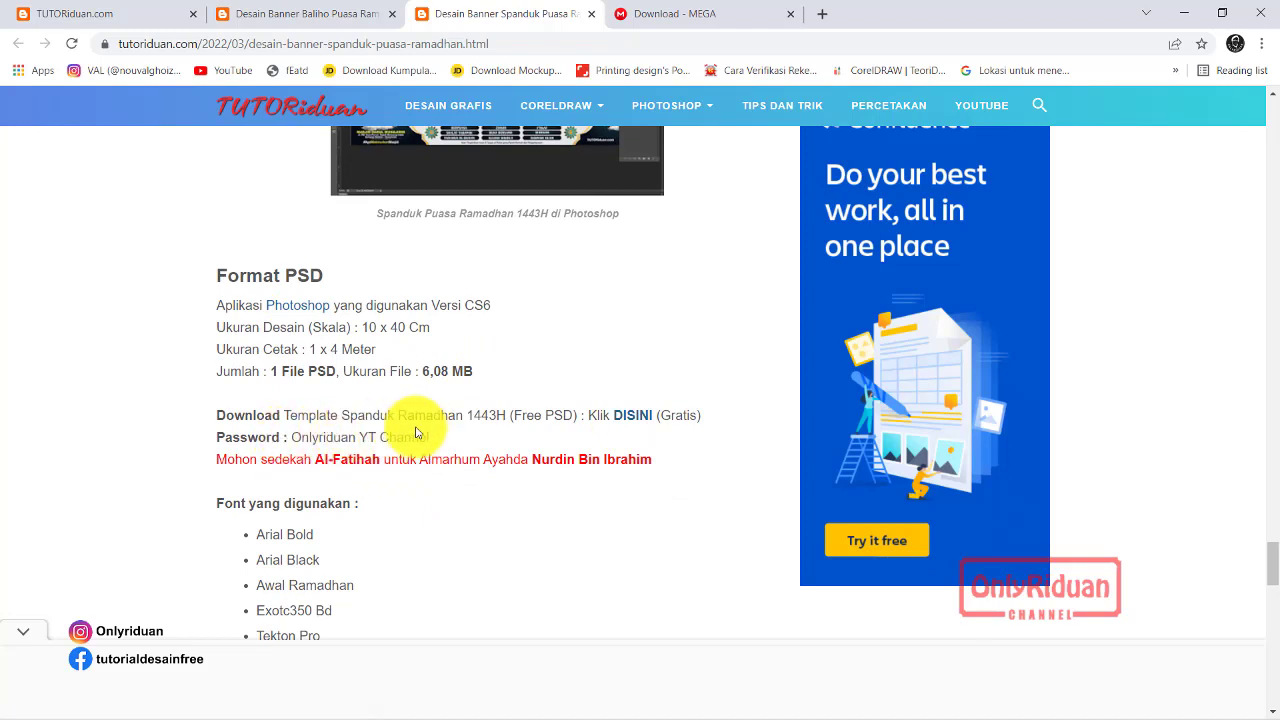
{"action": "scroll", "coordinate": [420, 425], "scroll_direction": "down", "scroll_amount": 2}
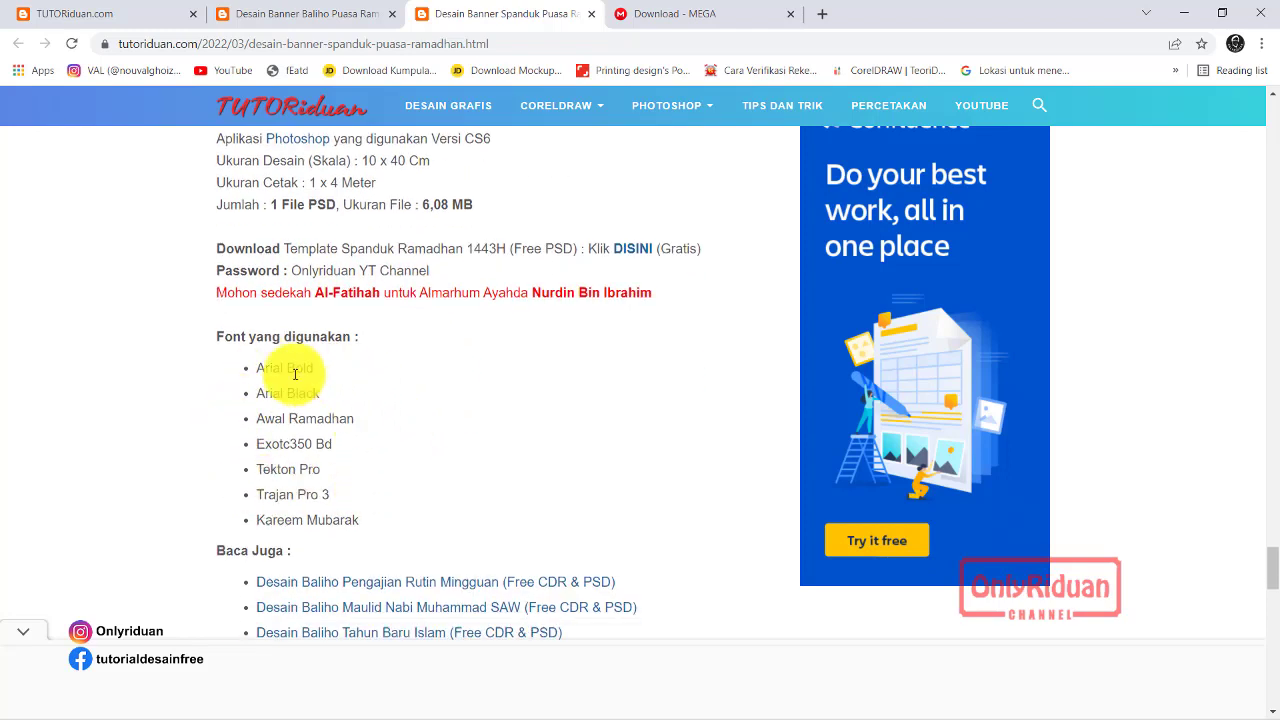
{"action": "scroll", "coordinate": [624, 424], "scroll_direction": "up", "scroll_amount": 3}
{"action": "scroll", "coordinate": [590, 380], "scroll_direction": "up", "scroll_amount": 3}
{"action": "scroll", "coordinate": [560, 420], "scroll_direction": "up", "scroll_amount": 3}
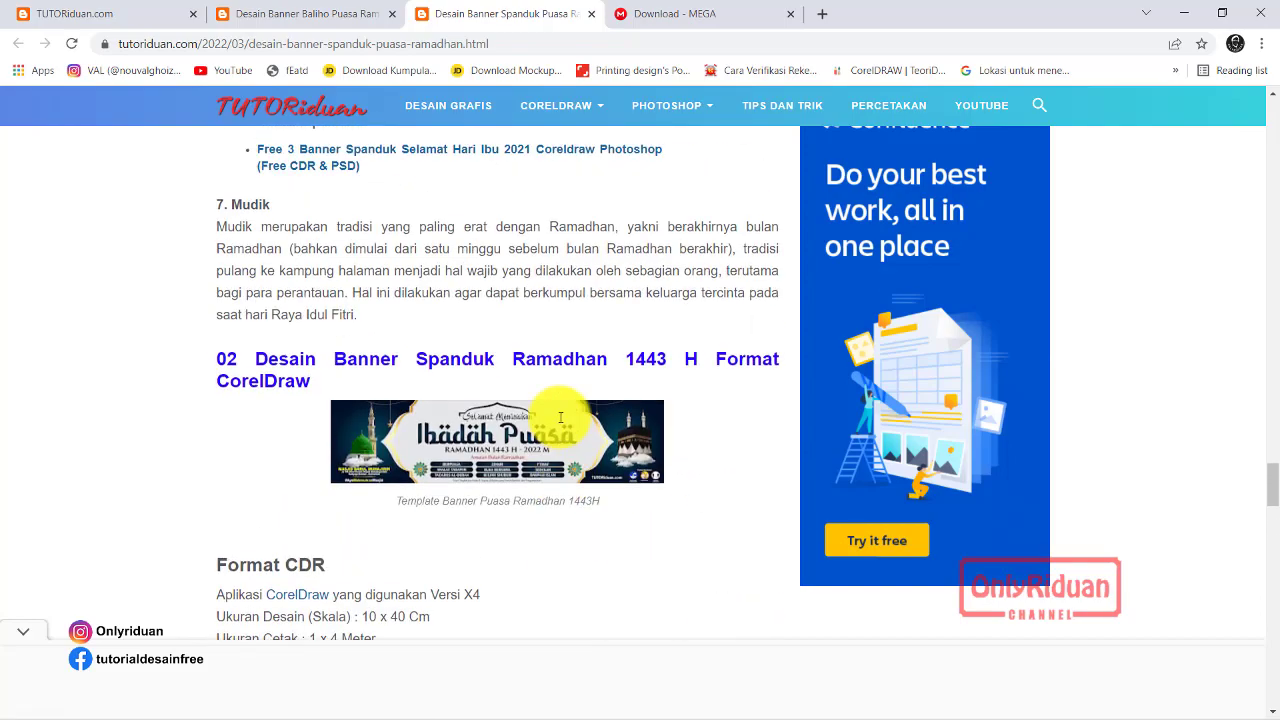
{"action": "scroll", "coordinate": [560, 414], "scroll_direction": "up", "scroll_amount": 3}
{"action": "scroll", "coordinate": [562, 397], "scroll_direction": "up", "scroll_amount": 3}
{"action": "scroll", "coordinate": [562, 397], "scroll_direction": "down", "scroll_amount": 10}
{"action": "scroll", "coordinate": [557, 363], "scroll_direction": "down", "scroll_amount": 5}
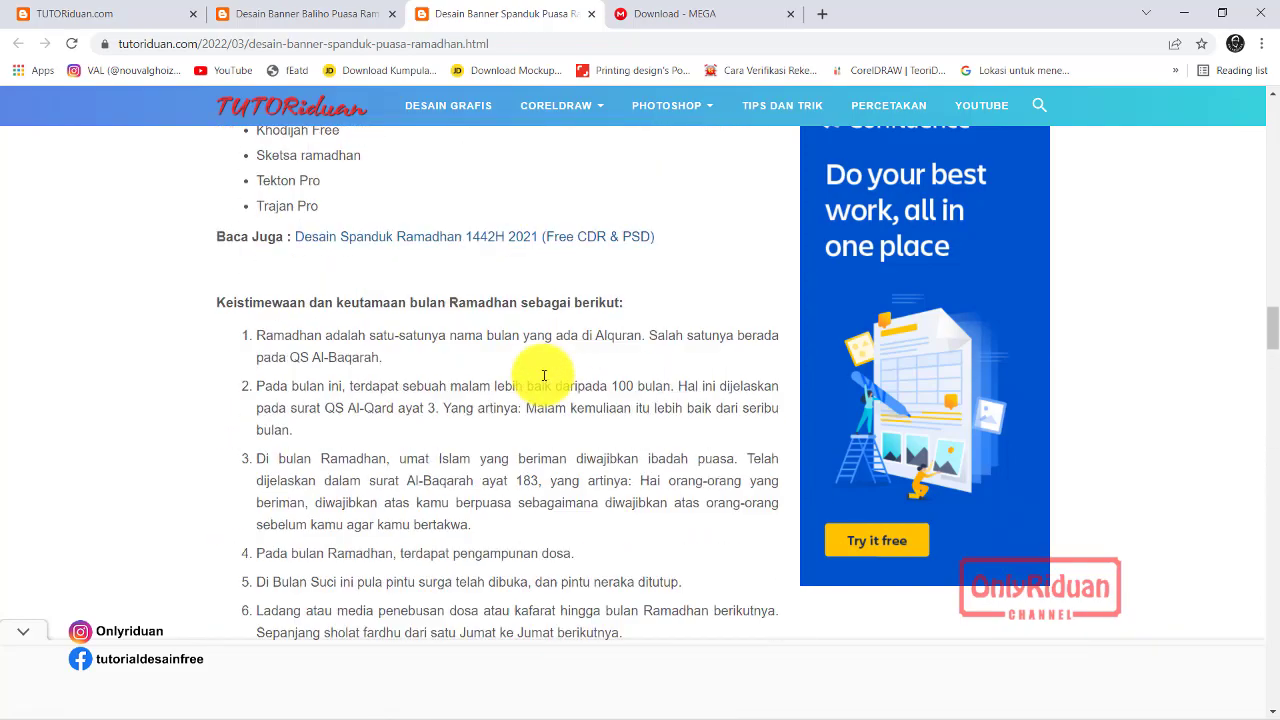
{"action": "scroll", "coordinate": [537, 366], "scroll_direction": "down", "scroll_amount": 5}
{"action": "left_click", "coordinate": [305, 12]}
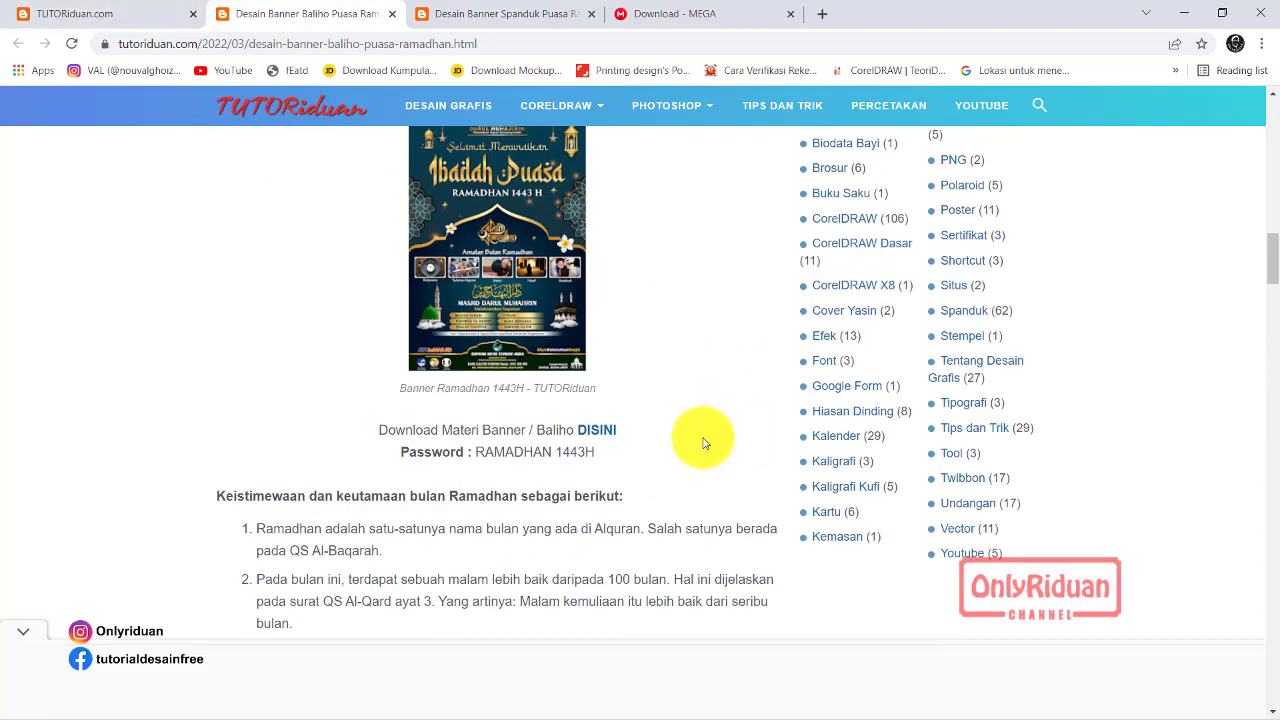
{"action": "left_click", "coordinate": [588, 705]}
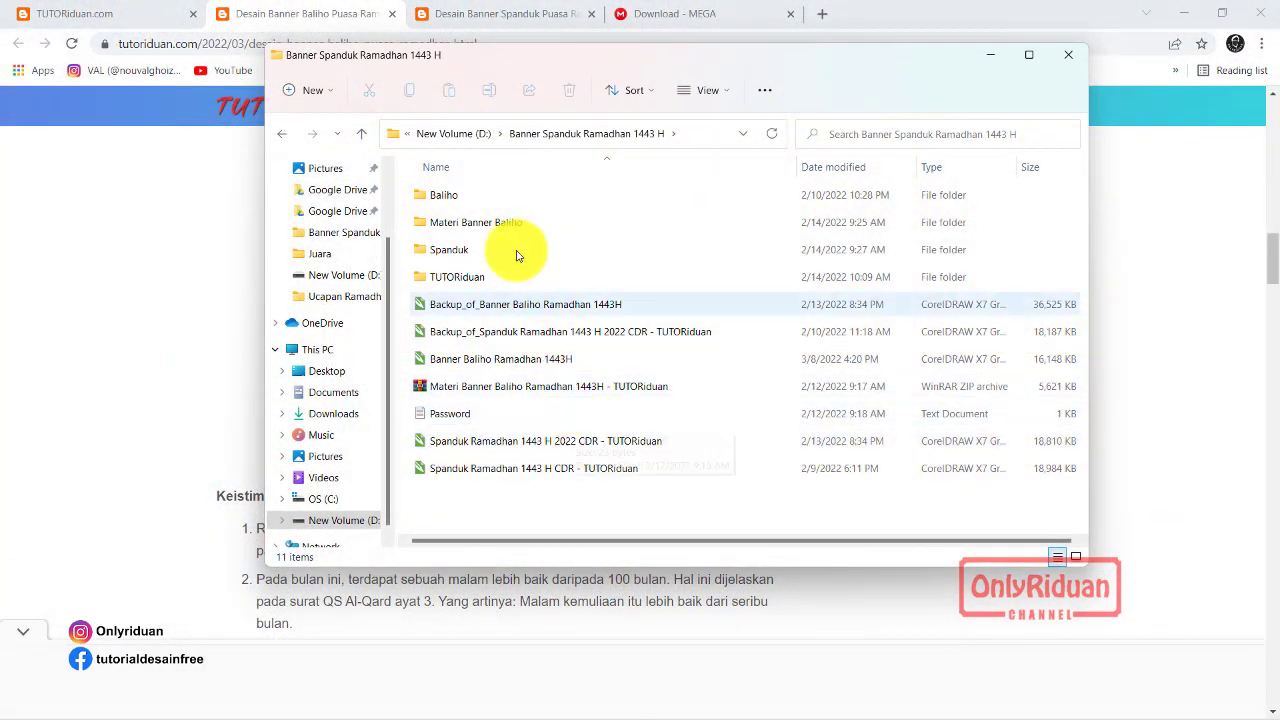
Open Baliho > File > CDR and view its archive as large icons, then go back to File
{"action": "left_click_drag", "start_coordinate": [500, 56], "coordinate": [413, 90]}
{"action": "double_click", "coordinate": [358, 231]}
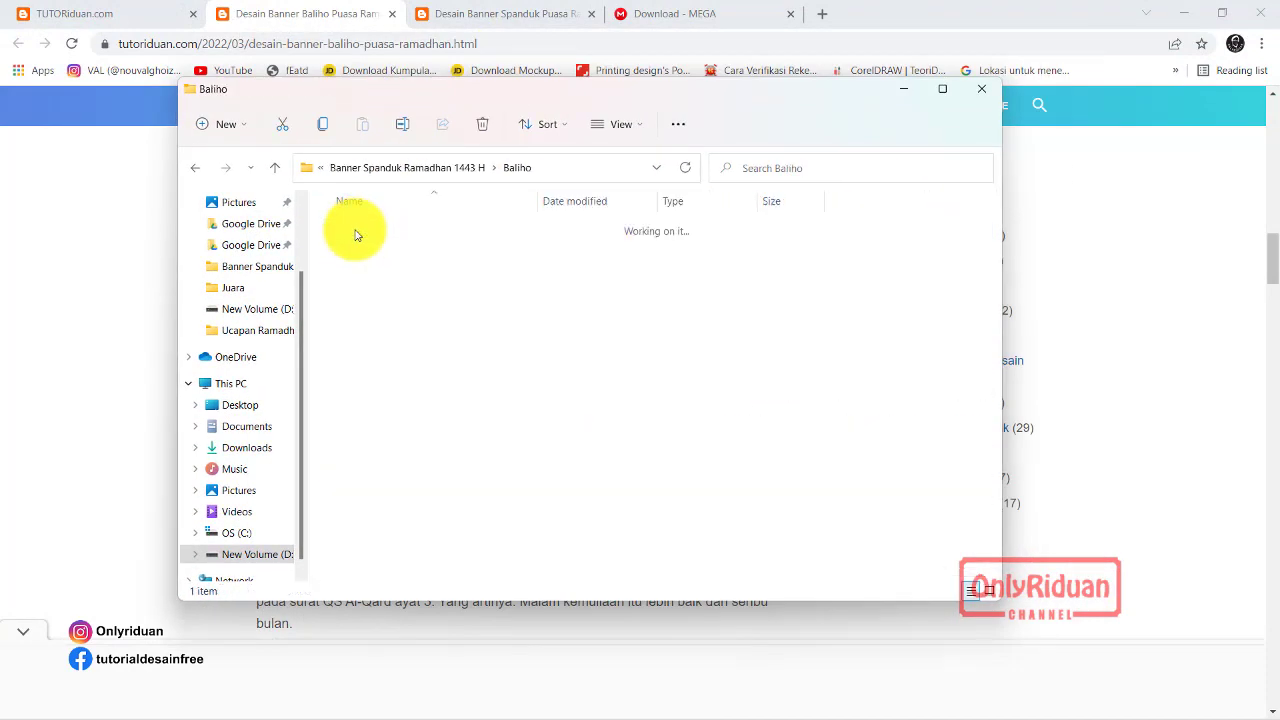
{"action": "double_click", "coordinate": [340, 229]}
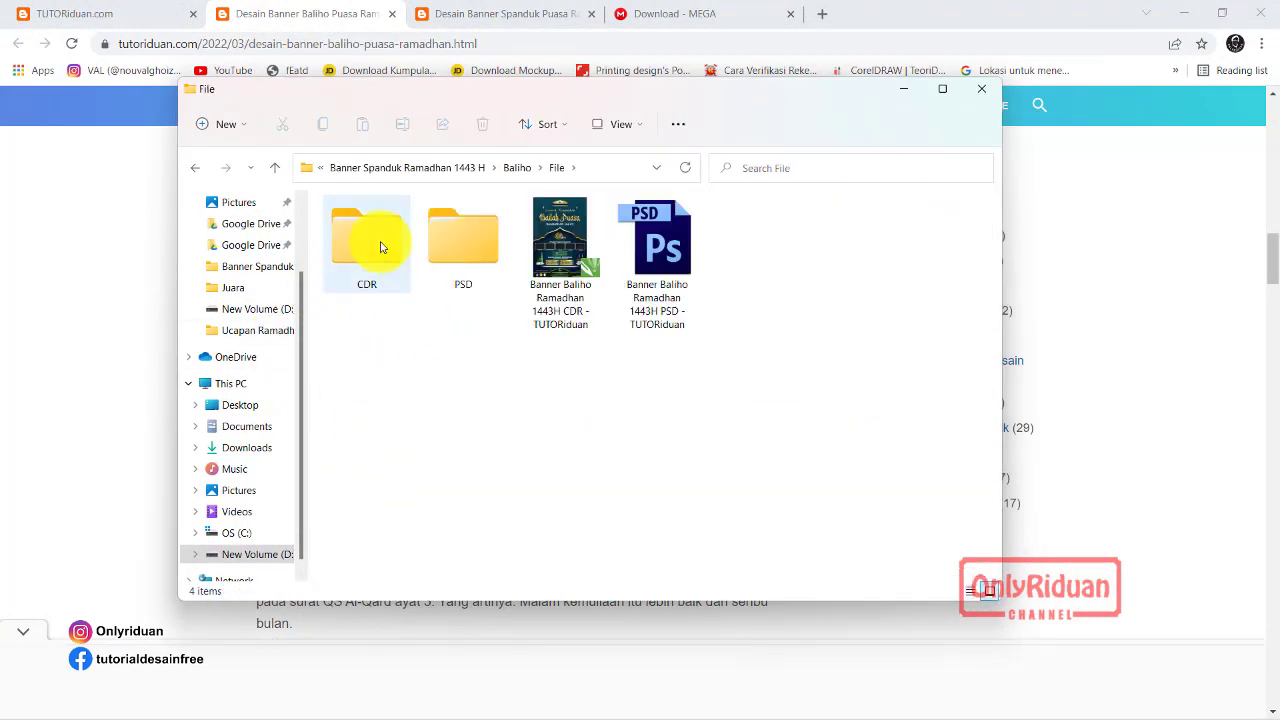
{"action": "double_click", "coordinate": [343, 245]}
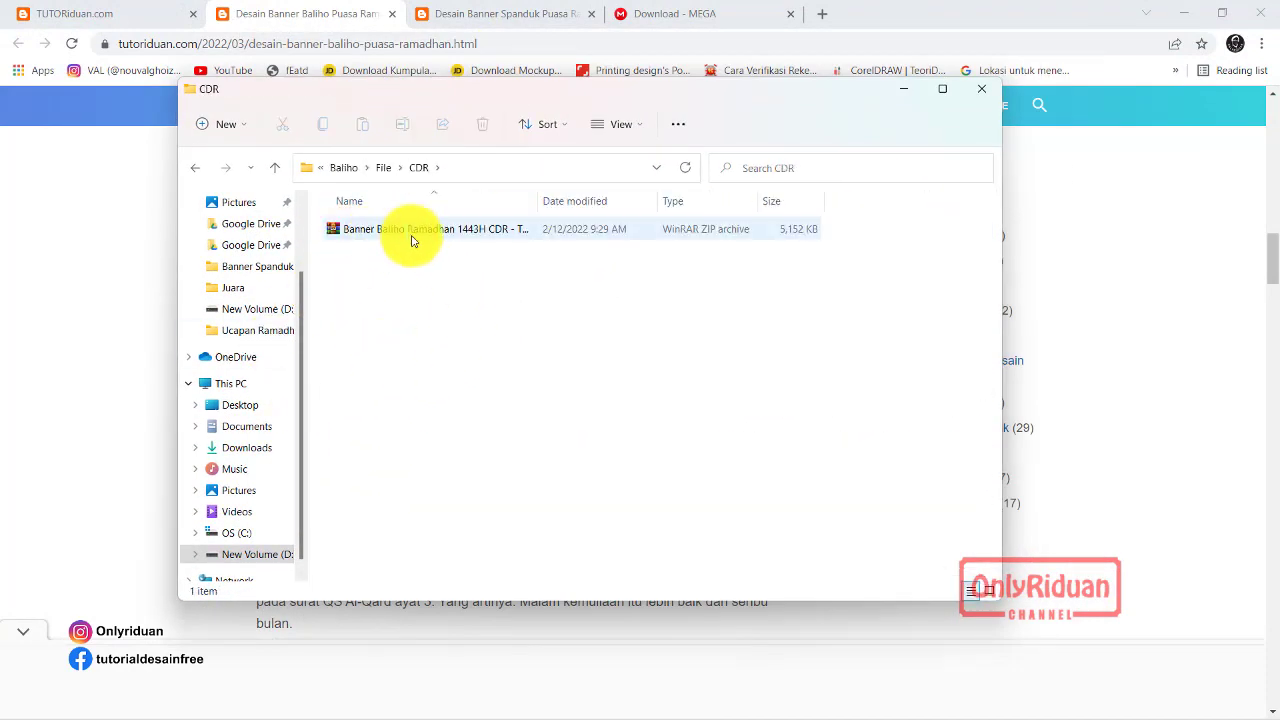
{"action": "left_click", "coordinate": [637, 131]}
{"action": "left_click", "coordinate": [636, 187]}
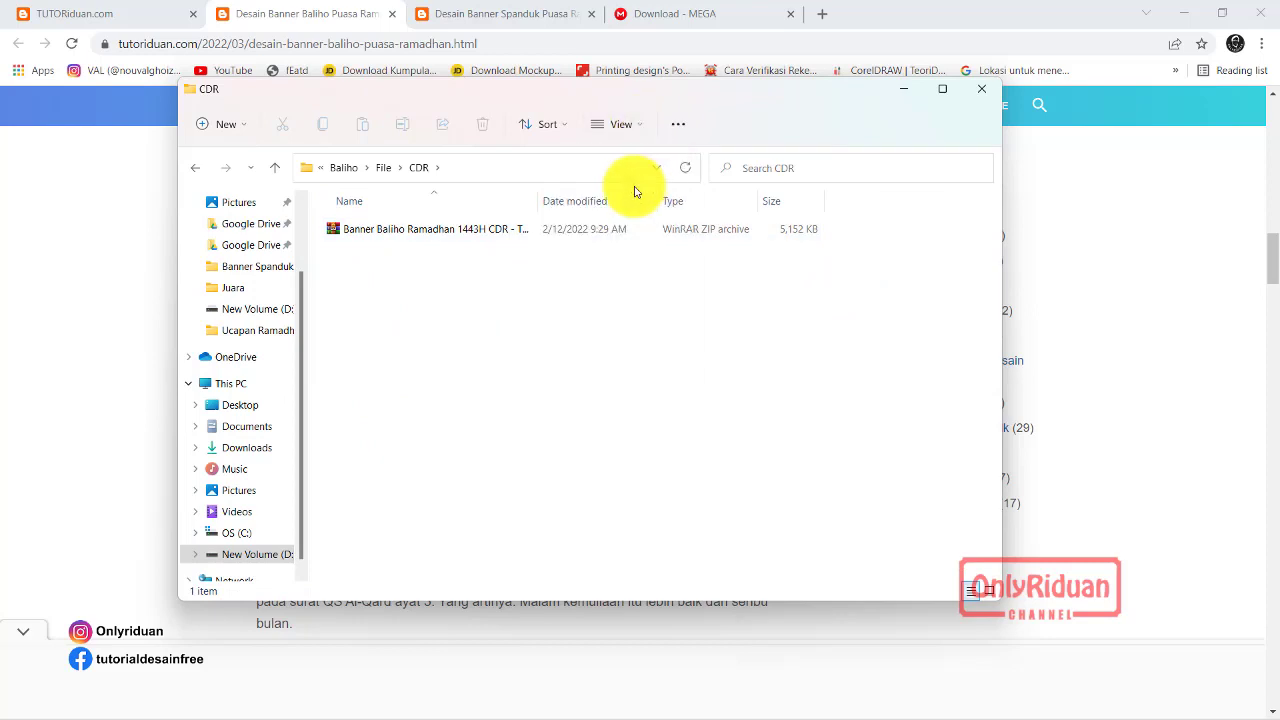
{"action": "left_click", "coordinate": [197, 168]}
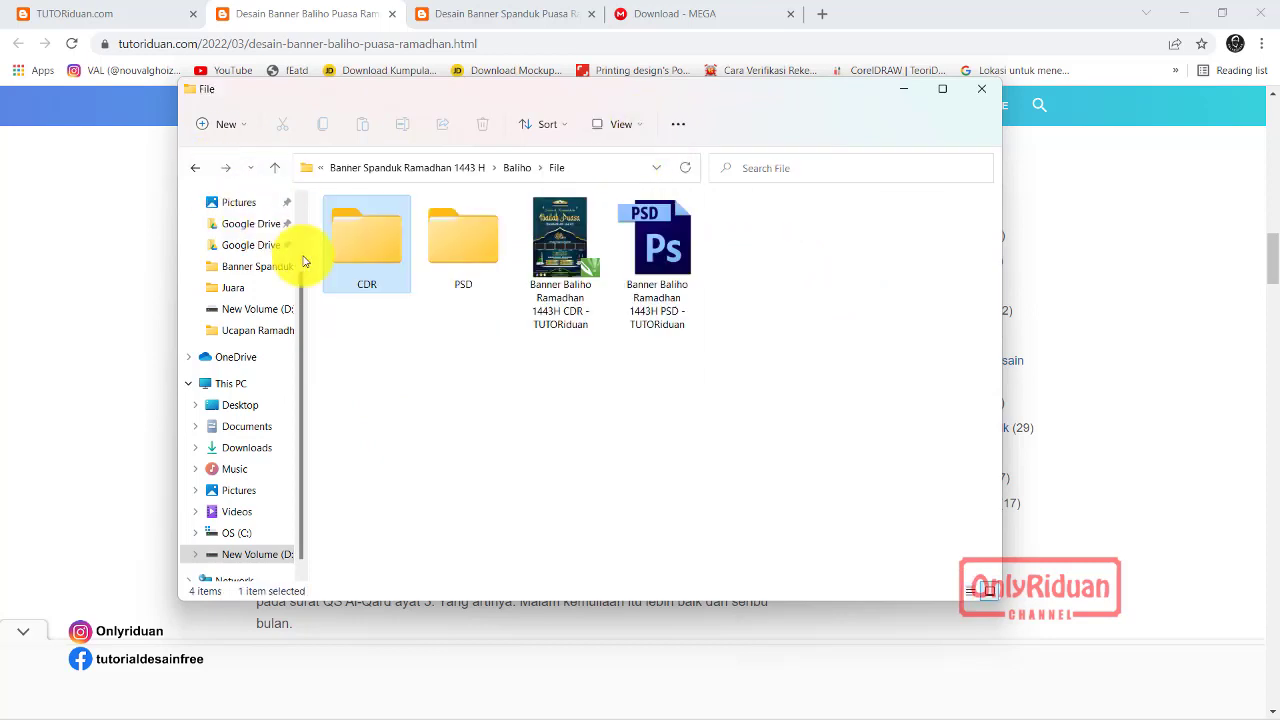
View the PSD folder's archive as a large icon, go back to File, and return to the browser
{"action": "double_click", "coordinate": [457, 250]}
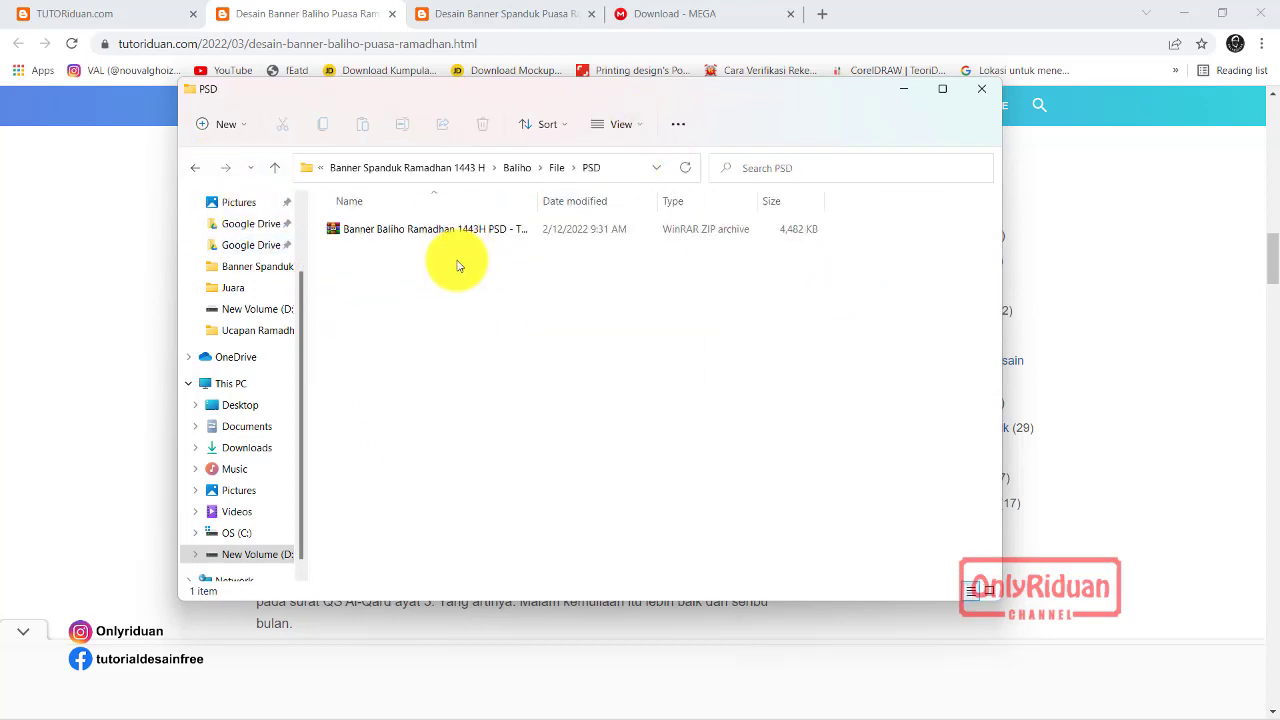
{"action": "left_click", "coordinate": [618, 128]}
{"action": "left_click", "coordinate": [627, 192]}
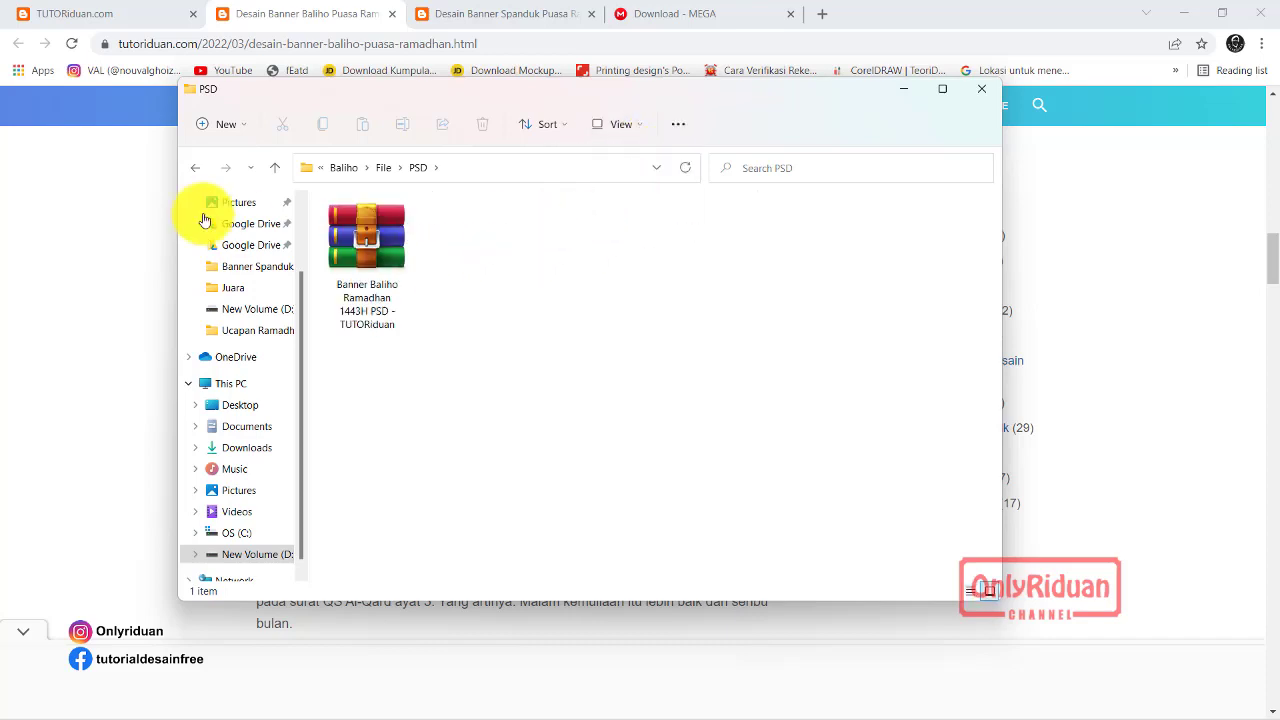
{"action": "left_click", "coordinate": [190, 169]}
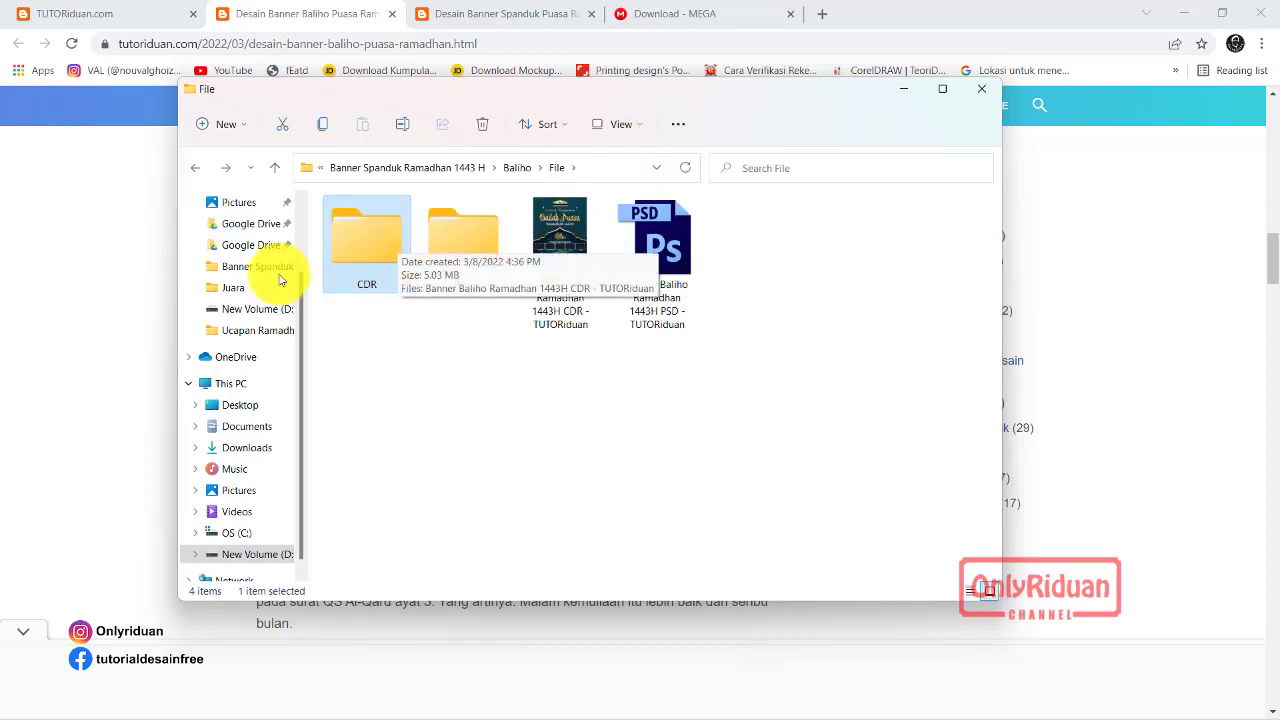
{"action": "left_click", "coordinate": [347, 15]}
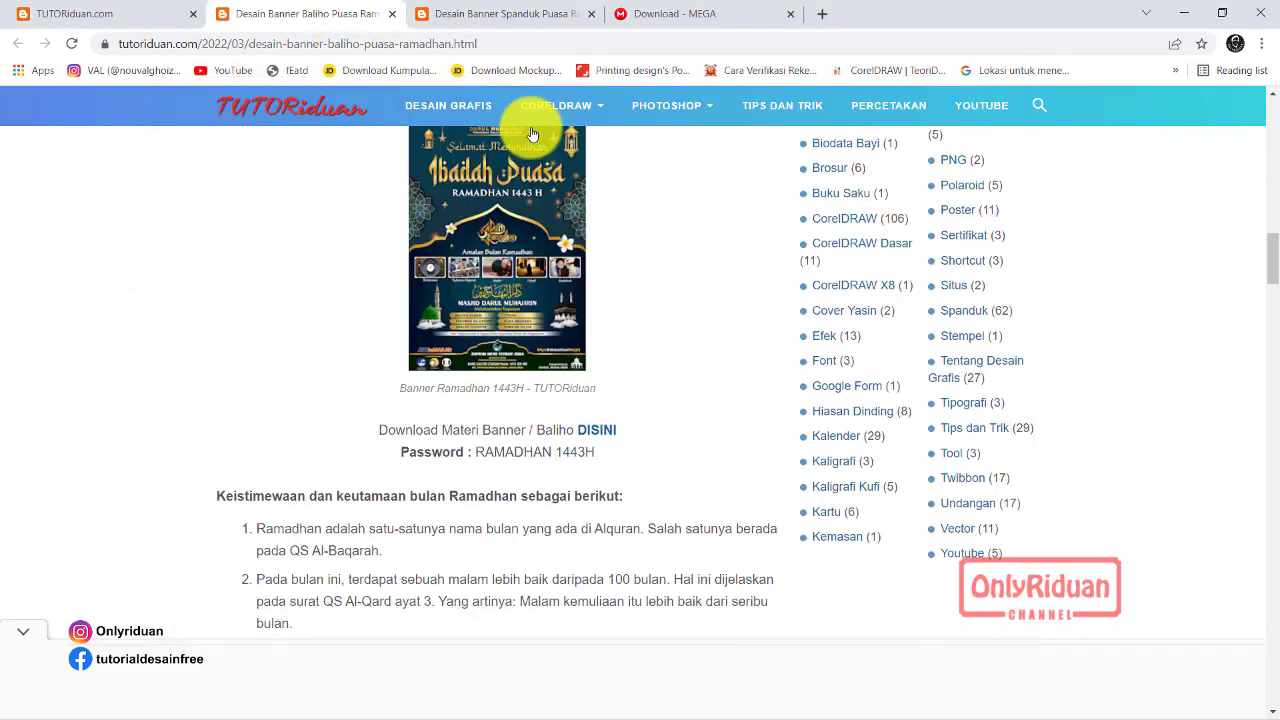
Copy the archive password shown under the Baliho article's Format CDR section
{"action": "scroll", "coordinate": [543, 440], "scroll_direction": "down", "scroll_amount": 2}
{"action": "scroll", "coordinate": [560, 420], "scroll_direction": "down", "scroll_amount": 4}
{"action": "scroll", "coordinate": [565, 410], "scroll_direction": "down", "scroll_amount": 3}
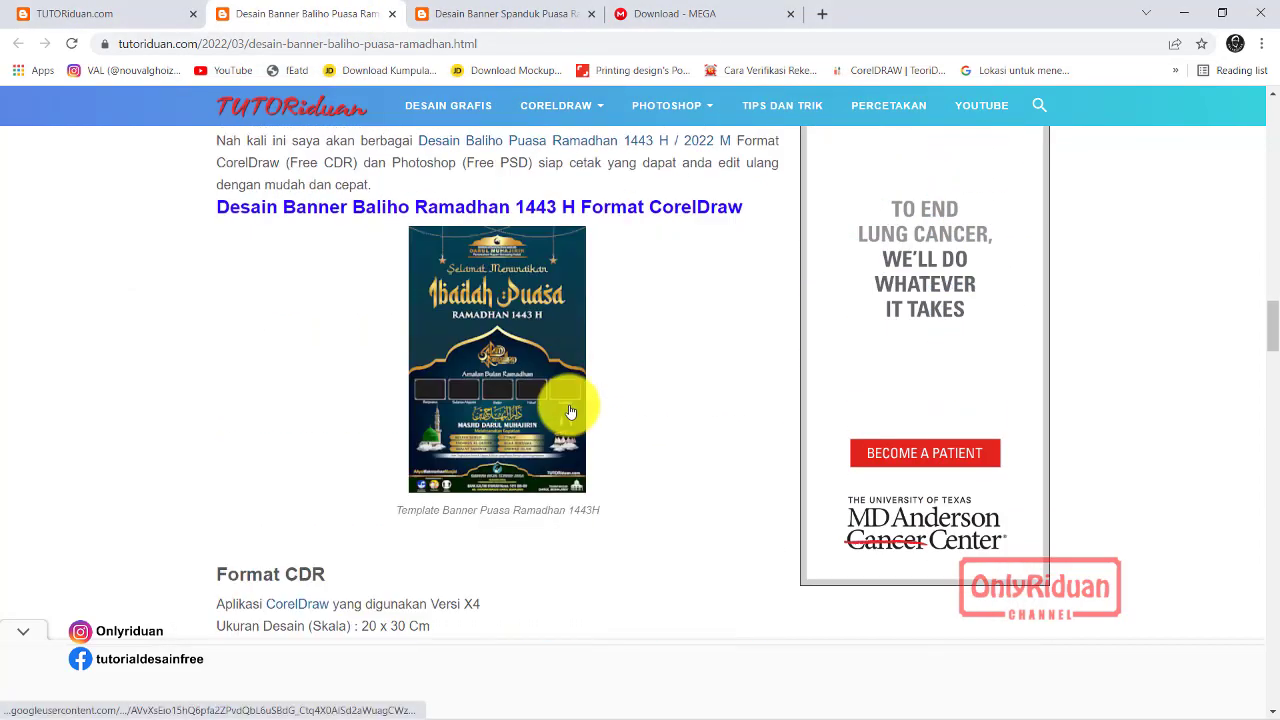
{"action": "scroll", "coordinate": [570, 409], "scroll_direction": "down", "scroll_amount": 3}
{"action": "scroll", "coordinate": [573, 407], "scroll_direction": "down", "scroll_amount": 1}
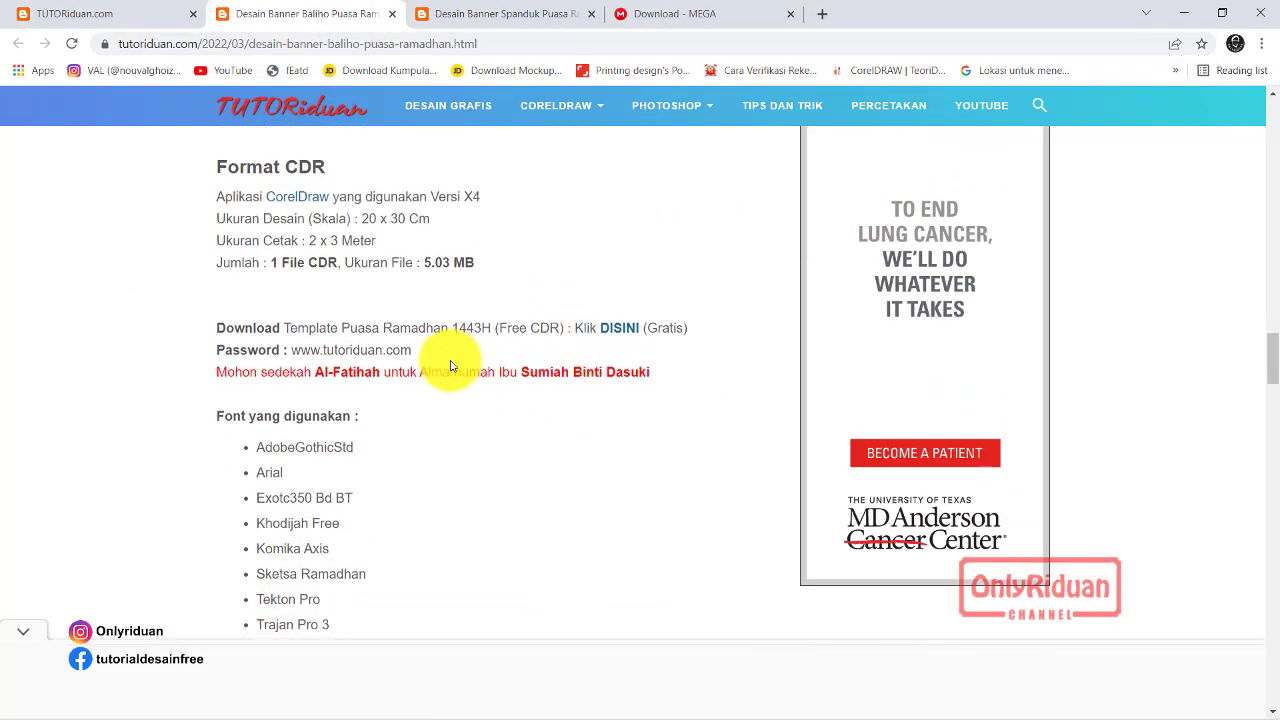
{"action": "left_click_drag", "start_coordinate": [411, 352], "coordinate": [300, 349]}
{"action": "right_click", "coordinate": [312, 359]}
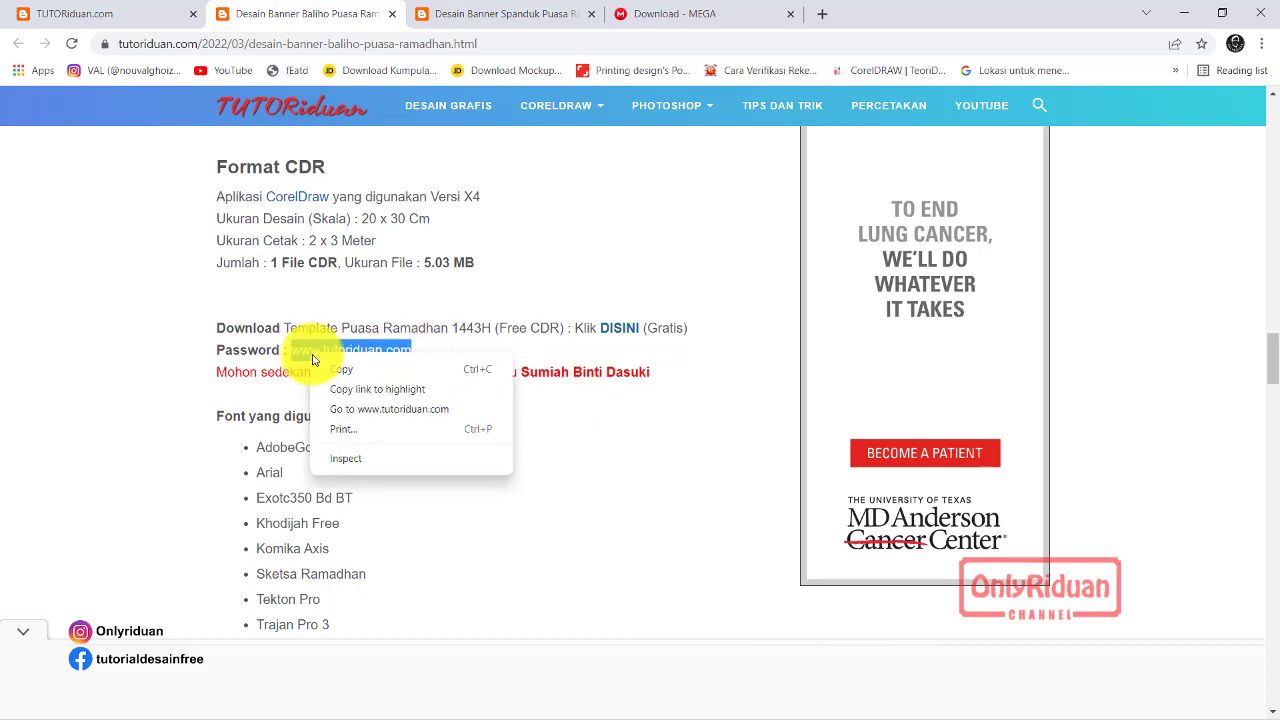
{"action": "left_click", "coordinate": [351, 373]}
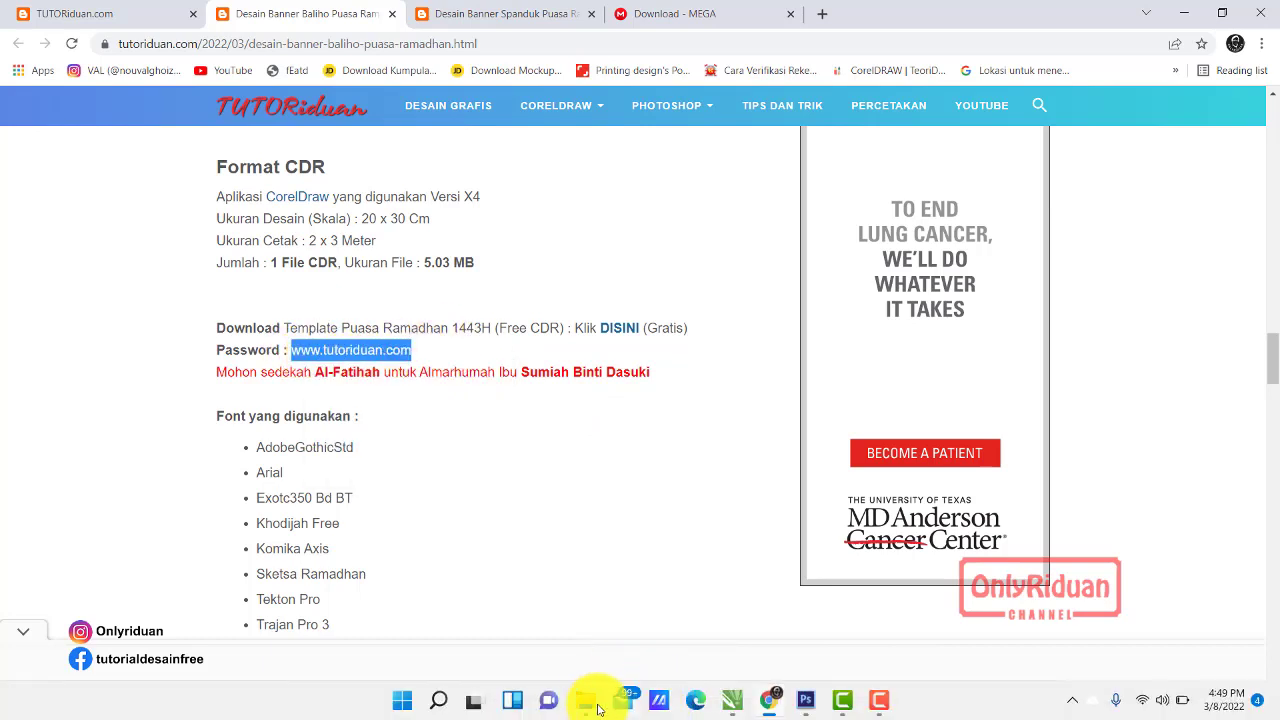
{"action": "left_click", "coordinate": [598, 706]}
Extract the Banner Baliho Ramadhan 1443H CDR archive here using the pasted password
{"action": "double_click", "coordinate": [366, 245]}
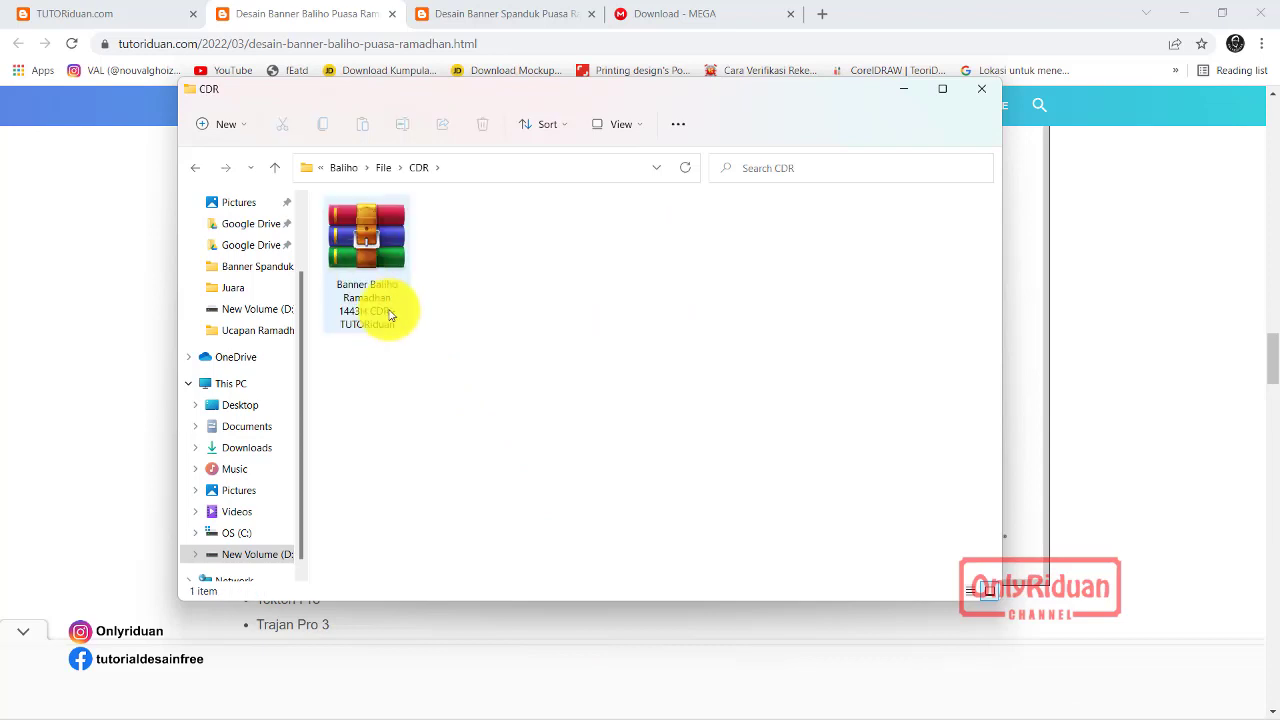
{"action": "left_click", "coordinate": [381, 258]}
{"action": "right_click", "coordinate": [381, 258]}
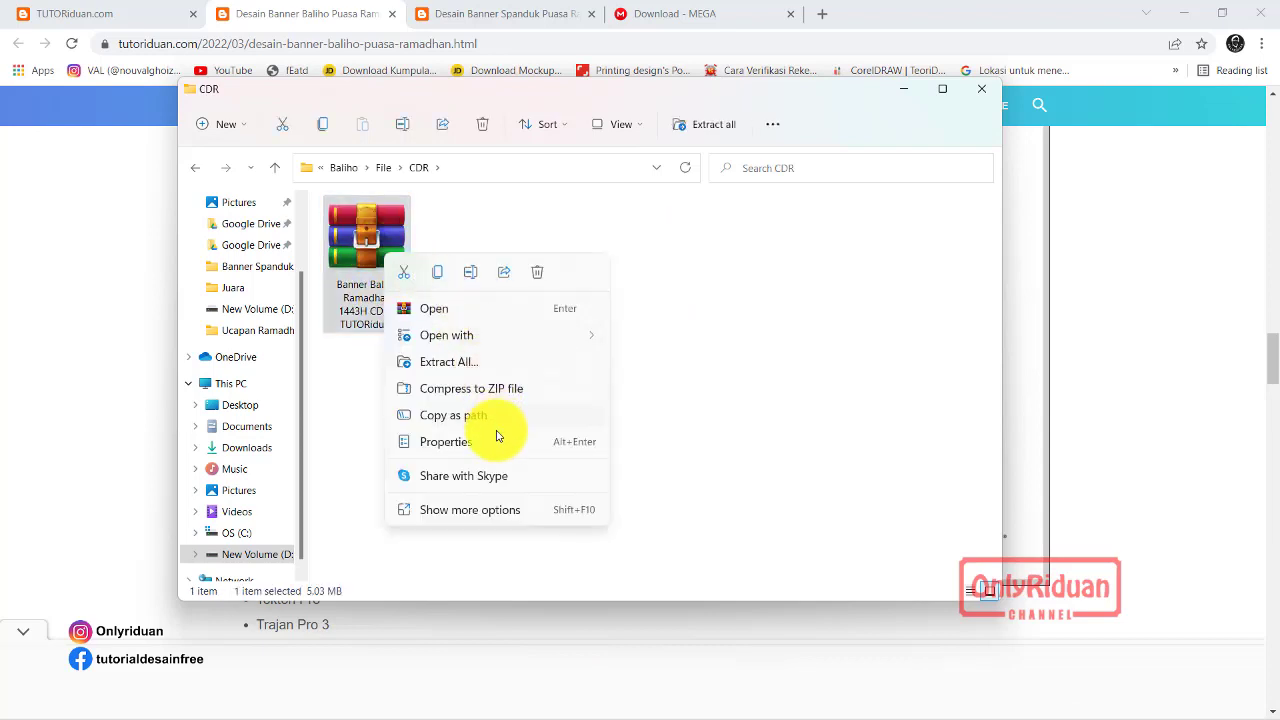
{"action": "left_click", "coordinate": [485, 512]}
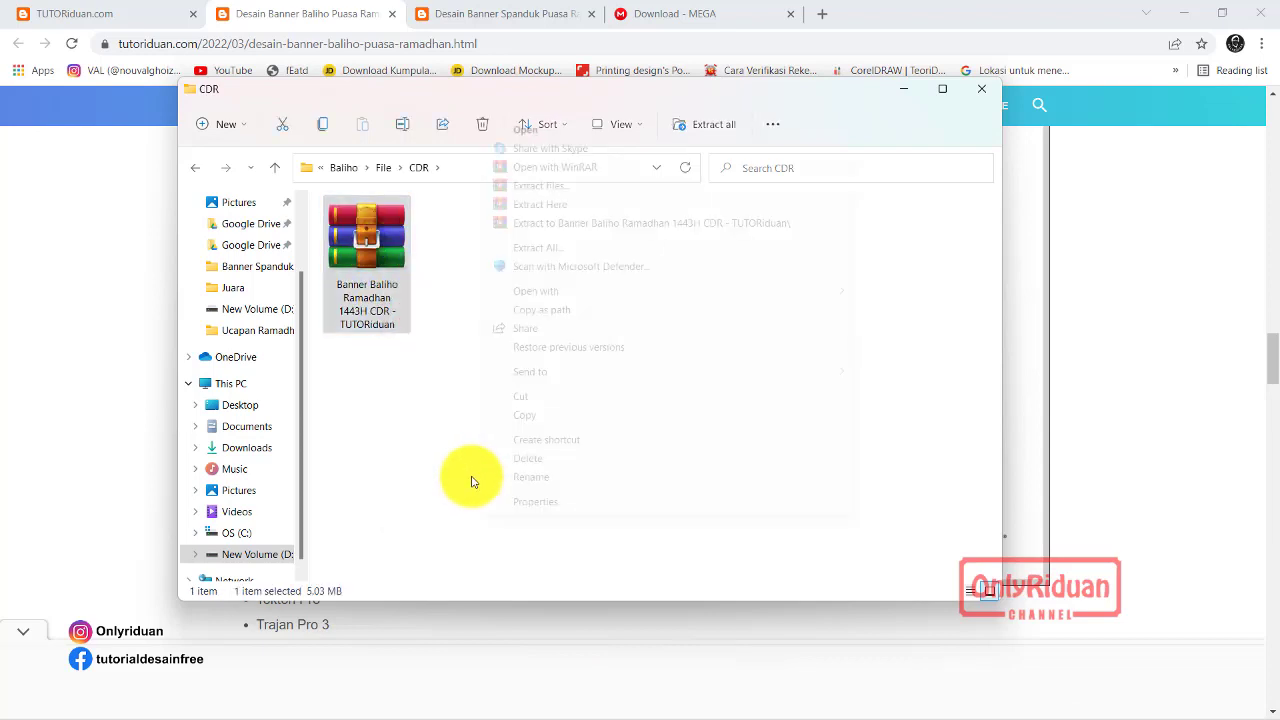
{"action": "left_click", "coordinate": [565, 205]}
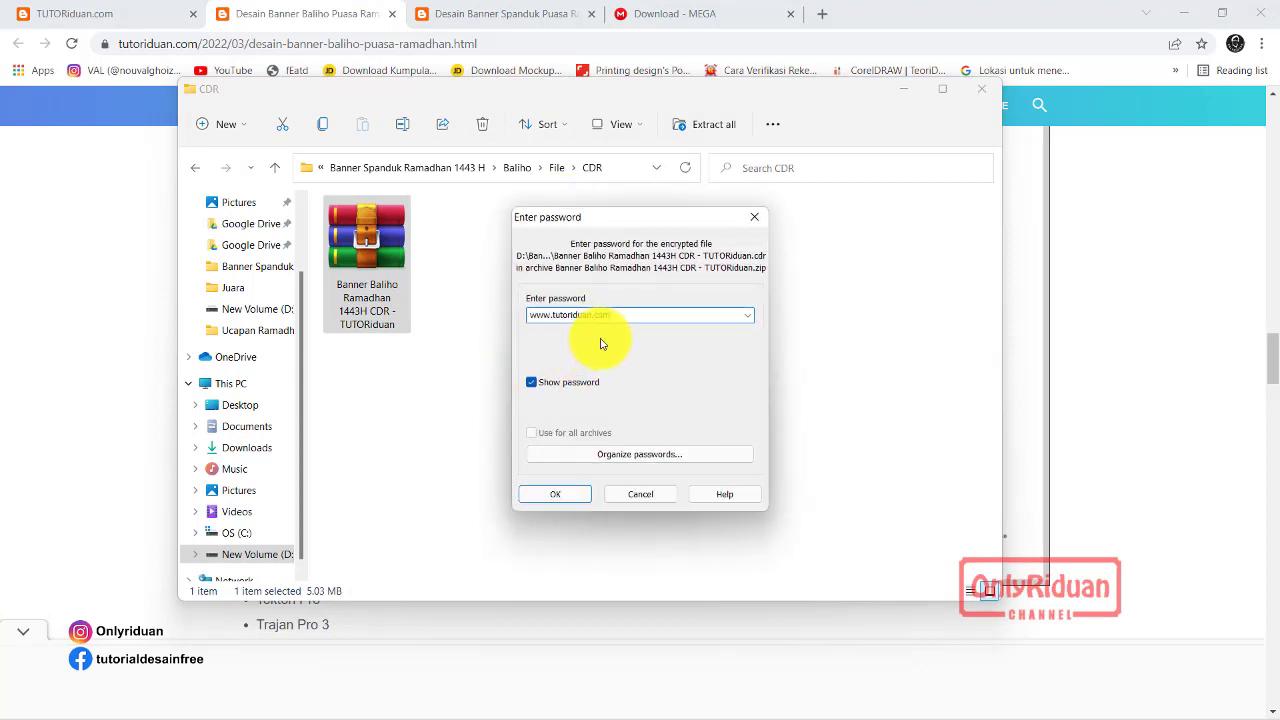
{"action": "left_click", "coordinate": [552, 494]}
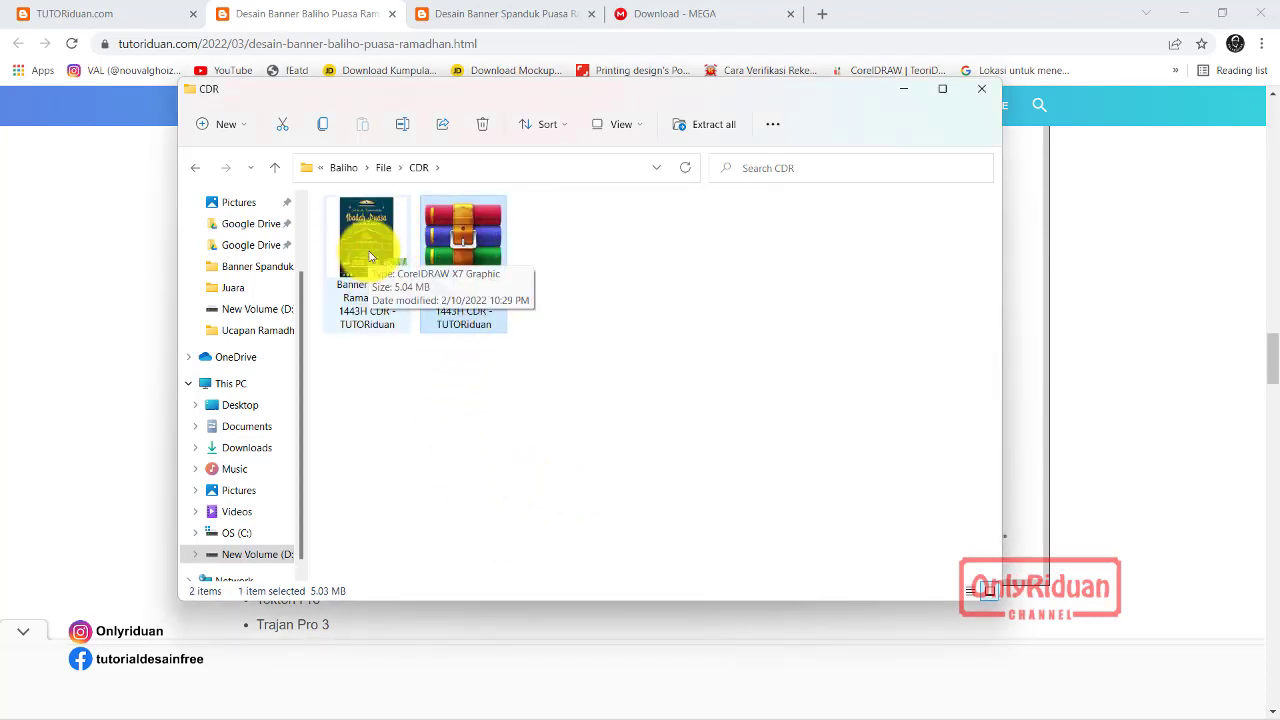
Go back to the File folder, open the PSD folder, and return to the article
{"action": "left_click", "coordinate": [195, 168]}
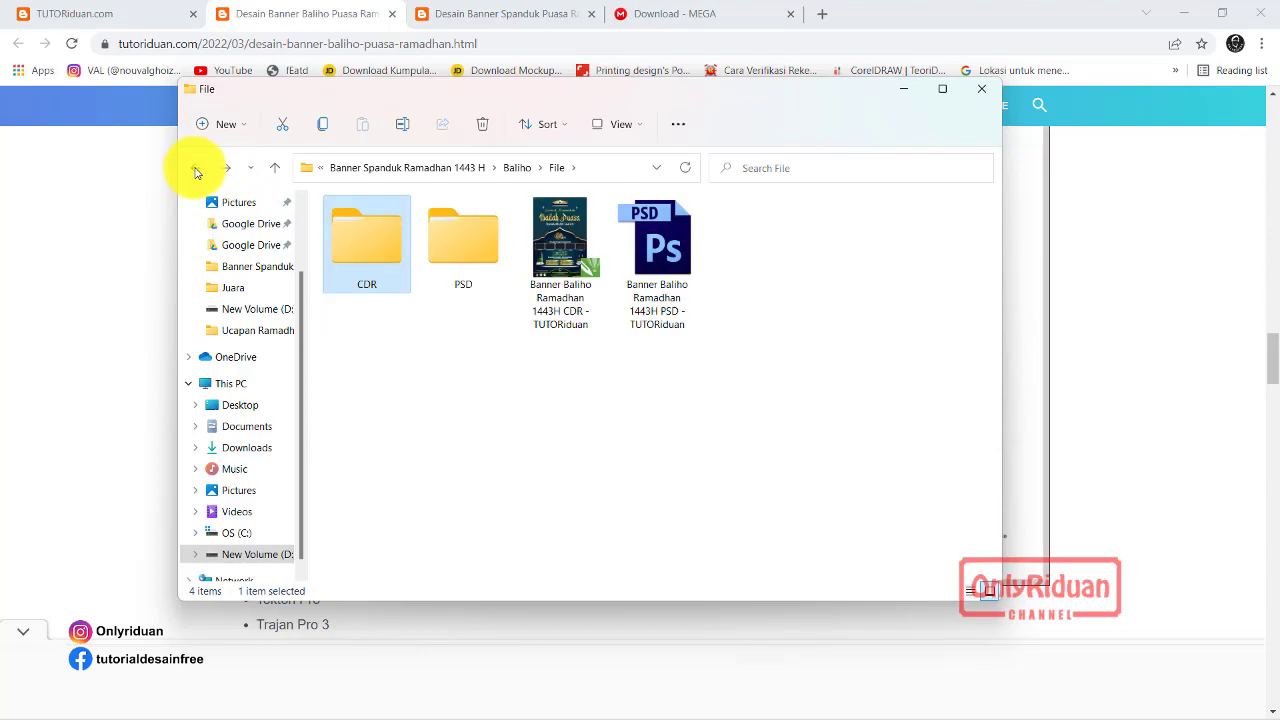
{"action": "double_click", "coordinate": [470, 256]}
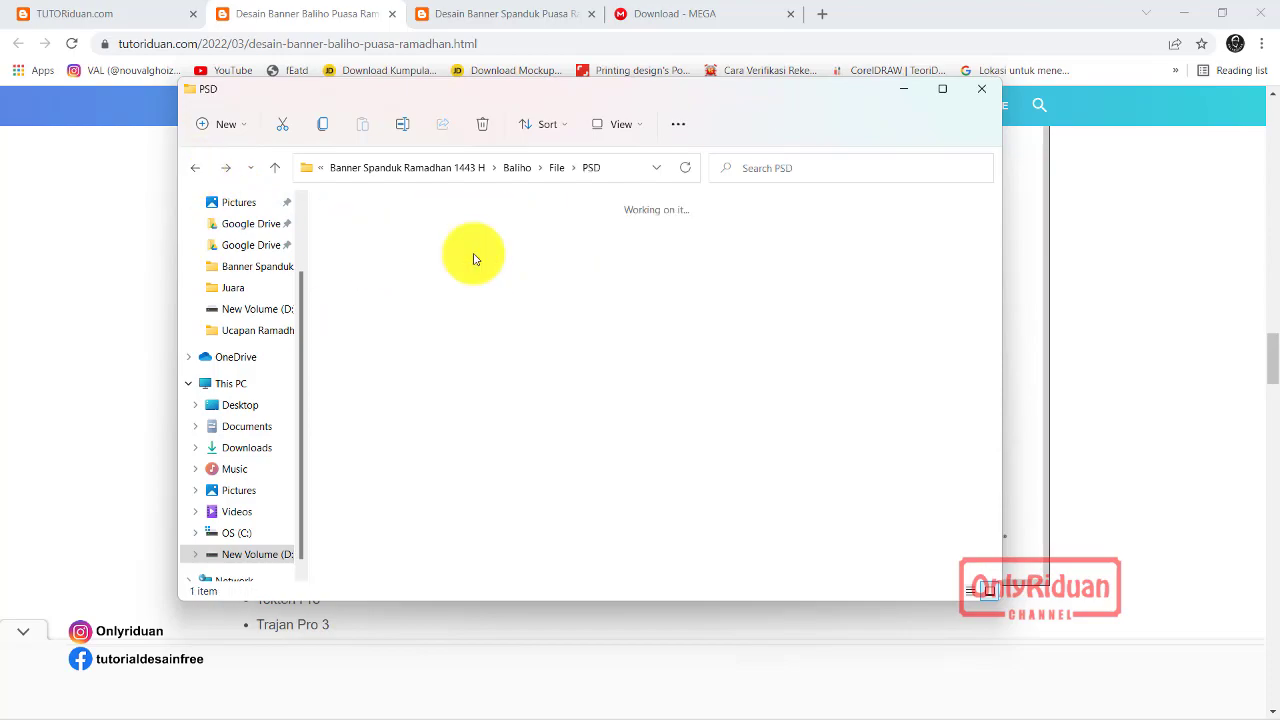
{"action": "left_click", "coordinate": [100, 271]}
Copy the PSD archive password from the article's Format PSD section
{"action": "scroll", "coordinate": [592, 375], "scroll_direction": "down", "scroll_amount": 4}
{"action": "scroll", "coordinate": [594, 384], "scroll_direction": "down", "scroll_amount": 5}
{"action": "scroll", "coordinate": [594, 384], "scroll_direction": "down", "scroll_amount": 5}
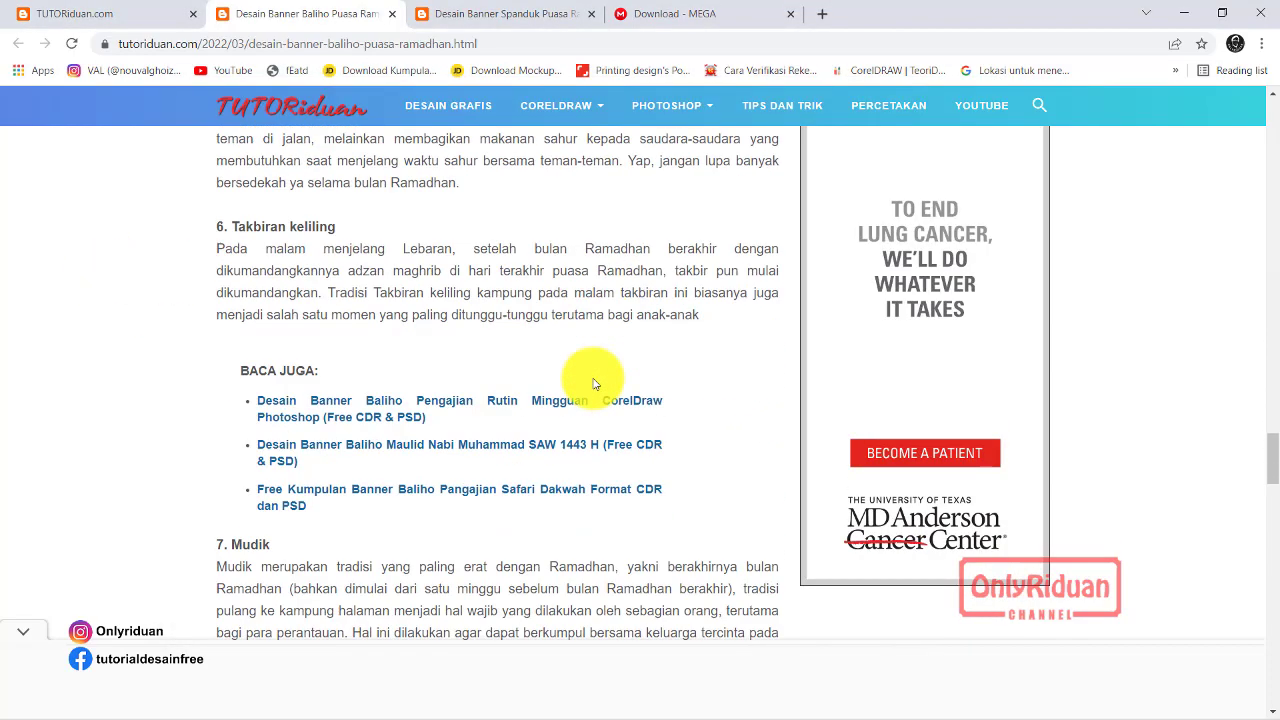
{"action": "scroll", "coordinate": [590, 375], "scroll_direction": "down", "scroll_amount": 3}
{"action": "scroll", "coordinate": [590, 375], "scroll_direction": "down", "scroll_amount": 3}
{"action": "scroll", "coordinate": [594, 380], "scroll_direction": "down", "scroll_amount": 3}
{"action": "scroll", "coordinate": [594, 380], "scroll_direction": "up", "scroll_amount": 3}
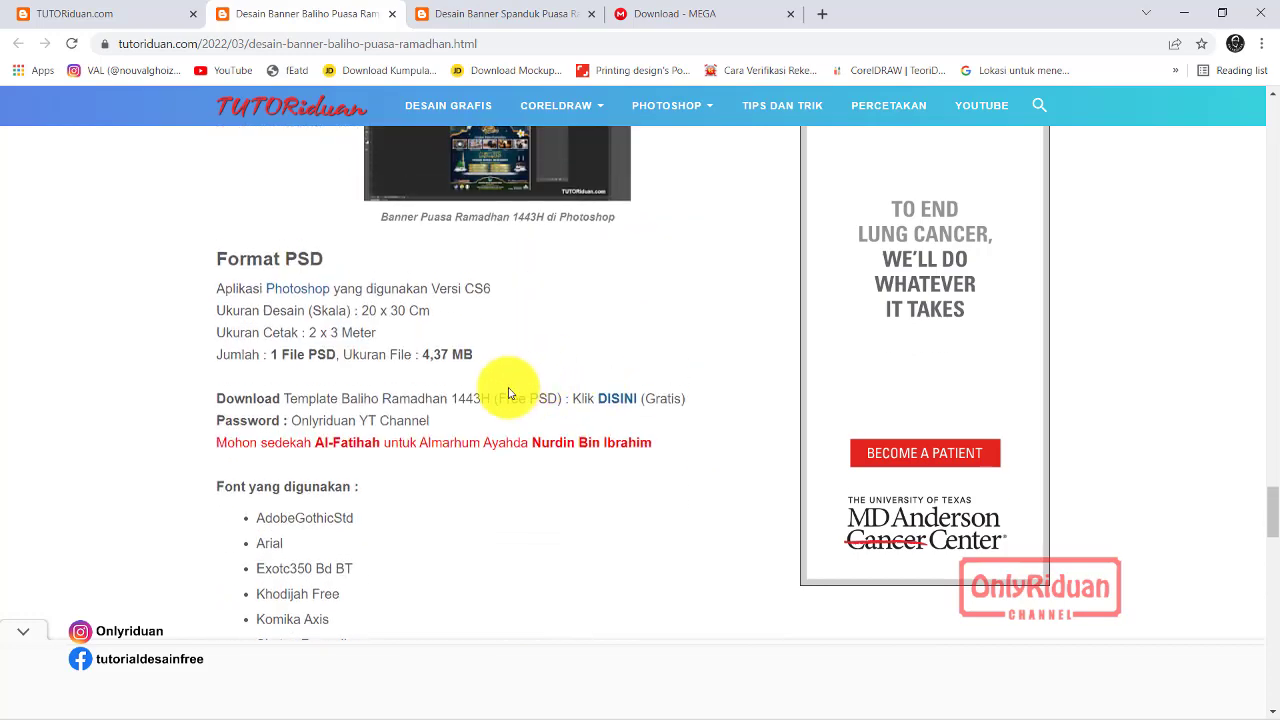
{"action": "left_click_drag", "start_coordinate": [430, 424], "coordinate": [312, 414]}
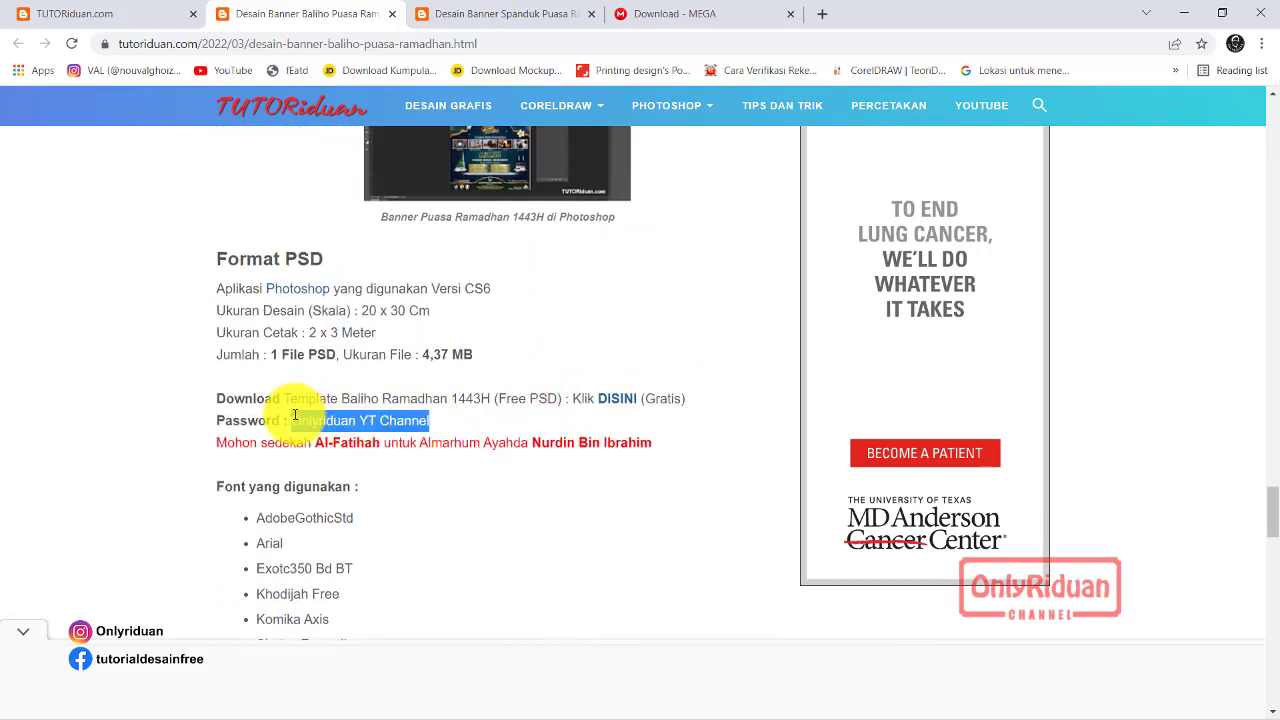
{"action": "right_click", "coordinate": [307, 422]}
{"action": "left_click", "coordinate": [334, 440]}
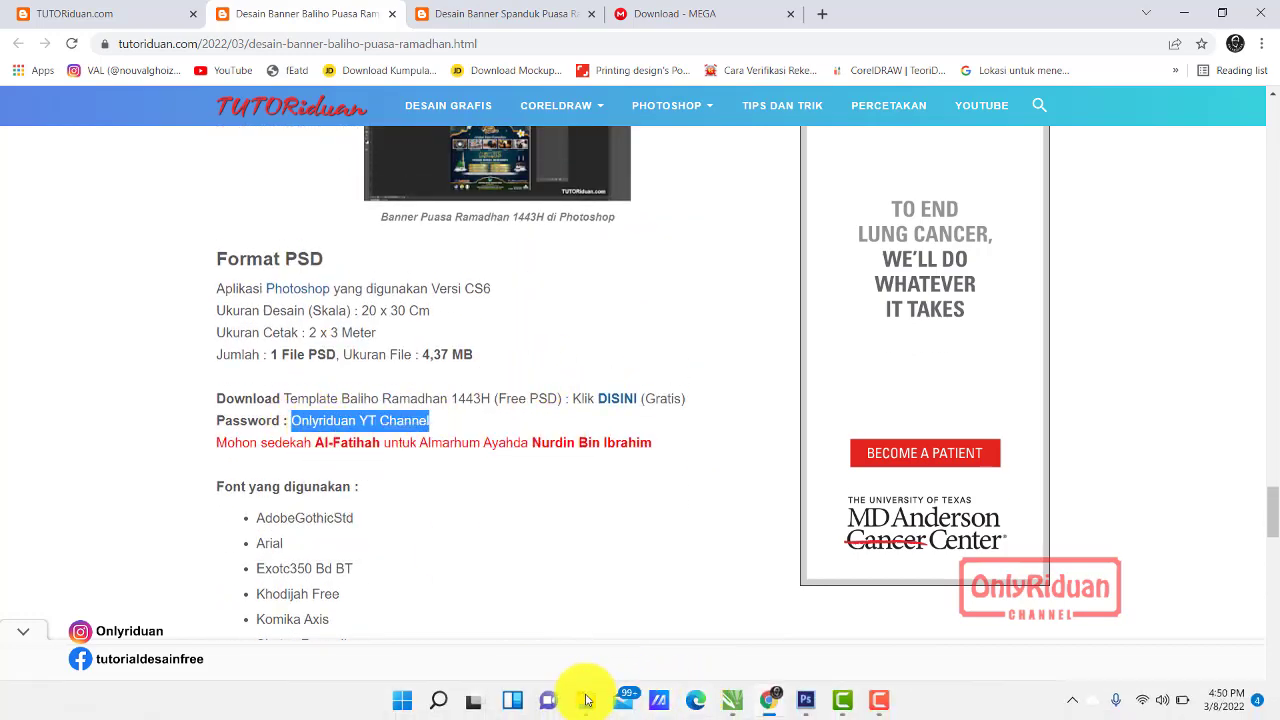
{"action": "left_click", "coordinate": [586, 698]}
Extract the PSD banner file from its password-protected RAR archive into the current folder
{"action": "right_click", "coordinate": [384, 246]}
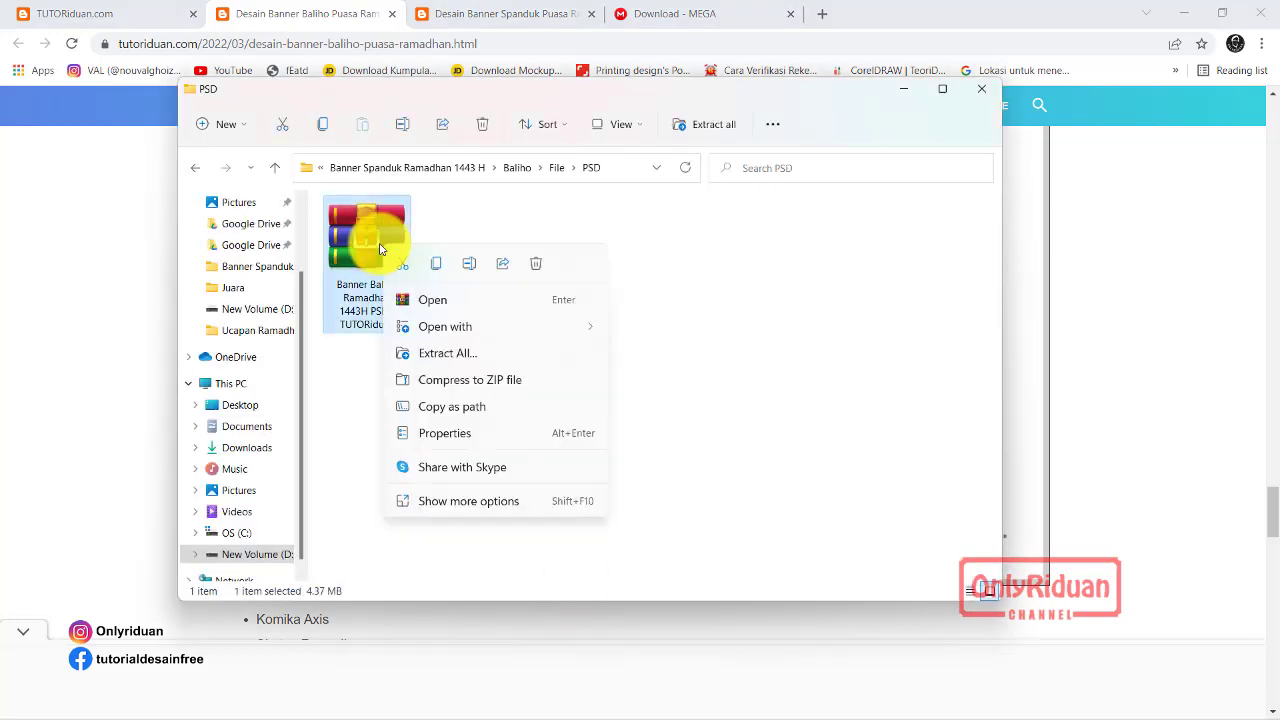
{"action": "left_click", "coordinate": [477, 487]}
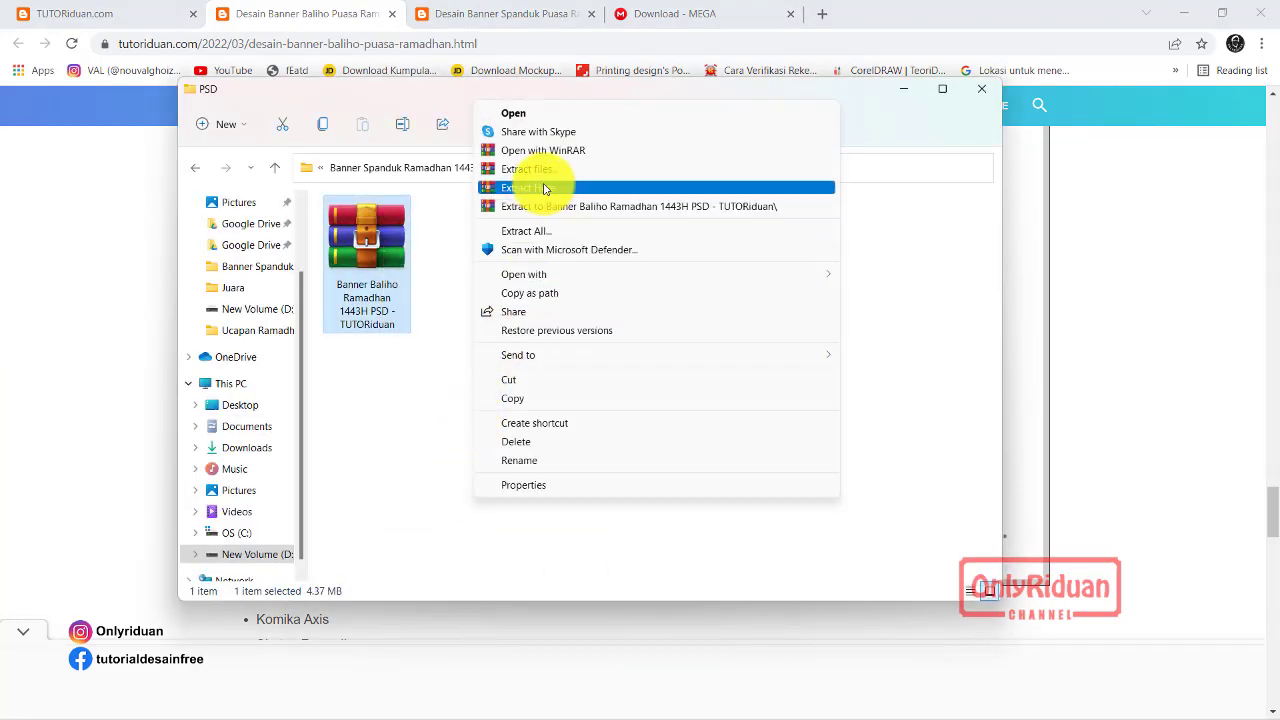
{"action": "left_click", "coordinate": [545, 189]}
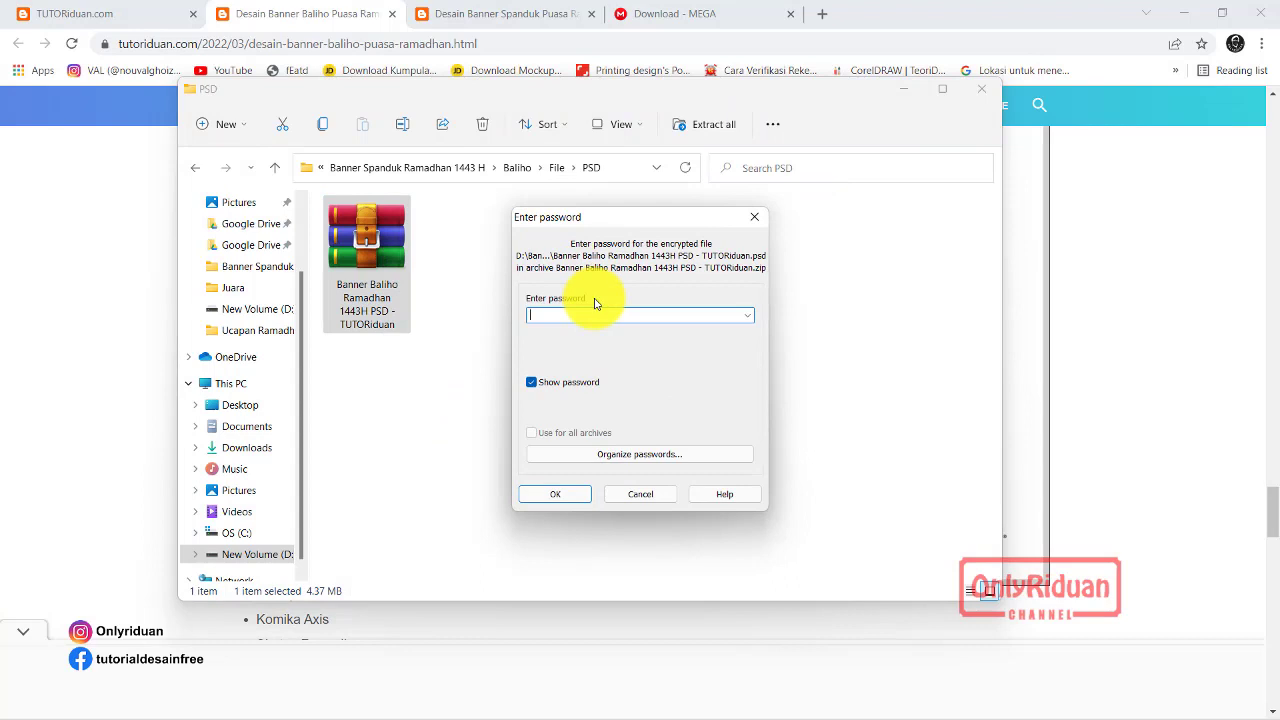
{"action": "left_click", "coordinate": [555, 494]}
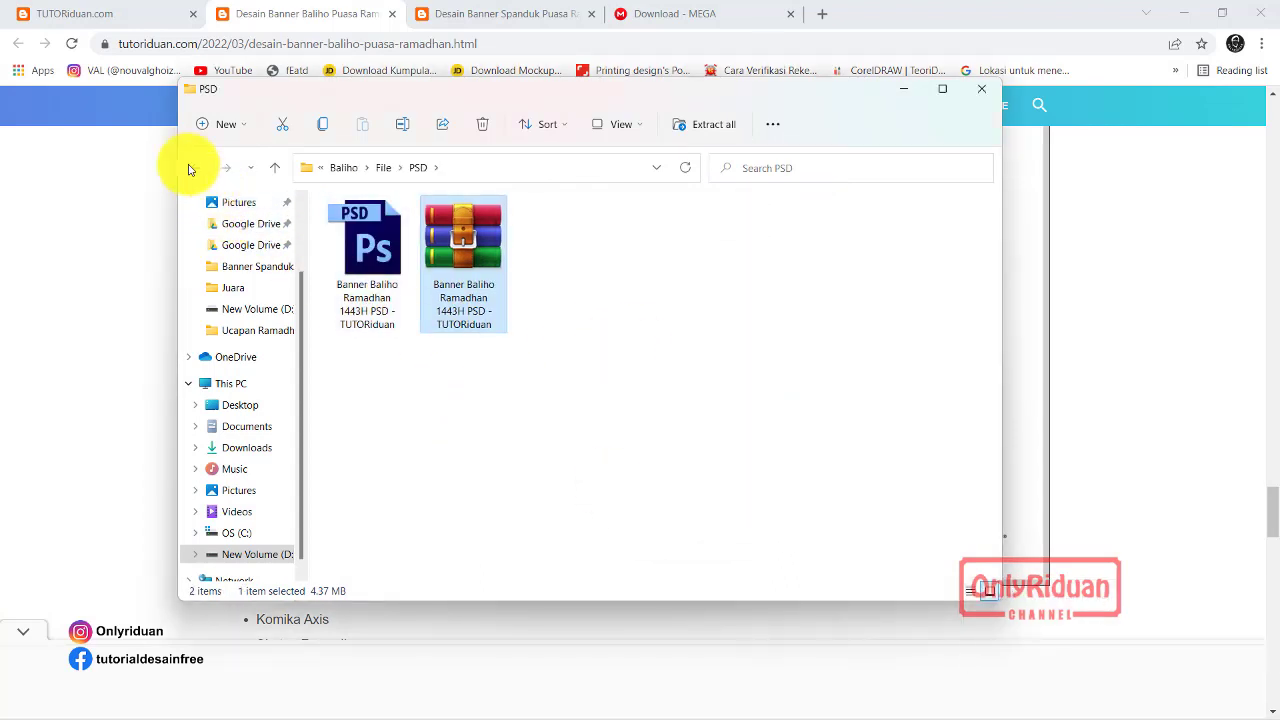
Navigate back three levels to the Banner Spanduk Ramadhan 1443 H folder
{"action": "left_click", "coordinate": [195, 168]}
{"action": "left_click", "coordinate": [195, 168]}
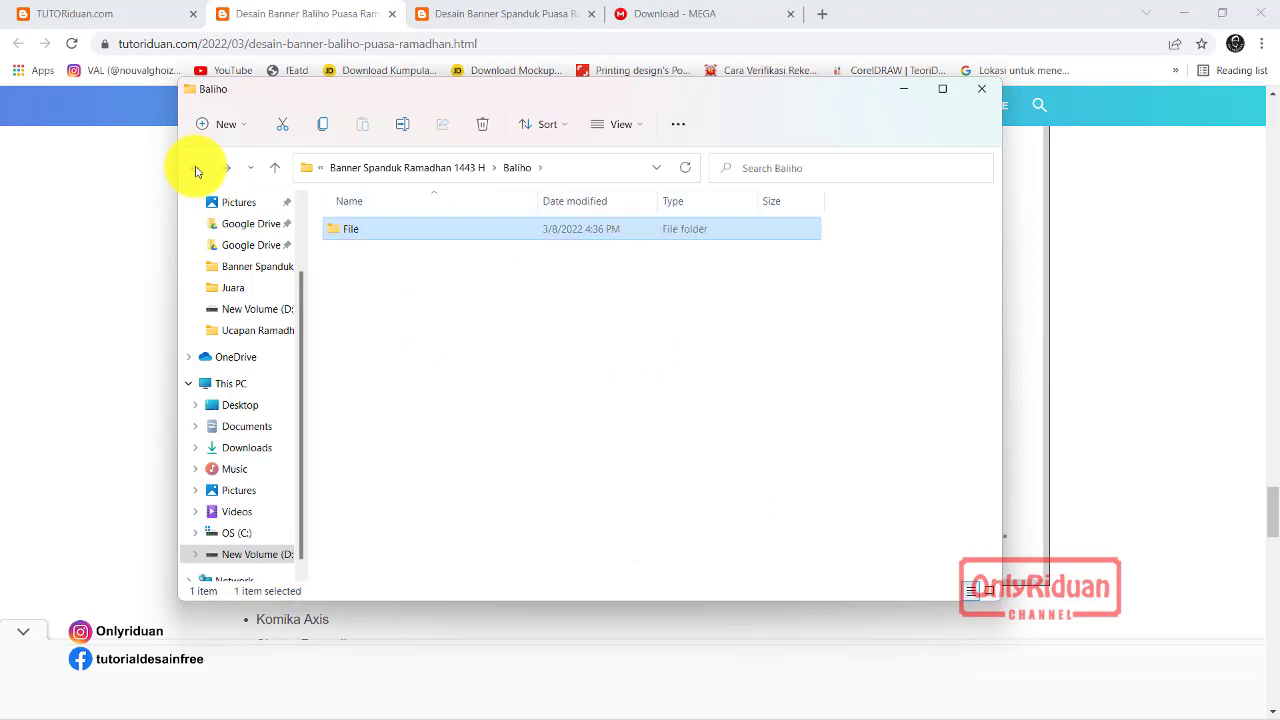
{"action": "left_click", "coordinate": [195, 168]}
In Spanduk > File > PSD, extract the second design archive using its password
{"action": "double_click", "coordinate": [360, 284]}
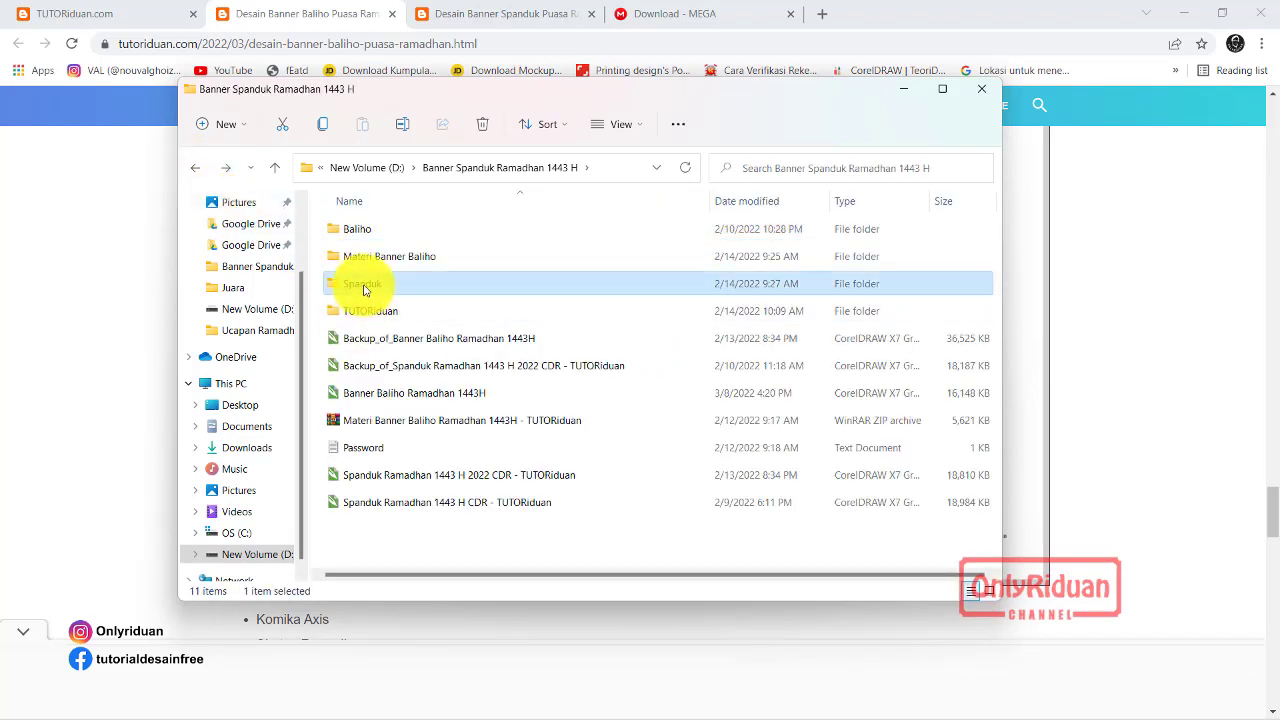
{"action": "double_click", "coordinate": [348, 230]}
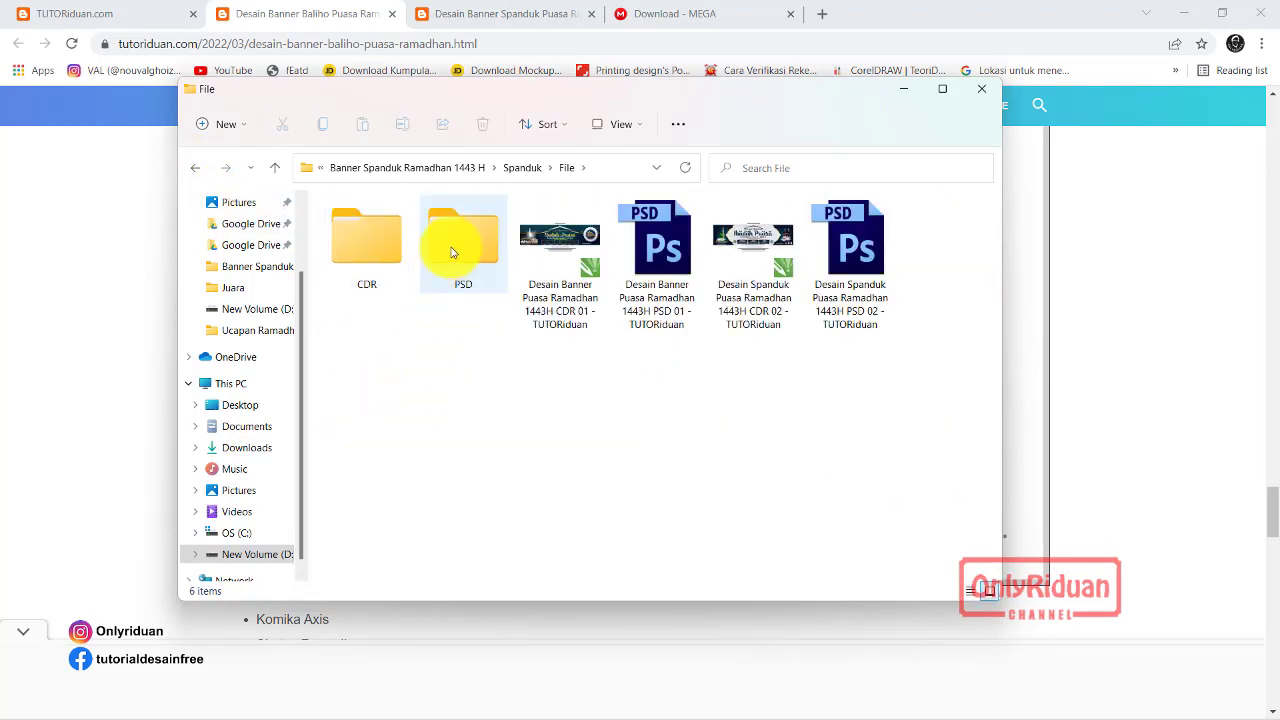
{"action": "double_click", "coordinate": [445, 250]}
{"action": "left_click", "coordinate": [423, 257]}
{"action": "right_click", "coordinate": [423, 257]}
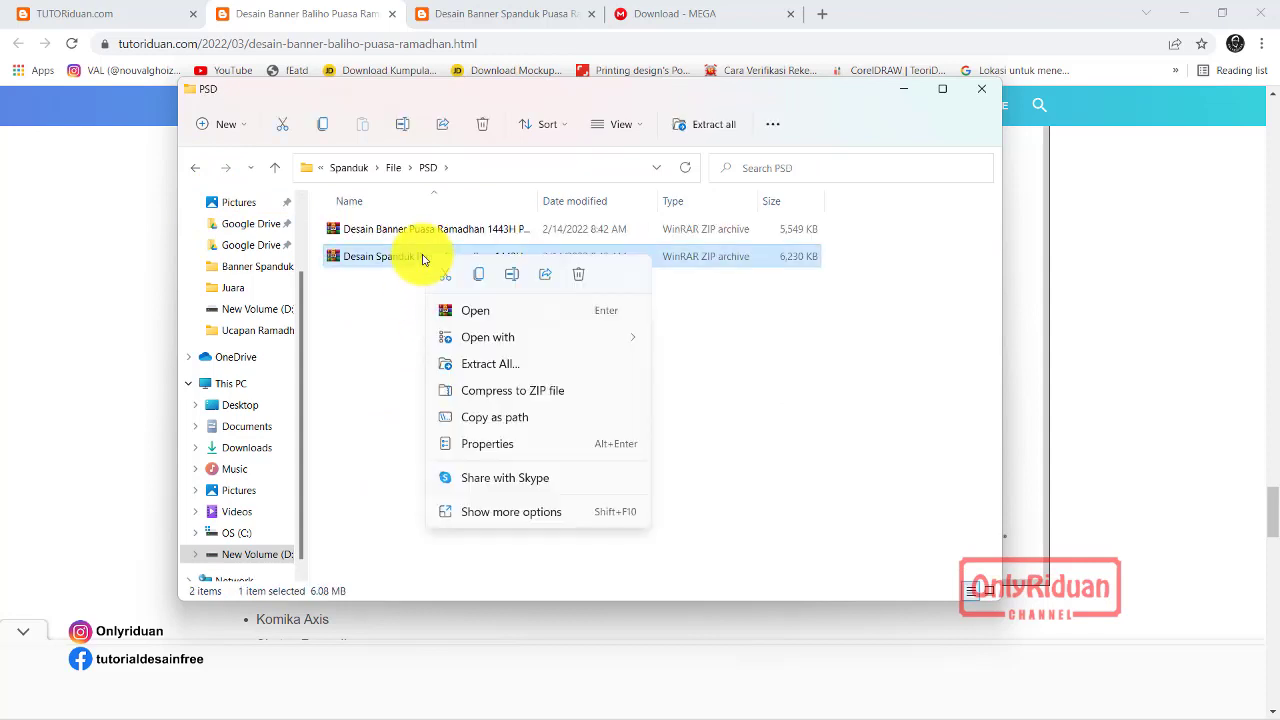
{"action": "left_click", "coordinate": [503, 514]}
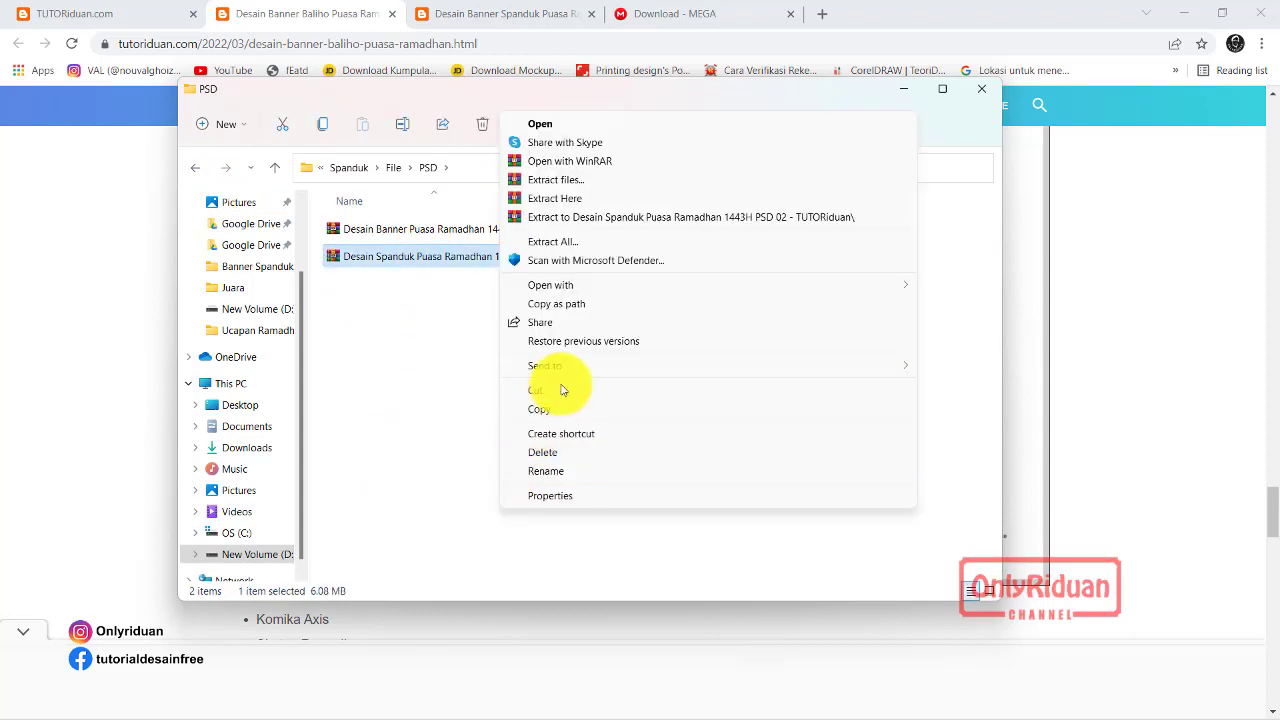
{"action": "left_click", "coordinate": [563, 194]}
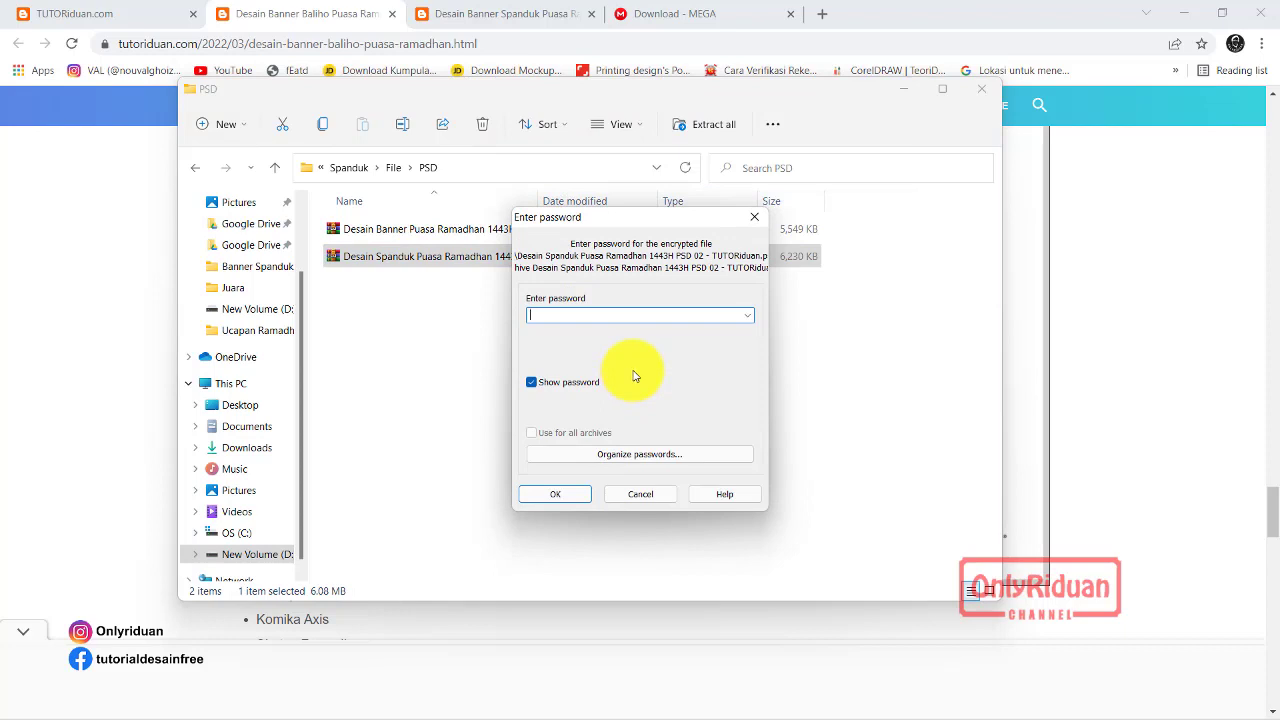
{"action": "left_click", "coordinate": [561, 494]}
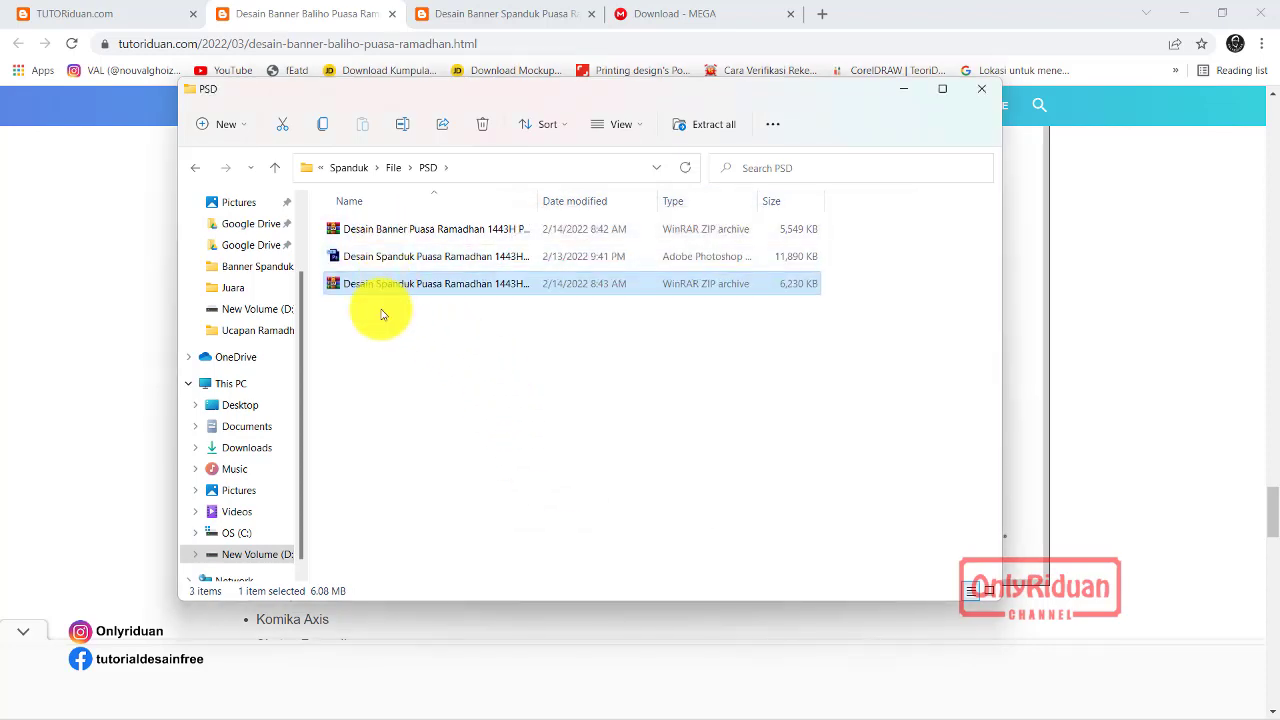
Extract the first banner design archive the same way with its password
{"action": "left_click", "coordinate": [380, 229]}
{"action": "right_click", "coordinate": [390, 231]}
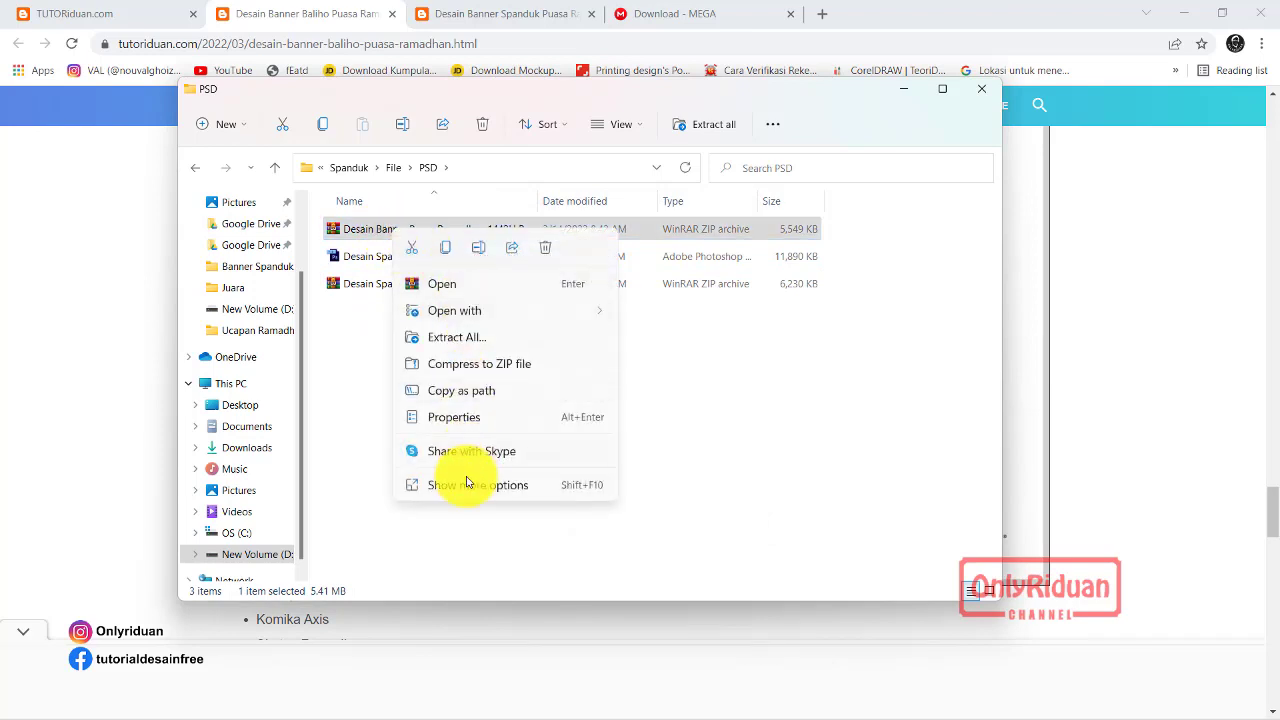
{"action": "left_click", "coordinate": [470, 480]}
{"action": "left_click", "coordinate": [487, 316]}
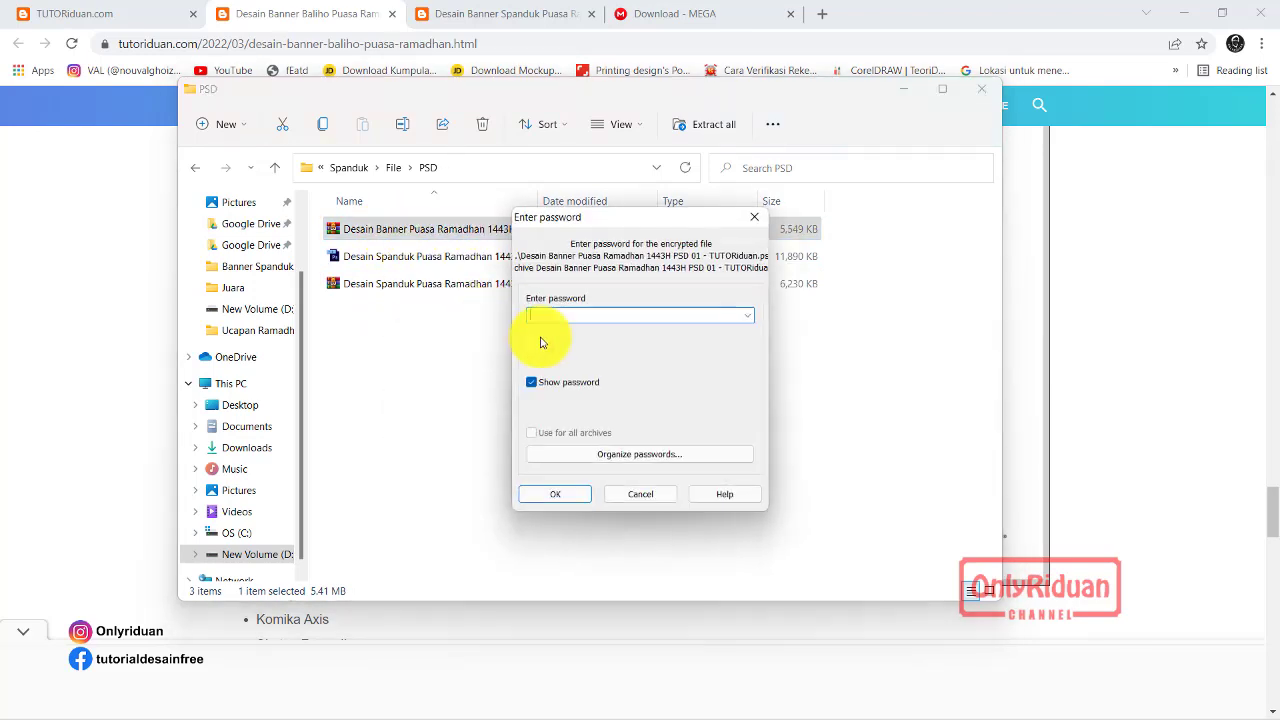
{"action": "left_click", "coordinate": [556, 494]}
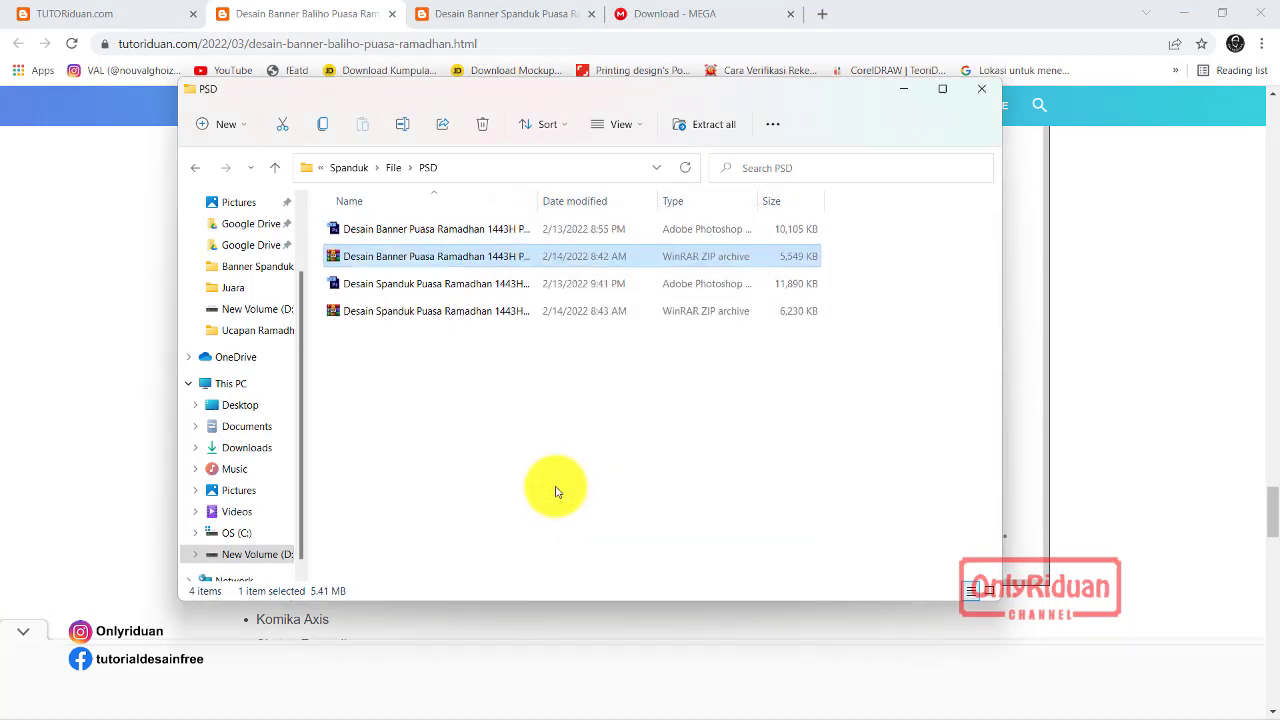
In the Spanduk CDR folder, extract the first CDR banner archive with its password
{"action": "left_click", "coordinate": [199, 169]}
{"action": "double_click", "coordinate": [363, 261]}
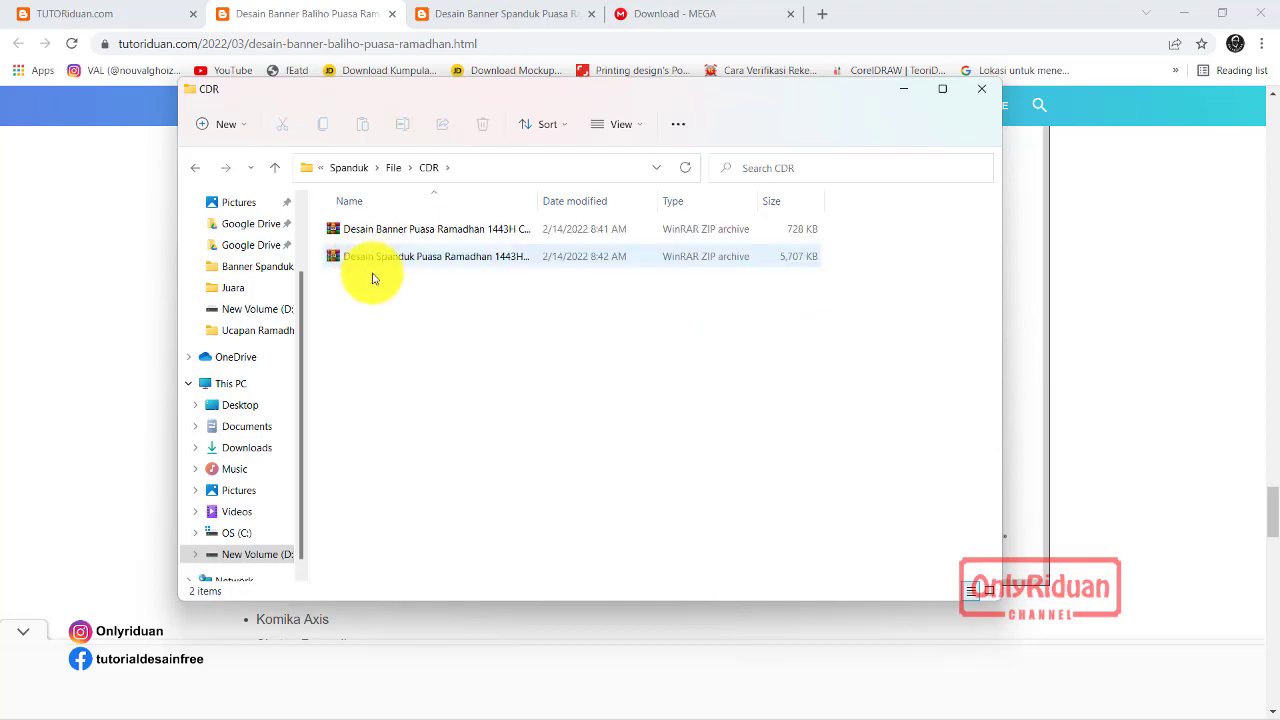
{"action": "left_click", "coordinate": [414, 238]}
{"action": "right_click", "coordinate": [414, 238]}
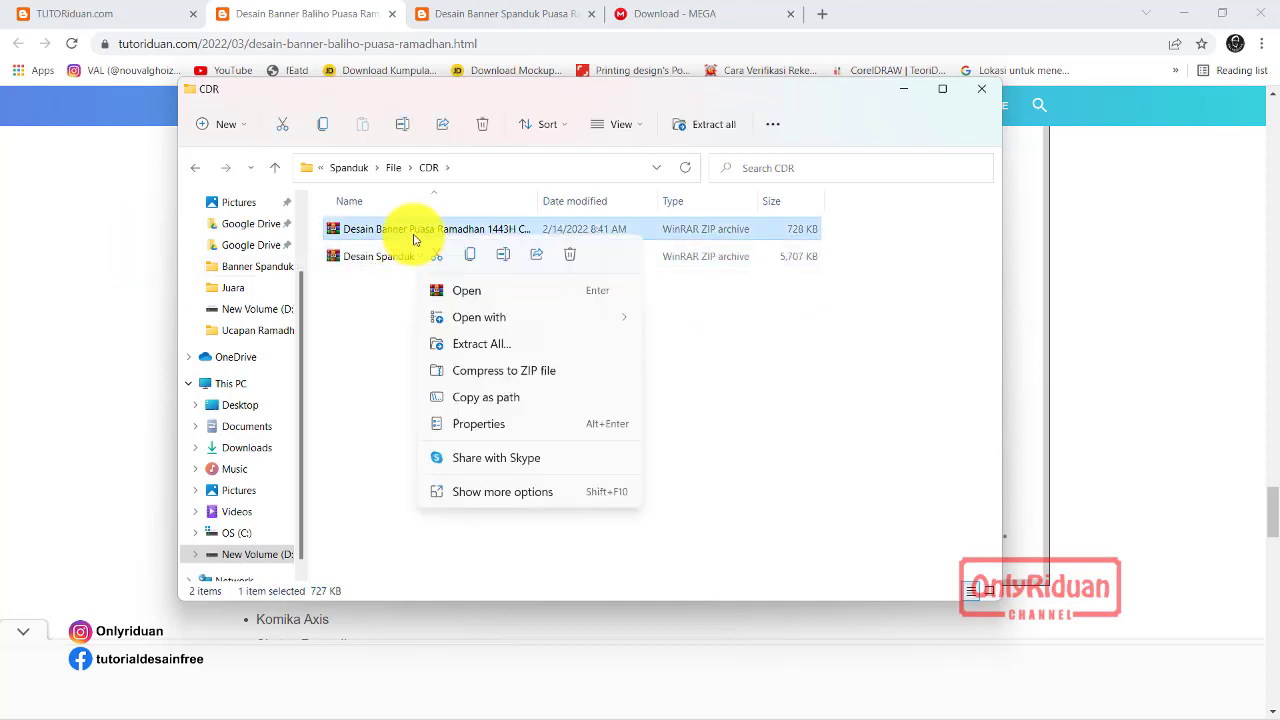
{"action": "left_click", "coordinate": [575, 490]}
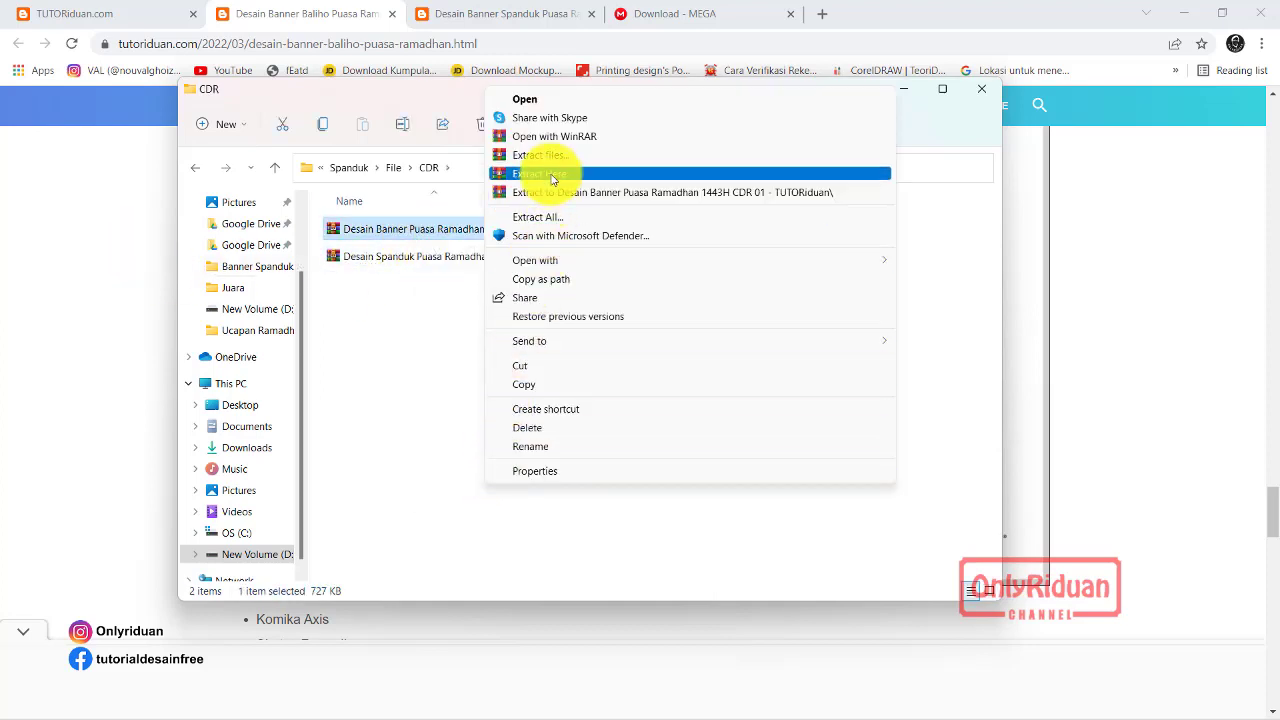
{"action": "left_click", "coordinate": [540, 173]}
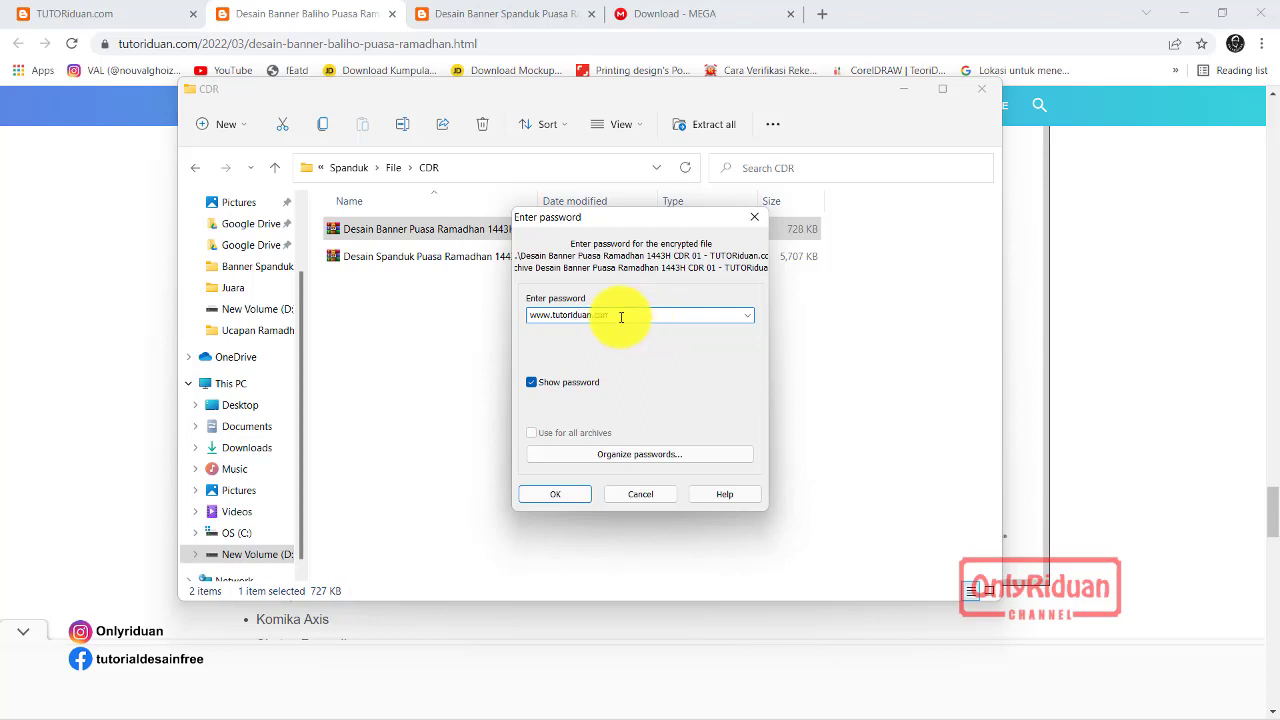
{"action": "left_click_drag", "start_coordinate": [621, 317], "coordinate": [472, 309]}
{"action": "left_click", "coordinate": [555, 494]}
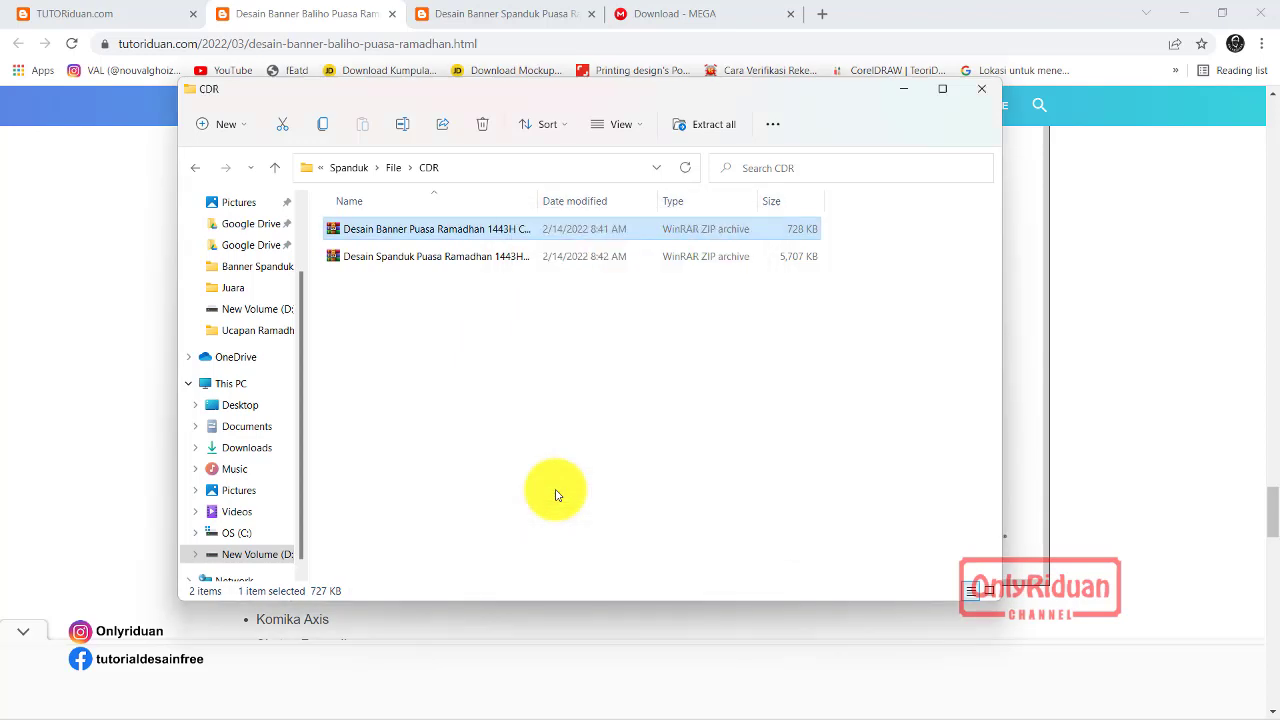
Extract the Spanduk zip archive into the same CDR folder using its password
{"action": "left_click", "coordinate": [403, 285]}
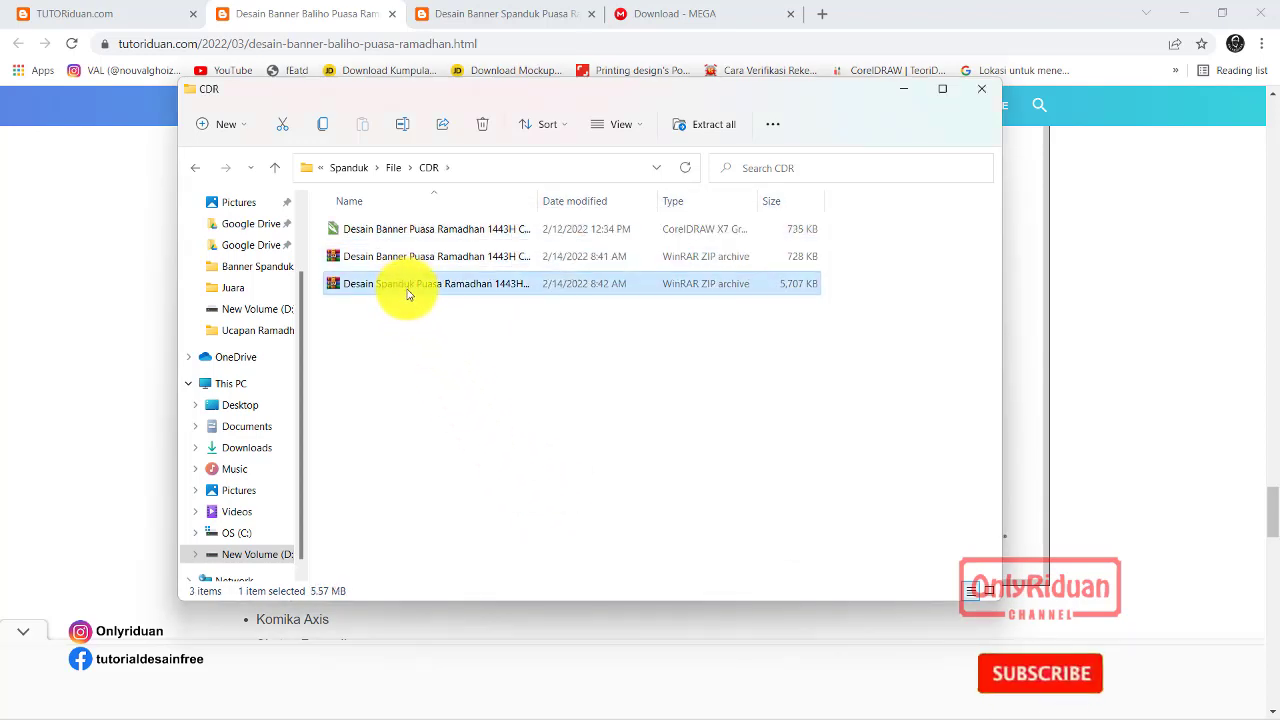
{"action": "right_click", "coordinate": [410, 288]}
{"action": "left_click", "coordinate": [460, 543]}
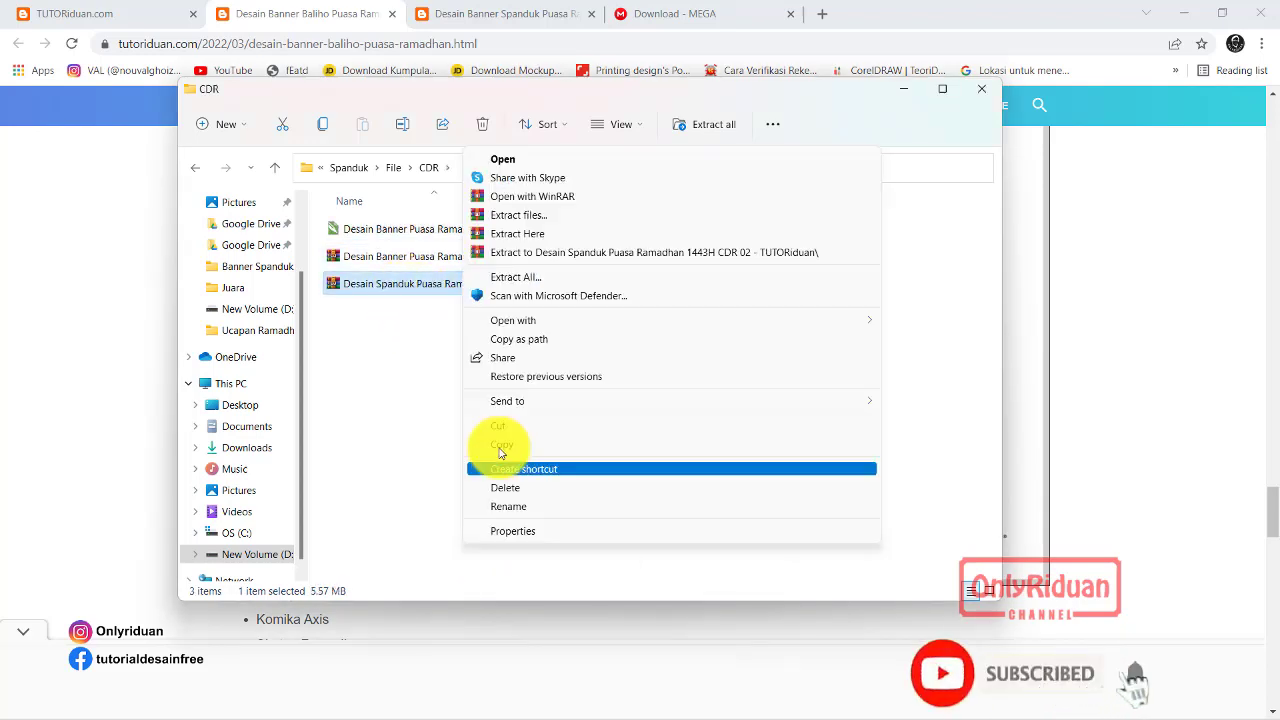
{"action": "left_click", "coordinate": [555, 233]}
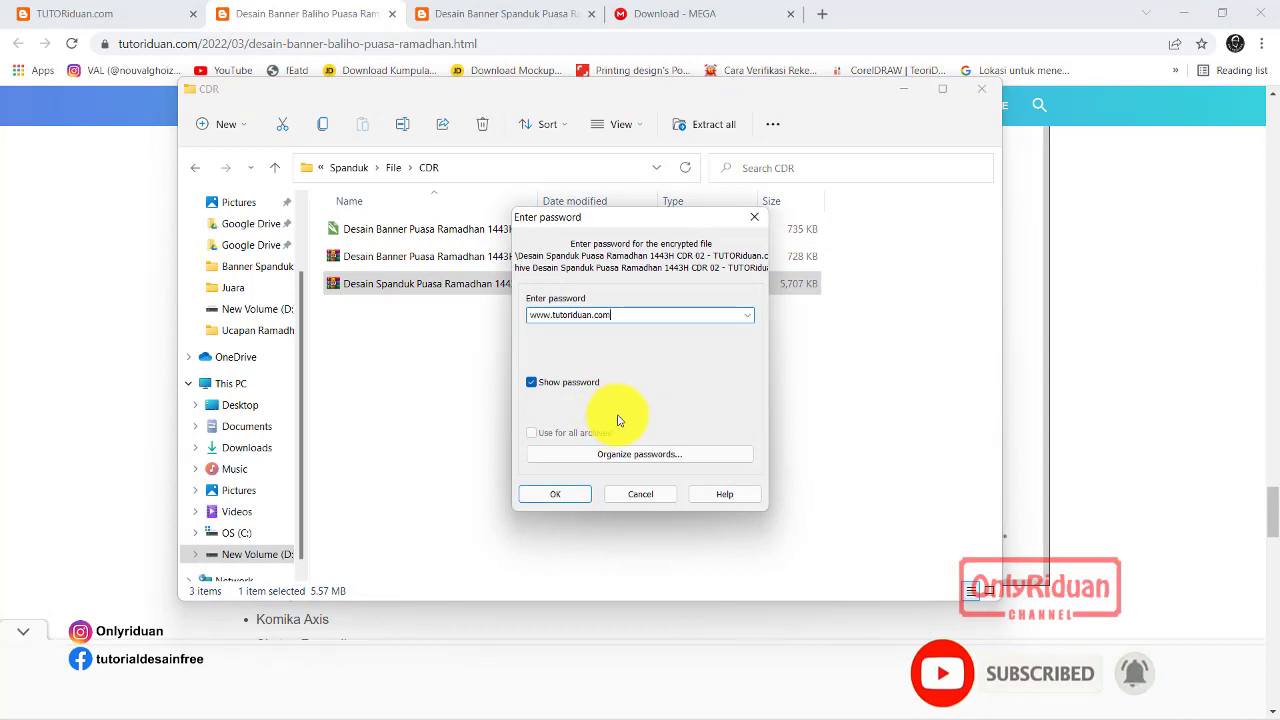
{"action": "left_click", "coordinate": [577, 497]}
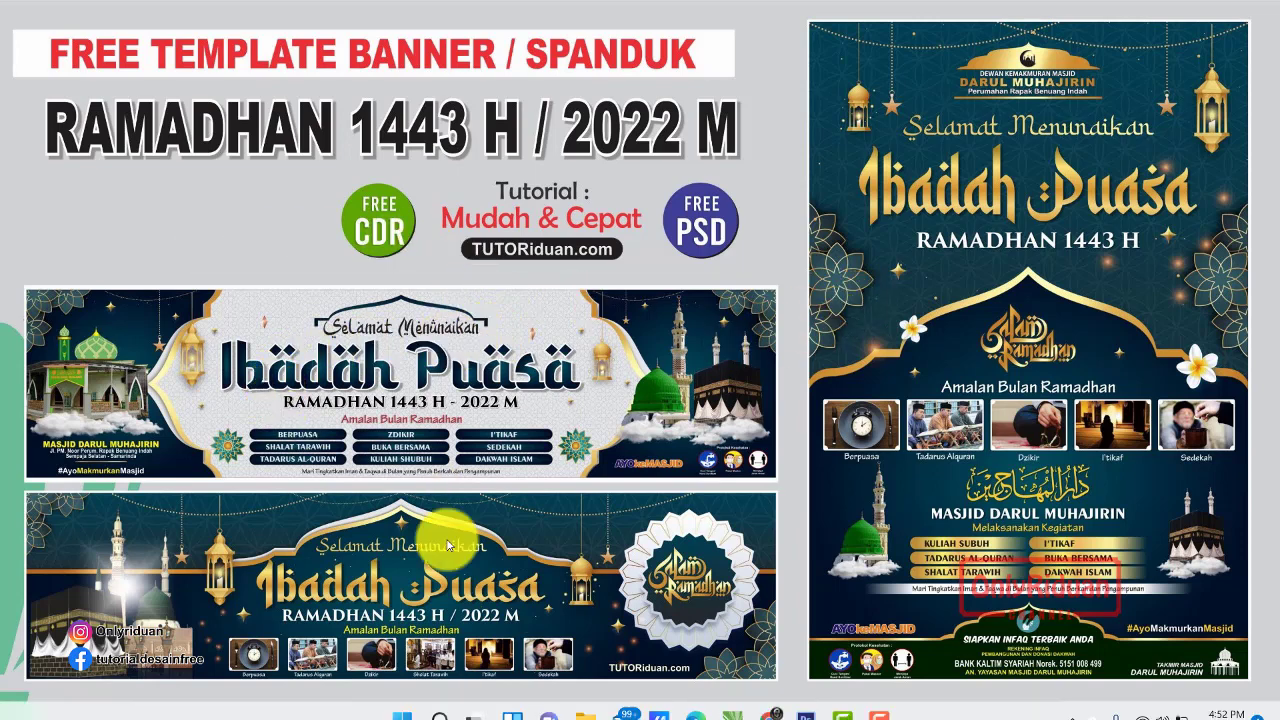
Browse to the Baliho > File folder, then minimize File Explorer
{"action": "left_click", "coordinate": [587, 706]}
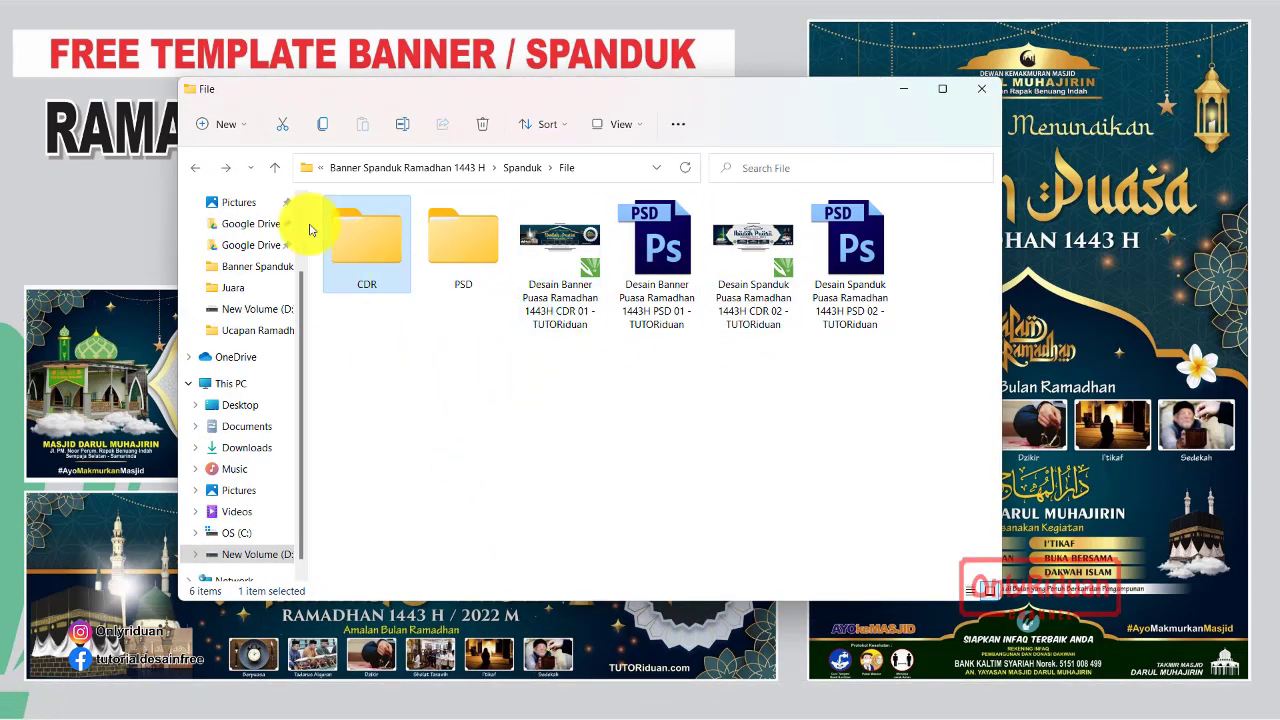
{"action": "left_click", "coordinate": [194, 168]}
{"action": "left_click", "coordinate": [194, 168]}
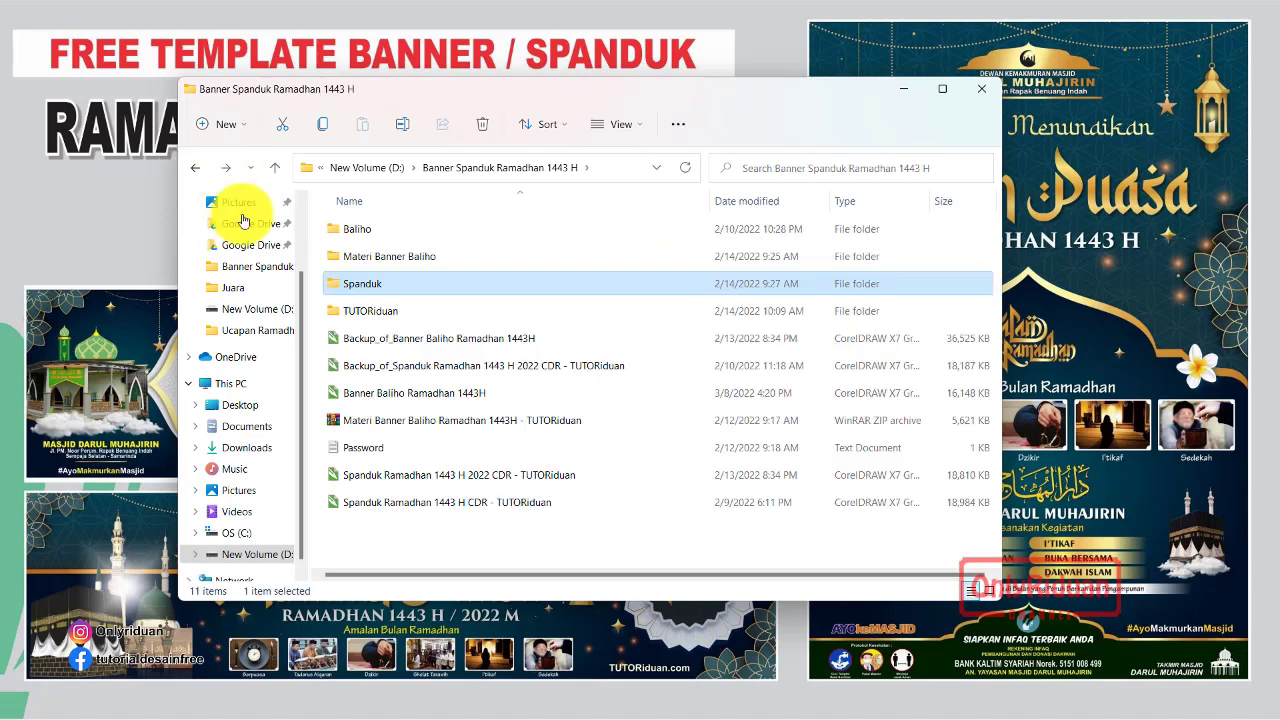
{"action": "double_click", "coordinate": [337, 224]}
{"action": "double_click", "coordinate": [360, 237]}
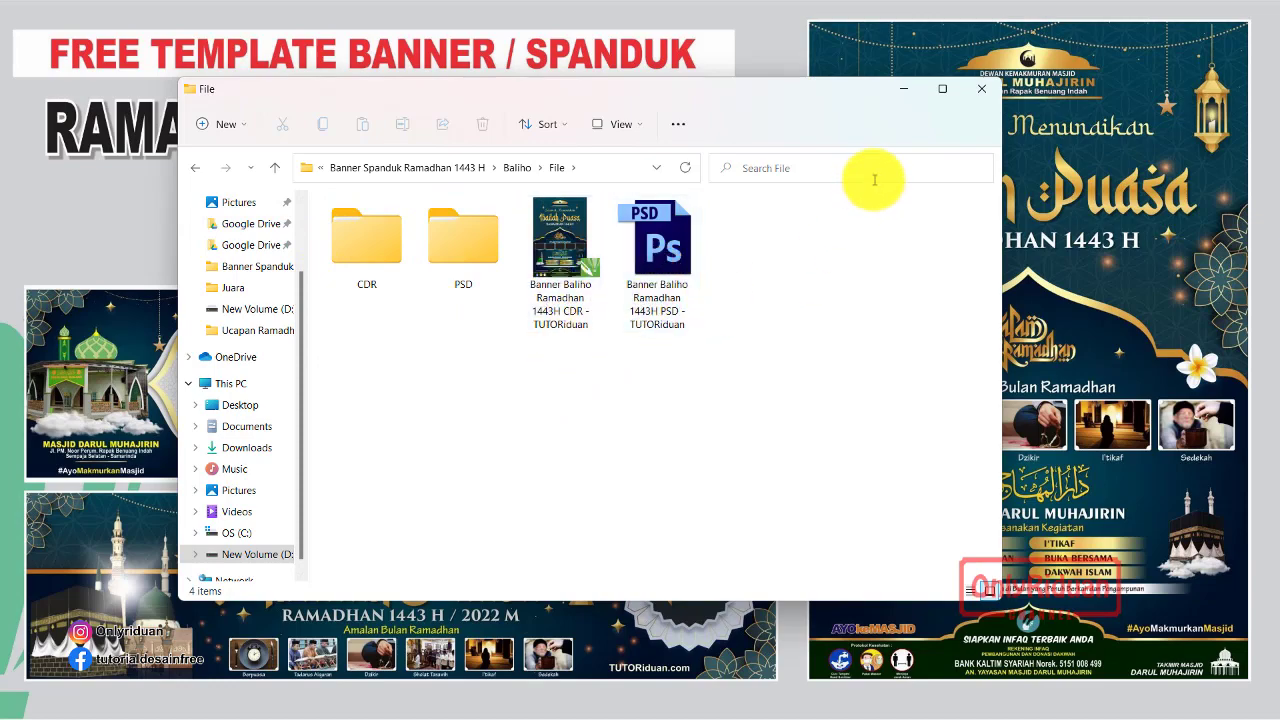
{"action": "left_click", "coordinate": [903, 89]}
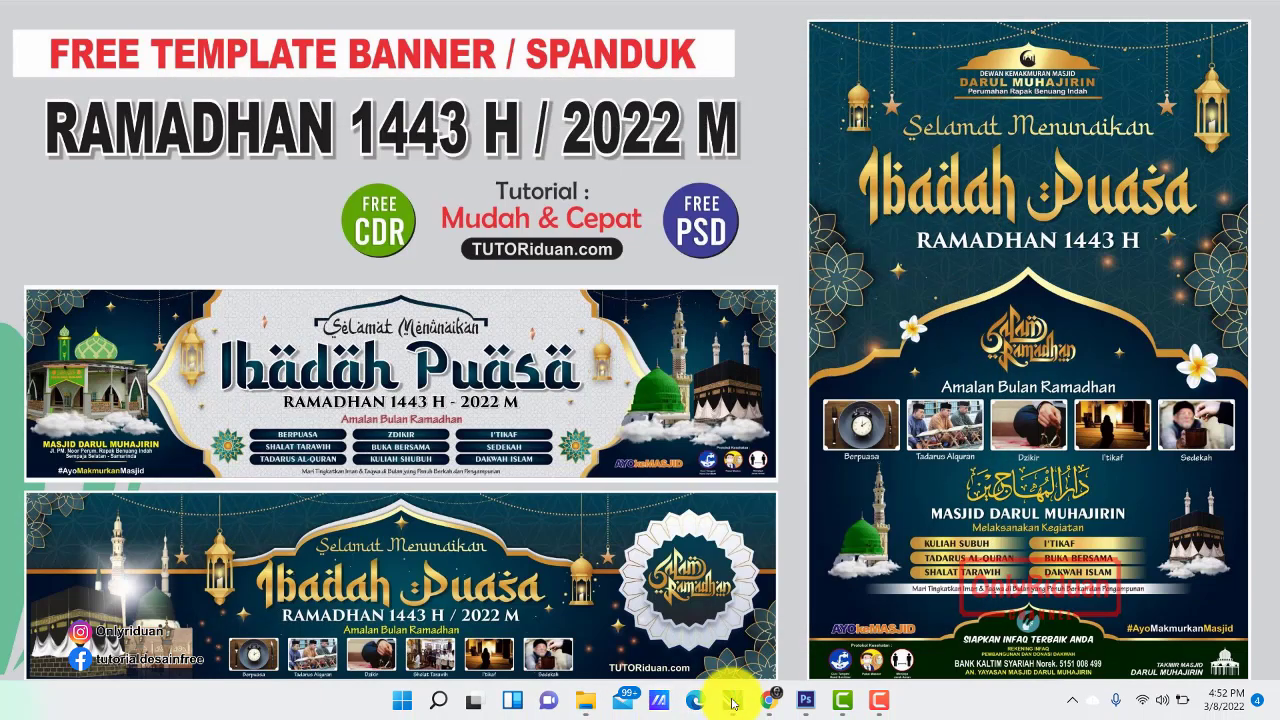
Bring CorelDRAW forward and zoom to fit the whole Banner Baliho poster page
{"action": "mouse_move", "coordinate": [843, 700]}
{"action": "left_click", "coordinate": [886, 614]}
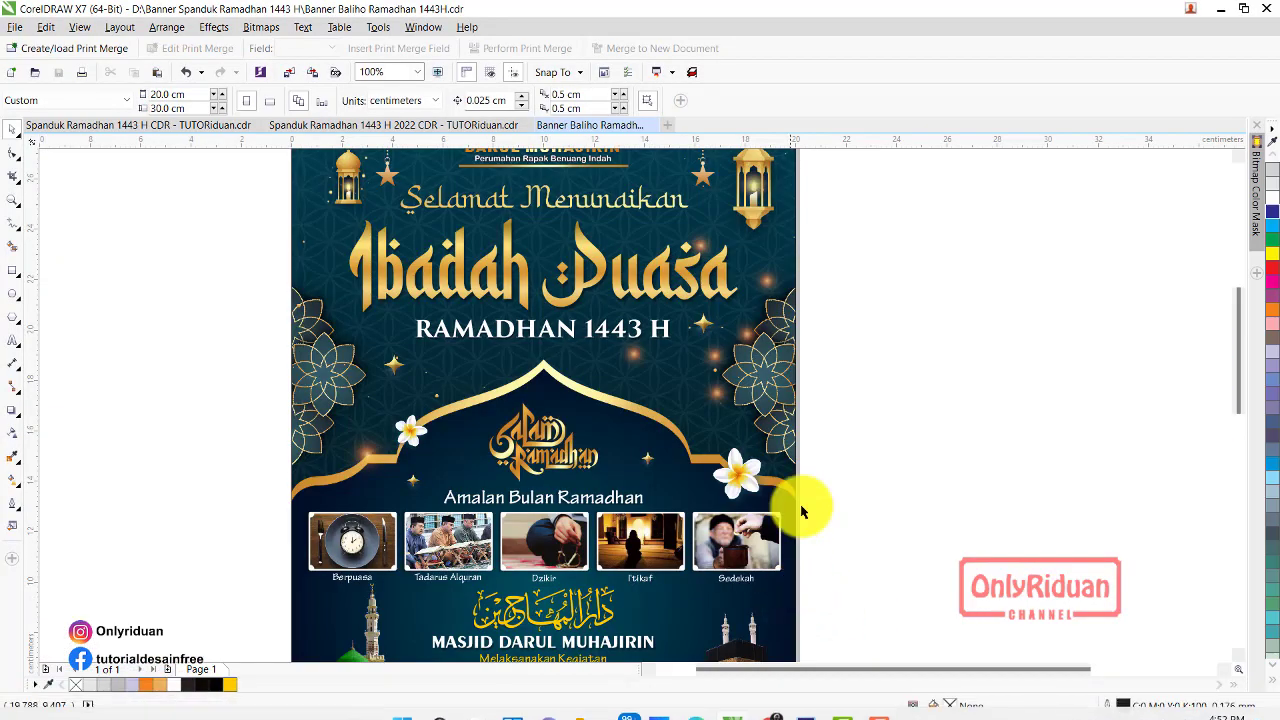
{"action": "scroll", "coordinate": [791, 320], "scroll_direction": "down", "scroll_amount": 2}
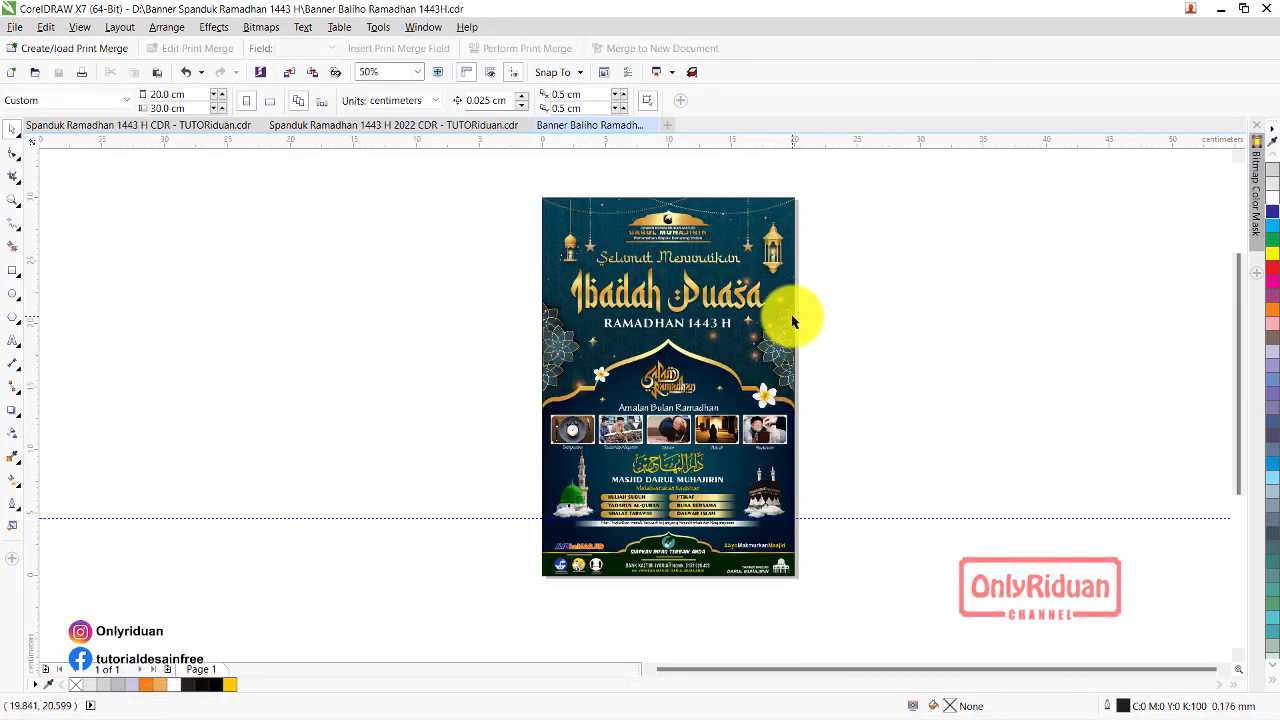
{"action": "left_click", "coordinate": [20, 203]}
{"action": "left_click_drag", "start_coordinate": [537, 185], "coordinate": [816, 602]}
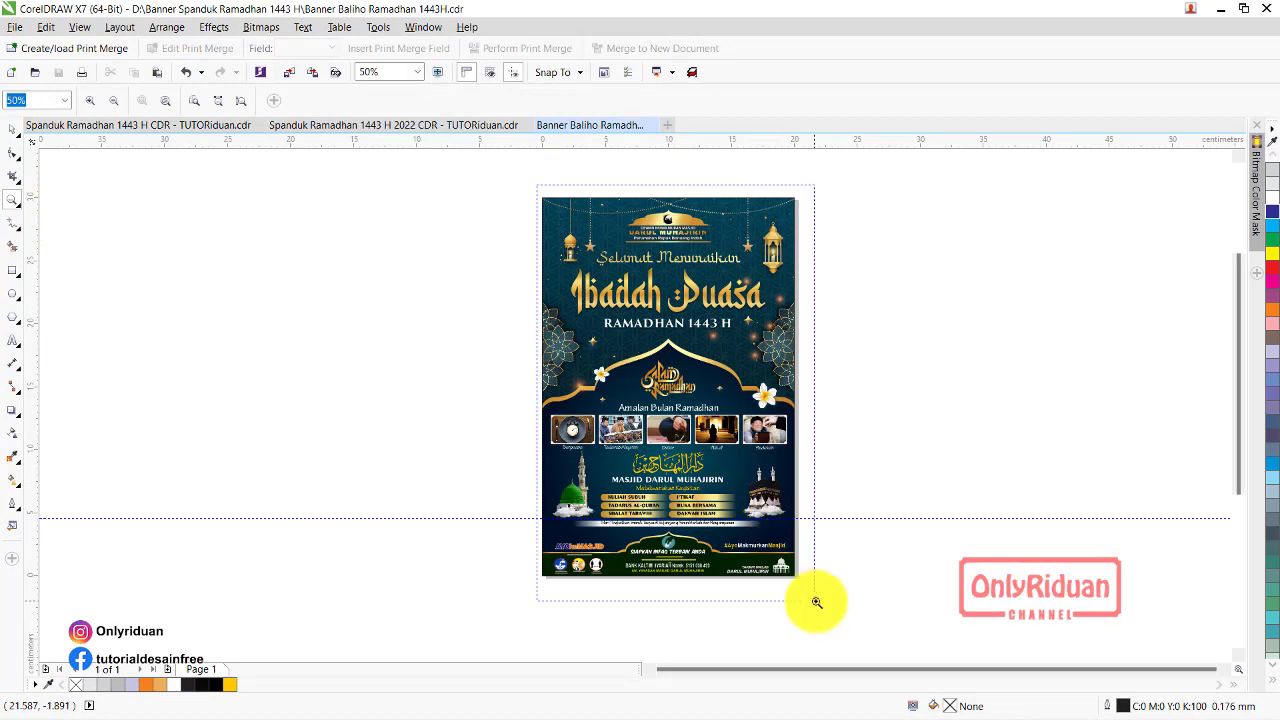
{"action": "left_click", "coordinate": [12, 130]}
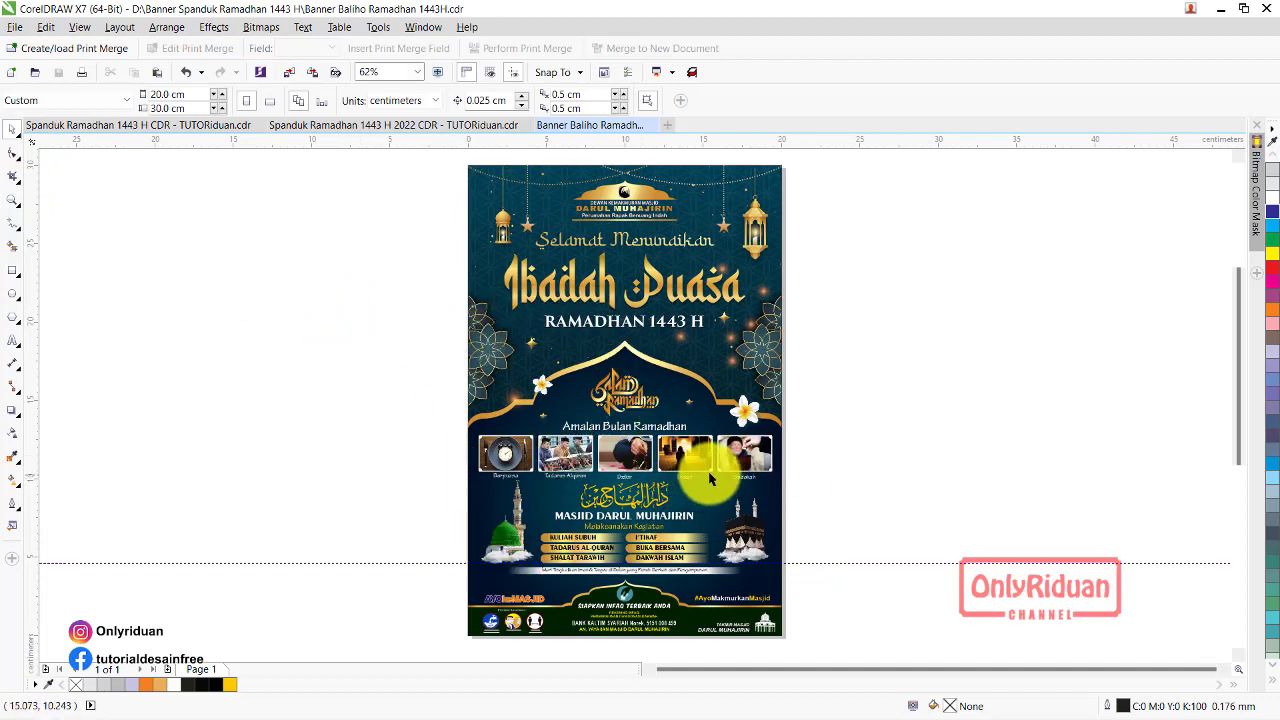
Inspect the Berpuasa, Tadarus Alquran, Dzikir and Sedekah PowerClip photo frames
{"action": "left_click", "coordinate": [540, 457]}
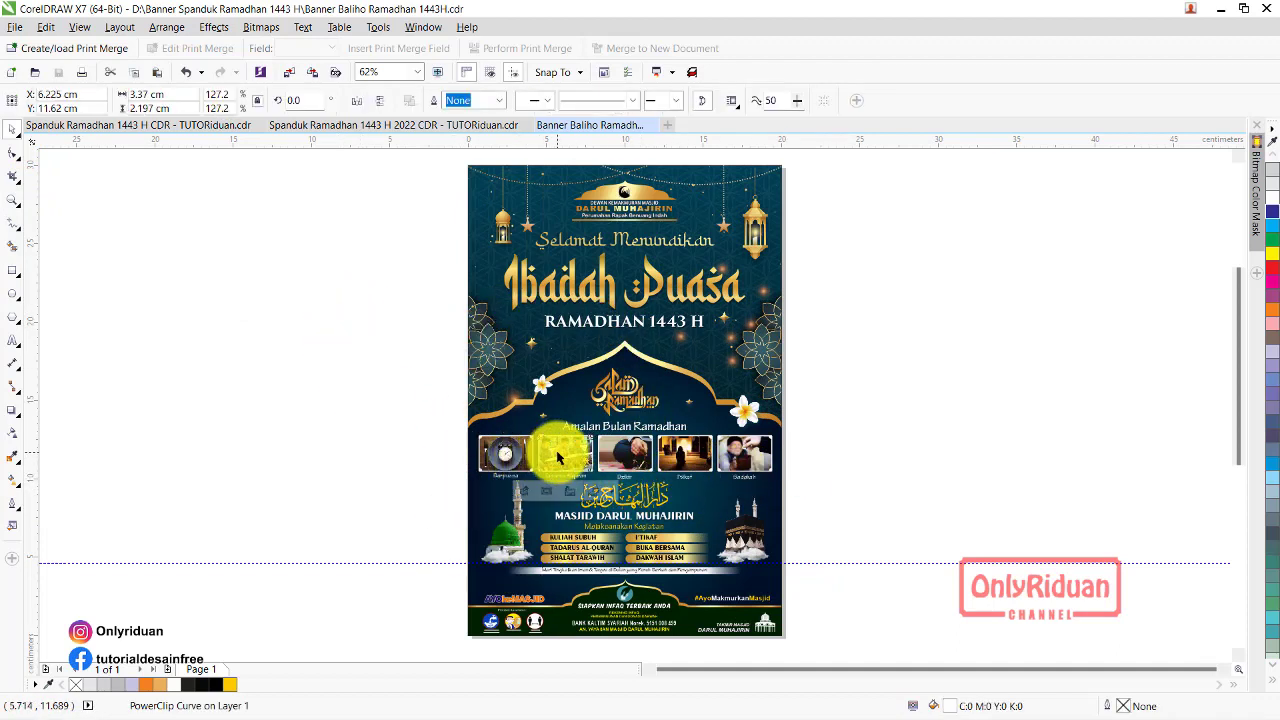
{"action": "left_click", "coordinate": [742, 473]}
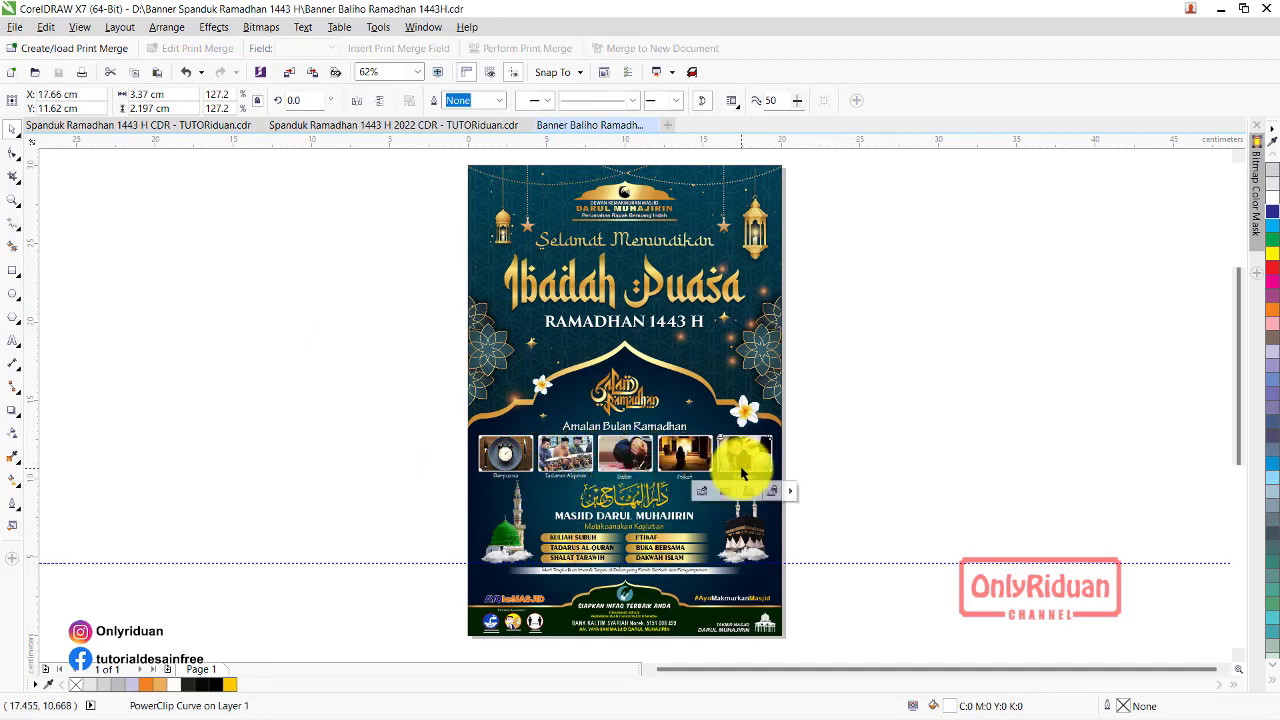
{"action": "left_click", "coordinate": [13, 198]}
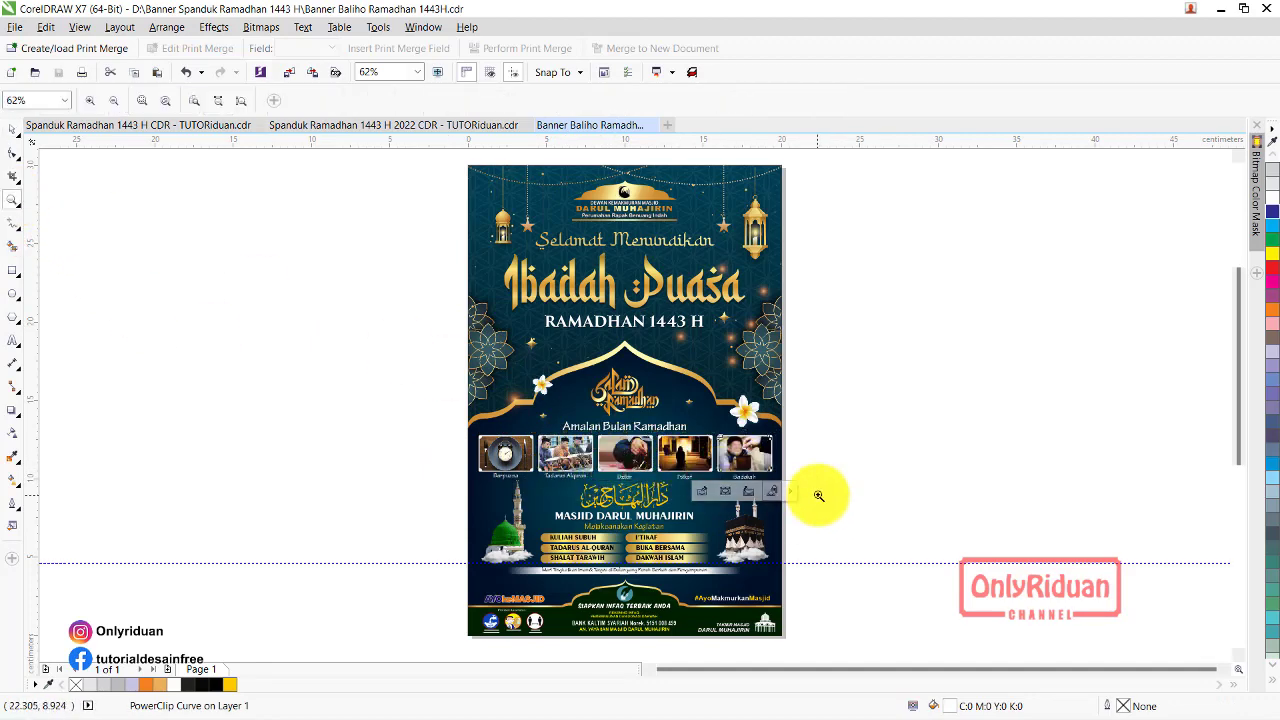
{"action": "left_click_drag", "start_coordinate": [818, 495], "coordinate": [437, 416]}
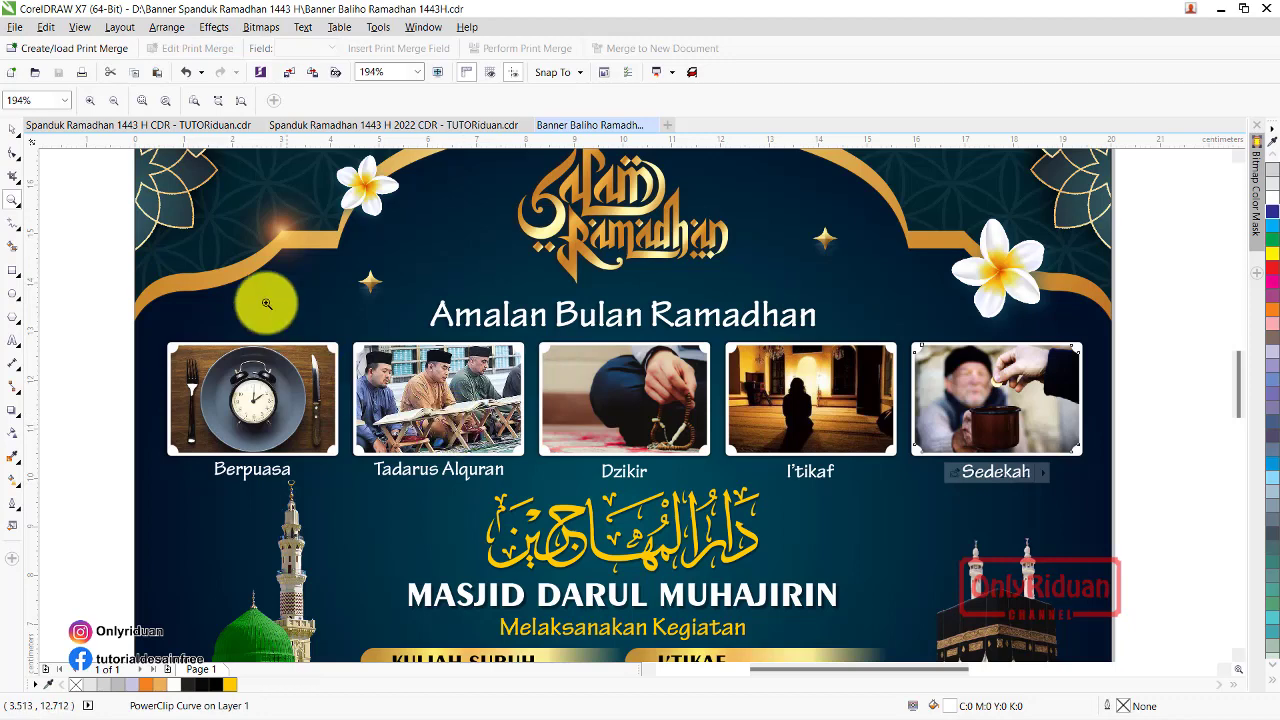
{"action": "left_click", "coordinate": [13, 128]}
{"action": "left_click", "coordinate": [279, 389]}
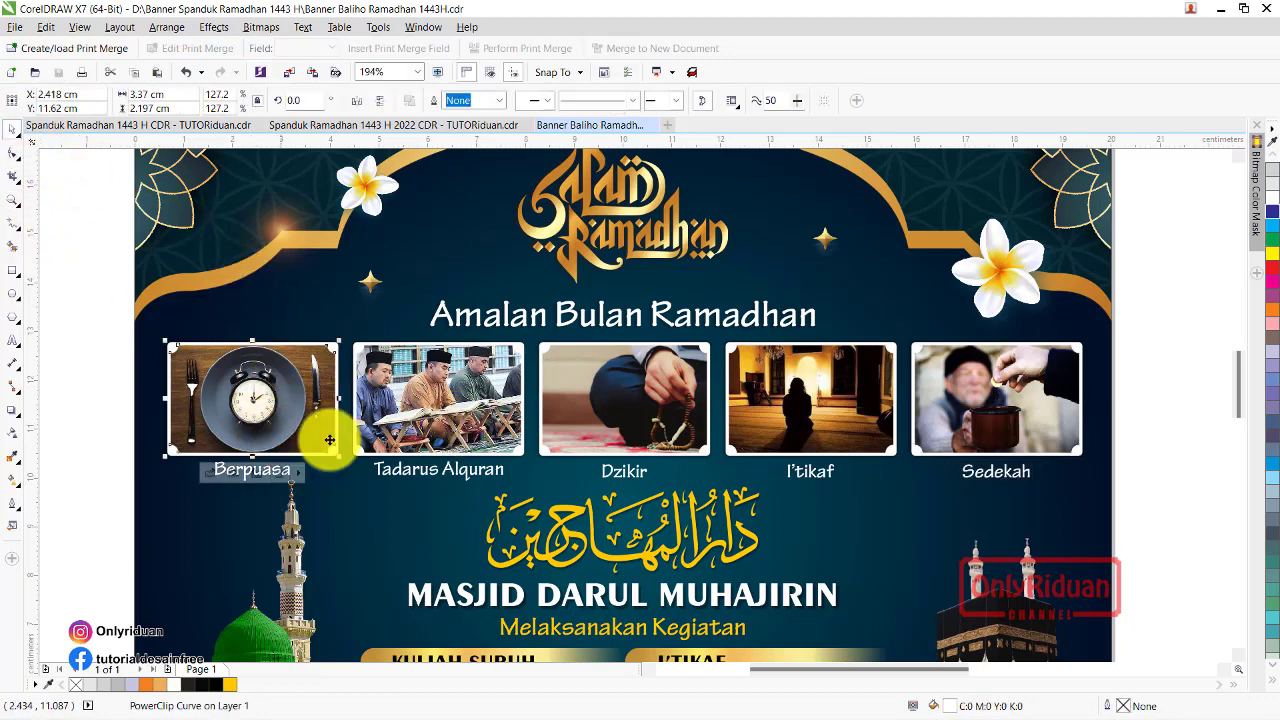
{"action": "left_click", "coordinate": [406, 397]}
{"action": "left_click", "coordinate": [628, 413]}
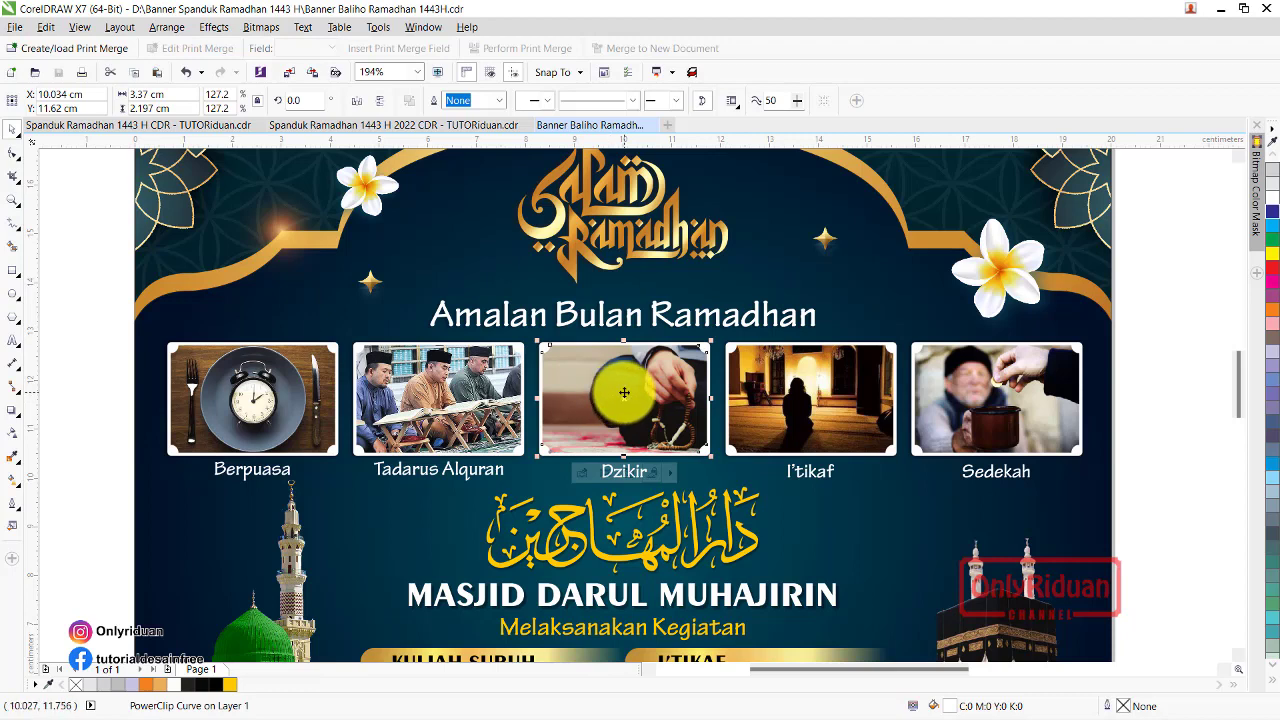
Inspect the flower ornaments, the small star and the MASJID DARUL MUHAJIRIN title
{"action": "scroll", "coordinate": [624, 390], "scroll_direction": "down", "scroll_amount": 3}
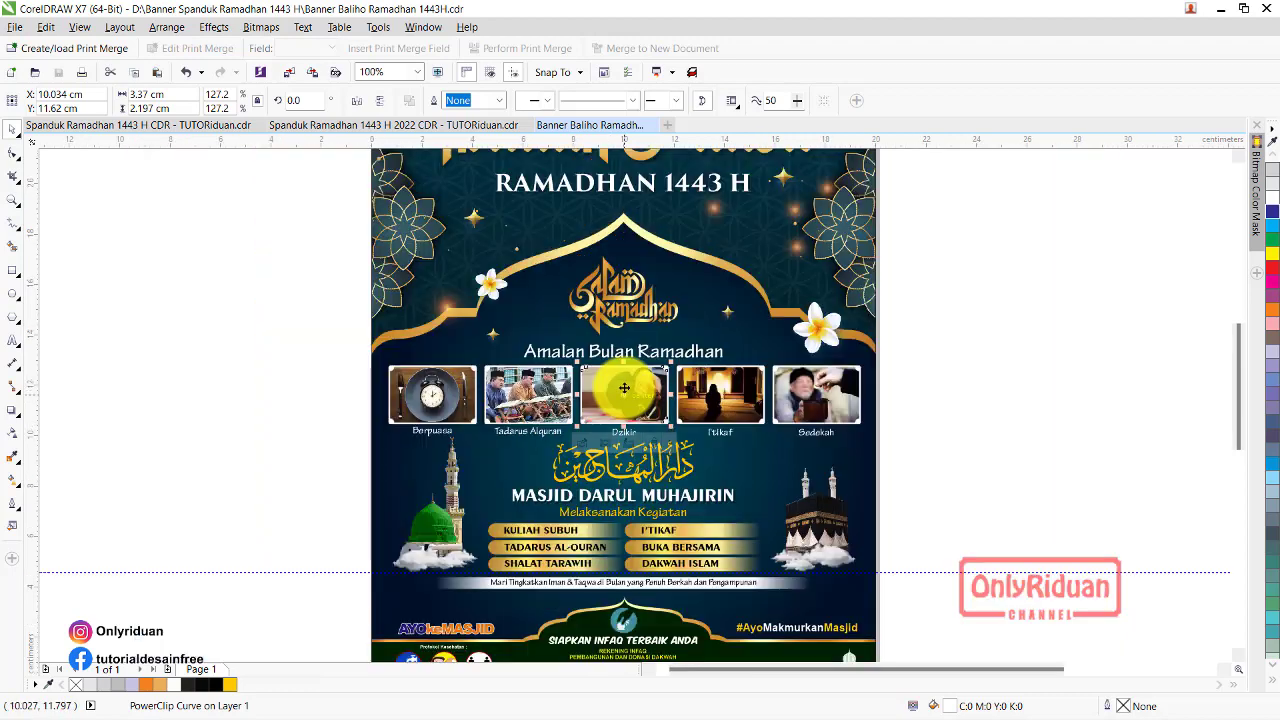
{"action": "left_click", "coordinate": [813, 340]}
{"action": "left_click", "coordinate": [497, 283]}
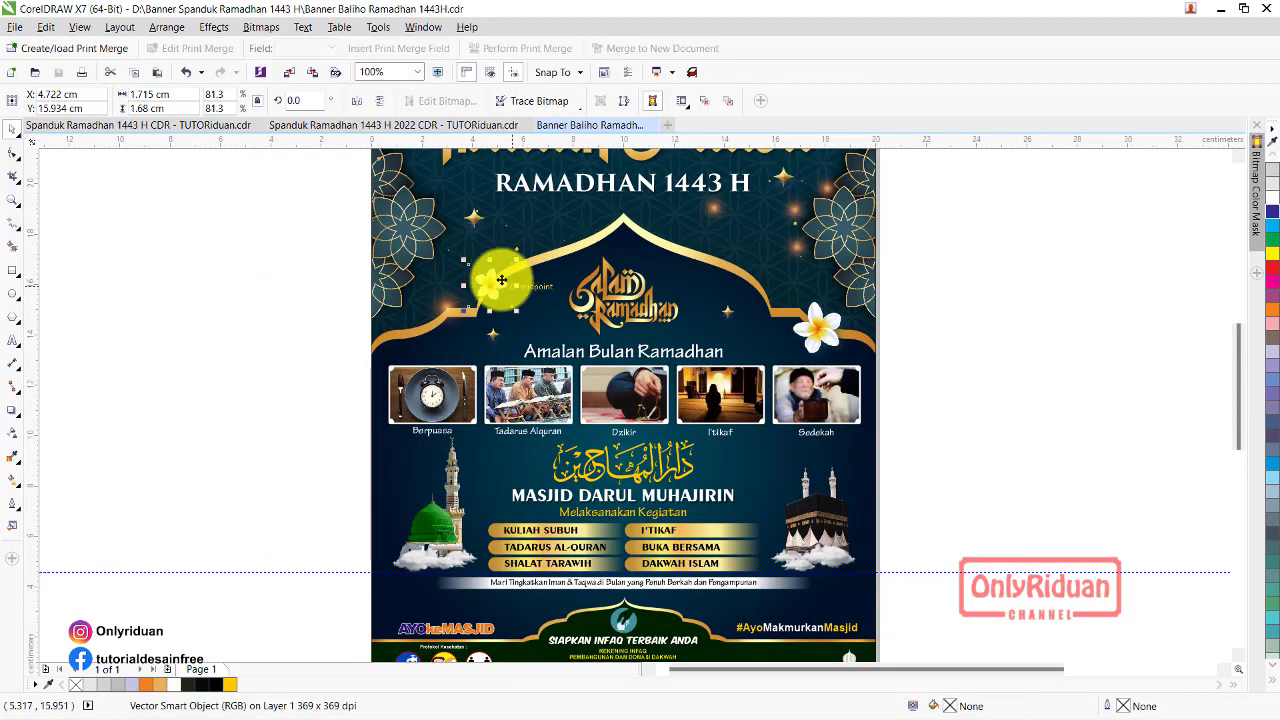
{"action": "left_click", "coordinate": [474, 218]}
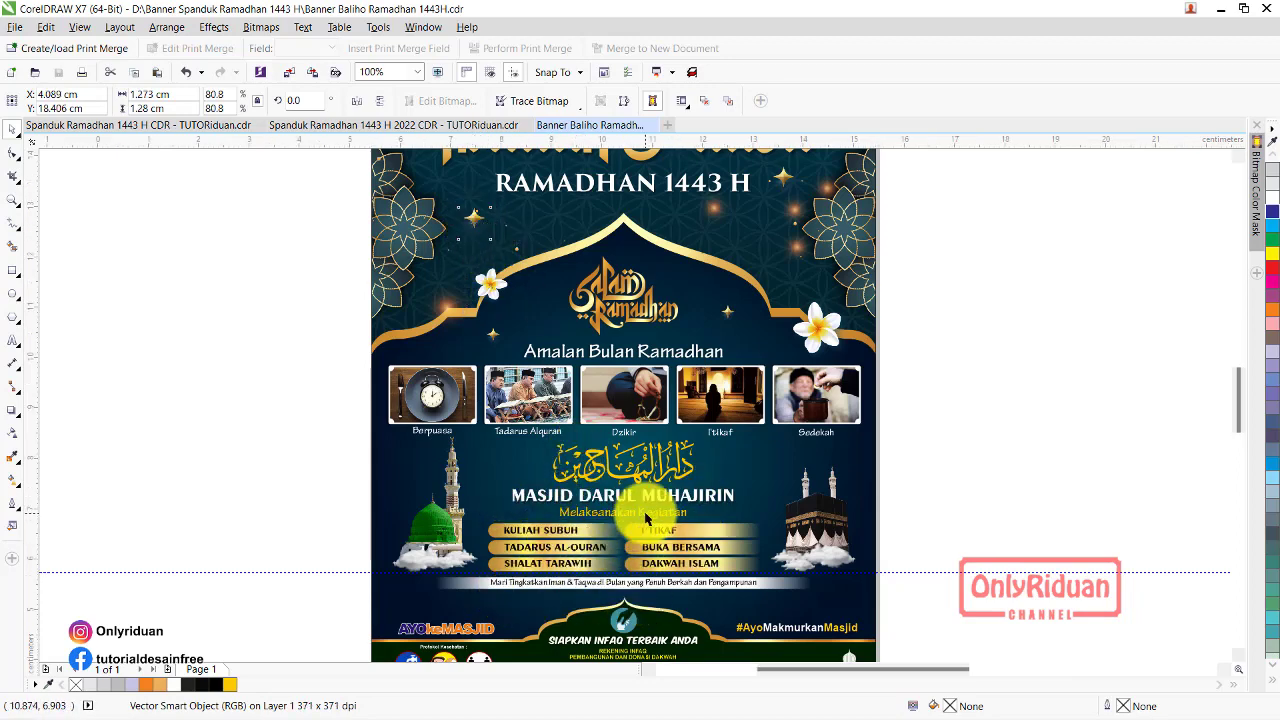
{"action": "scroll", "coordinate": [645, 517], "scroll_direction": "up", "scroll_amount": 2}
{"action": "left_click", "coordinate": [585, 485]}
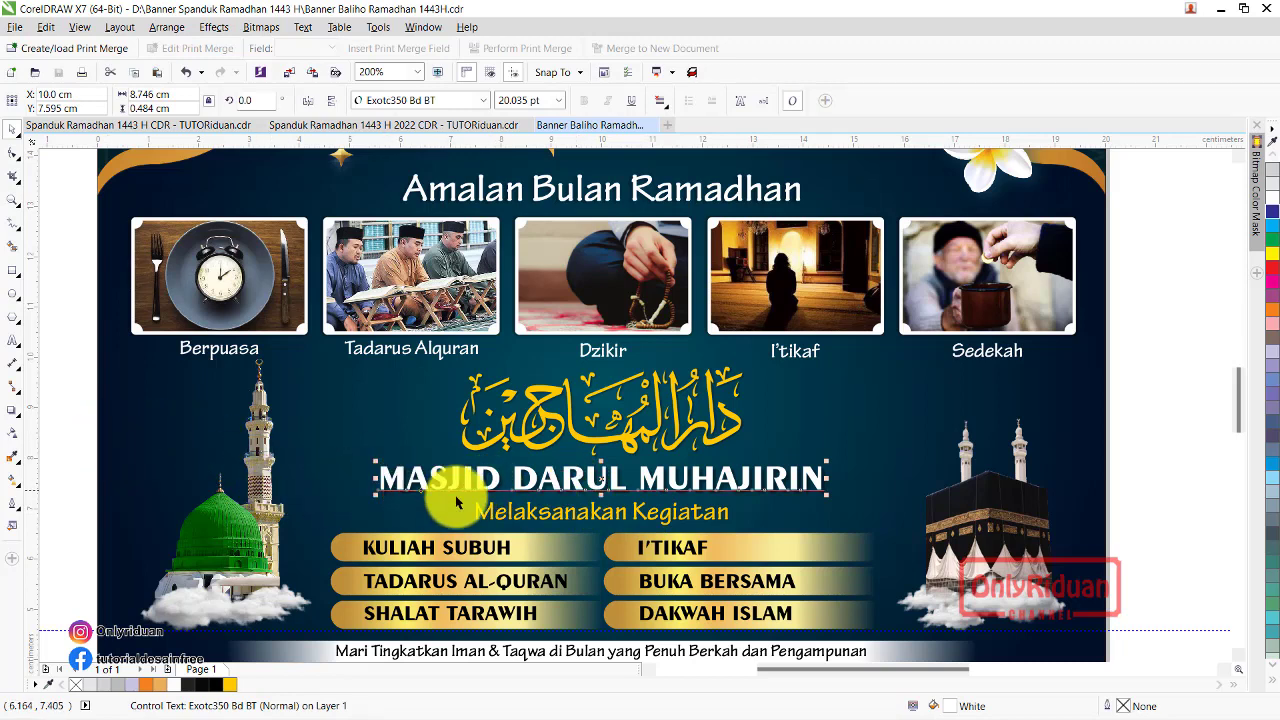
{"action": "left_click", "coordinate": [717, 438]}
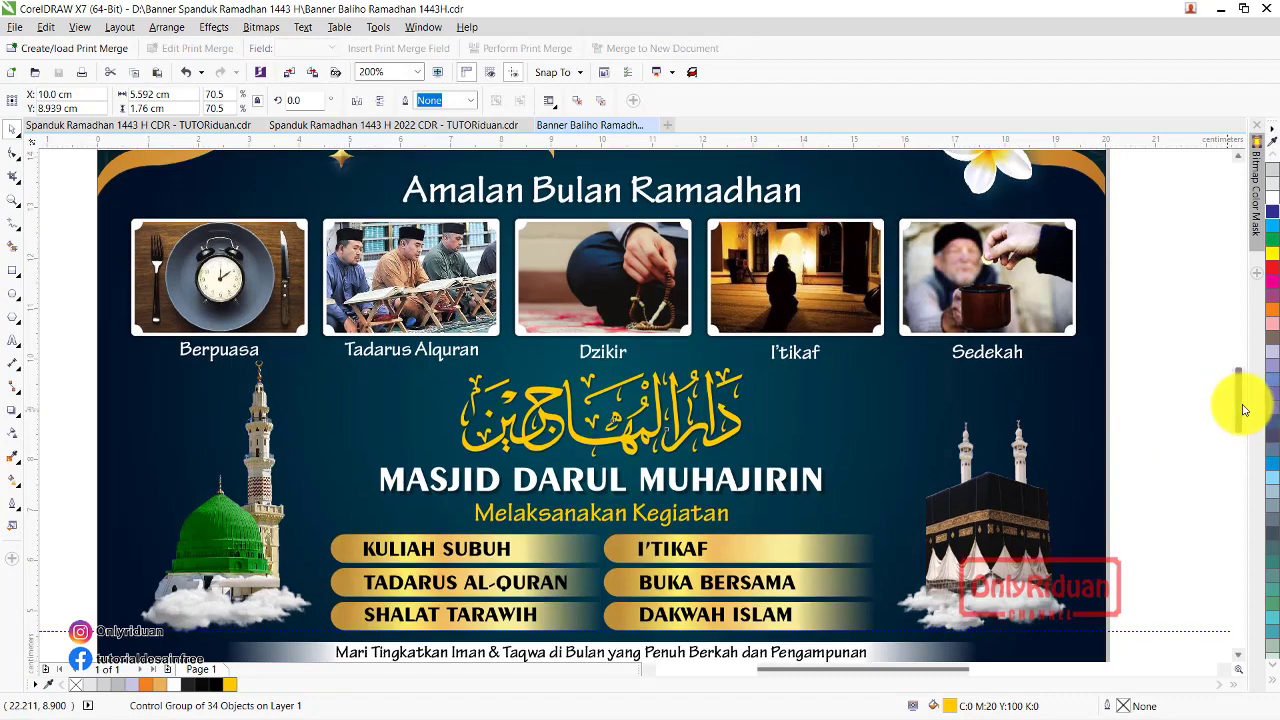
{"action": "left_click_drag", "start_coordinate": [1244, 402], "coordinate": [1238, 417]}
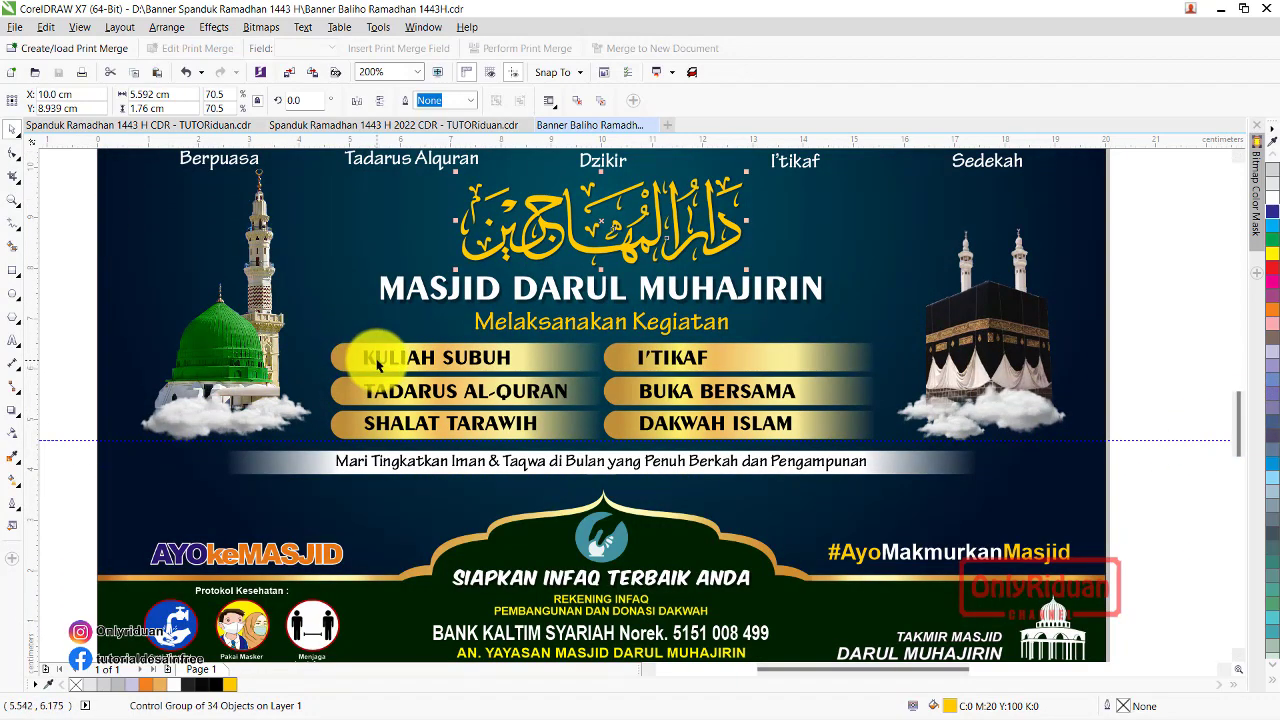
{"action": "left_click", "coordinate": [440, 368], "text": "ctrl"}
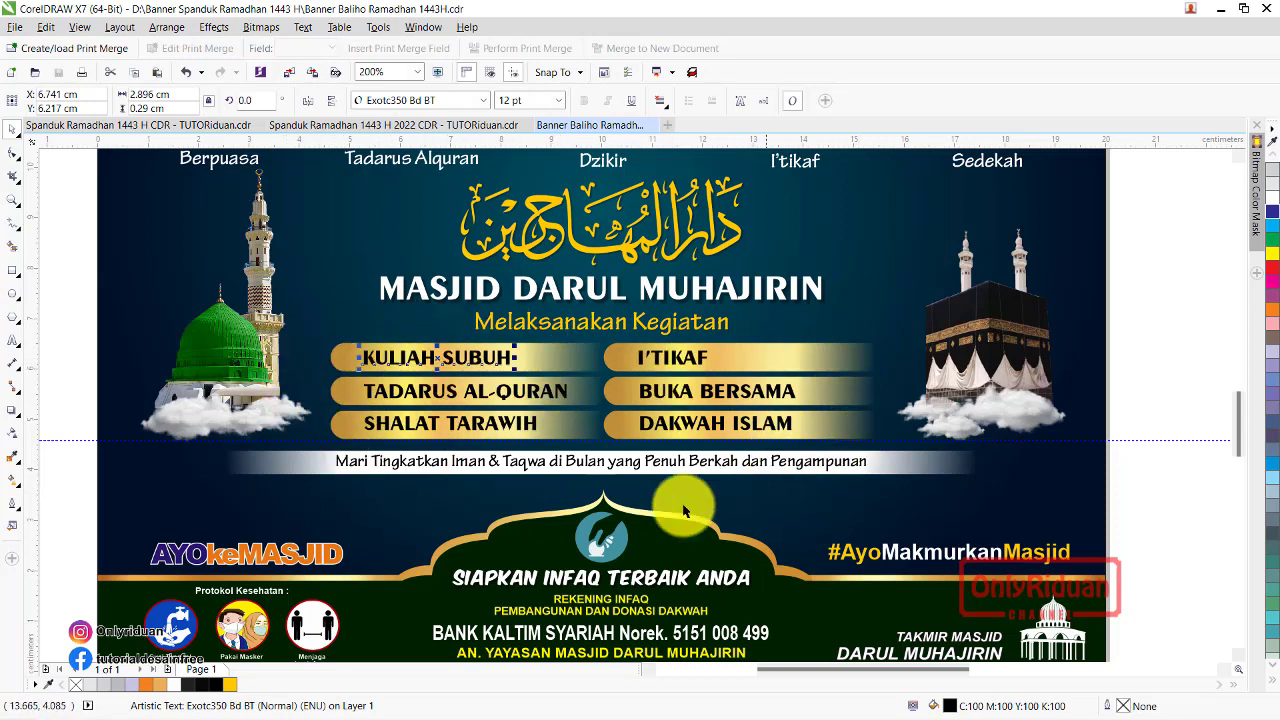
{"action": "left_click", "coordinate": [13, 199]}
{"action": "left_click", "coordinate": [196, 101]}
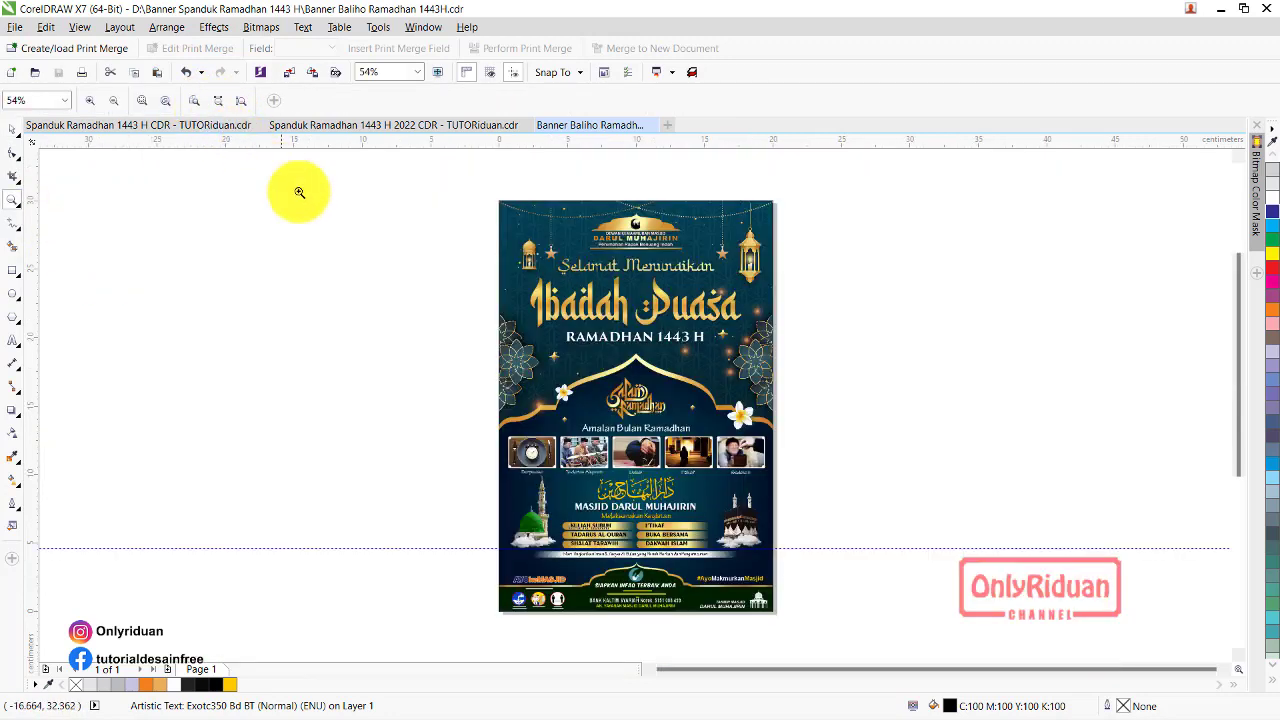
{"action": "left_click", "coordinate": [13, 130]}
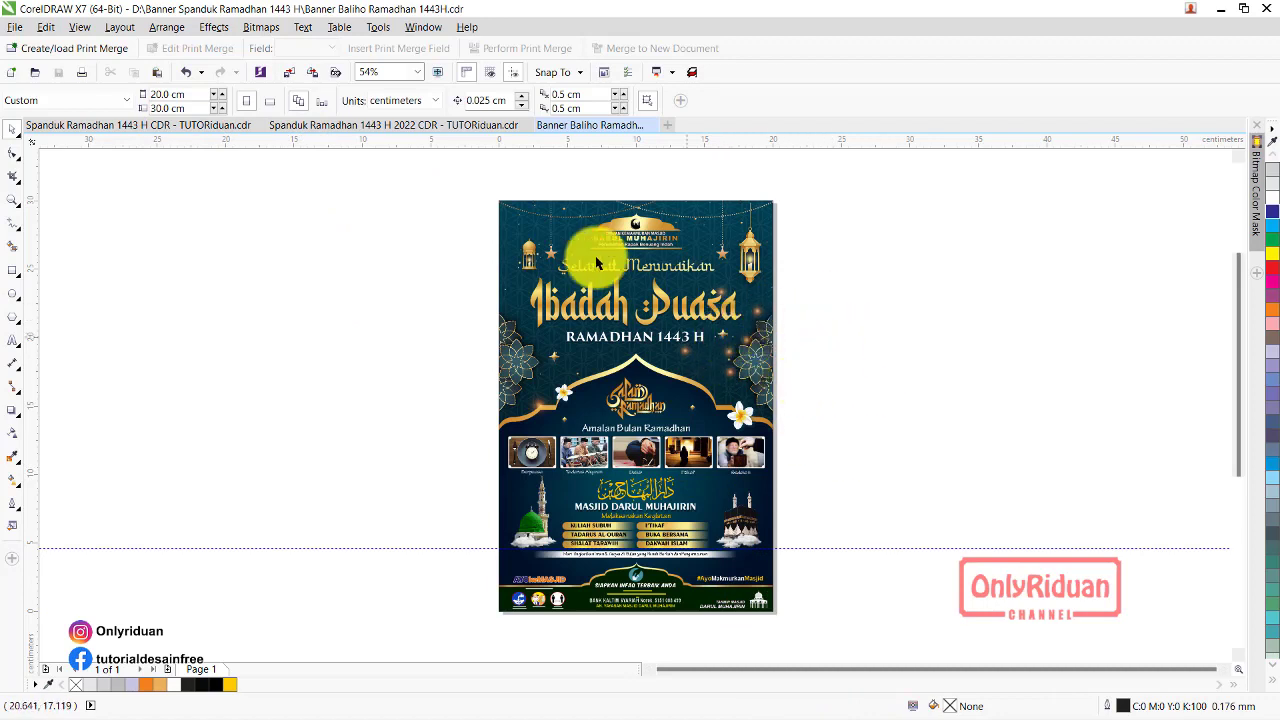
{"action": "mouse_move", "coordinate": [807, 701]}
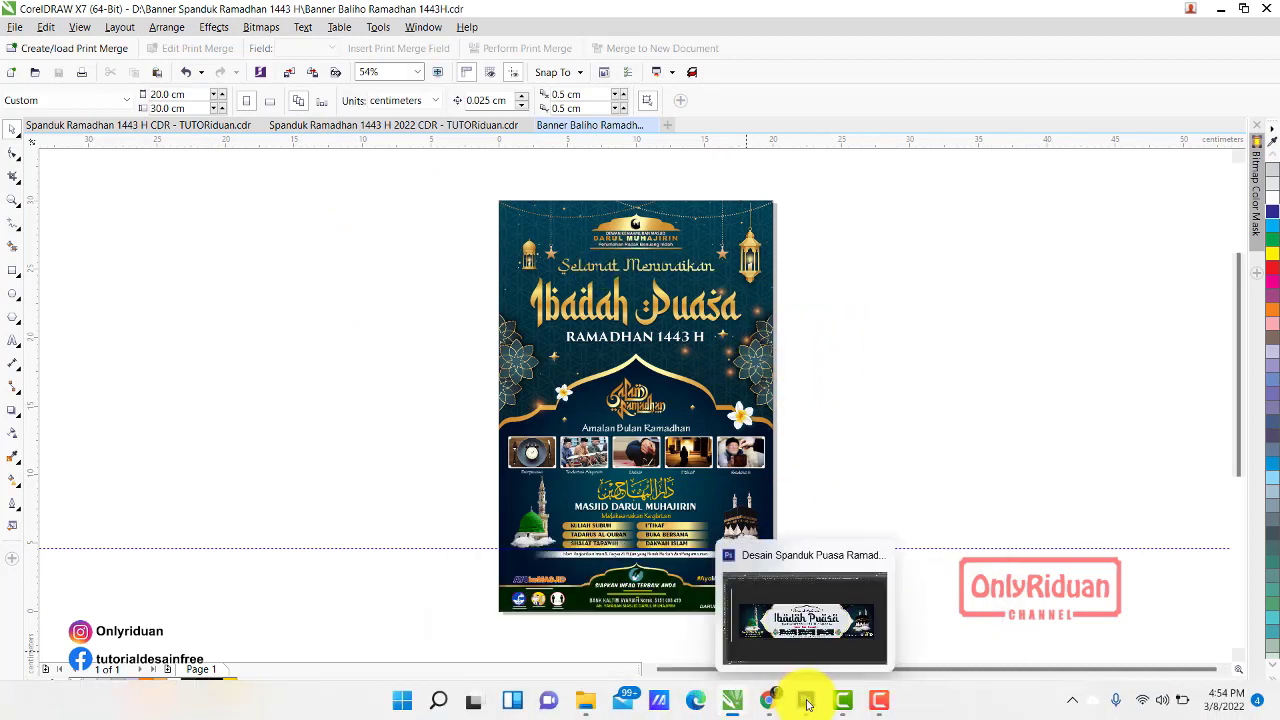
{"action": "mouse_move", "coordinate": [805, 618]}
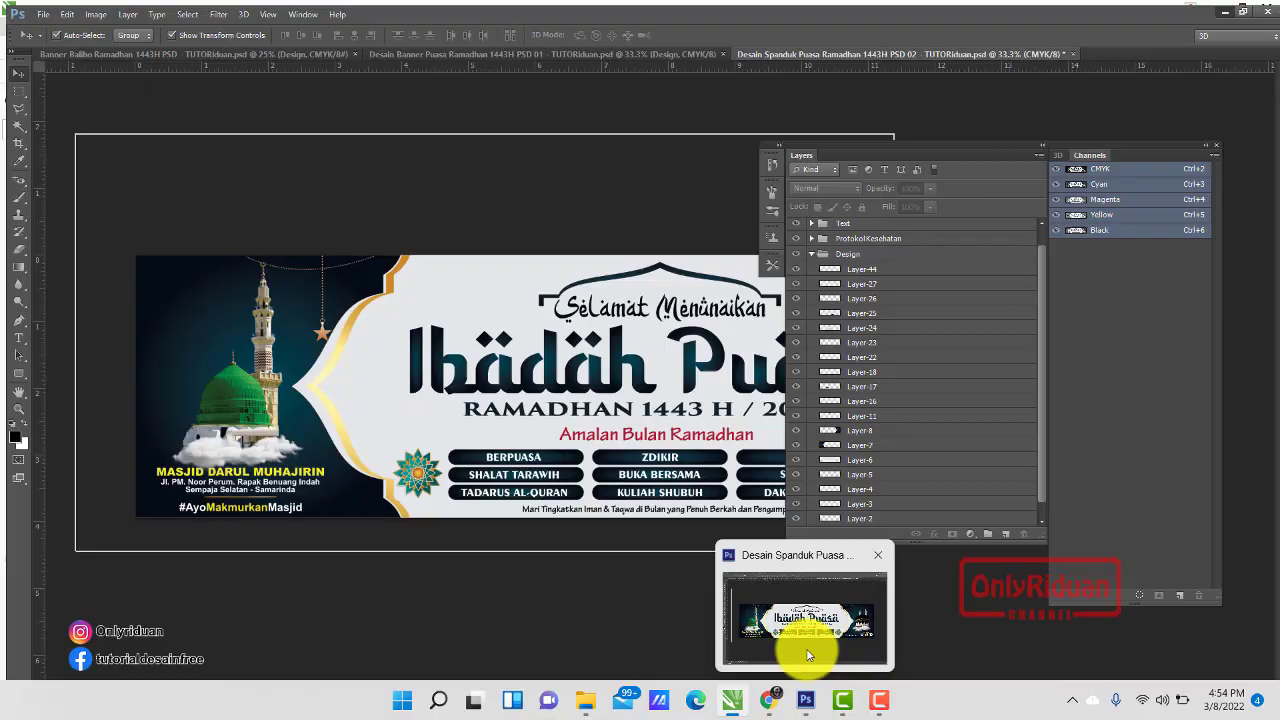
Switch Photoshop to the Banner Baliho Ramadhan document and reposition the Layers panel
{"action": "left_click", "coordinate": [808, 655]}
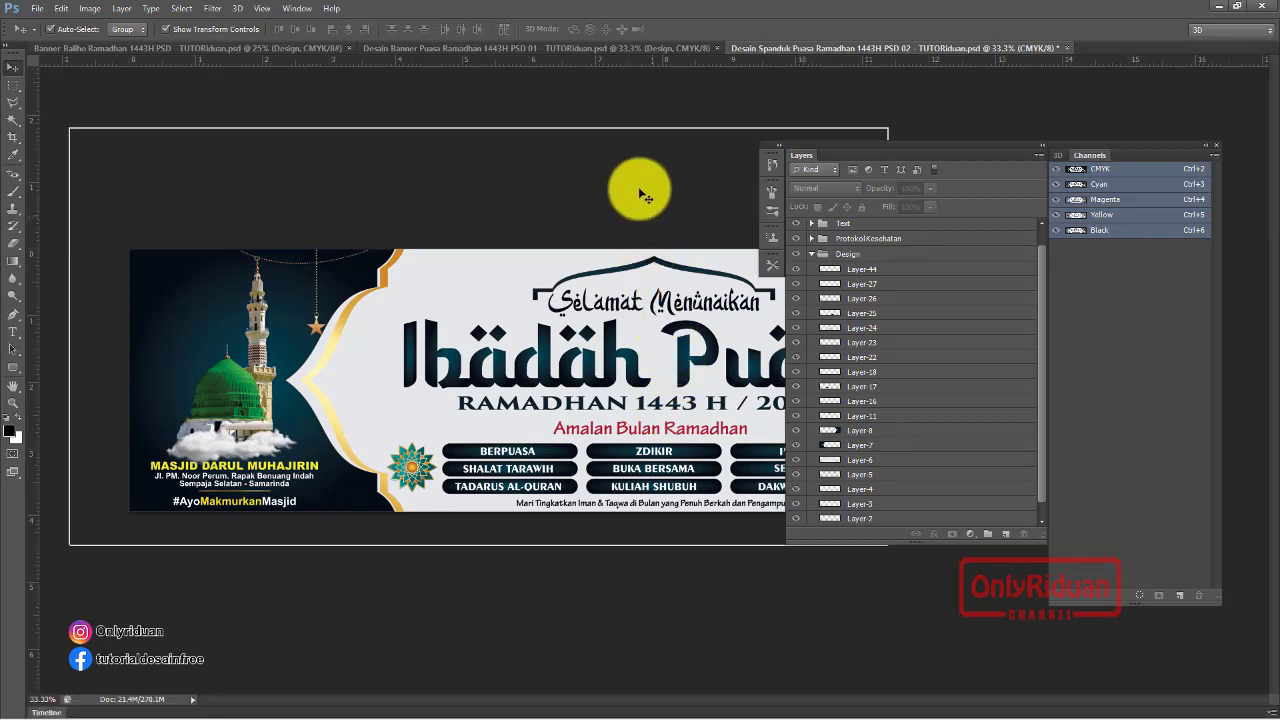
{"action": "left_click", "coordinate": [184, 45]}
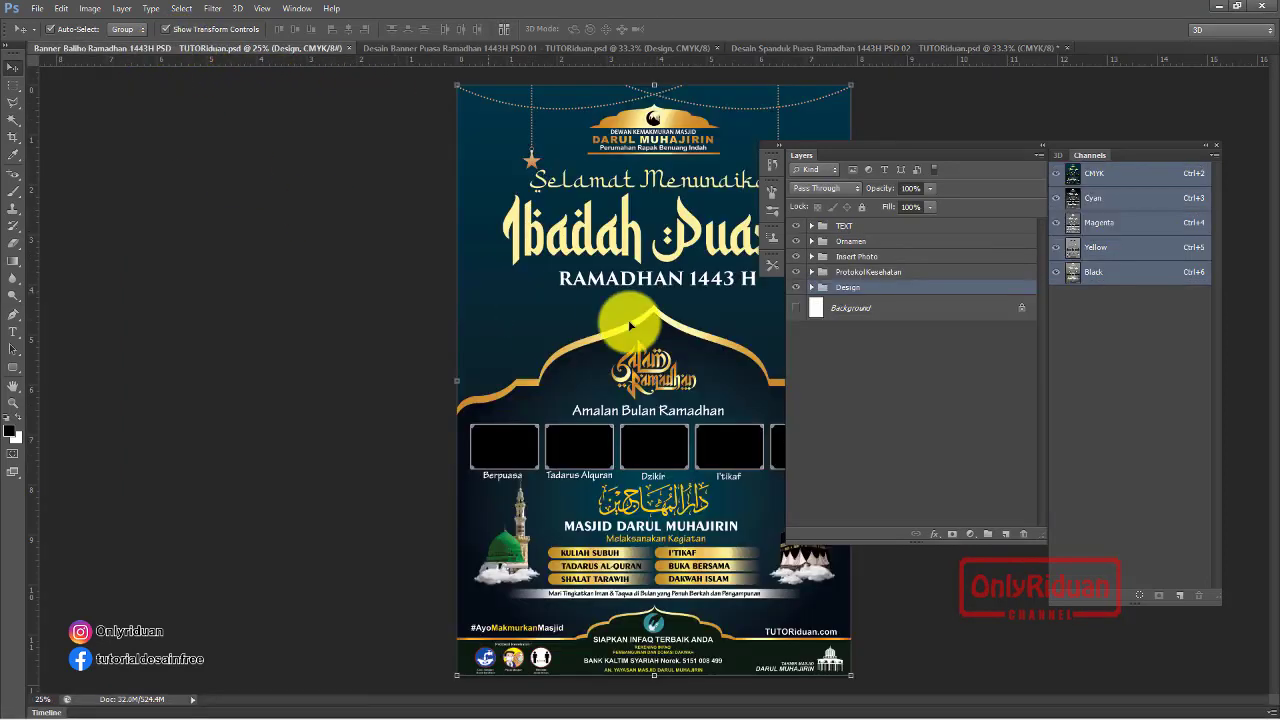
{"action": "mouse_move", "coordinate": [928, 146]}
{"action": "left_mouse_down"}
{"action": "mouse_move", "coordinate": [261, 175]}
{"action": "mouse_move", "coordinate": [157, 147]}
{"action": "mouse_move", "coordinate": [1066, 171]}
{"action": "mouse_move", "coordinate": [1040, 141]}
{"action": "left_mouse_up"}
{"action": "left_click", "coordinate": [307, 273]}
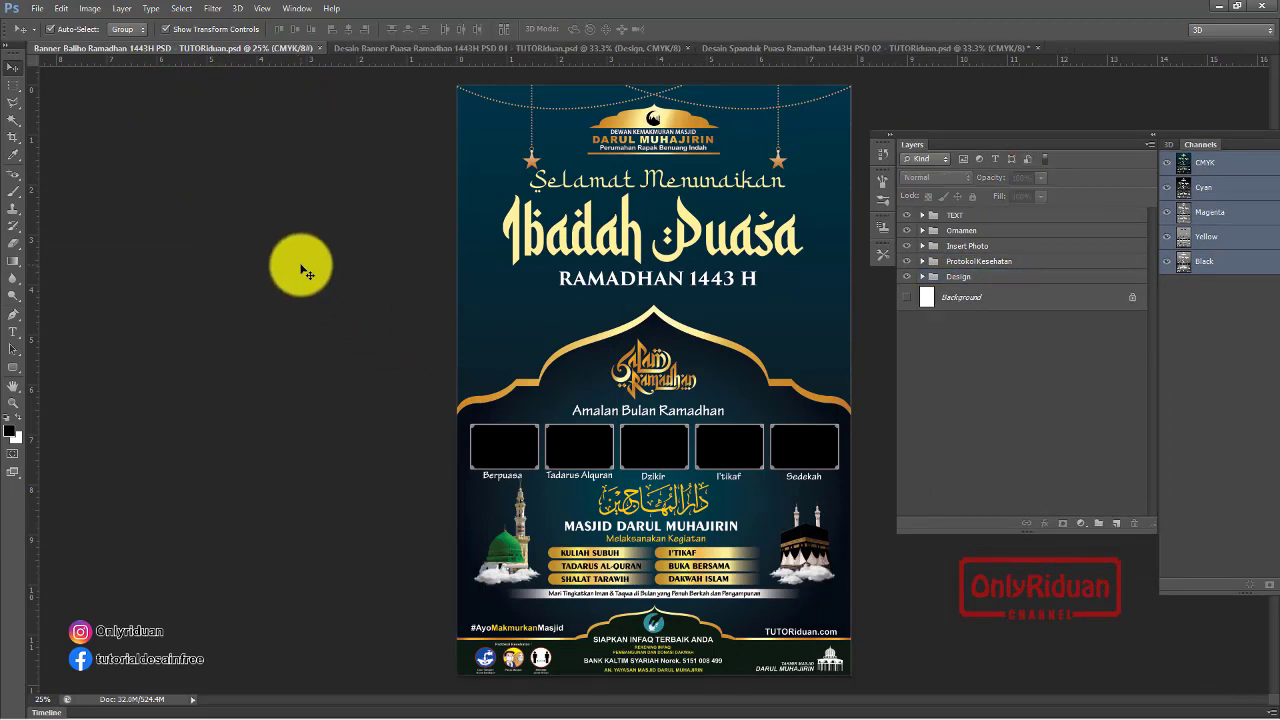
Expand the TEXT layer group and select the Ibadah Puasa title layer
{"action": "left_click", "coordinate": [703, 233]}
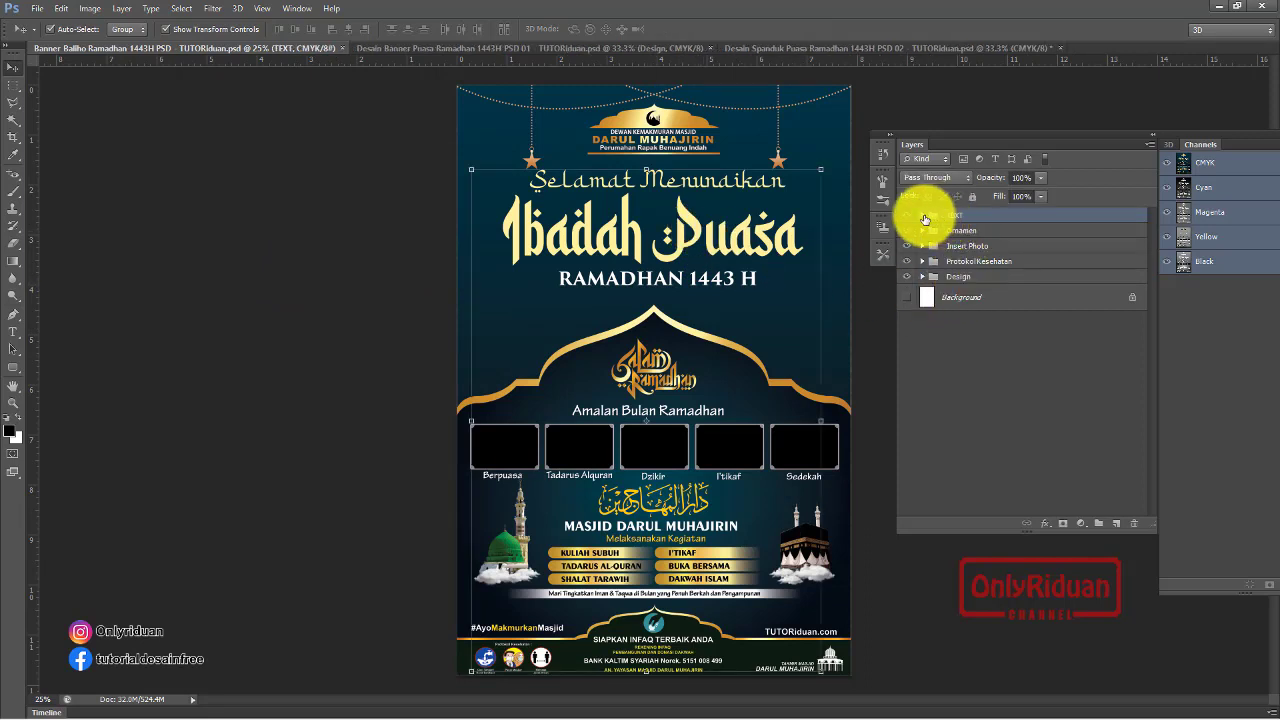
{"action": "left_click", "coordinate": [923, 216]}
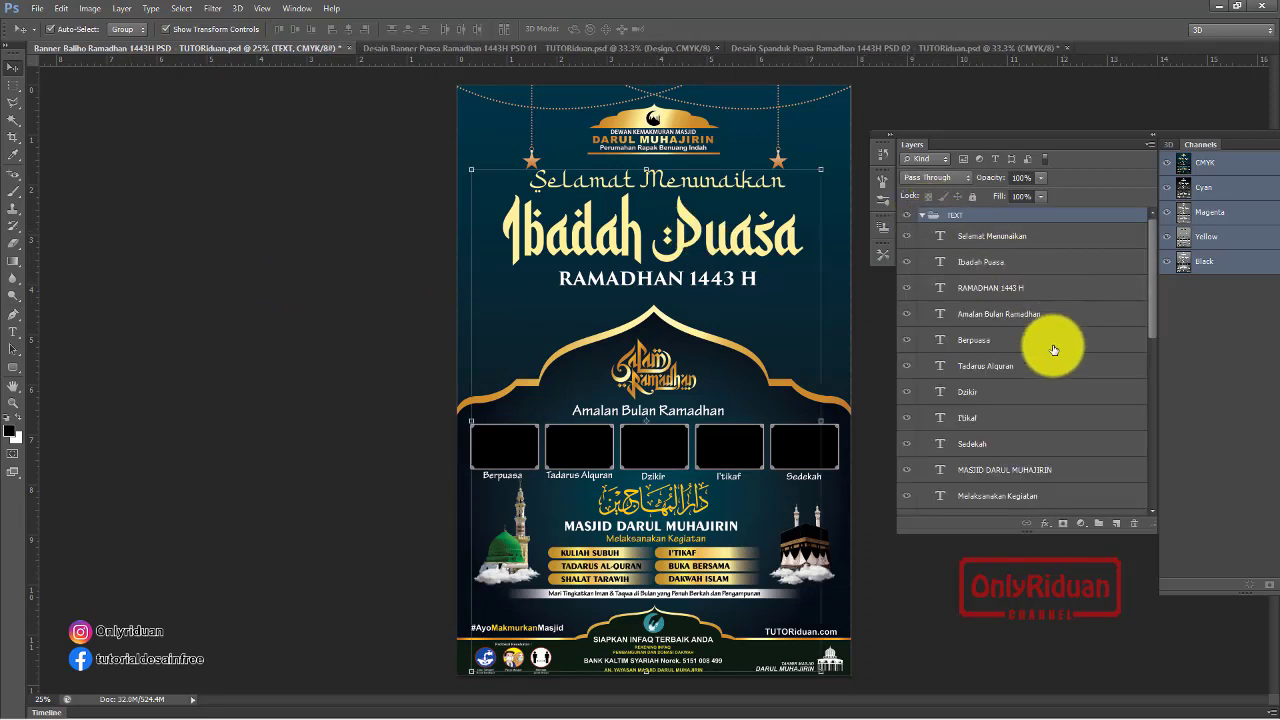
{"action": "scroll", "coordinate": [1053, 355], "scroll_direction": "down", "scroll_amount": 5}
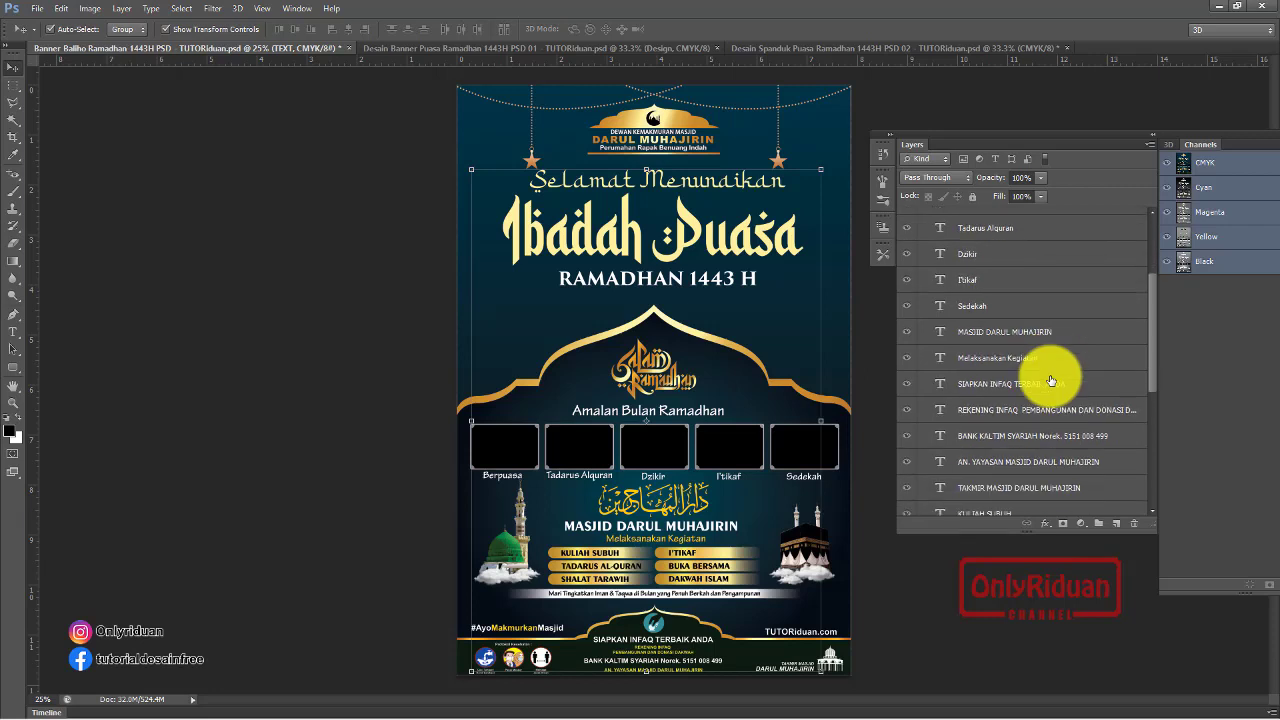
{"action": "scroll", "coordinate": [1051, 381], "scroll_direction": "down", "scroll_amount": 2}
{"action": "scroll", "coordinate": [1051, 381], "scroll_direction": "down", "scroll_amount": 1}
{"action": "scroll", "coordinate": [1051, 381], "scroll_direction": "down", "scroll_amount": 1}
{"action": "scroll", "coordinate": [1051, 381], "scroll_direction": "down", "scroll_amount": 1}
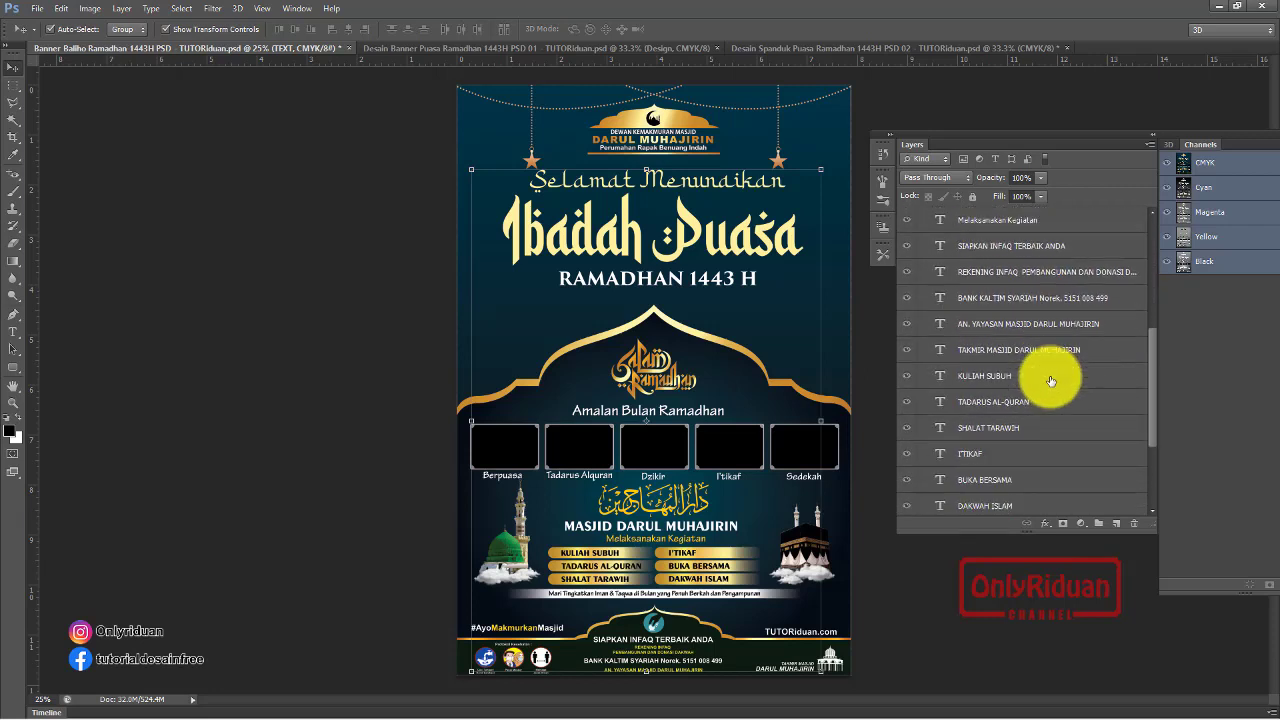
{"action": "scroll", "coordinate": [1051, 381], "scroll_direction": "down", "scroll_amount": 3}
{"action": "scroll", "coordinate": [1052, 377], "scroll_direction": "up", "scroll_amount": 3}
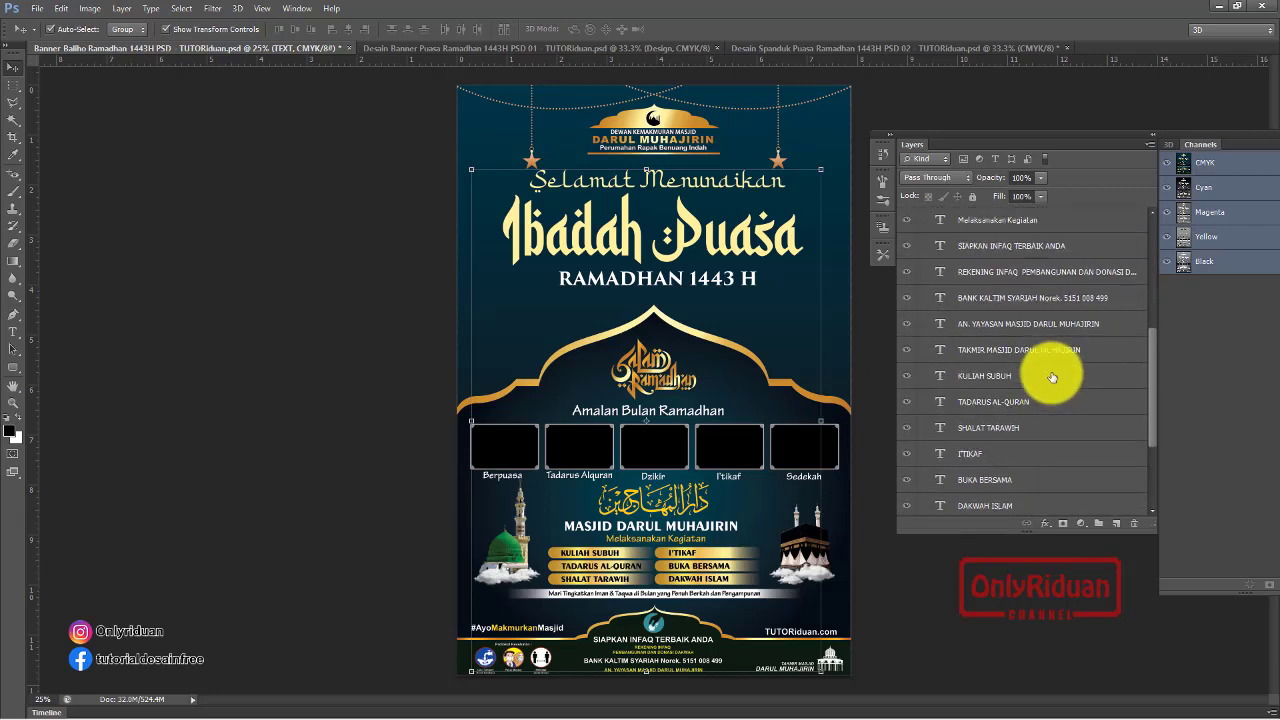
{"action": "scroll", "coordinate": [1052, 377], "scroll_direction": "up", "scroll_amount": 1}
{"action": "scroll", "coordinate": [1052, 377], "scroll_direction": "up", "scroll_amount": 2}
{"action": "scroll", "coordinate": [1052, 377], "scroll_direction": "up", "scroll_amount": 3}
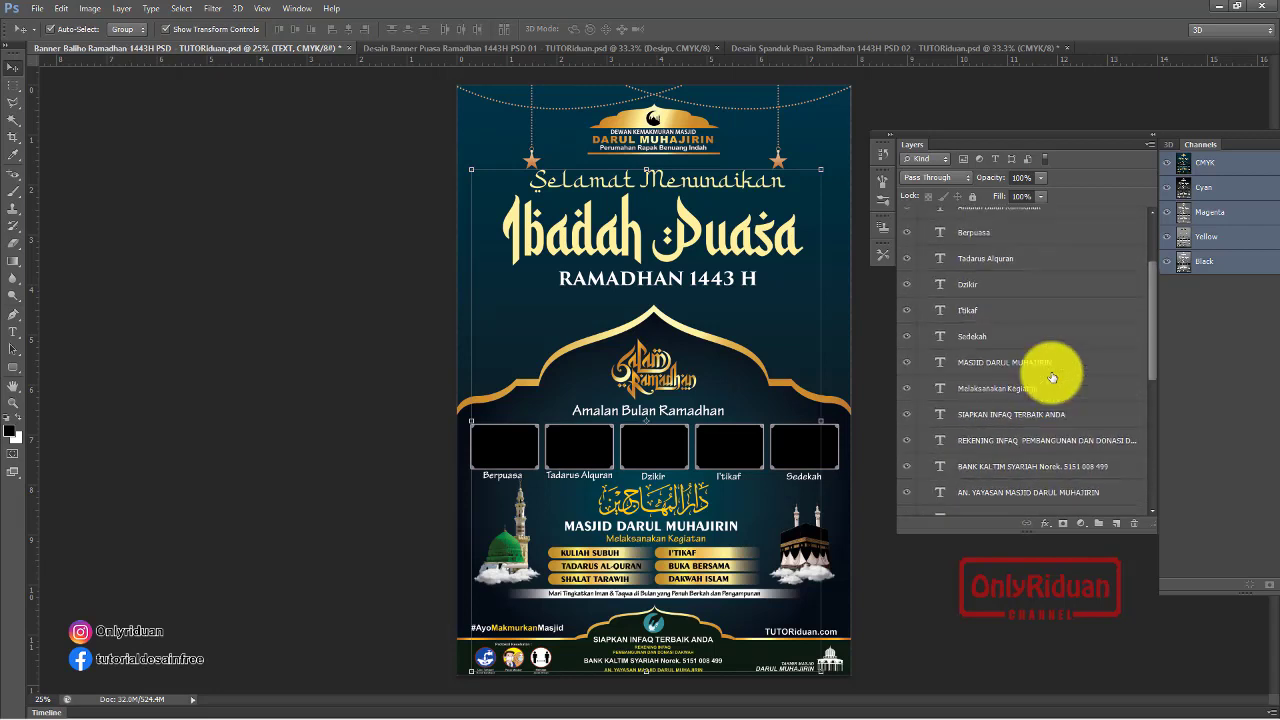
{"action": "scroll", "coordinate": [1052, 377], "scroll_direction": "up", "scroll_amount": 3}
{"action": "scroll", "coordinate": [1052, 377], "scroll_direction": "up", "scroll_amount": 2}
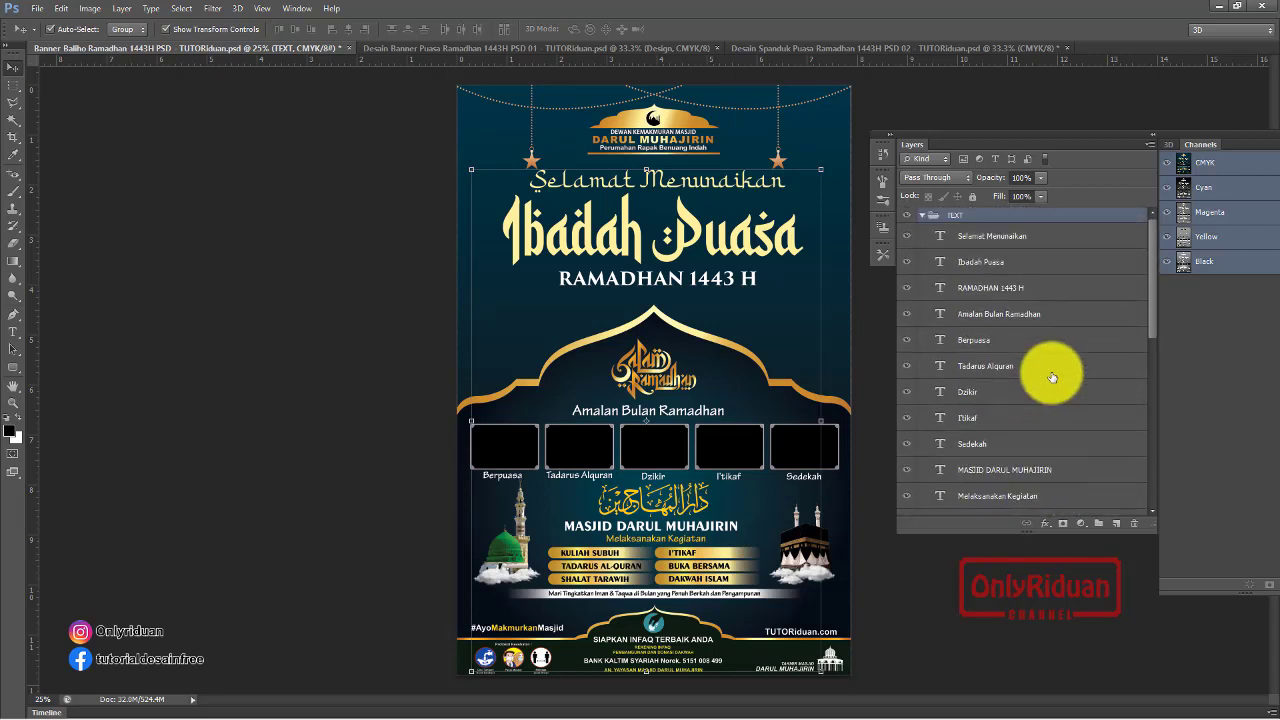
{"action": "left_click", "coordinate": [985, 261]}
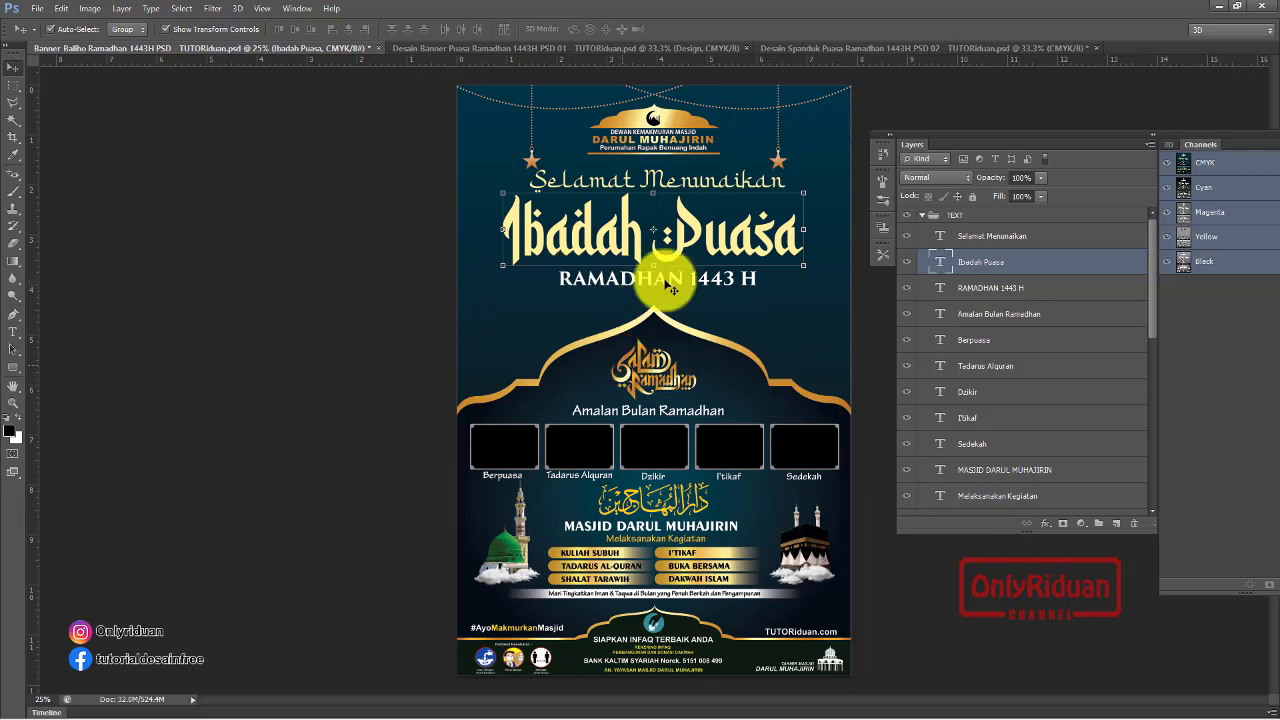
Add an orange-yellow preset Gradient Overlay to the Ibadah Puasa title layer
{"action": "left_click", "coordinate": [1046, 526]}
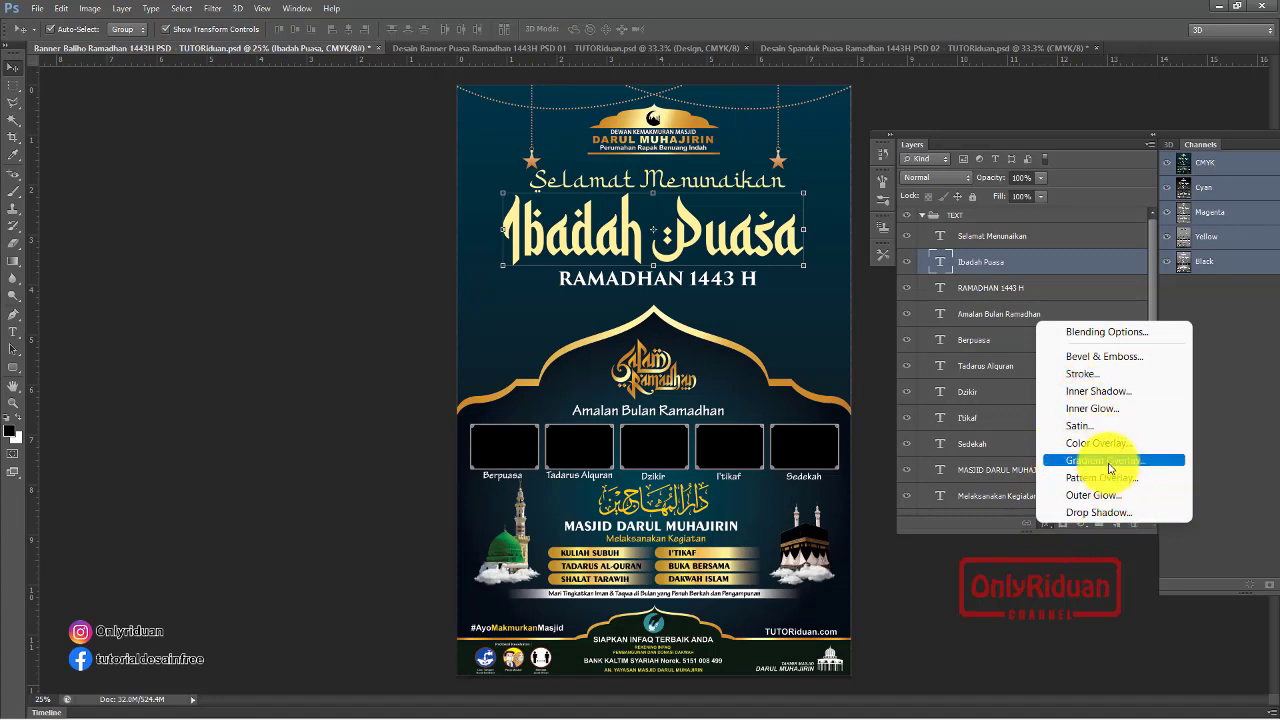
{"action": "left_click", "coordinate": [1109, 461]}
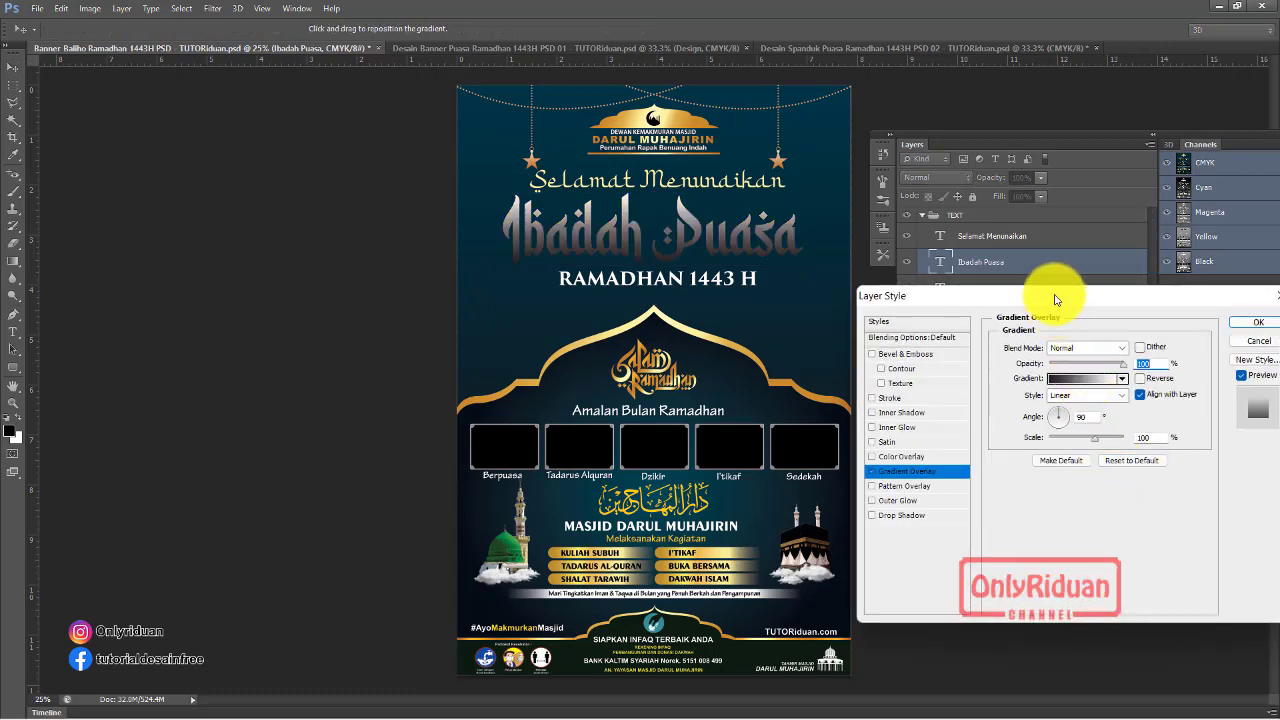
{"action": "left_click_drag", "start_coordinate": [1055, 299], "coordinate": [331, 309]}
{"action": "left_click", "coordinate": [399, 389]}
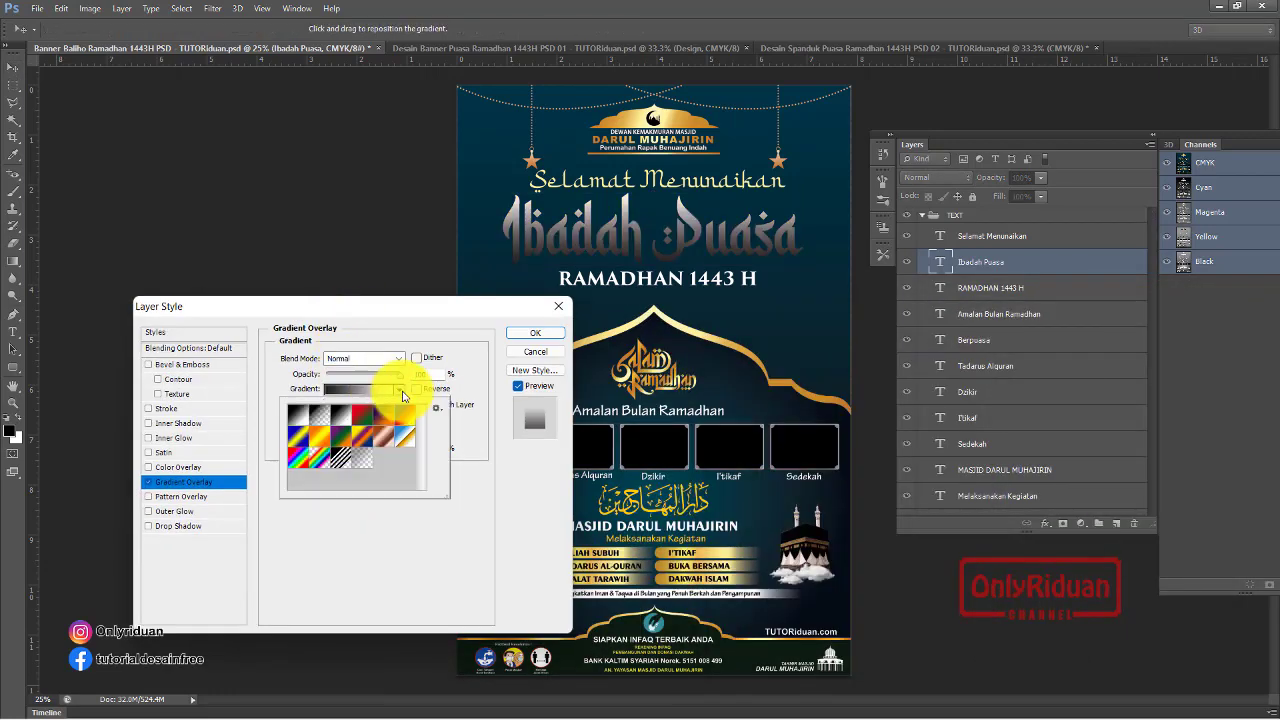
{"action": "left_click", "coordinate": [325, 441]}
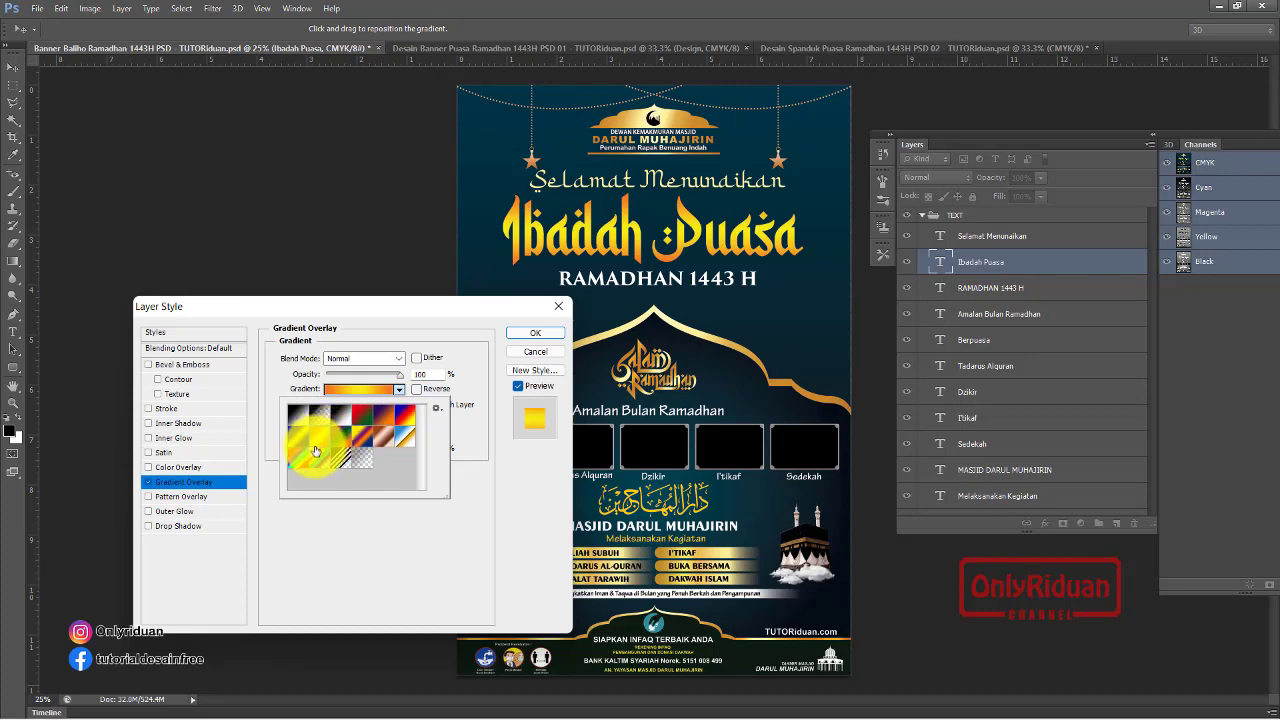
{"action": "left_click", "coordinate": [532, 333]}
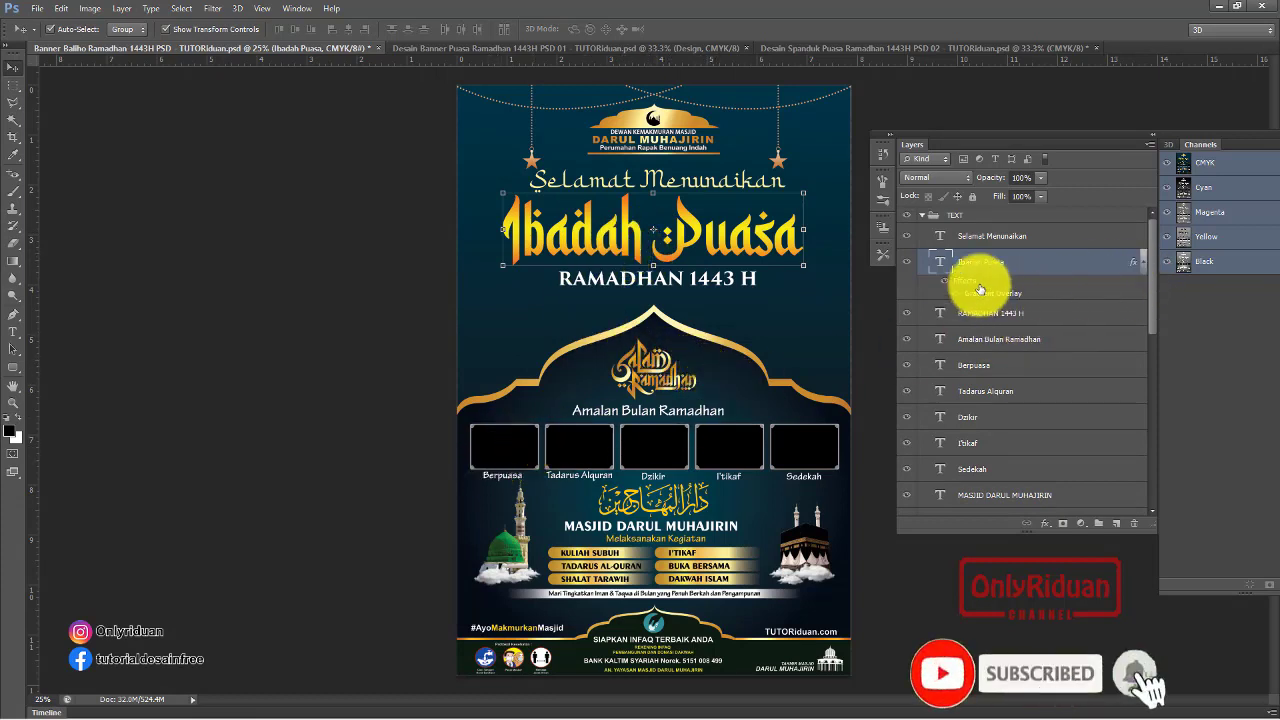
{"action": "left_click", "coordinate": [922, 216]}
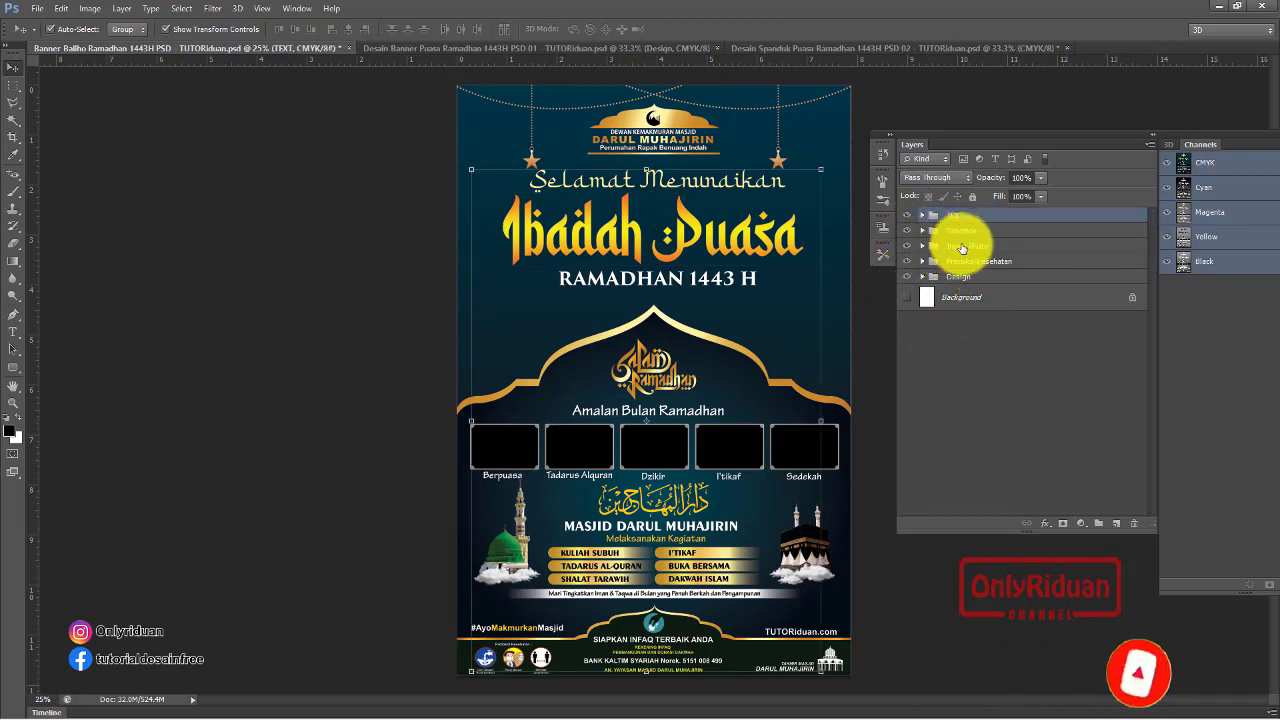
Place the Berpuasa image above the Photo 1 layer in the Insert Photo group
{"action": "left_click", "coordinate": [923, 247]}
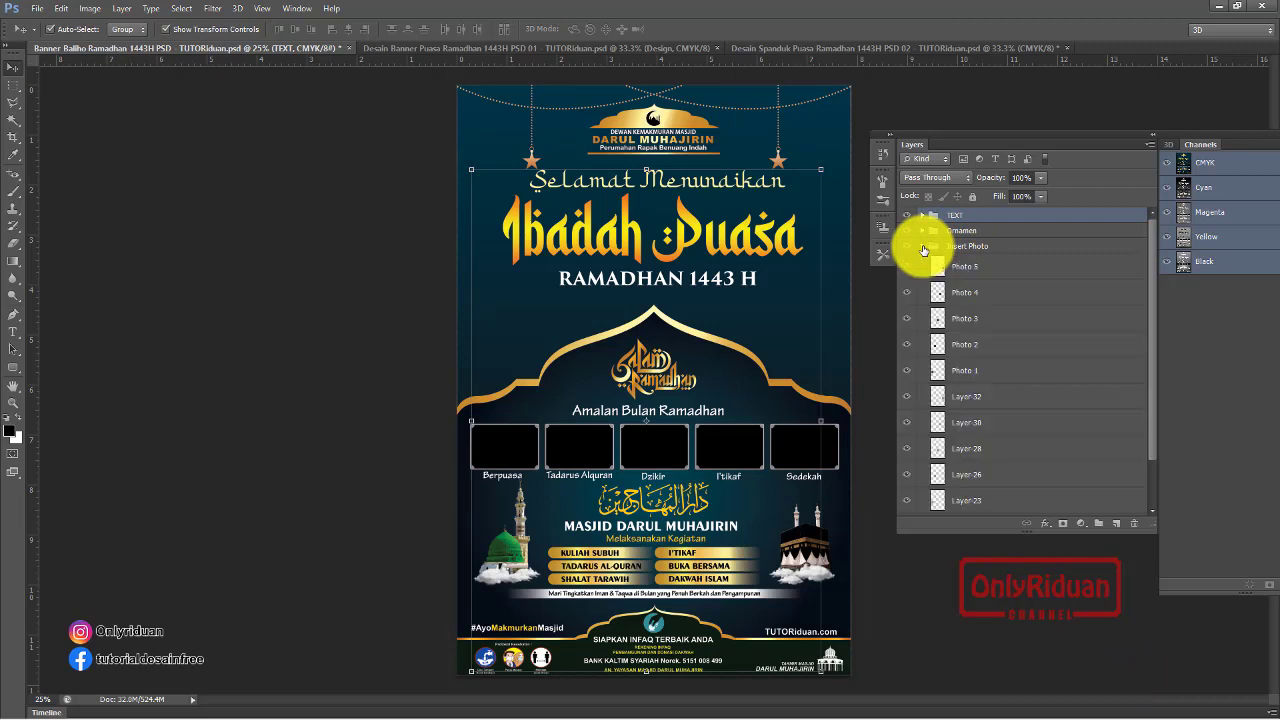
{"action": "left_click_drag", "start_coordinate": [1156, 321], "coordinate": [1156, 381]}
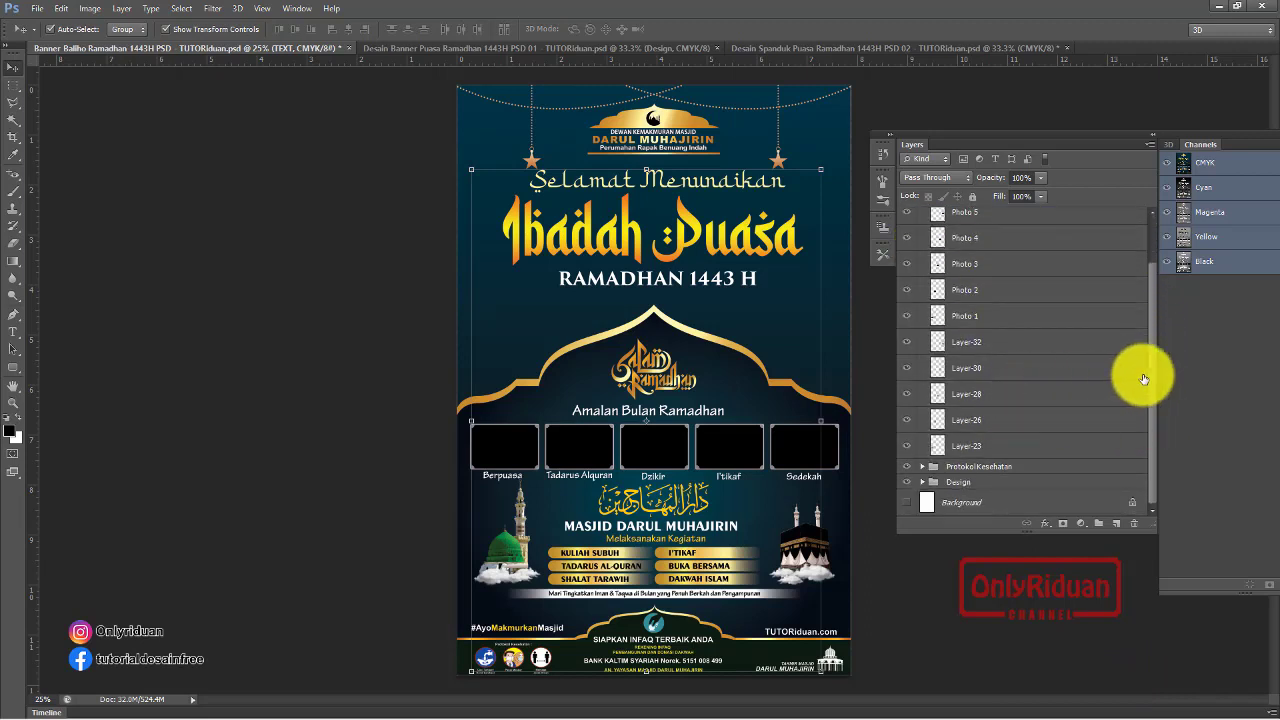
{"action": "left_click_drag", "start_coordinate": [1154, 378], "coordinate": [1151, 323]}
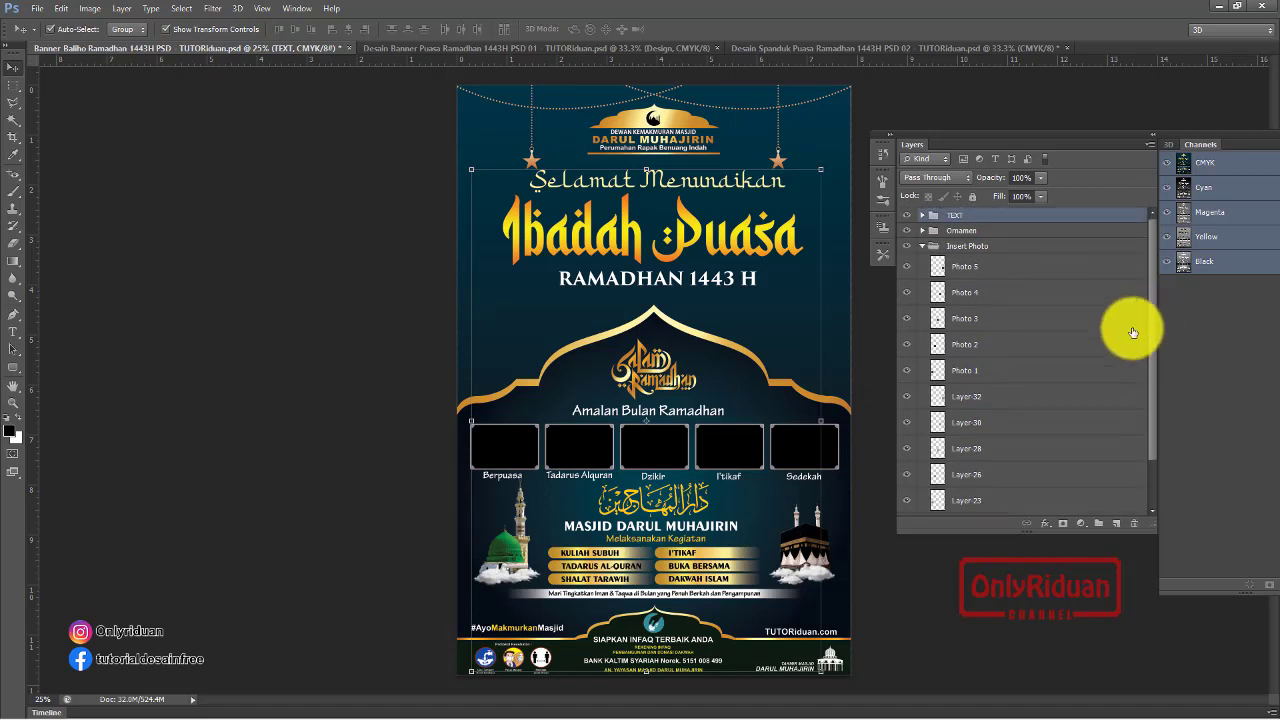
{"action": "left_click", "coordinate": [966, 376]}
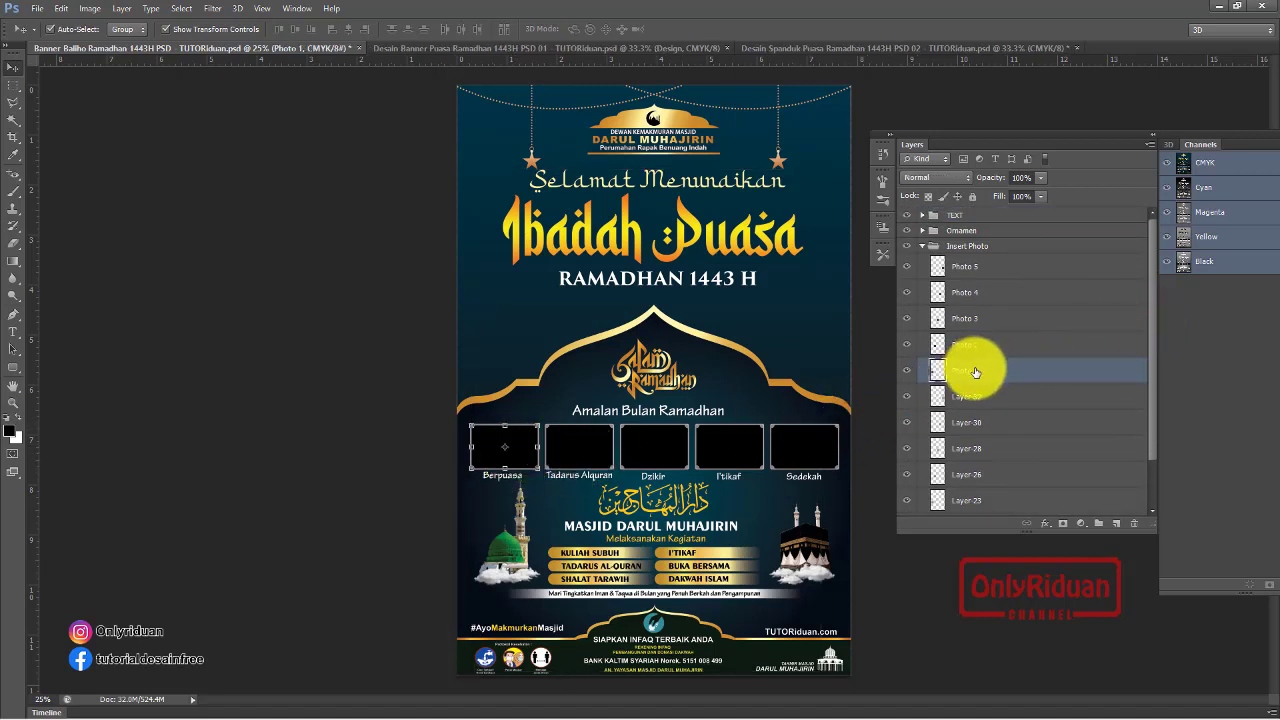
{"action": "left_click", "coordinate": [47, 10]}
{"action": "left_click", "coordinate": [85, 281]}
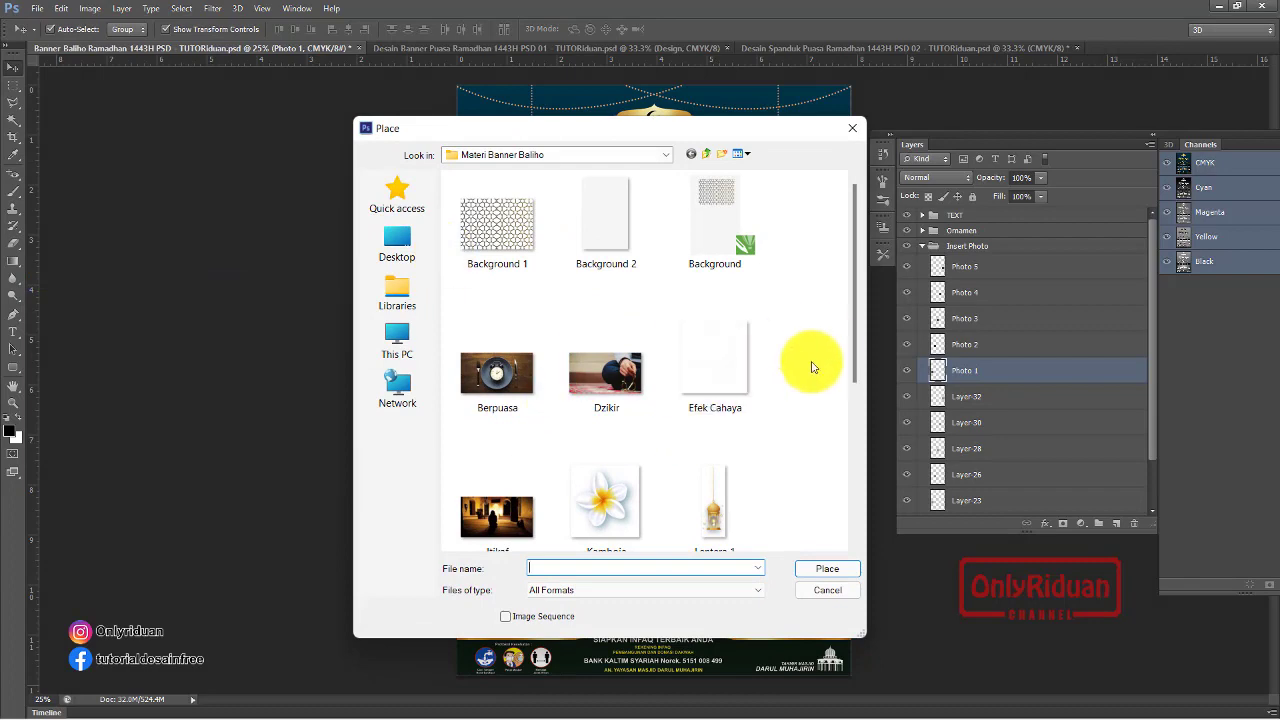
{"action": "mouse_move", "coordinate": [634, 120]}
{"action": "left_mouse_down"}
{"action": "mouse_move", "coordinate": [987, 167]}
{"action": "mouse_move", "coordinate": [624, 95]}
{"action": "left_mouse_up"}
{"action": "scroll", "coordinate": [608, 386], "scroll_direction": "down", "scroll_amount": 3}
{"action": "scroll", "coordinate": [590, 383], "scroll_direction": "up", "scroll_amount": 3}
{"action": "left_click", "coordinate": [492, 354]}
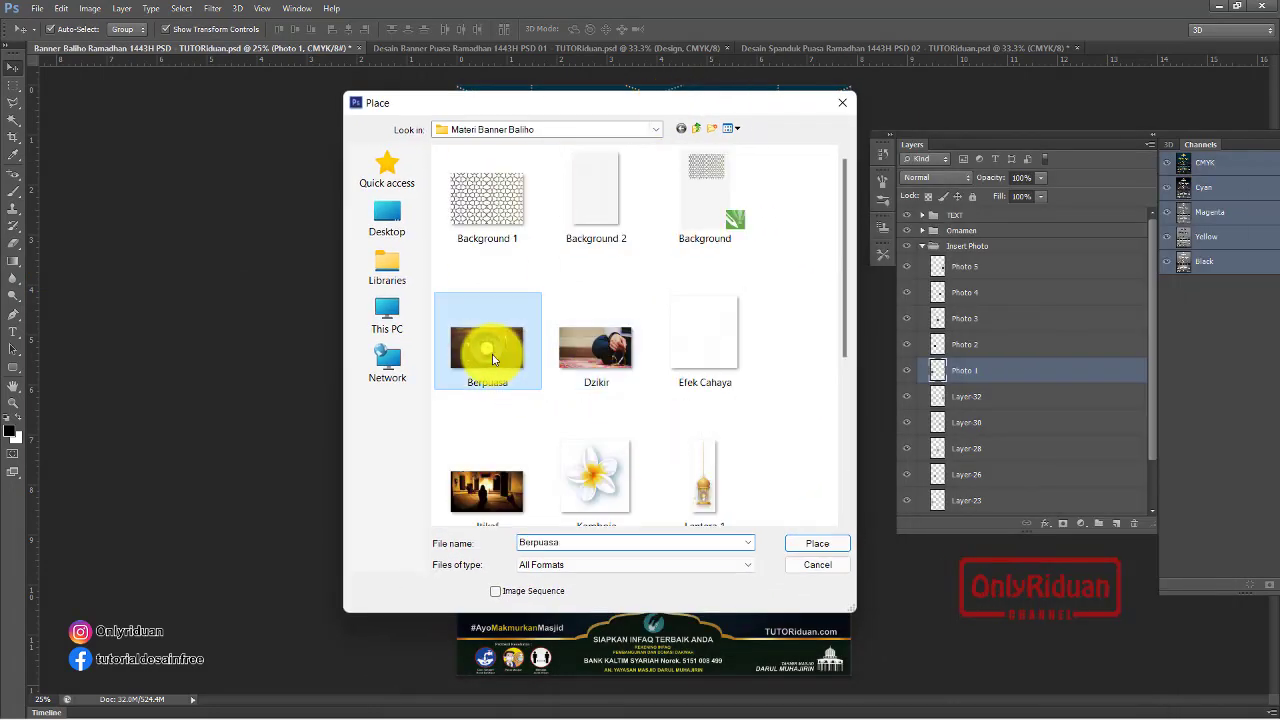
{"action": "left_click", "coordinate": [820, 546]}
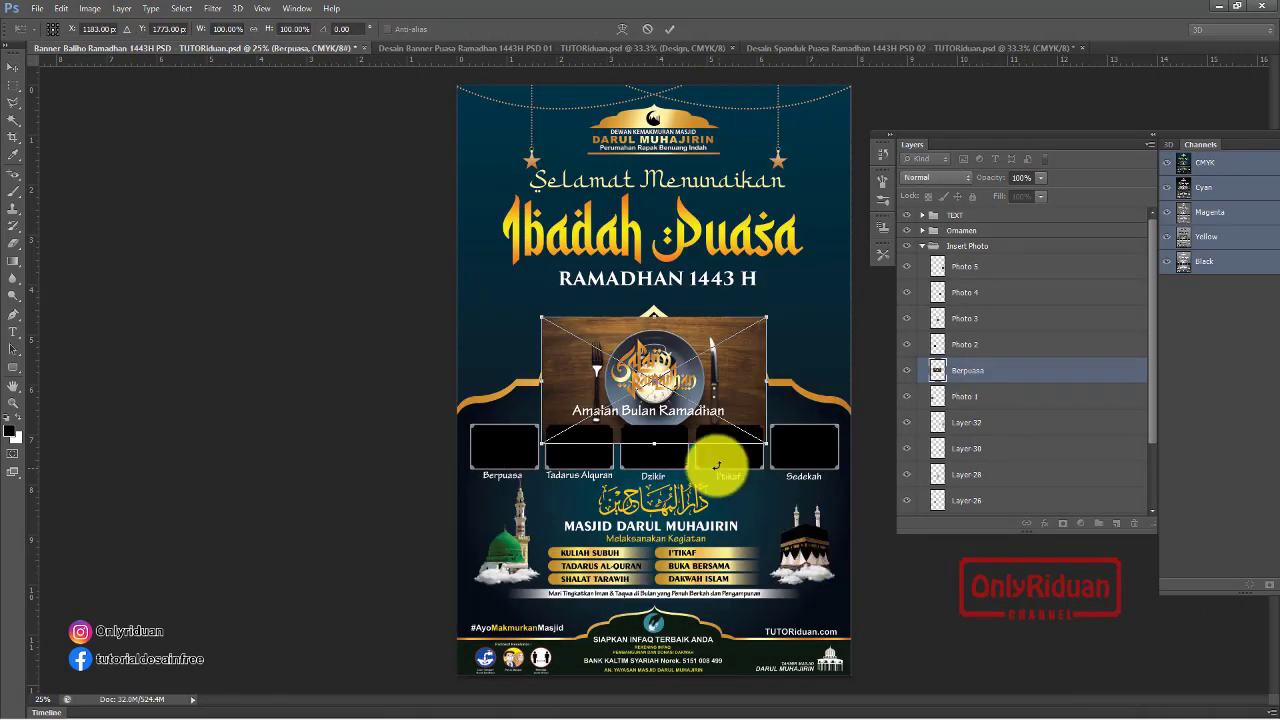
Move and shrink the Berpuasa photo over the first frame and clip it to Photo 1
{"action": "left_click_drag", "start_coordinate": [700, 340], "coordinate": [588, 443]}
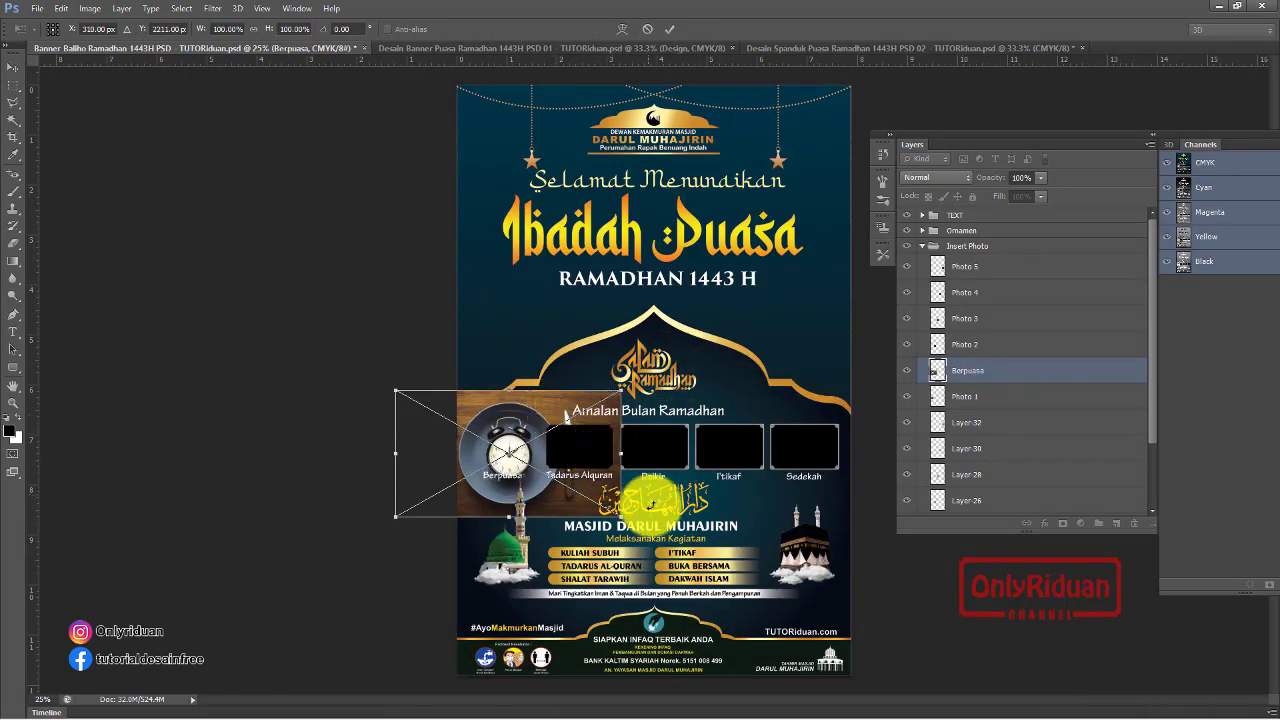
{"action": "left_click_drag", "start_coordinate": [620, 516], "coordinate": [555, 478]}
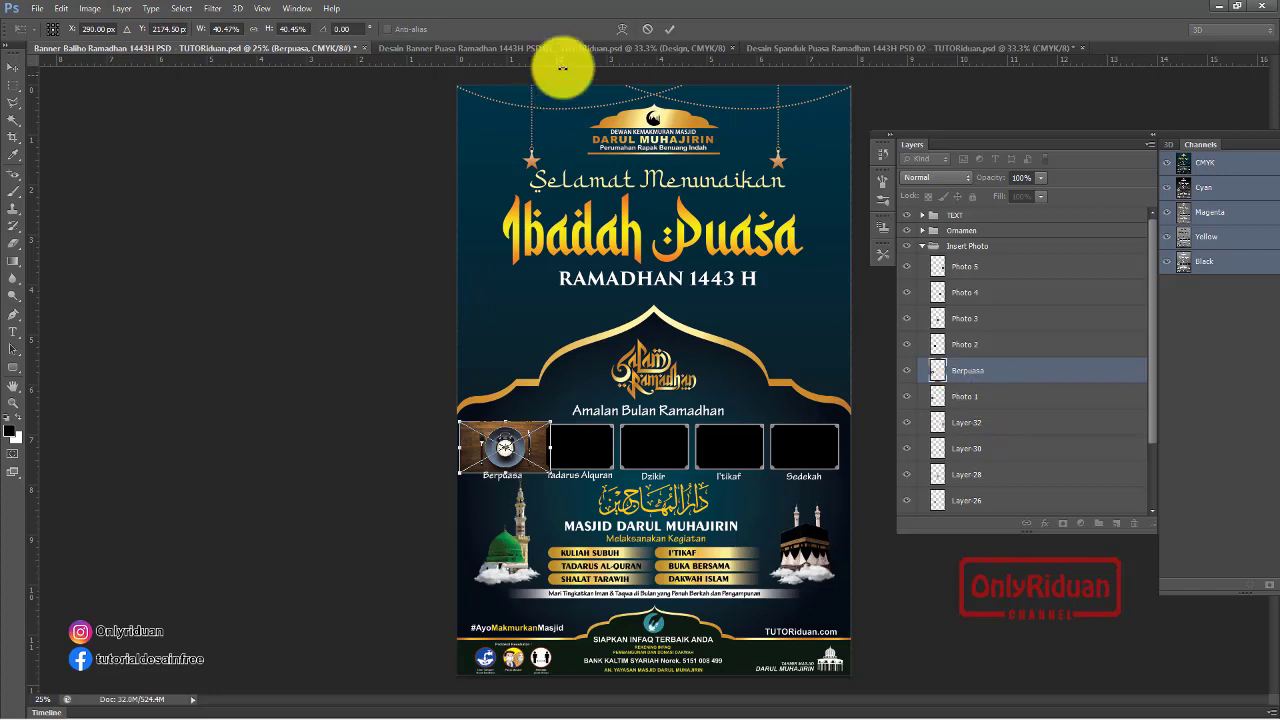
{"action": "left_click", "coordinate": [673, 32]}
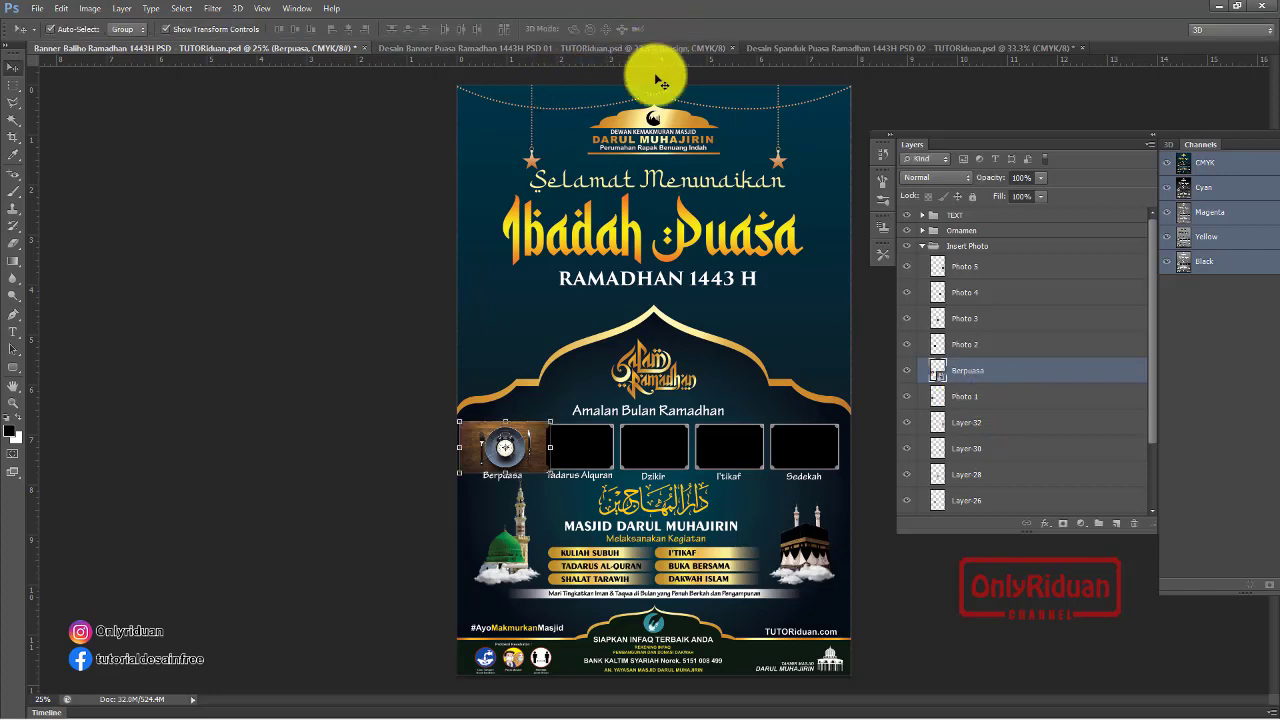
{"action": "right_click", "coordinate": [973, 376]}
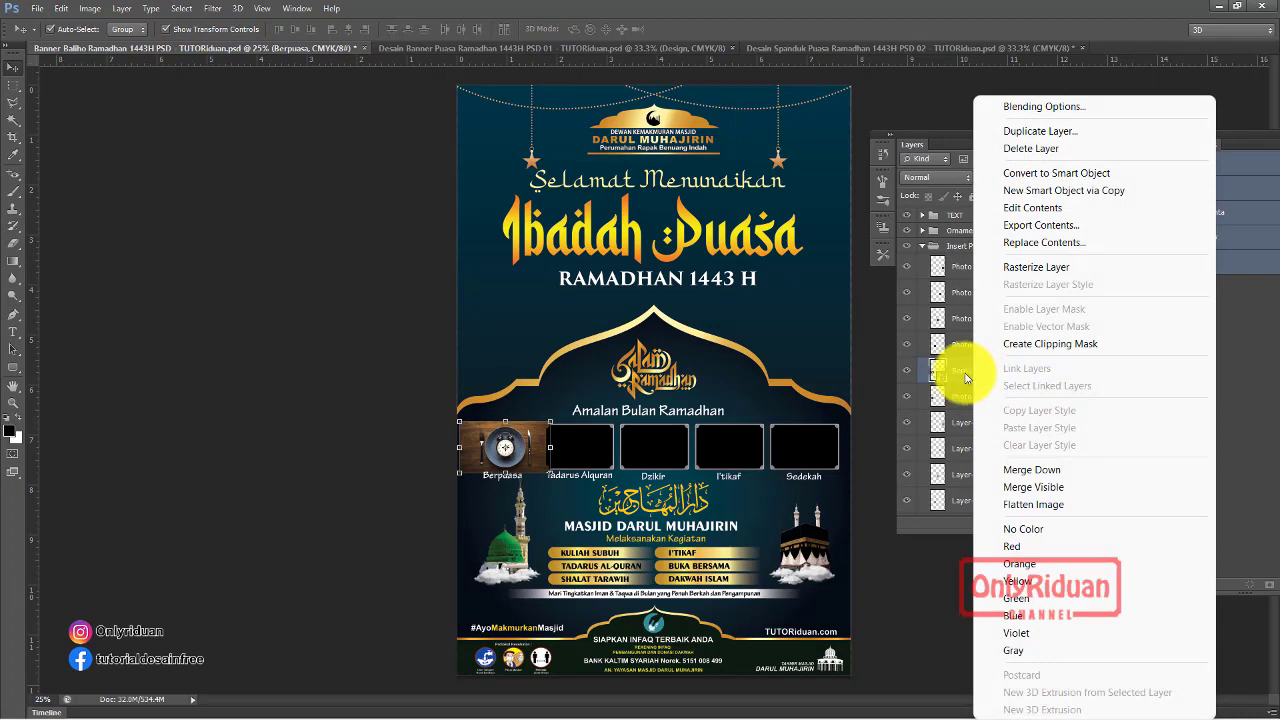
{"action": "left_click", "coordinate": [1020, 344]}
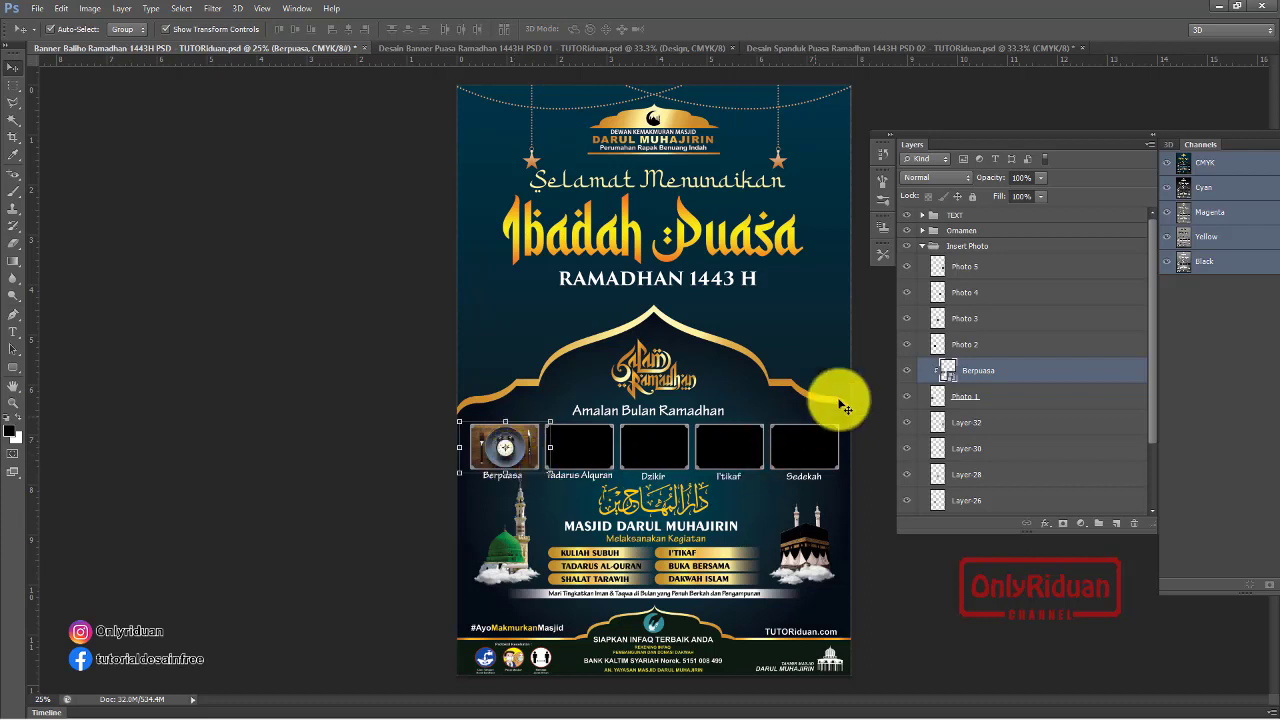
{"action": "left_click", "coordinate": [960, 344]}
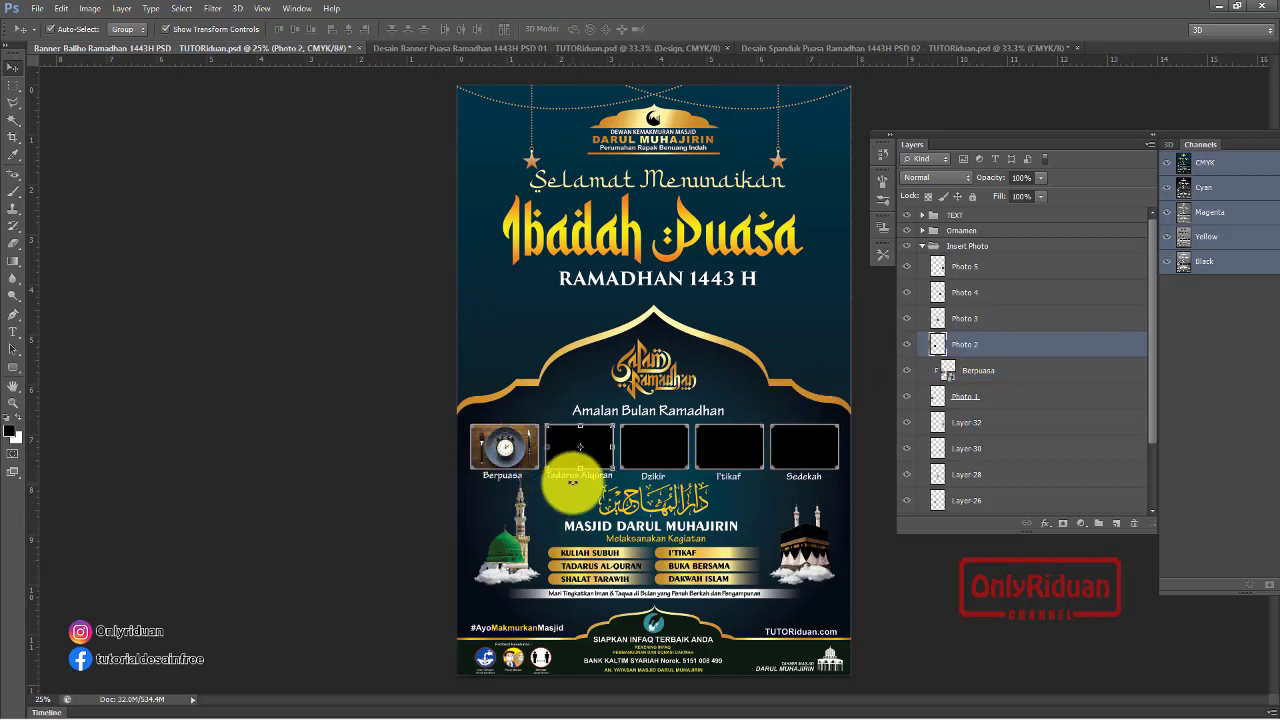
Place the Tadarus photo into the poster above the Photo 2 layer
{"action": "left_click", "coordinate": [36, 8]}
{"action": "left_click", "coordinate": [72, 282]}
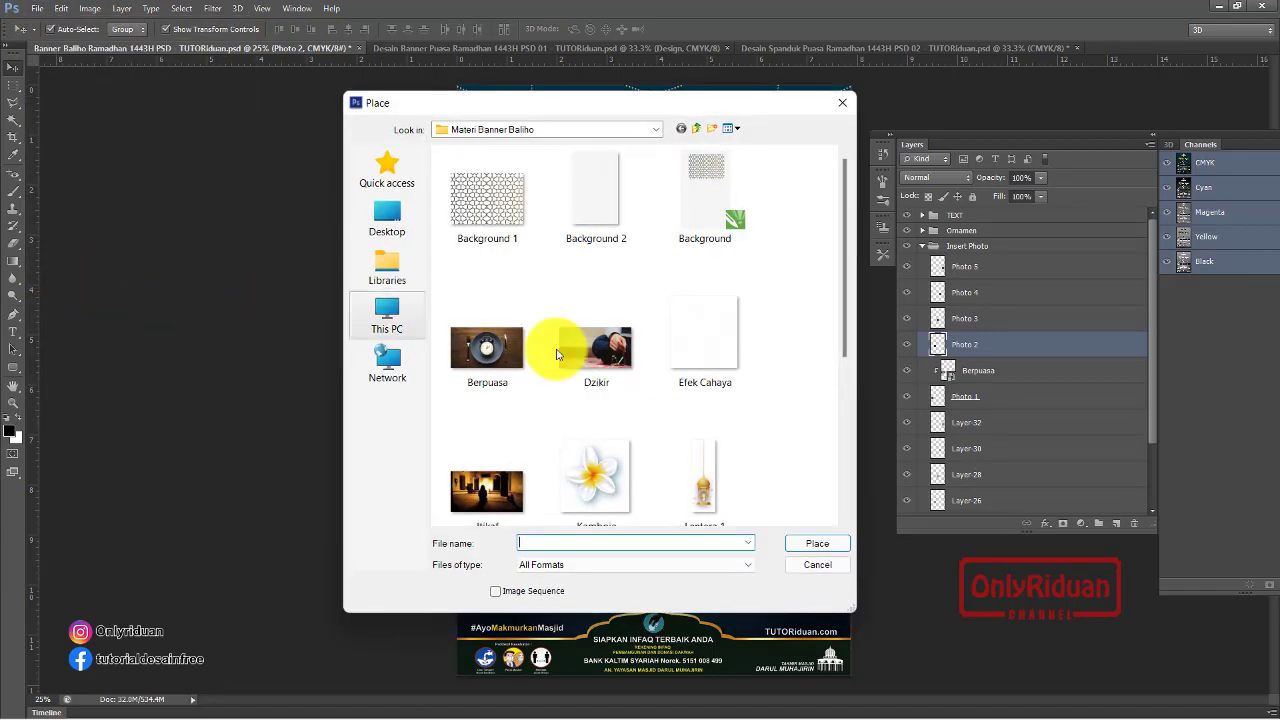
{"action": "scroll", "coordinate": [598, 366], "scroll_direction": "down", "scroll_amount": 3}
{"action": "left_click", "coordinate": [713, 484]}
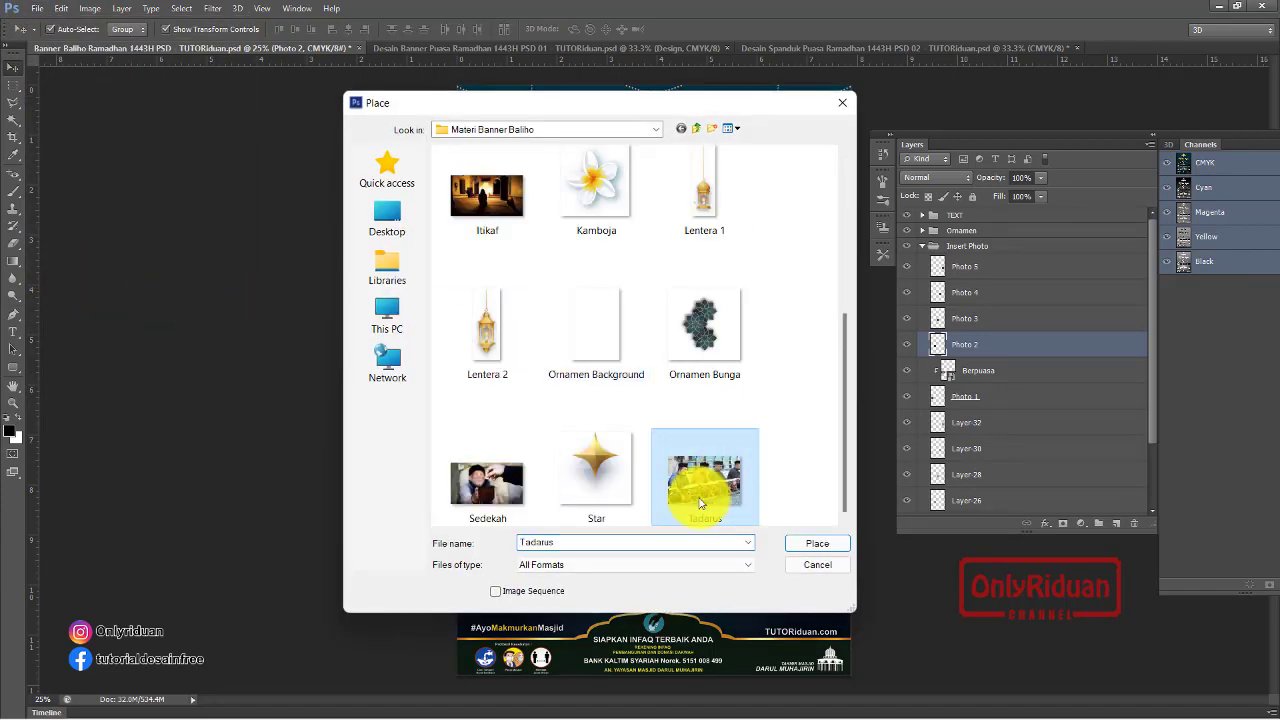
{"action": "left_click", "coordinate": [806, 549]}
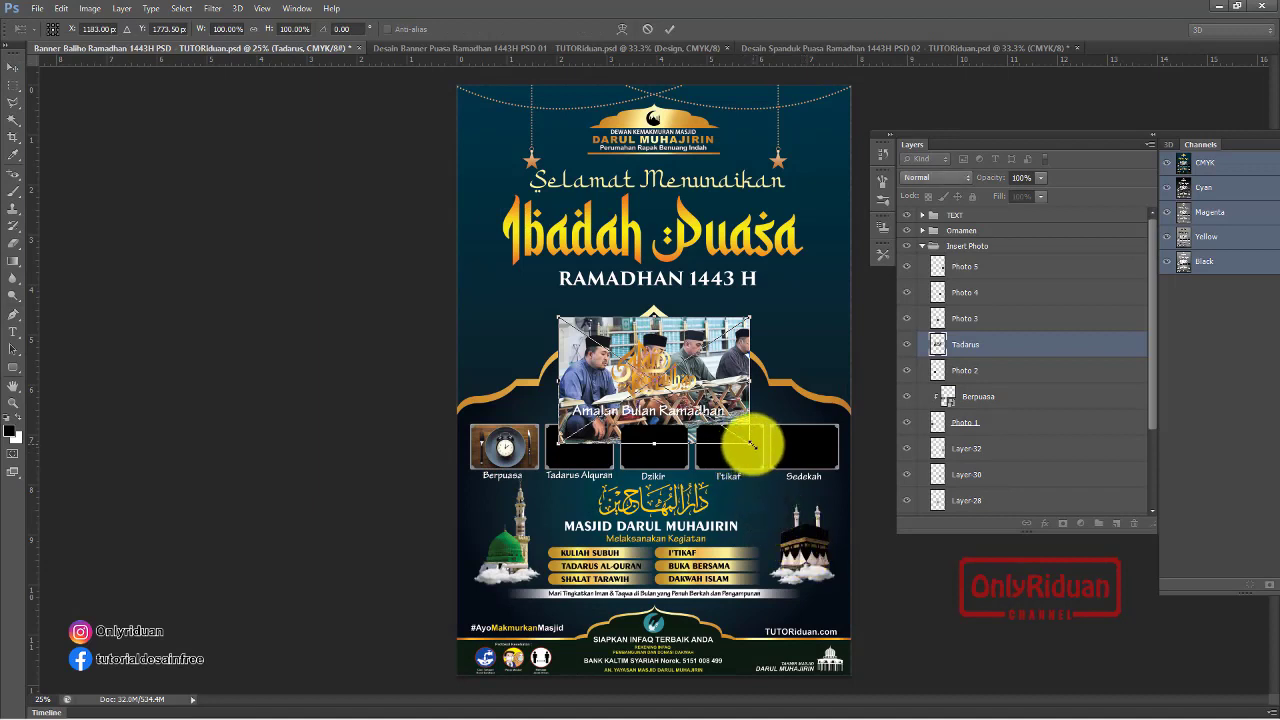
Scale the Tadarus photo to about 46% over the second frame and clip it to Photo 2
{"action": "mouse_move", "coordinate": [750, 441]}
{"action": "left_mouse_down"}
{"action": "mouse_move", "coordinate": [708, 398]}
{"action": "mouse_move", "coordinate": [630, 485]}
{"action": "left_mouse_up"}
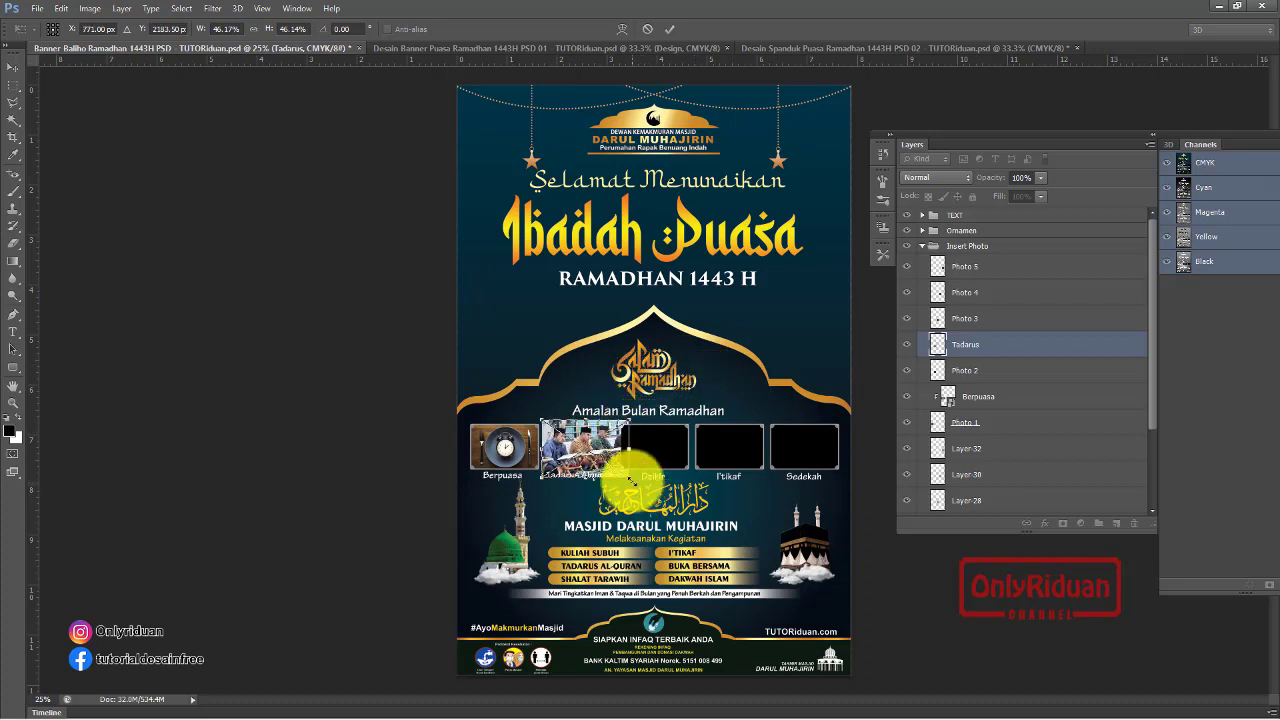
{"action": "left_click_drag", "start_coordinate": [628, 477], "coordinate": [623, 471]}
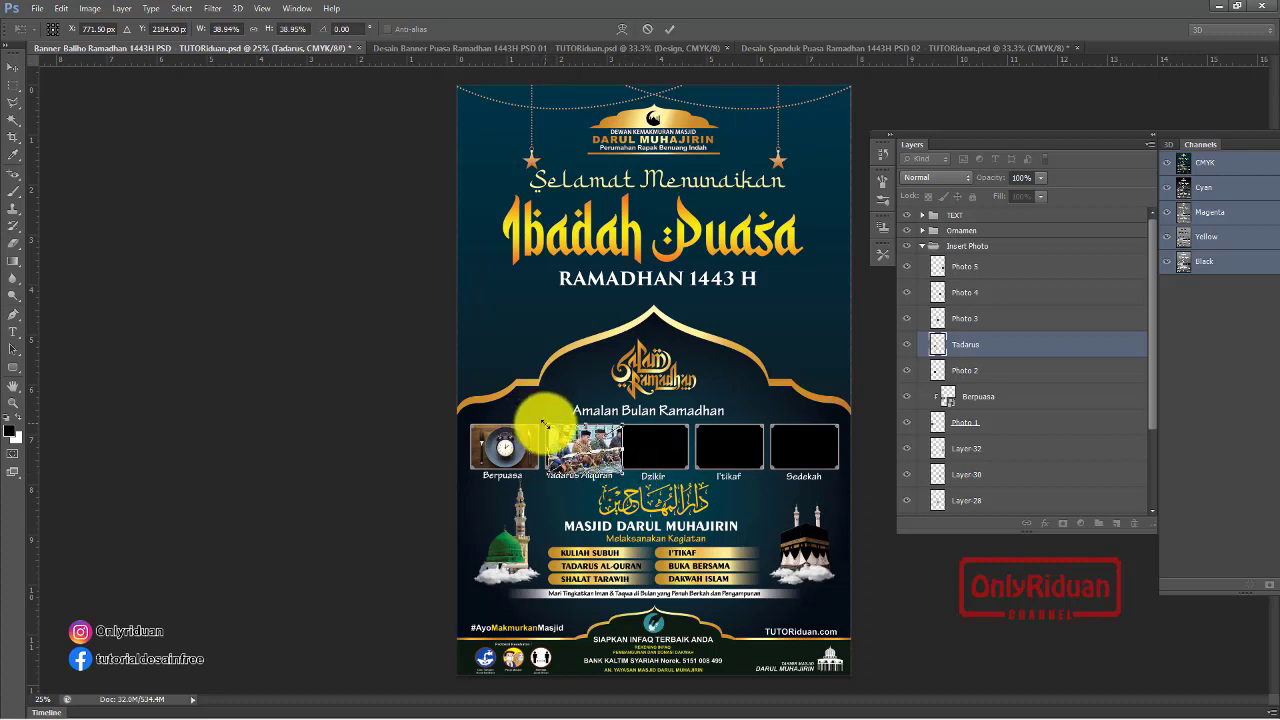
{"action": "left_click_drag", "start_coordinate": [543, 423], "coordinate": [539, 420]}
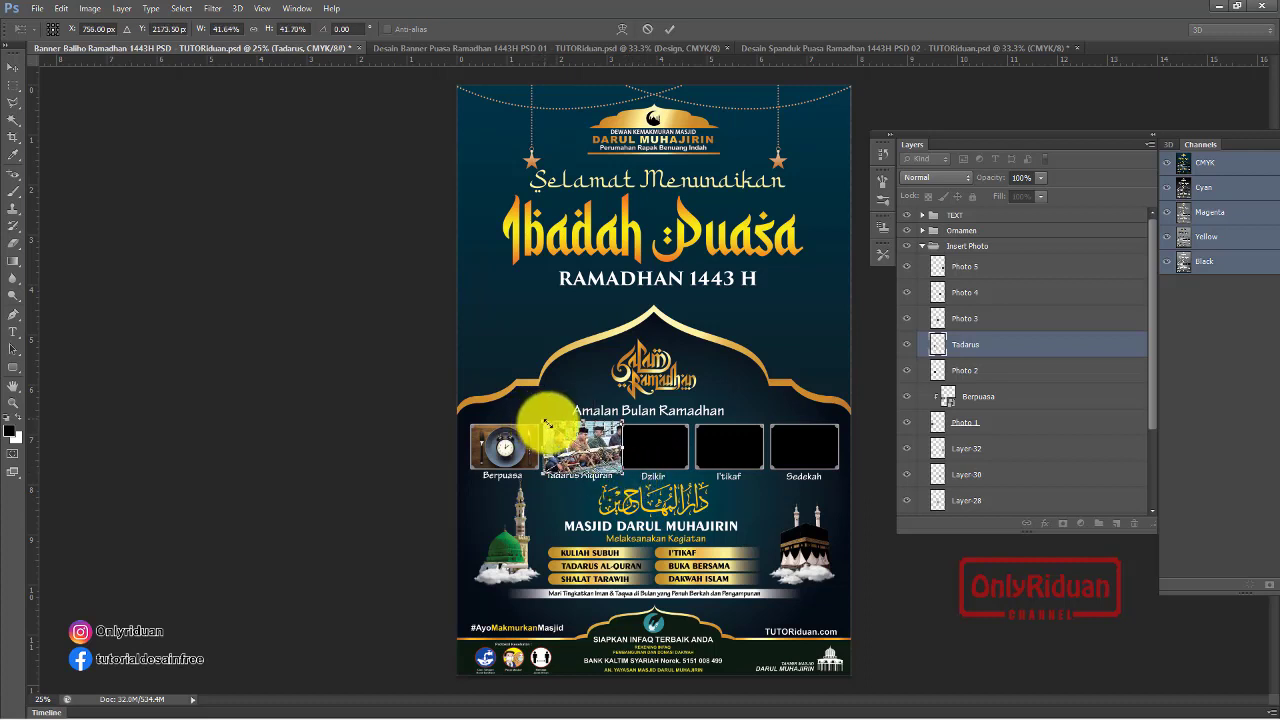
{"action": "left_click", "coordinate": [669, 30]}
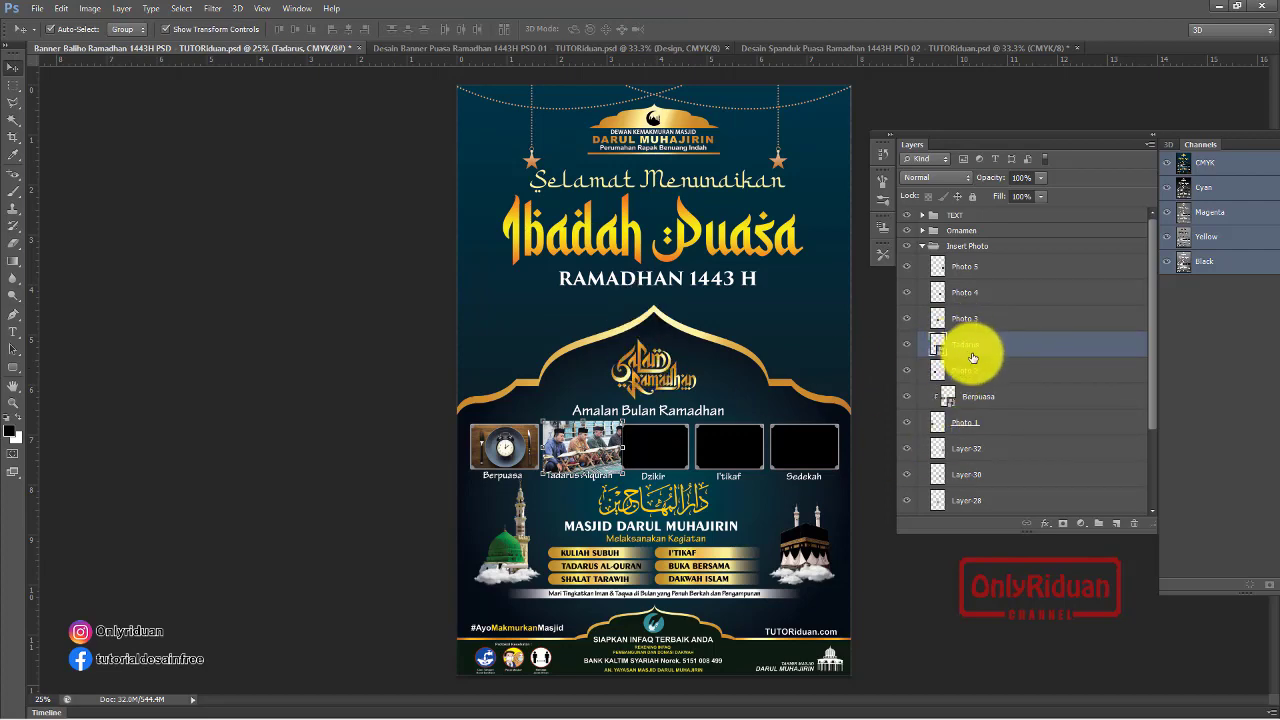
{"action": "right_click", "coordinate": [972, 352]}
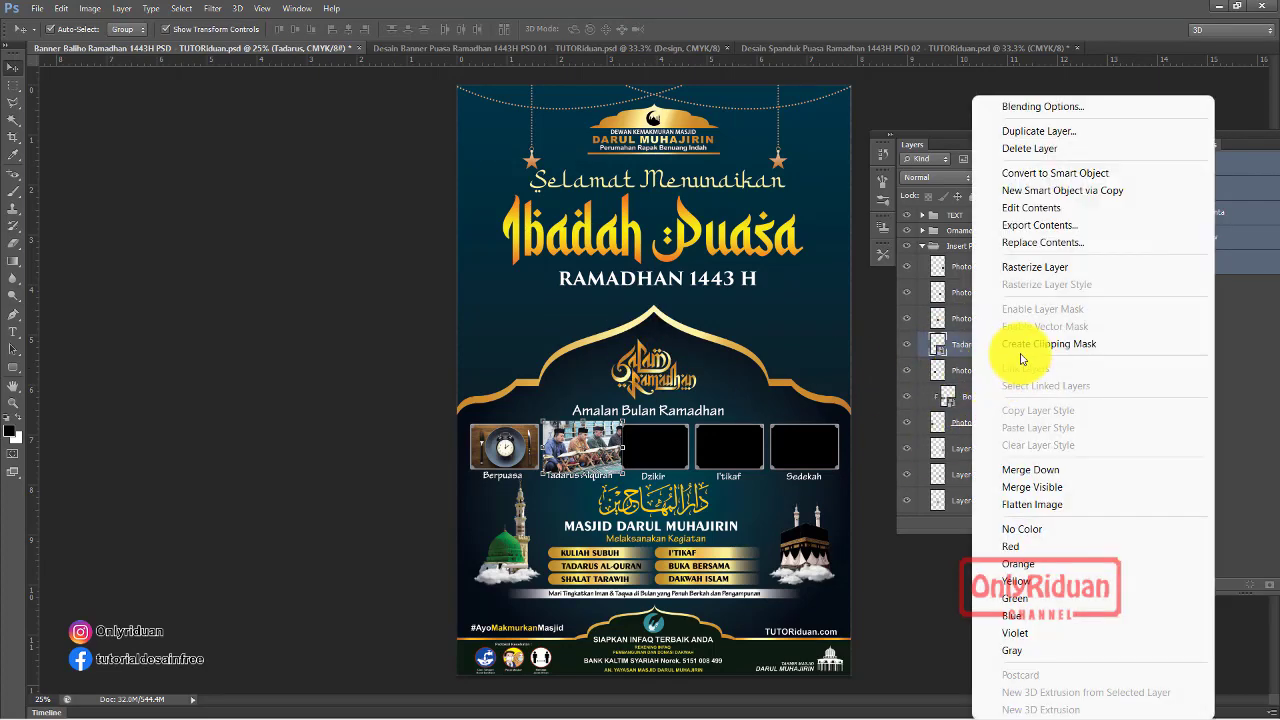
{"action": "left_click", "coordinate": [957, 347]}
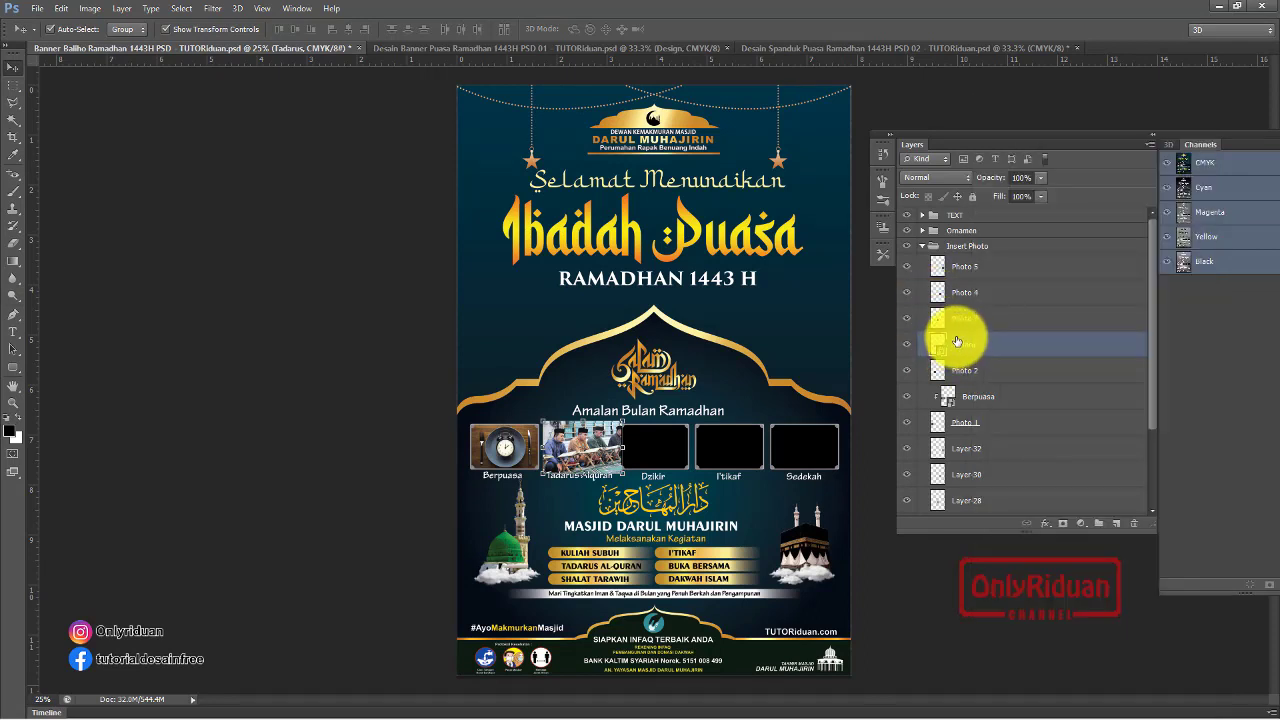
{"action": "left_click", "coordinate": [936, 352], "text": "alt"}
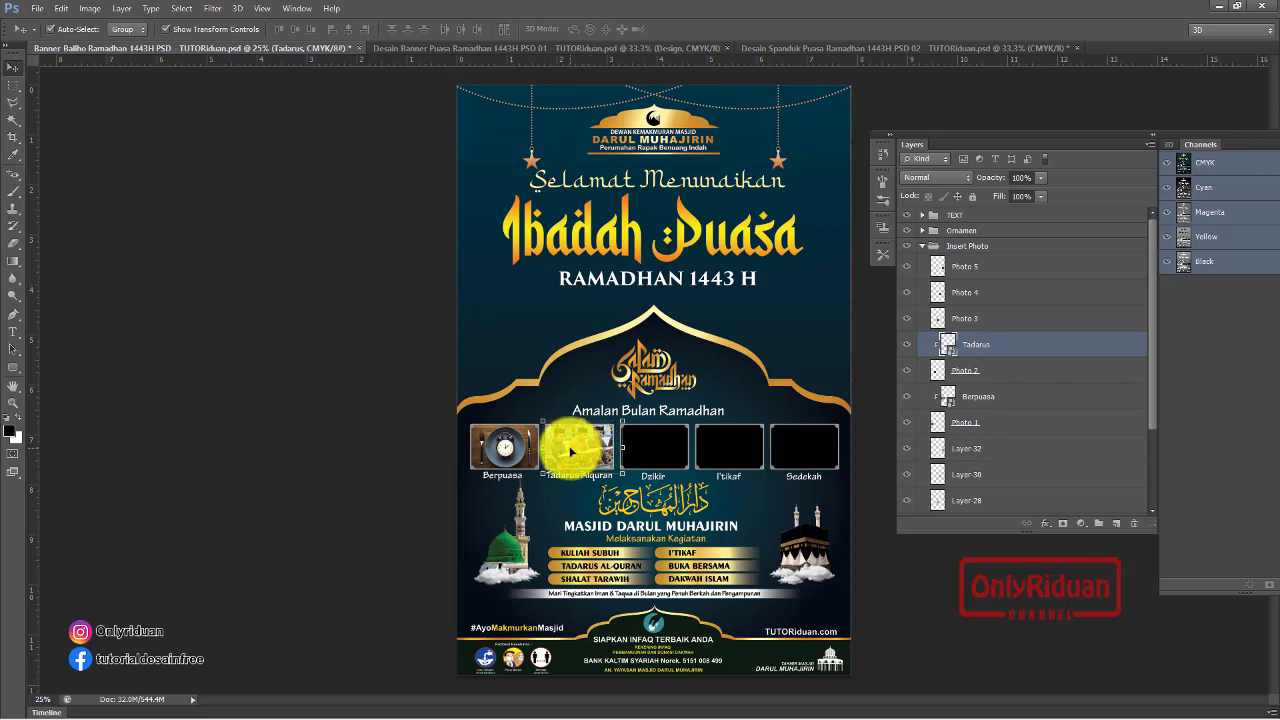
Expand the Ornamen group and select its top awan layer
{"action": "left_click", "coordinate": [922, 245]}
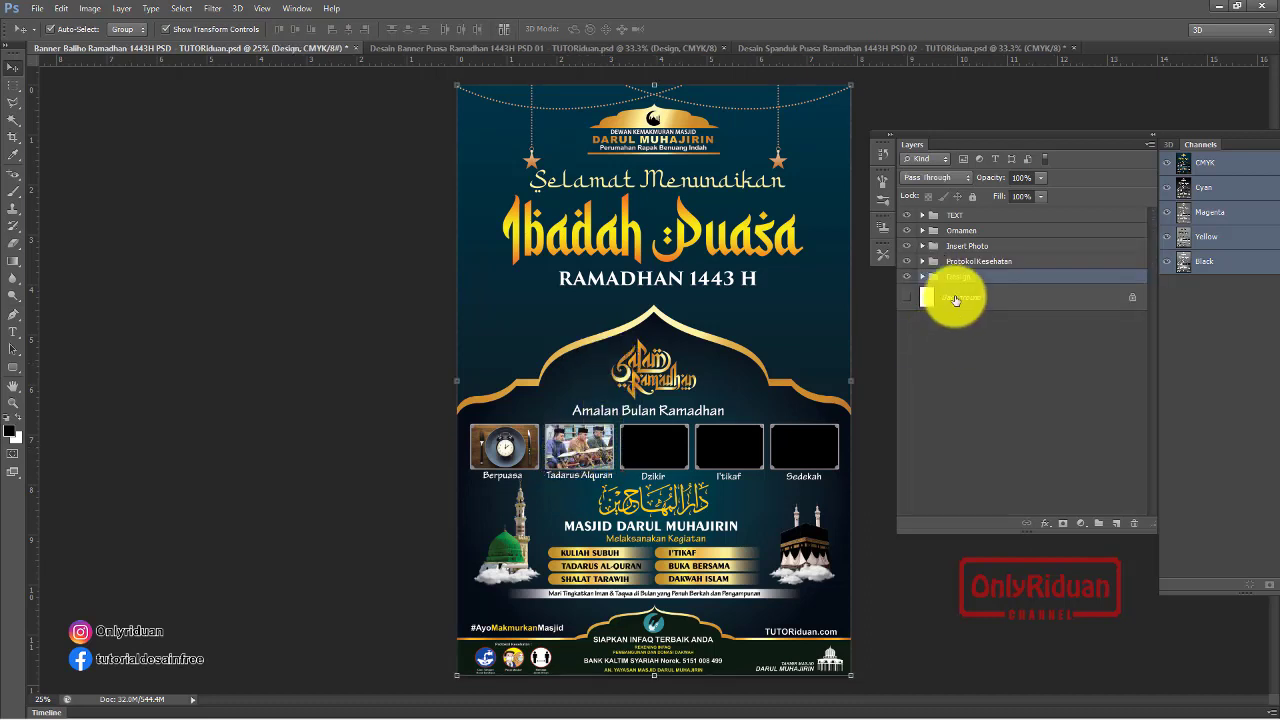
{"action": "left_click", "coordinate": [957, 276]}
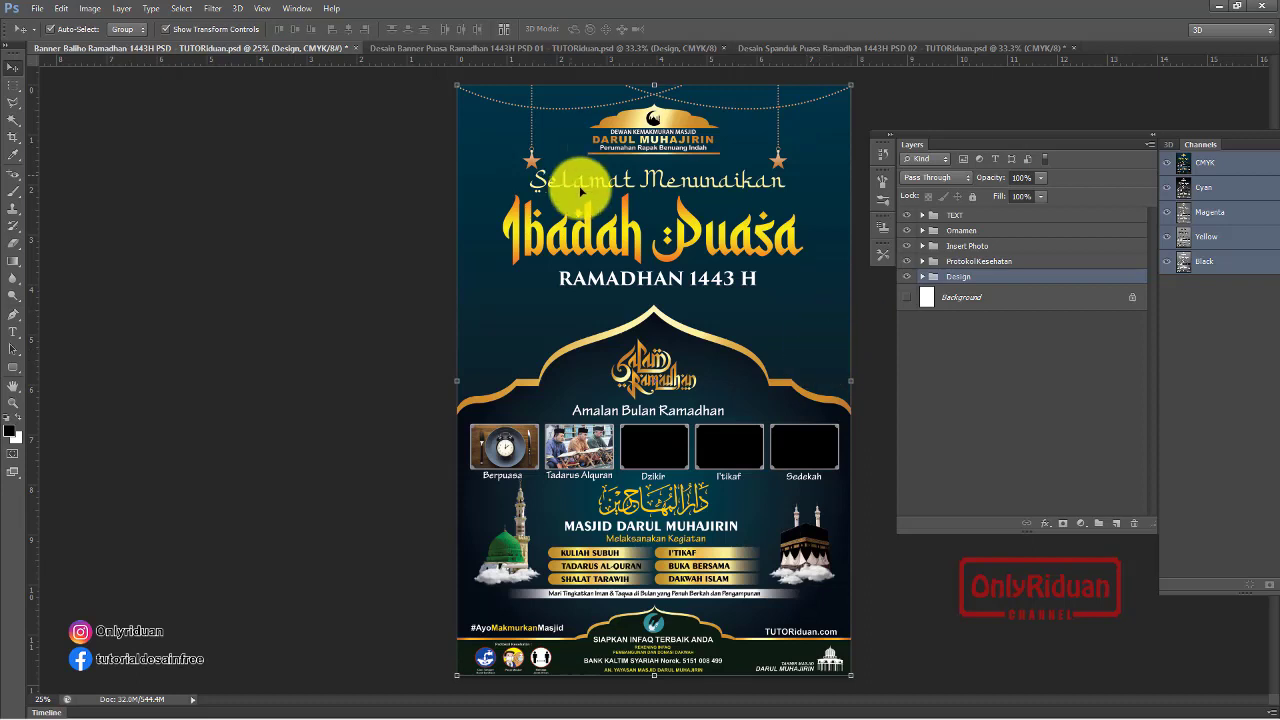
{"action": "left_click", "coordinate": [922, 231]}
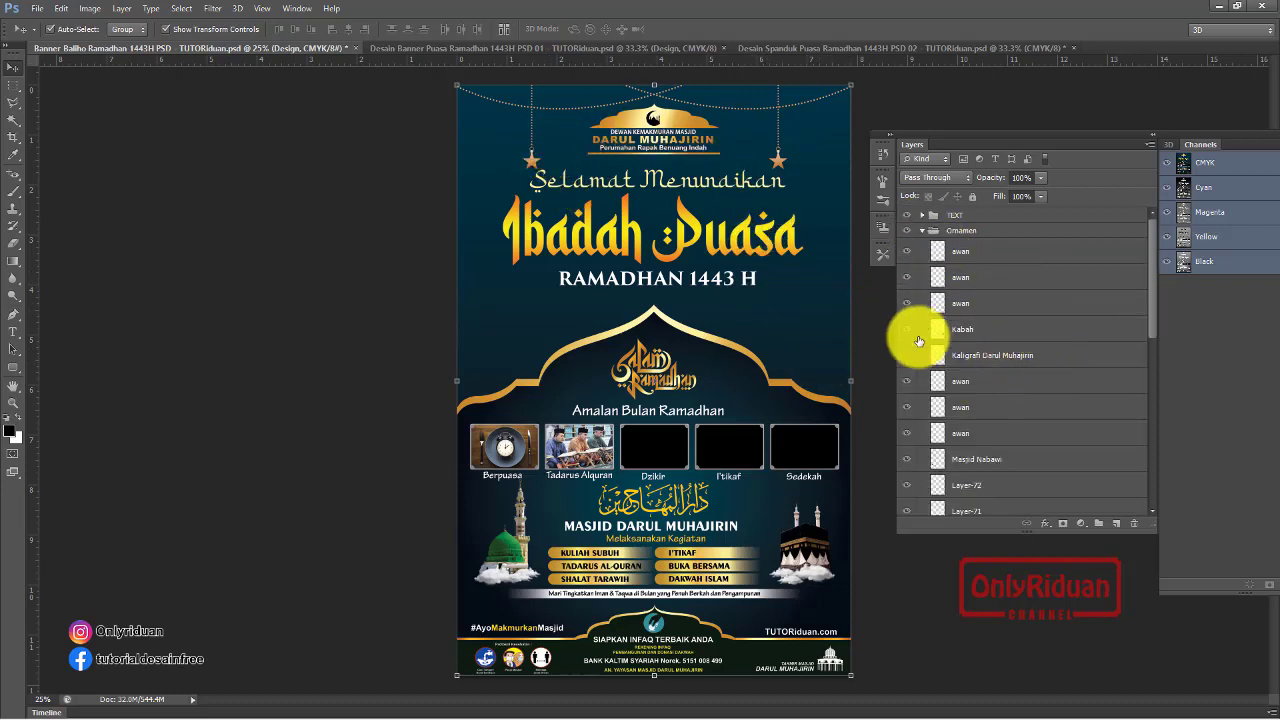
{"action": "mouse_move", "coordinate": [1151, 257]}
{"action": "left_mouse_down"}
{"action": "mouse_move", "coordinate": [1169, 379]}
{"action": "mouse_move", "coordinate": [1173, 245]}
{"action": "left_mouse_up"}
{"action": "left_click", "coordinate": [990, 253]}
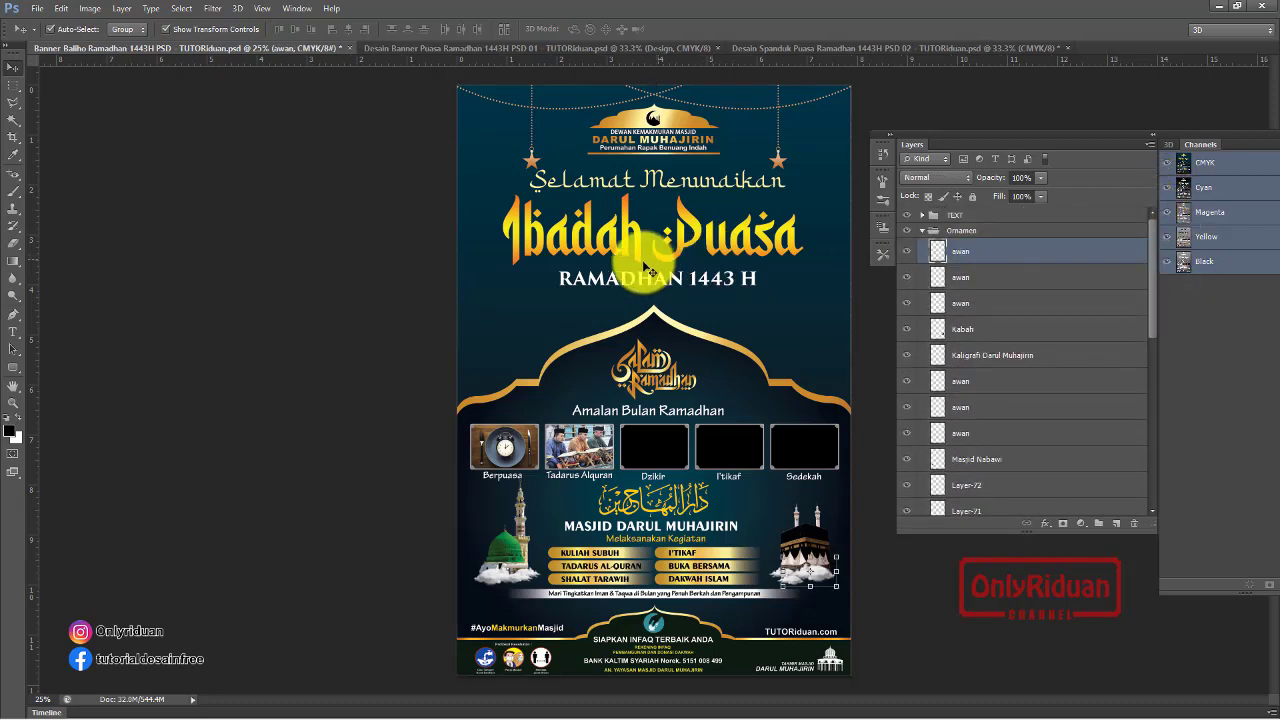
Place the Lentera 2 lantern at the poster's top right, scaled to about 59%
{"action": "left_click", "coordinate": [36, 8]}
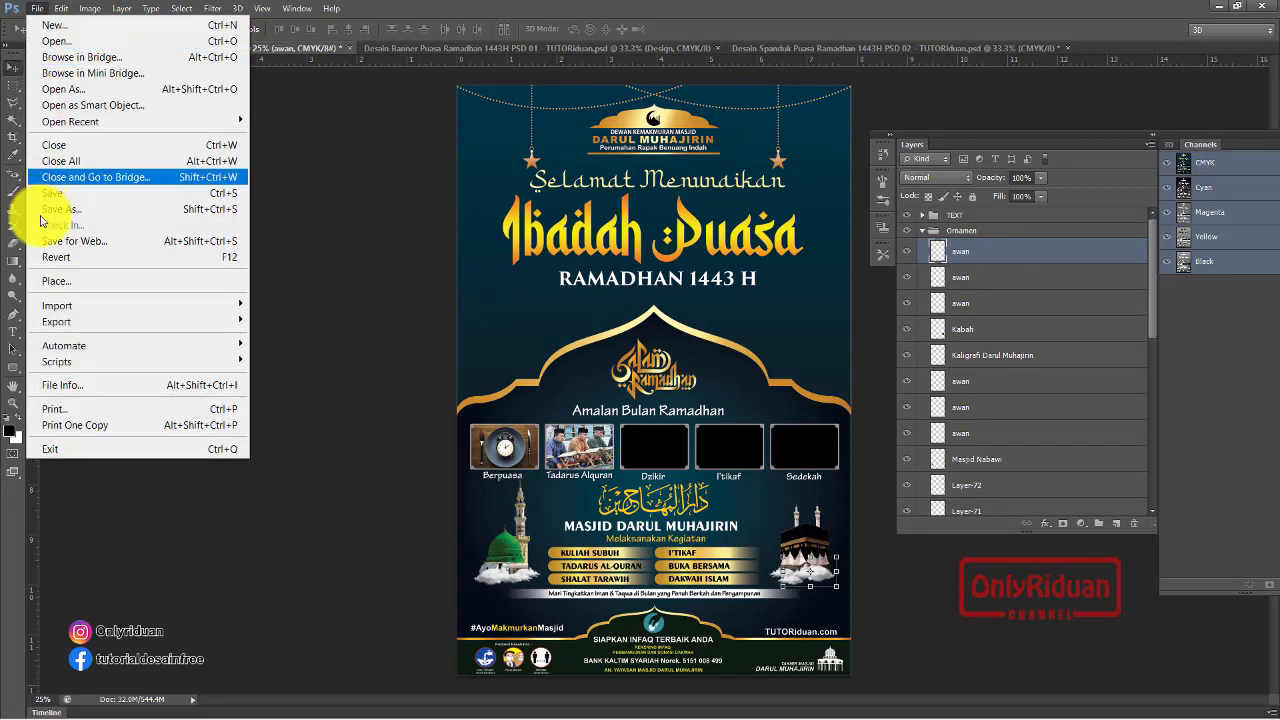
{"action": "left_click", "coordinate": [45, 286]}
{"action": "scroll", "coordinate": [714, 422], "scroll_direction": "down", "scroll_amount": 3}
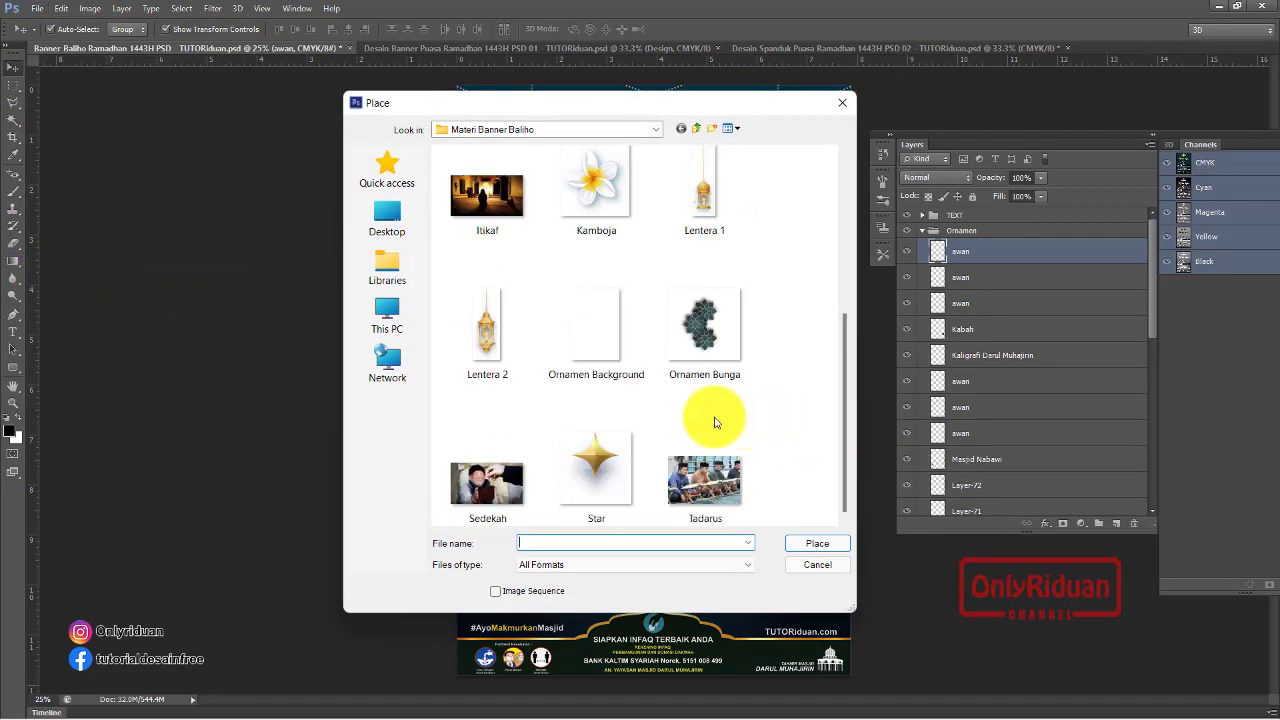
{"action": "left_click", "coordinate": [487, 325]}
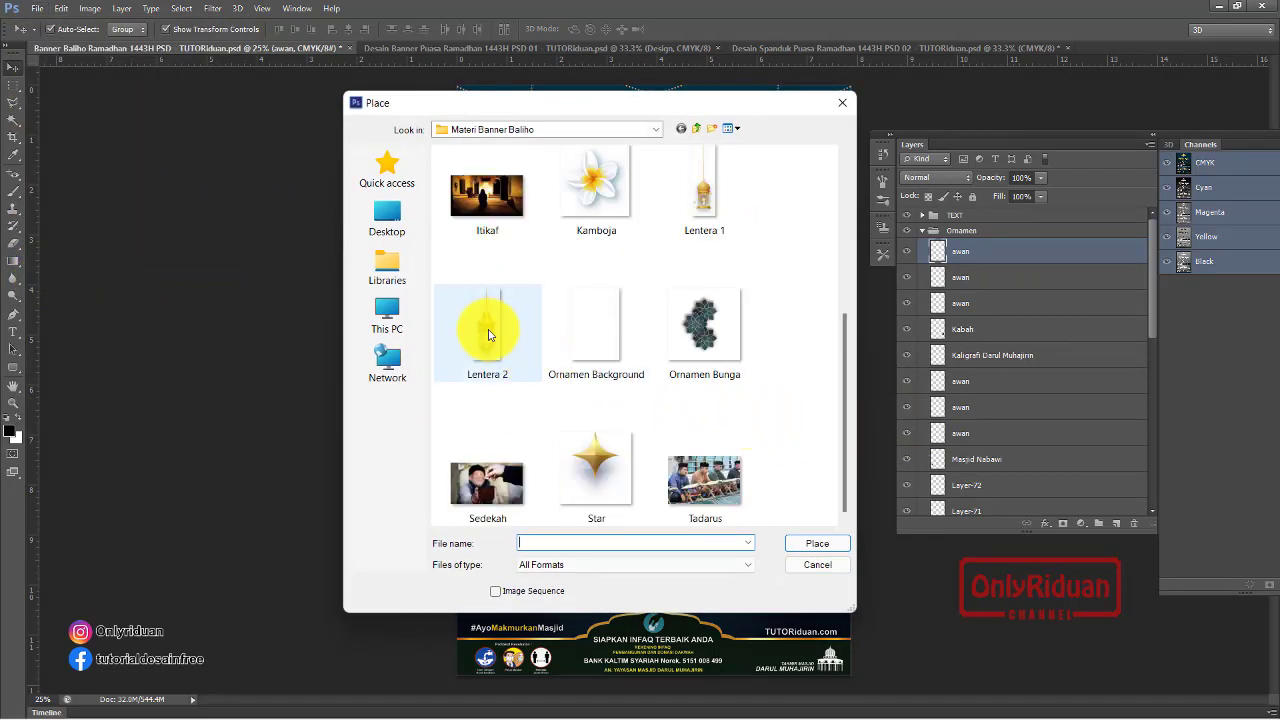
{"action": "left_click", "coordinate": [815, 543]}
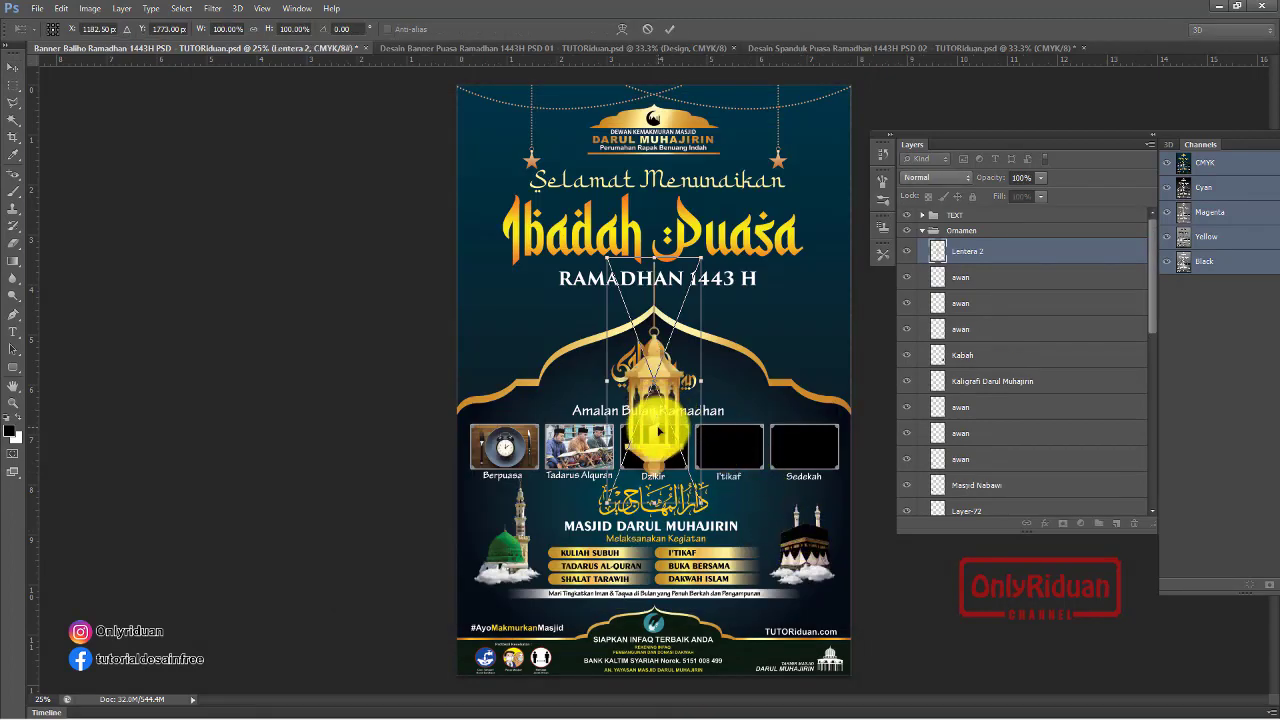
{"action": "left_click_drag", "start_coordinate": [659, 432], "coordinate": [800, 258]}
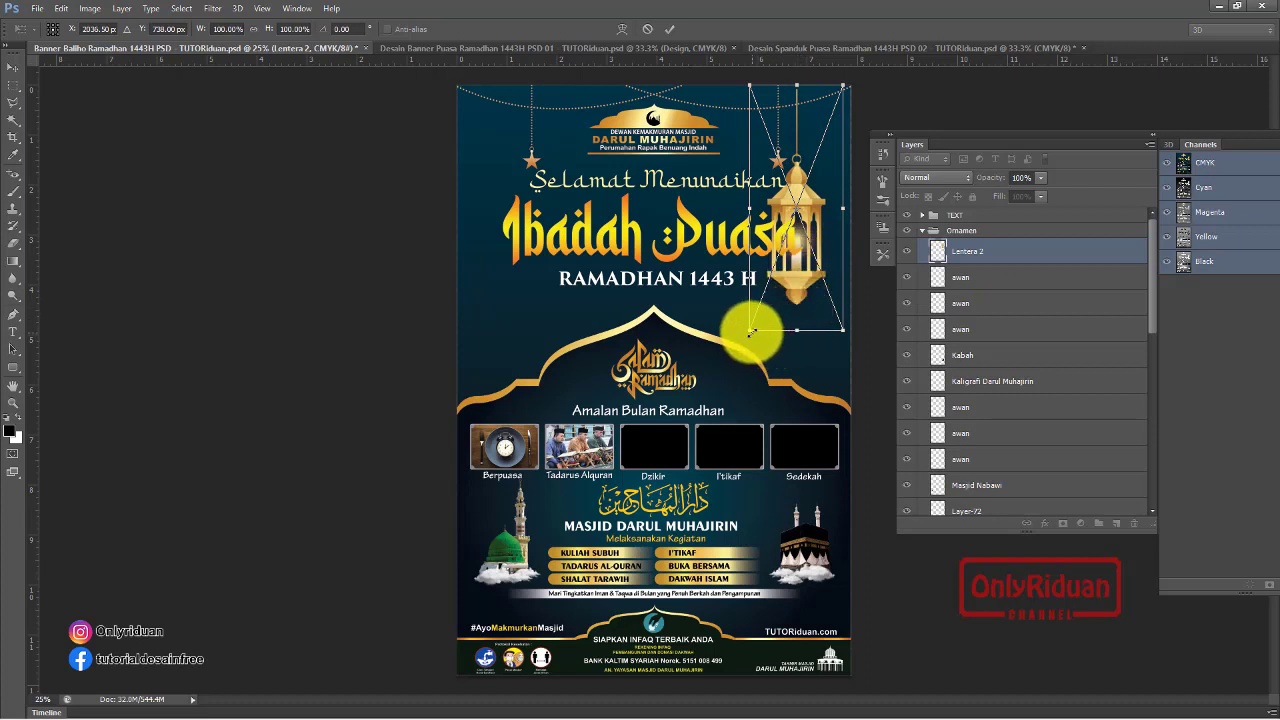
{"action": "left_click_drag", "start_coordinate": [751, 331], "coordinate": [797, 231]}
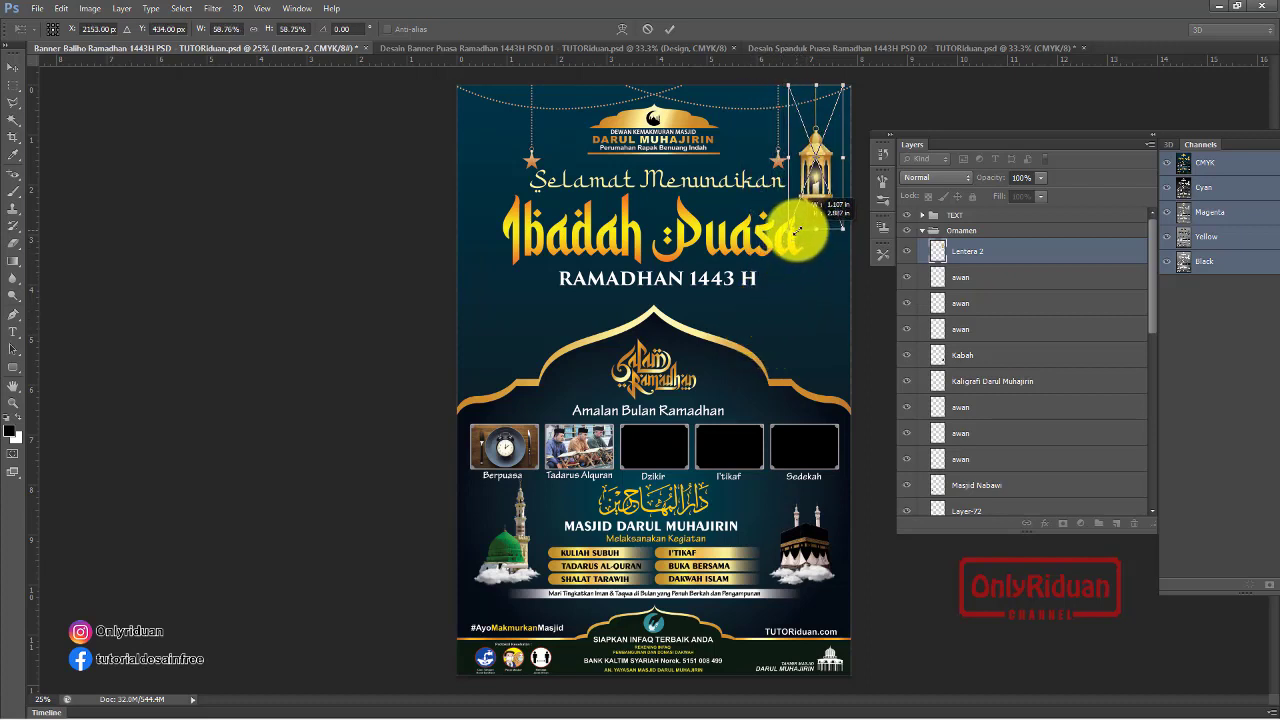
{"action": "left_click", "coordinate": [669, 29]}
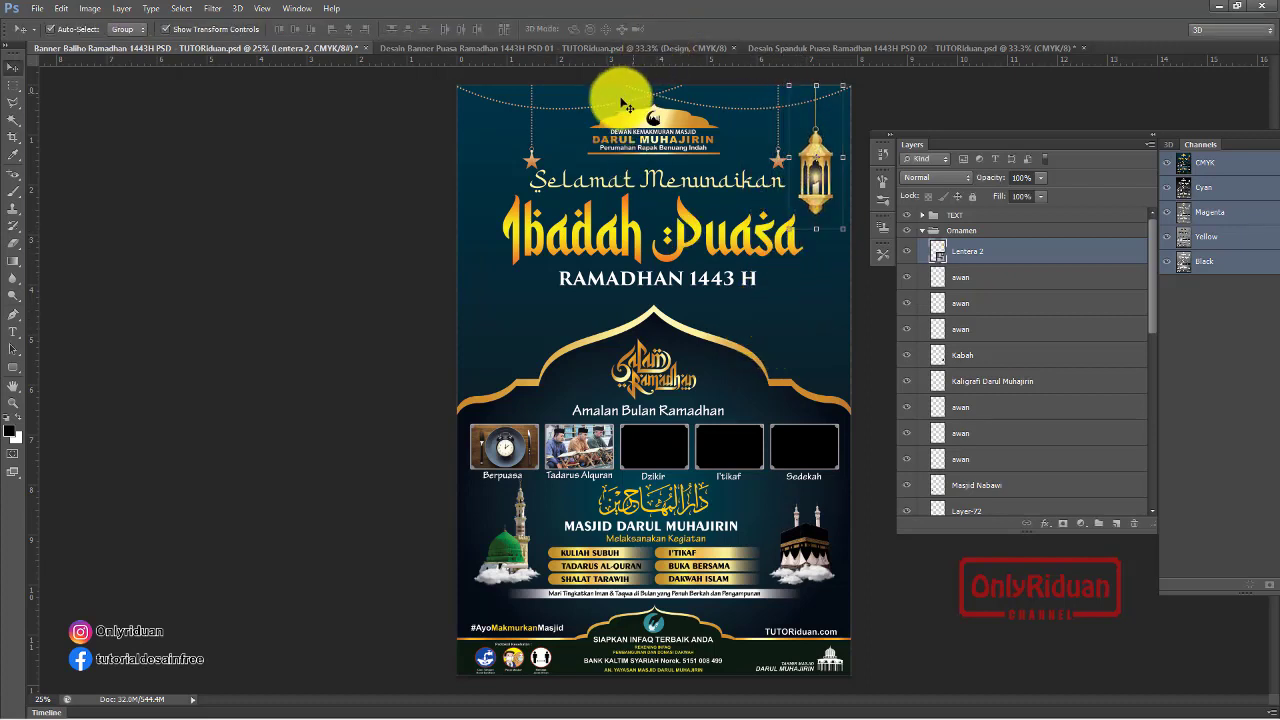
Place the Lentera 1 lantern at the poster's top left, scaled down to about 38%
{"action": "left_click", "coordinate": [37, 9]}
{"action": "left_click", "coordinate": [80, 274]}
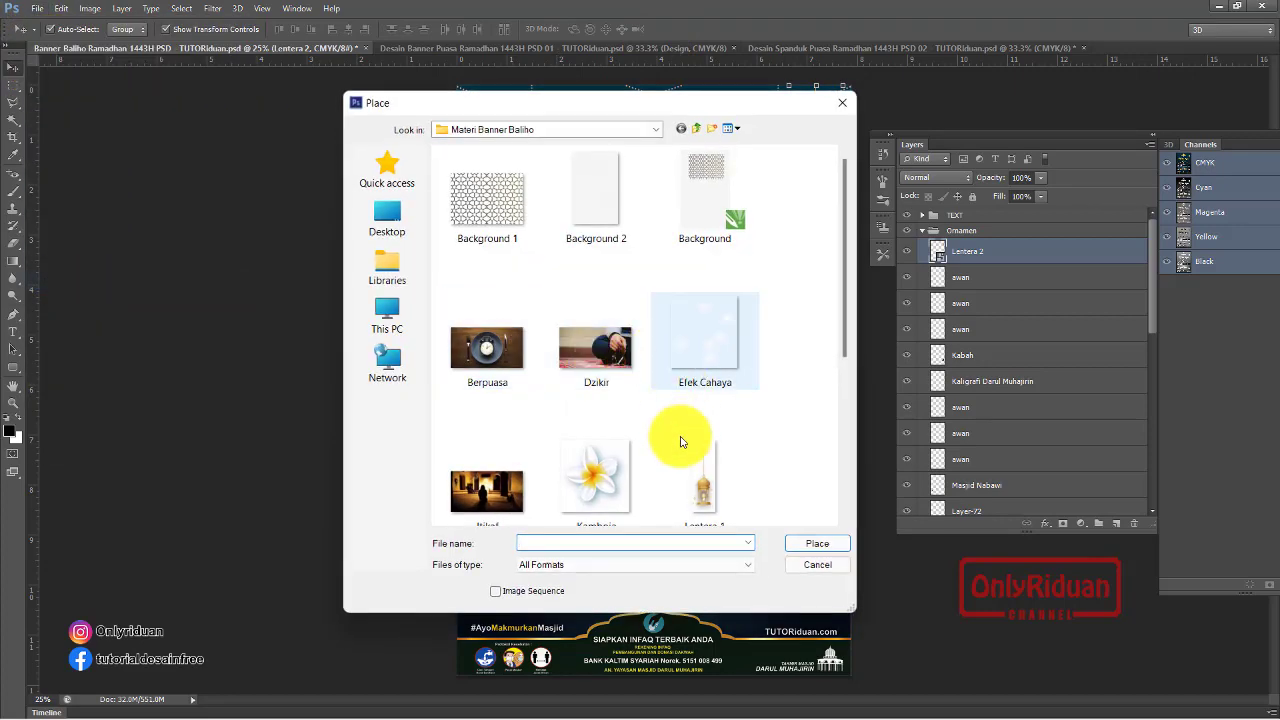
{"action": "left_click", "coordinate": [700, 480]}
{"action": "left_click", "coordinate": [815, 543]}
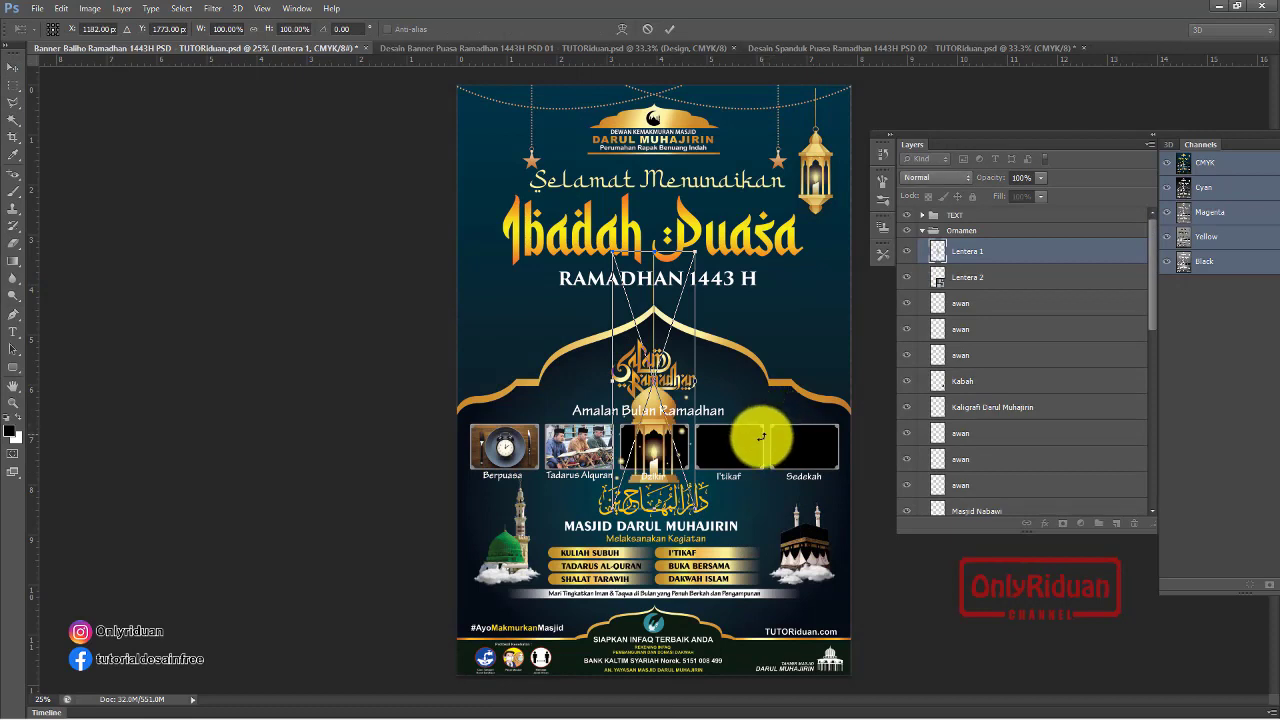
{"action": "mouse_move", "coordinate": [697, 507]}
{"action": "left_mouse_down"}
{"action": "mouse_move", "coordinate": [622, 328]}
{"action": "mouse_move", "coordinate": [487, 158]}
{"action": "mouse_move", "coordinate": [503, 145]}
{"action": "mouse_move", "coordinate": [505, 198]}
{"action": "left_mouse_up"}
{"action": "left_click", "coordinate": [669, 29]}
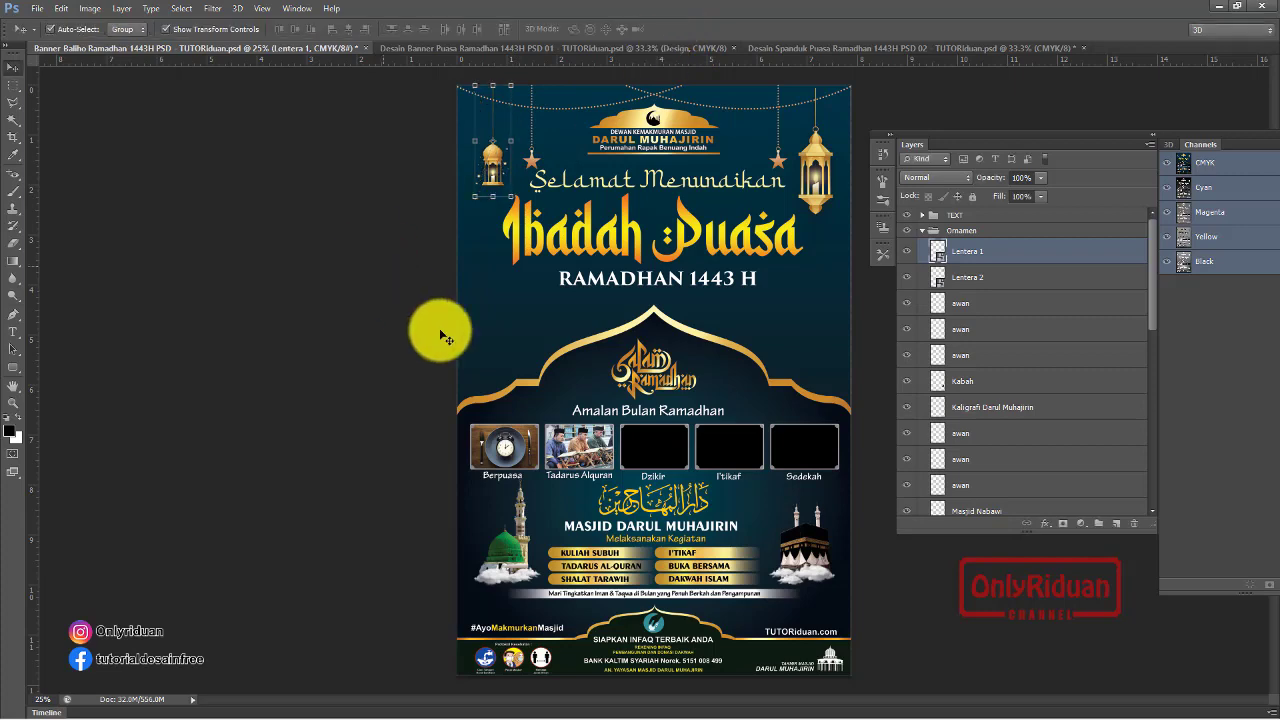
Place the Kamboja flower image at about 42% on the gold arch's right end
{"action": "left_click", "coordinate": [36, 8]}
{"action": "left_click", "coordinate": [128, 284]}
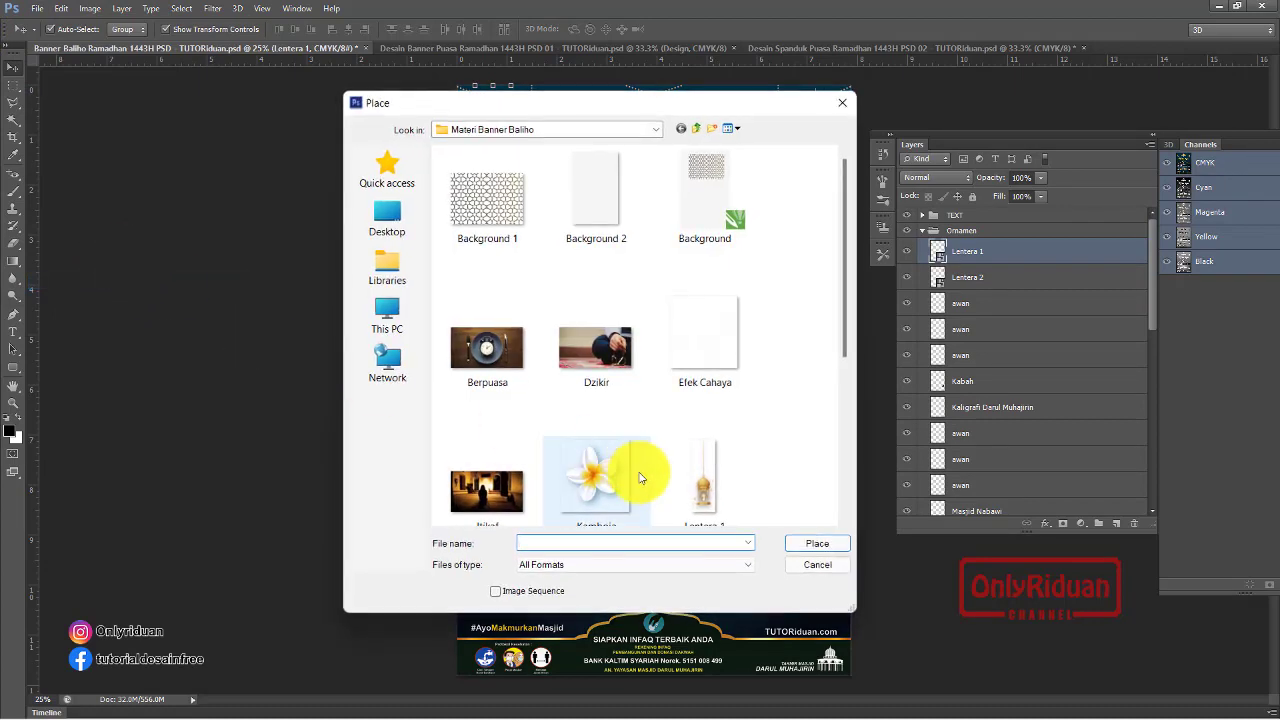
{"action": "left_click", "coordinate": [634, 500]}
{"action": "key", "text": "Return"}
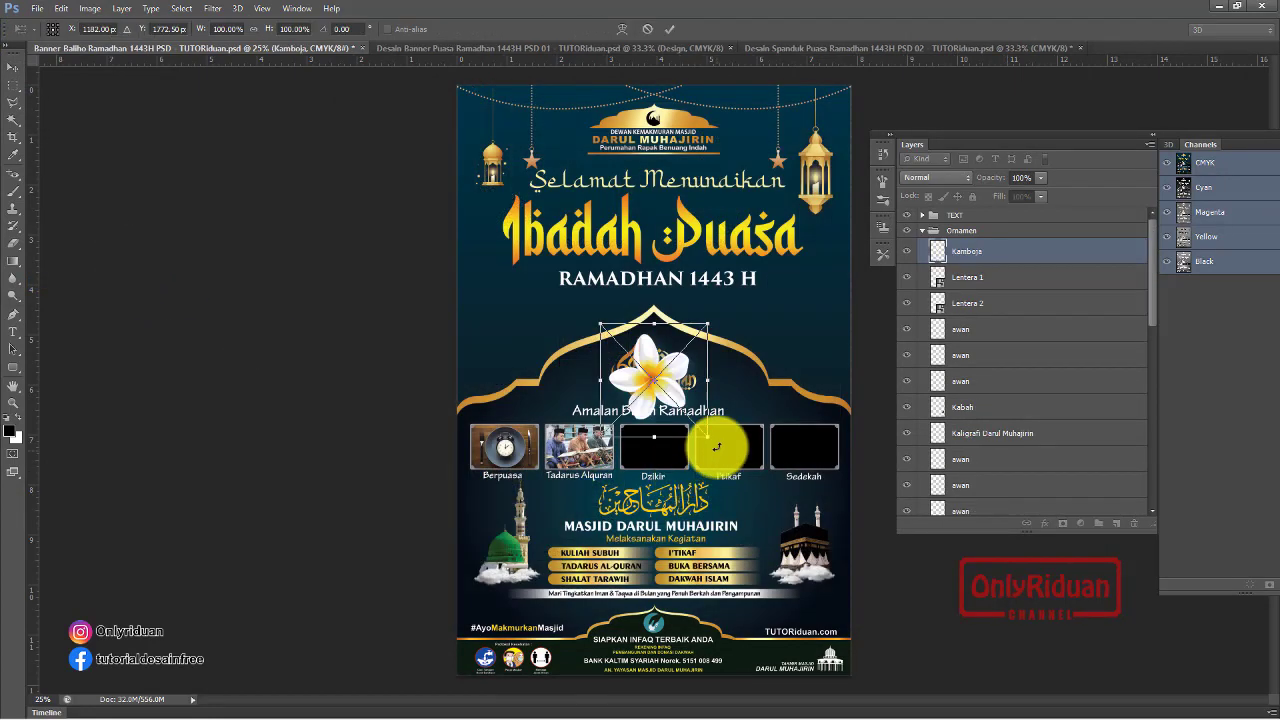
{"action": "mouse_move", "coordinate": [708, 437]}
{"action": "left_mouse_down"}
{"action": "mouse_move", "coordinate": [660, 374]}
{"action": "mouse_move", "coordinate": [806, 380]}
{"action": "left_mouse_up"}
{"action": "key", "text": "Return"}
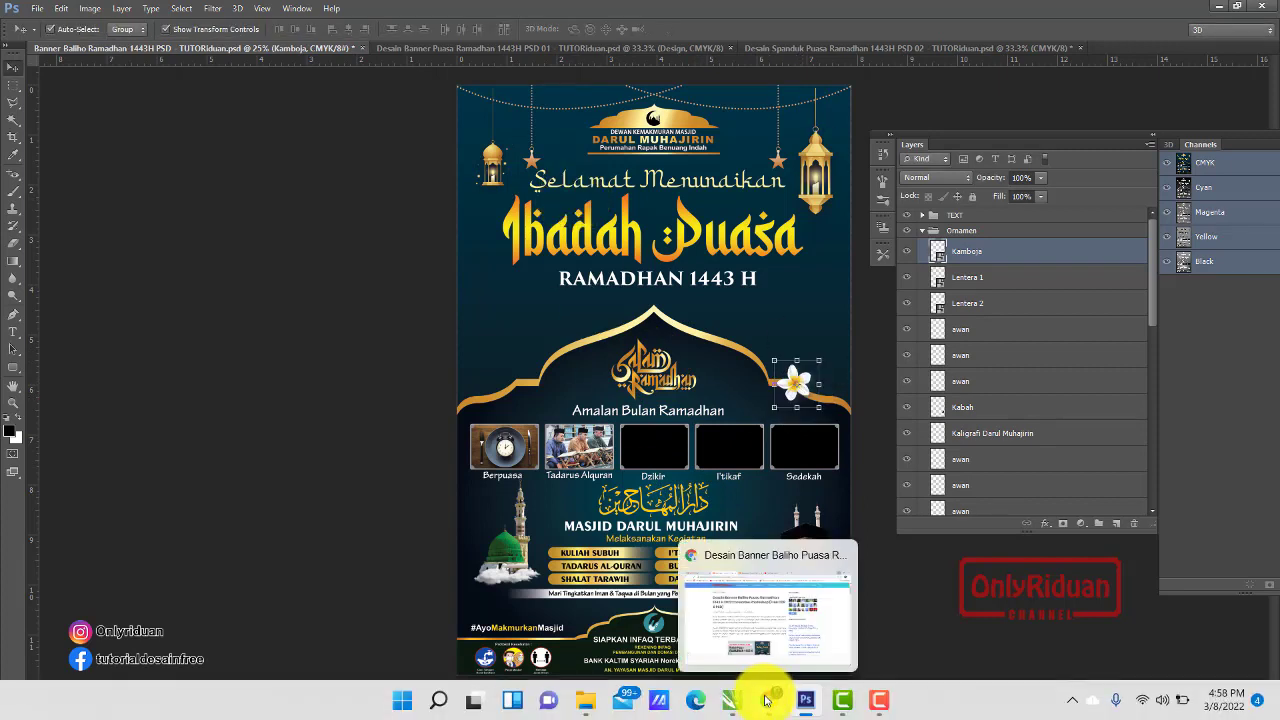
{"action": "mouse_move", "coordinate": [732, 700]}
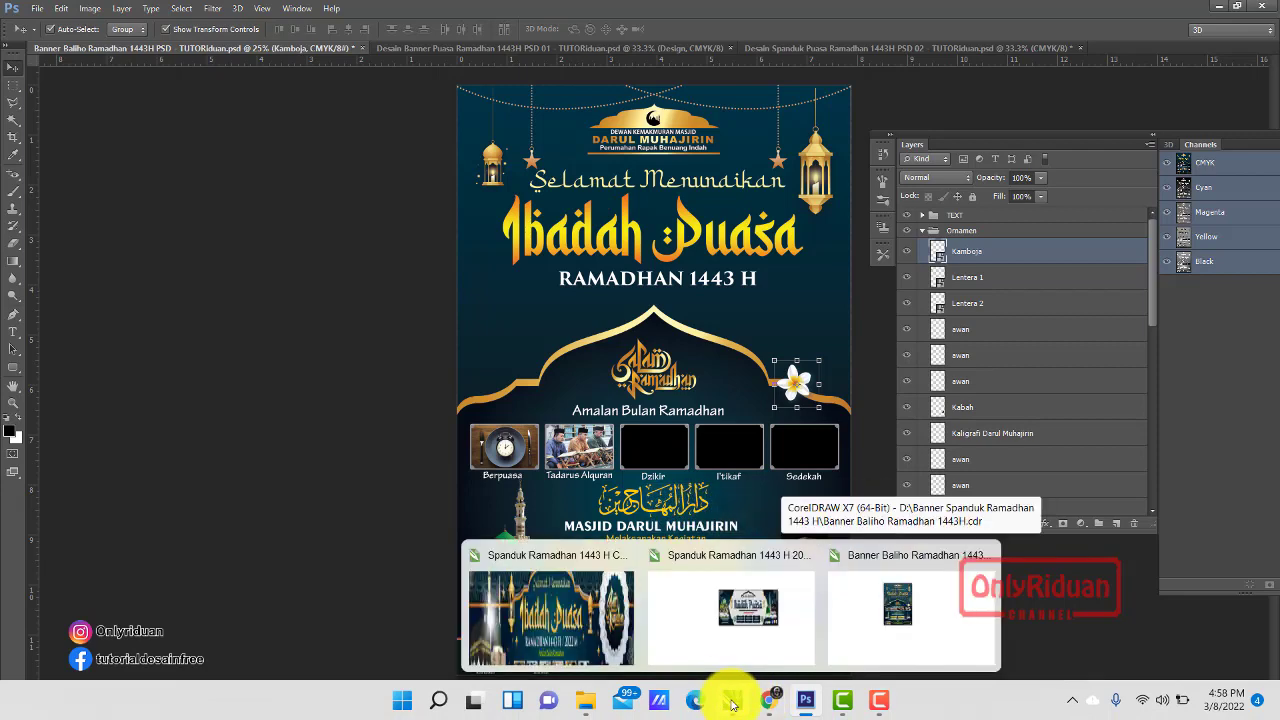
Bring CorelDRAW forward on the Spanduk Ramadhan 1443 H CDR tab with the 40 × 10 cm banner
{"action": "left_click", "coordinate": [900, 640]}
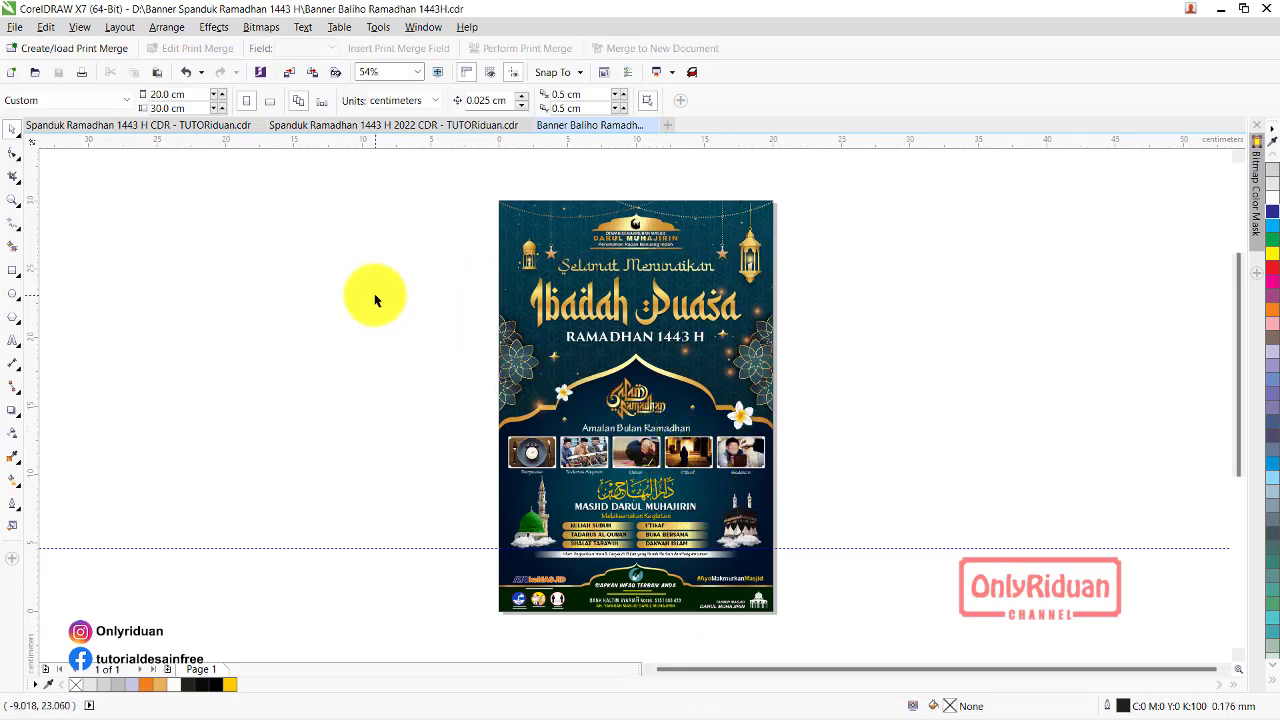
{"action": "left_click", "coordinate": [171, 127]}
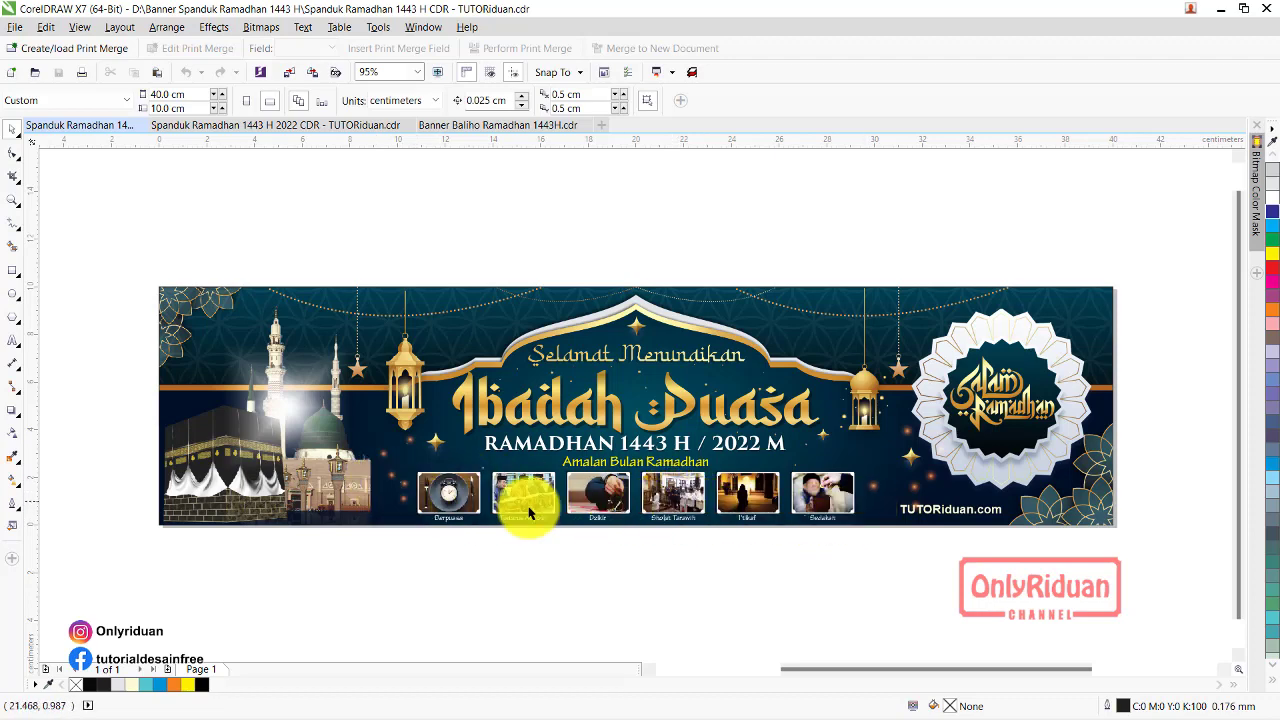
Open Desain Banner Puasa Ramadhan 1443H CDR 01 from the Spanduk > File > CDR folder
{"action": "left_click", "coordinate": [585, 705]}
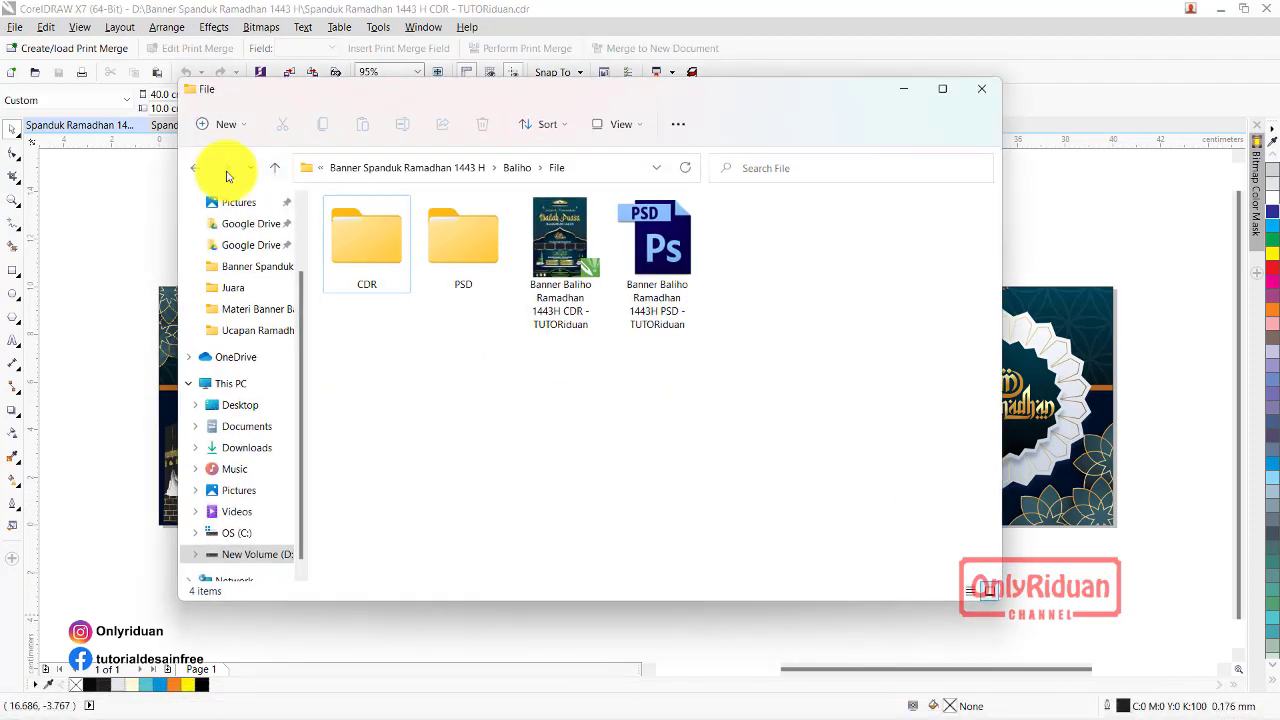
{"action": "left_click", "coordinate": [193, 168]}
{"action": "left_click", "coordinate": [193, 170]}
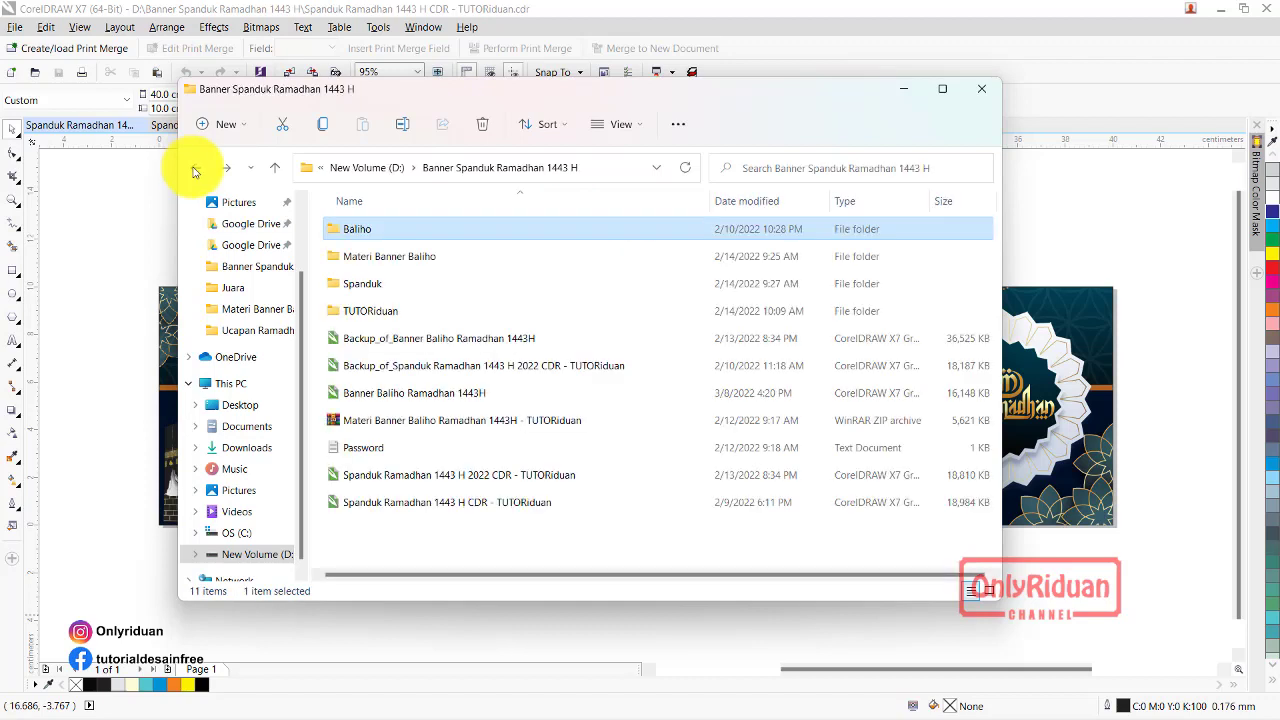
{"action": "double_click", "coordinate": [343, 285]}
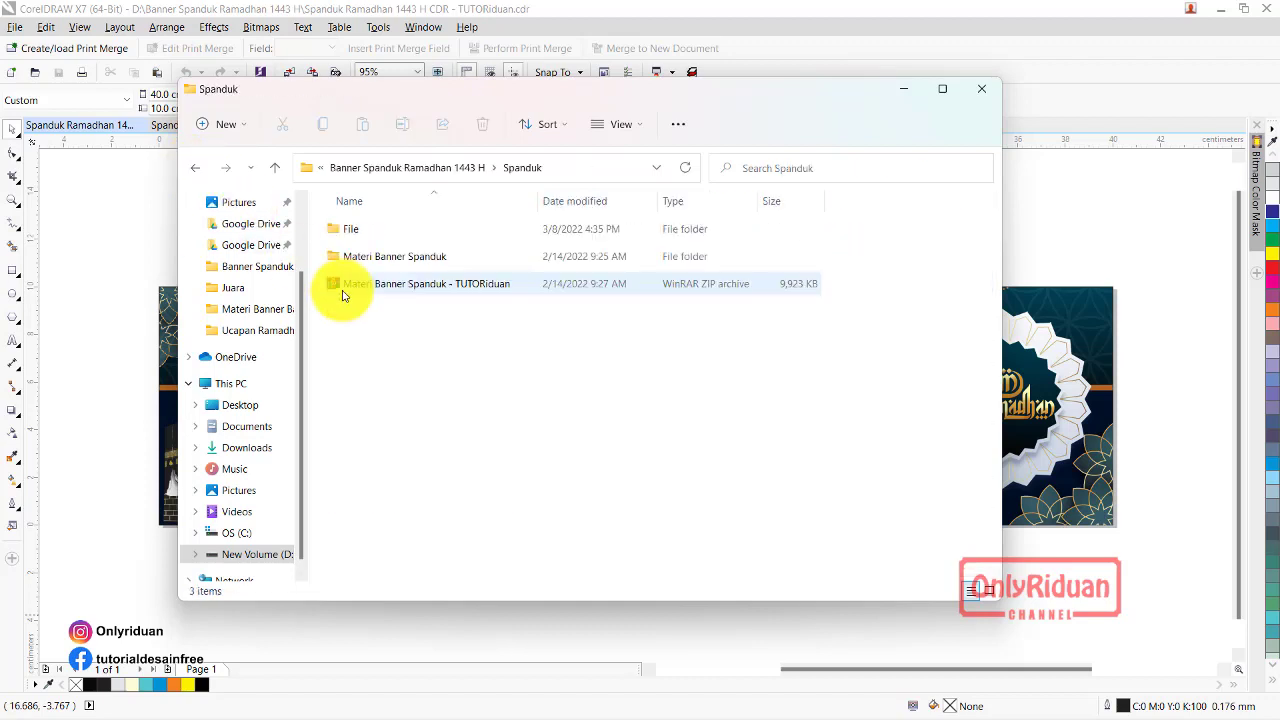
{"action": "double_click", "coordinate": [351, 229]}
{"action": "double_click", "coordinate": [360, 270]}
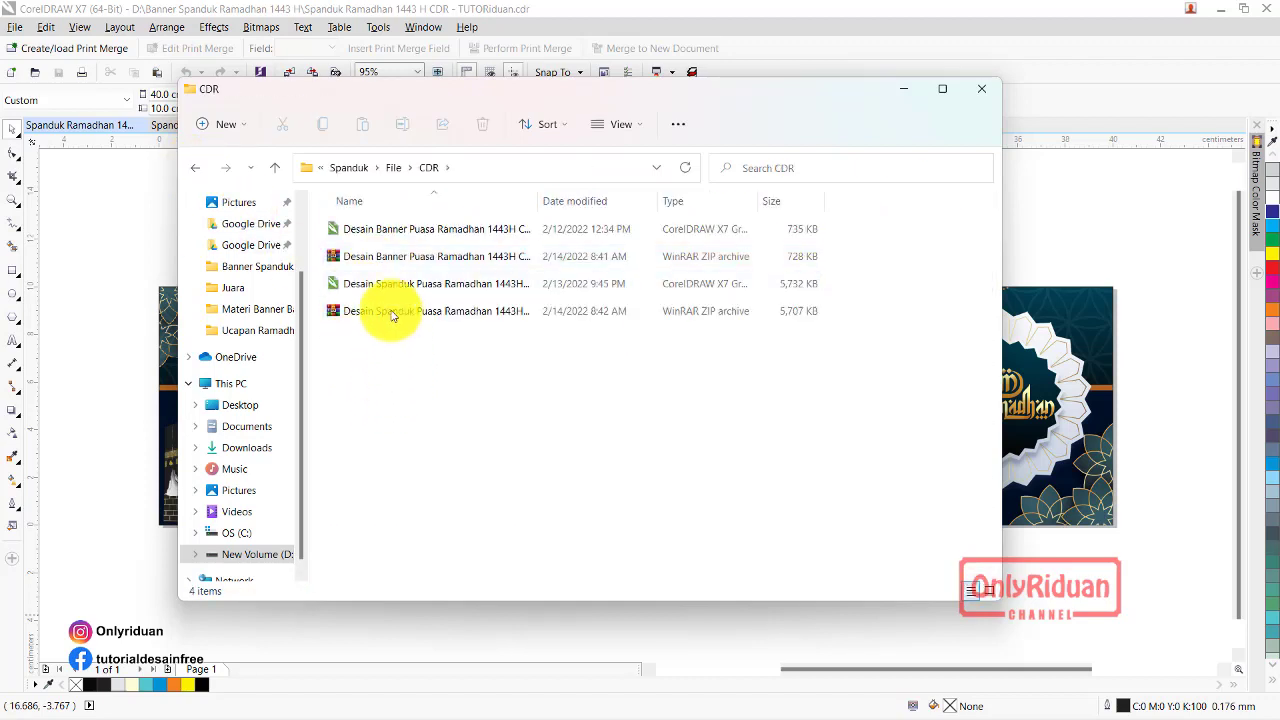
{"action": "double_click", "coordinate": [366, 229]}
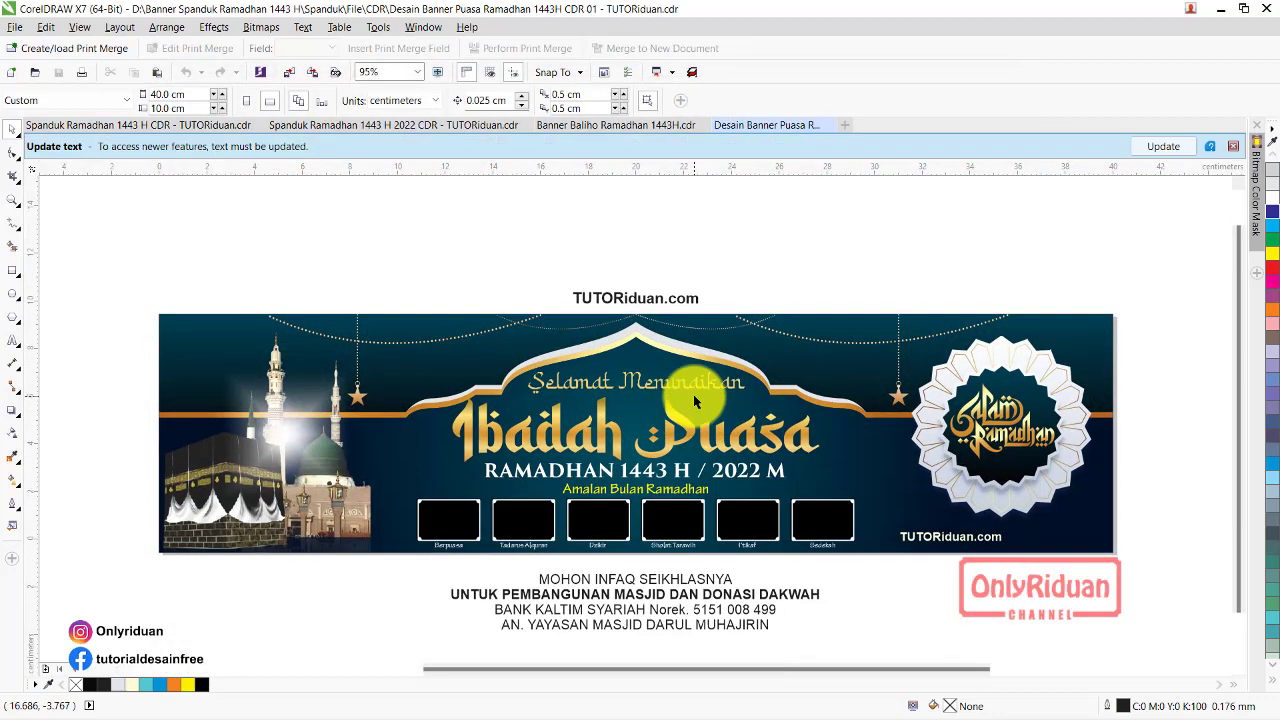
Dismiss the update notice and delete the four-line donation text below the banner
{"action": "left_click", "coordinate": [1233, 144]}
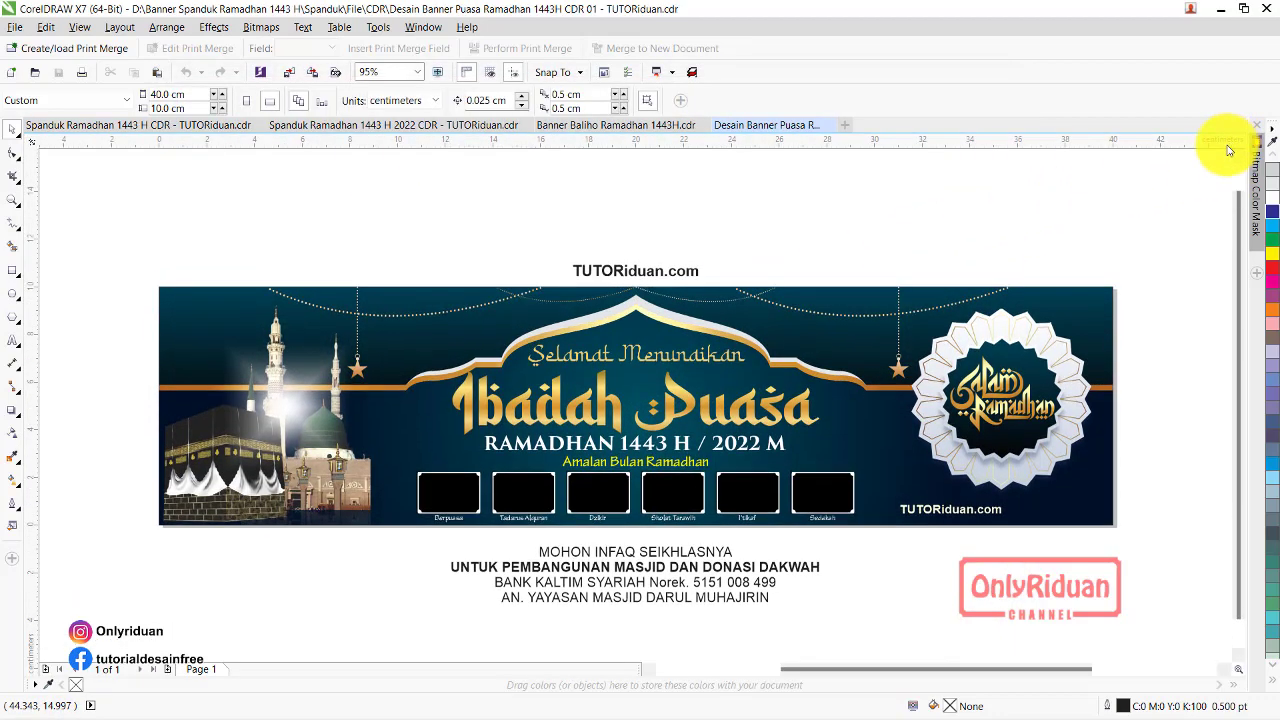
{"action": "left_click", "coordinate": [626, 578]}
{"action": "left_click", "coordinate": [879, 608]}
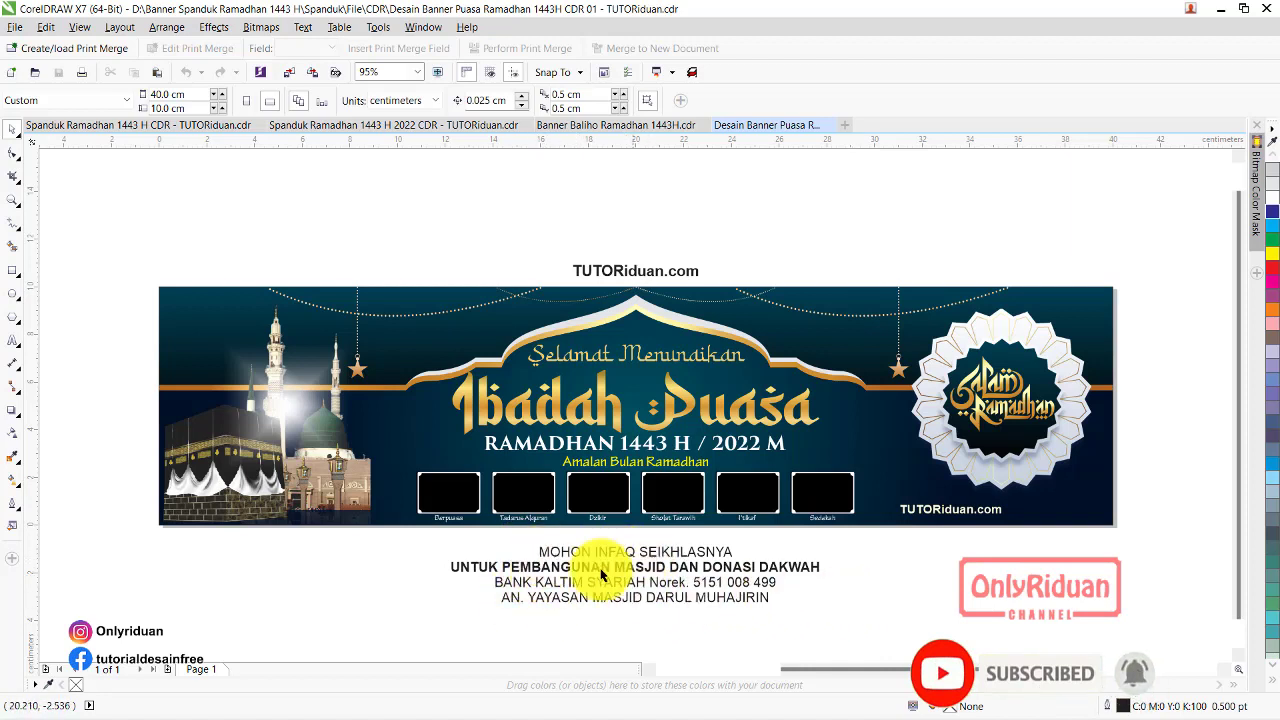
{"action": "left_click", "coordinate": [651, 567]}
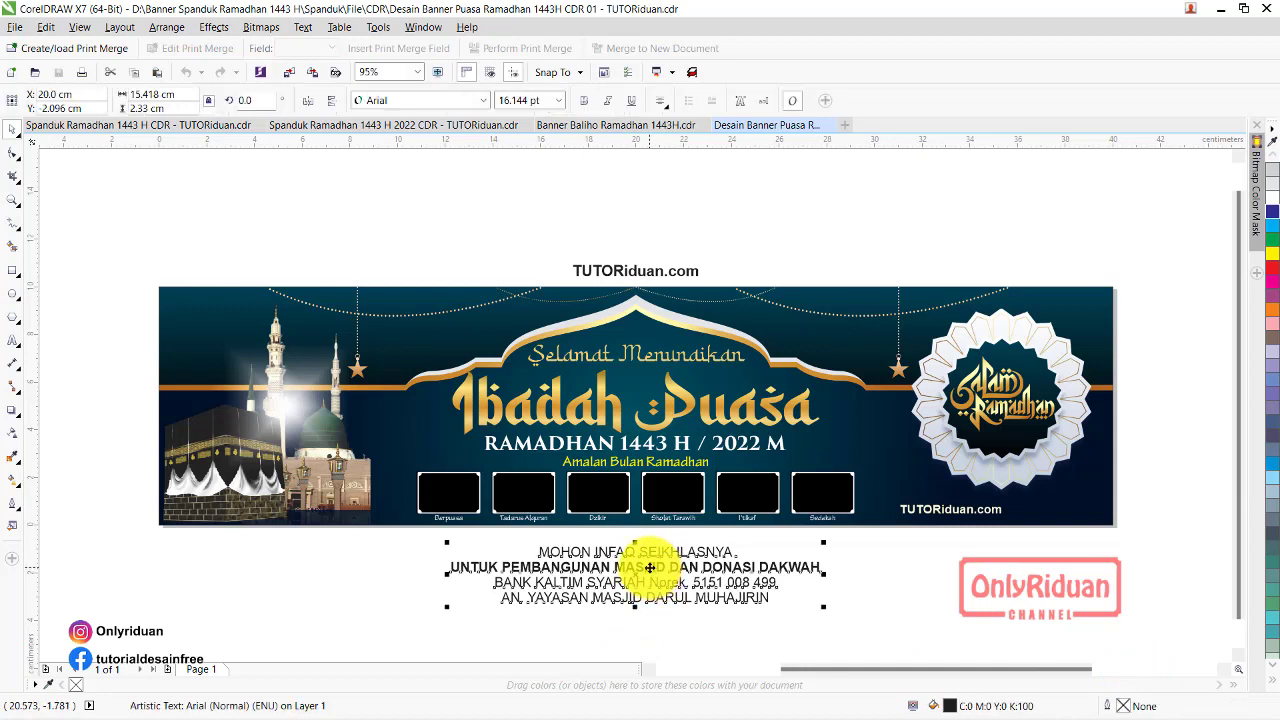
{"action": "key", "text": "Delete"}
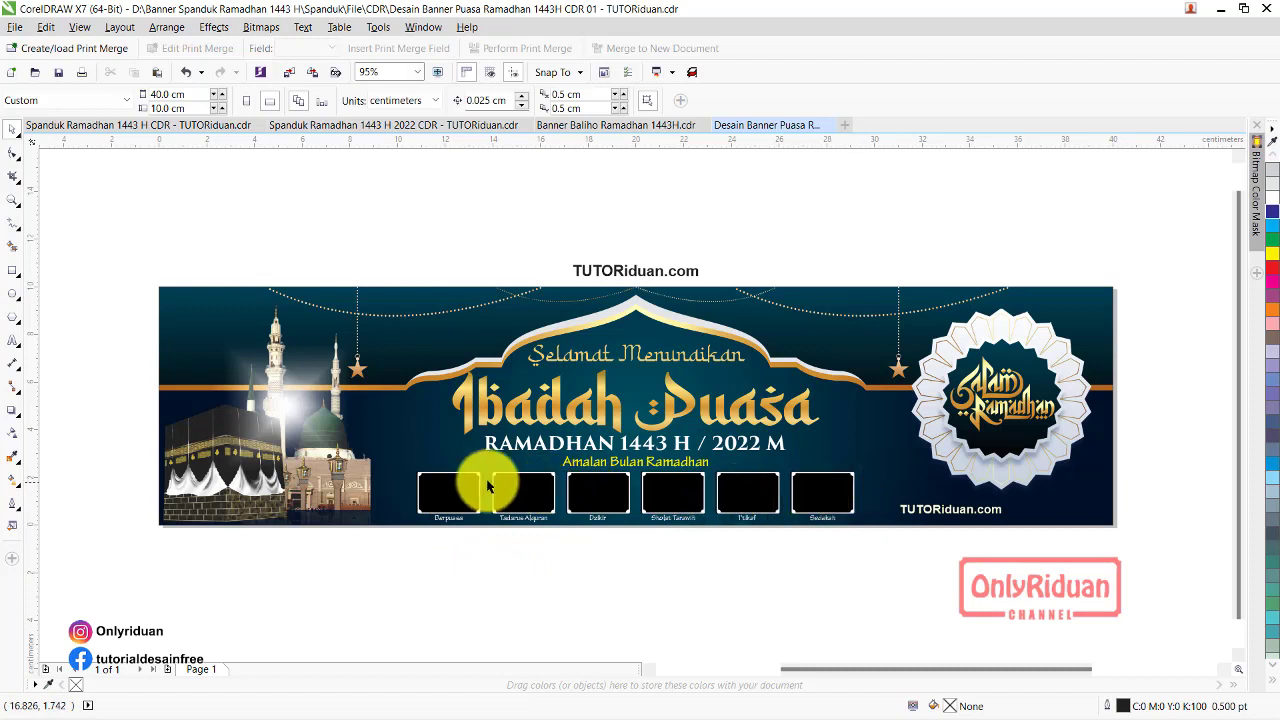
{"action": "left_click_drag", "start_coordinate": [1237, 485], "coordinate": [1234, 514]}
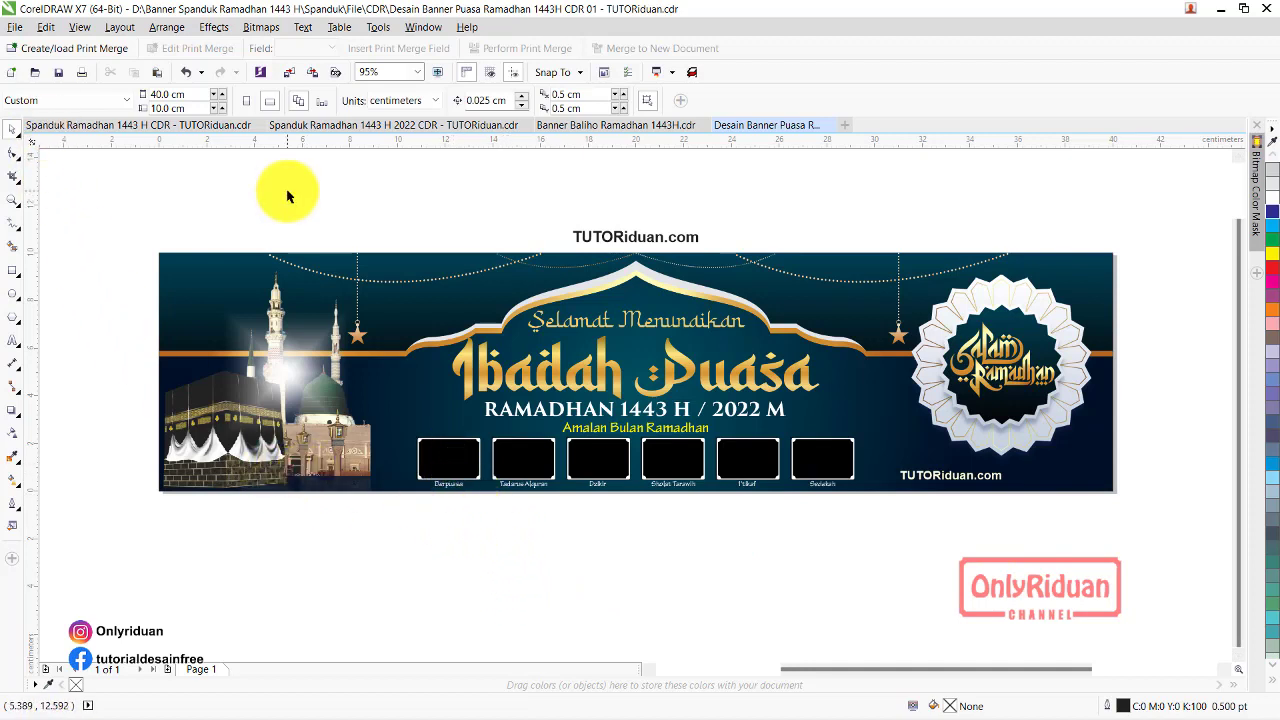
Import the Berpuasa photo and place it small below the banner
{"action": "left_click", "coordinate": [16, 28]}
{"action": "left_click", "coordinate": [57, 262]}
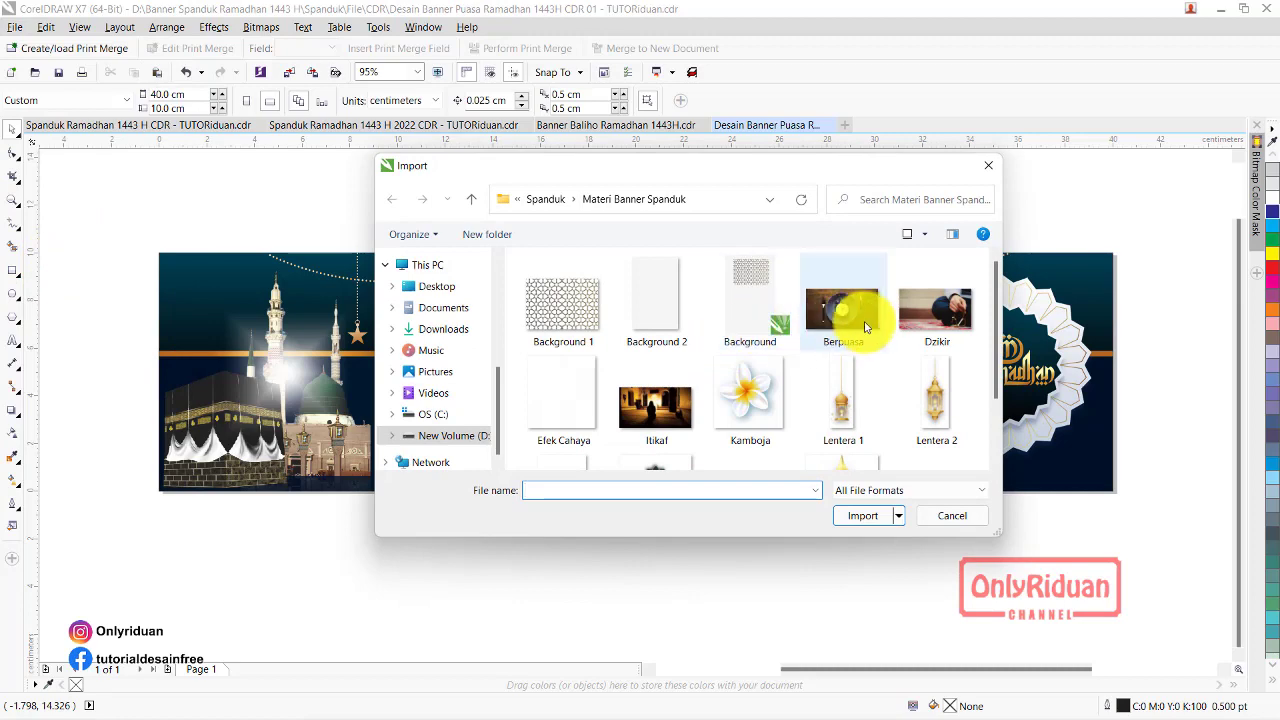
{"action": "left_click", "coordinate": [843, 305]}
{"action": "left_click", "coordinate": [863, 515]}
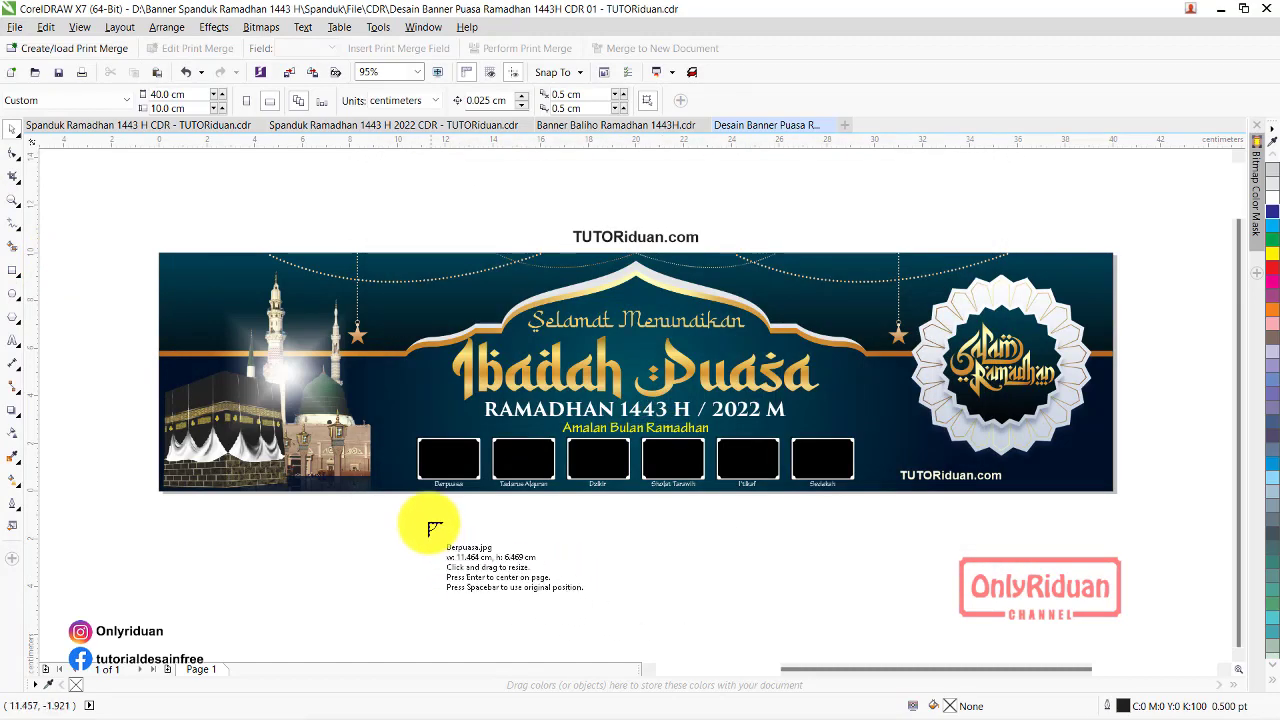
{"action": "left_click_drag", "start_coordinate": [414, 502], "coordinate": [484, 541]}
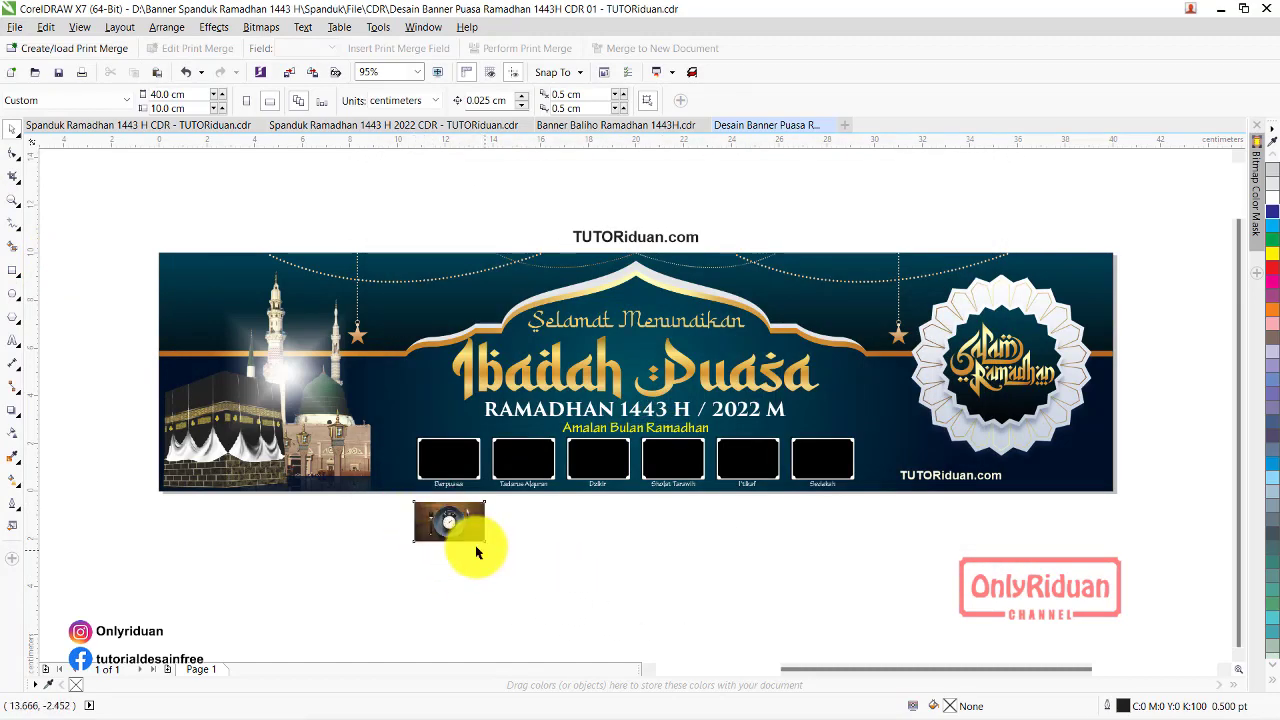
PowerClip the Berpuasa photo inside the first black frame
{"action": "right_click", "coordinate": [461, 527]}
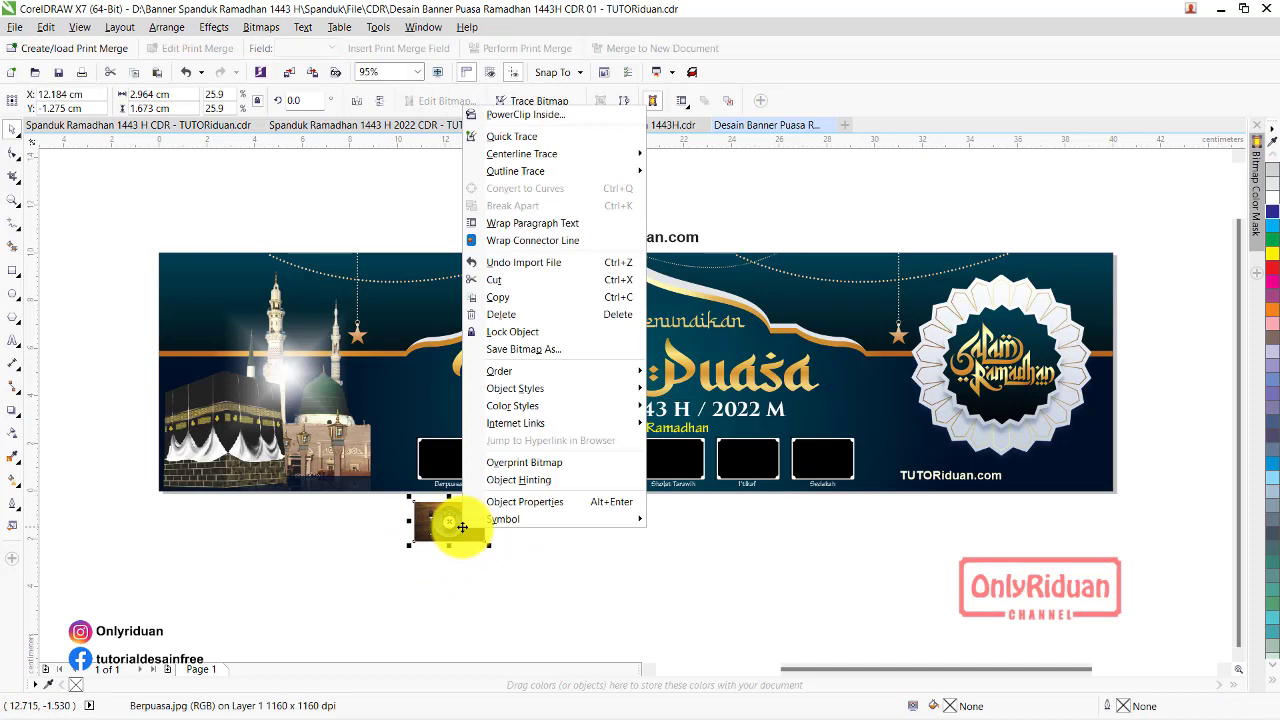
{"action": "left_click", "coordinate": [519, 116]}
{"action": "left_click", "coordinate": [447, 455]}
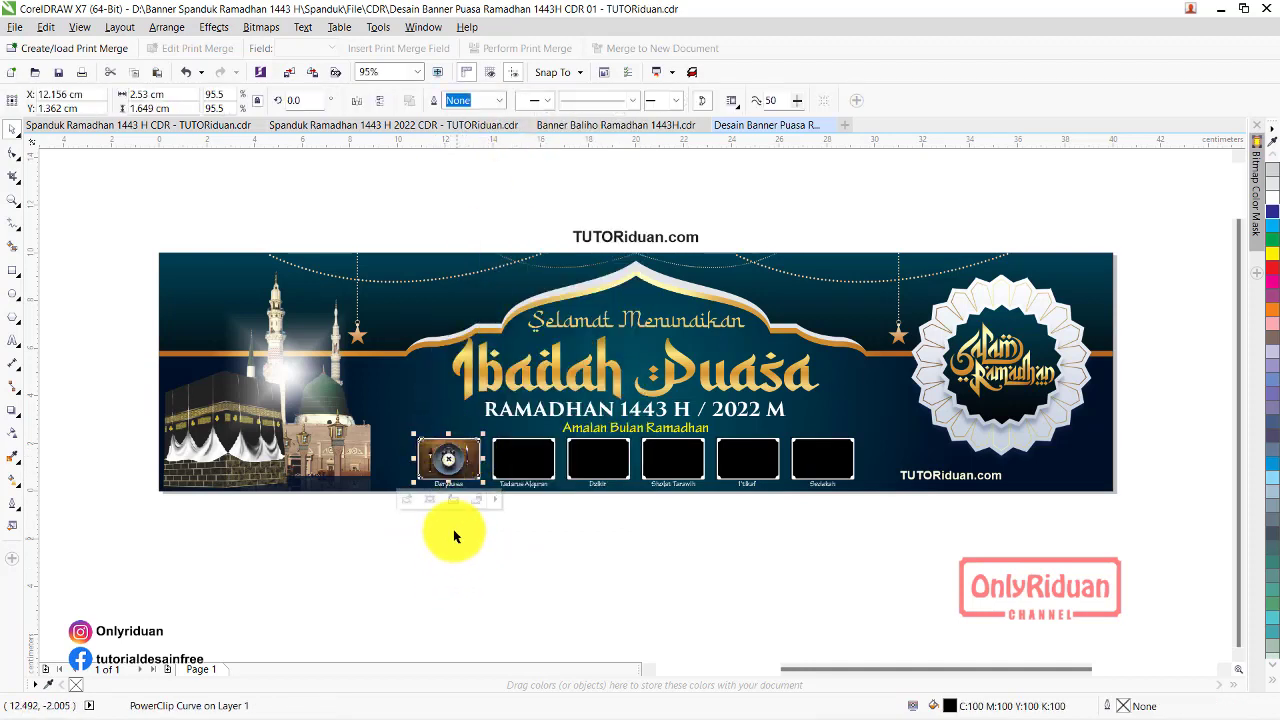
{"action": "left_click", "coordinate": [520, 549]}
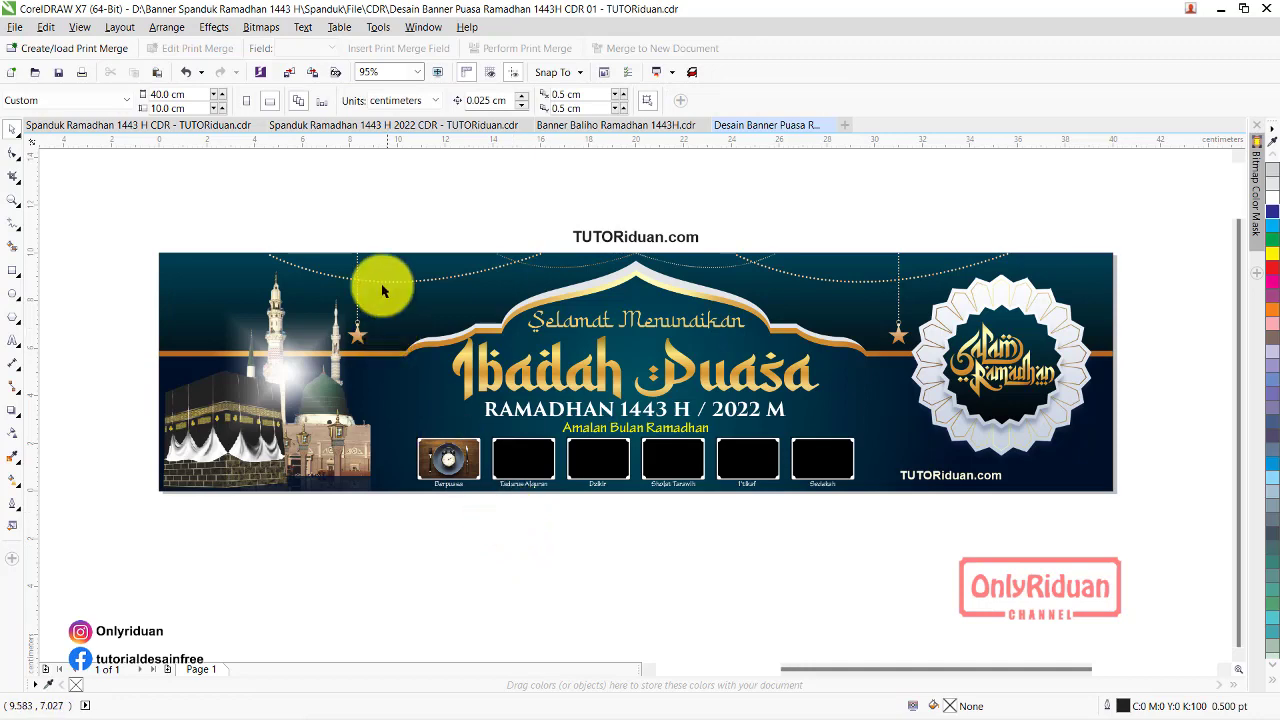
{"action": "left_click", "coordinate": [379, 31]}
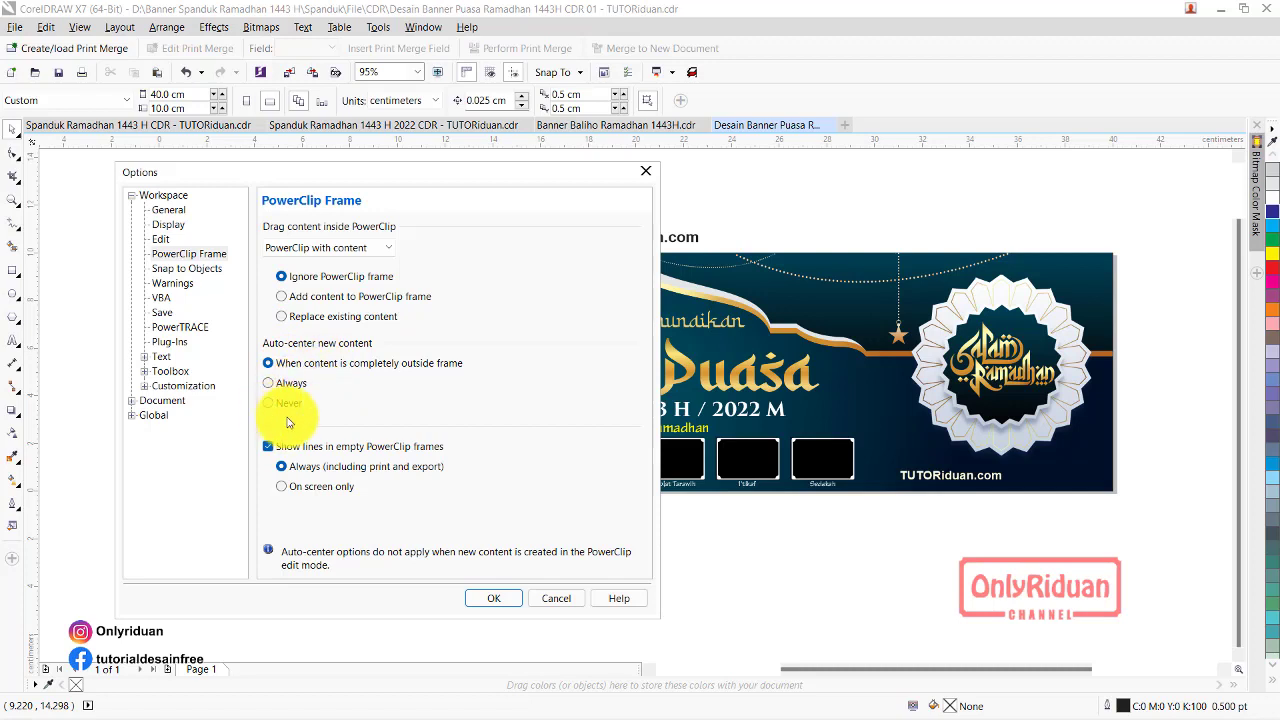
{"action": "left_click", "coordinate": [132, 198]}
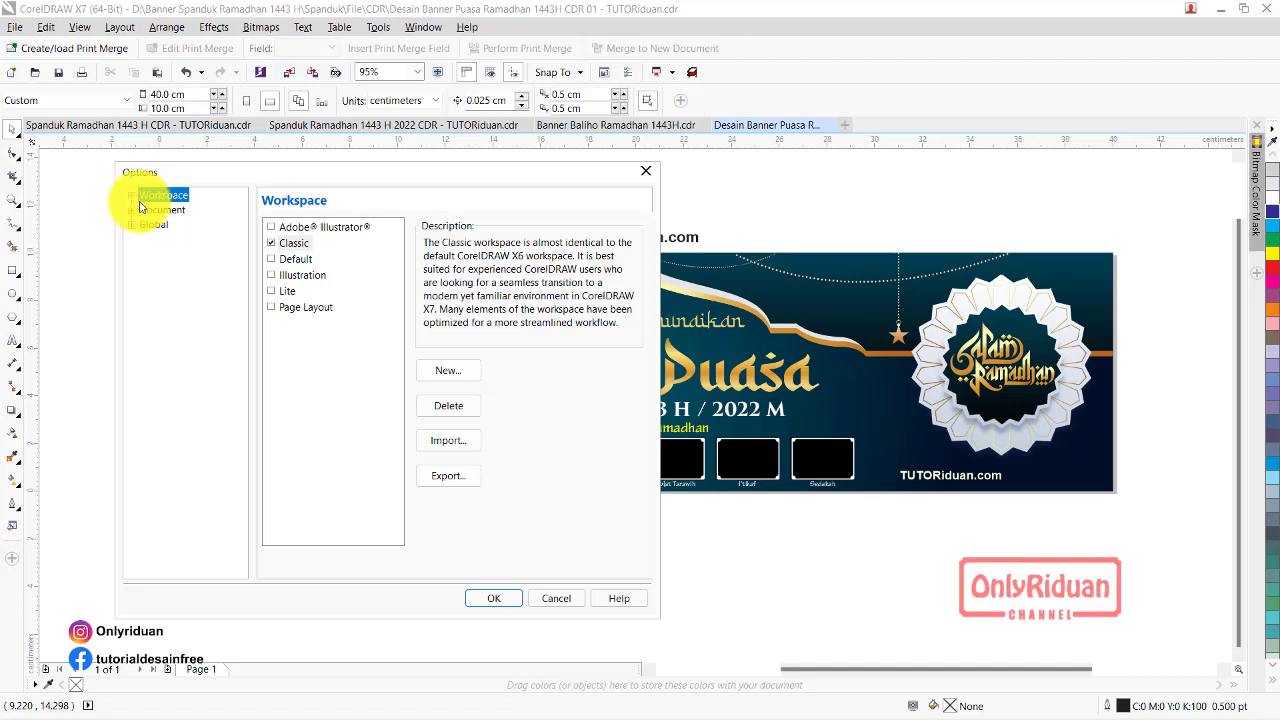
{"action": "left_click", "coordinate": [131, 196]}
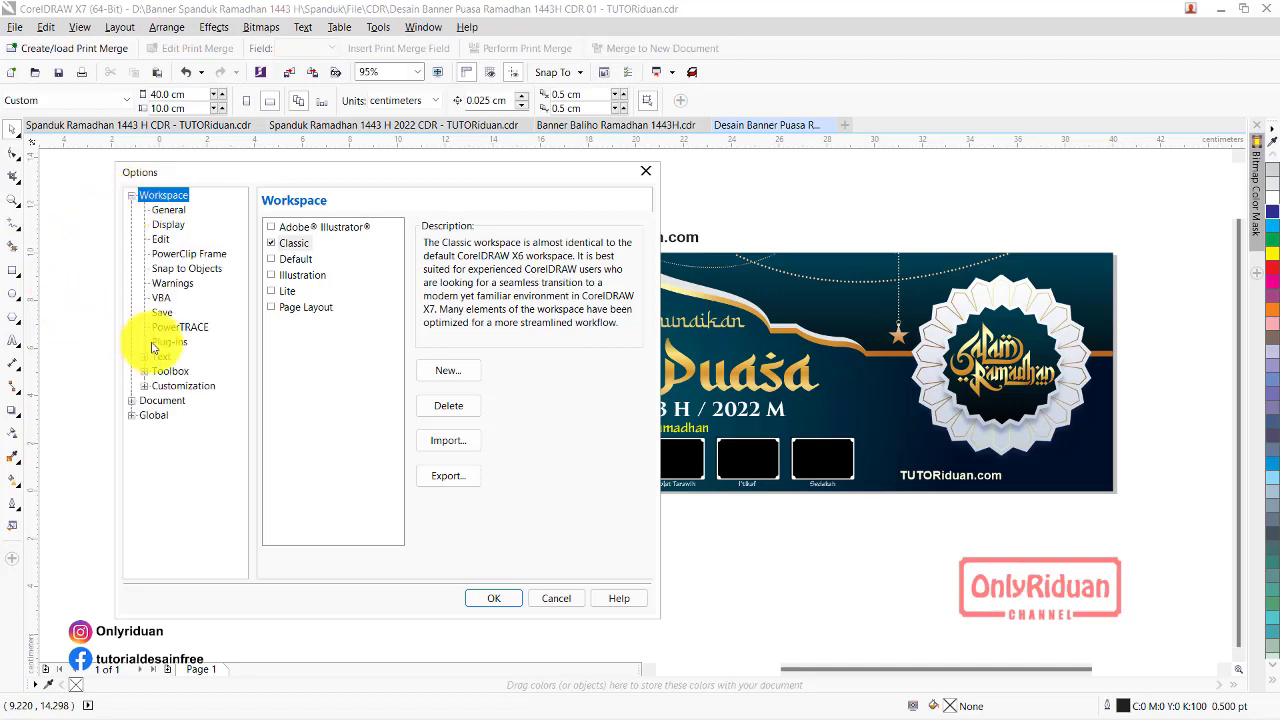
{"action": "left_click", "coordinate": [190, 254]}
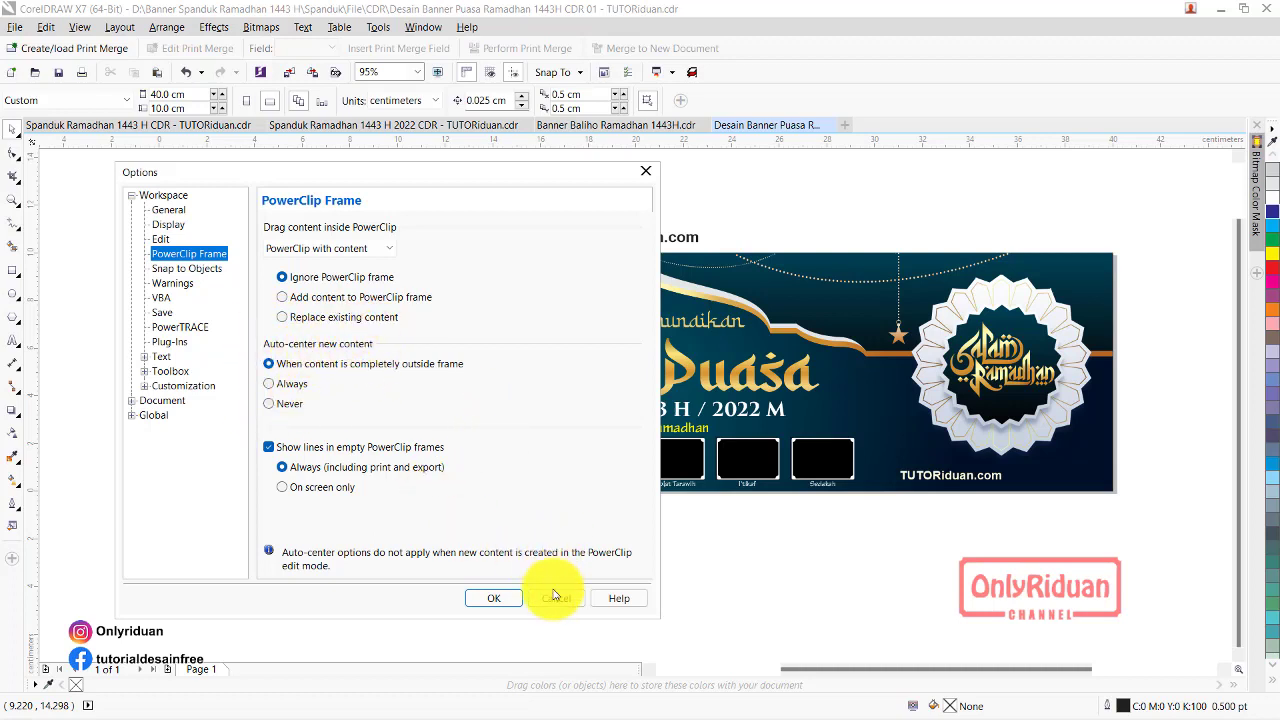
{"action": "left_click", "coordinate": [506, 604]}
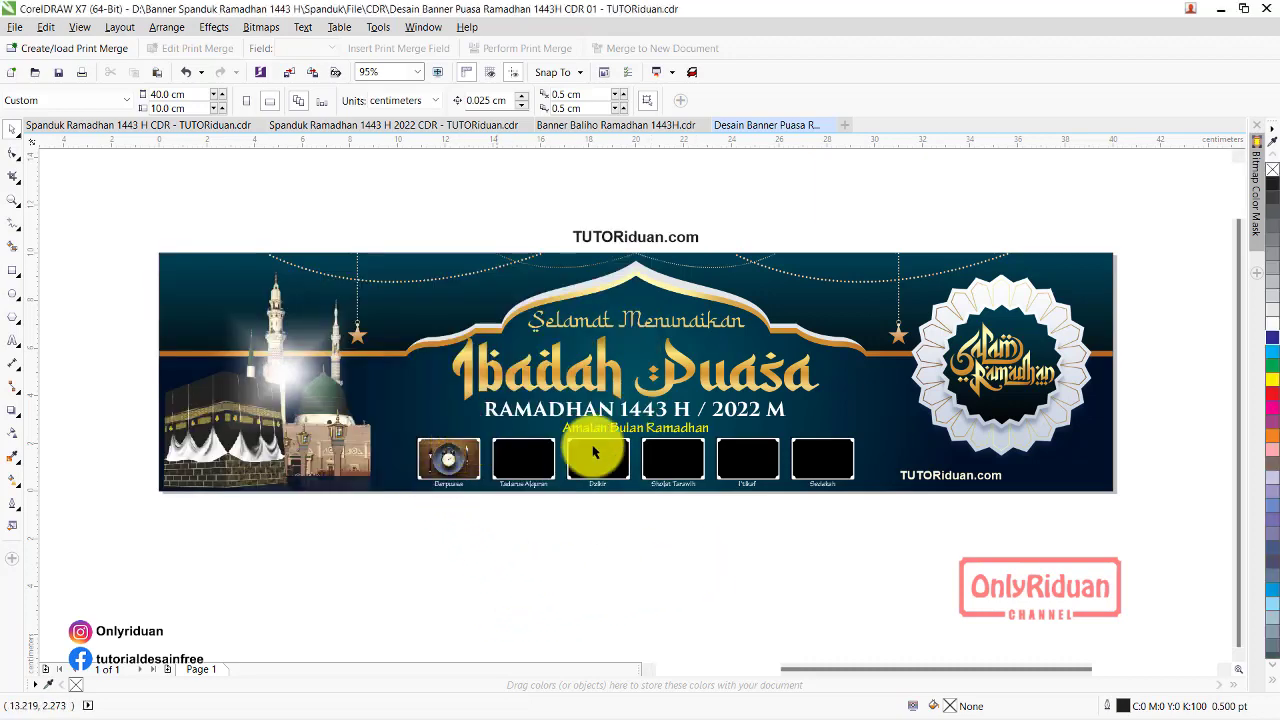
Import the Dzikir, Itikaf, Sedekah and Tadarus photos together
{"action": "left_click", "coordinate": [15, 27]}
{"action": "left_click", "coordinate": [44, 272]}
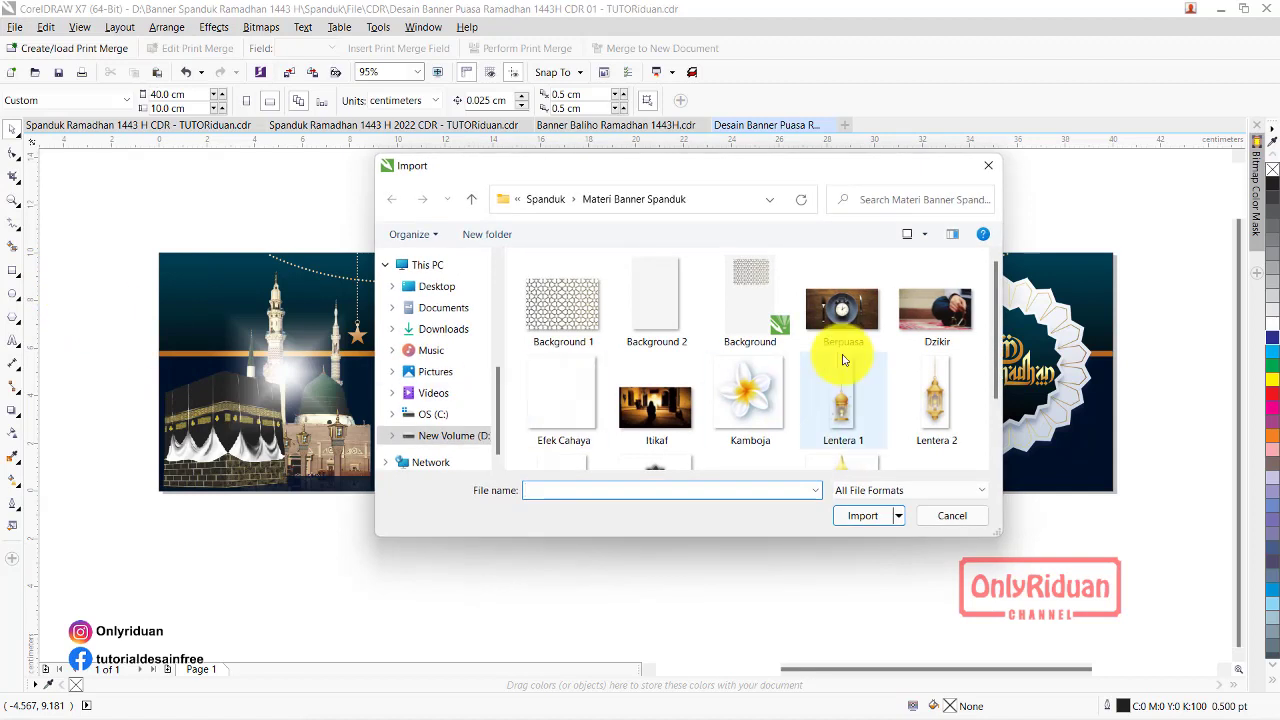
{"action": "left_click", "coordinate": [953, 323]}
{"action": "left_click", "coordinate": [655, 380], "text": "ctrl"}
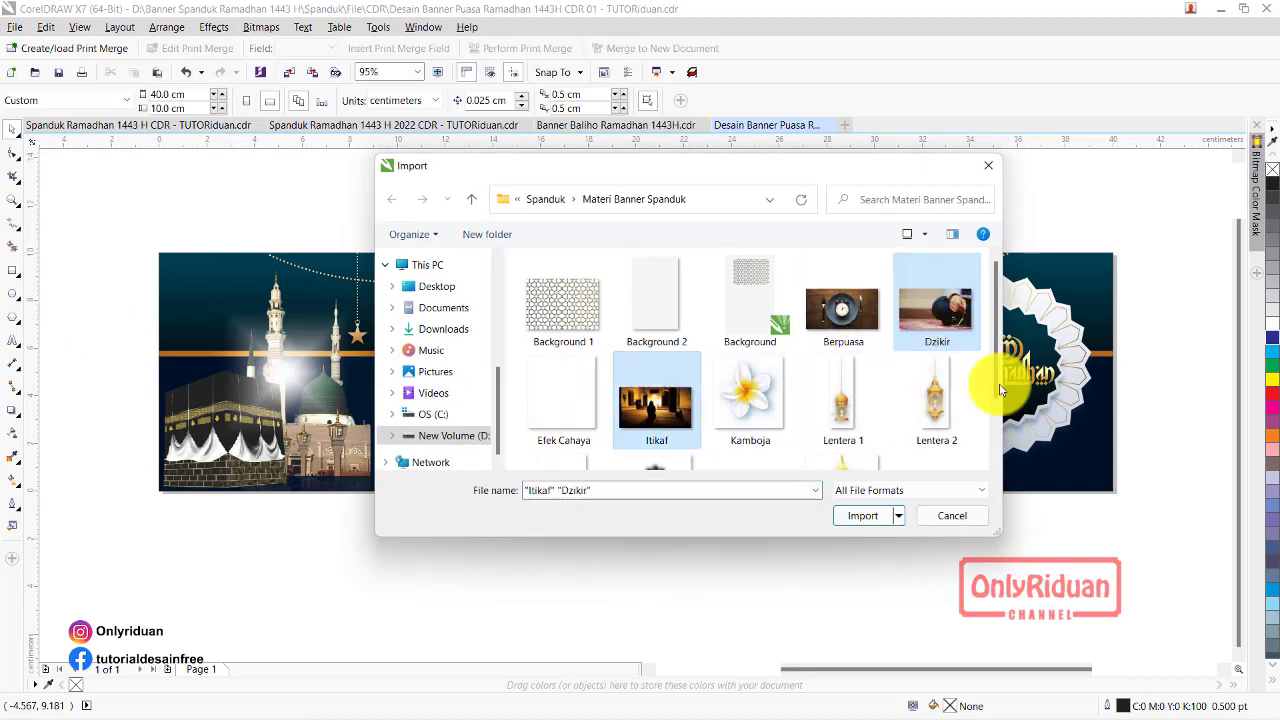
{"action": "left_click_drag", "start_coordinate": [990, 337], "coordinate": [1017, 428]}
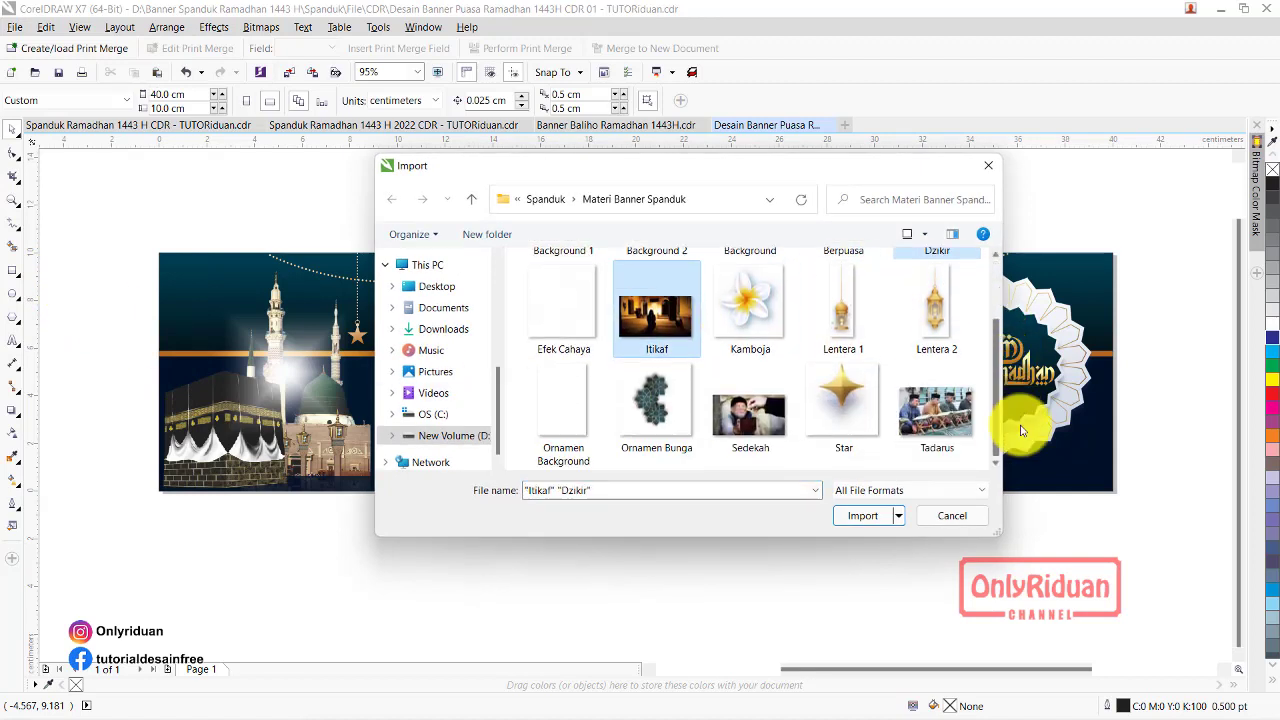
{"action": "left_click", "coordinate": [750, 430], "text": "ctrl"}
{"action": "left_click", "coordinate": [934, 425], "text": "ctrl"}
{"action": "left_click", "coordinate": [848, 517]}
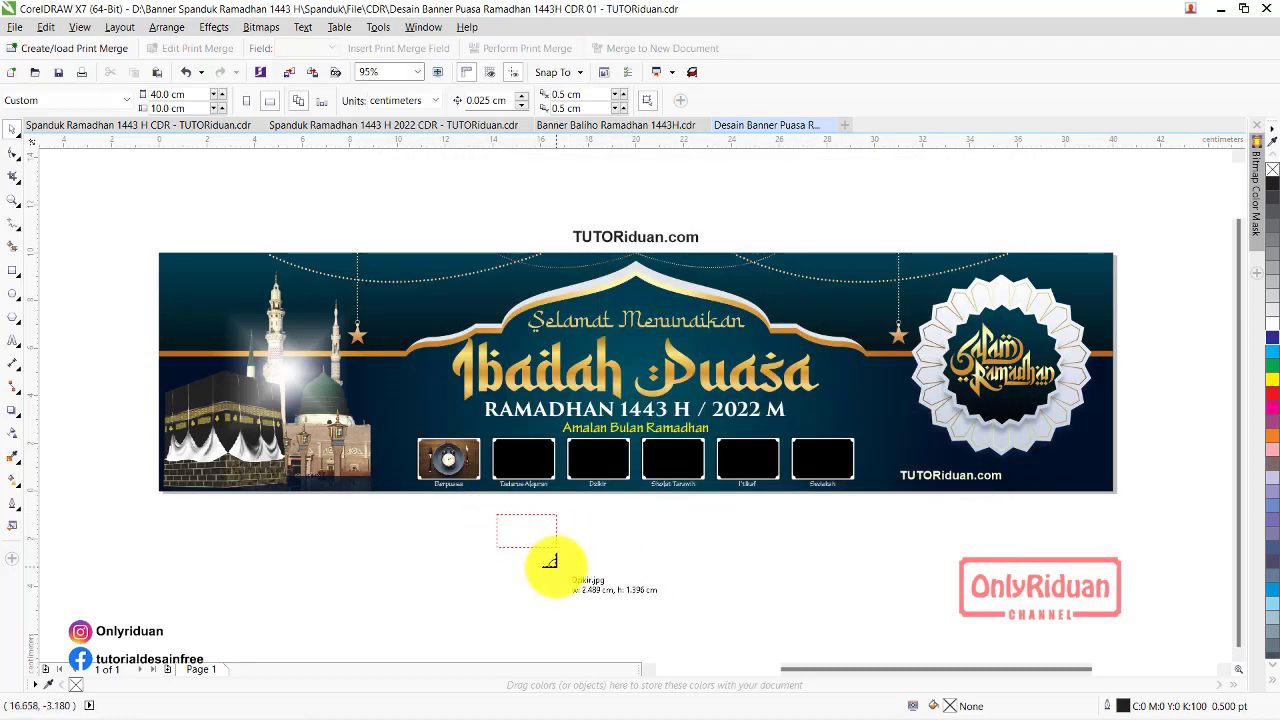
Place Dzikir, Itikaf, Sedekah and Tadarus in a row beneath the banner
{"action": "left_click", "coordinate": [549, 561]}
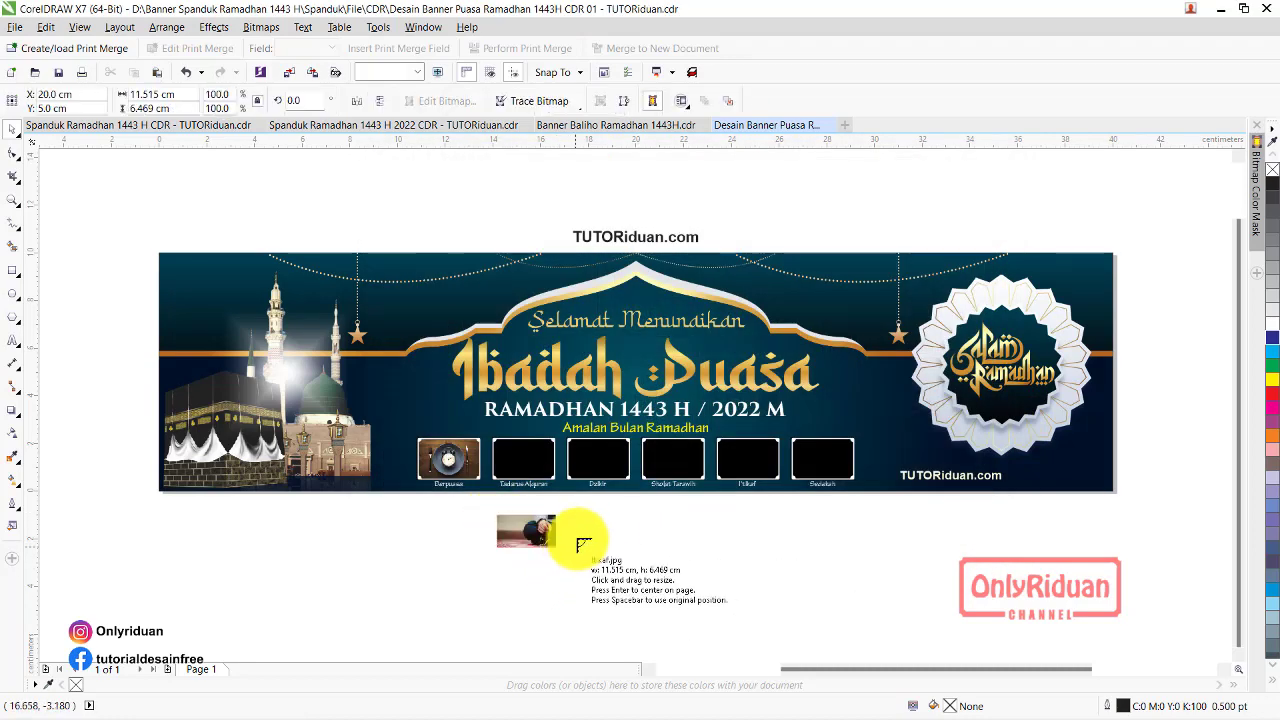
{"action": "left_click", "coordinate": [628, 548]}
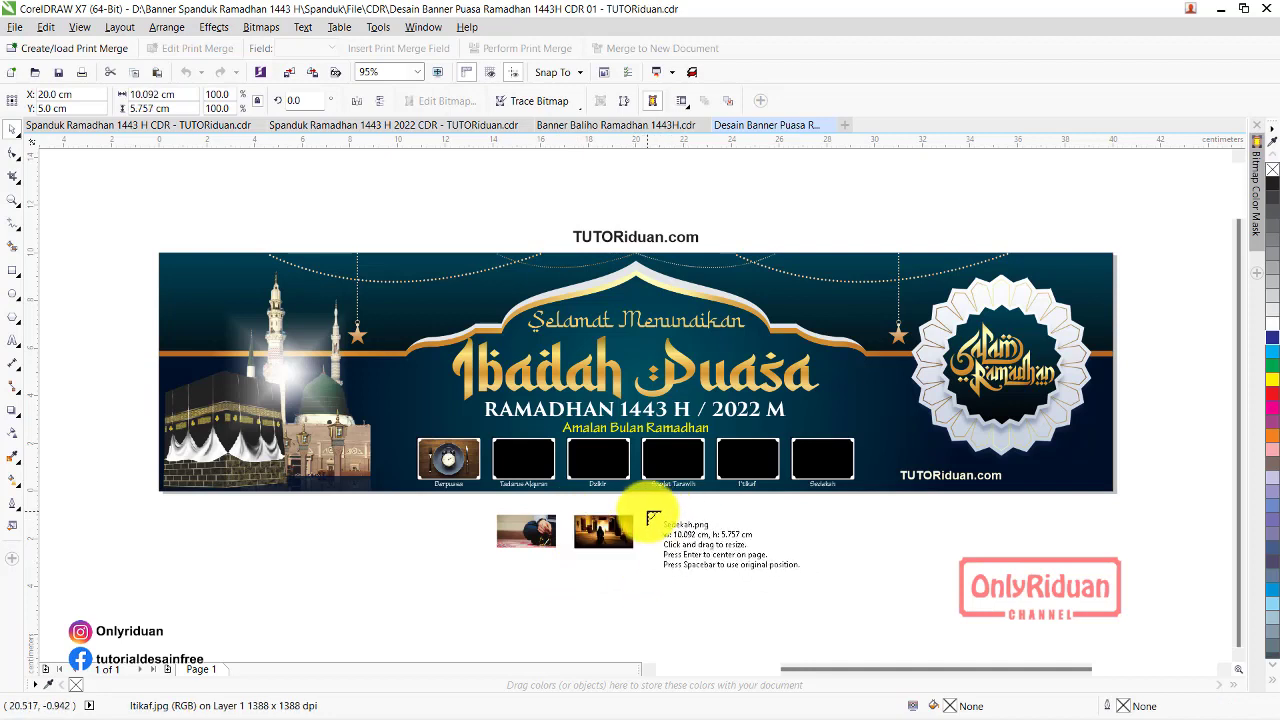
{"action": "left_click", "coordinate": [711, 547]}
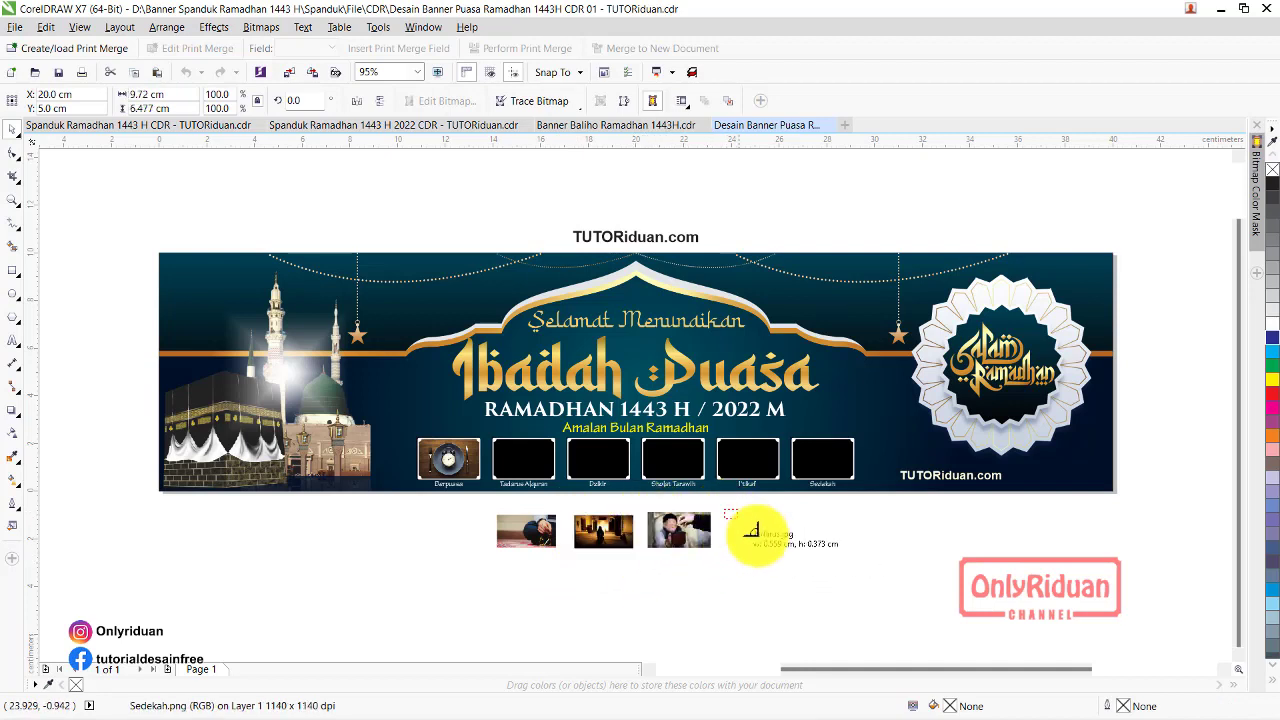
{"action": "left_click", "coordinate": [786, 552]}
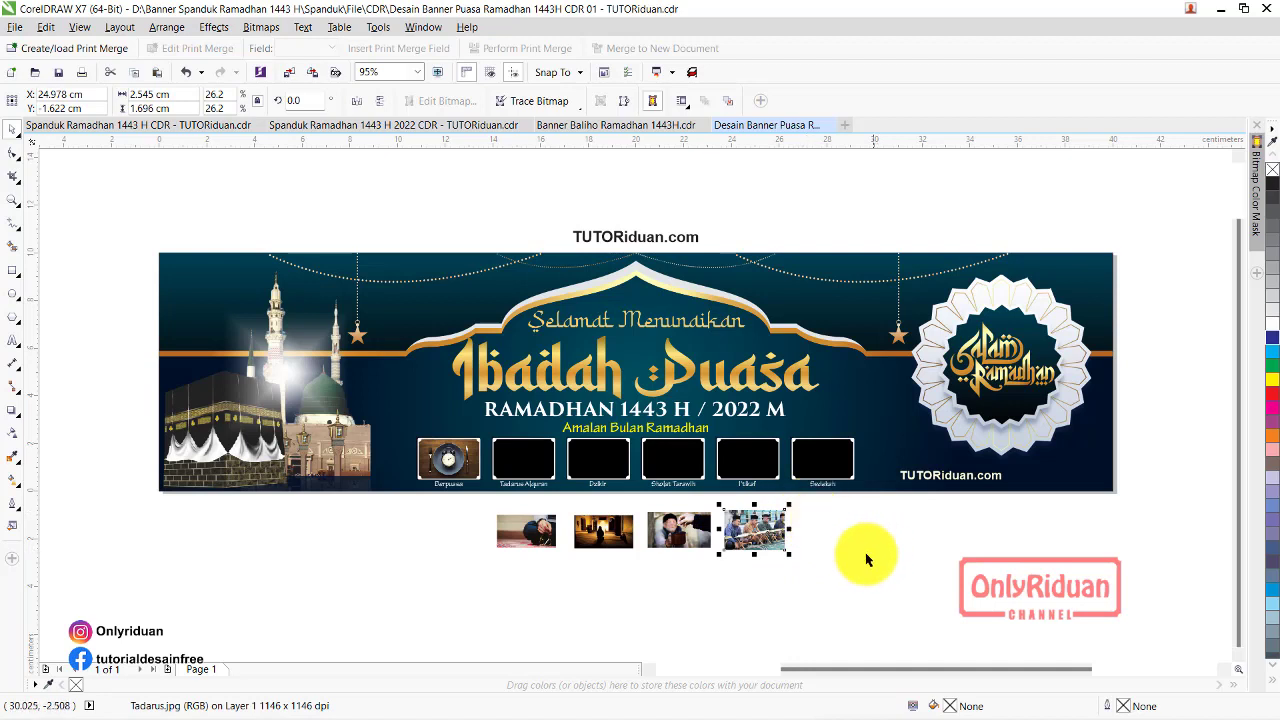
{"action": "right_click", "coordinate": [763, 532]}
PowerClip Tadarus into the second frame and Dzikir into the third frame
{"action": "left_click", "coordinate": [823, 118]}
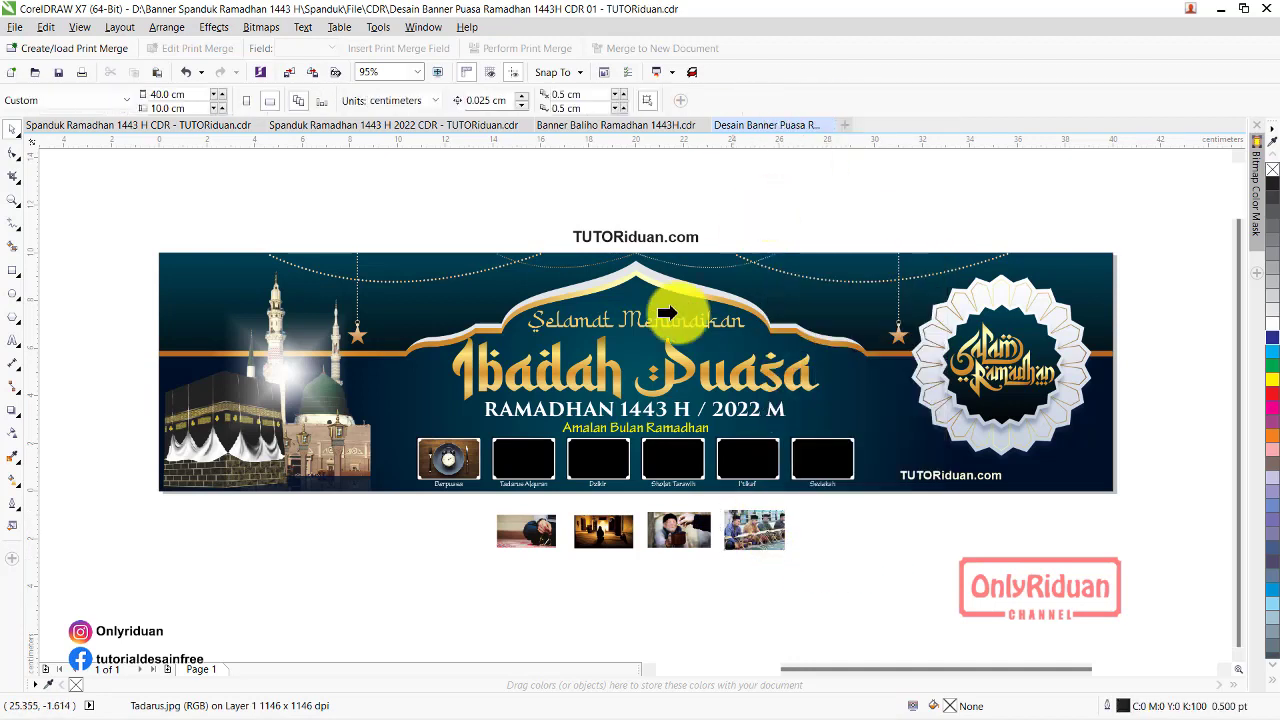
{"action": "left_click_drag", "start_coordinate": [519, 451], "coordinate": [521, 451]}
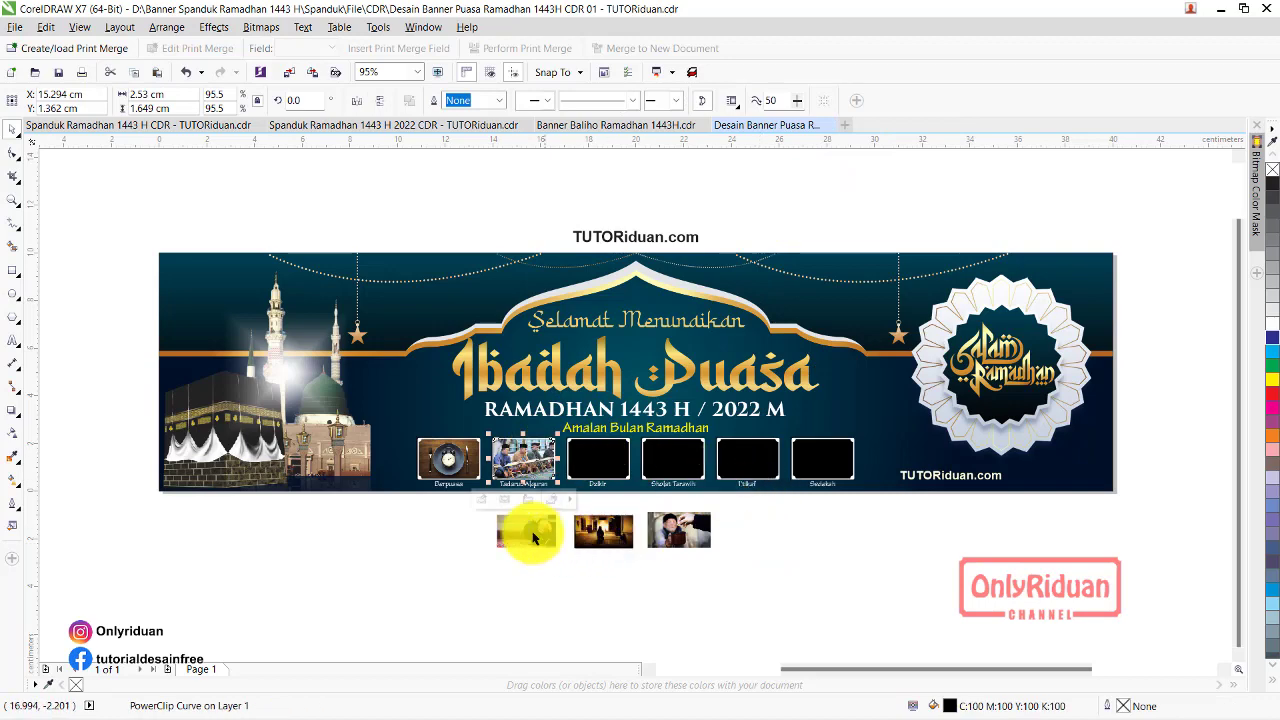
{"action": "left_click", "coordinate": [527, 533]}
{"action": "right_click", "coordinate": [533, 537]}
{"action": "left_click", "coordinate": [582, 118]}
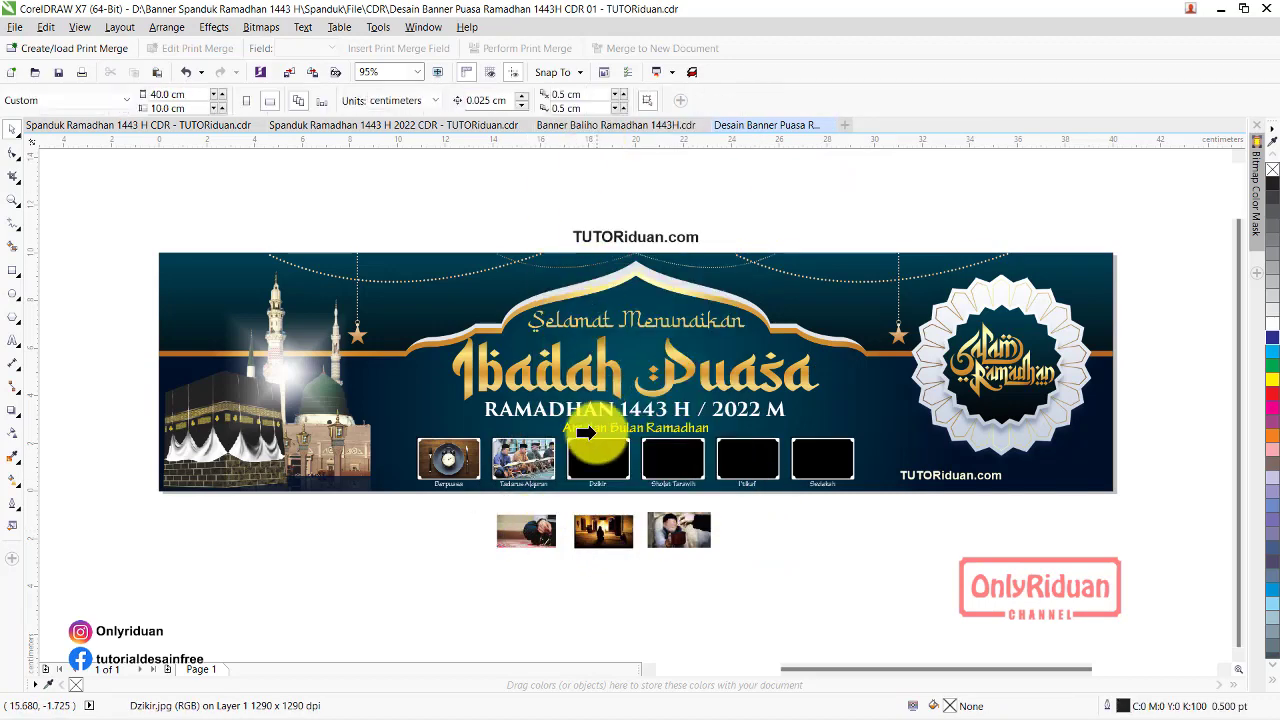
{"action": "left_click", "coordinate": [593, 455]}
PowerClip Sedekah into the sixth frame and Itikaf into the fifth frame
{"action": "left_click", "coordinate": [680, 532]}
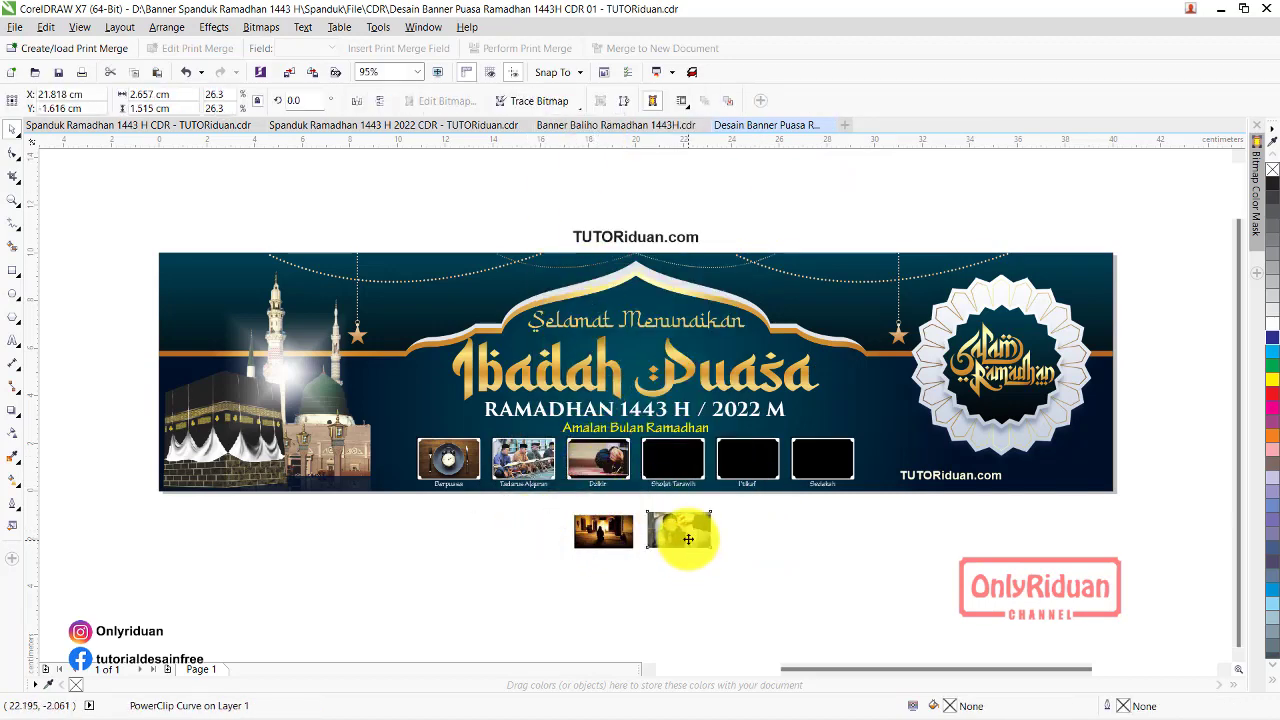
{"action": "right_click", "coordinate": [686, 532]}
{"action": "left_click", "coordinate": [752, 120]}
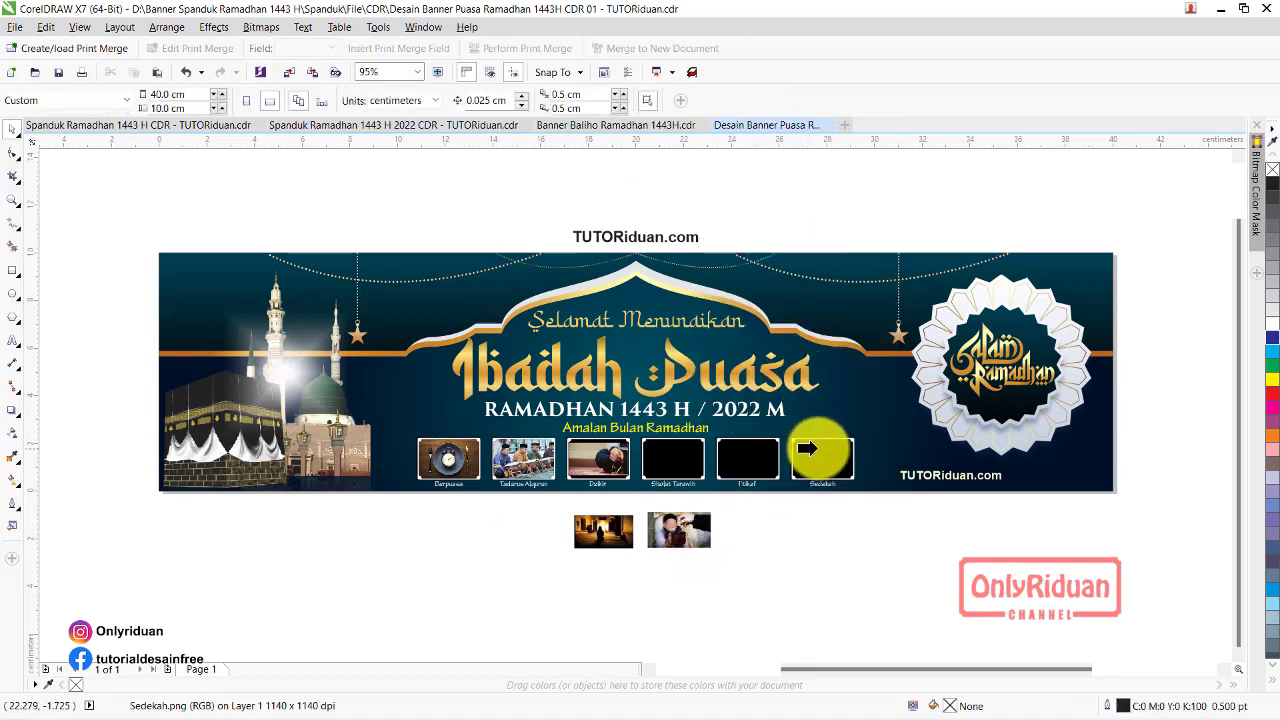
{"action": "left_click", "coordinate": [822, 458]}
{"action": "left_click", "coordinate": [606, 527]}
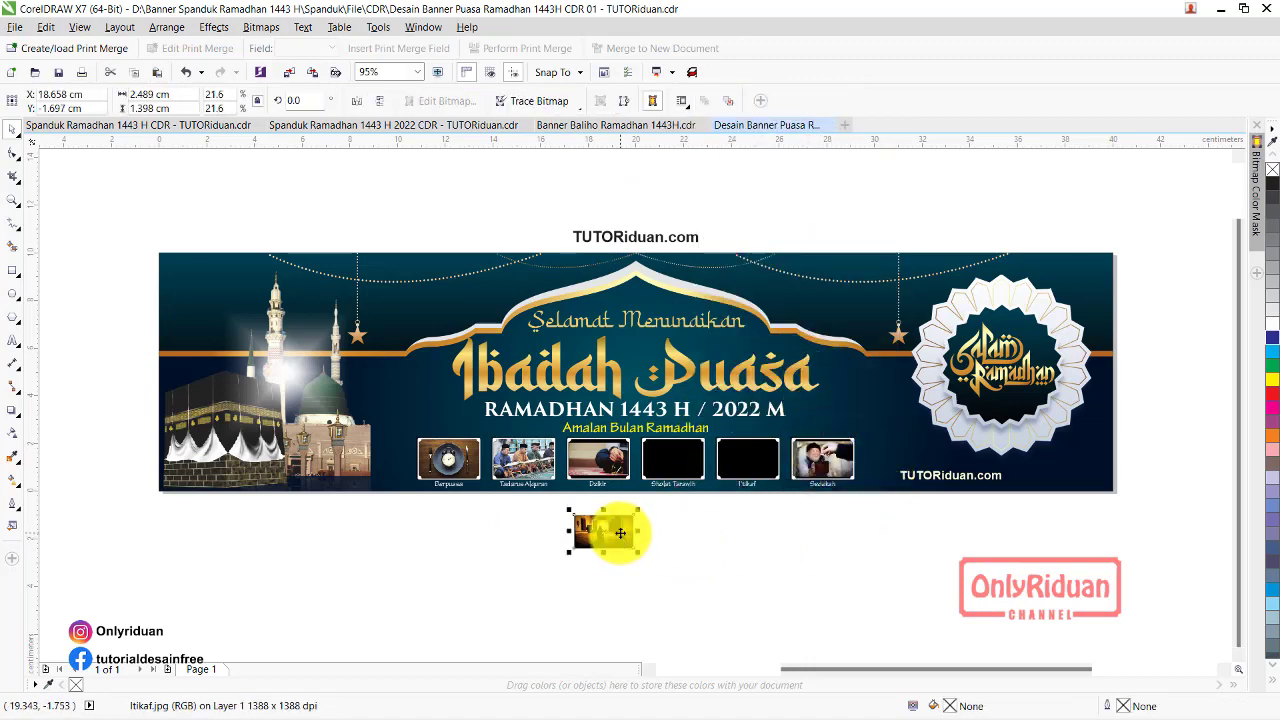
{"action": "right_click", "coordinate": [608, 527]}
{"action": "left_click", "coordinate": [683, 120]}
{"action": "left_click", "coordinate": [740, 458]}
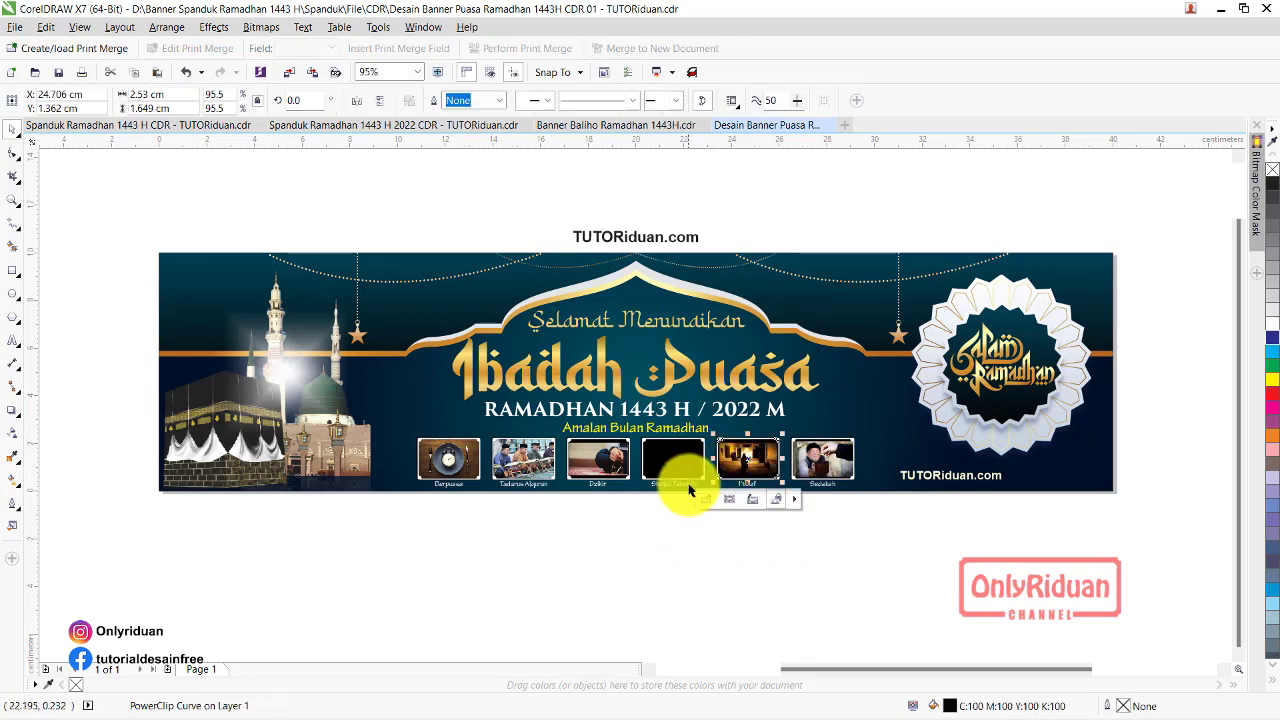
{"action": "left_click", "coordinate": [14, 27]}
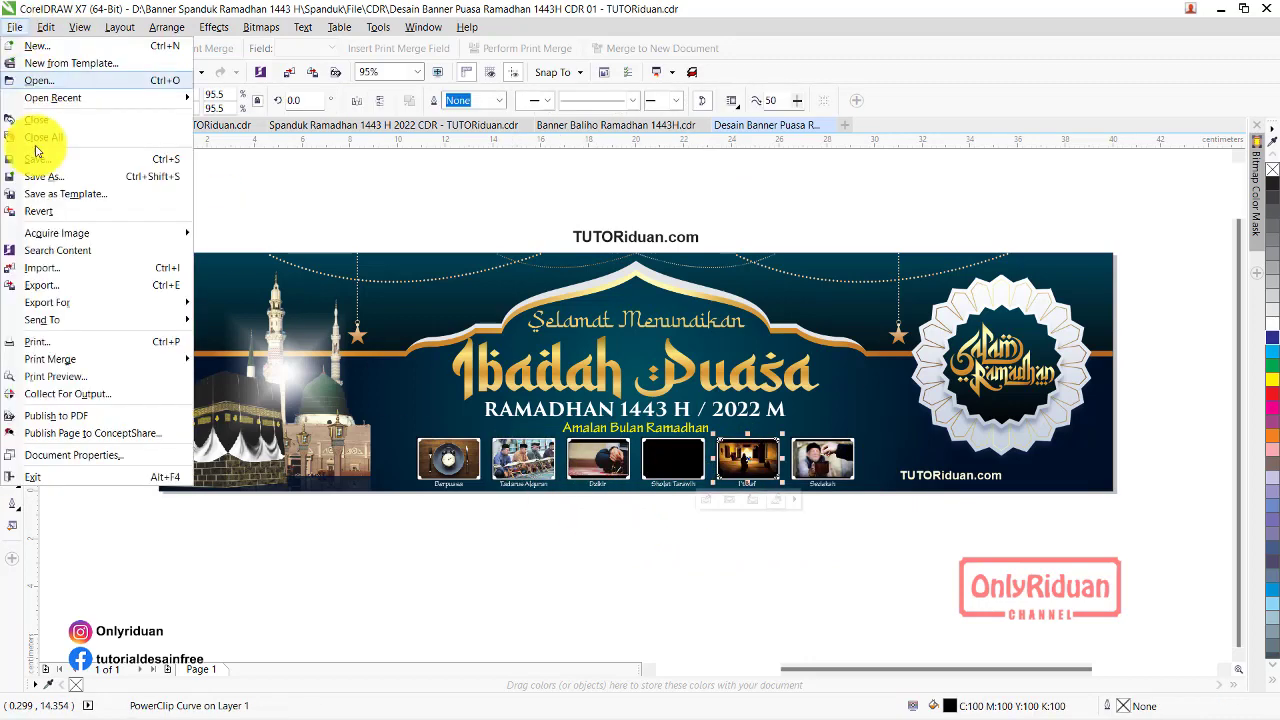
{"action": "left_click", "coordinate": [517, 338]}
{"action": "key", "text": "ctrl+i"}
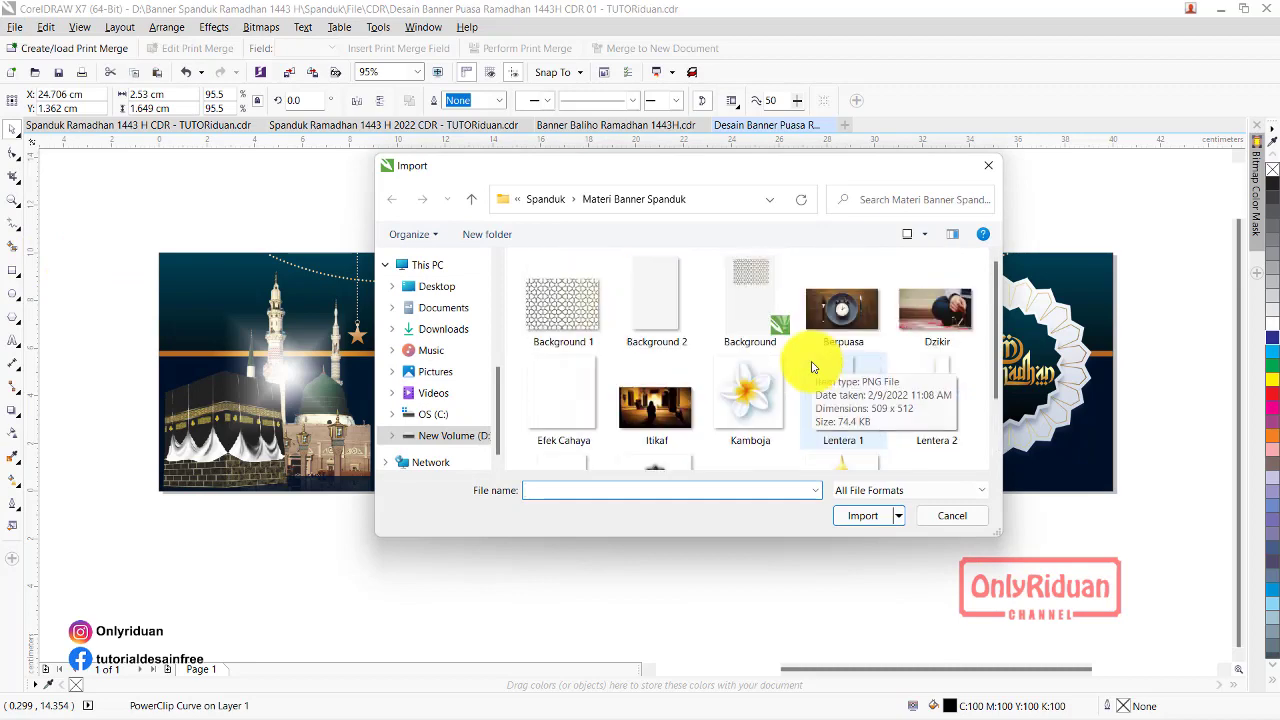
{"action": "scroll", "coordinate": [703, 334], "scroll_direction": "up", "scroll_amount": 1}
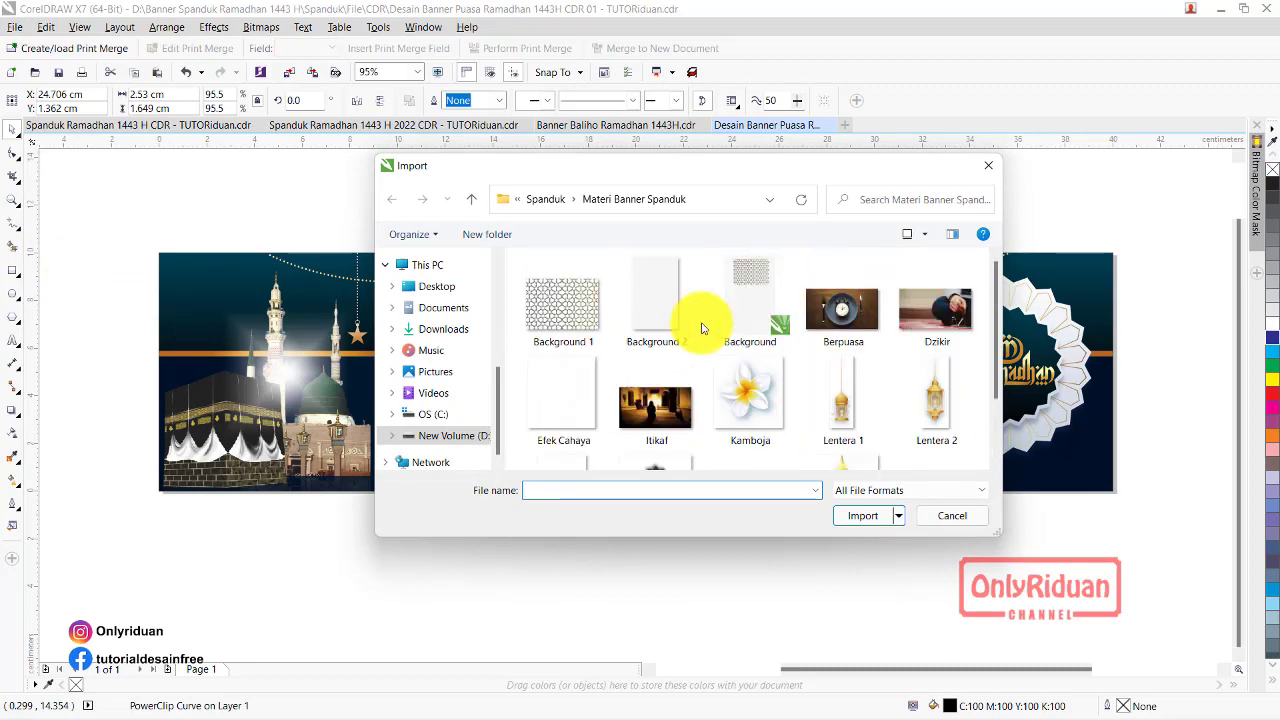
{"action": "scroll", "coordinate": [703, 334], "scroll_direction": "down", "scroll_amount": 1}
{"action": "scroll", "coordinate": [709, 330], "scroll_direction": "up", "scroll_amount": 1}
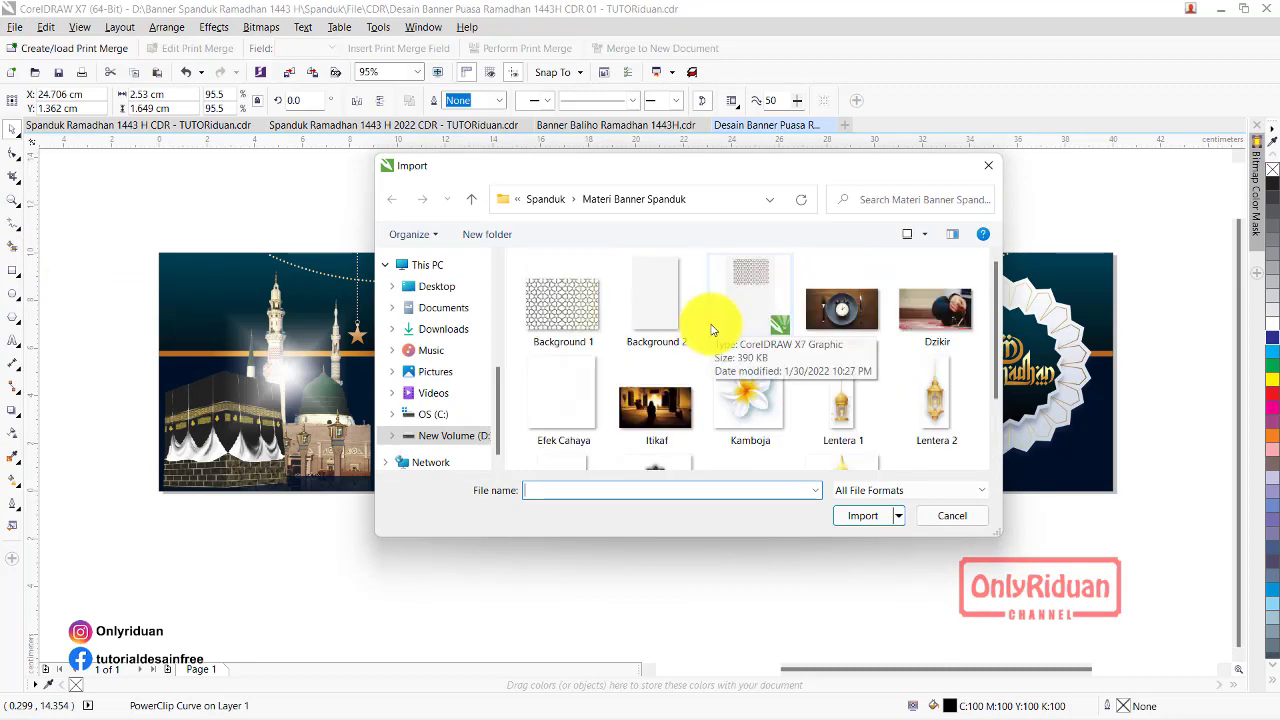
{"action": "key", "text": "Escape"}
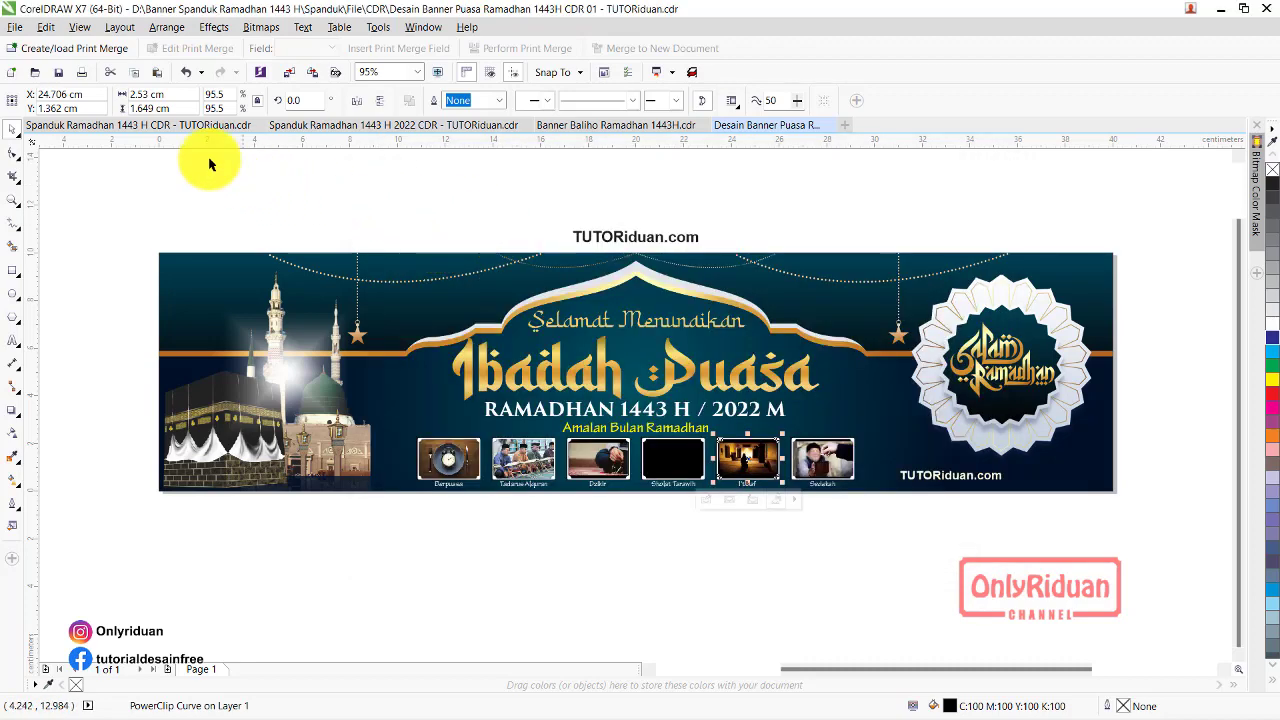
Copy the Sholat Tarawih photo from the Spanduk Ramadhan banner into the Desain Banner frame
{"action": "left_click", "coordinate": [166, 133]}
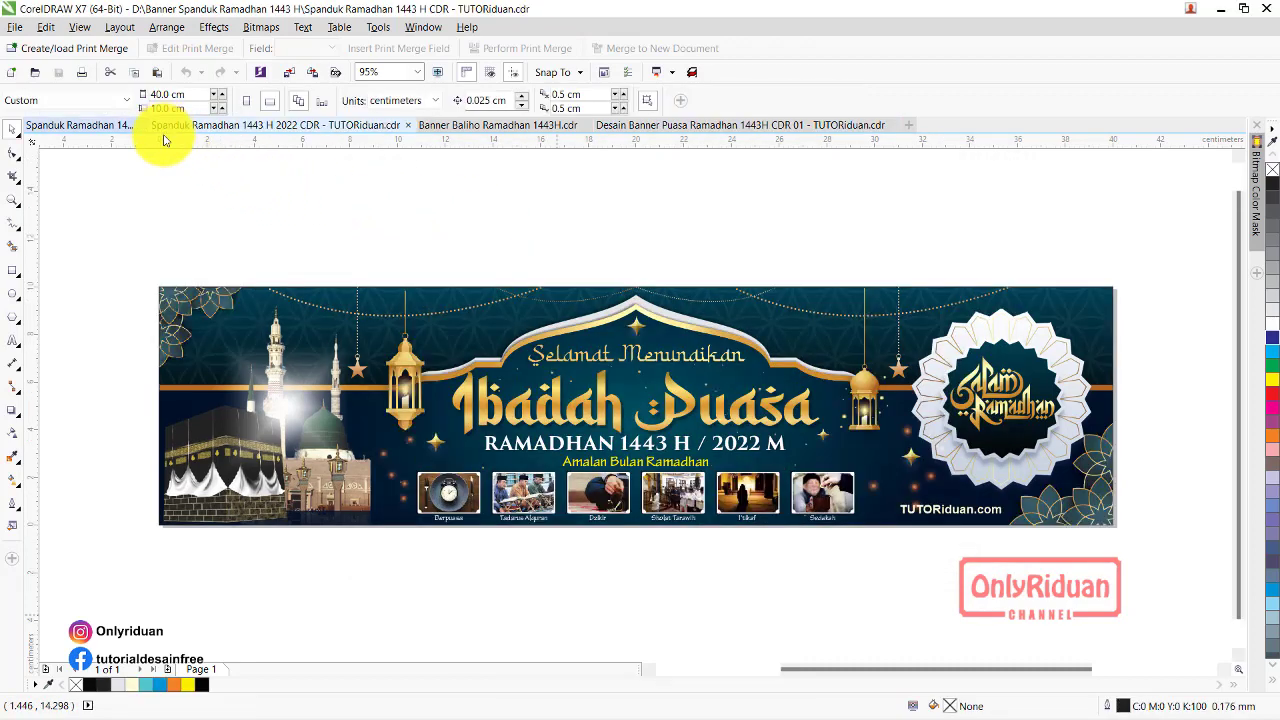
{"action": "left_click", "coordinate": [678, 503]}
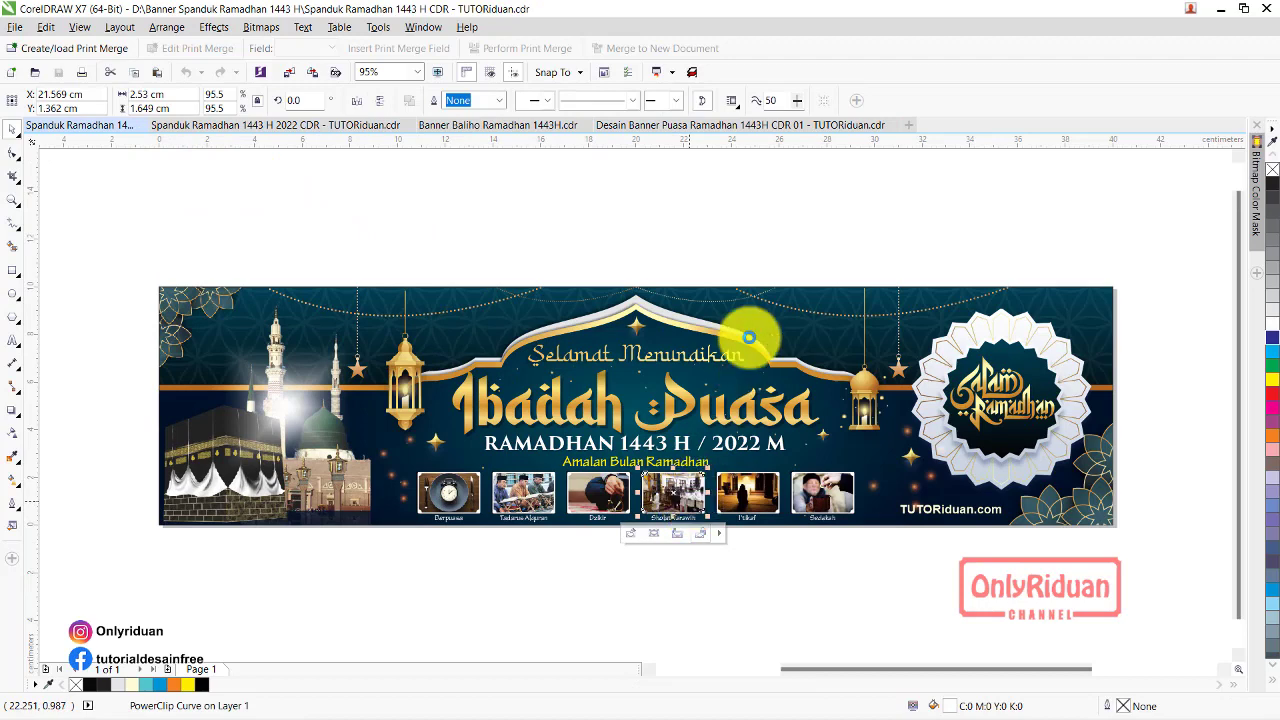
{"action": "left_click", "coordinate": [786, 125]}
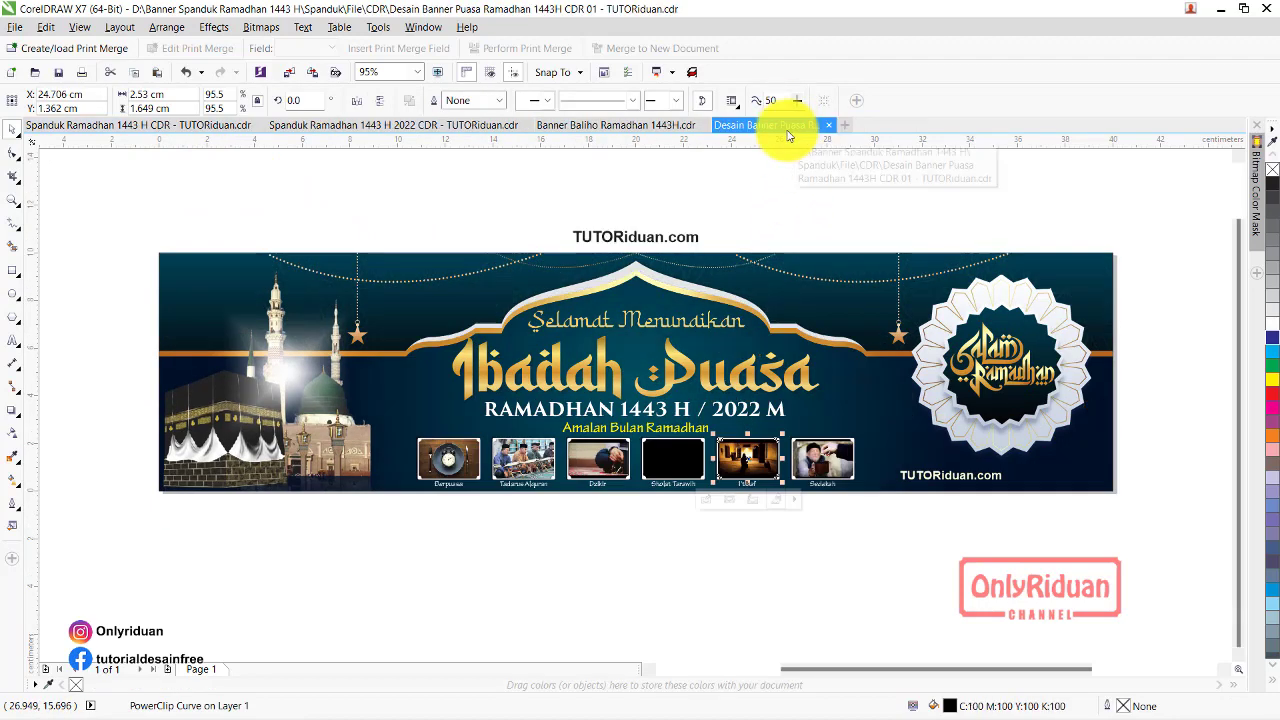
{"action": "scroll", "coordinate": [675, 469], "scroll_direction": "up", "scroll_amount": 4}
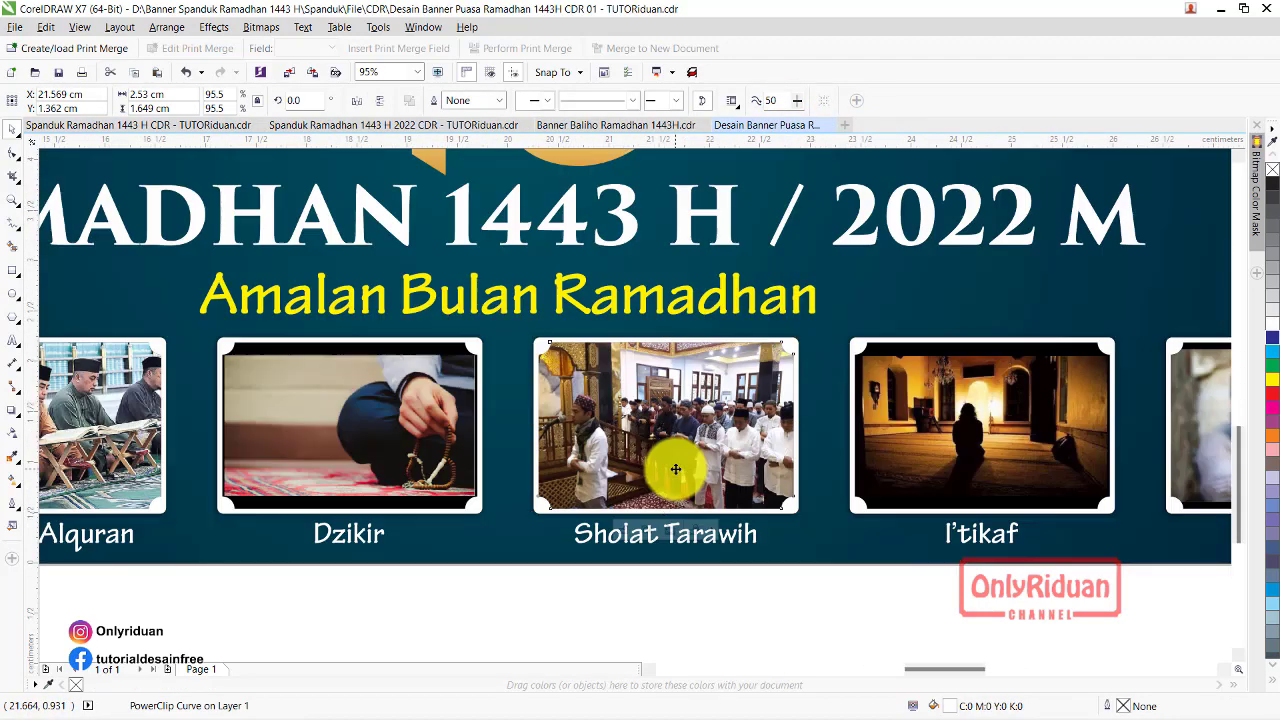
{"action": "scroll", "coordinate": [675, 469], "scroll_direction": "up", "scroll_amount": 2}
{"action": "scroll", "coordinate": [675, 469], "scroll_direction": "down", "scroll_amount": 2}
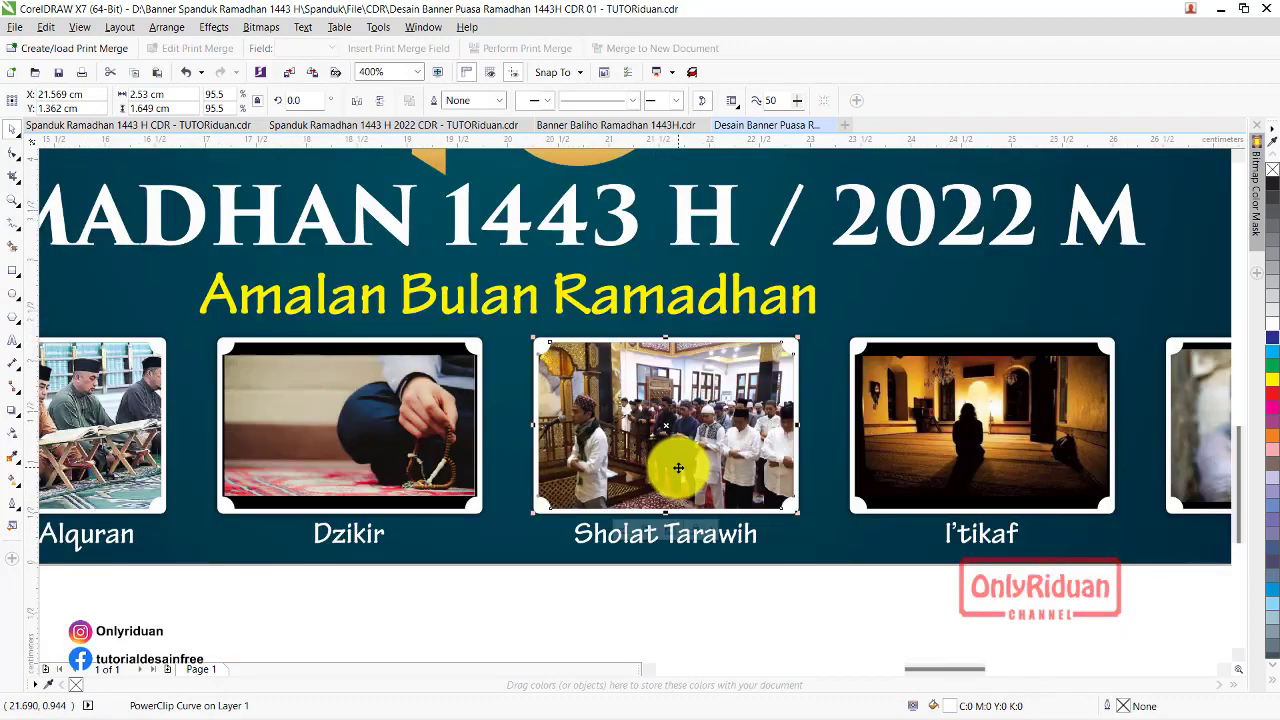
{"action": "scroll", "coordinate": [678, 468], "scroll_direction": "down", "scroll_amount": 2}
Edit the Dzikir PowerClip and enlarge the photo to fill its frame
{"action": "left_click", "coordinate": [513, 449]}
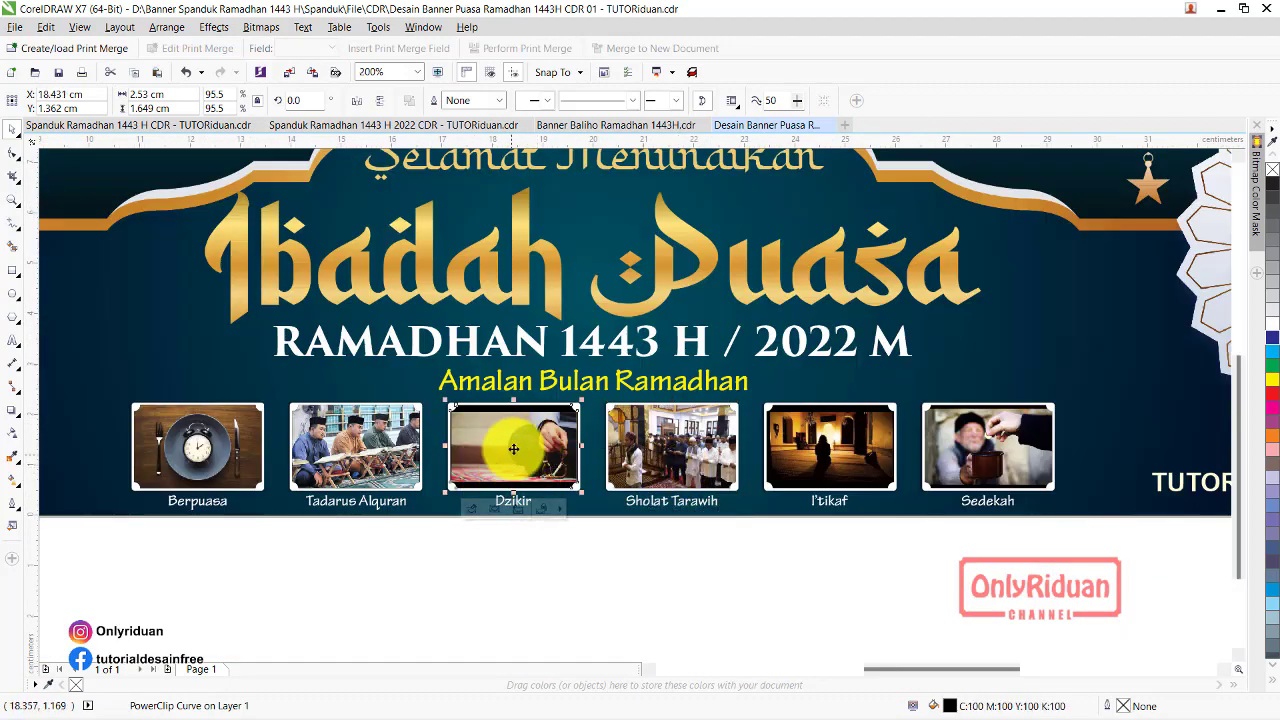
{"action": "right_click", "coordinate": [522, 435]}
{"action": "left_click", "coordinate": [565, 294]}
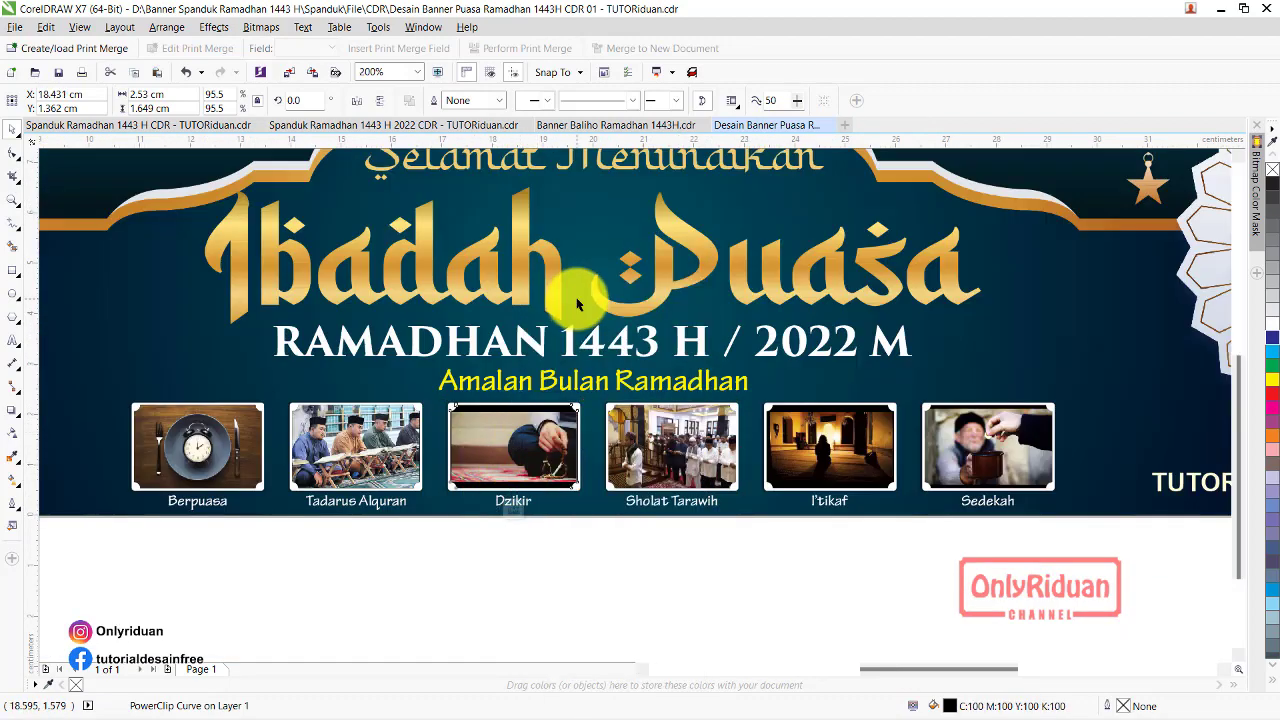
{"action": "left_click", "coordinate": [575, 462]}
{"action": "left_click_drag", "start_coordinate": [582, 484], "coordinate": [594, 491]}
{"action": "right_click", "coordinate": [569, 423]}
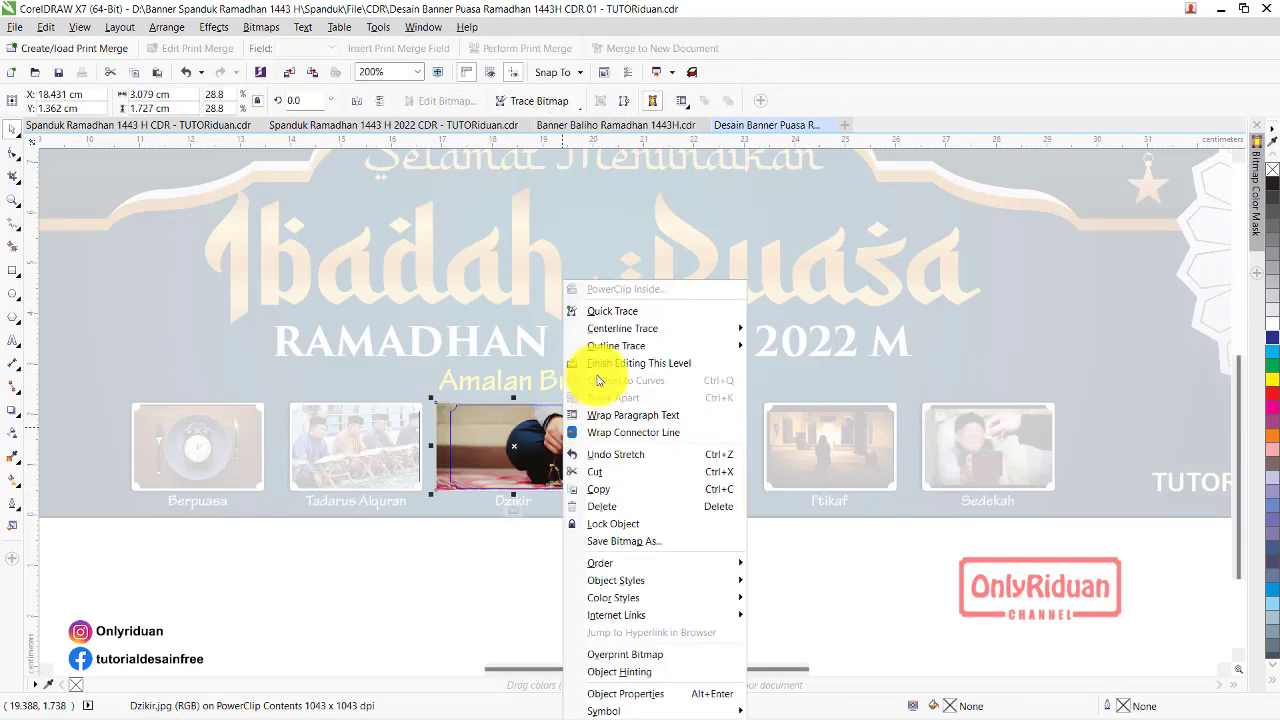
{"action": "key", "text": "Escape"}
{"action": "left_click", "coordinate": [775, 420]}
Edit the Itikaf PowerClip and enlarge the photo inside its frame
{"action": "right_click", "coordinate": [843, 428]}
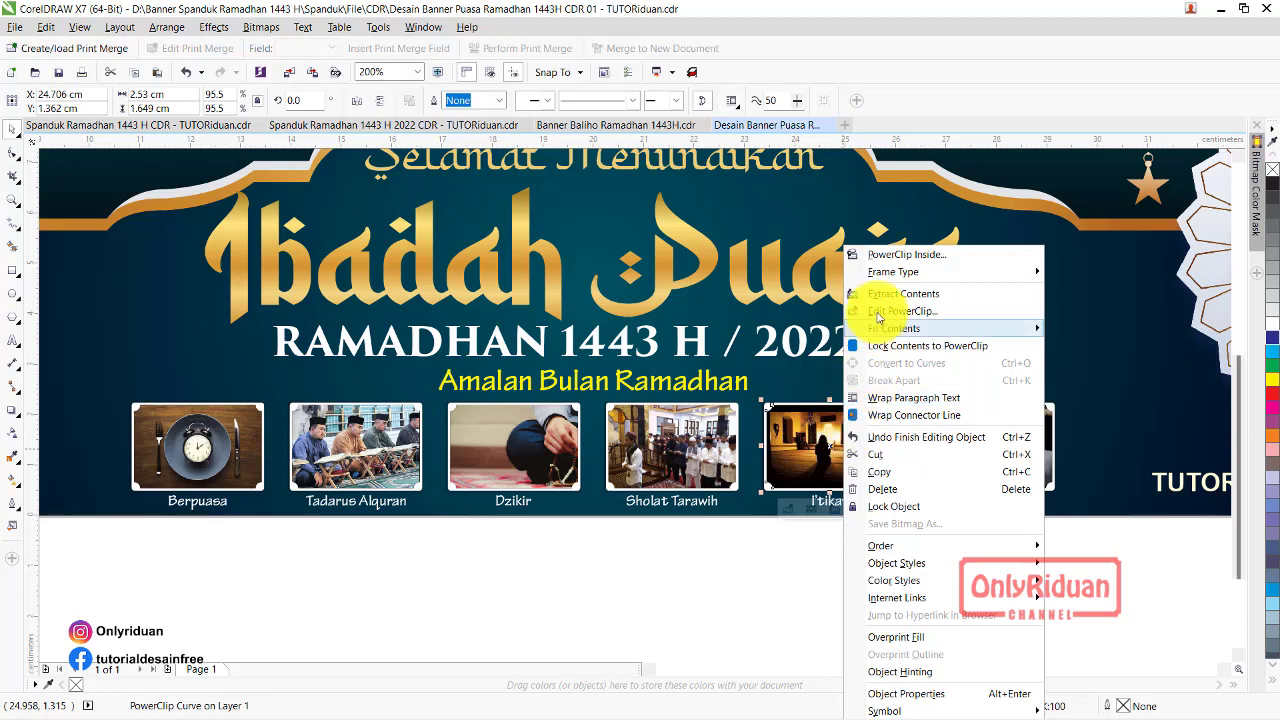
{"action": "key", "text": "Escape"}
{"action": "double_click", "coordinate": [868, 440]}
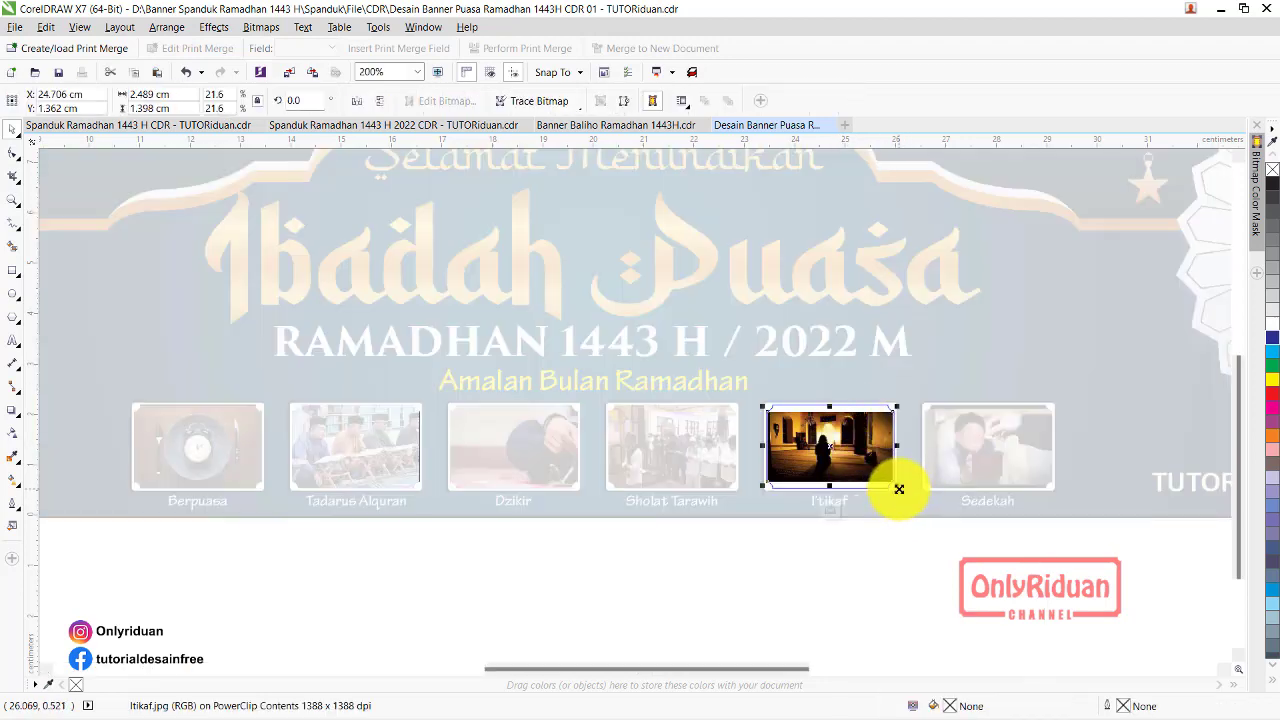
{"action": "left_click_drag", "start_coordinate": [899, 489], "coordinate": [912, 502]}
{"action": "right_click", "coordinate": [866, 440]}
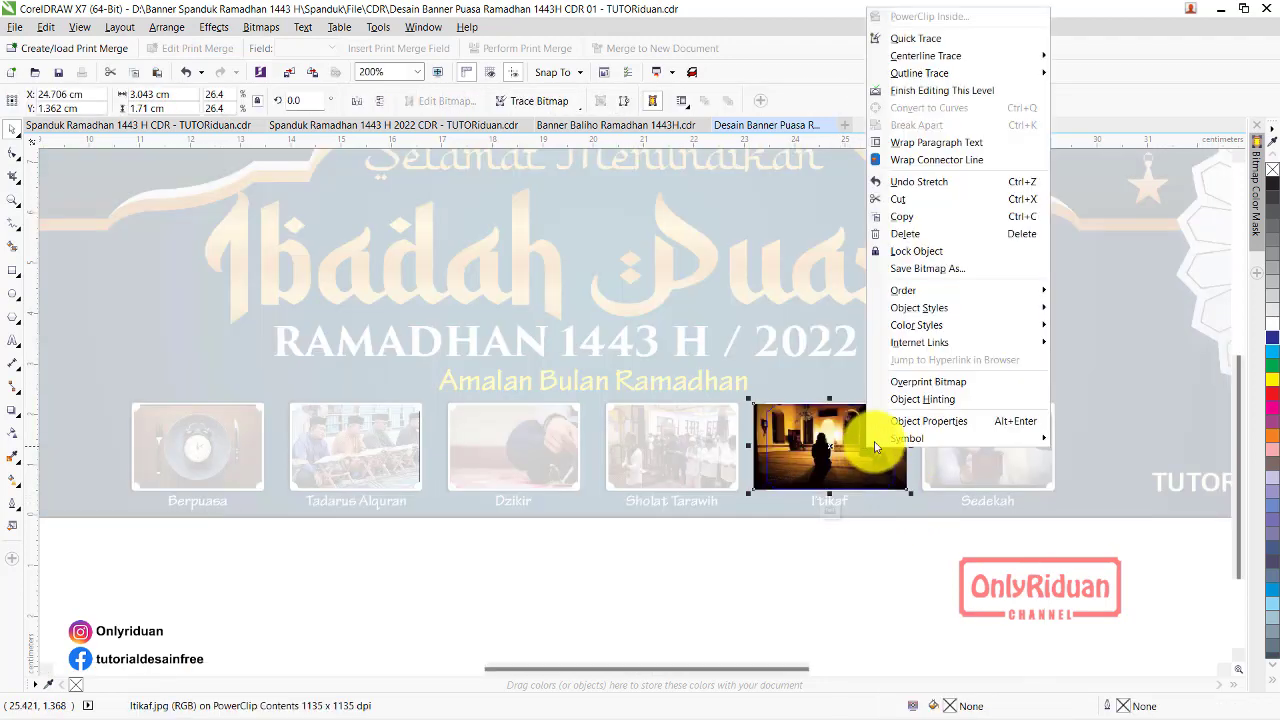
{"action": "left_click", "coordinate": [926, 101]}
Edit the Sedekah PowerClip and enlarge the photo inside its frame
{"action": "left_click", "coordinate": [1006, 440]}
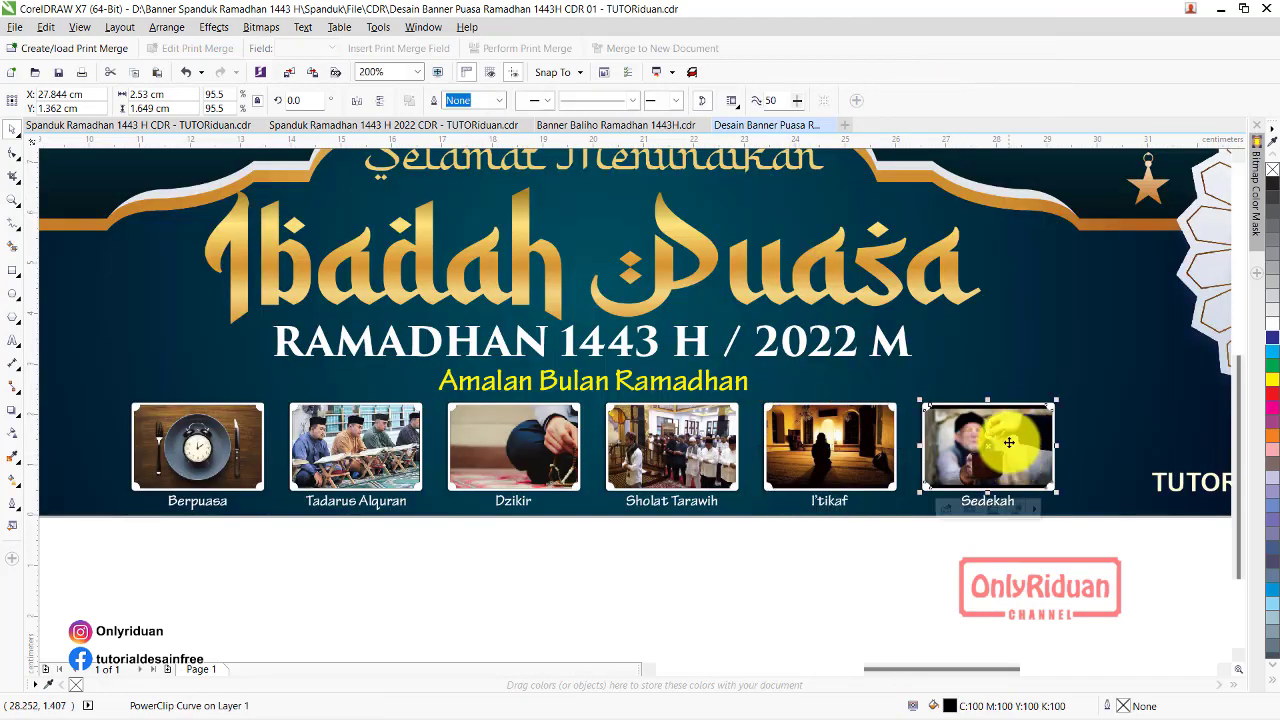
{"action": "right_click", "coordinate": [1006, 440]}
{"action": "left_click", "coordinate": [1060, 311]}
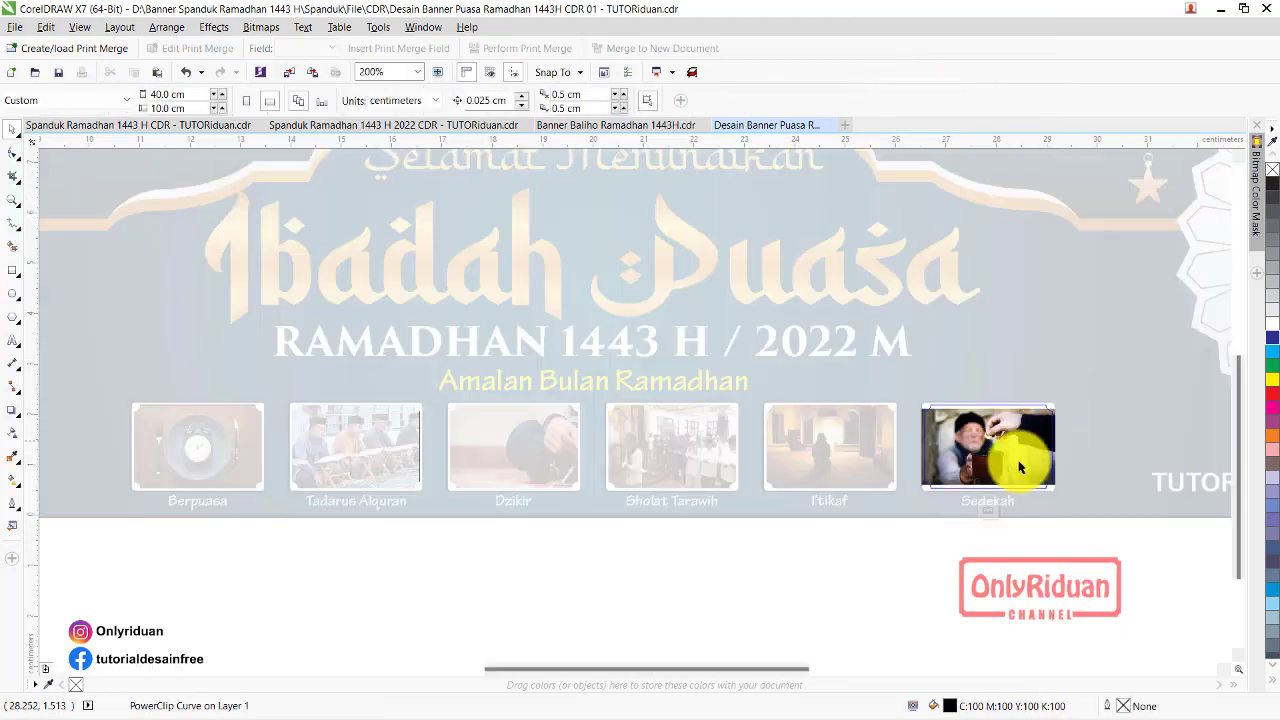
{"action": "left_click_drag", "start_coordinate": [1061, 492], "coordinate": [1068, 500]}
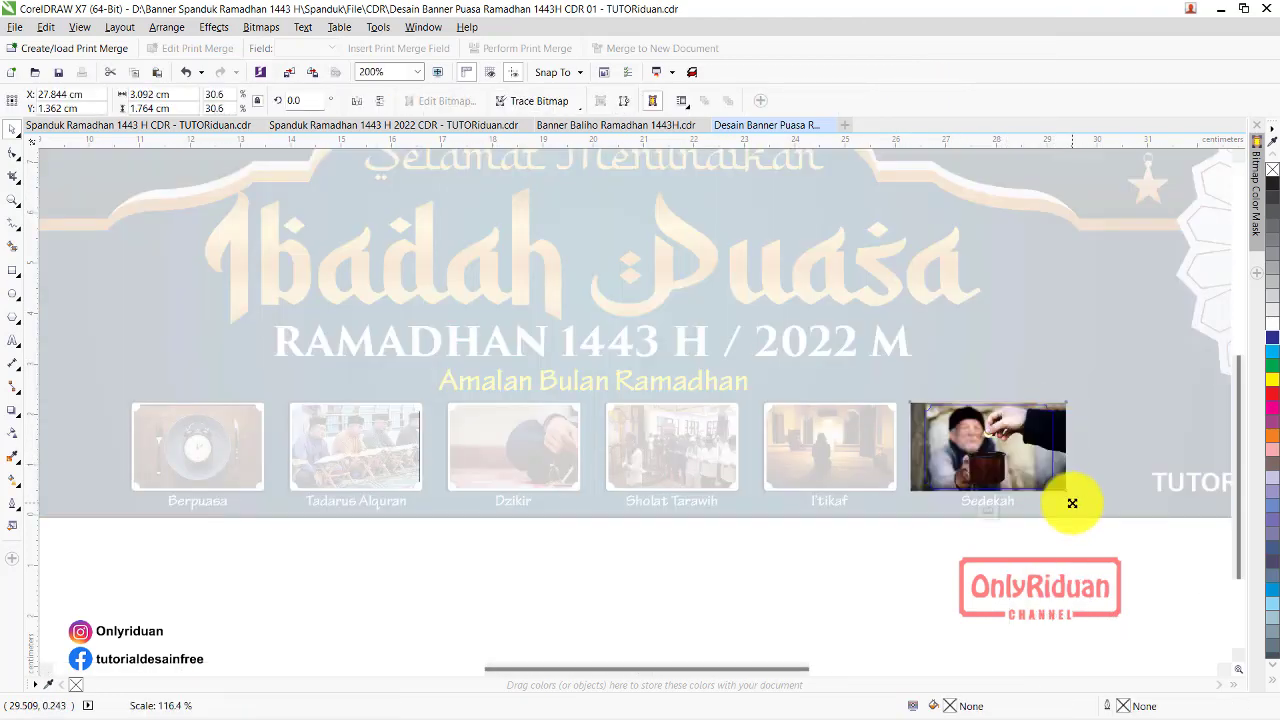
{"action": "right_click", "coordinate": [998, 450]}
{"action": "left_click", "coordinate": [1049, 94]}
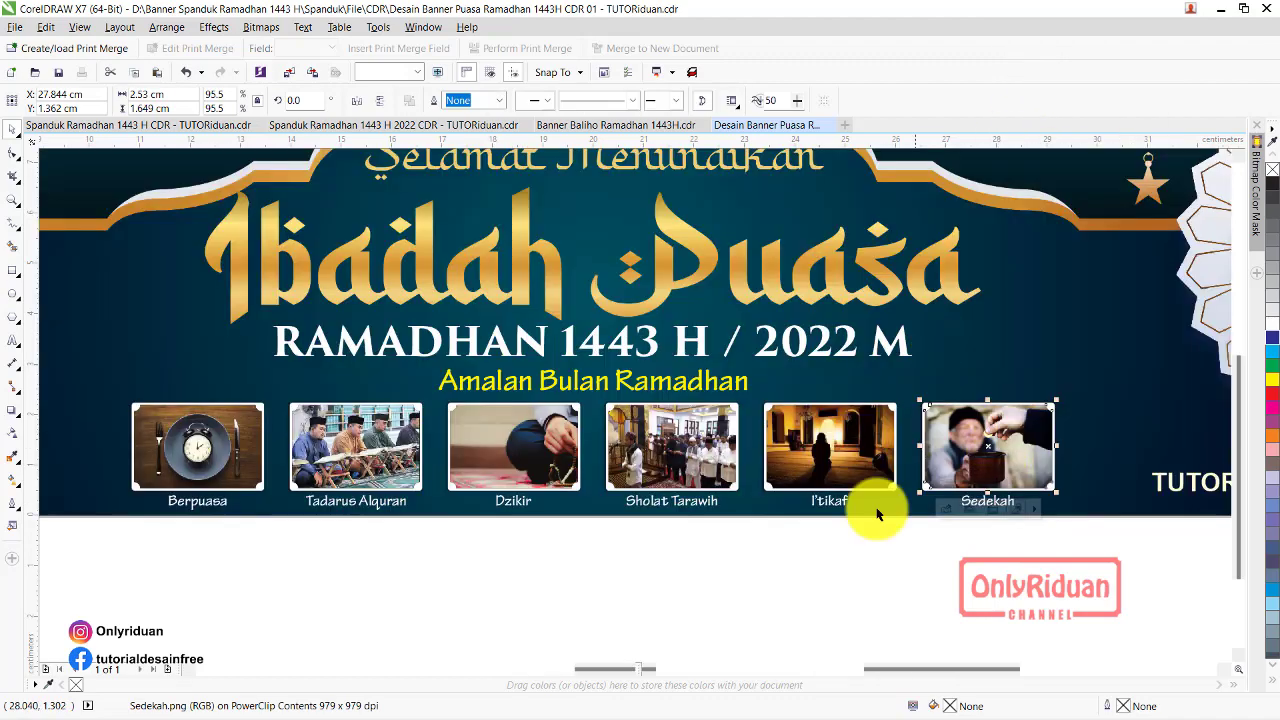
{"action": "scroll", "coordinate": [851, 553], "scroll_direction": "down", "scroll_amount": 1}
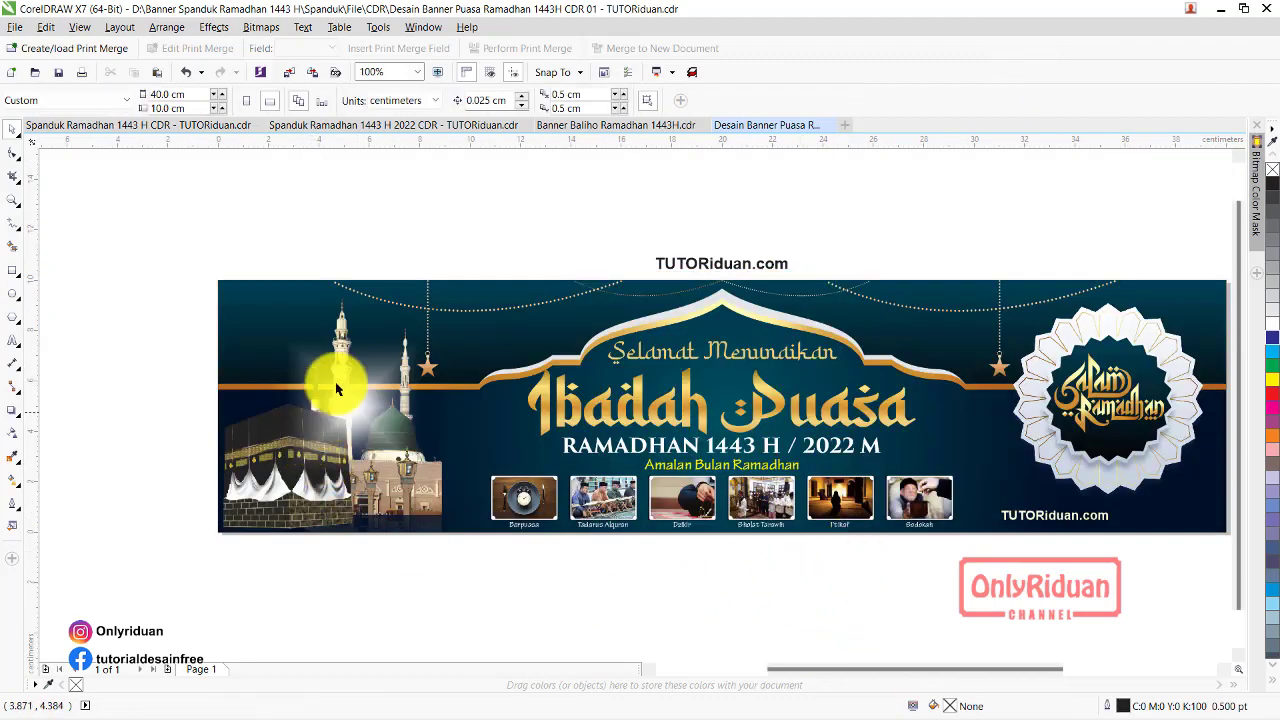
Return to the Desain Banner Puasa Ramadhan document and start an import from File
{"action": "left_click", "coordinate": [218, 128]}
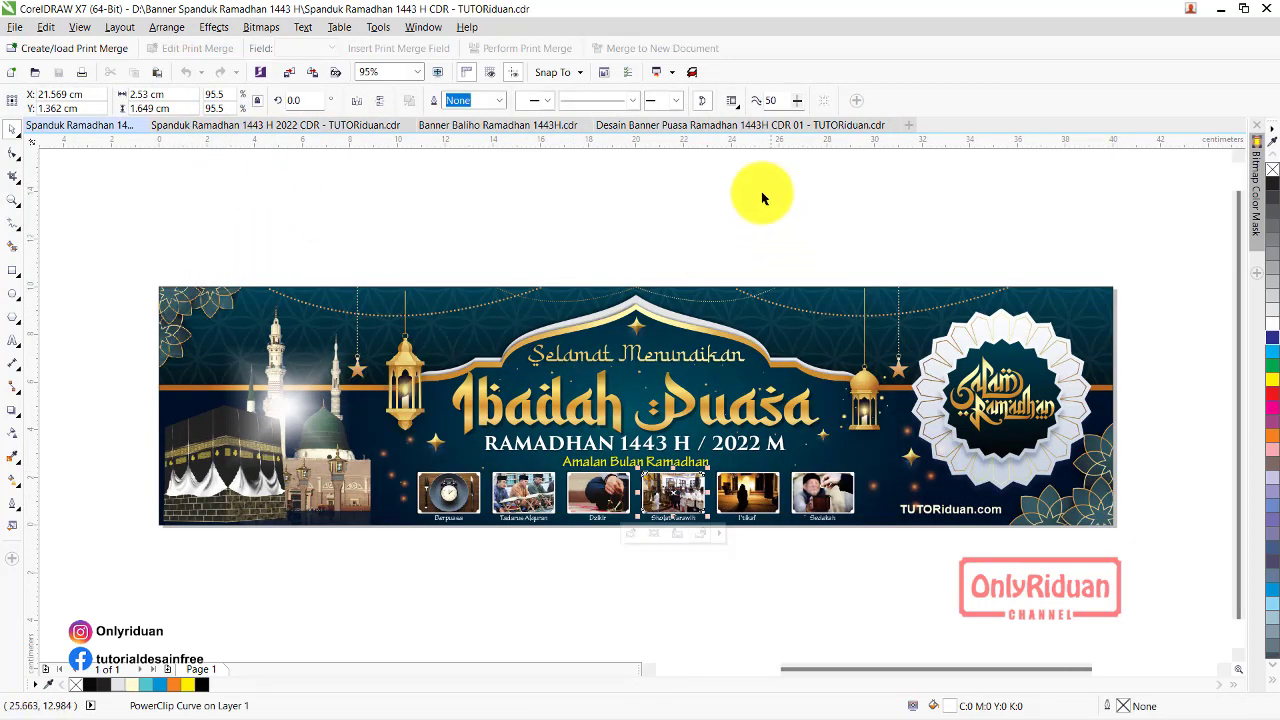
{"action": "left_click", "coordinate": [743, 125]}
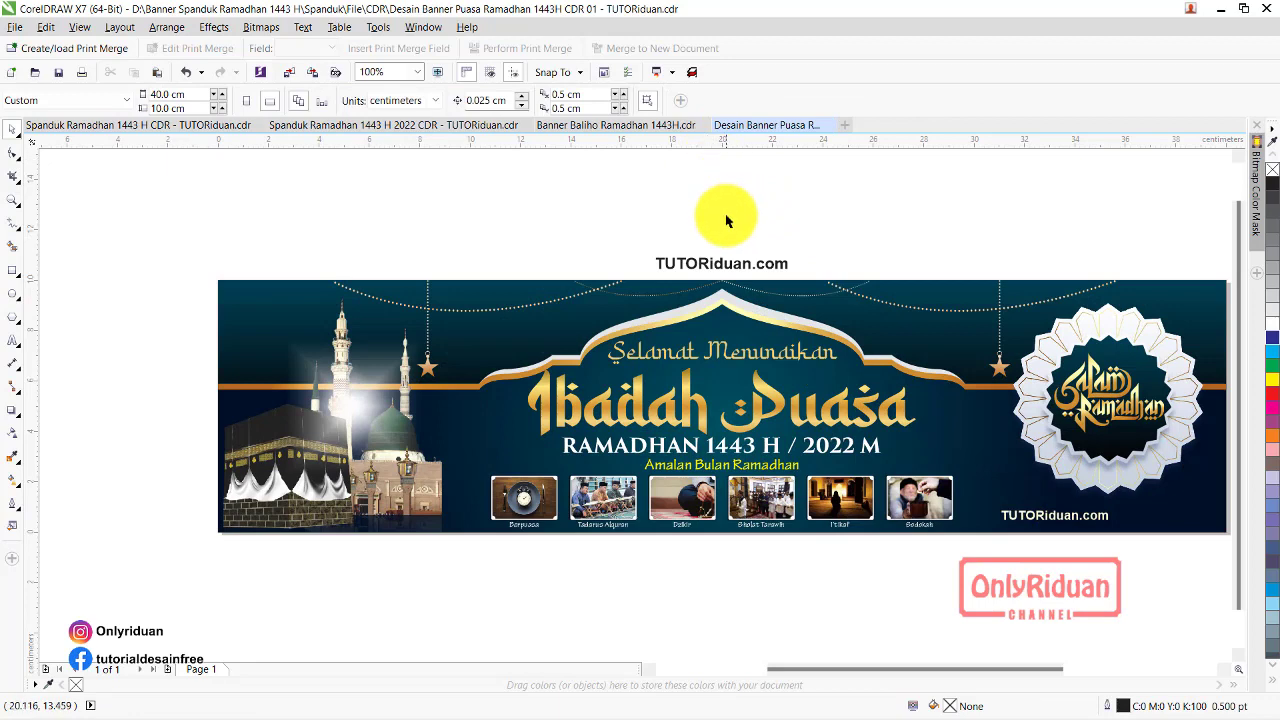
{"action": "left_click", "coordinate": [15, 28]}
Import the Ornamen Bunga flower image onto the page
{"action": "left_click", "coordinate": [50, 258]}
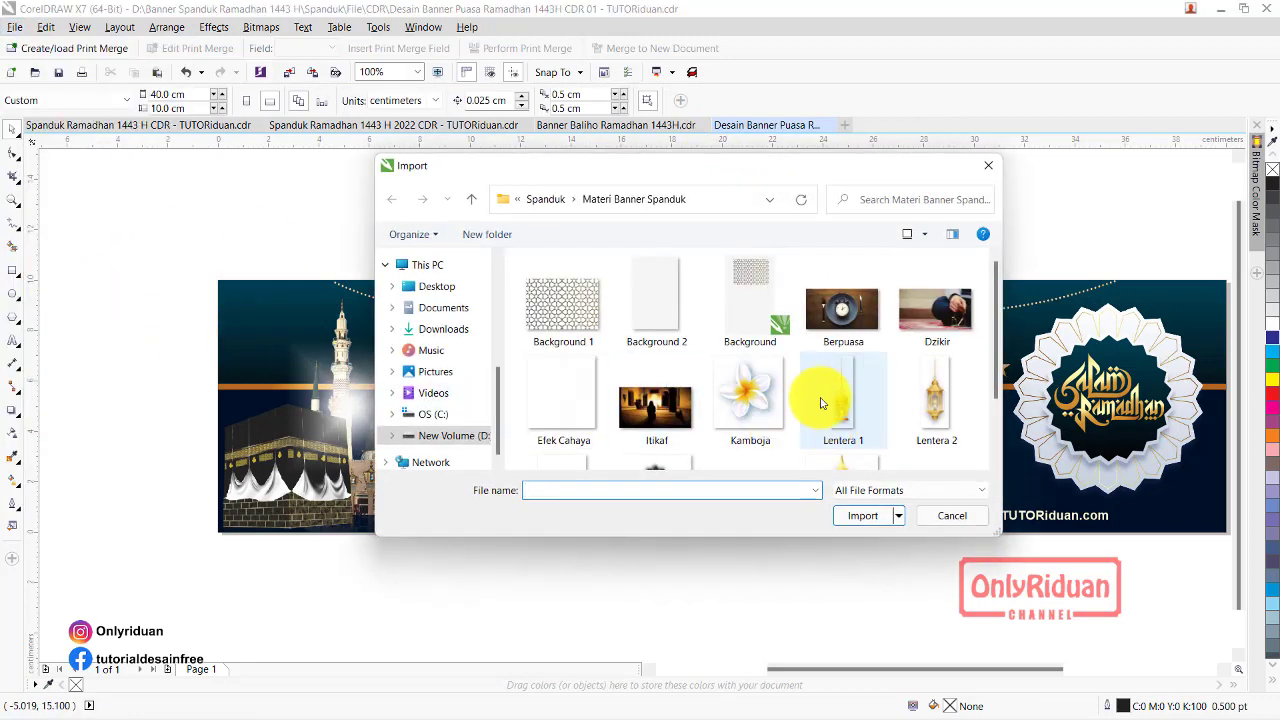
{"action": "scroll", "coordinate": [820, 403], "scroll_direction": "down", "scroll_amount": 2}
{"action": "left_click", "coordinate": [652, 400]}
{"action": "left_click", "coordinate": [860, 515]}
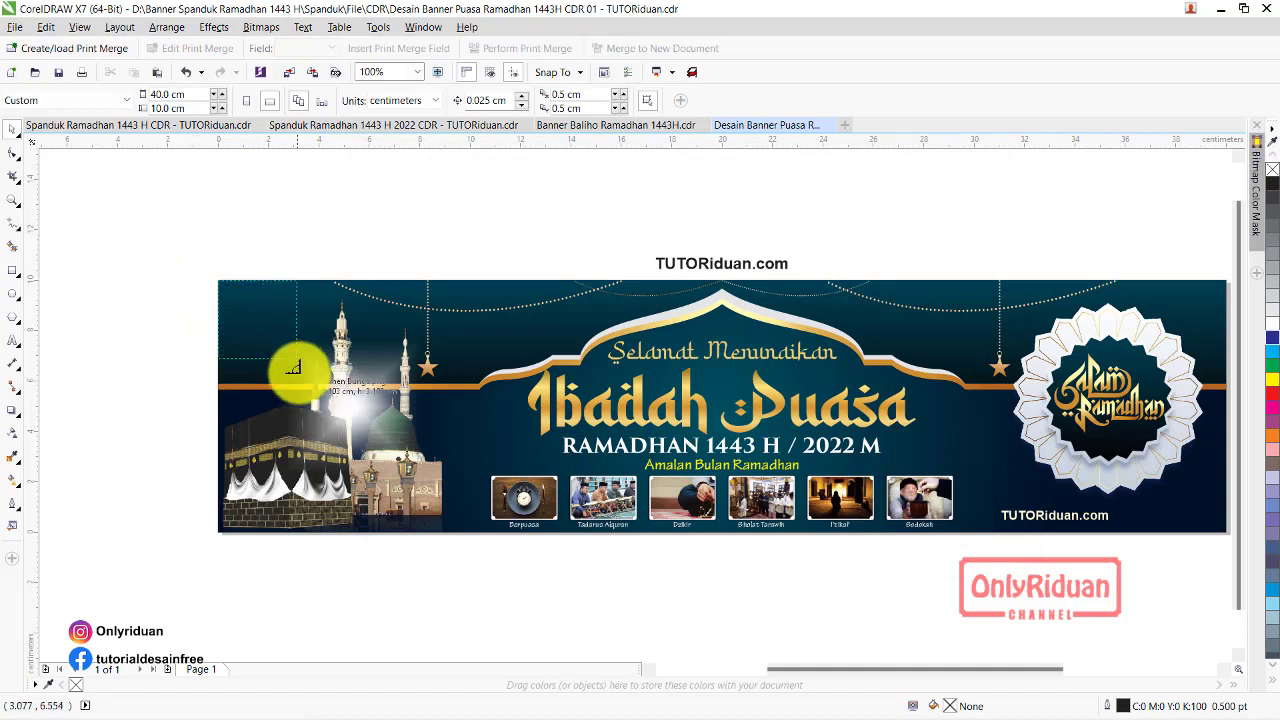
{"action": "left_click", "coordinate": [318, 397]}
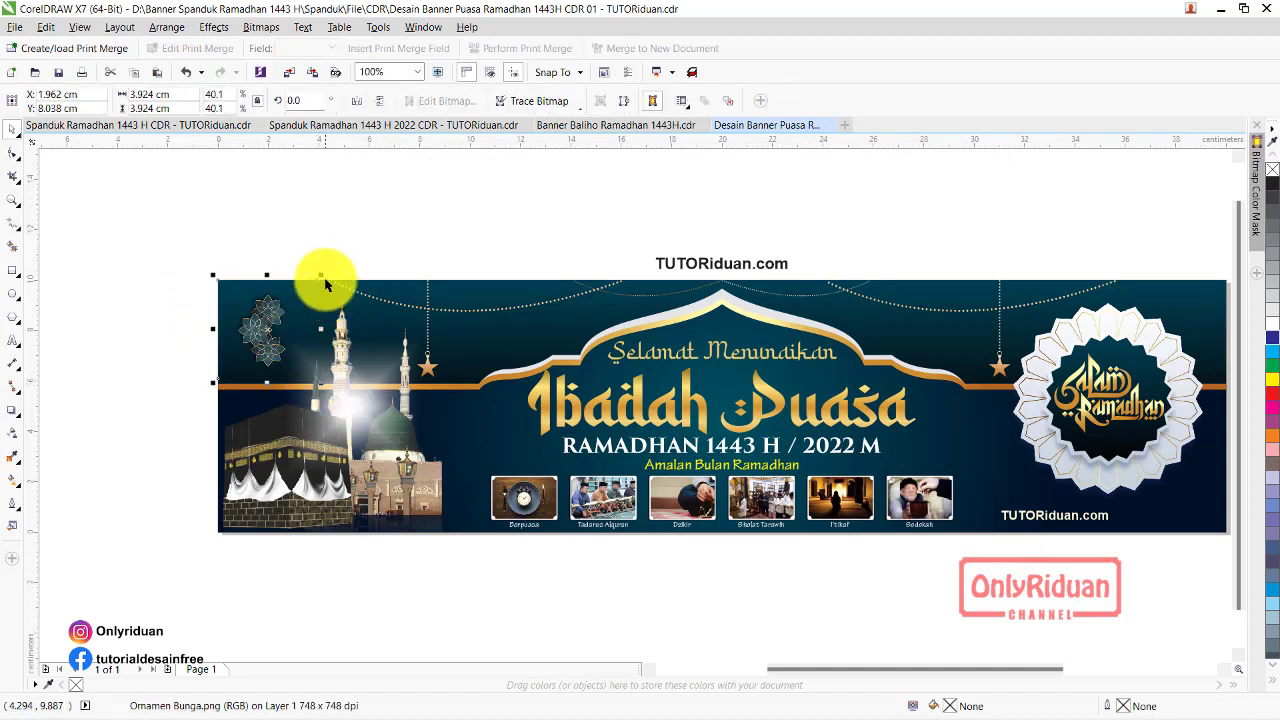
Enlarge the flower to about 7.5 cm, mirror it and set it at the top-left corner
{"action": "left_click_drag", "start_coordinate": [336, 256], "coordinate": [410, 188]}
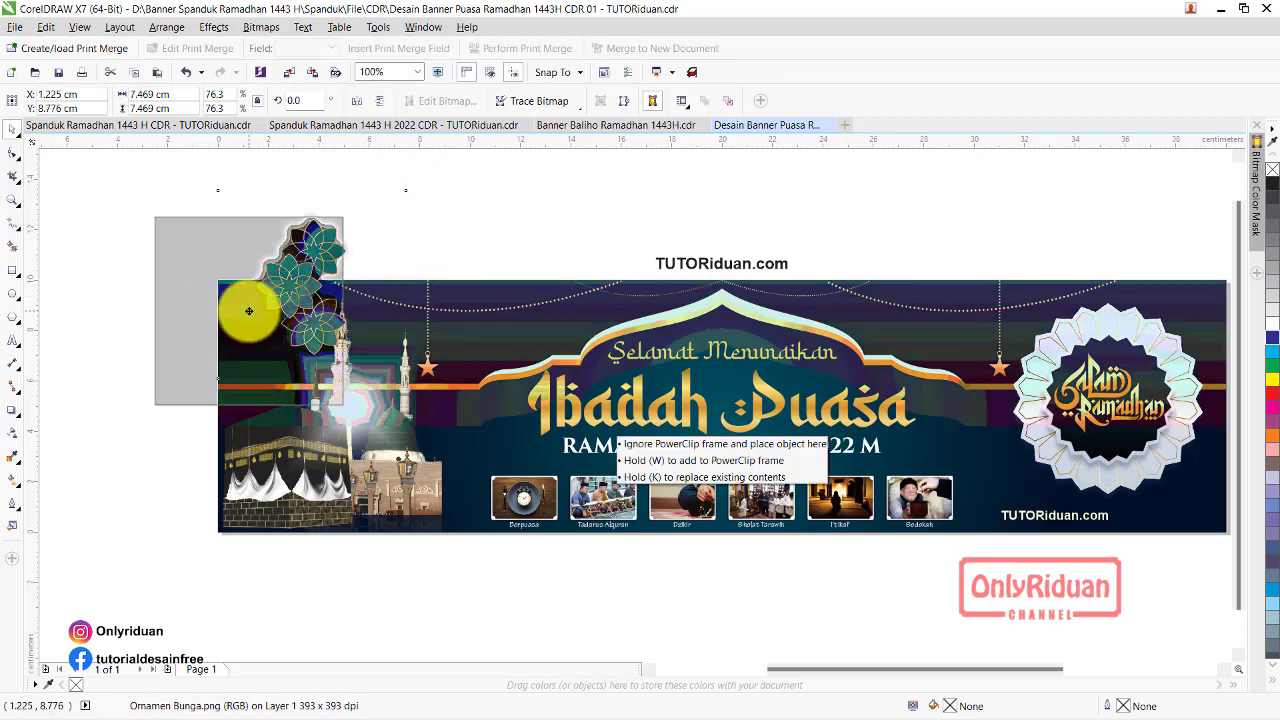
{"action": "left_click_drag", "start_coordinate": [306, 277], "coordinate": [246, 303]}
{"action": "left_click", "coordinate": [357, 101]}
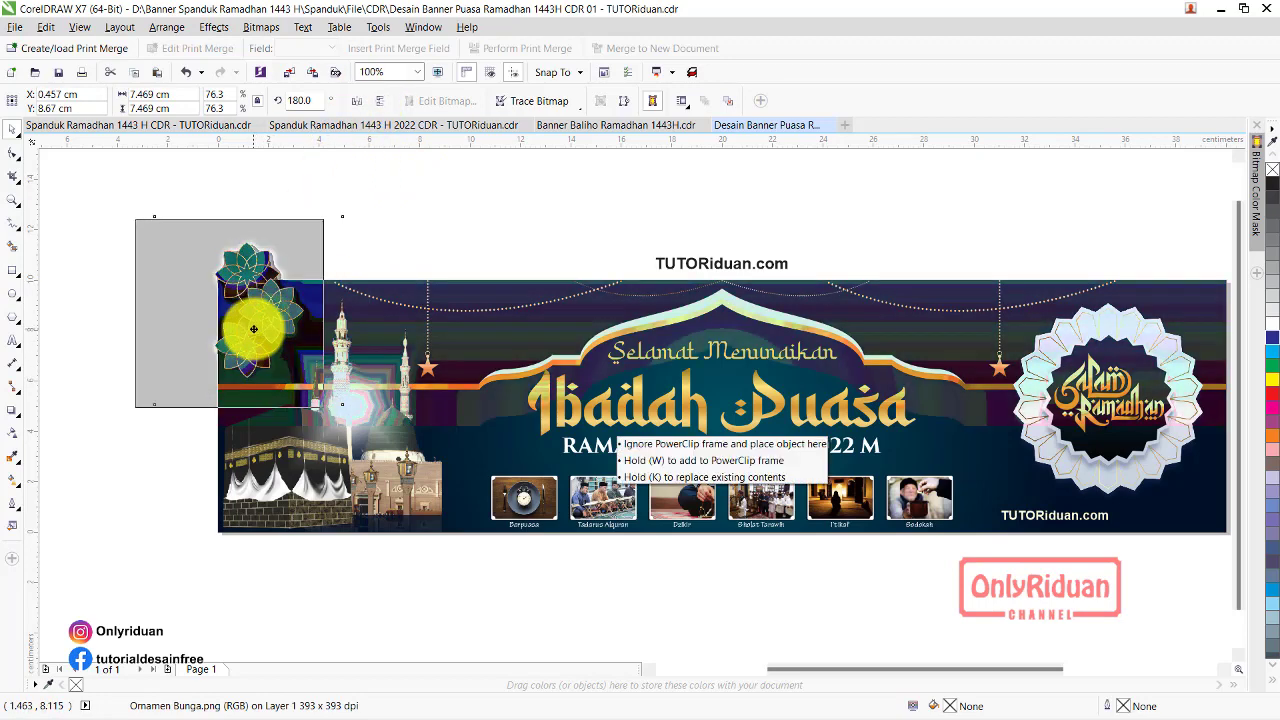
{"action": "left_click_drag", "start_coordinate": [272, 326], "coordinate": [247, 327]}
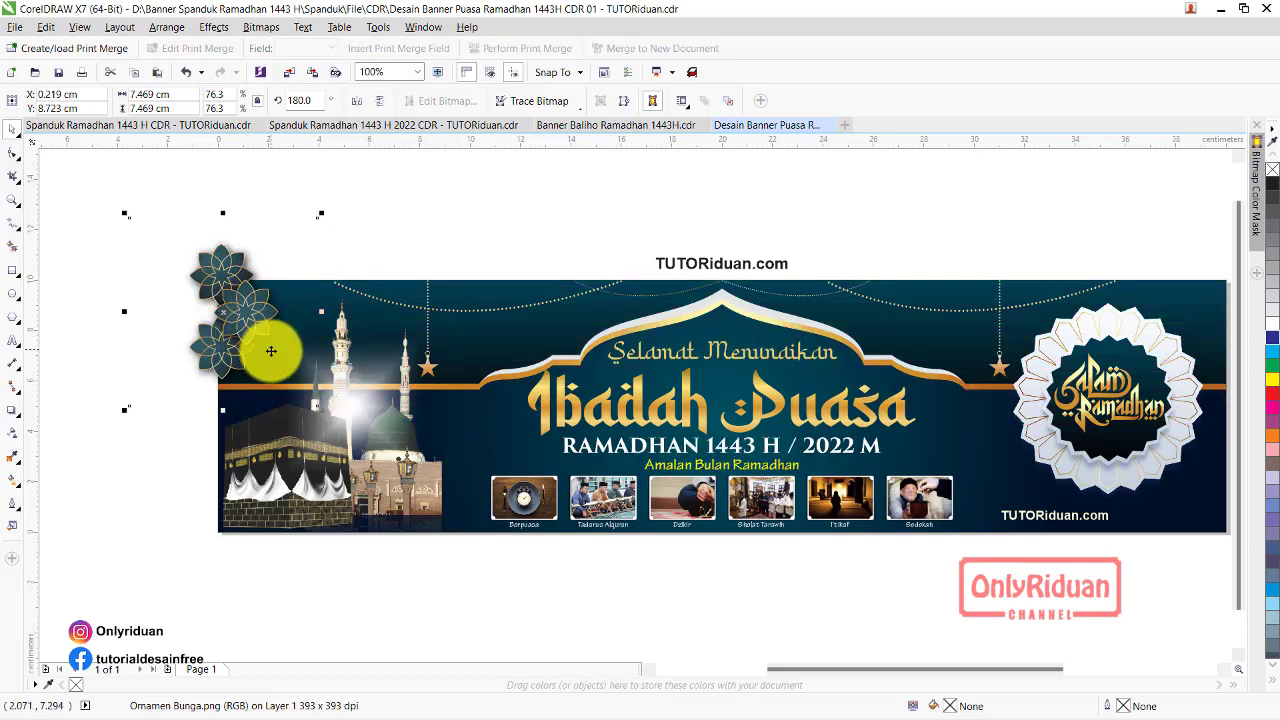
{"action": "right_click", "coordinate": [254, 310]}
{"action": "left_click", "coordinate": [242, 311]}
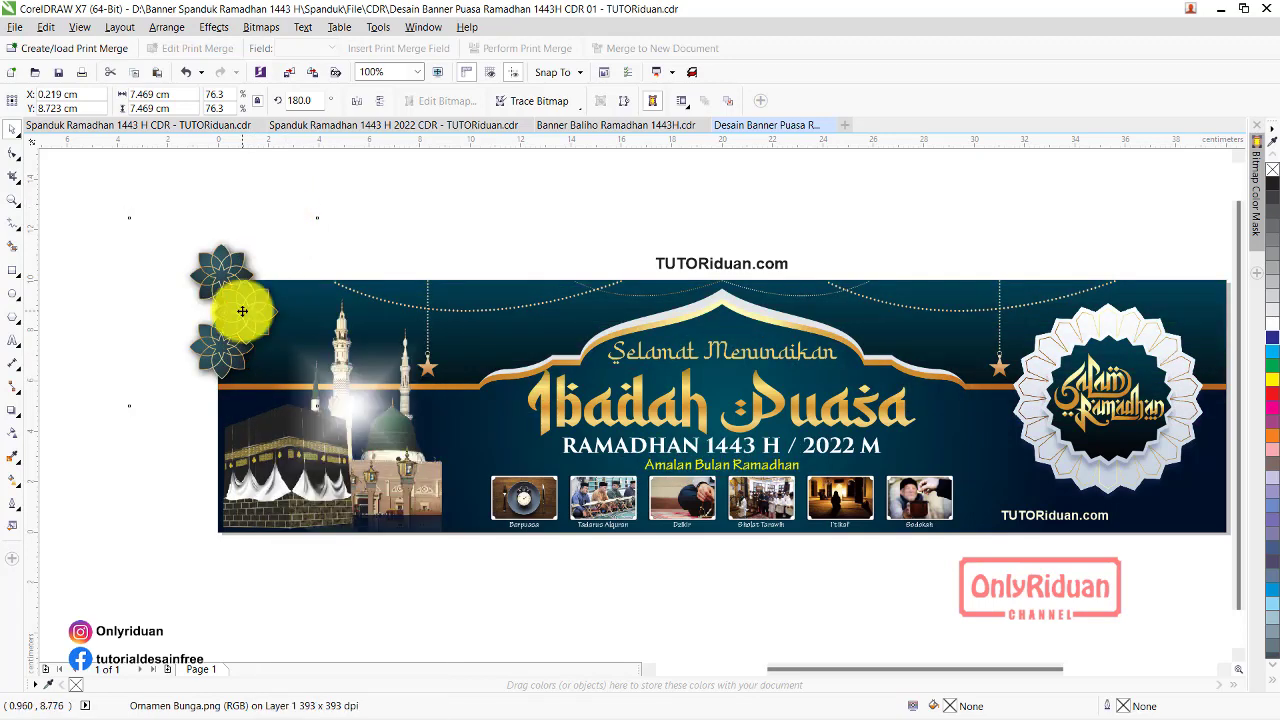
Duplicate the flower to the lower-right corner and clip the top-left flower inside the banner
{"action": "left_click_drag", "start_coordinate": [240, 284], "coordinate": [1176, 450]}
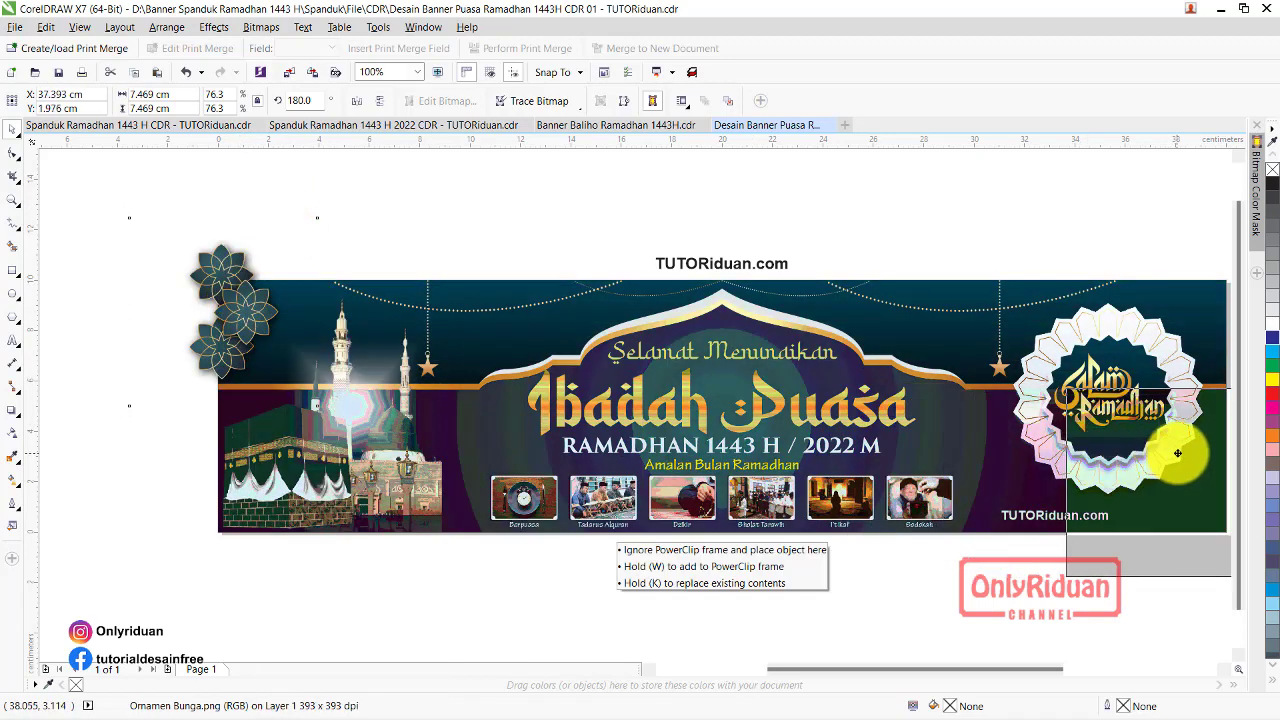
{"action": "right_click", "coordinate": [229, 309]}
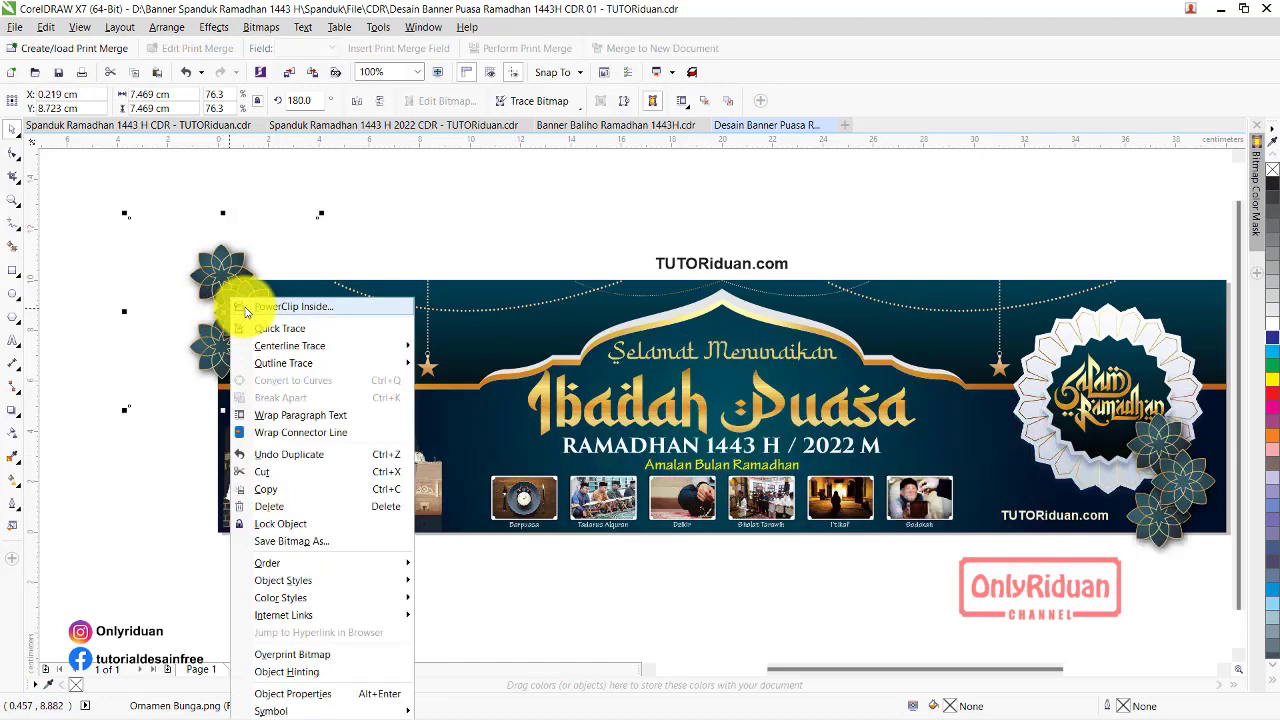
{"action": "left_click", "coordinate": [263, 297]}
{"action": "left_click", "coordinate": [478, 336]}
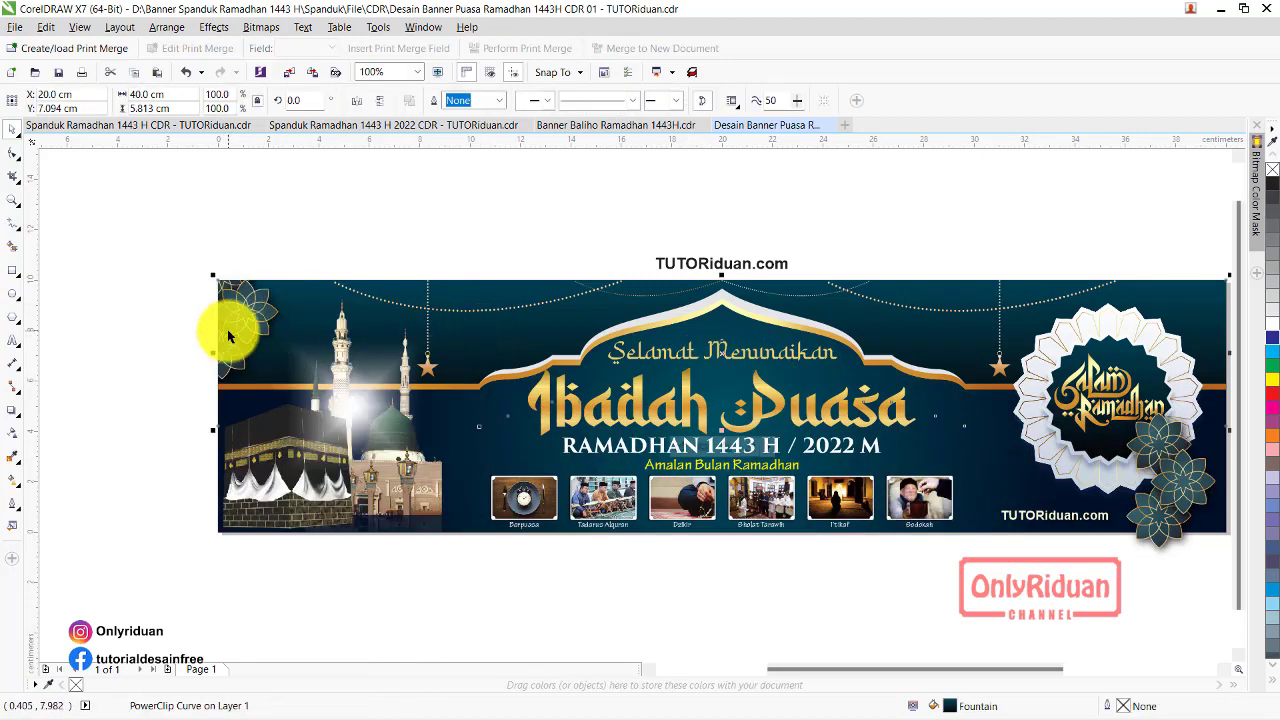
{"action": "scroll", "coordinate": [220, 322], "scroll_direction": "down", "scroll_amount": 1}
{"action": "scroll", "coordinate": [723, 427], "scroll_direction": "up", "scroll_amount": 2}
Mirror the lower-right flower and rotate it to about 344.5° on the corner
{"action": "left_click", "coordinate": [609, 363]}
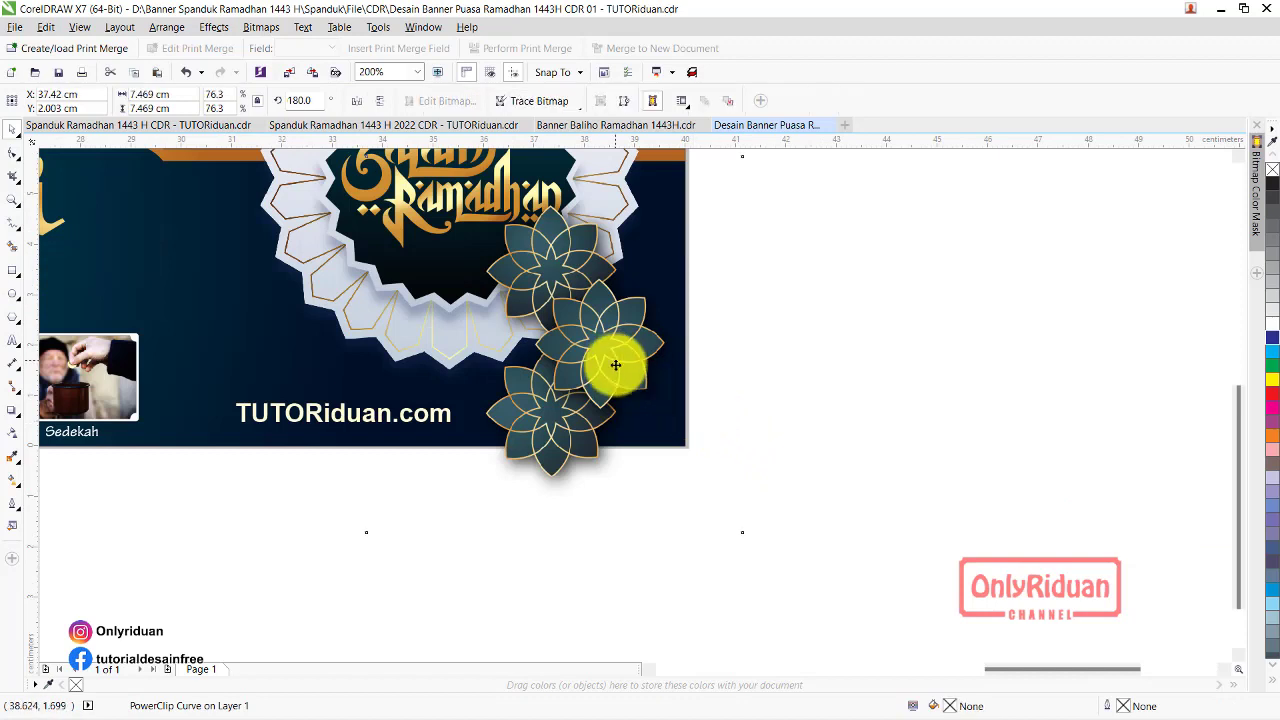
{"action": "left_click", "coordinate": [357, 100]}
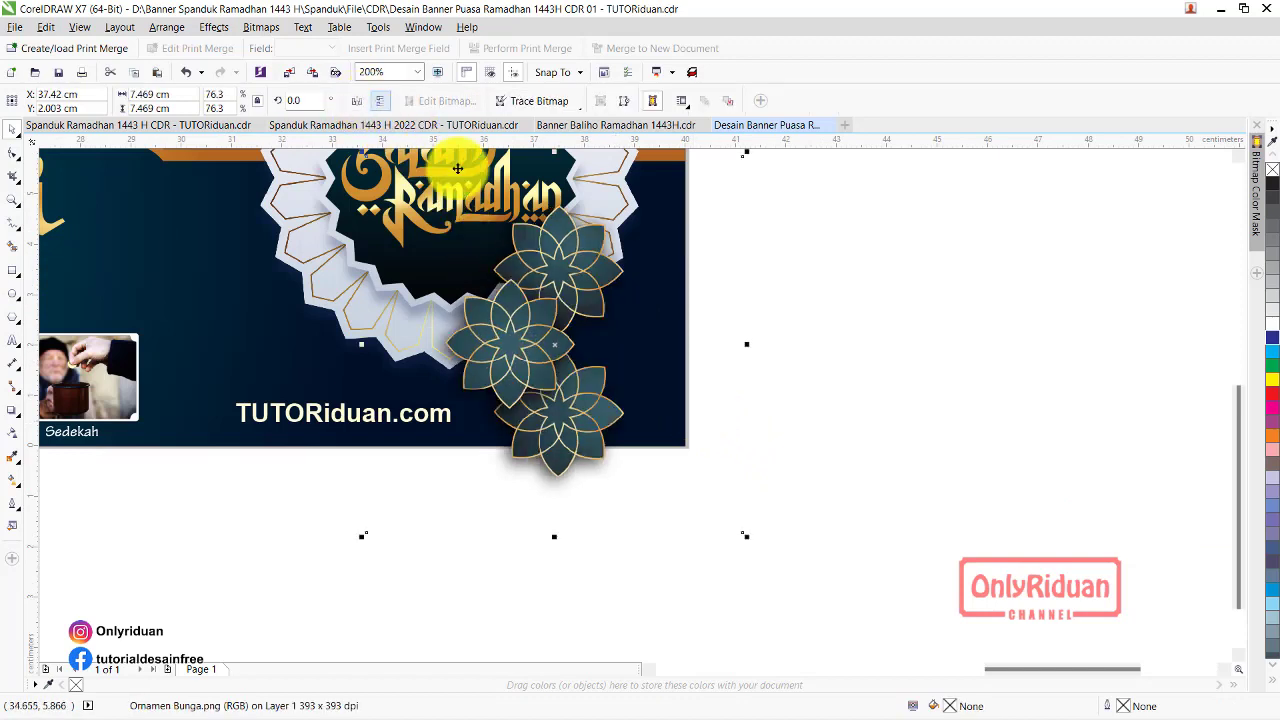
{"action": "left_click", "coordinate": [571, 400]}
{"action": "left_click_drag", "start_coordinate": [758, 169], "coordinate": [774, 220]}
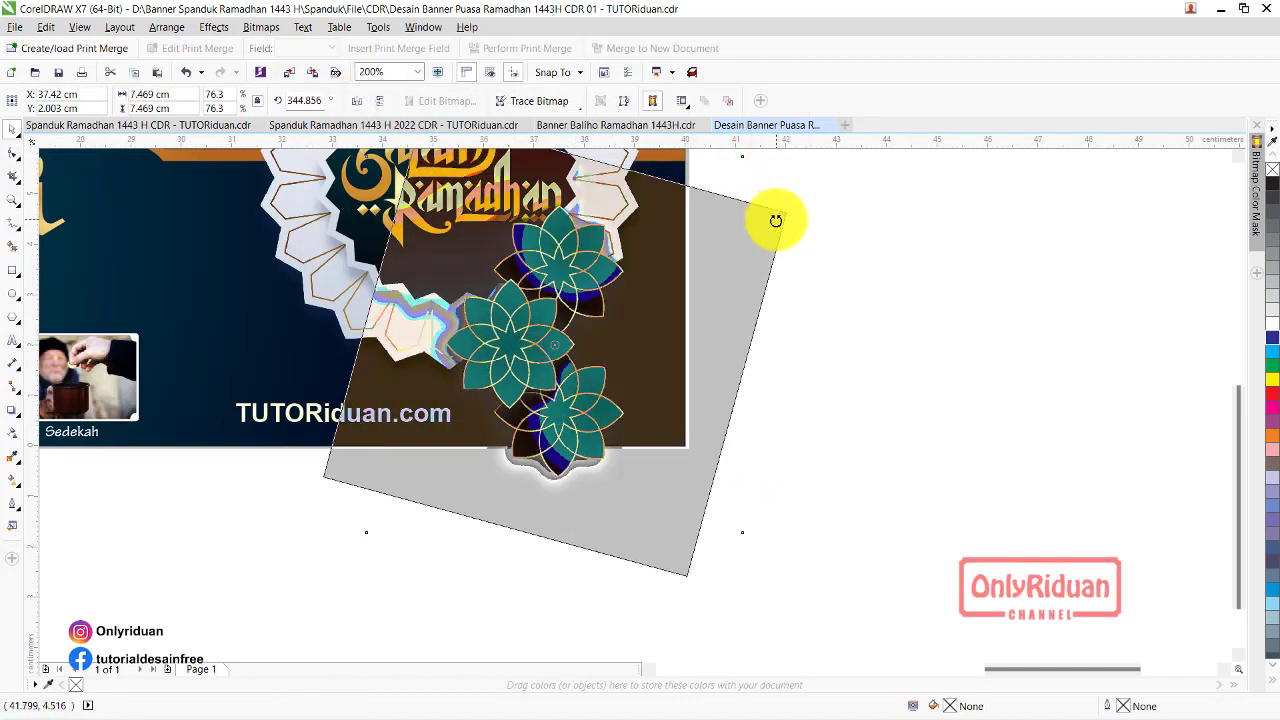
{"action": "mouse_move", "coordinate": [529, 334]}
{"action": "left_mouse_down"}
{"action": "mouse_move", "coordinate": [676, 408]}
{"action": "mouse_move", "coordinate": [641, 378]}
{"action": "left_mouse_up"}
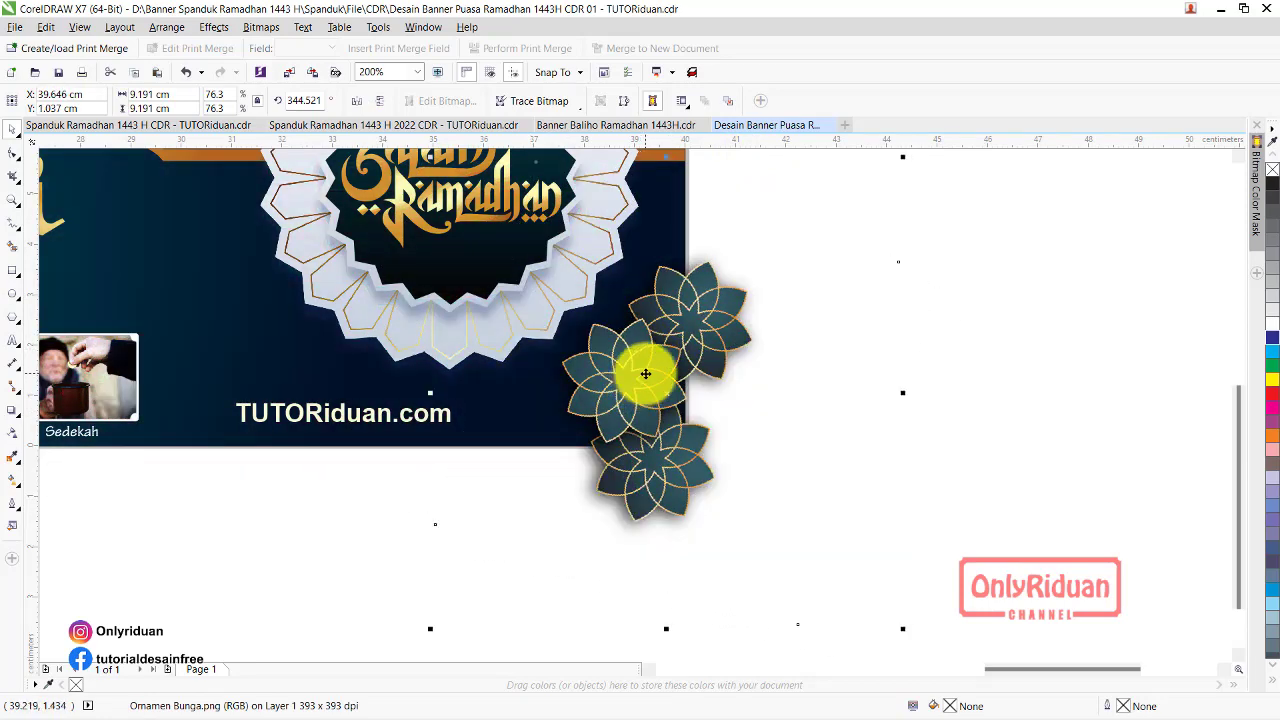
PowerClip the lower-right flower inside the banner background
{"action": "right_click", "coordinate": [645, 373]}
{"action": "left_click", "coordinate": [672, 302]}
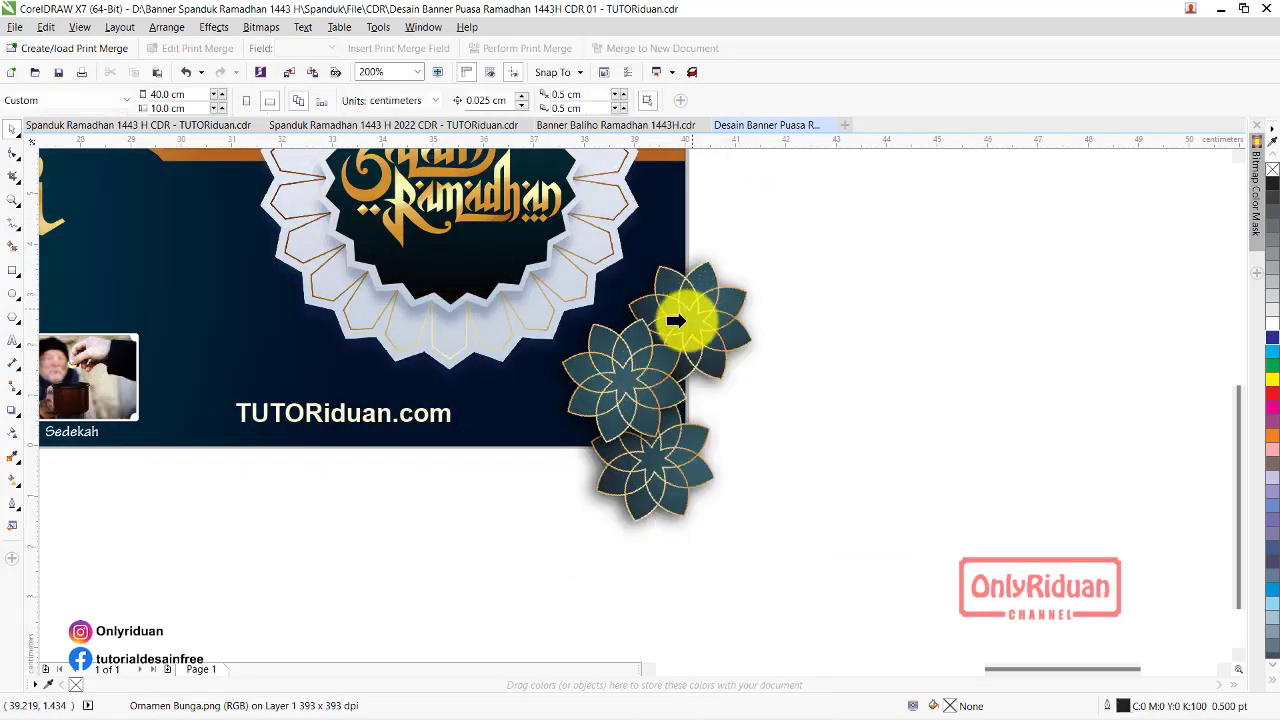
{"action": "left_click", "coordinate": [136, 235]}
{"action": "scroll", "coordinate": [806, 426], "scroll_direction": "down", "scroll_amount": 2}
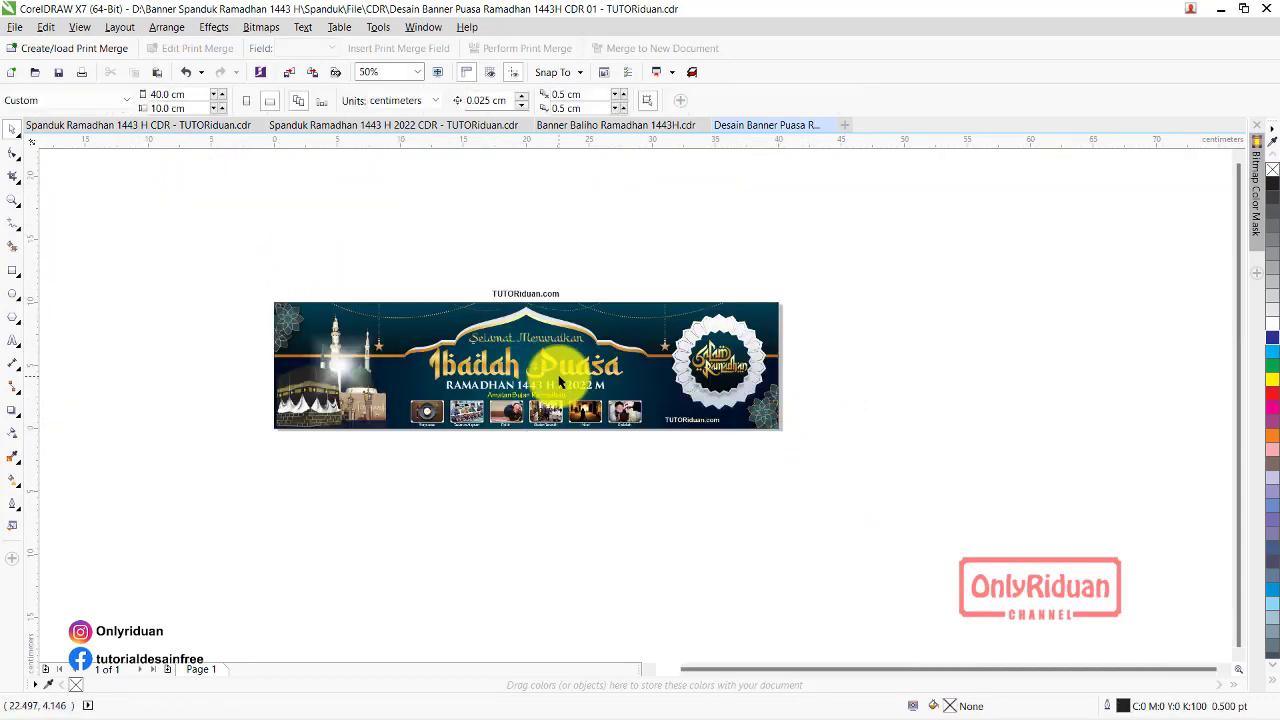
{"action": "scroll", "coordinate": [560, 383], "scroll_direction": "up", "scroll_amount": 2}
Select the Ibadah Puasa title text on the banner
{"action": "scroll", "coordinate": [560, 383], "scroll_direction": "down", "scroll_amount": 1}
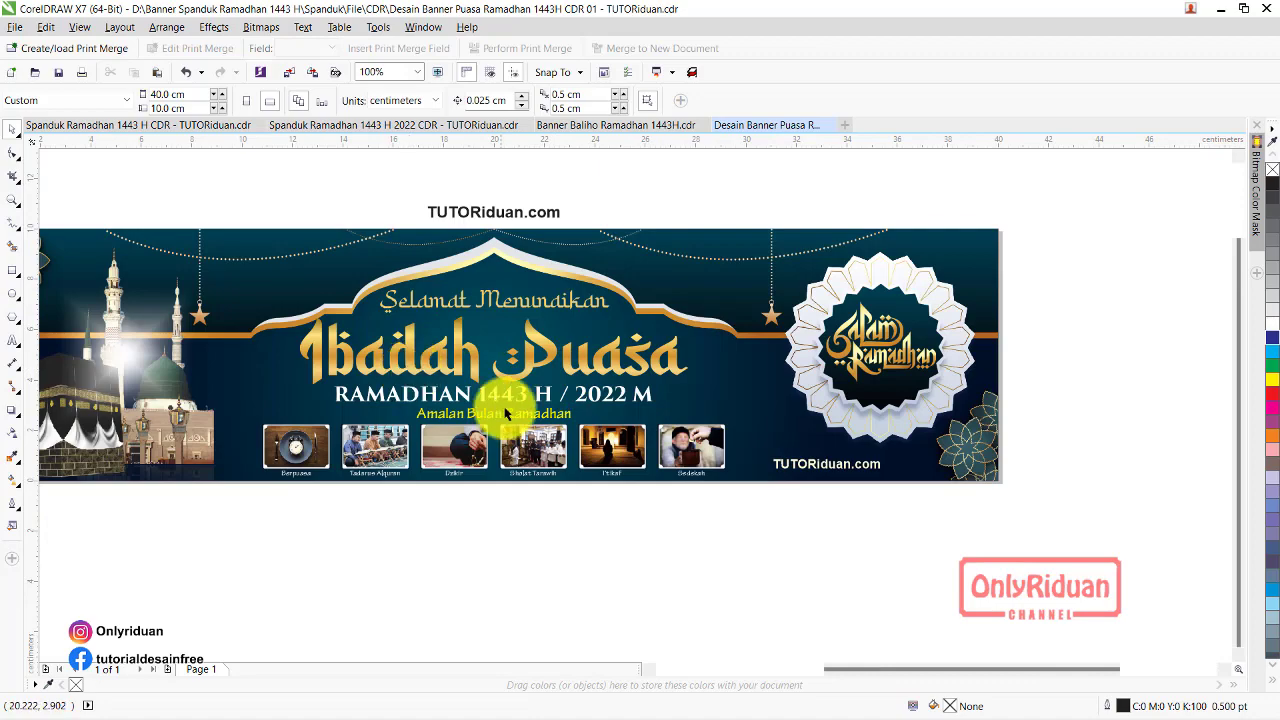
{"action": "scroll", "coordinate": [521, 384], "scroll_direction": "up", "scroll_amount": 1}
{"action": "scroll", "coordinate": [522, 380], "scroll_direction": "up", "scroll_amount": 2}
{"action": "left_click", "coordinate": [537, 357]}
{"action": "scroll", "coordinate": [537, 340], "scroll_direction": "down", "scroll_amount": 1}
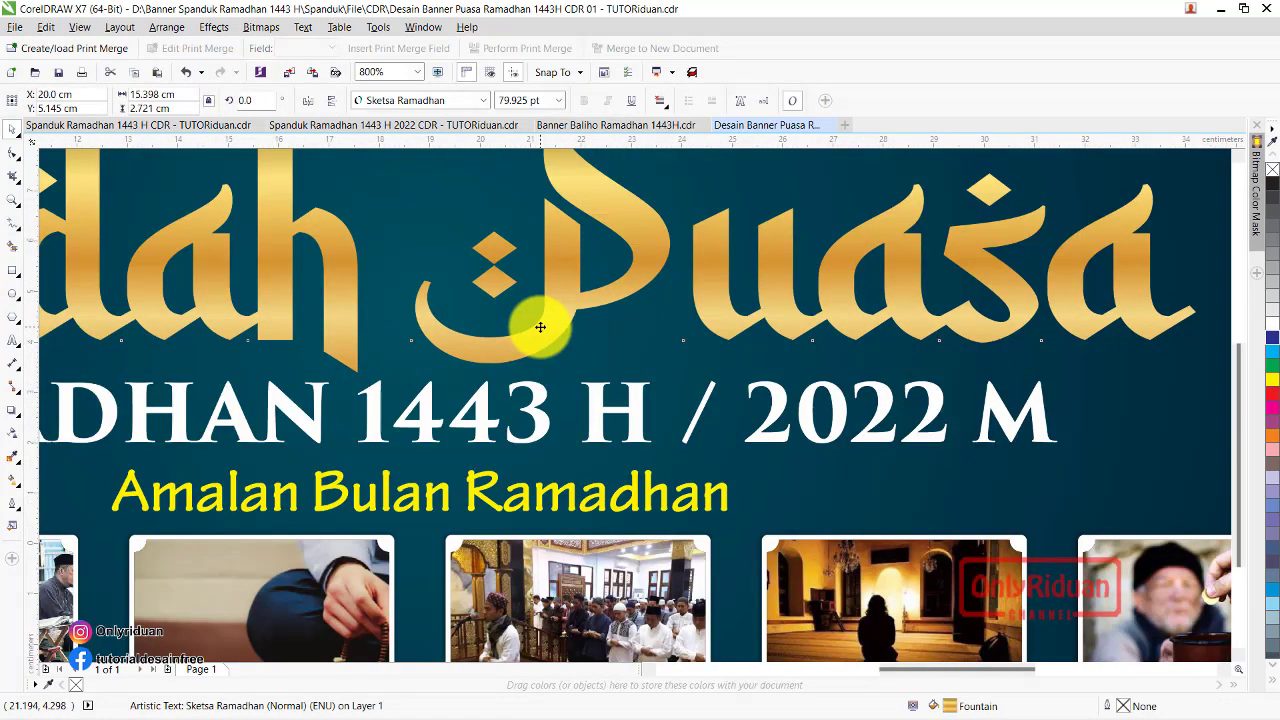
{"action": "scroll", "coordinate": [539, 325], "scroll_direction": "down", "scroll_amount": 1}
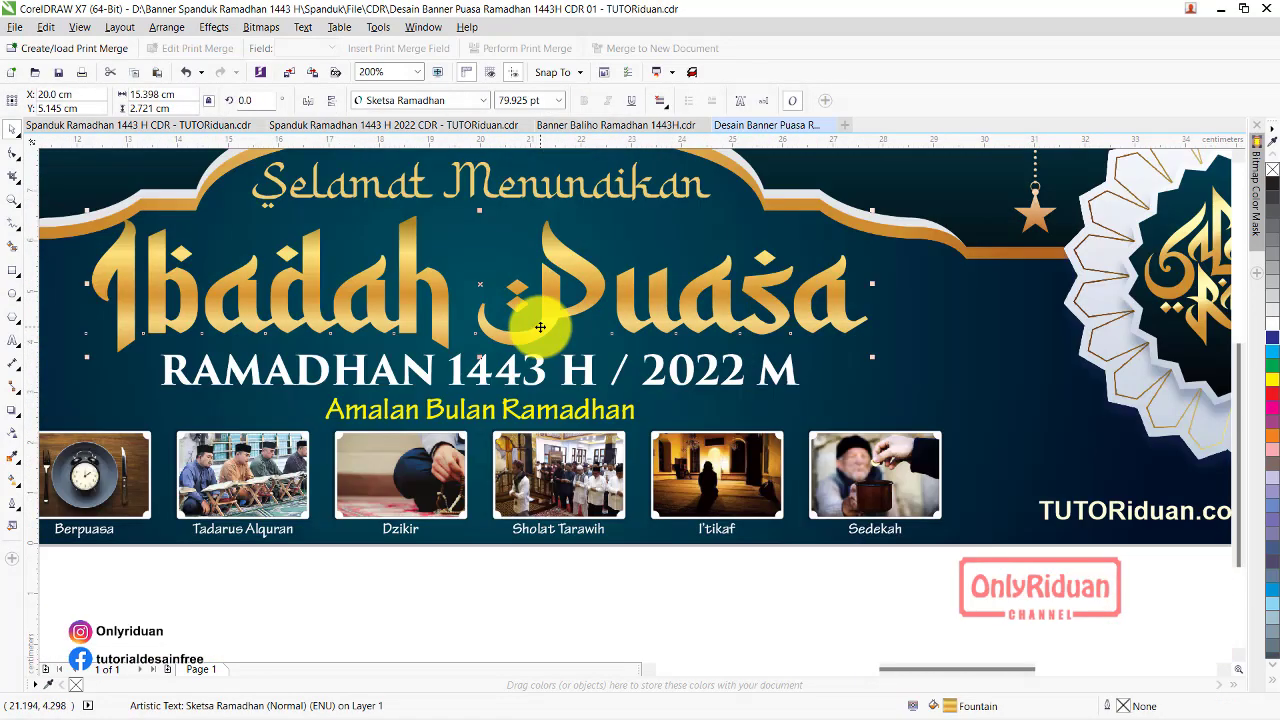
Apply a Flat Bottom Right drop shadow to the title, pulled in close under the letters
{"action": "left_click", "coordinate": [10, 411]}
{"action": "left_click", "coordinate": [42, 405]}
{"action": "left_click", "coordinate": [78, 104]}
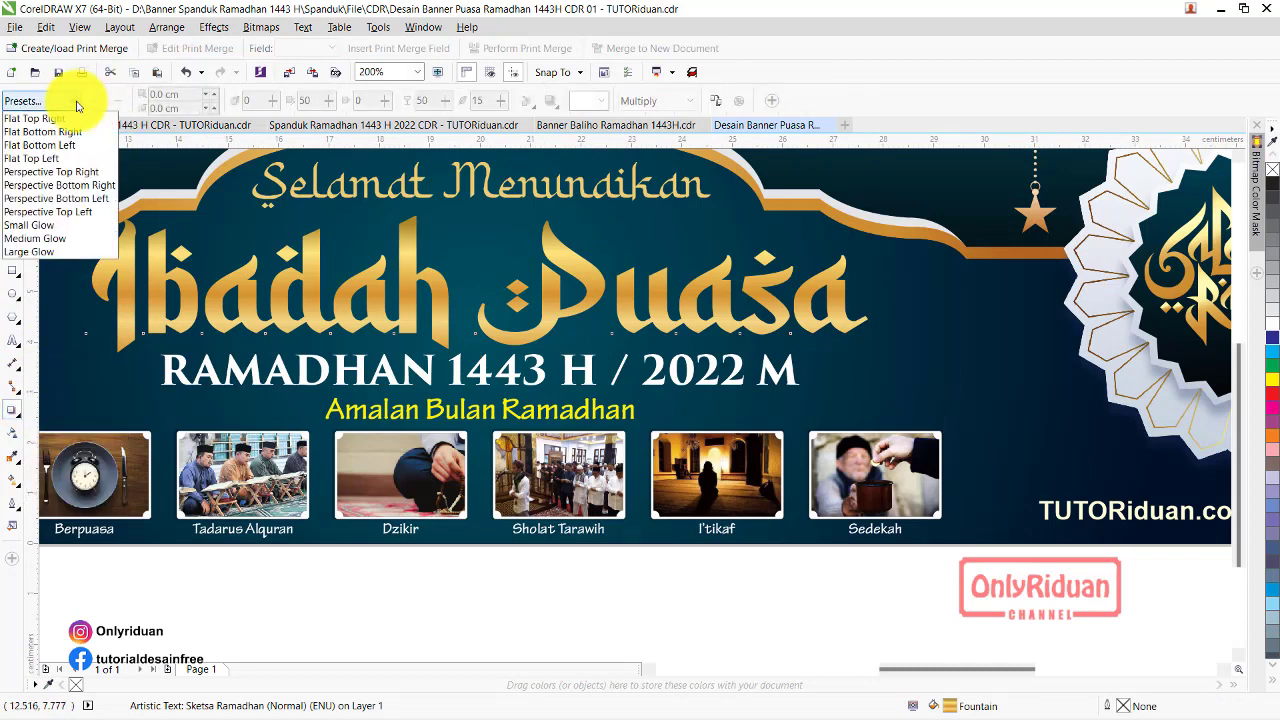
{"action": "left_click", "coordinate": [74, 134]}
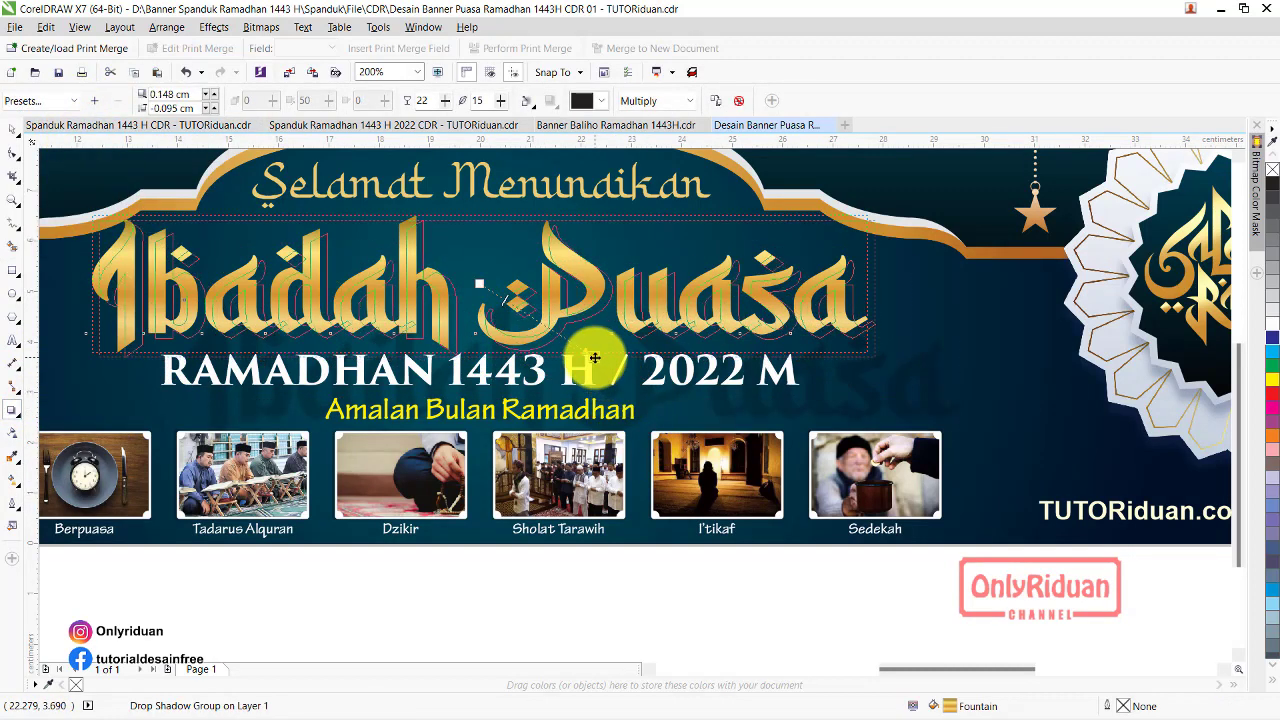
{"action": "left_click_drag", "start_coordinate": [597, 360], "coordinate": [581, 356]}
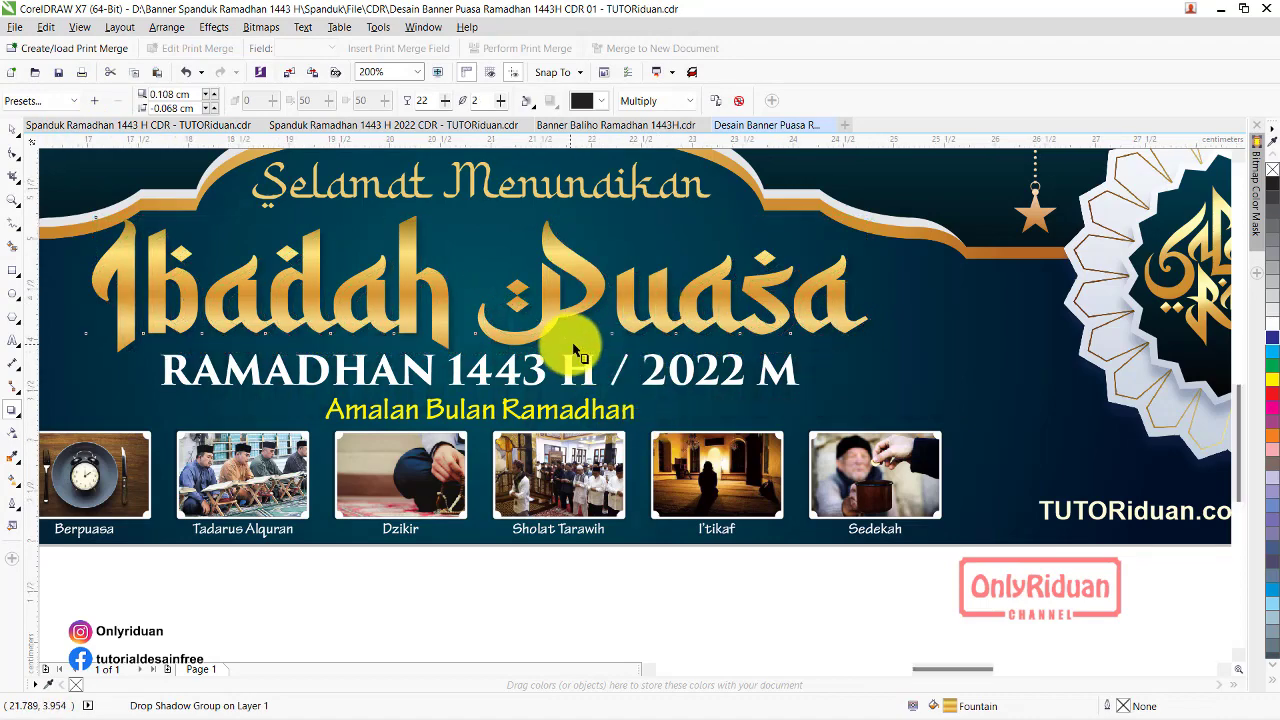
{"action": "scroll", "coordinate": [577, 348], "scroll_direction": "up", "scroll_amount": 3}
{"action": "scroll", "coordinate": [573, 340], "scroll_direction": "down", "scroll_amount": 2}
{"action": "scroll", "coordinate": [571, 330], "scroll_direction": "down", "scroll_amount": 1}
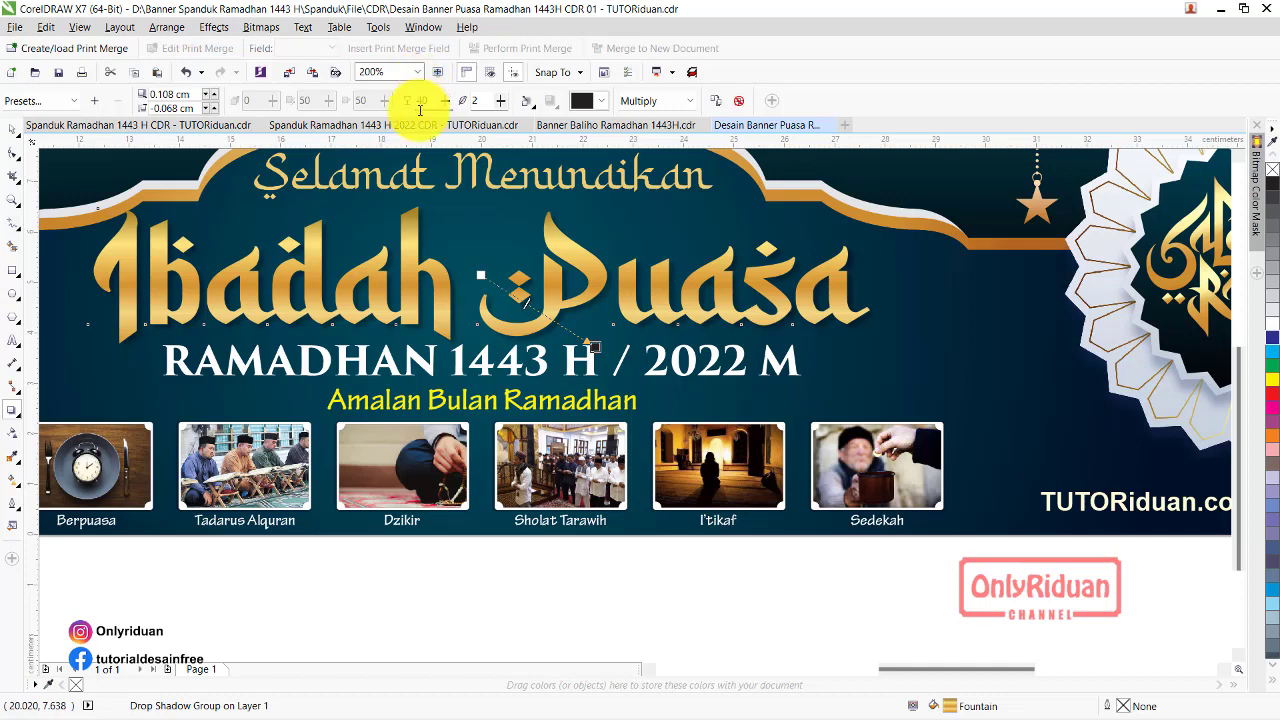
{"action": "scroll", "coordinate": [490, 333], "scroll_direction": "down", "scroll_amount": 2}
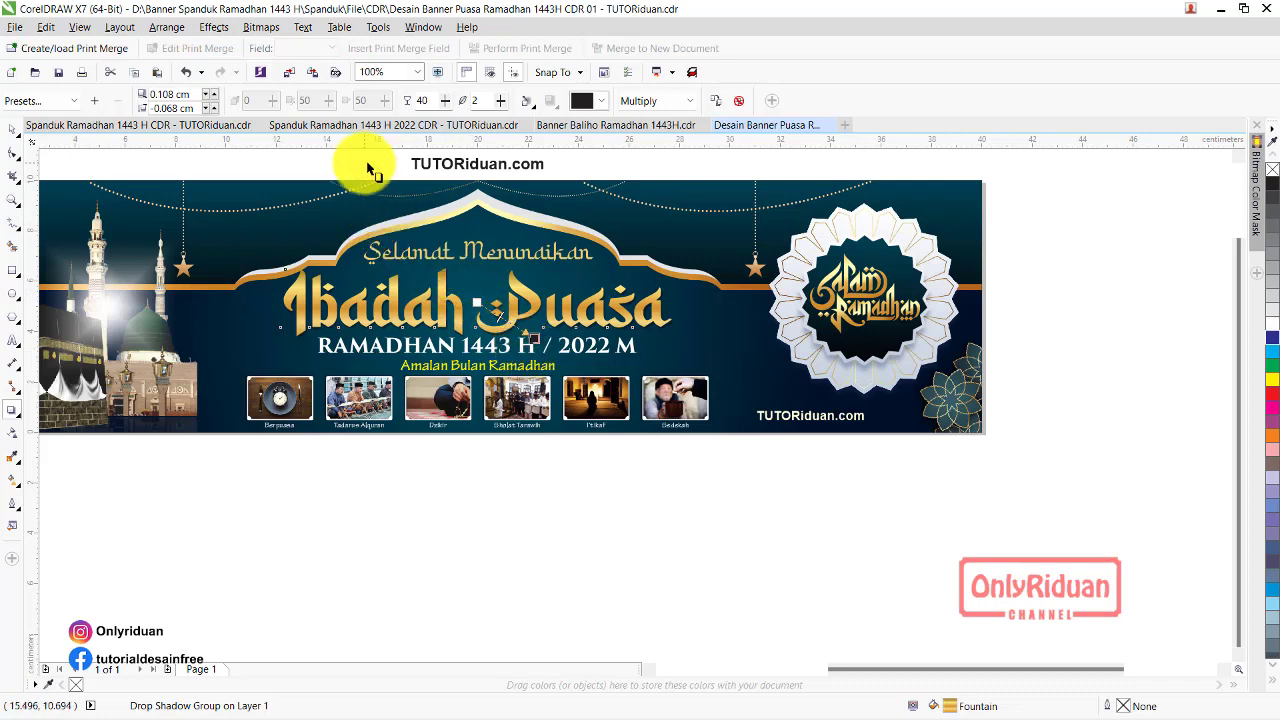
{"action": "mouse_move", "coordinate": [393, 125]}
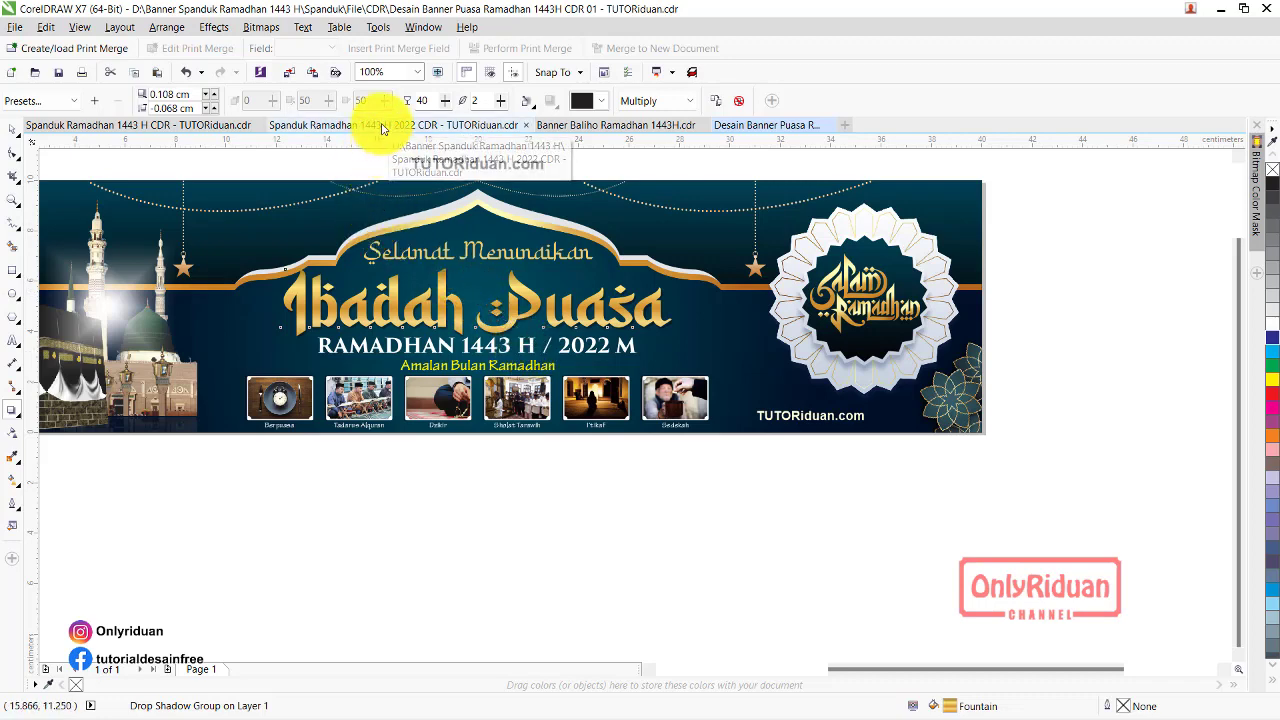
Switch to the Spanduk Ramadhan 1443 H 2022 CDR document and zoom in on its banner
{"action": "left_click", "coordinate": [381, 128]}
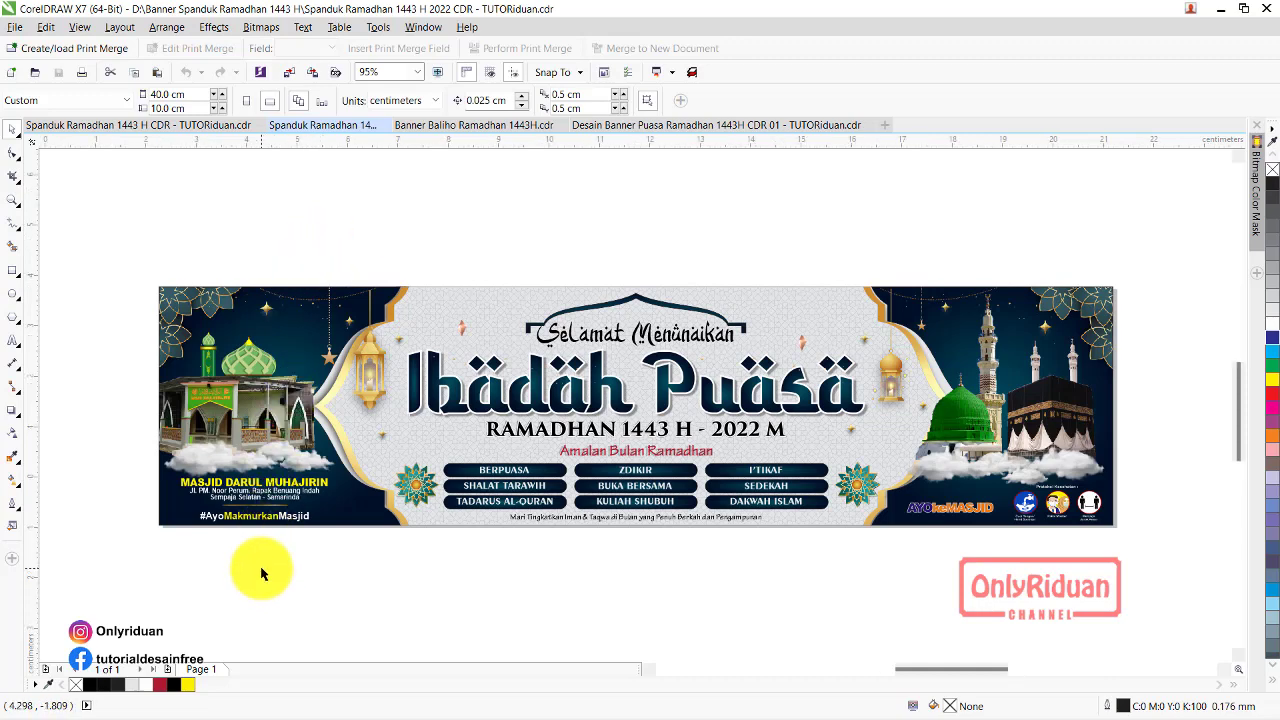
{"action": "scroll", "coordinate": [262, 573], "scroll_direction": "up", "scroll_amount": 3}
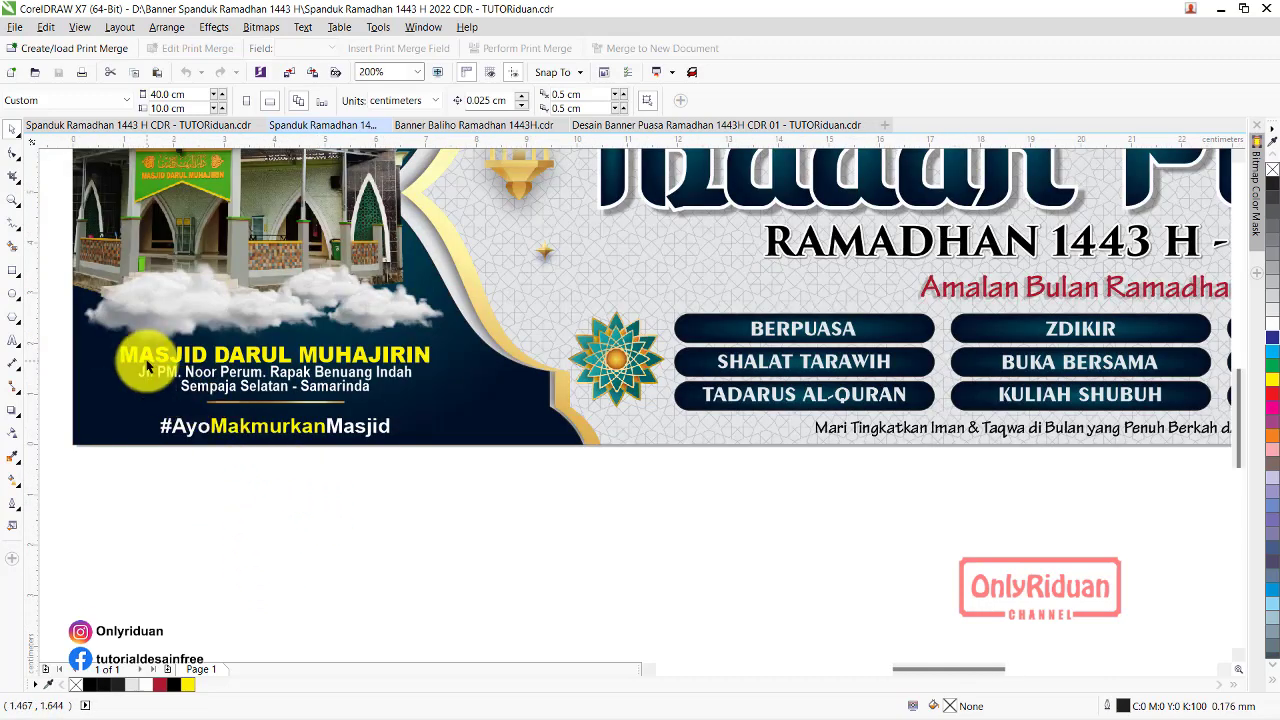
{"action": "scroll", "coordinate": [238, 372], "scroll_direction": "down", "scroll_amount": 3}
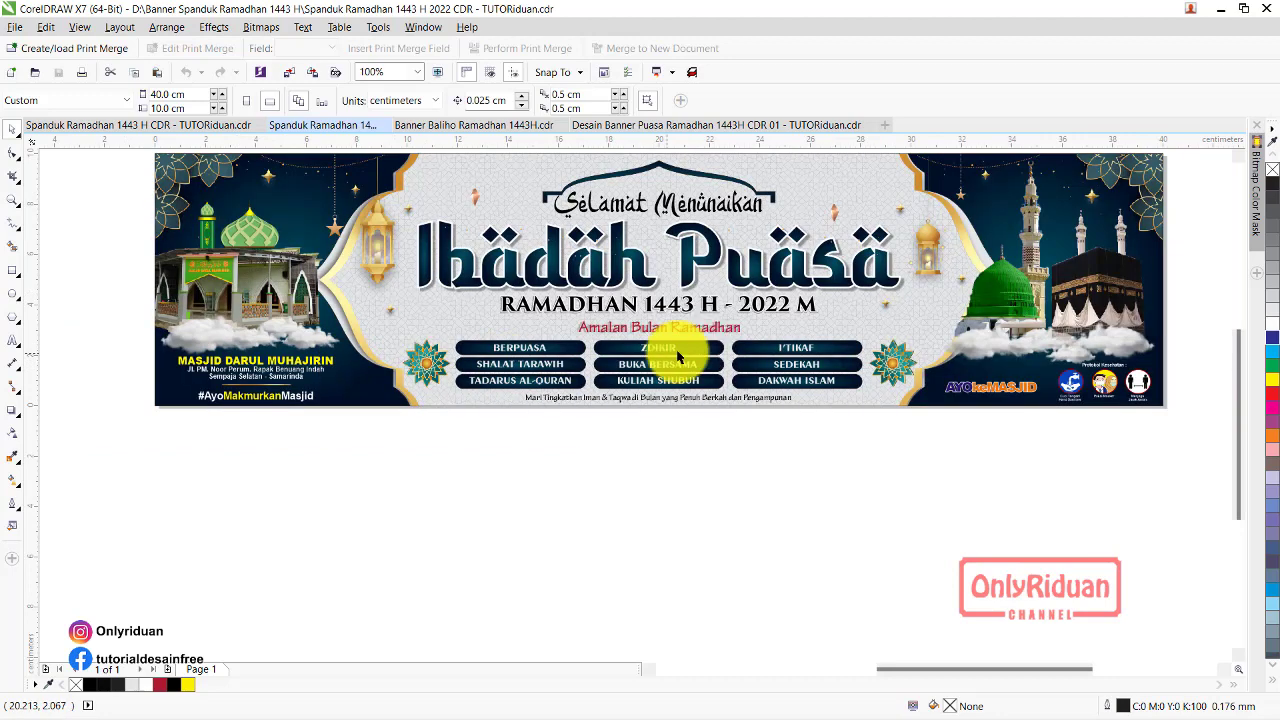
{"action": "scroll", "coordinate": [671, 360], "scroll_direction": "up", "scroll_amount": 3}
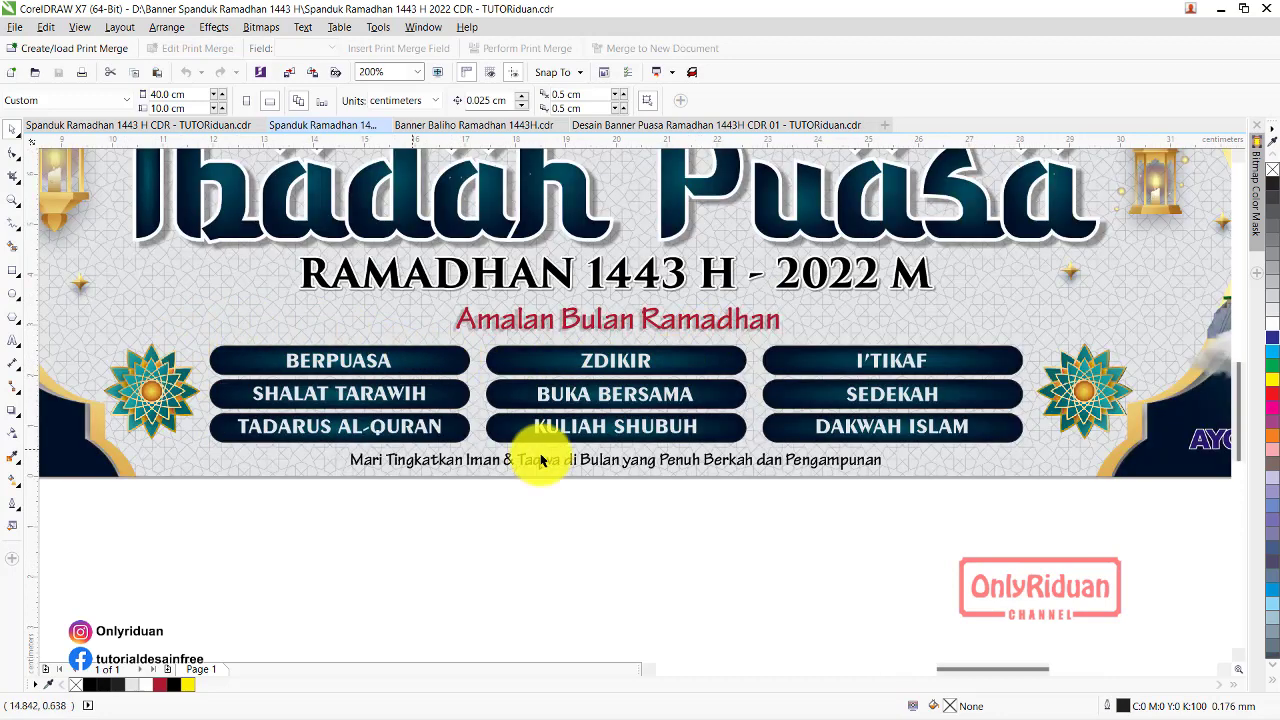
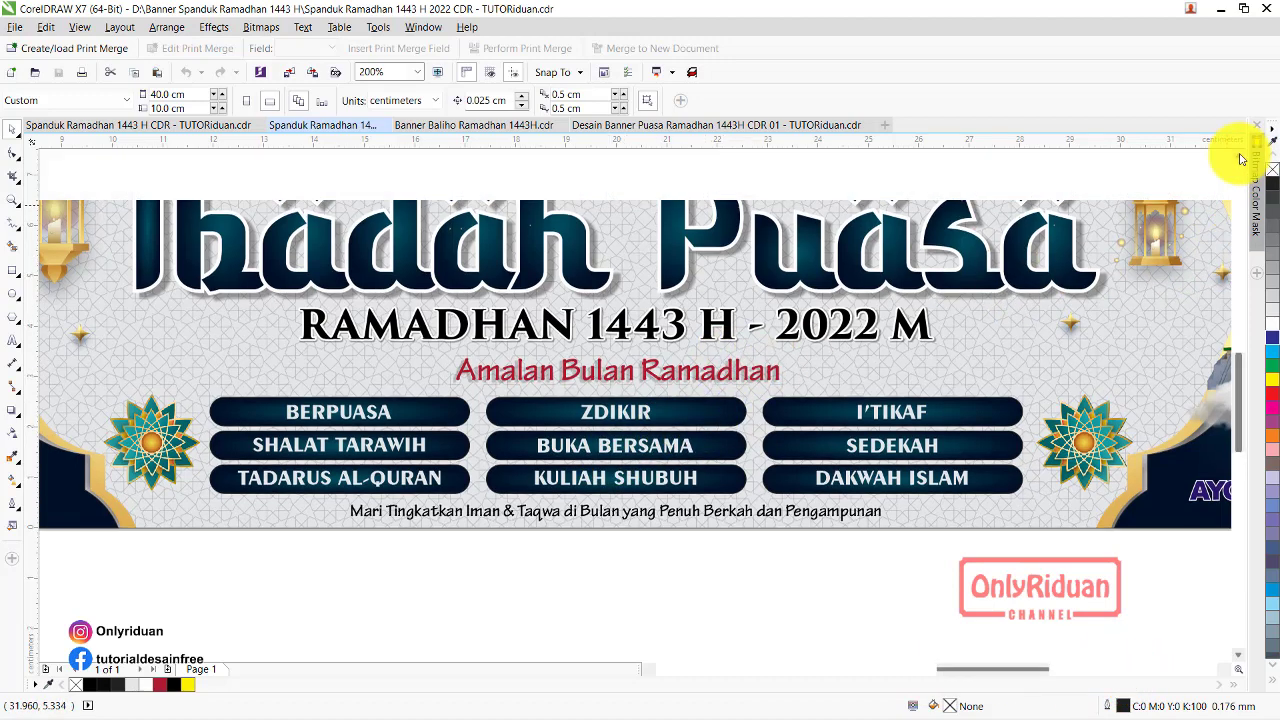
Open the Desain Spanduk Puasa Ramadhan 1443H CDR 02 file from its folder
{"action": "scroll", "coordinate": [1240, 158], "scroll_direction": "up", "scroll_amount": 3}
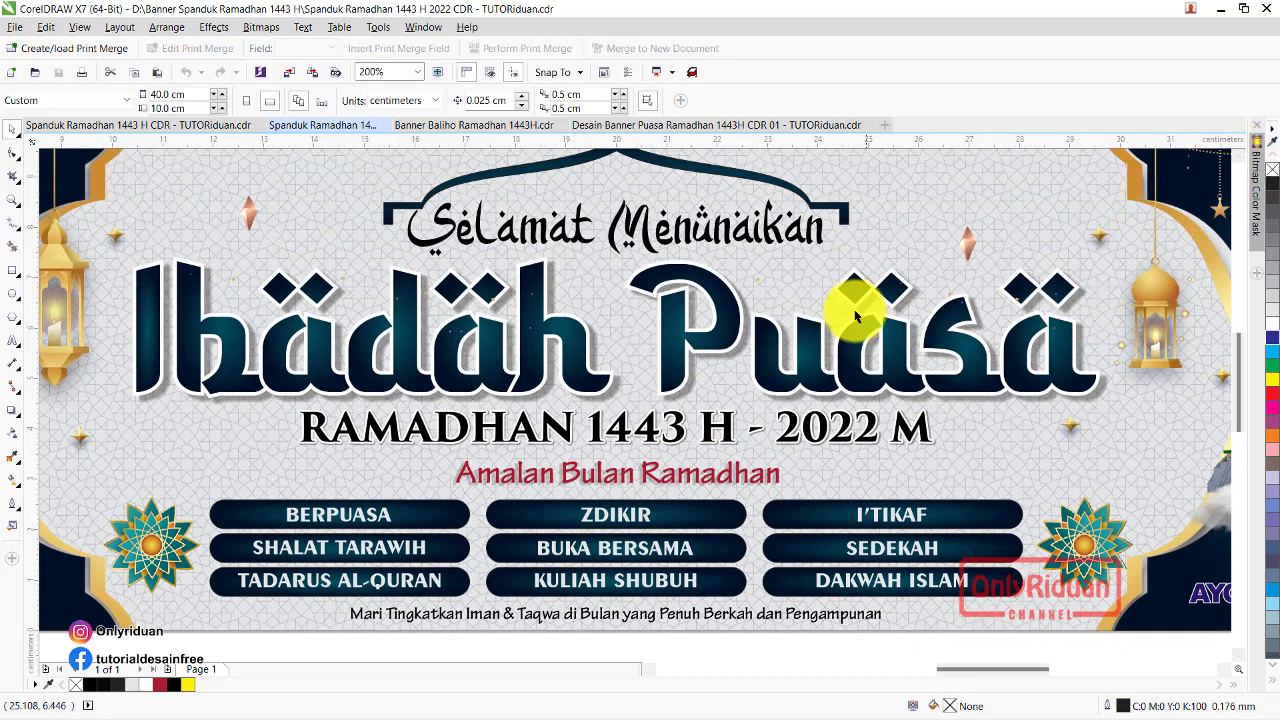
{"action": "scroll", "coordinate": [729, 271], "scroll_direction": "down", "scroll_amount": 1}
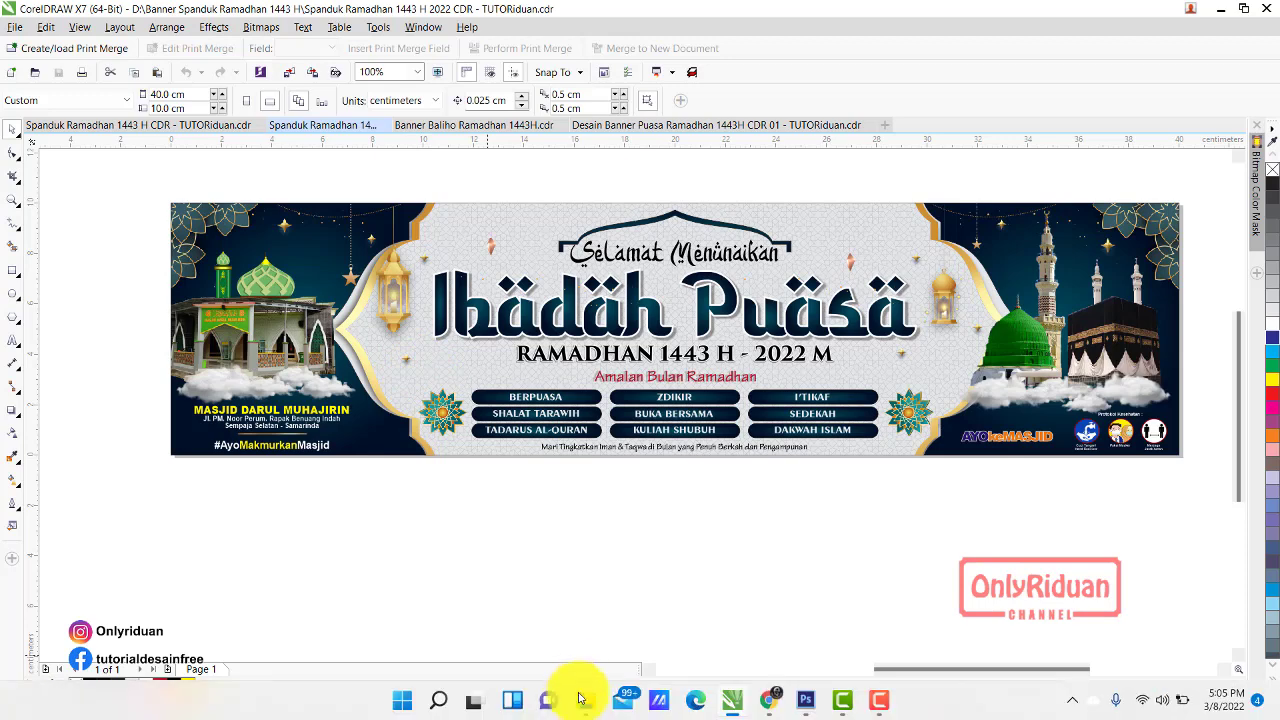
{"action": "left_click", "coordinate": [584, 708]}
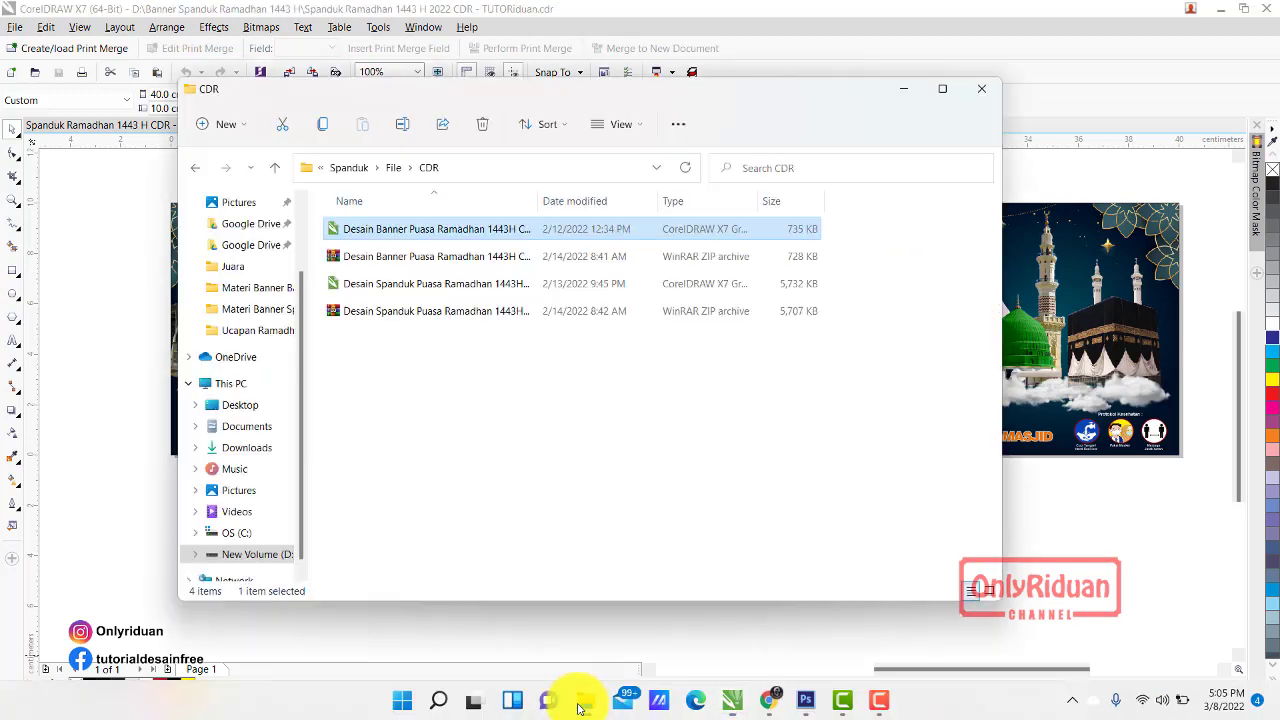
{"action": "double_click", "coordinate": [403, 283]}
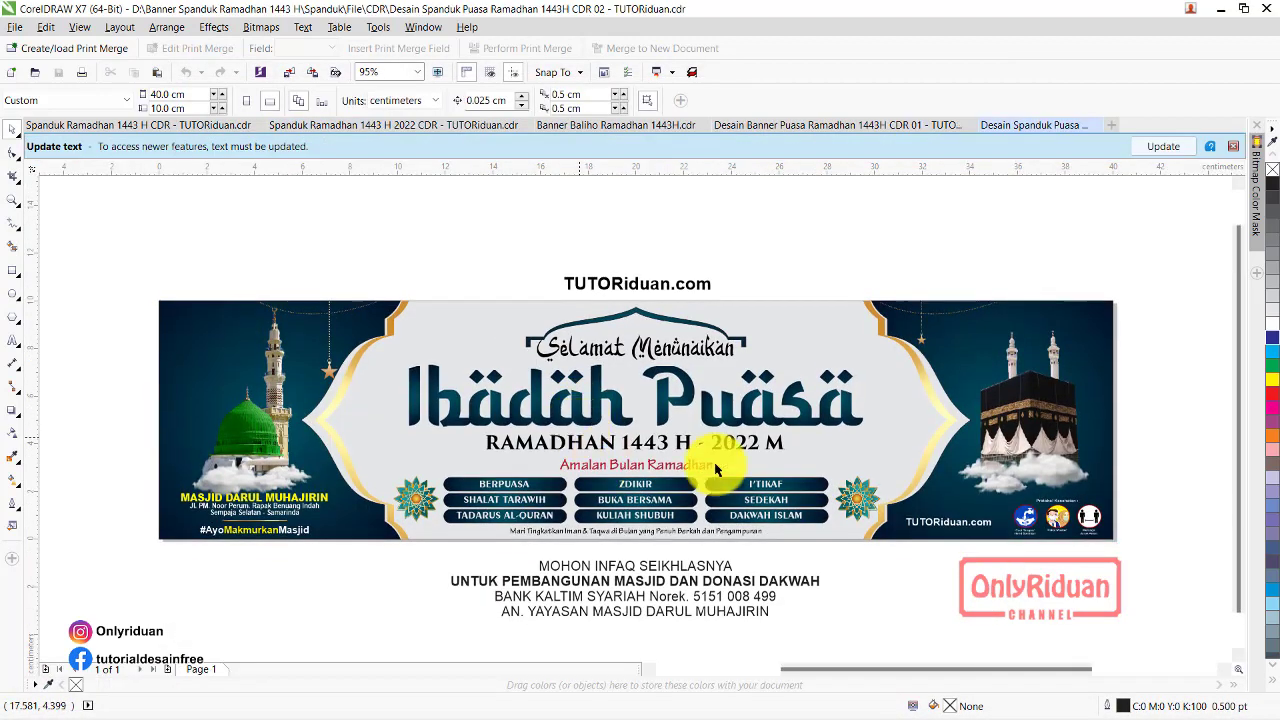
Dismiss the Update text bar and delete the donation text block beneath the banner
{"action": "left_click", "coordinate": [1237, 146]}
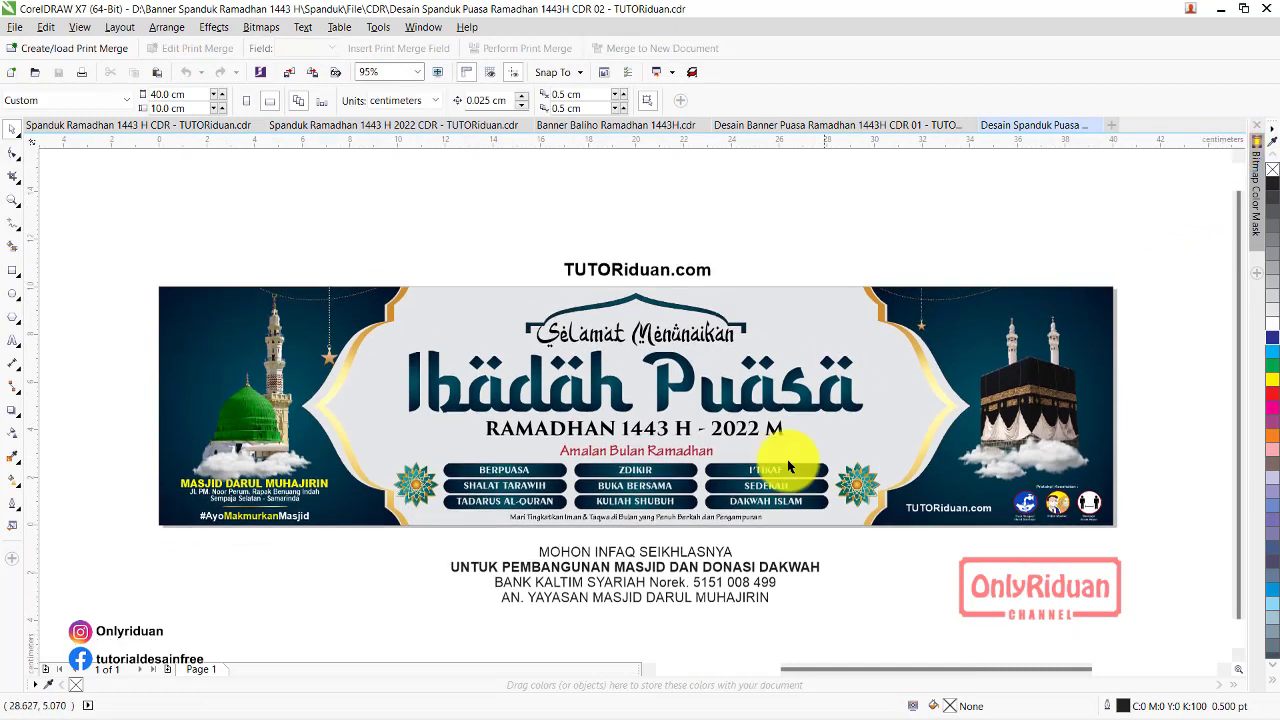
{"action": "left_click", "coordinate": [700, 572]}
{"action": "key", "text": "Delete"}
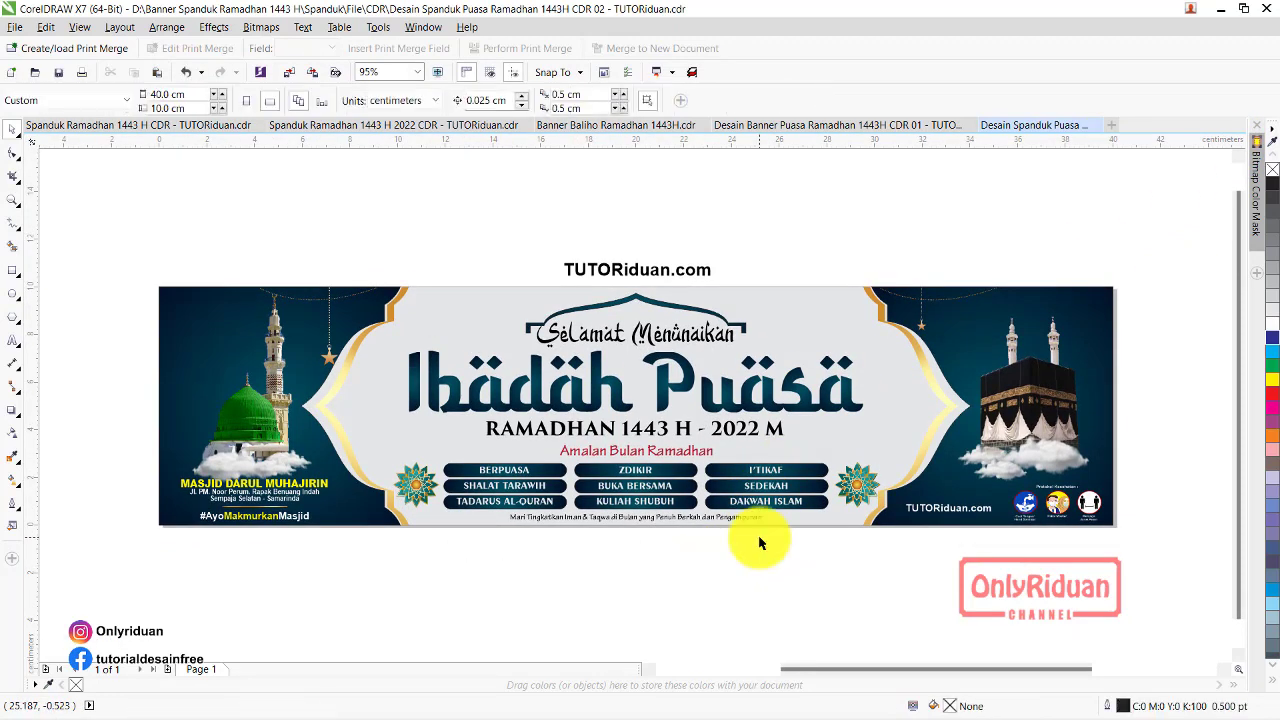
{"action": "left_click", "coordinate": [662, 273]}
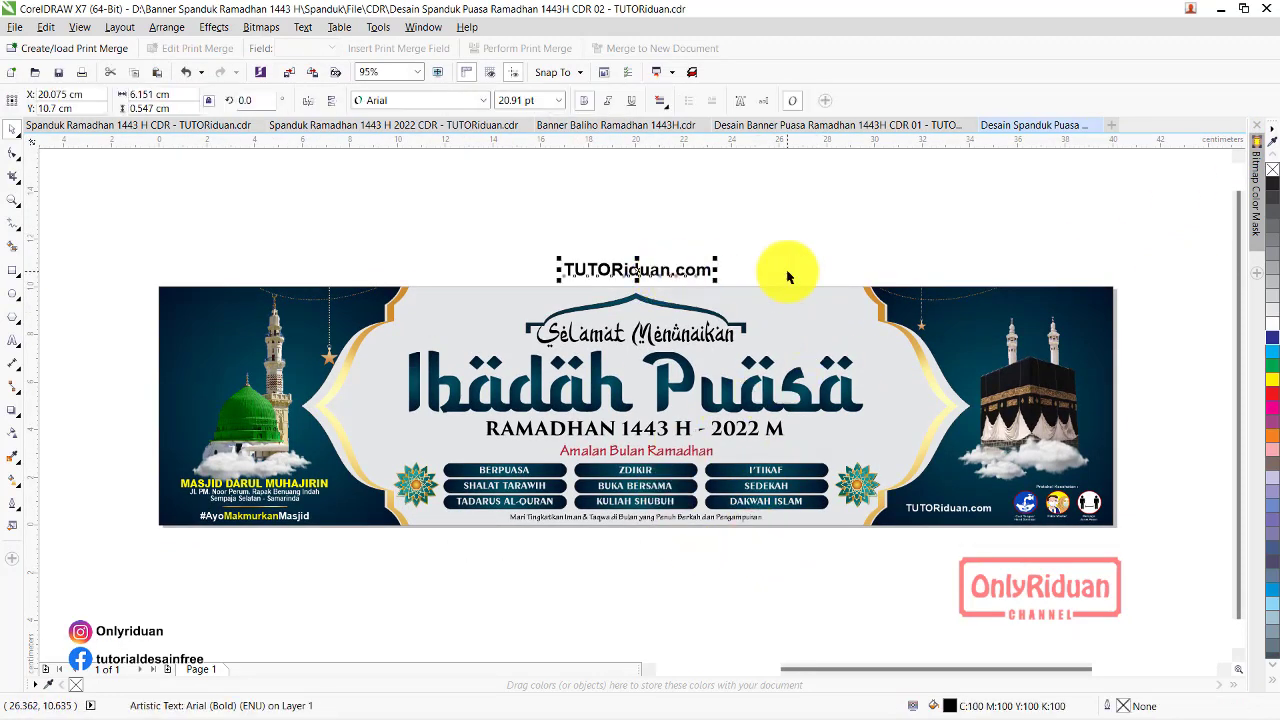
{"action": "left_click", "coordinate": [843, 592]}
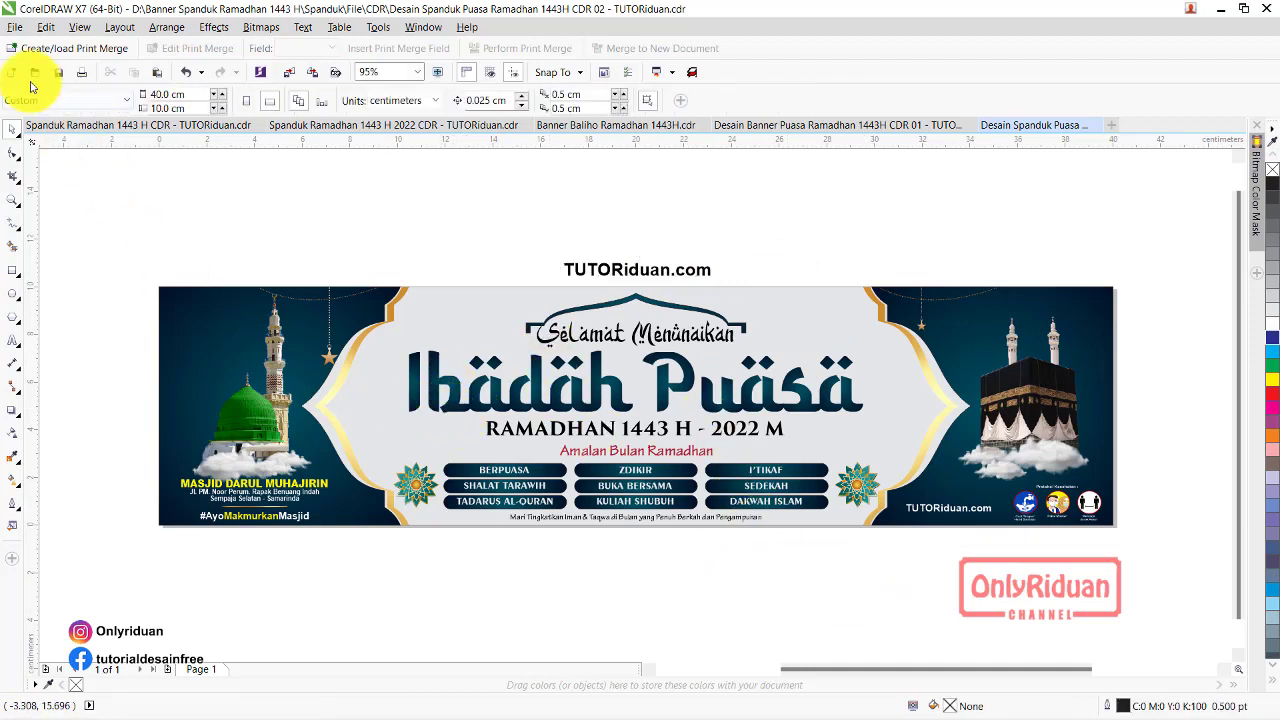
Import the Background 2 pattern onto the page and rotate it 90°
{"action": "left_click", "coordinate": [15, 27]}
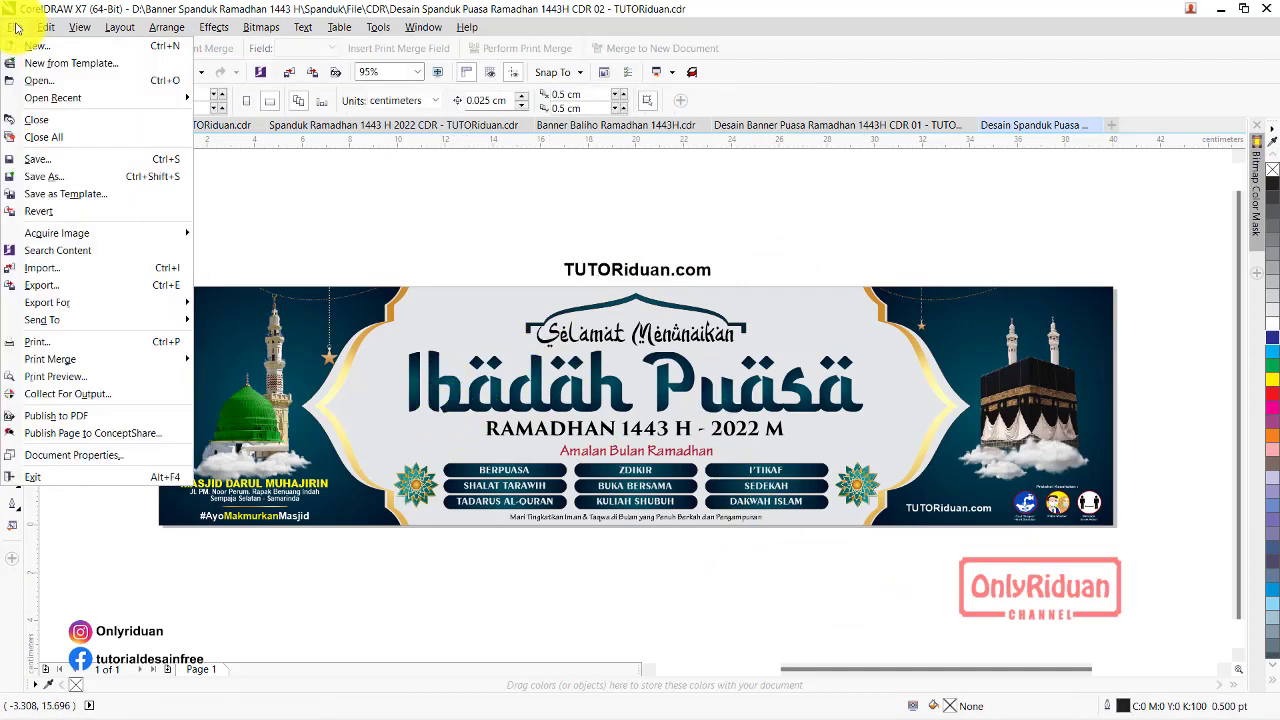
{"action": "left_click", "coordinate": [48, 274]}
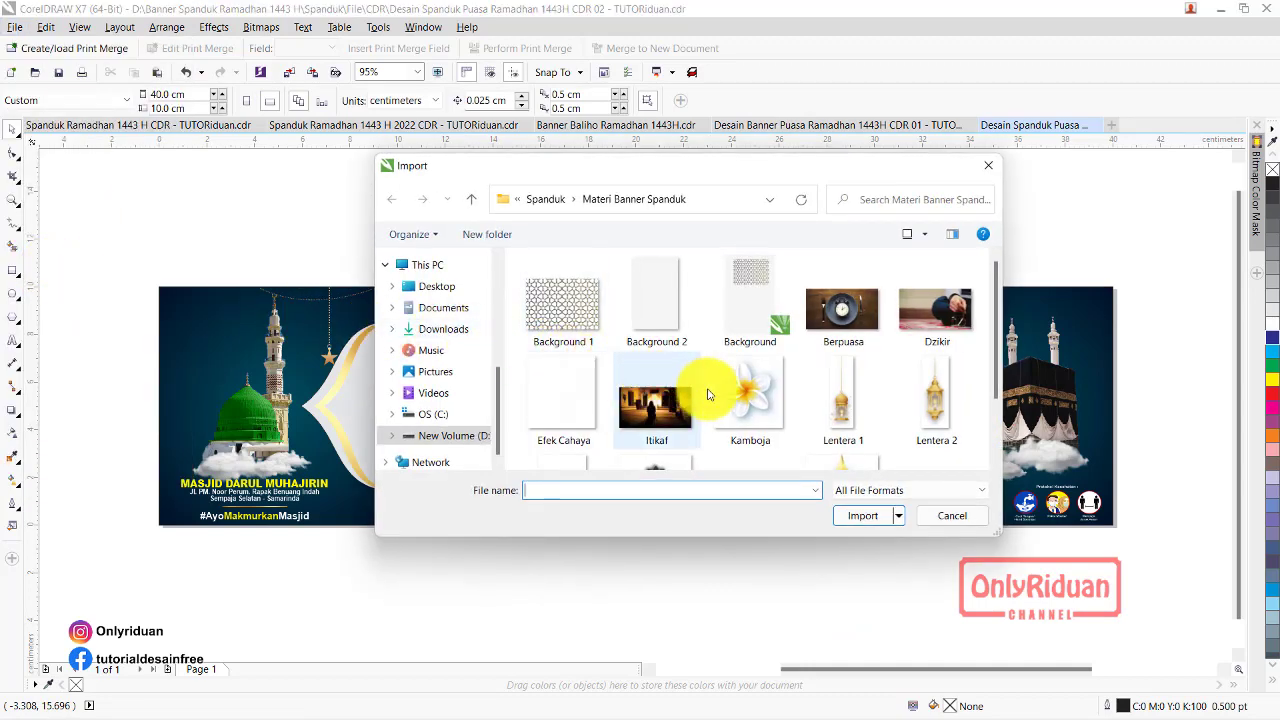
{"action": "left_click", "coordinate": [673, 316]}
{"action": "left_click", "coordinate": [860, 517]}
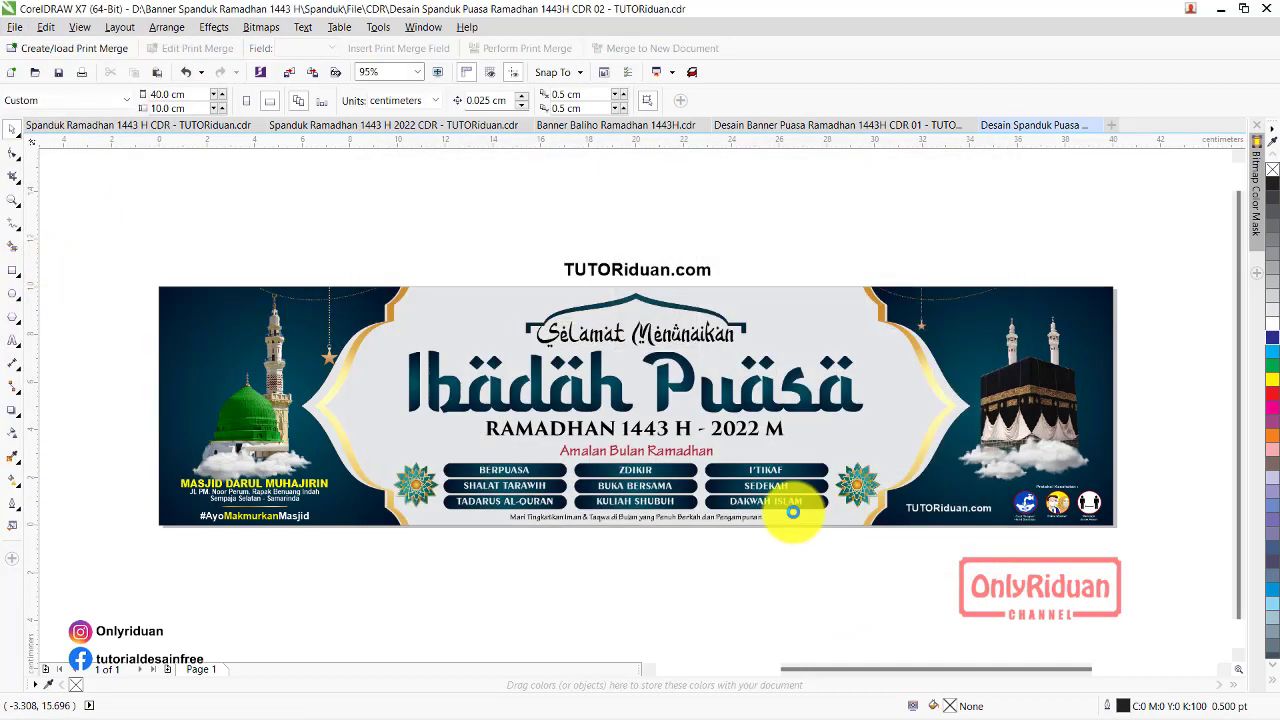
{"action": "left_click_drag", "start_coordinate": [299, 240], "coordinate": [913, 645]}
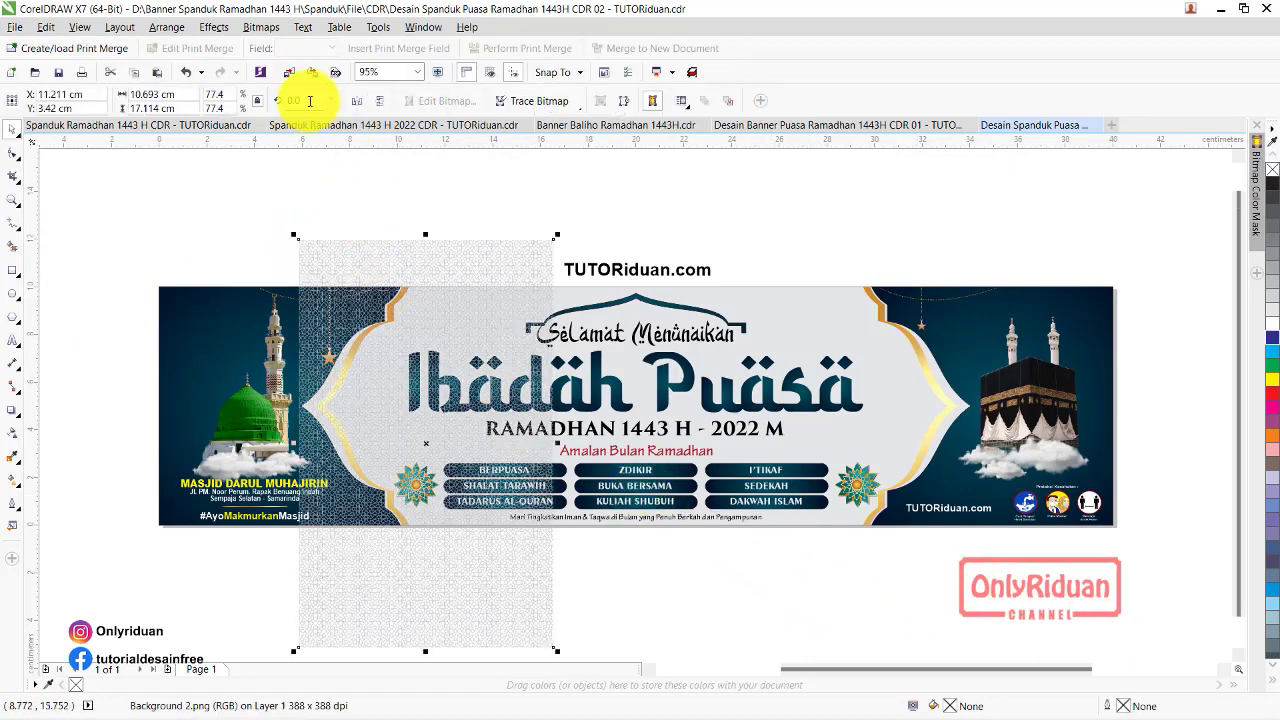
{"action": "type", "text": "90"}
{"action": "key", "text": "Return"}
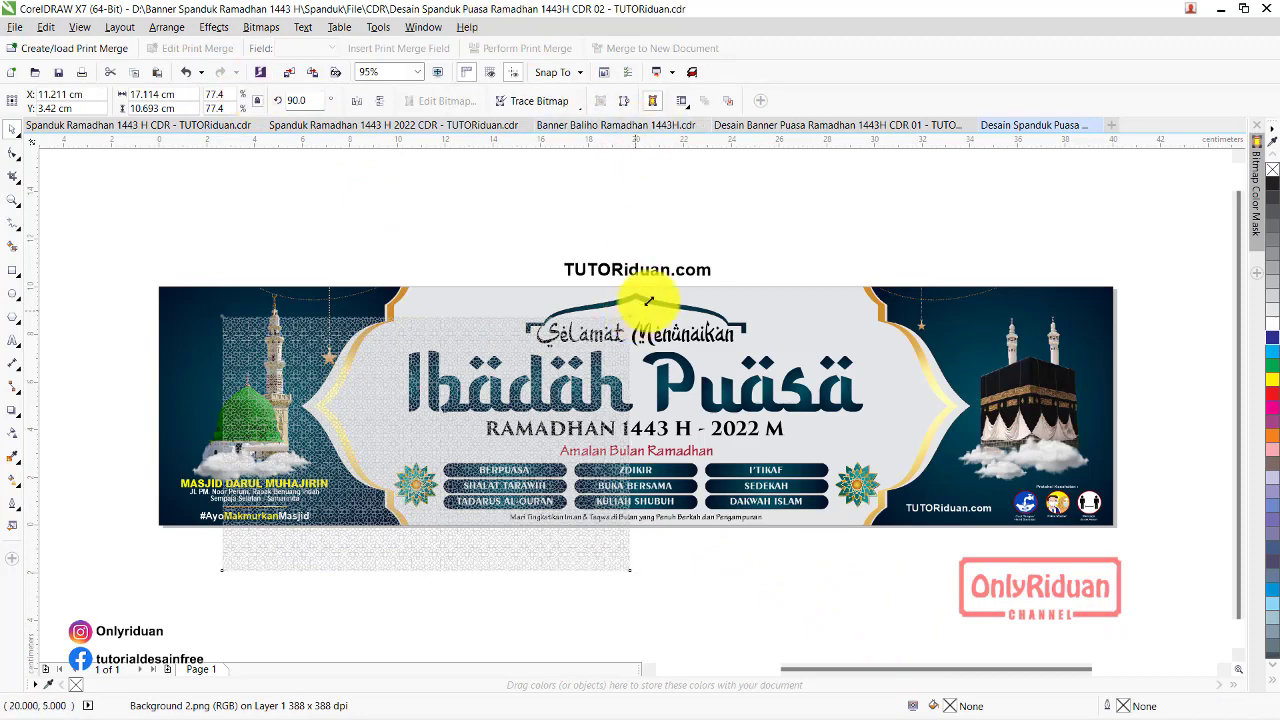
Enlarge the pattern to about 133% and PowerClip it inside the banner's centre shape
{"action": "left_click_drag", "start_coordinate": [649, 300], "coordinate": [779, 223]}
{"action": "left_click_drag", "start_coordinate": [651, 263], "coordinate": [674, 256]}
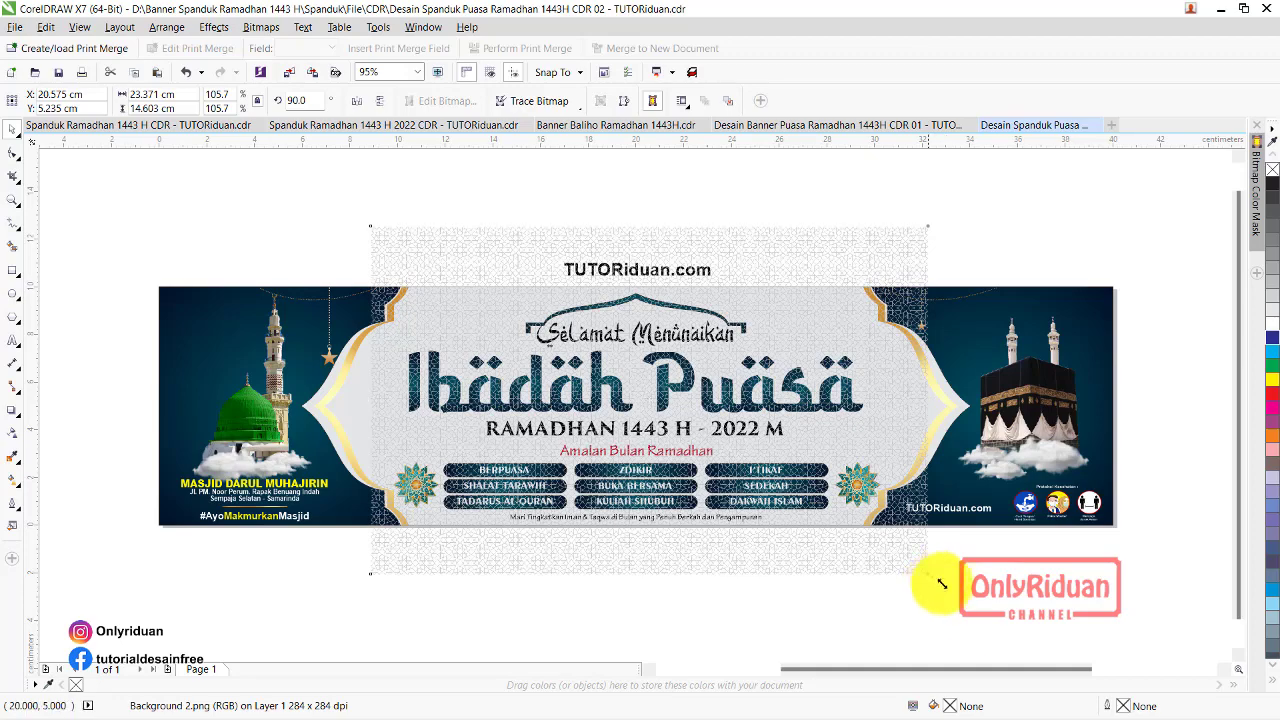
{"action": "left_click_drag", "start_coordinate": [941, 583], "coordinate": [994, 616]}
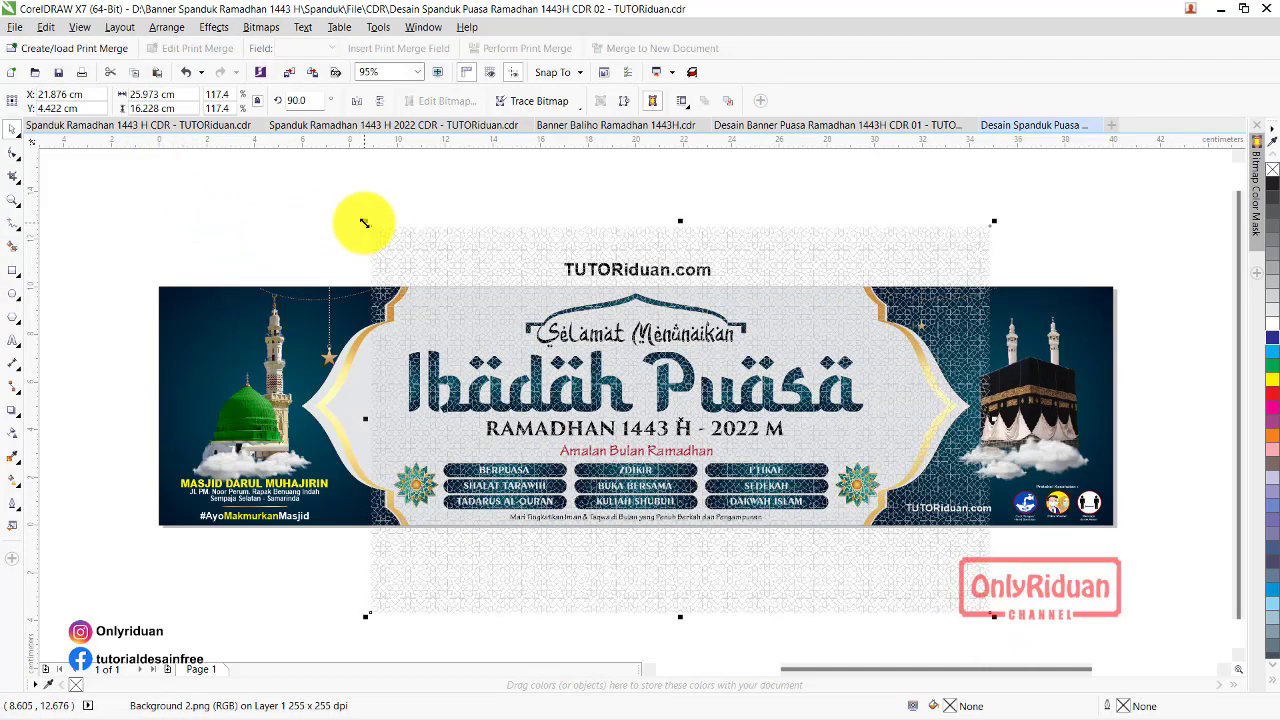
{"action": "left_click_drag", "start_coordinate": [365, 222], "coordinate": [281, 170]}
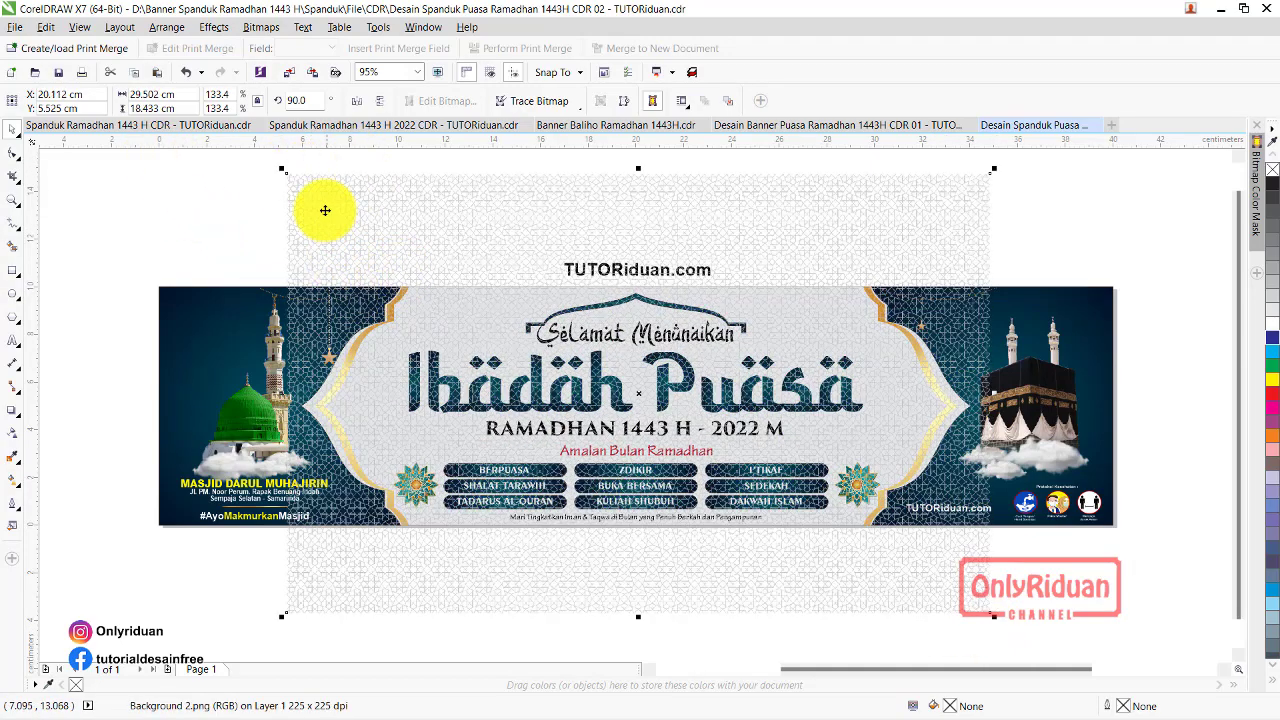
{"action": "left_click_drag", "start_coordinate": [325, 210], "coordinate": [1178, 241]}
{"action": "right_click", "coordinate": [1180, 243]}
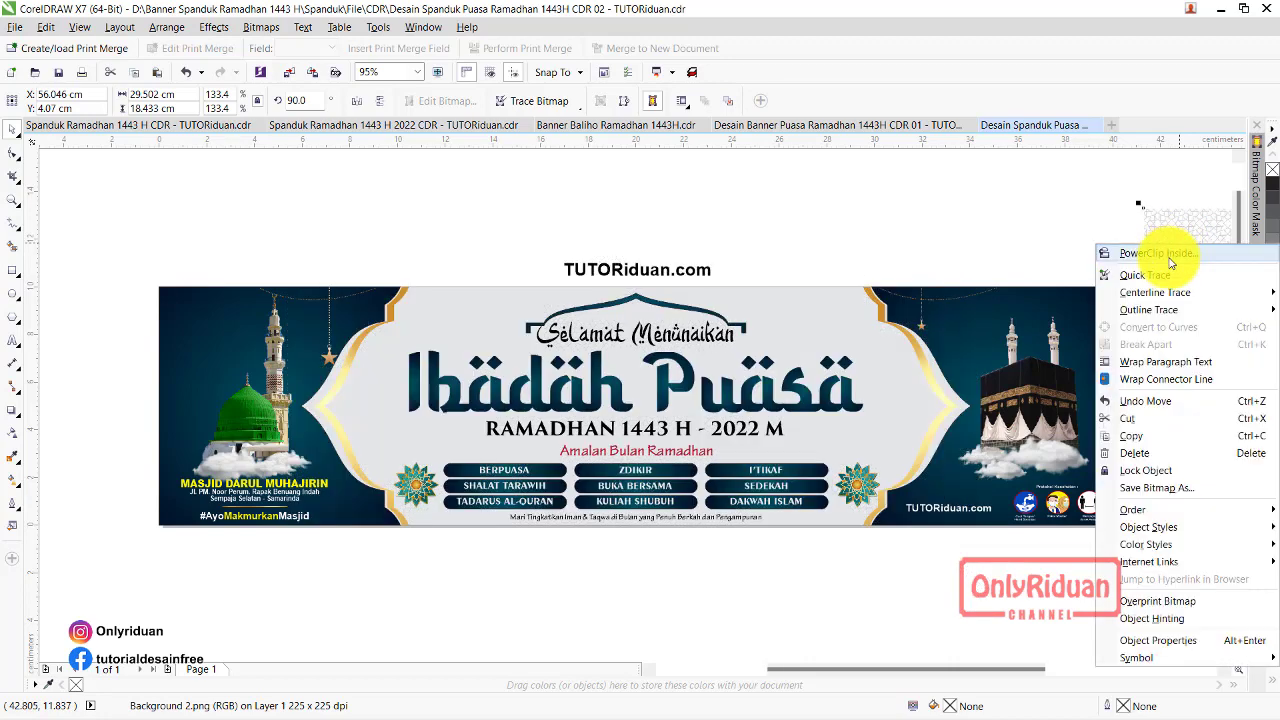
{"action": "left_click", "coordinate": [842, 309]}
{"action": "left_click", "coordinate": [811, 308]}
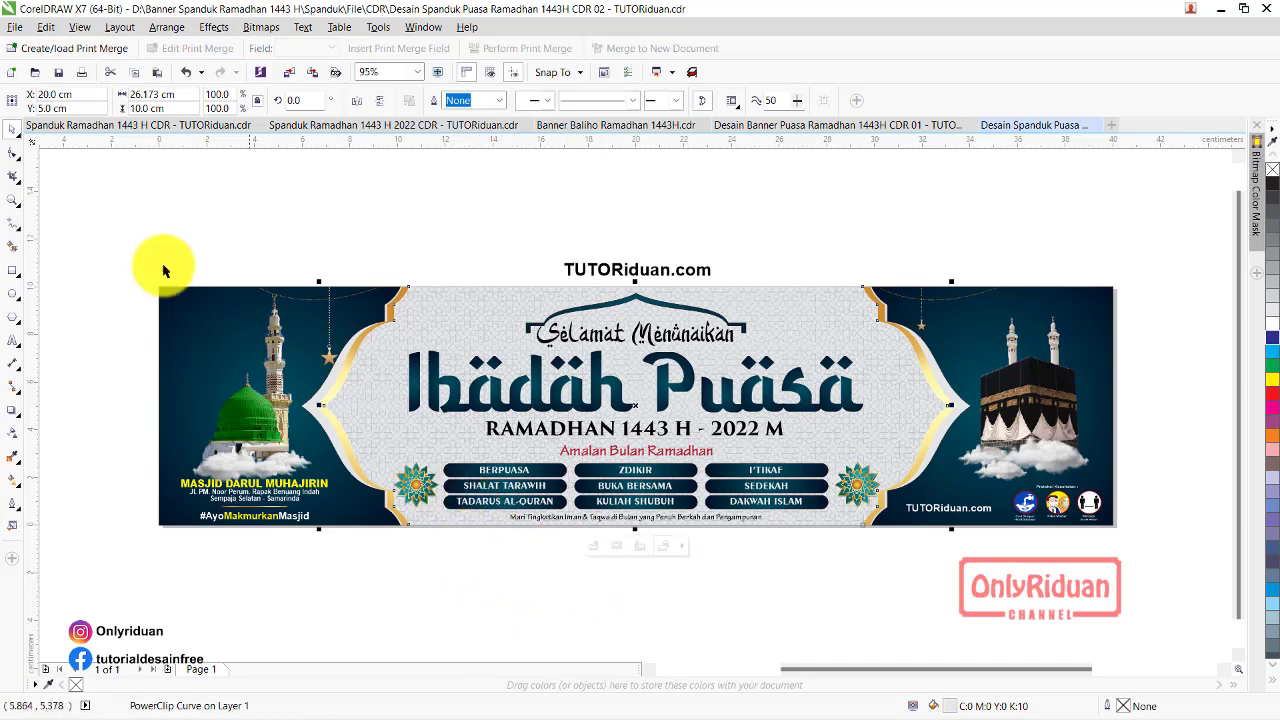
Check the lantern in the Spanduk Ramadhan 1443 H 2022 design for reference, then return
{"action": "left_click", "coordinate": [337, 125]}
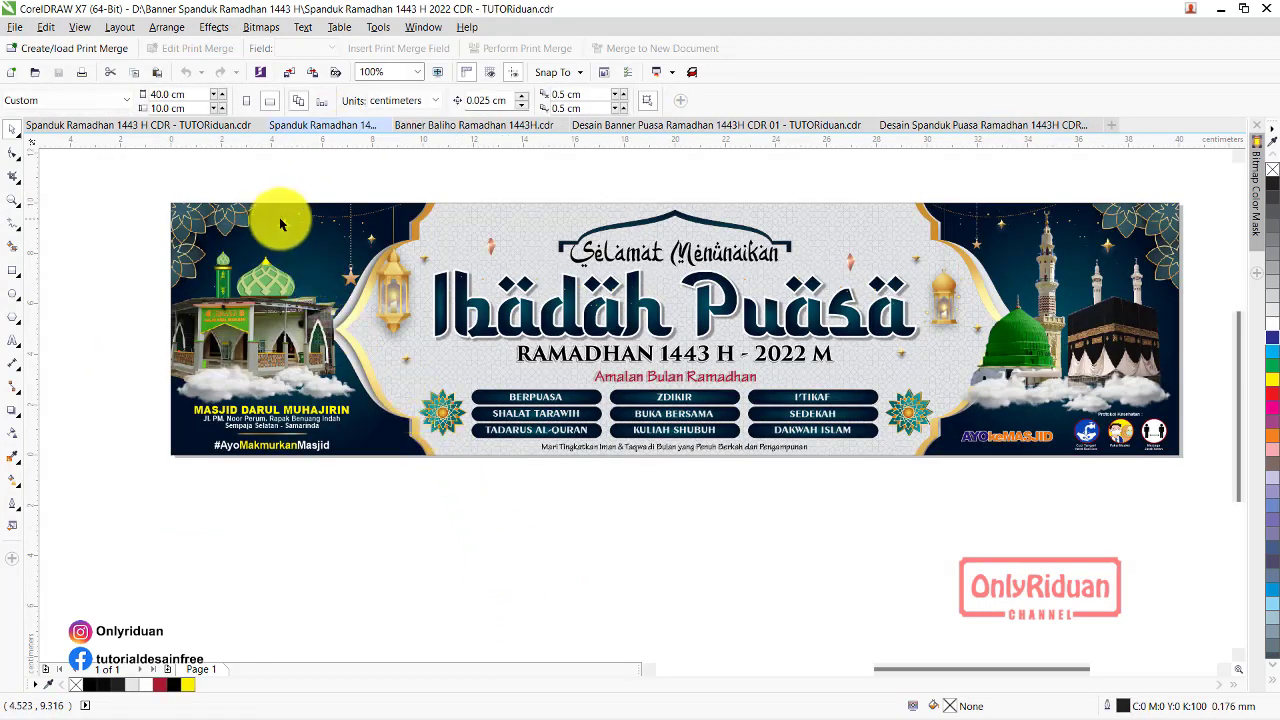
{"action": "left_click", "coordinate": [397, 316]}
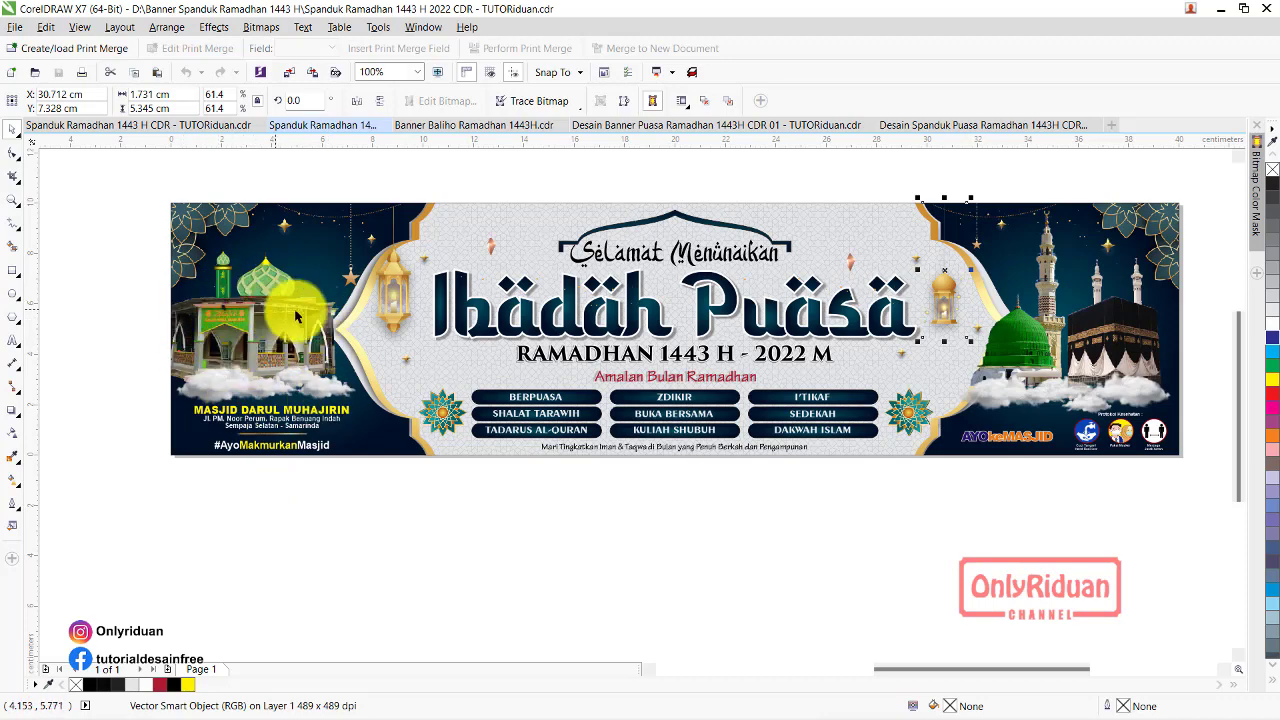
{"action": "left_click", "coordinate": [988, 125]}
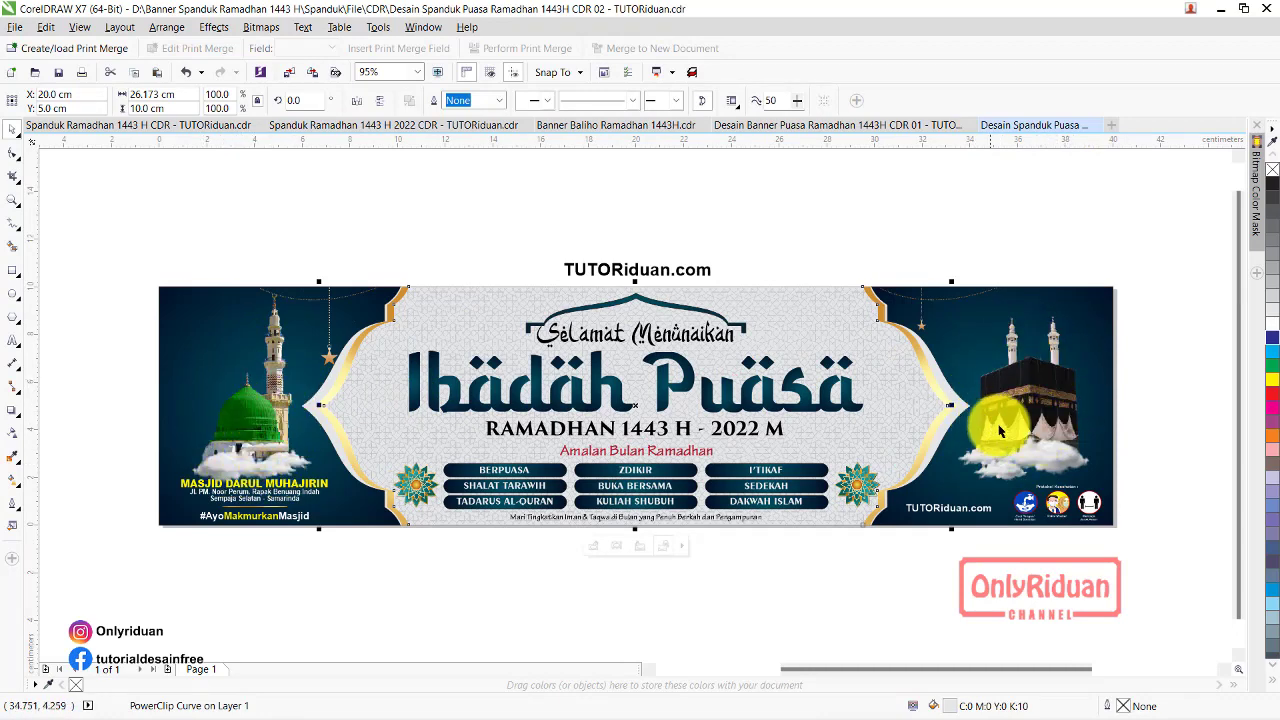
Ungroup the left-panel mosque artwork and settle the dome image back onto its cloud
{"action": "left_click", "coordinate": [269, 422]}
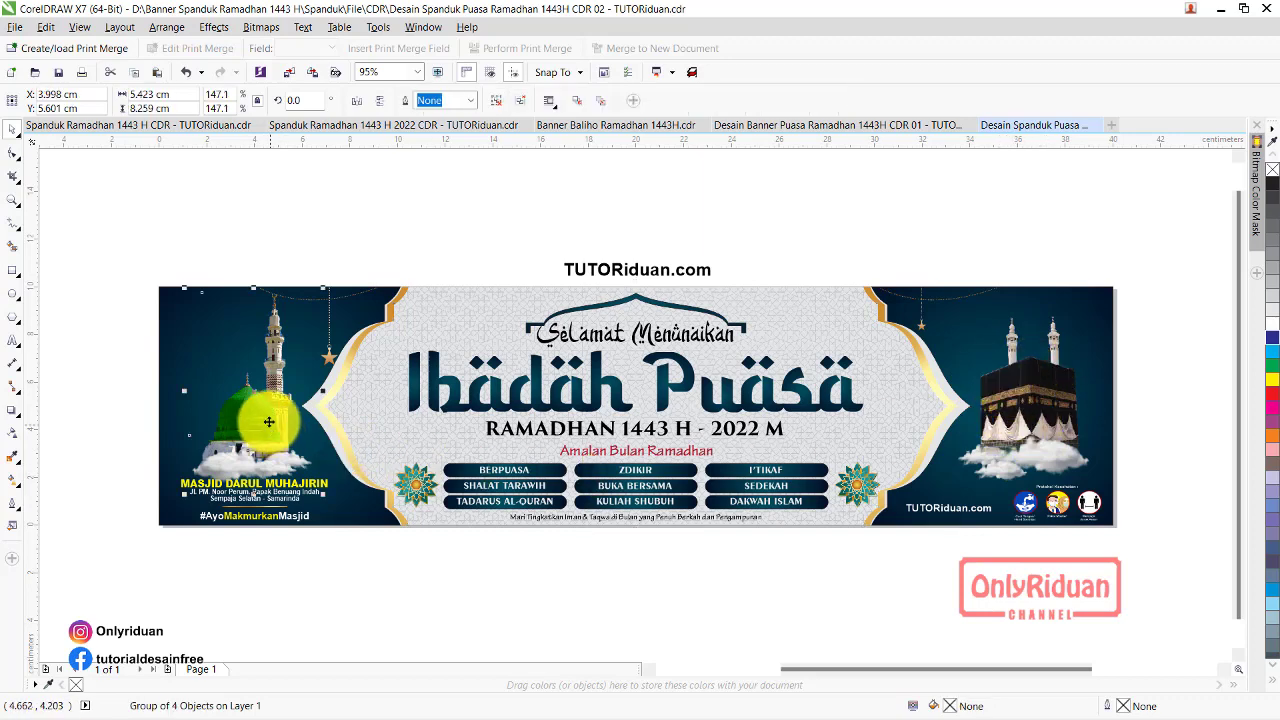
{"action": "mouse_move", "coordinate": [269, 422]}
{"action": "left_mouse_down"}
{"action": "mouse_move", "coordinate": [302, 384]}
{"action": "mouse_move", "coordinate": [254, 412]}
{"action": "left_mouse_up"}
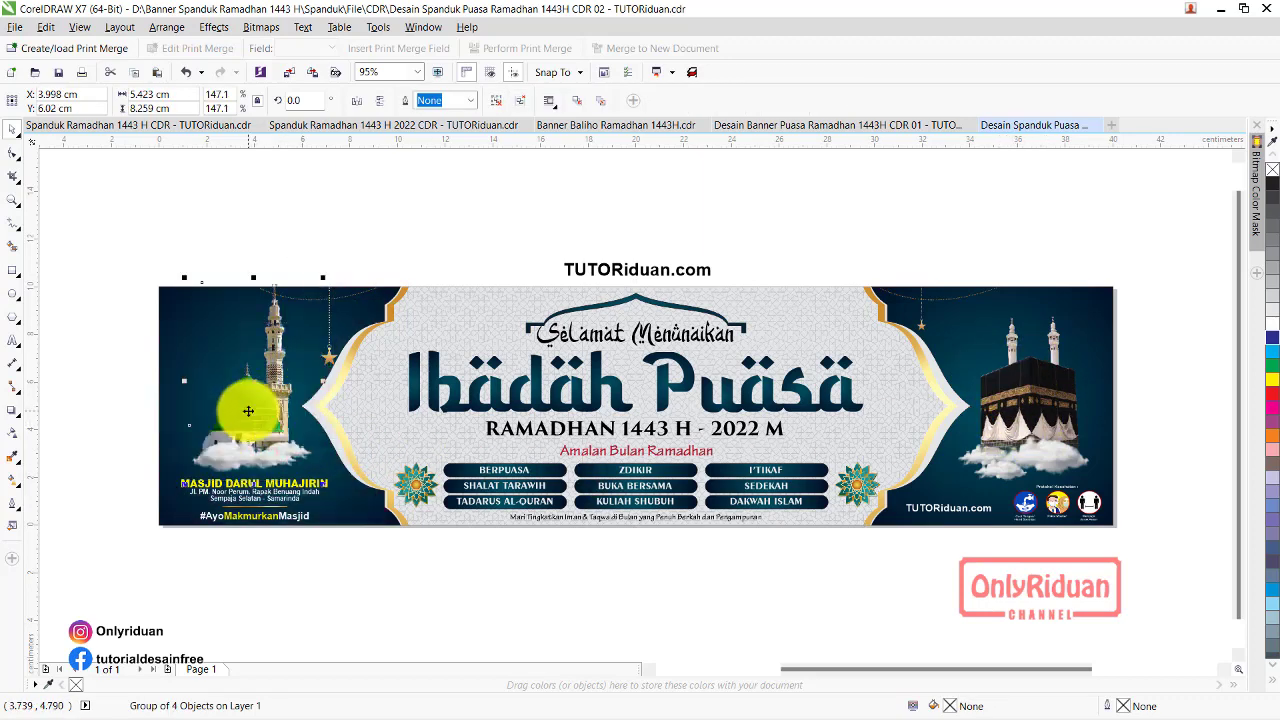
{"action": "left_click", "coordinate": [497, 101]}
{"action": "left_click", "coordinate": [365, 231]}
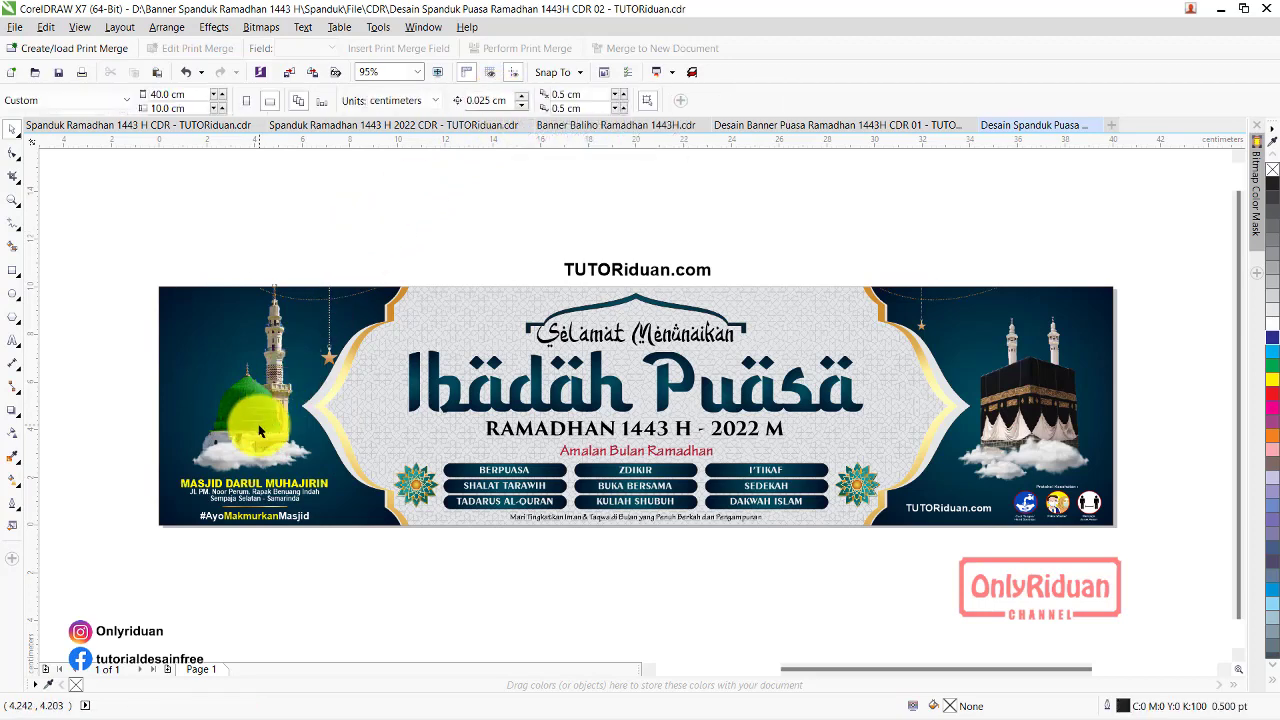
{"action": "left_click_drag", "start_coordinate": [258, 431], "coordinate": [368, 336]}
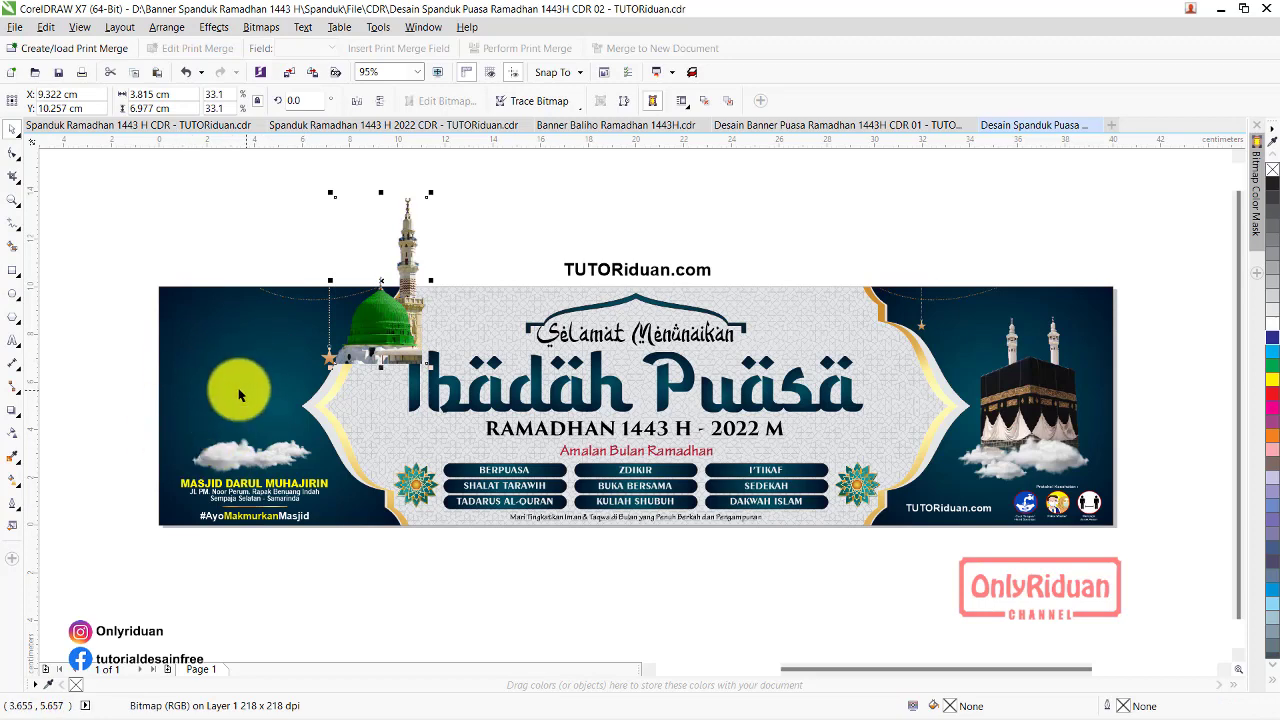
{"action": "left_click_drag", "start_coordinate": [390, 321], "coordinate": [260, 408]}
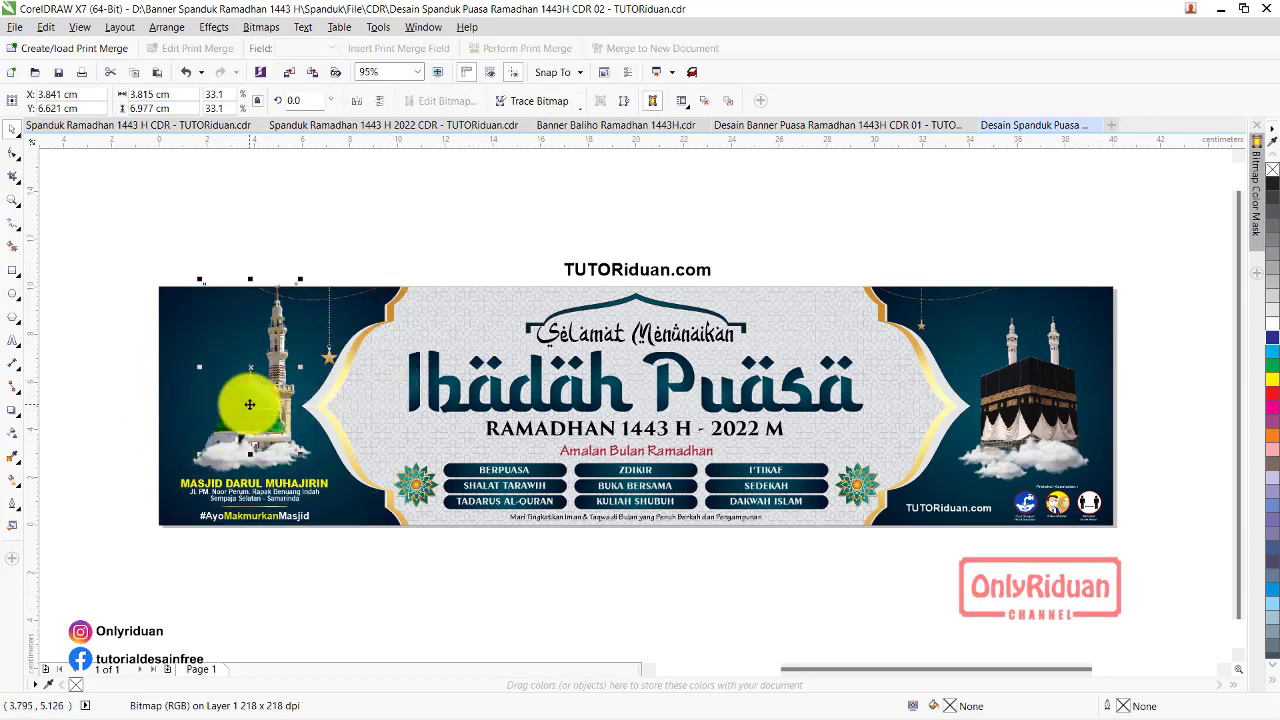
{"action": "left_click_drag", "start_coordinate": [257, 392], "coordinate": [258, 405]}
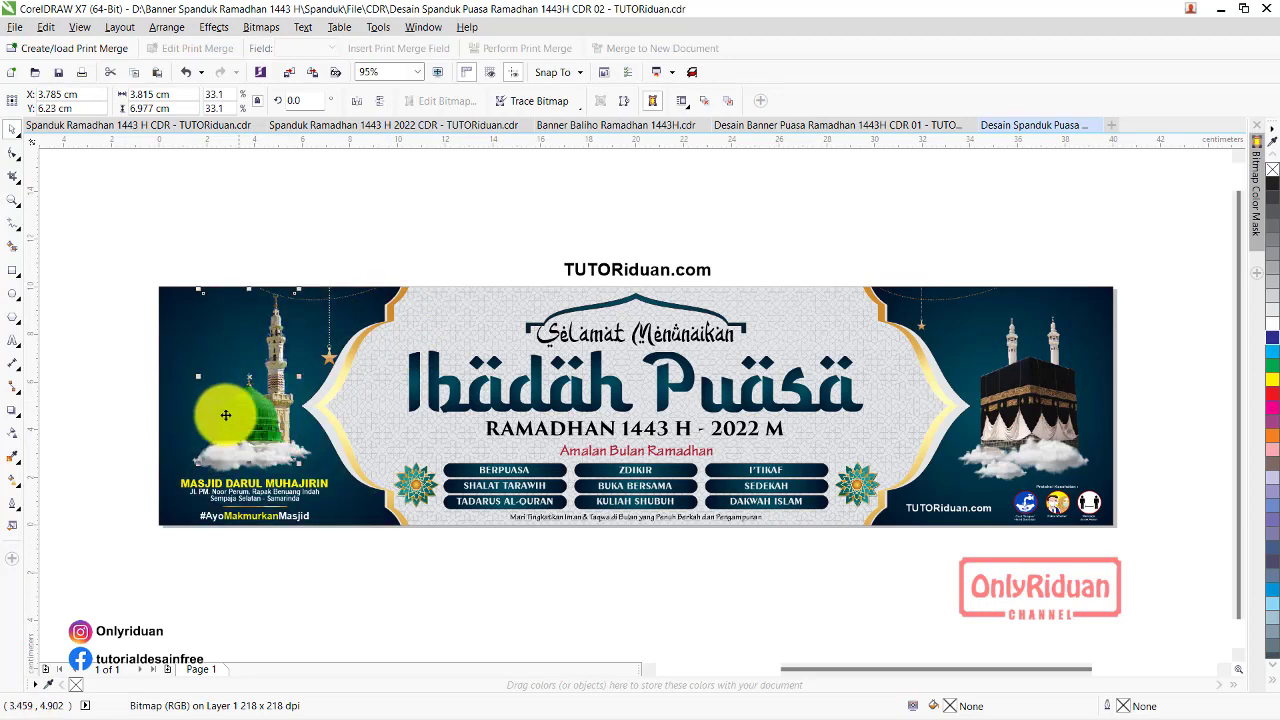
{"action": "left_click", "coordinate": [125, 380]}
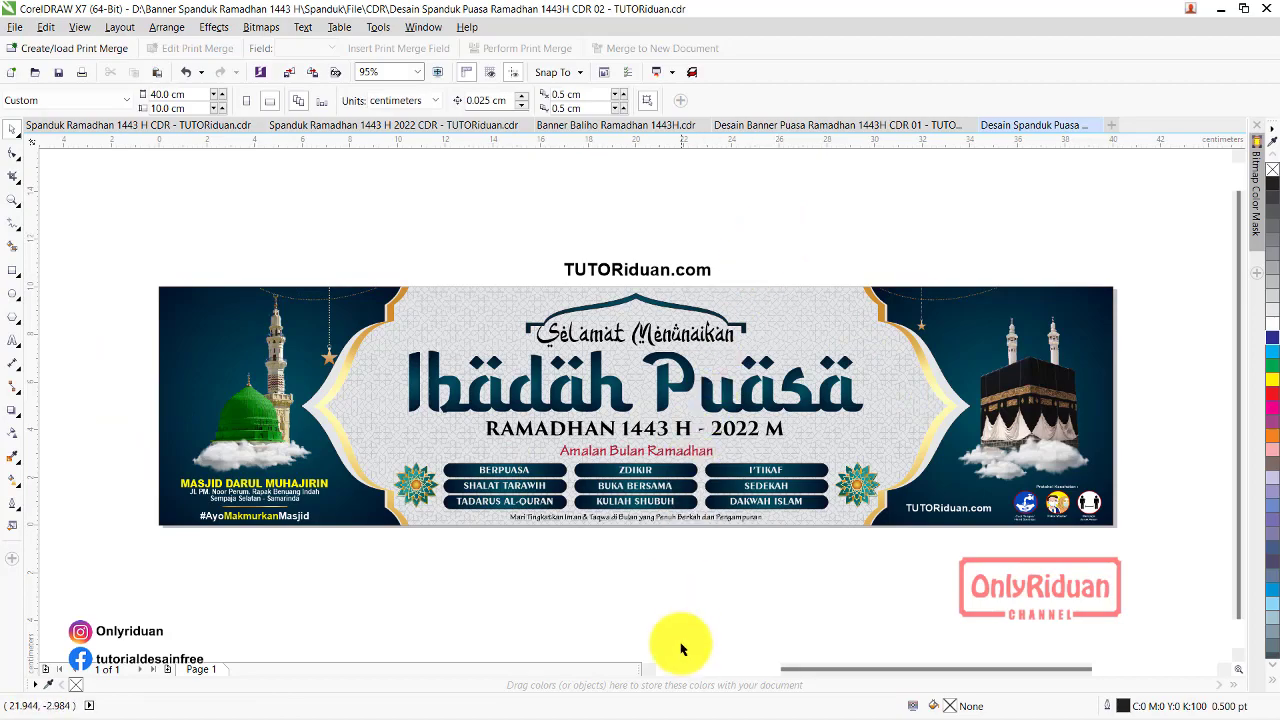
In the Desain Banner Puasa Ramadhan document, select the Ibadah Puasa text layer and show its fx list
{"action": "left_click", "coordinate": [810, 707]}
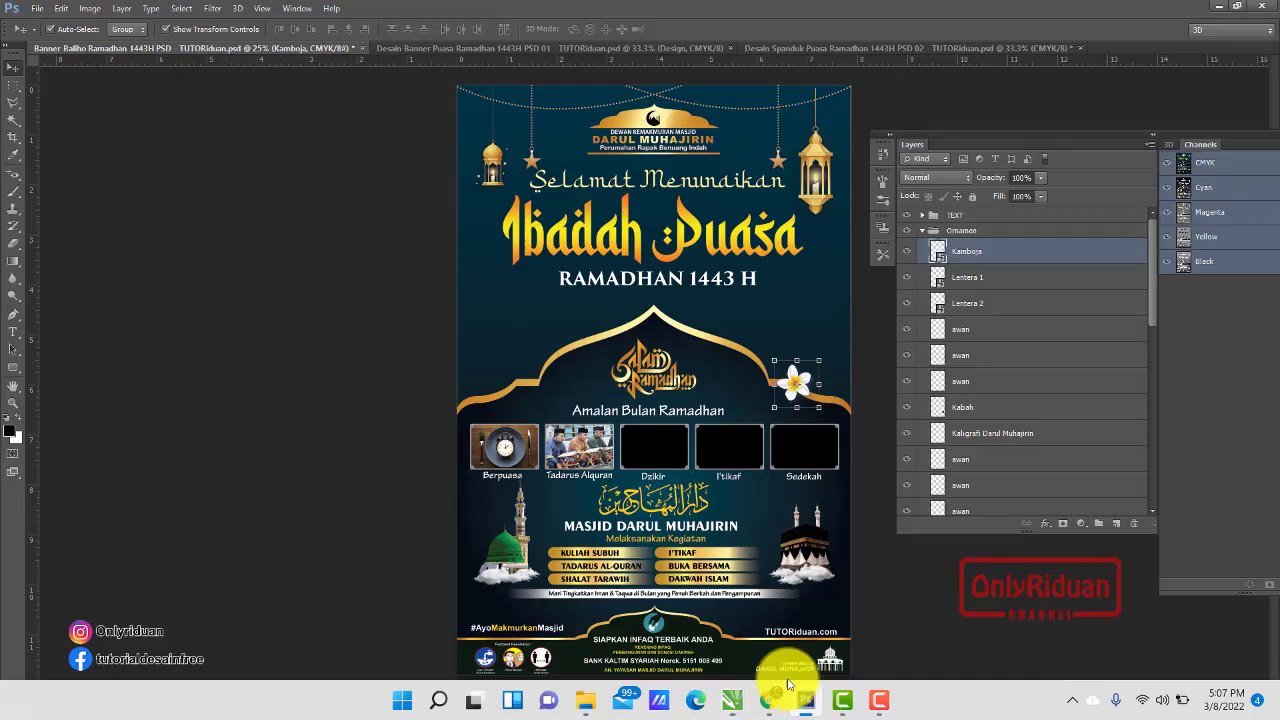
{"action": "left_click", "coordinate": [476, 55]}
{"action": "mouse_move", "coordinate": [958, 140]}
{"action": "left_mouse_down"}
{"action": "mouse_move", "coordinate": [1087, 152]}
{"action": "mouse_move", "coordinate": [1166, 130]}
{"action": "left_mouse_up"}
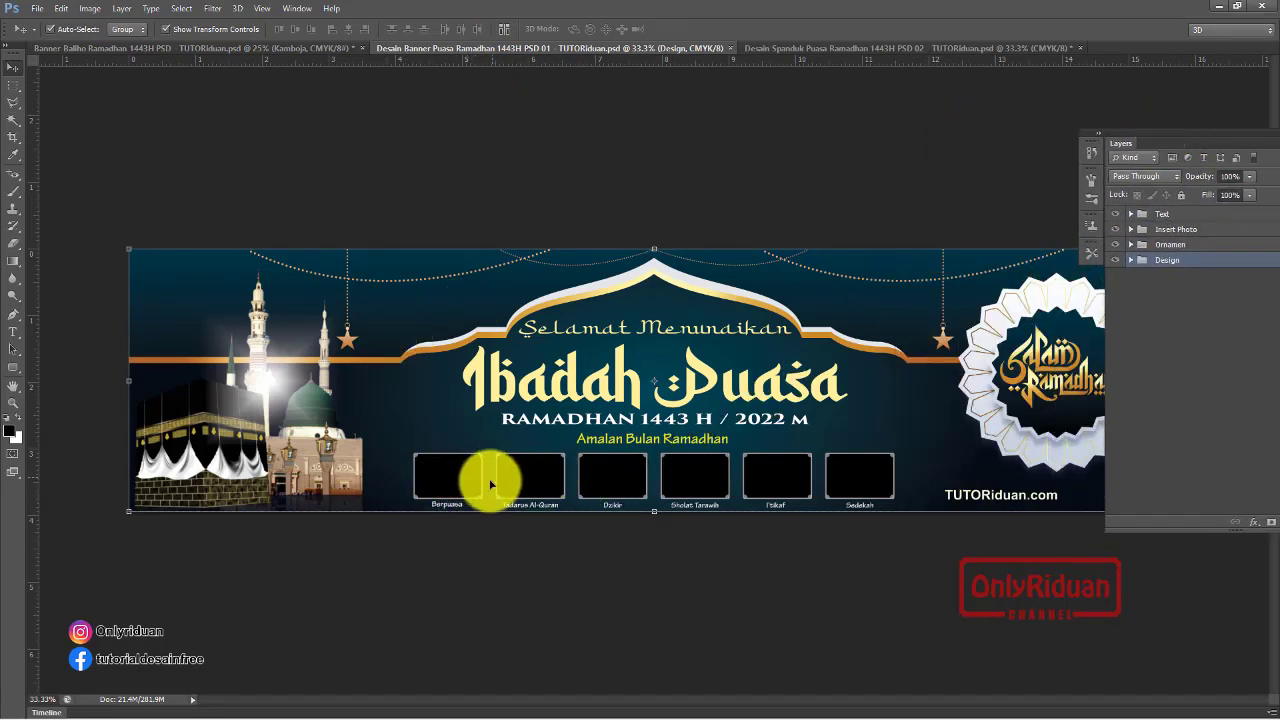
{"action": "left_click", "coordinate": [700, 378]}
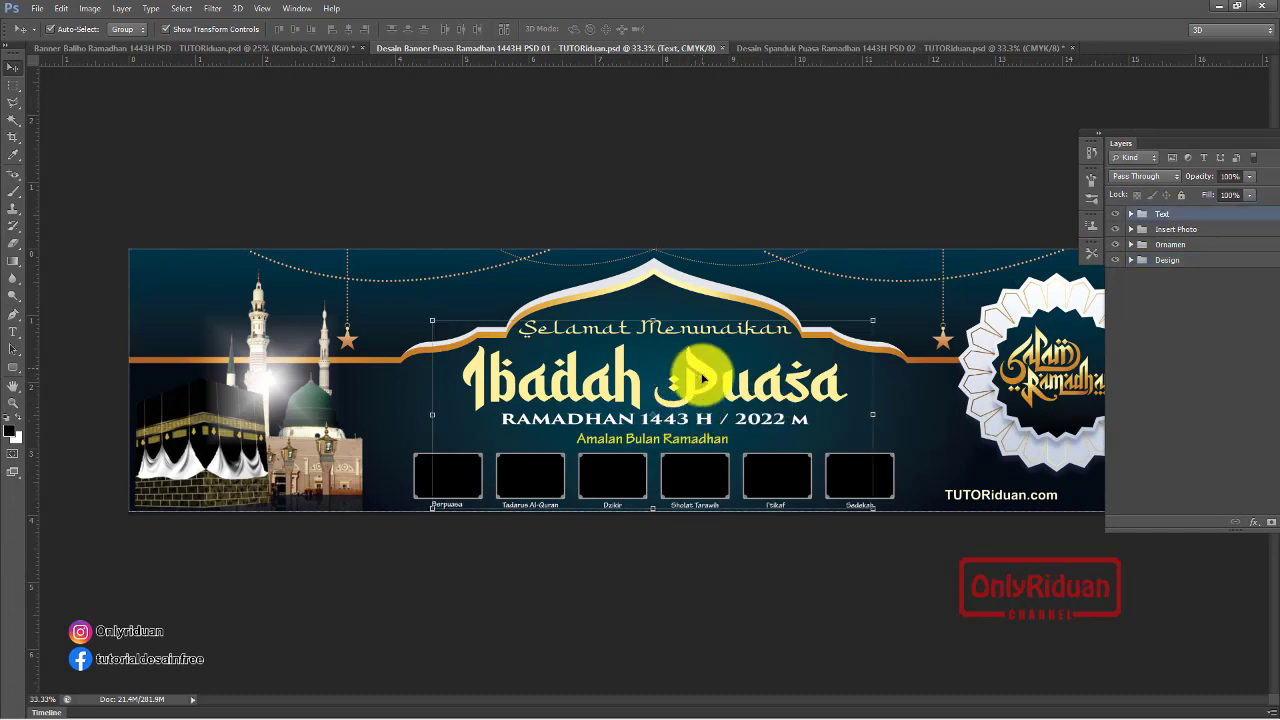
{"action": "left_click", "coordinate": [1131, 214]}
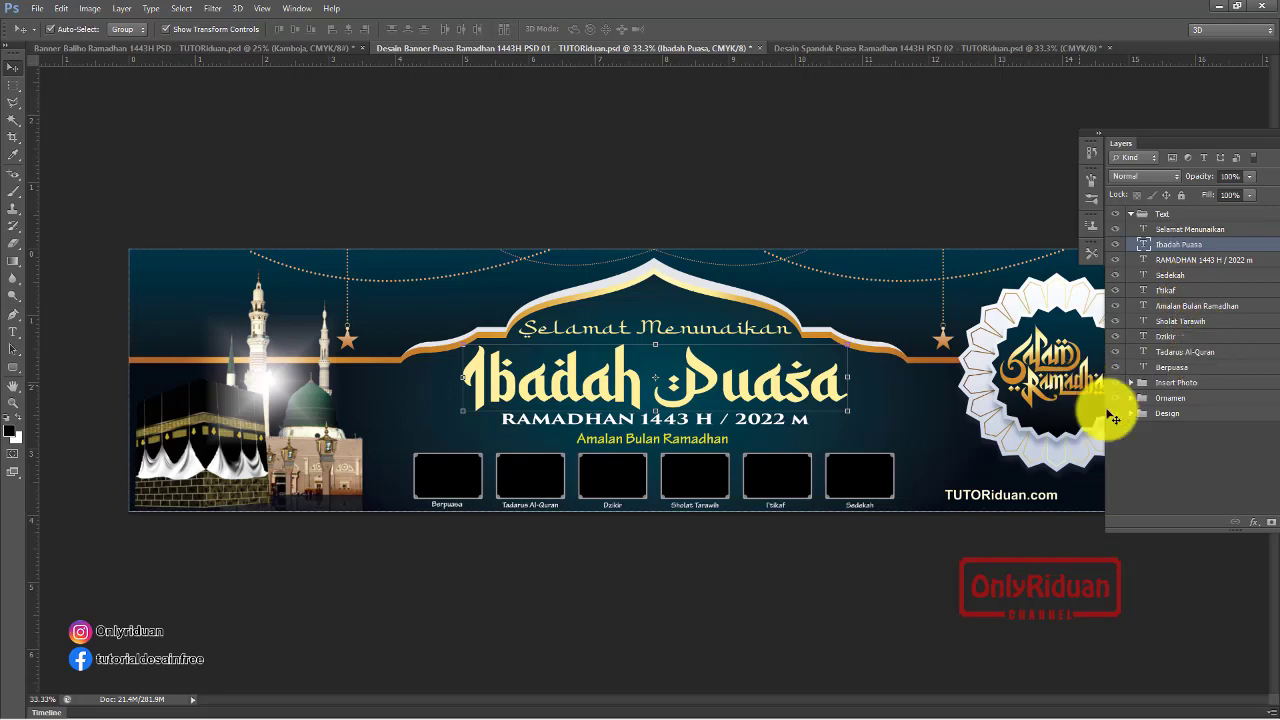
{"action": "left_click_drag", "start_coordinate": [1177, 129], "coordinate": [1043, 122]}
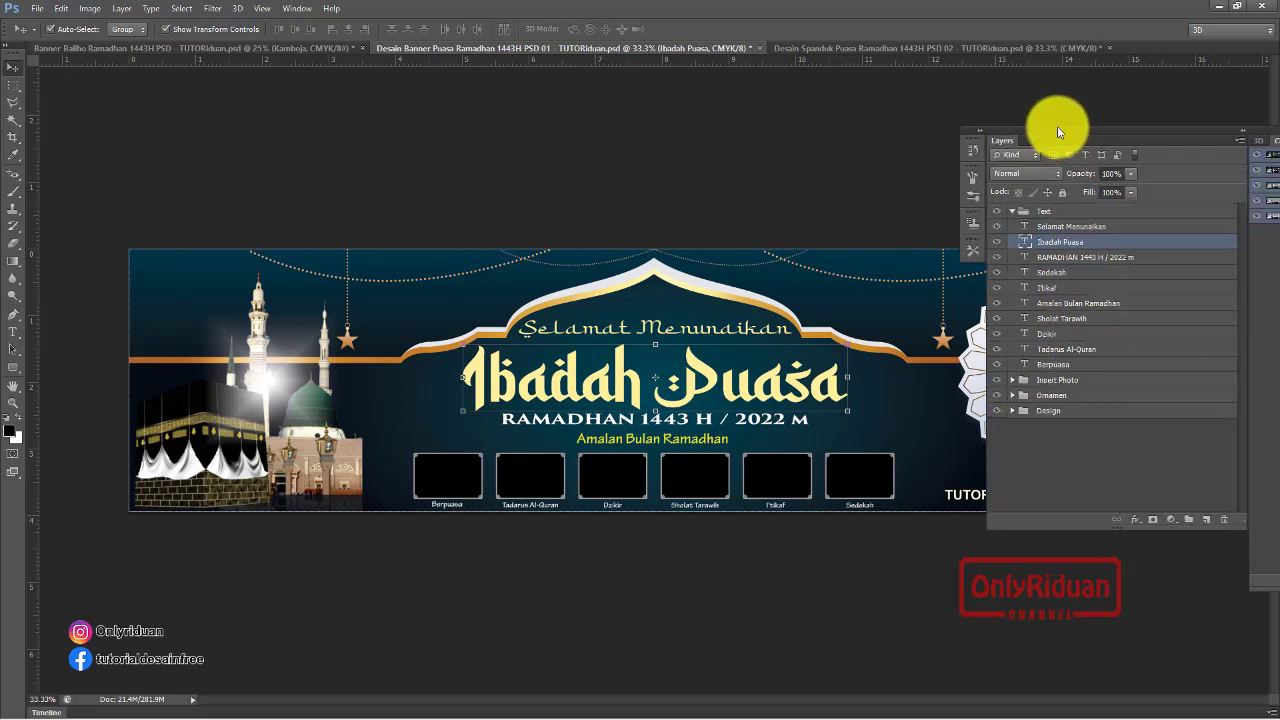
{"action": "left_click", "coordinate": [1119, 515]}
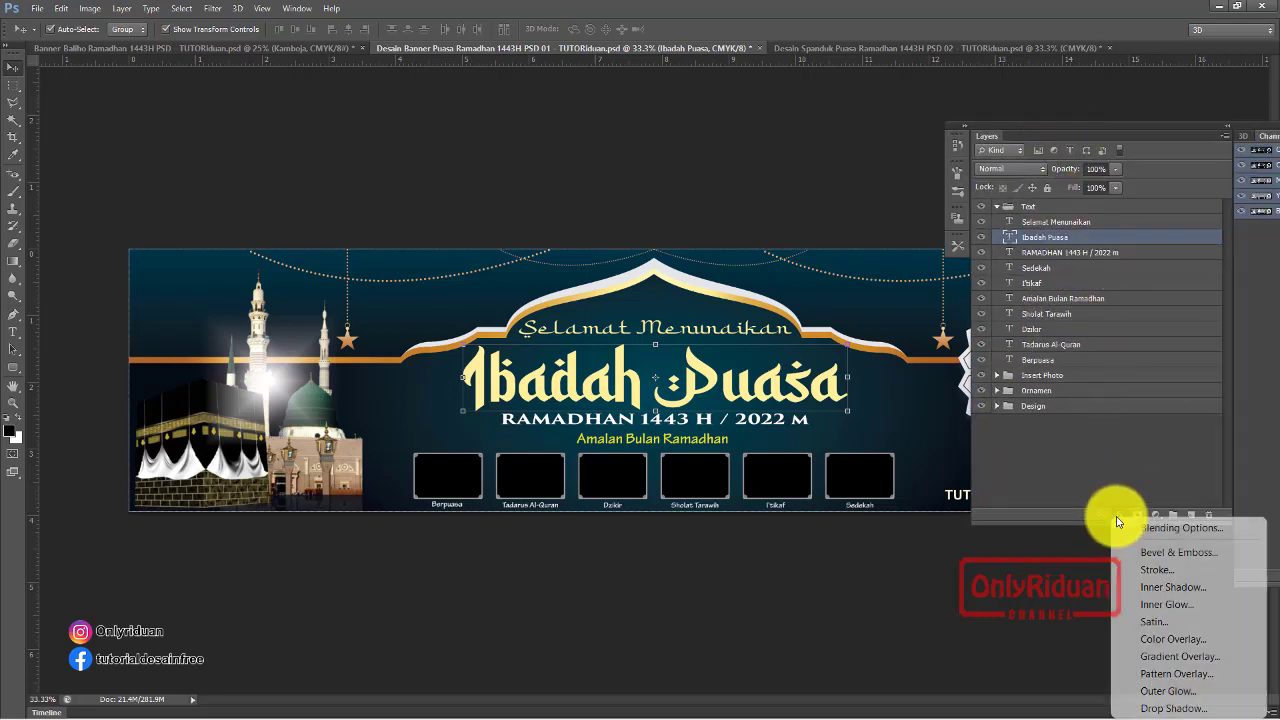
Give the Ibadah Puasa title an orange-yellow preset Gradient Overlay
{"action": "left_click", "coordinate": [1170, 656]}
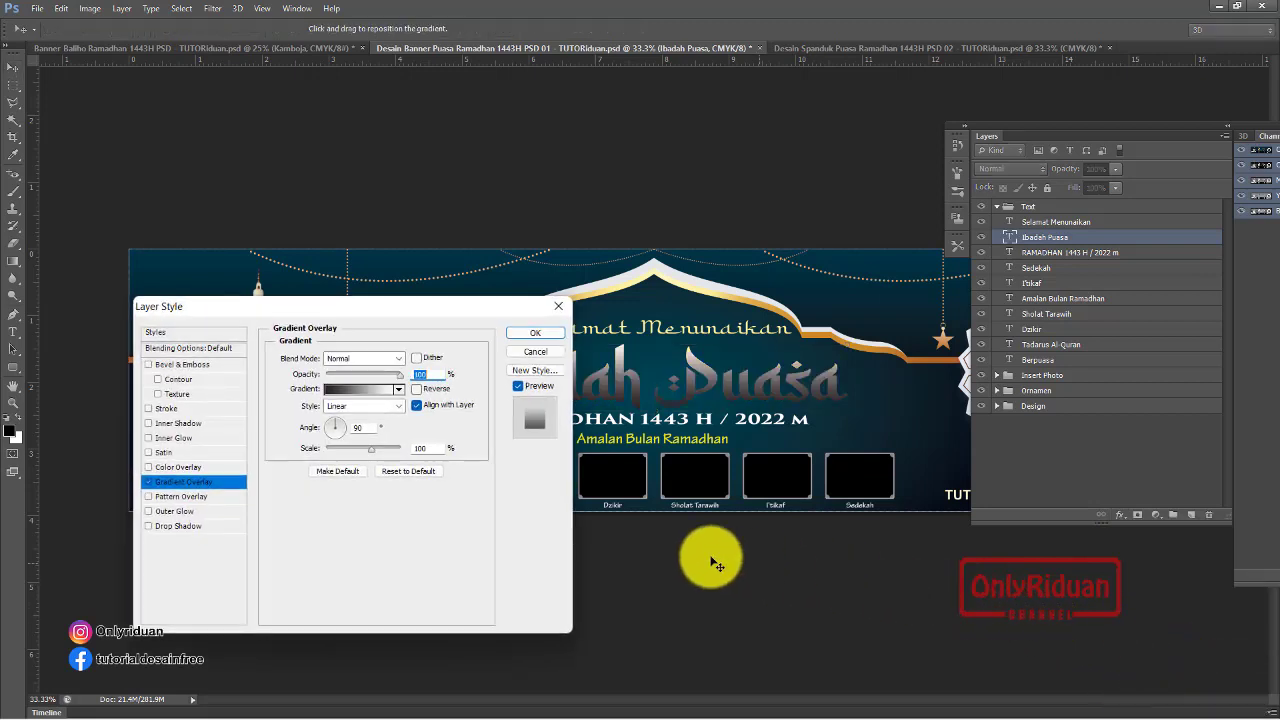
{"action": "left_click", "coordinate": [400, 390]}
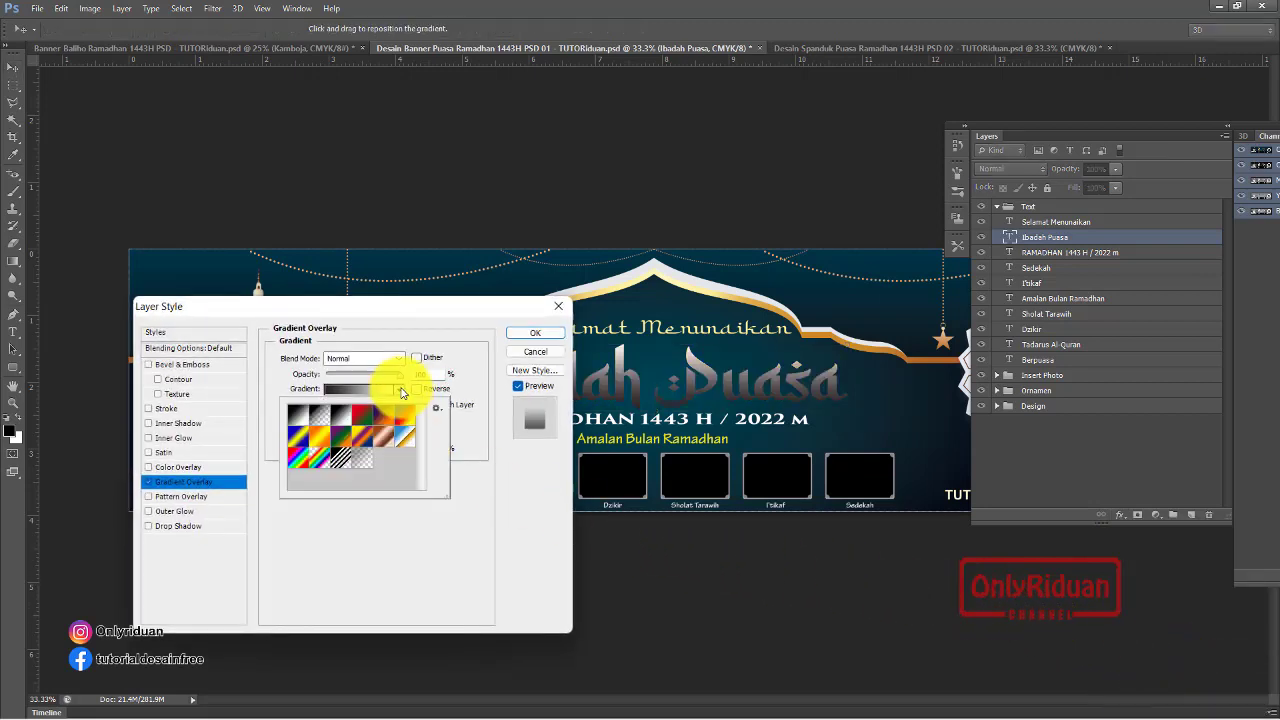
{"action": "left_click", "coordinate": [319, 437]}
{"action": "left_click", "coordinate": [535, 333]}
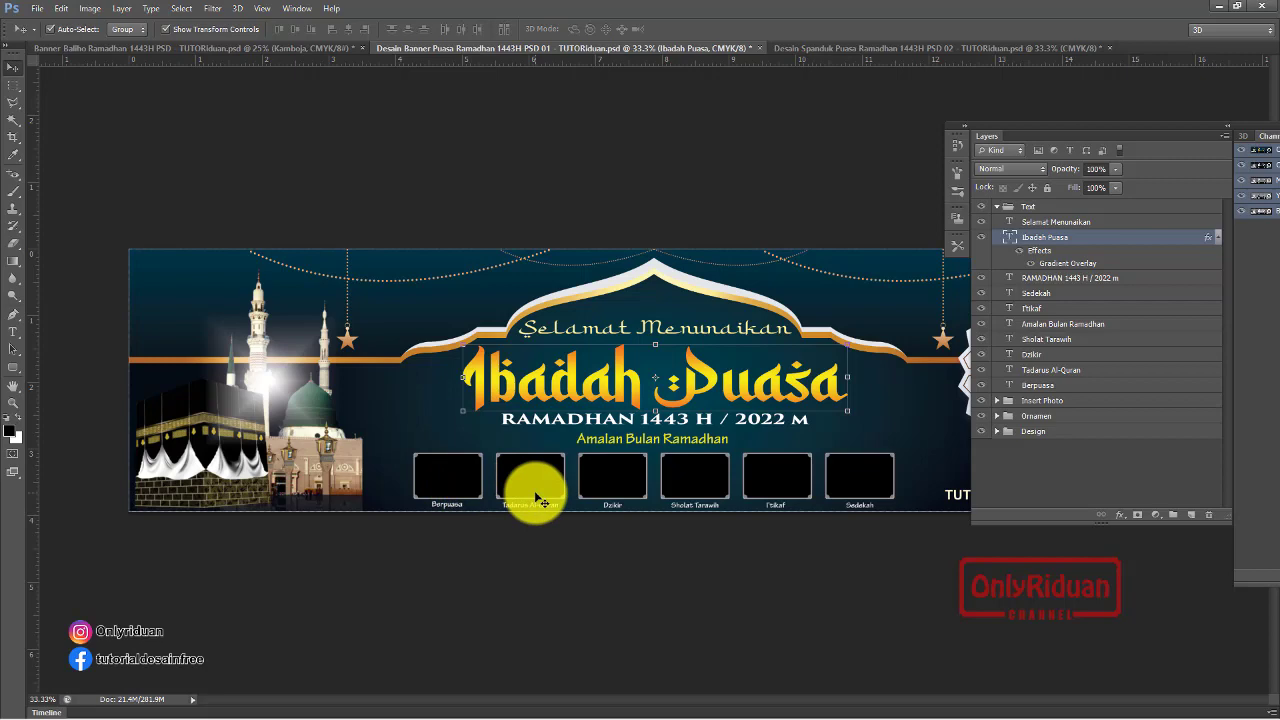
Check the Ornamen group in the Banner Baliho Ramadhan poster, then return to the banner
{"action": "left_click", "coordinate": [234, 48]}
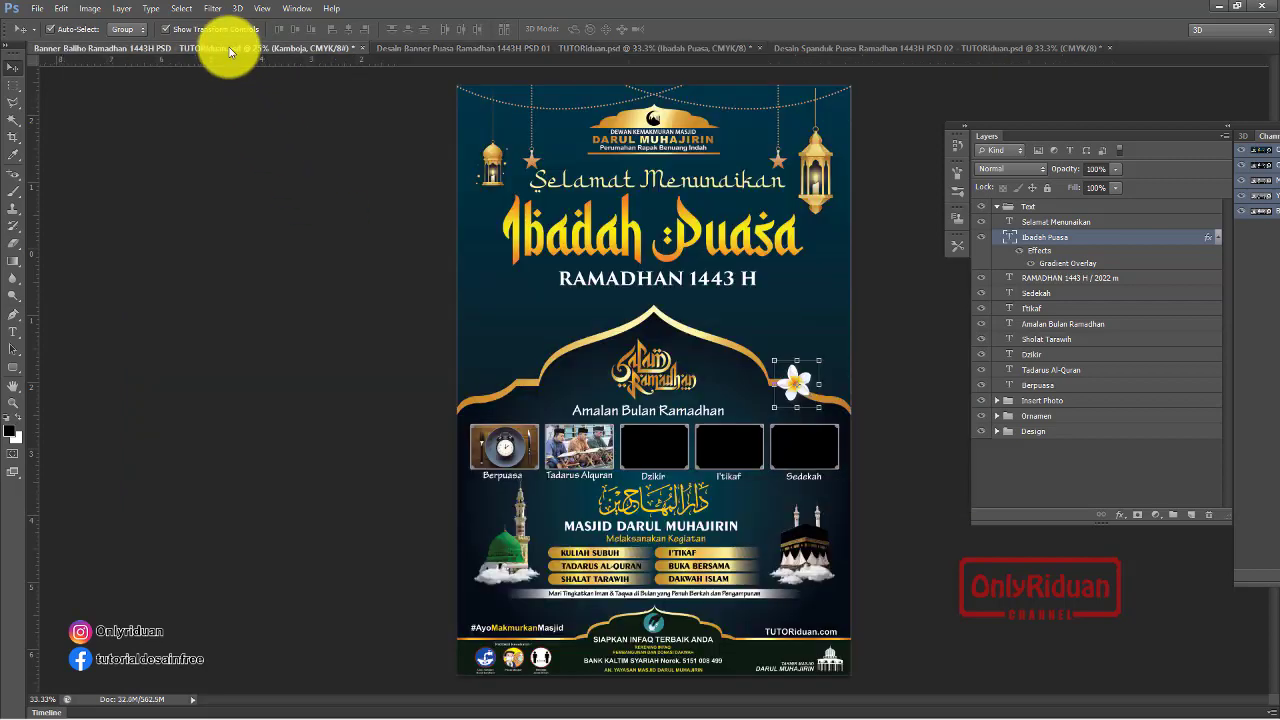
{"action": "left_click", "coordinate": [659, 116]}
{"action": "left_click", "coordinate": [536, 49]}
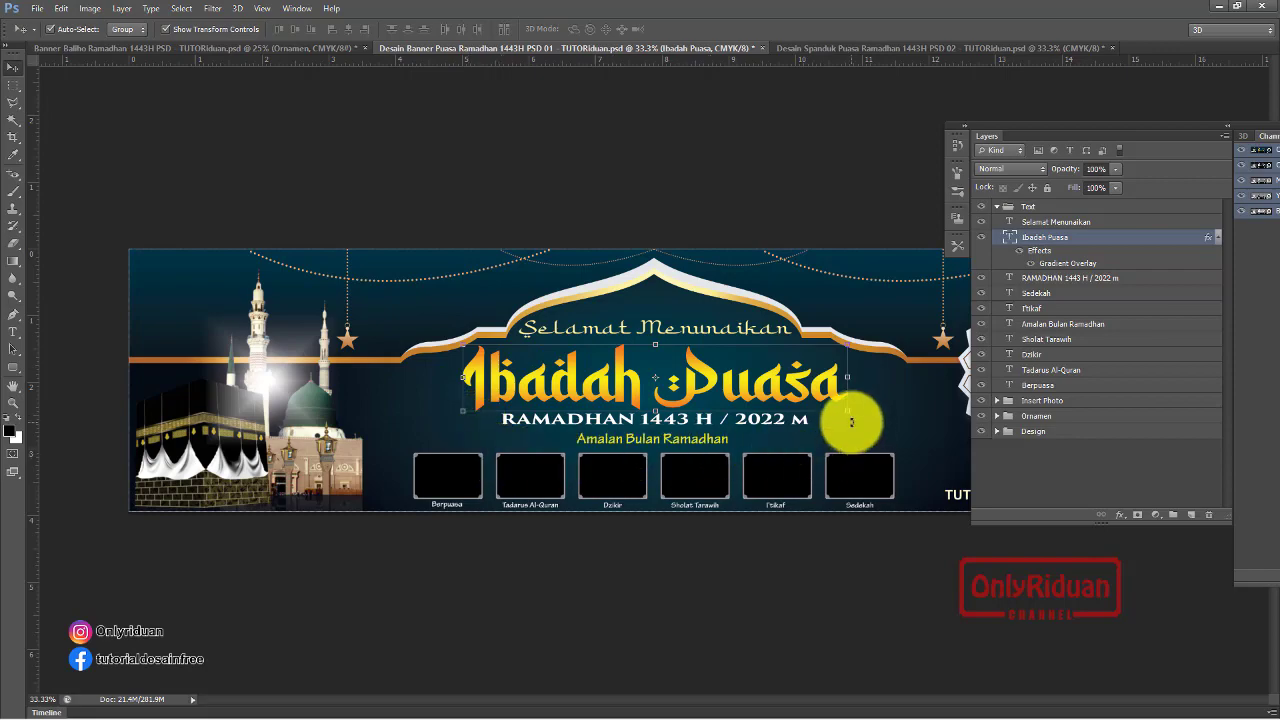
{"action": "scroll", "coordinate": [760, 420], "scroll_direction": "up", "scroll_amount": 1}
{"action": "scroll", "coordinate": [737, 434], "scroll_direction": "up", "scroll_amount": 1}
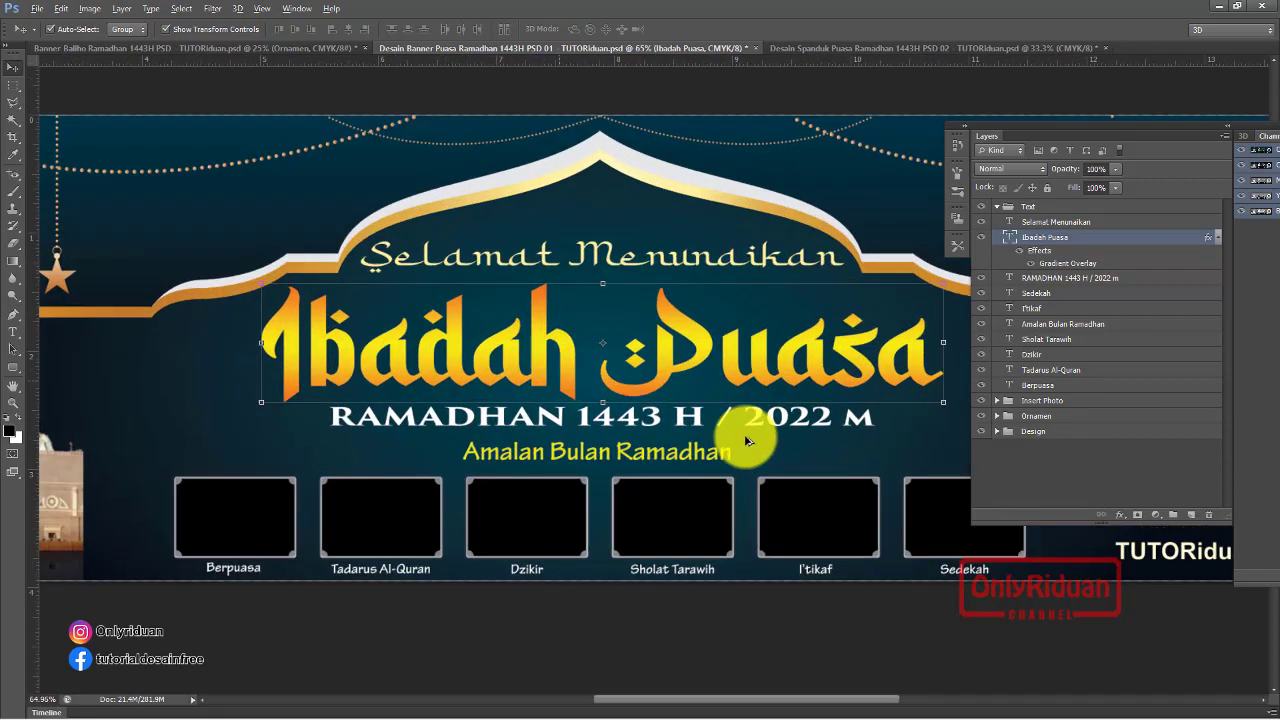
{"action": "scroll", "coordinate": [737, 434], "scroll_direction": "up", "scroll_amount": 1}
{"action": "scroll", "coordinate": [748, 430], "scroll_direction": "up", "scroll_amount": 1}
{"action": "scroll", "coordinate": [748, 430], "scroll_direction": "down", "scroll_amount": 1}
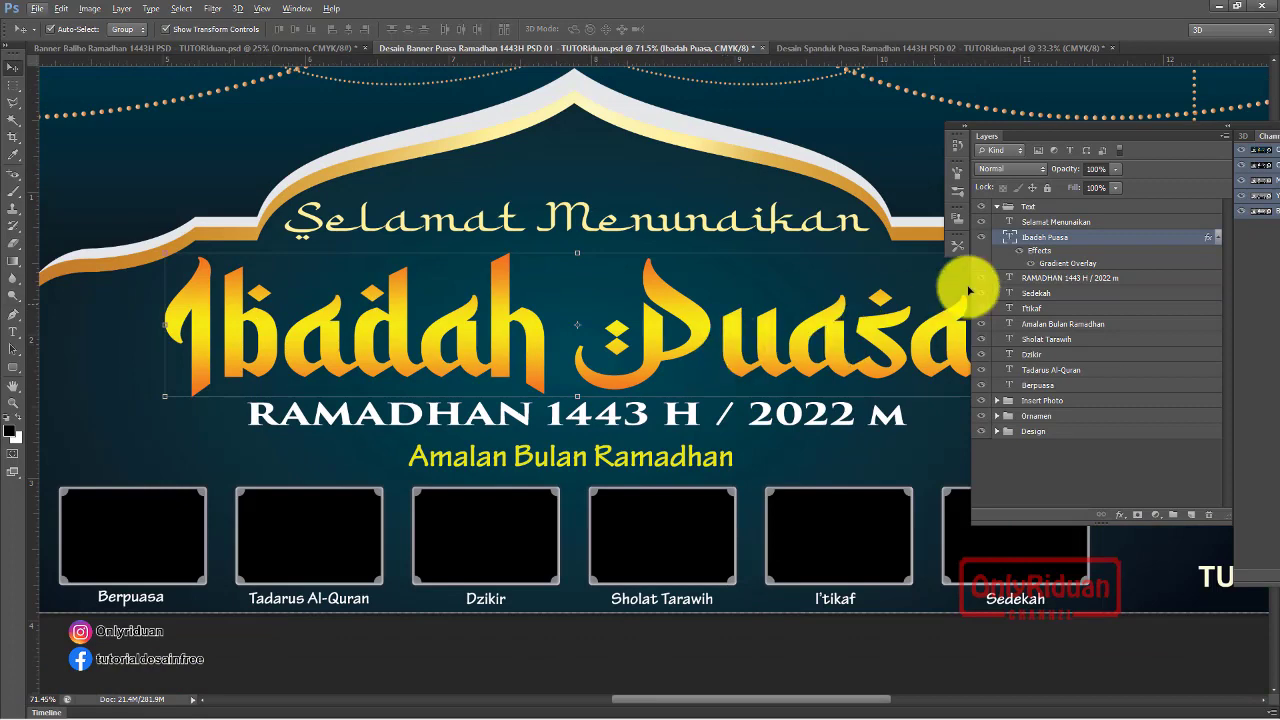
Add a Drop Shadow to the title with distance 17, size 35 and angle 128°
{"action": "left_click", "coordinate": [1124, 521]}
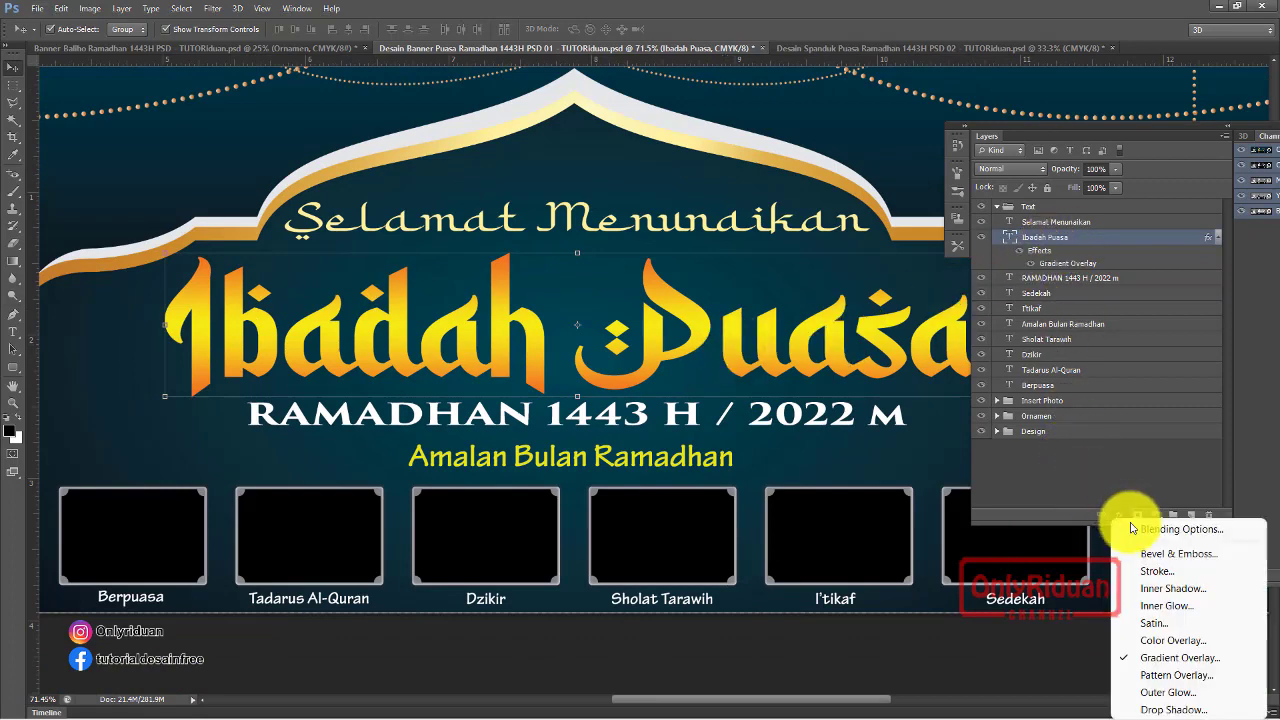
{"action": "left_click", "coordinate": [1145, 707]}
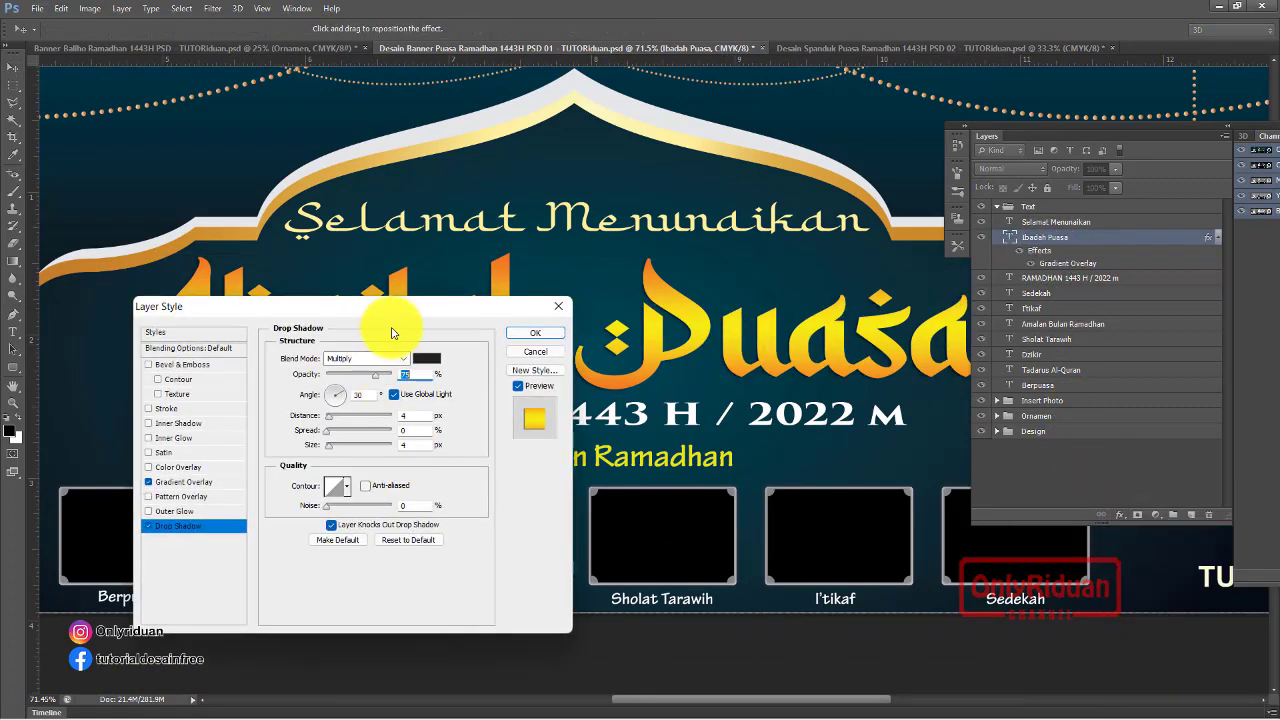
{"action": "left_click_drag", "start_coordinate": [337, 310], "coordinate": [223, 368]}
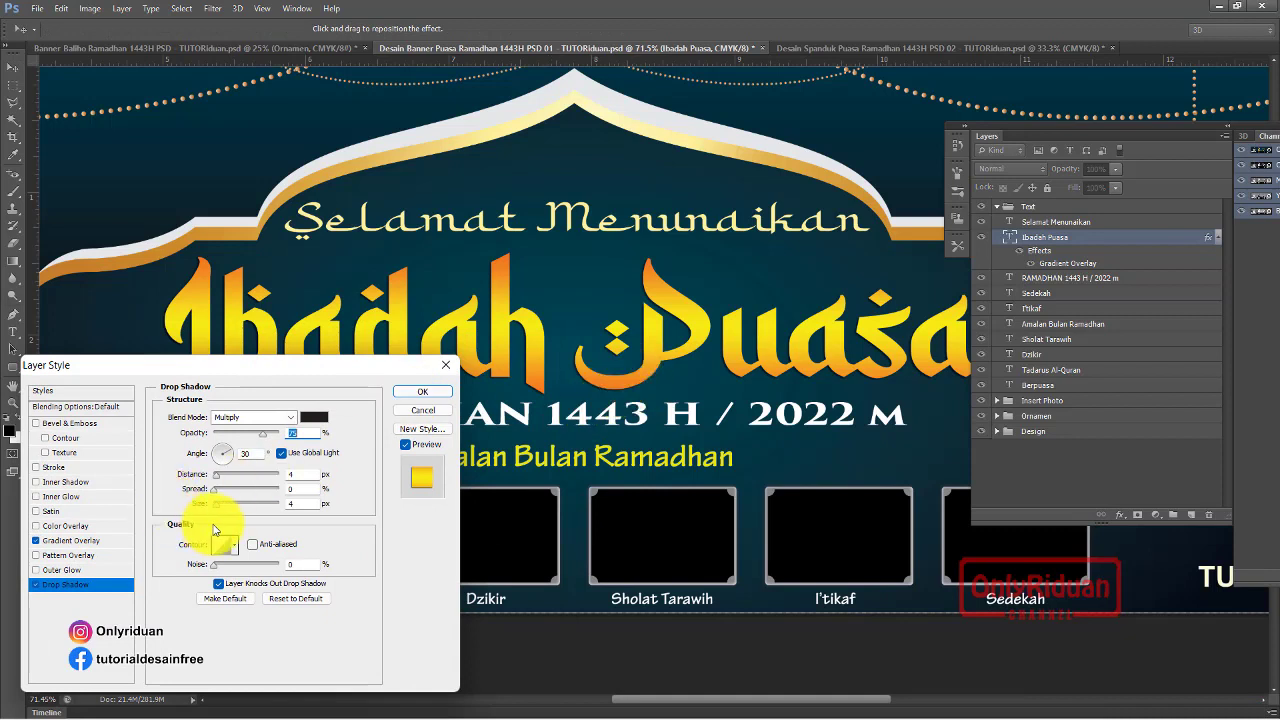
{"action": "left_click_drag", "start_coordinate": [216, 505], "coordinate": [229, 505]}
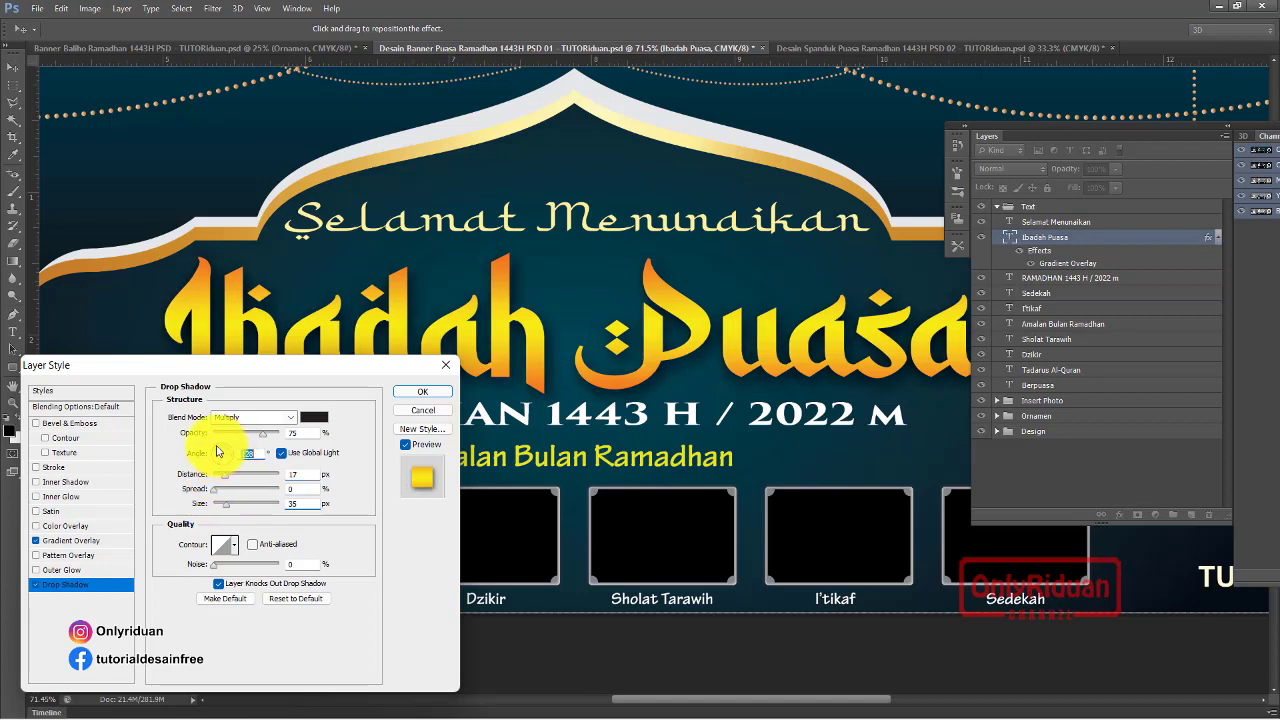
{"action": "left_click_drag", "start_coordinate": [751, 323], "coordinate": [795, 325]}
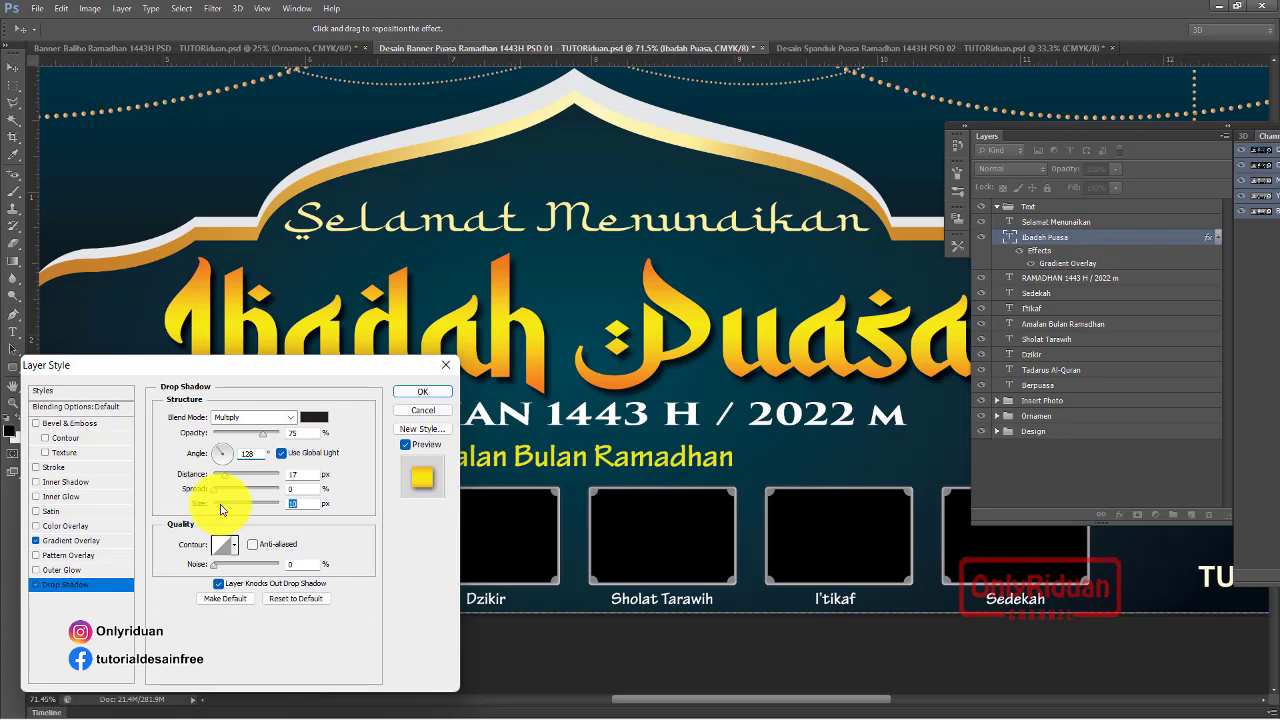
{"action": "left_click", "coordinate": [420, 393]}
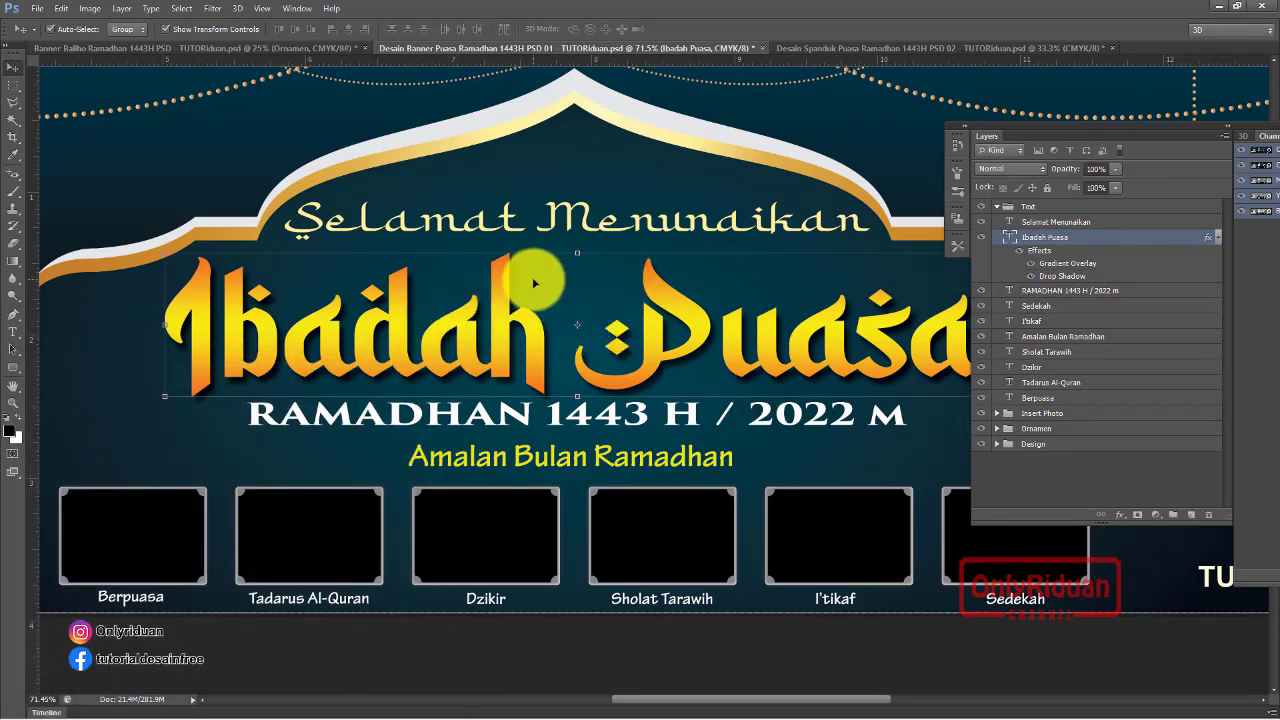
{"action": "scroll", "coordinate": [534, 281], "scroll_direction": "down", "scroll_amount": 1}
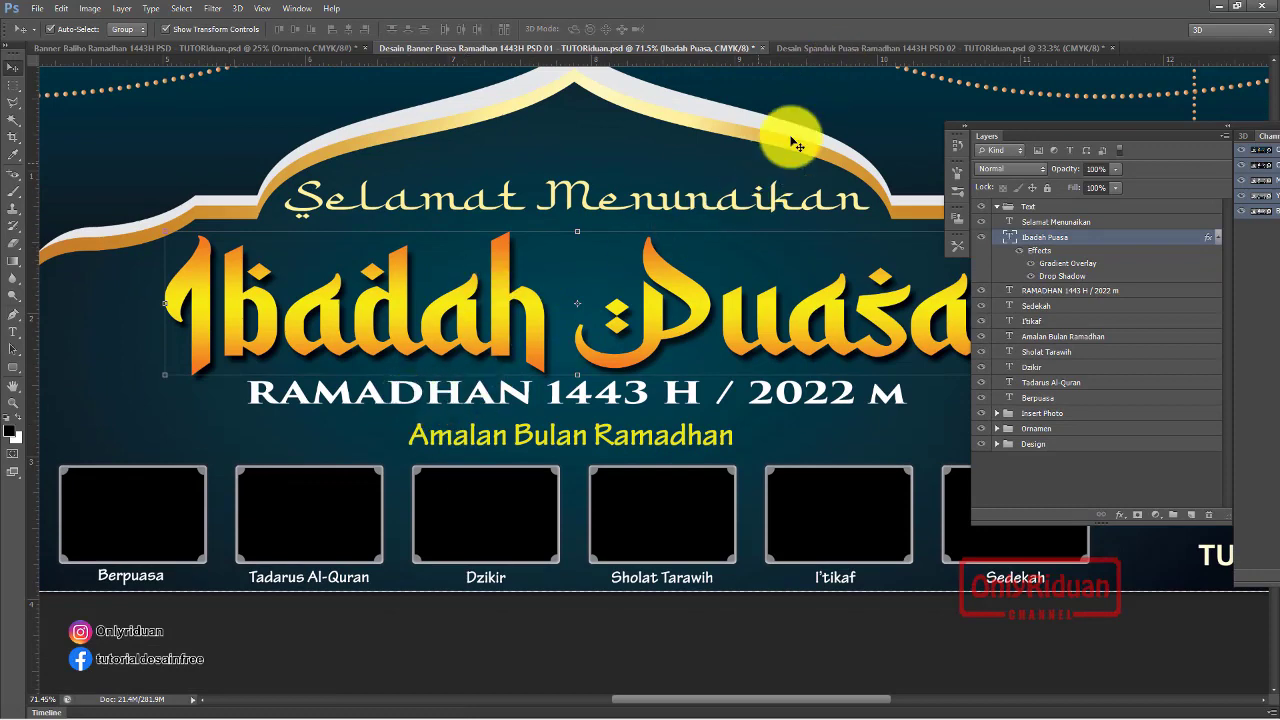
Switch to the Desain Spanduk Puasa Ramadhan PSD 02 banner and select Layer-8 in the Design group
{"action": "left_click", "coordinate": [846, 48]}
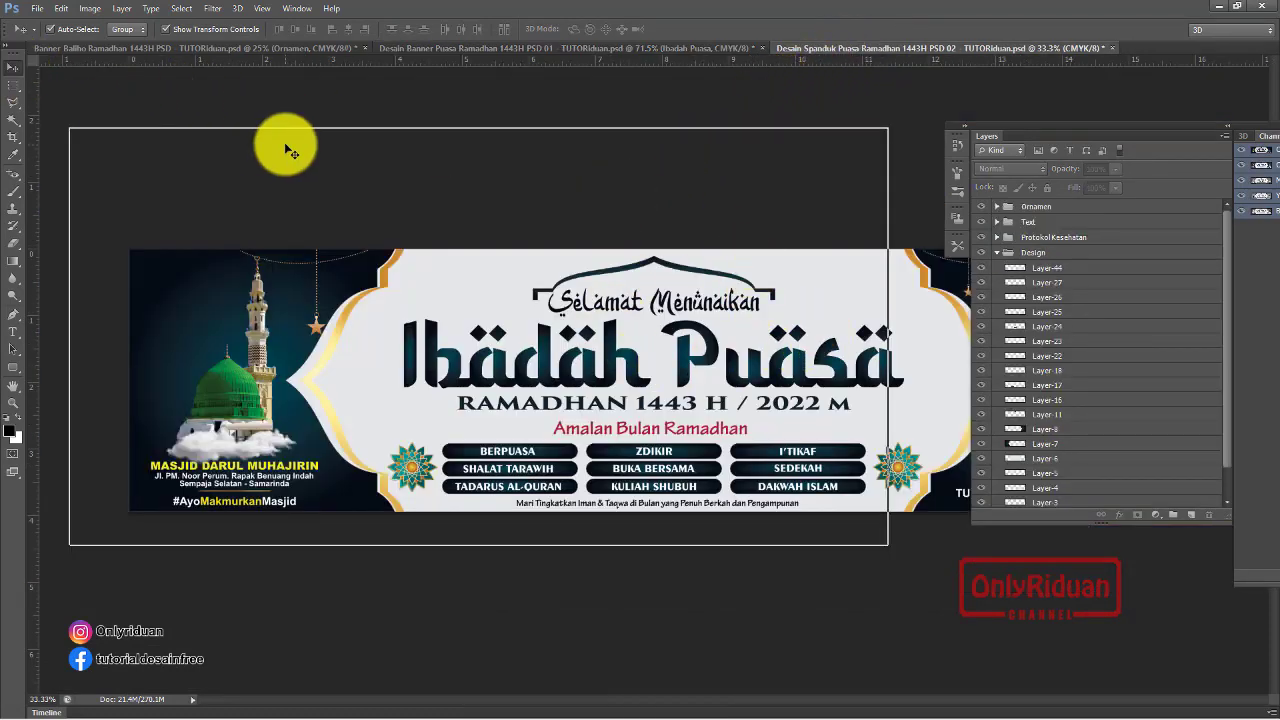
{"action": "scroll", "coordinate": [777, 300], "scroll_direction": "down", "scroll_amount": 2}
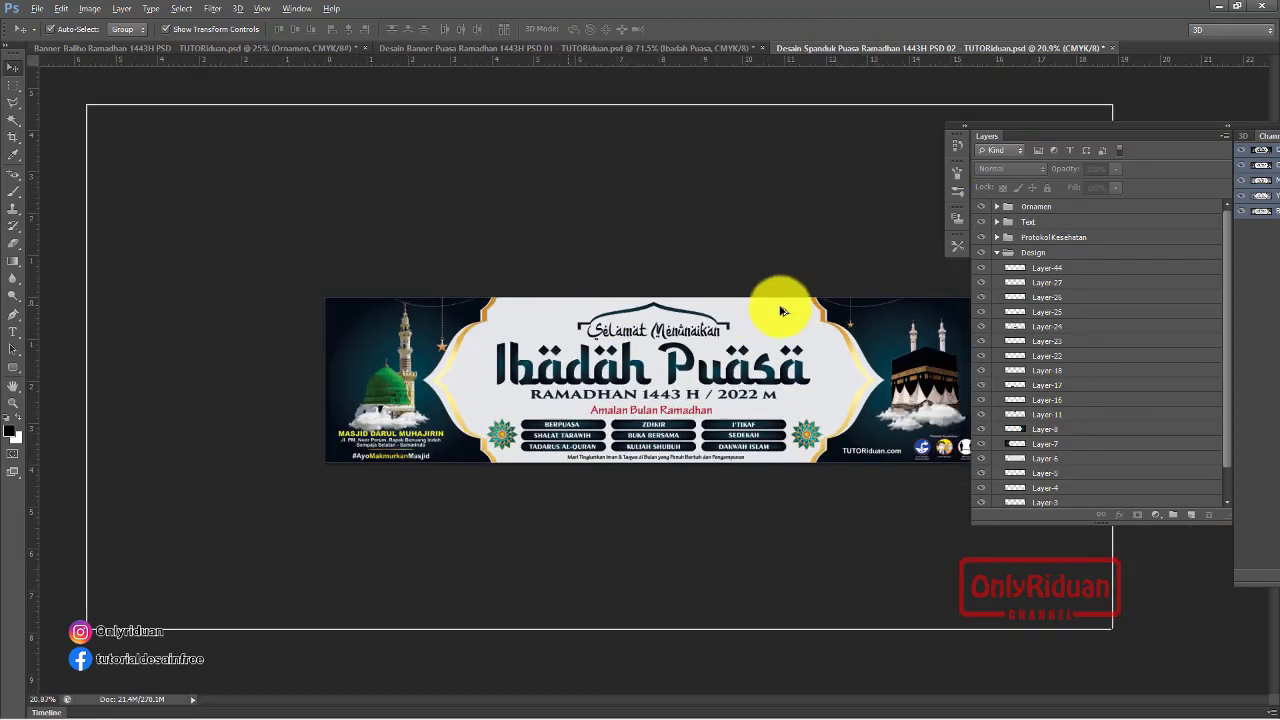
{"action": "scroll", "coordinate": [863, 337], "scroll_direction": "up", "scroll_amount": 2}
{"action": "scroll", "coordinate": [843, 343], "scroll_direction": "up", "scroll_amount": 1}
{"action": "scroll", "coordinate": [762, 370], "scroll_direction": "down", "scroll_amount": 1}
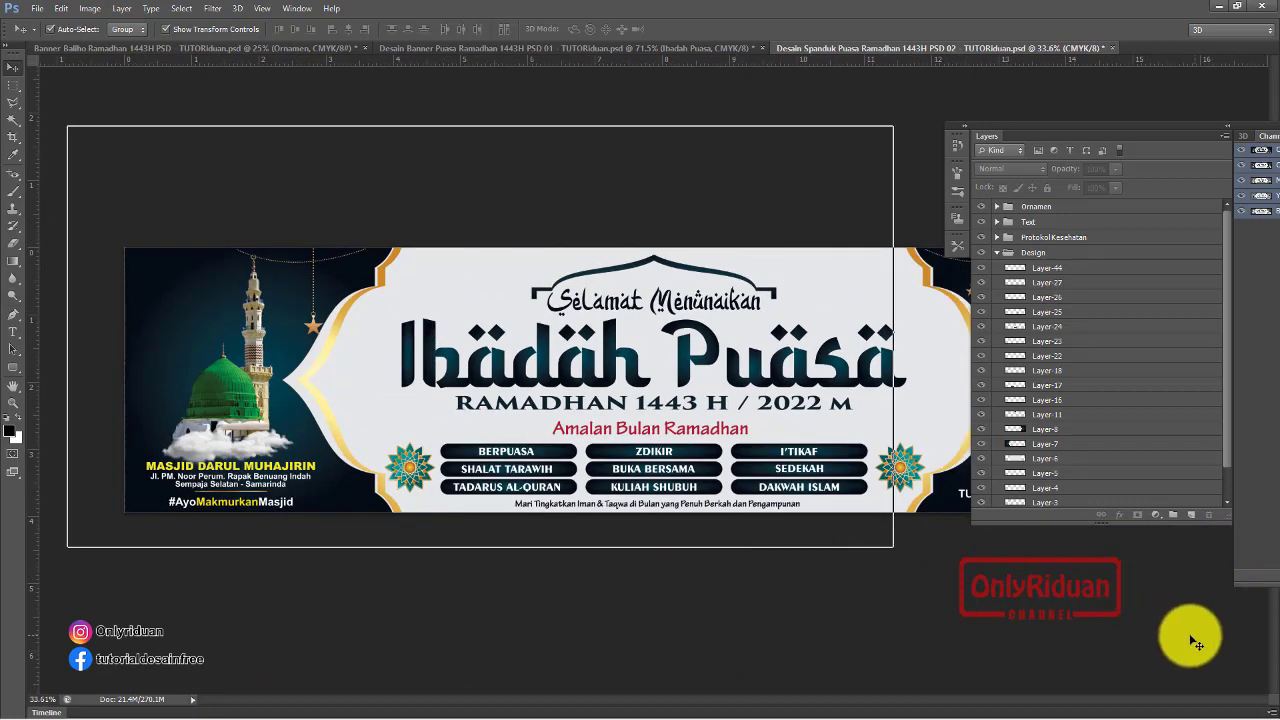
{"action": "mouse_move", "coordinate": [1057, 125]}
{"action": "left_mouse_down"}
{"action": "mouse_move", "coordinate": [1112, 152]}
{"action": "mouse_move", "coordinate": [1148, 151]}
{"action": "left_mouse_up"}
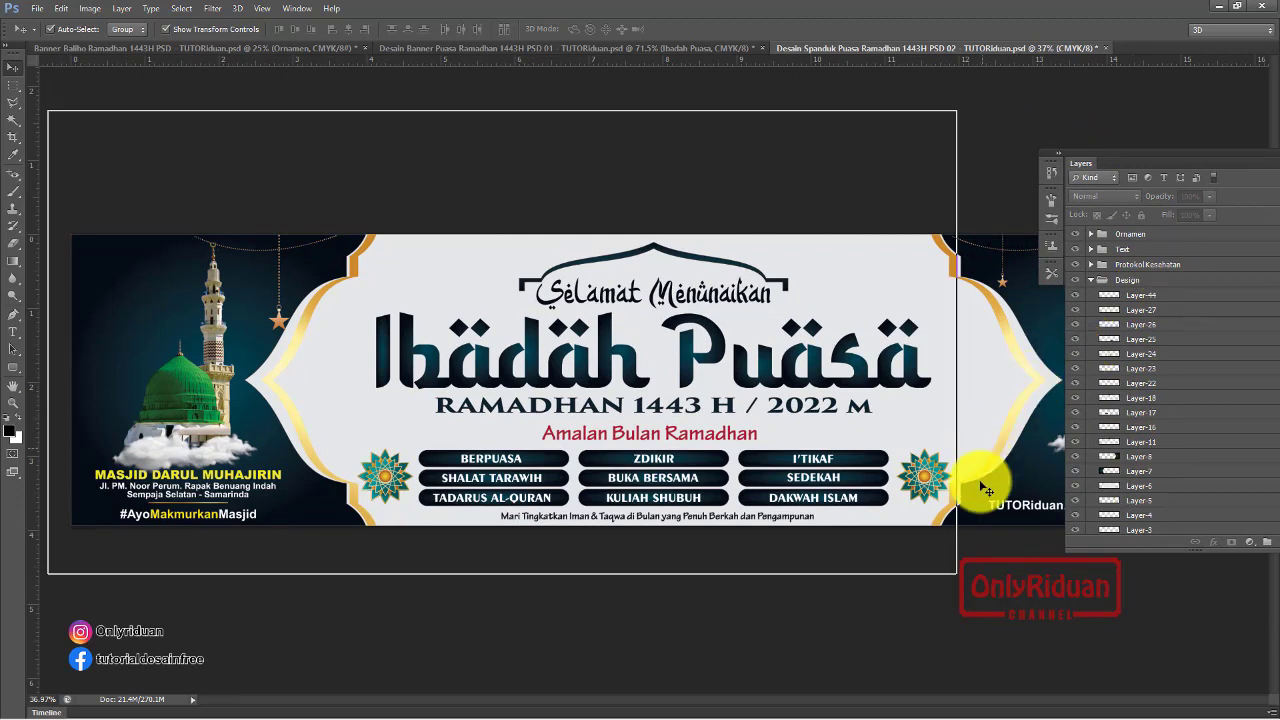
{"action": "left_click", "coordinate": [1140, 458]}
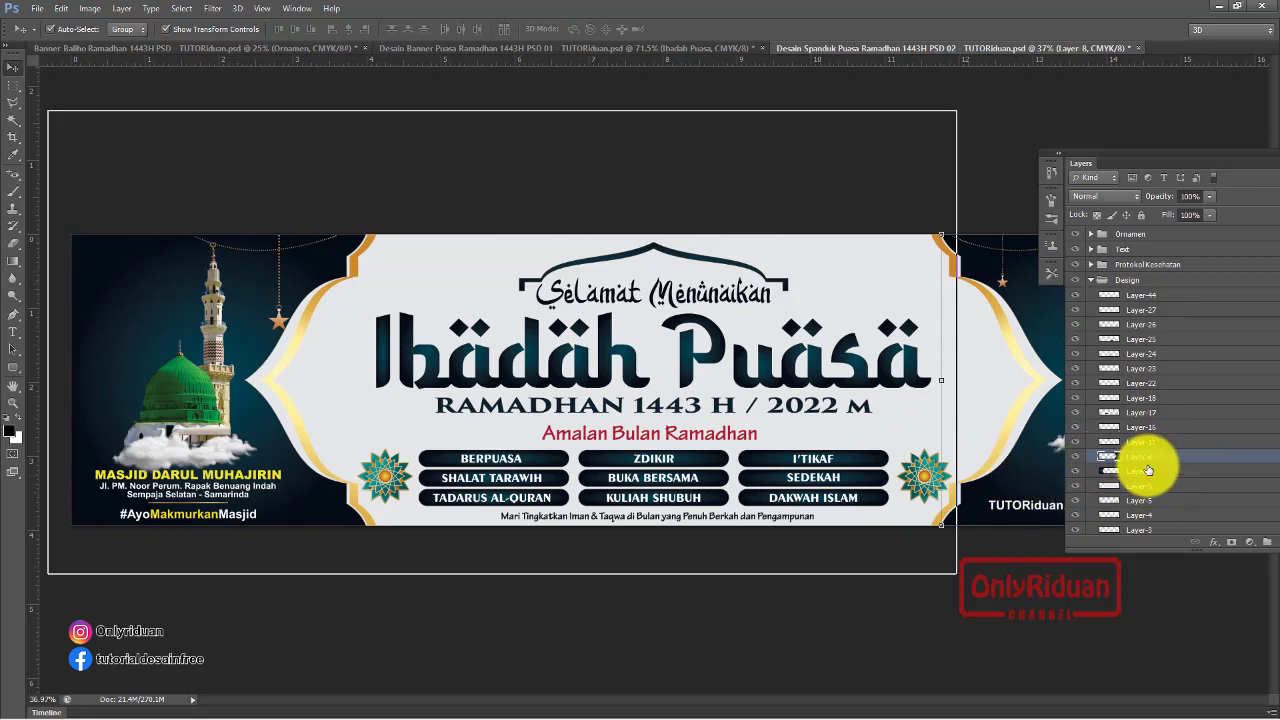
{"action": "left_click", "coordinate": [37, 8]}
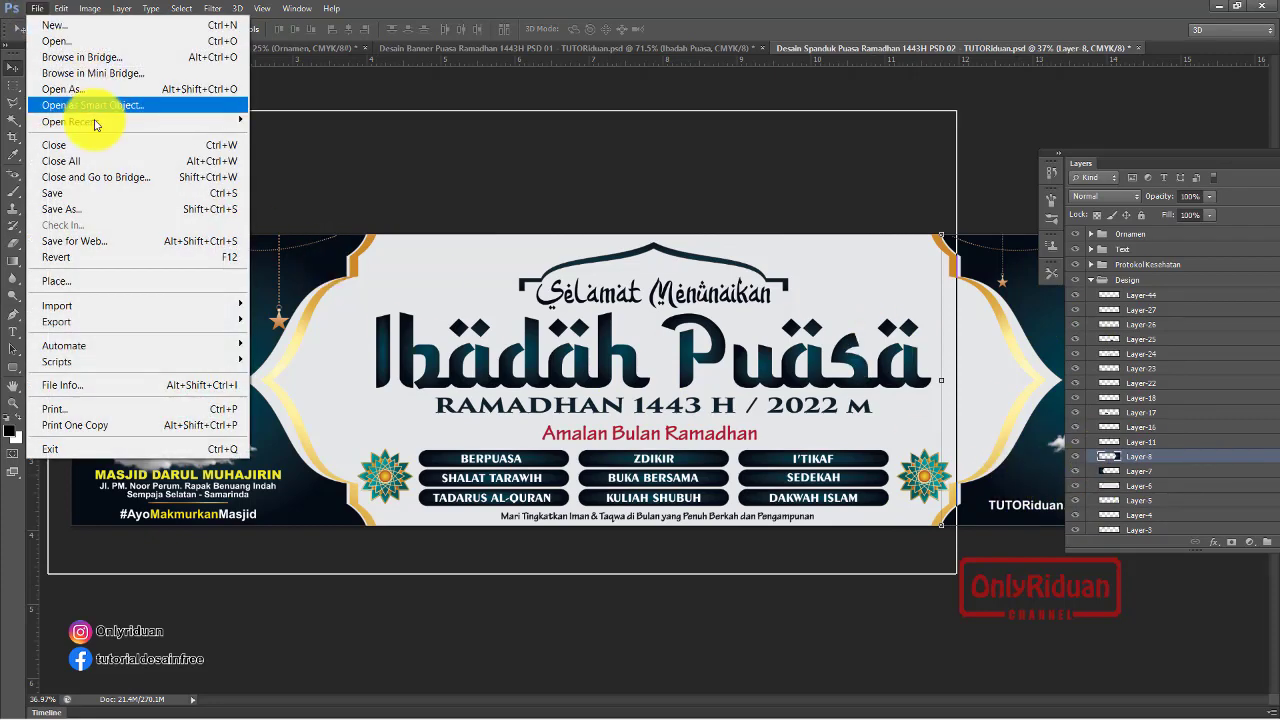
Place Background 2 above Layer-8, rotated -90° and scaled to about 126% to cover the banner
{"action": "left_click", "coordinate": [88, 281]}
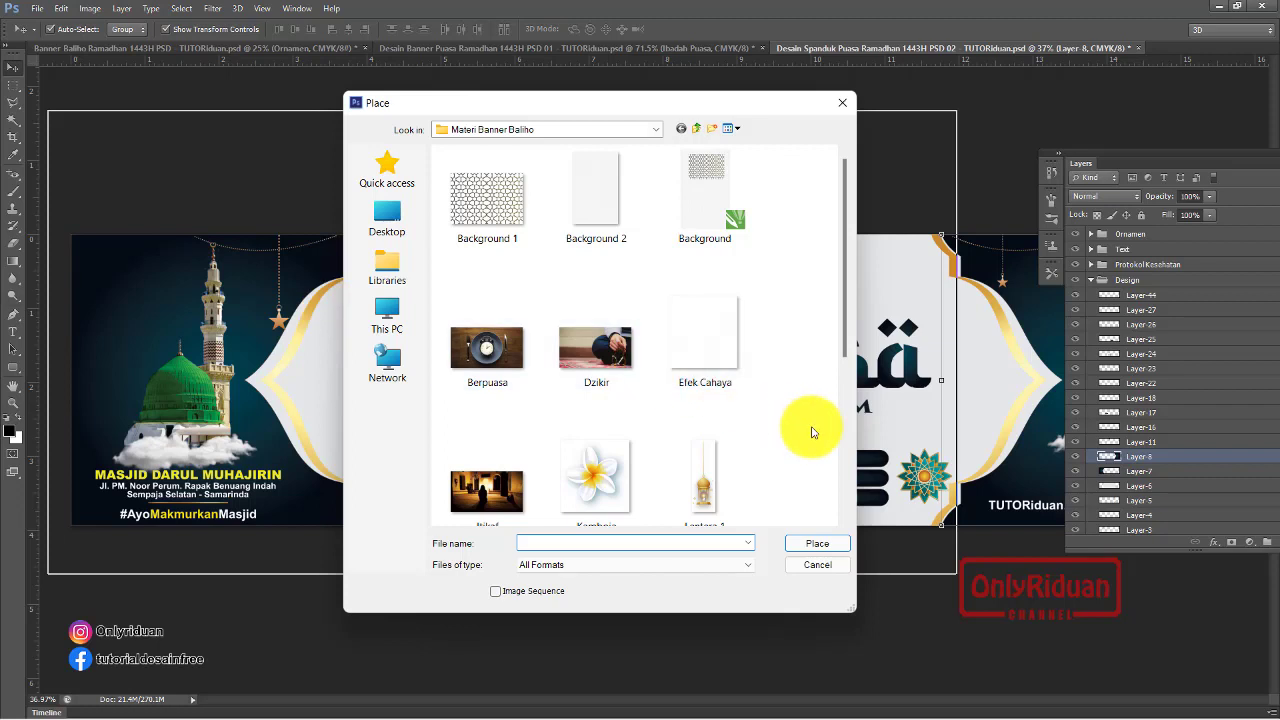
{"action": "left_click", "coordinate": [588, 188]}
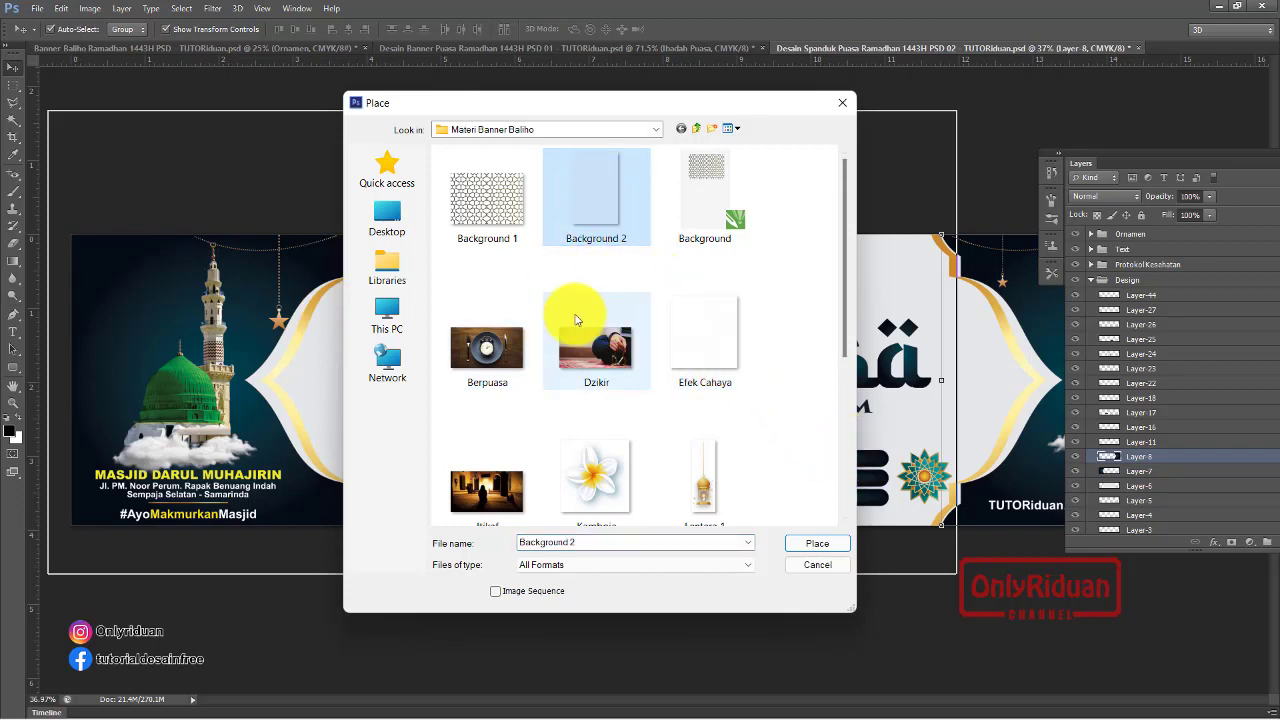
{"action": "left_click", "coordinate": [812, 546]}
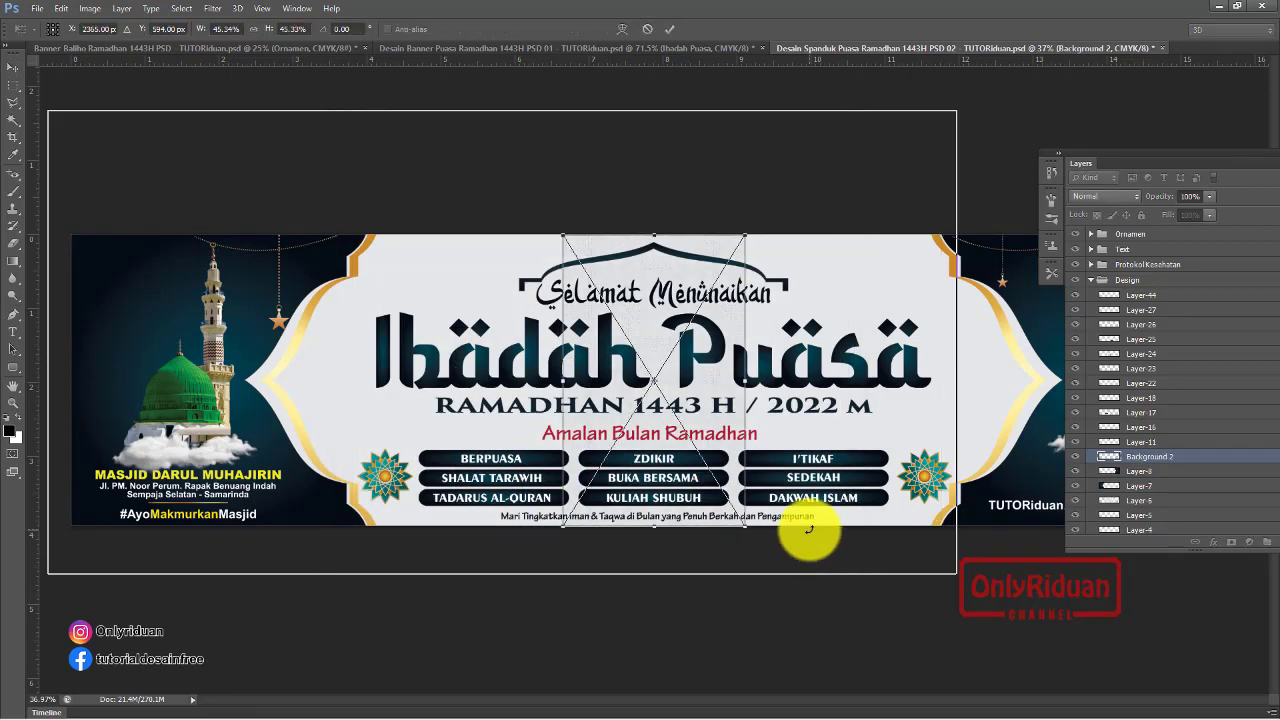
{"action": "left_click_drag", "start_coordinate": [770, 545], "coordinate": [828, 260]}
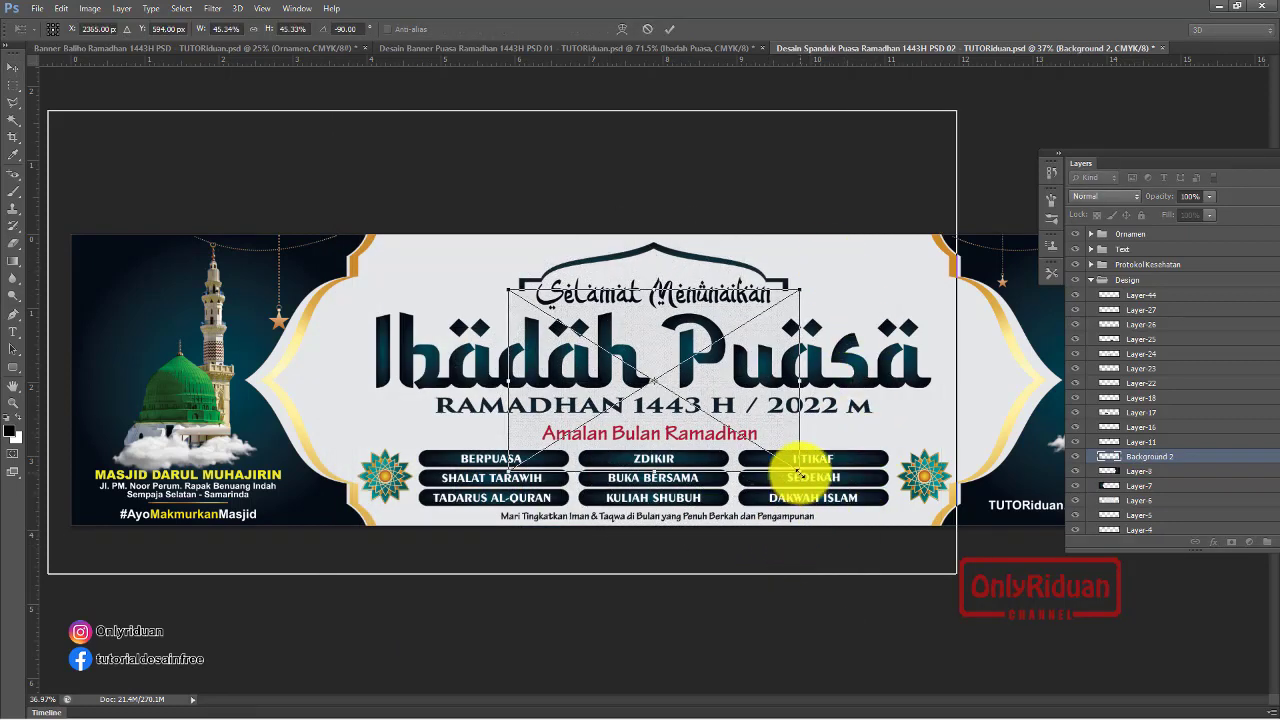
{"action": "left_click_drag", "start_coordinate": [798, 471], "coordinate": [1056, 644]}
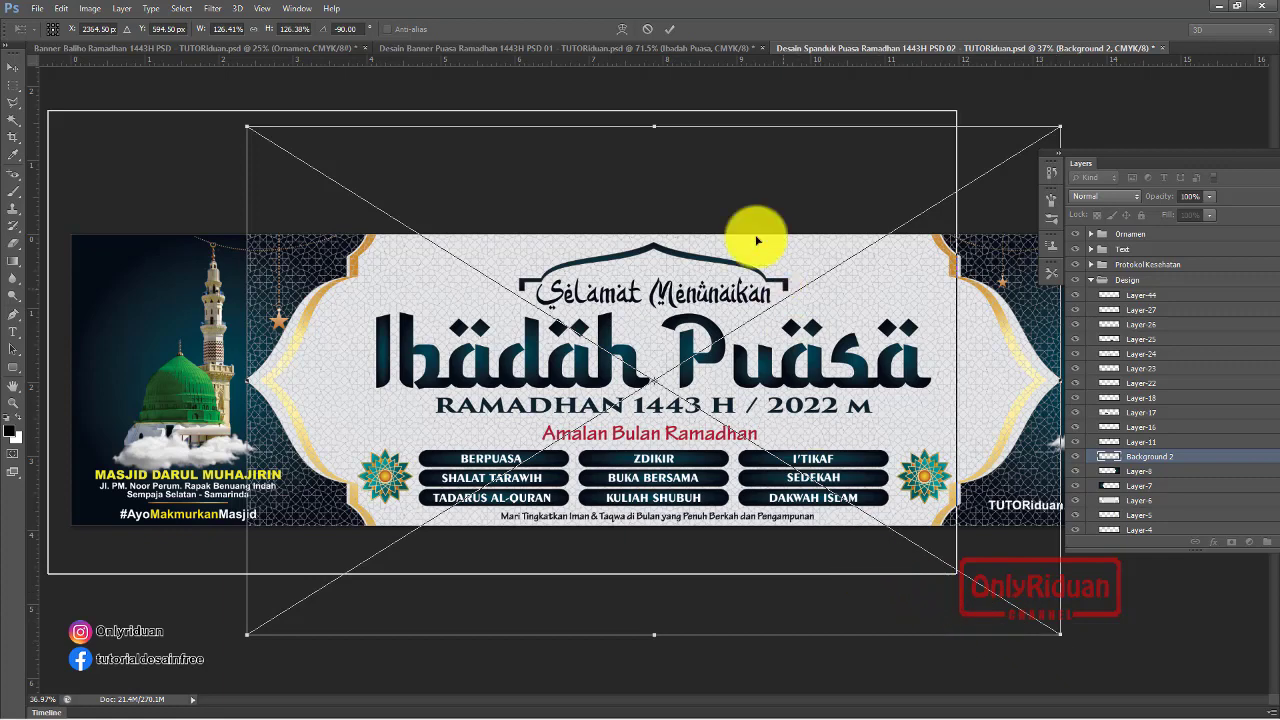
{"action": "left_click", "coordinate": [670, 34]}
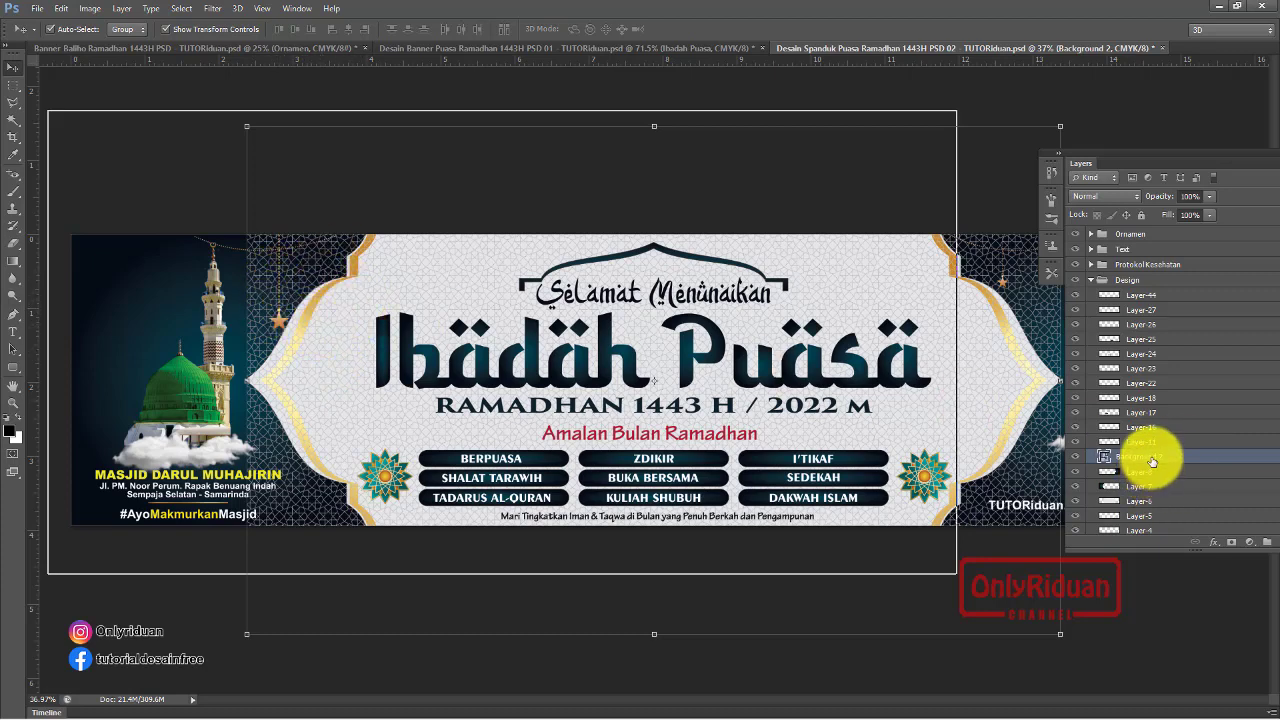
Move Background 2 below Layer-7, then raise Layer-5 and Layer-3 above Layer-8
{"action": "left_click_drag", "start_coordinate": [1150, 467], "coordinate": [1148, 487]}
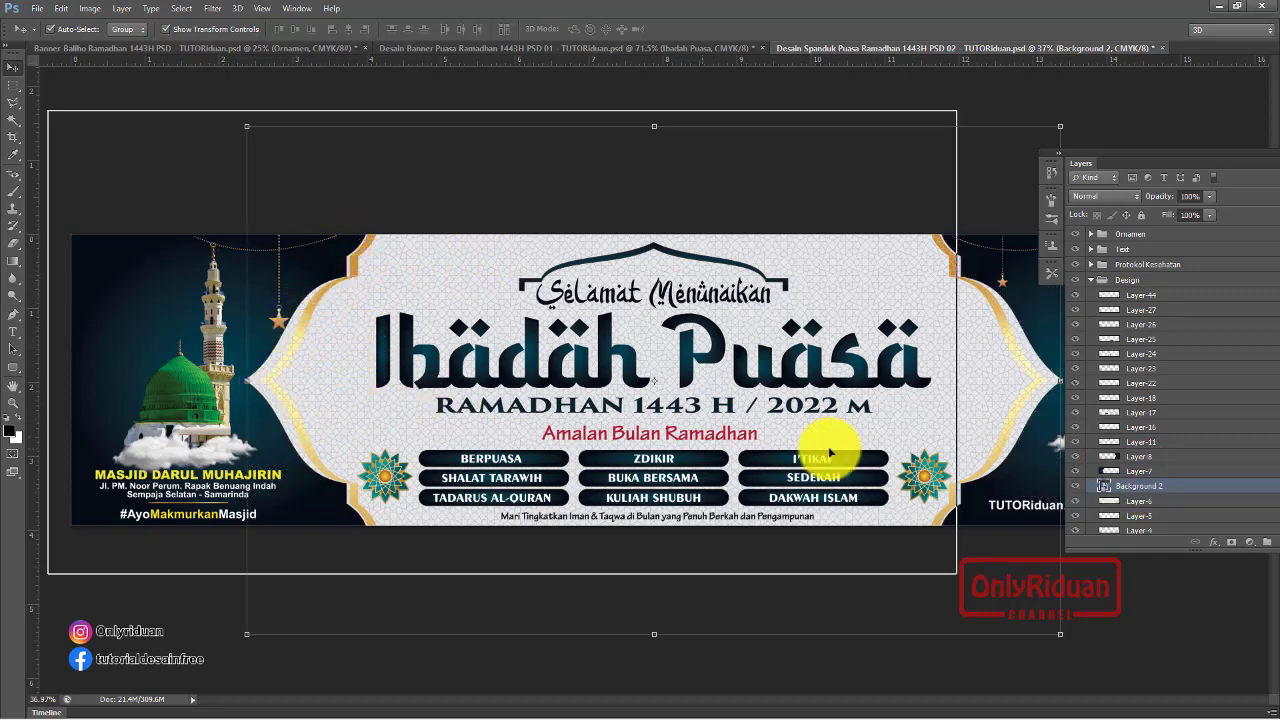
{"action": "left_click_drag", "start_coordinate": [1145, 155], "coordinate": [1060, 123]}
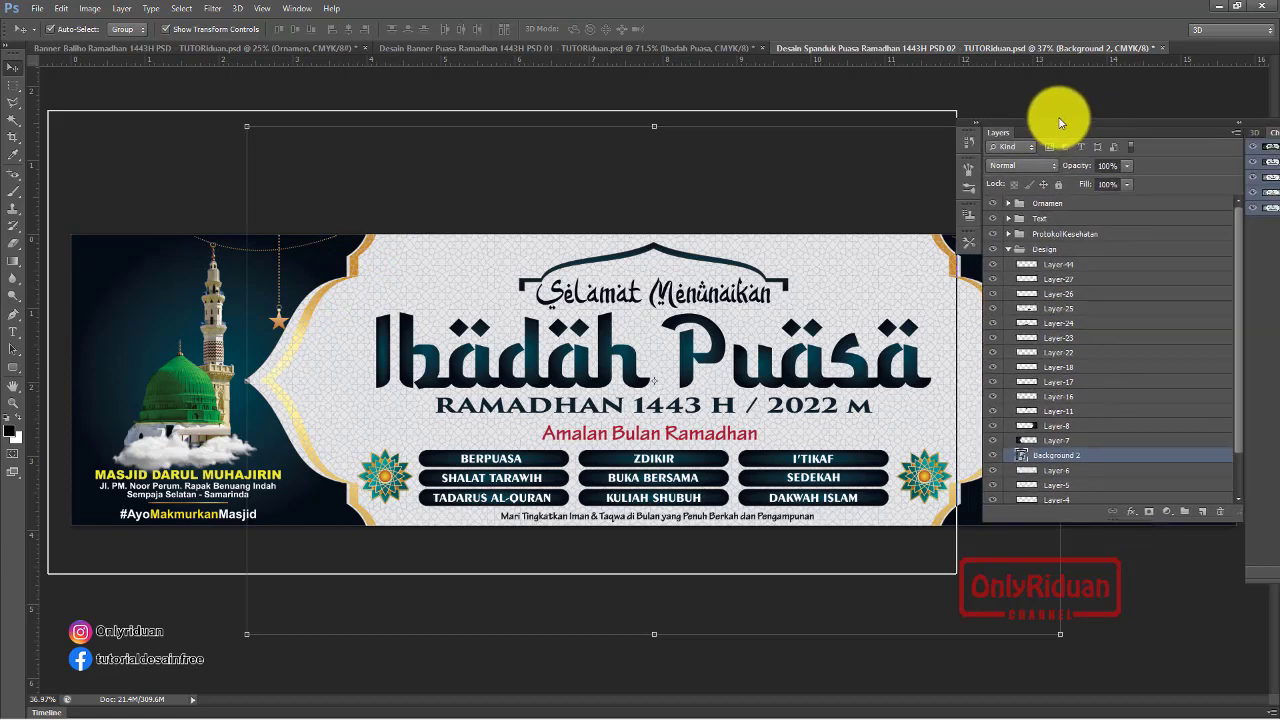
{"action": "scroll", "coordinate": [1238, 376], "scroll_direction": "down", "scroll_amount": 3}
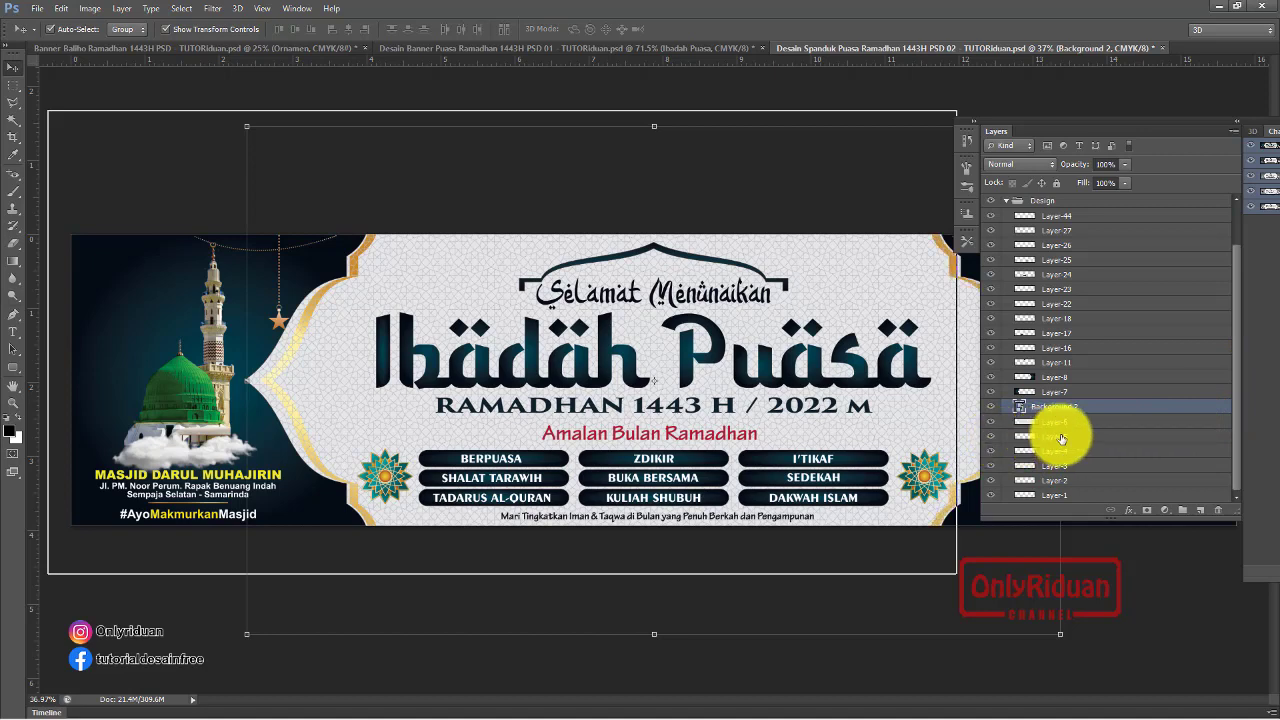
{"action": "left_click_drag", "start_coordinate": [1058, 418], "coordinate": [1062, 370]}
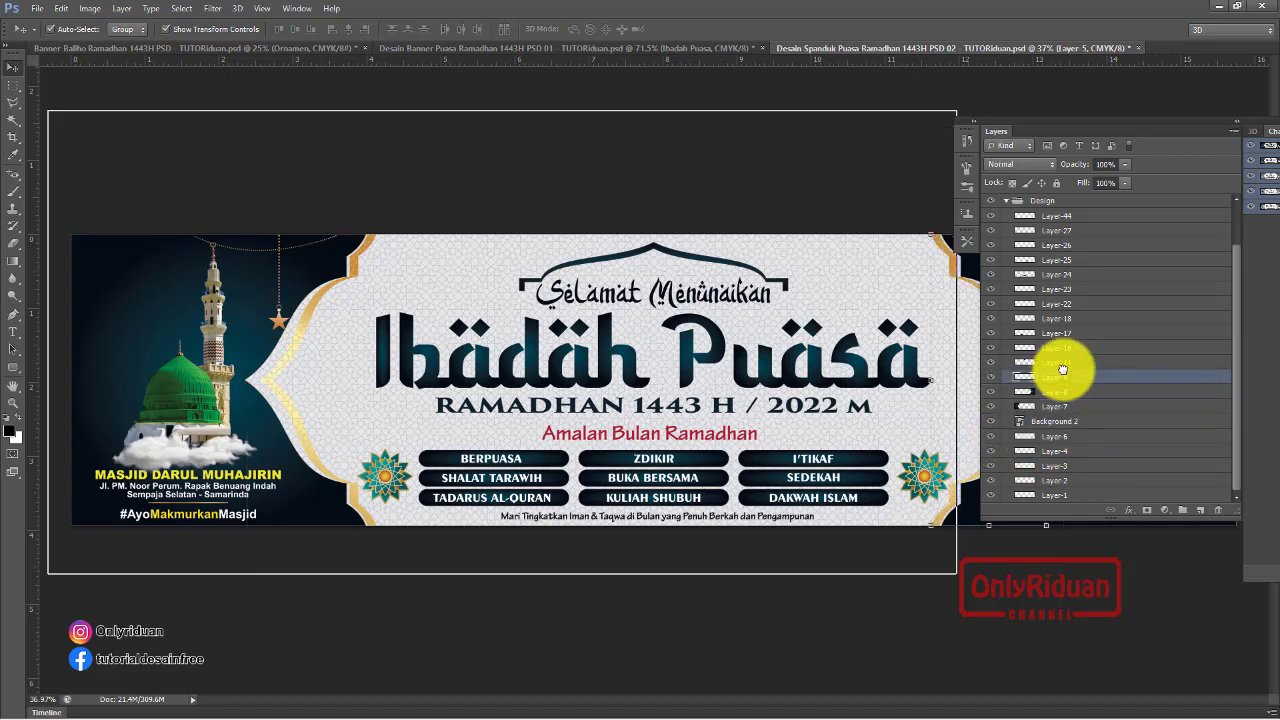
{"action": "left_click", "coordinate": [1068, 438]}
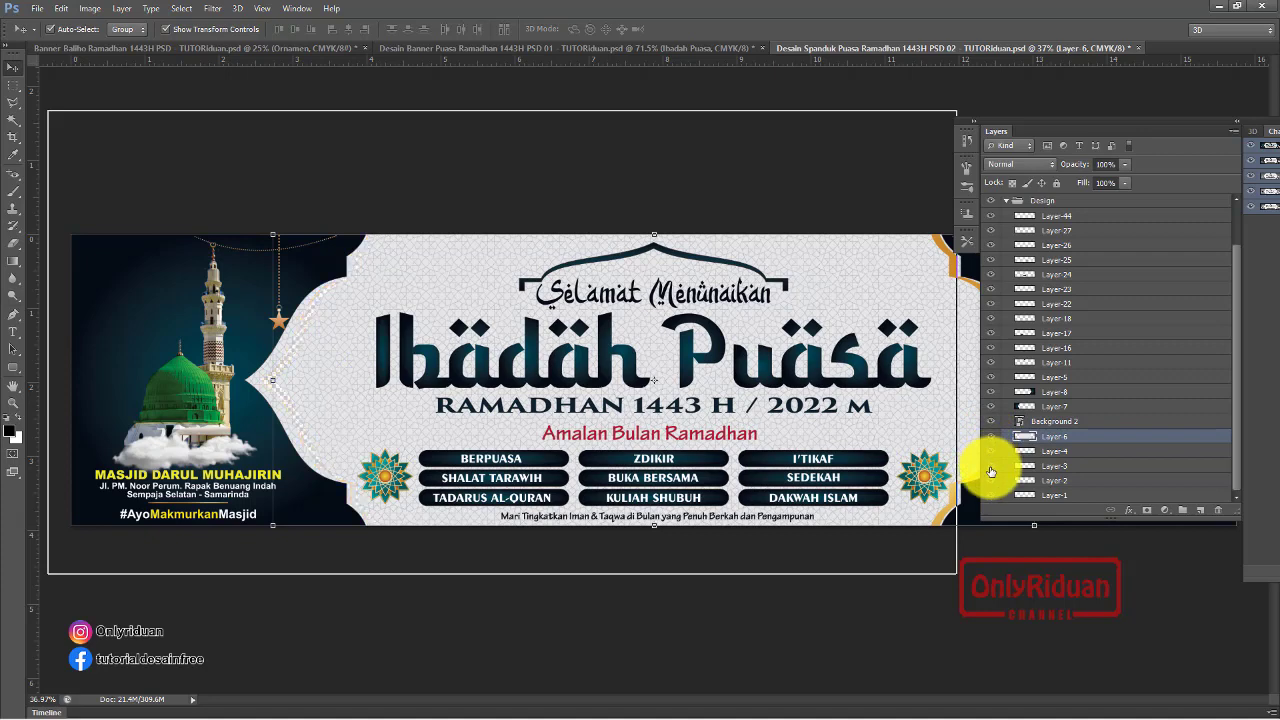
{"action": "left_click_drag", "start_coordinate": [1053, 466], "coordinate": [1053, 372]}
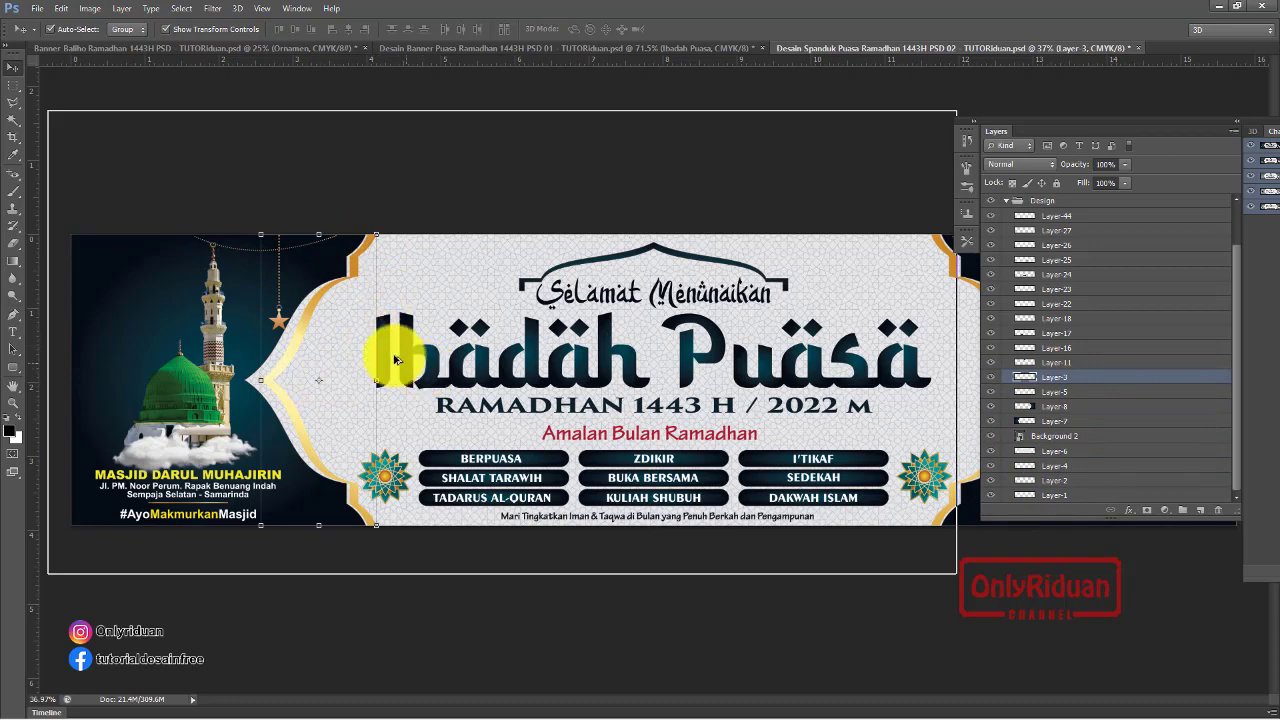
{"action": "scroll", "coordinate": [395, 360], "scroll_direction": "down", "scroll_amount": 2}
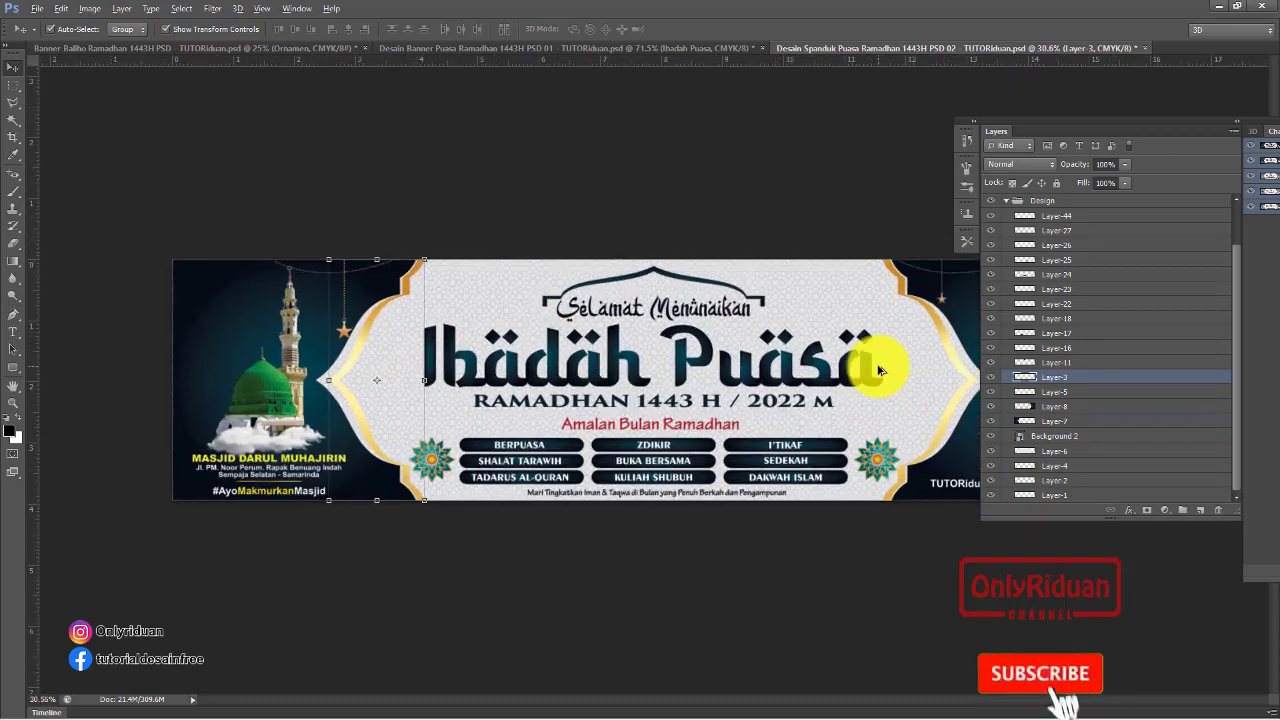
{"action": "scroll", "coordinate": [860, 368], "scroll_direction": "down", "scroll_amount": 1}
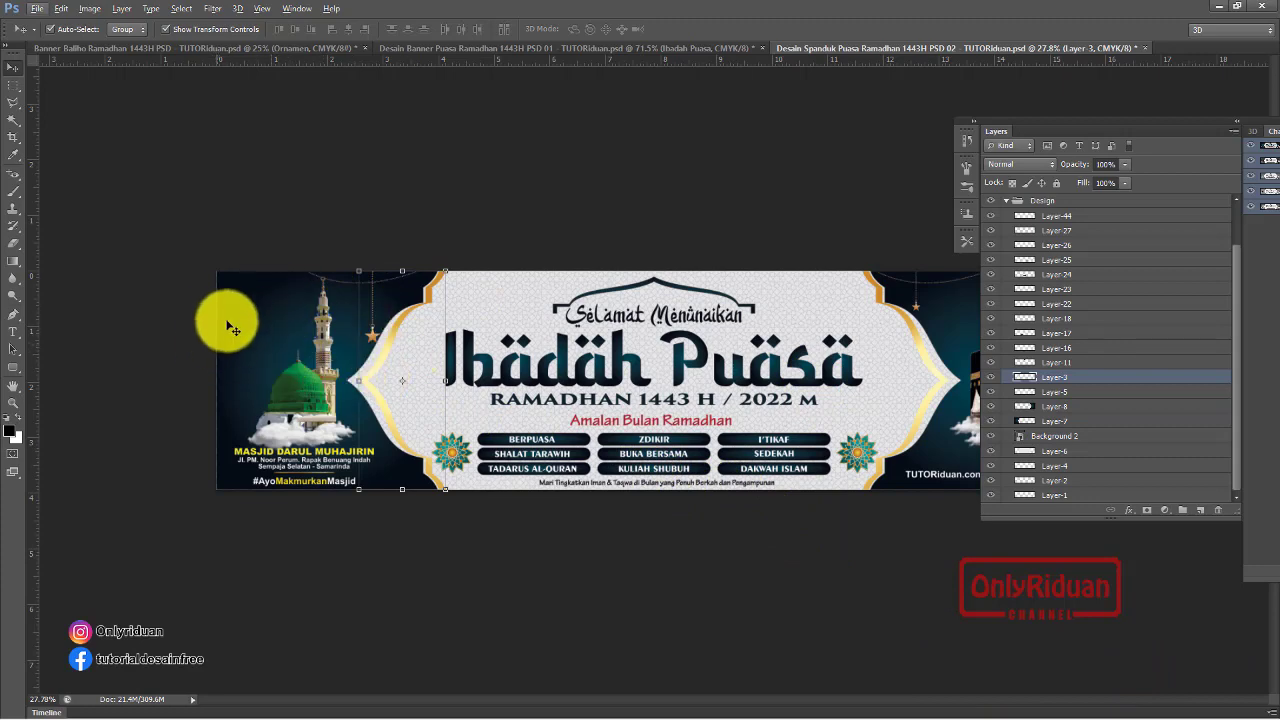
Place Ornamen Bunga above Masjid Nabawi, moved to the top-left corner and rotated -150°
{"action": "left_click", "coordinate": [1006, 203]}
{"action": "left_click", "coordinate": [1006, 203]}
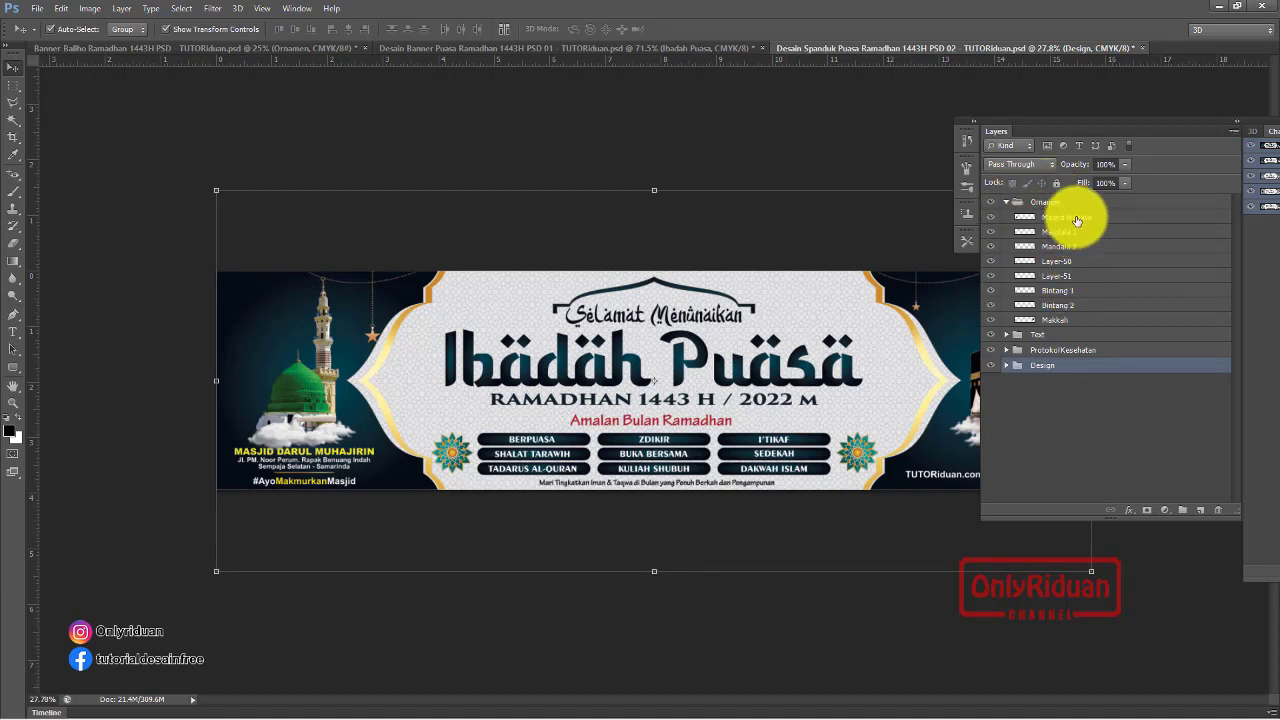
{"action": "left_click", "coordinate": [1077, 220]}
{"action": "left_click", "coordinate": [38, 10]}
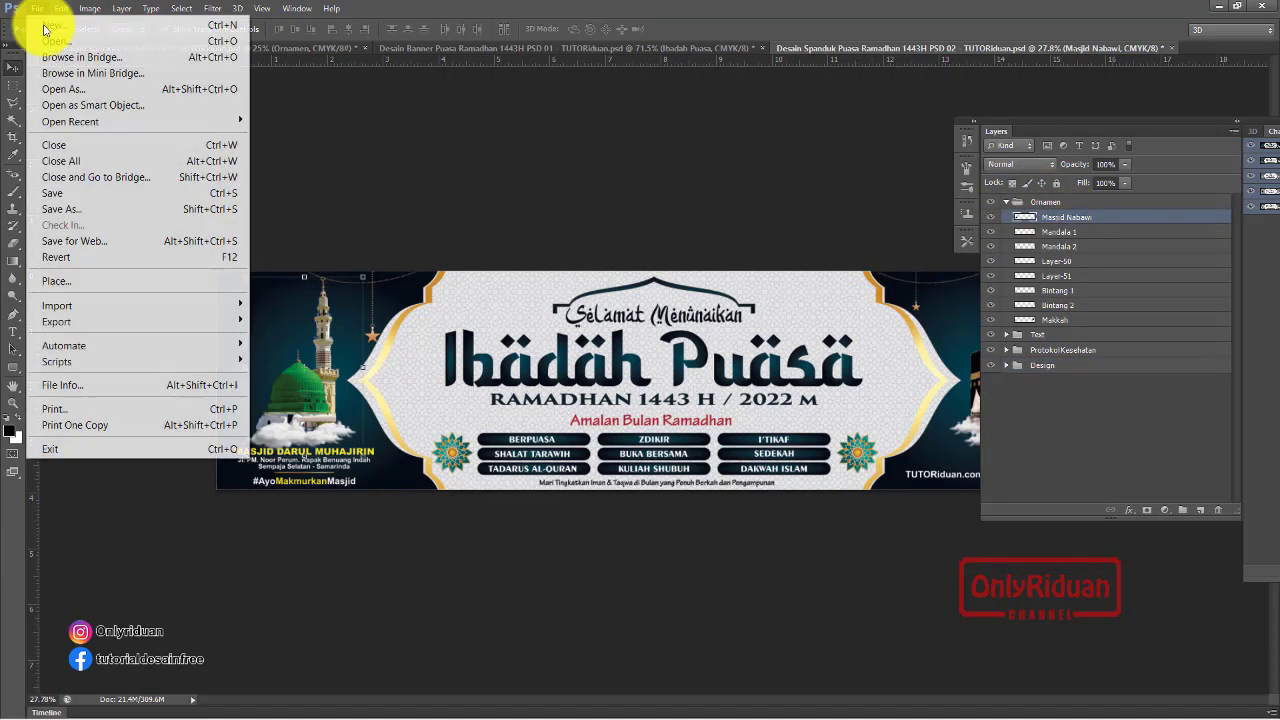
{"action": "left_click", "coordinate": [56, 281]}
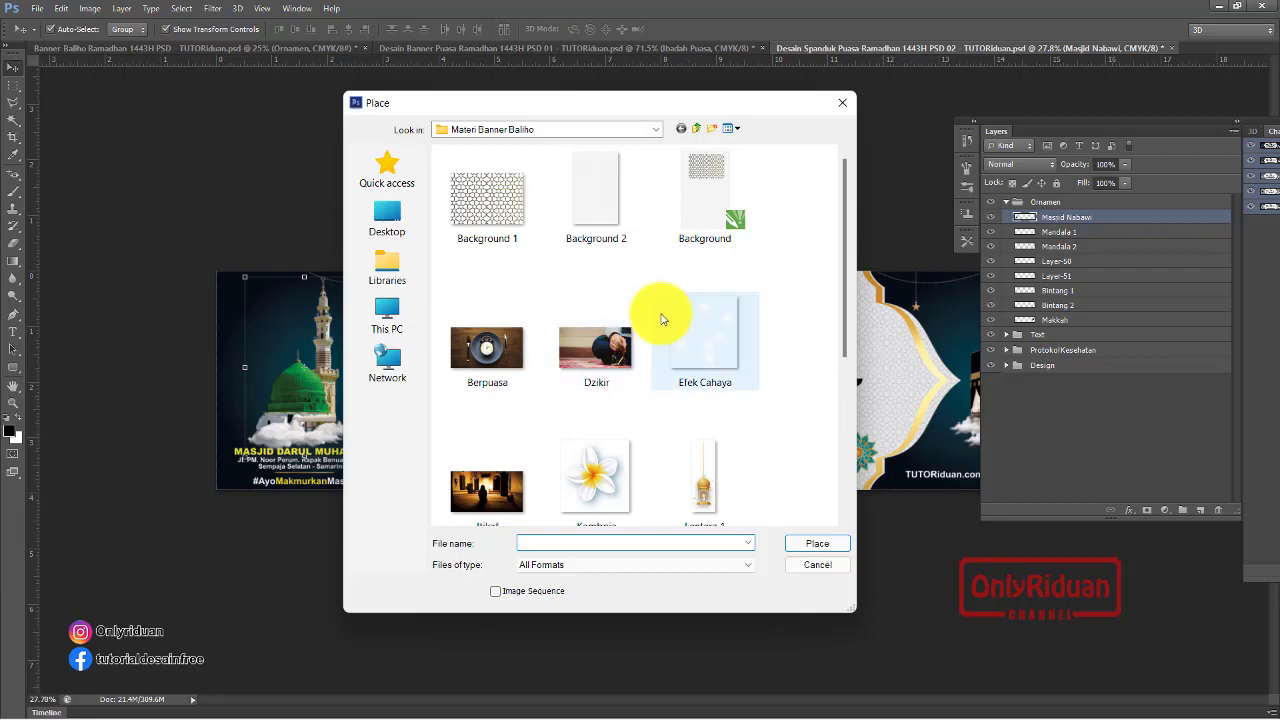
{"action": "scroll", "coordinate": [660, 318], "scroll_direction": "down", "scroll_amount": 3}
{"action": "left_click", "coordinate": [730, 337]}
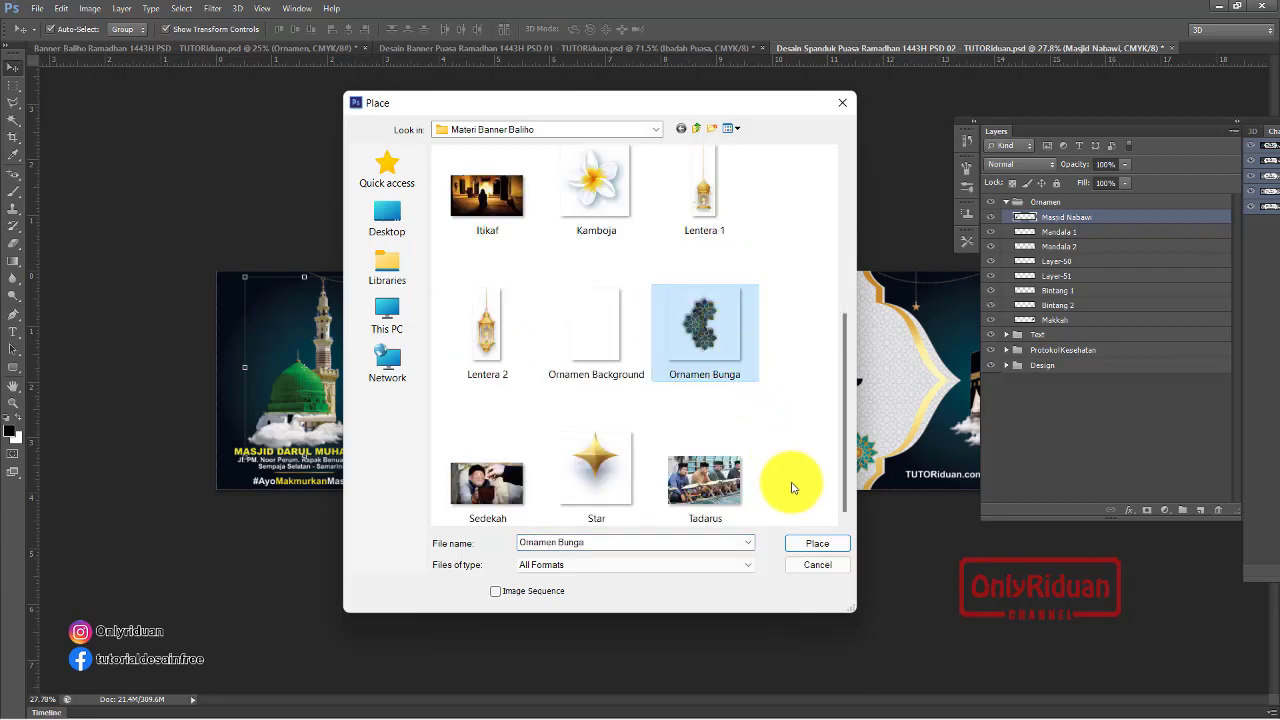
{"action": "left_click", "coordinate": [815, 543]}
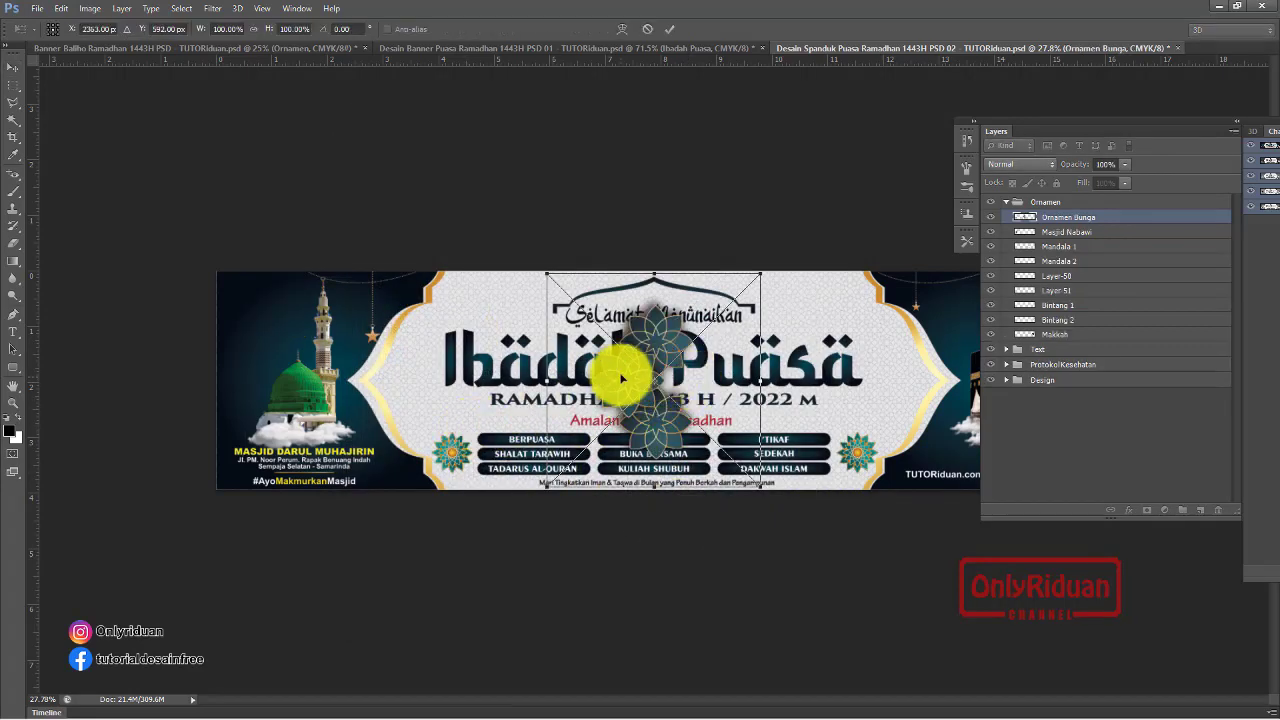
{"action": "left_click_drag", "start_coordinate": [622, 378], "coordinate": [215, 305]}
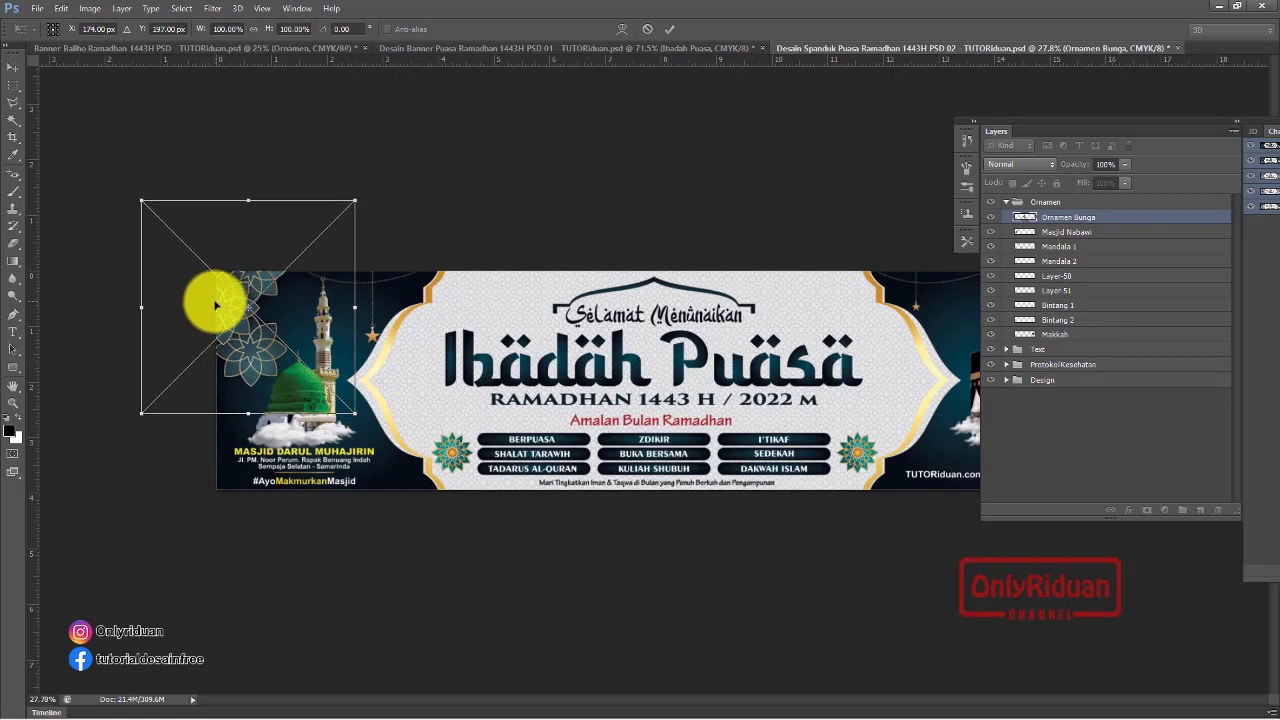
{"action": "left_click_drag", "start_coordinate": [285, 149], "coordinate": [203, 156]}
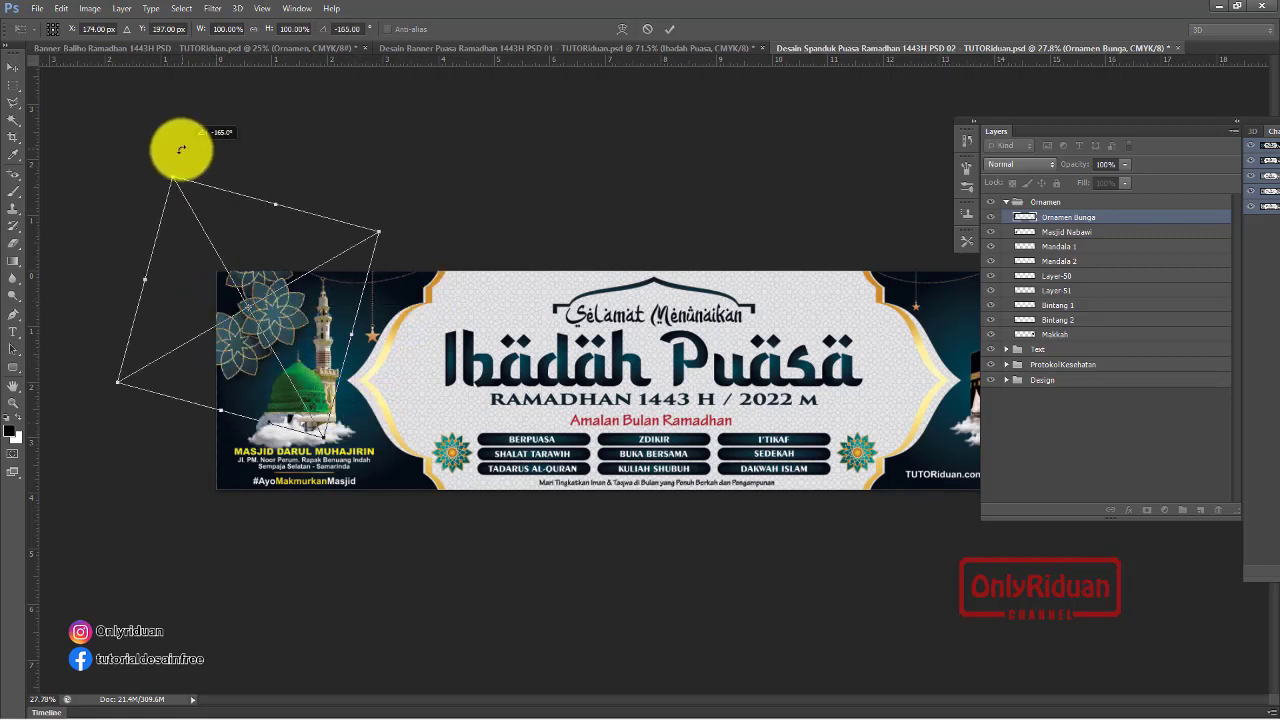
{"action": "left_click", "coordinate": [669, 29]}
Nudge the flower ornament into the corner and shrink it to about 79%
{"action": "left_click", "coordinate": [265, 324]}
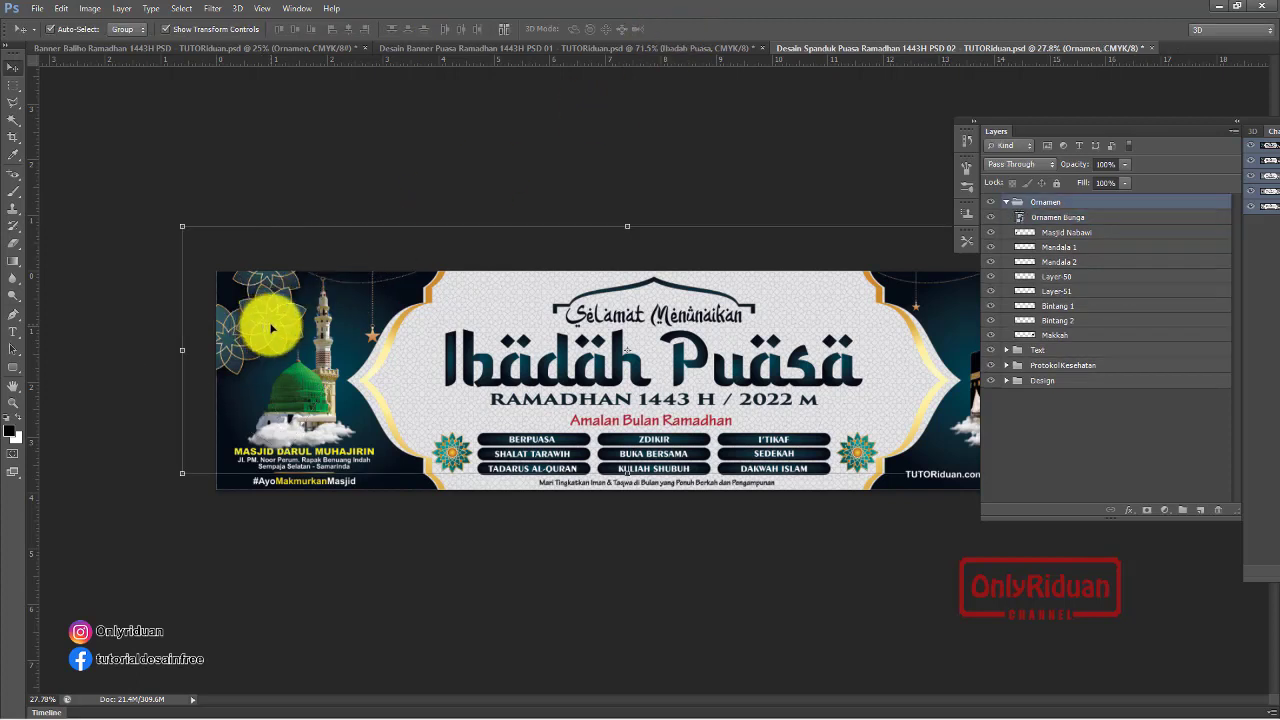
{"action": "left_click", "coordinate": [1057, 217]}
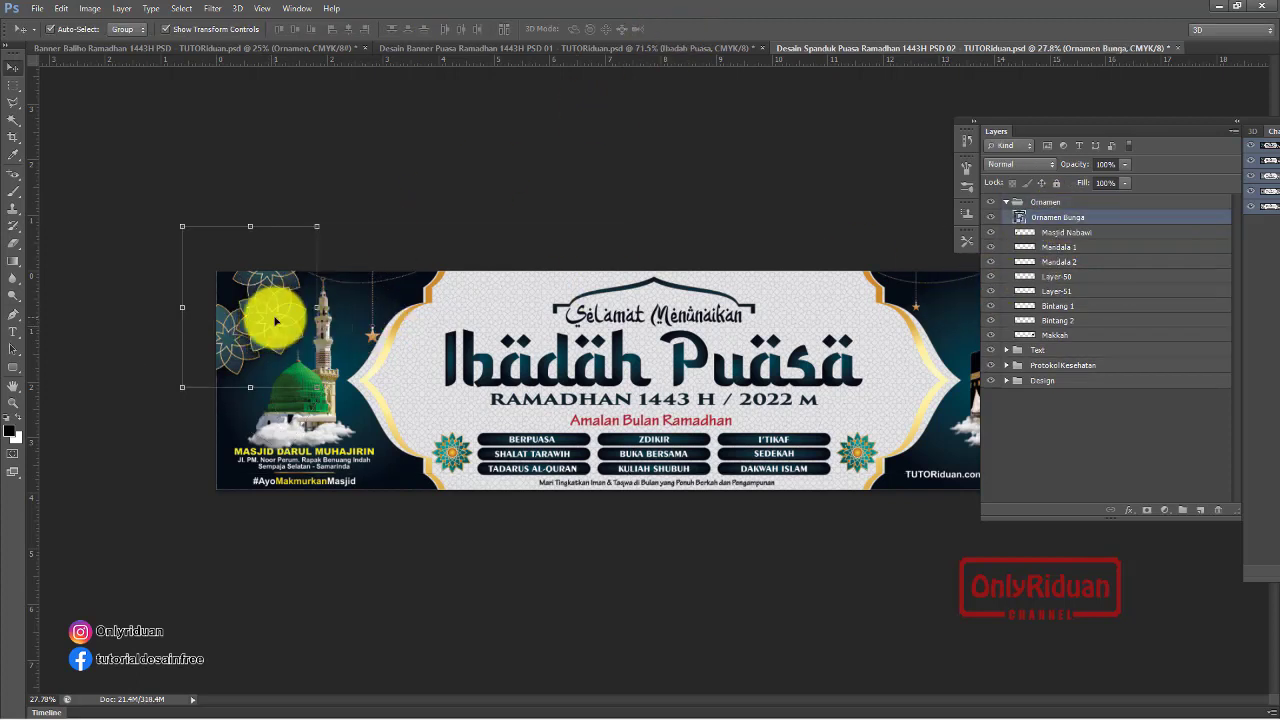
{"action": "left_click_drag", "start_coordinate": [274, 320], "coordinate": [270, 313]}
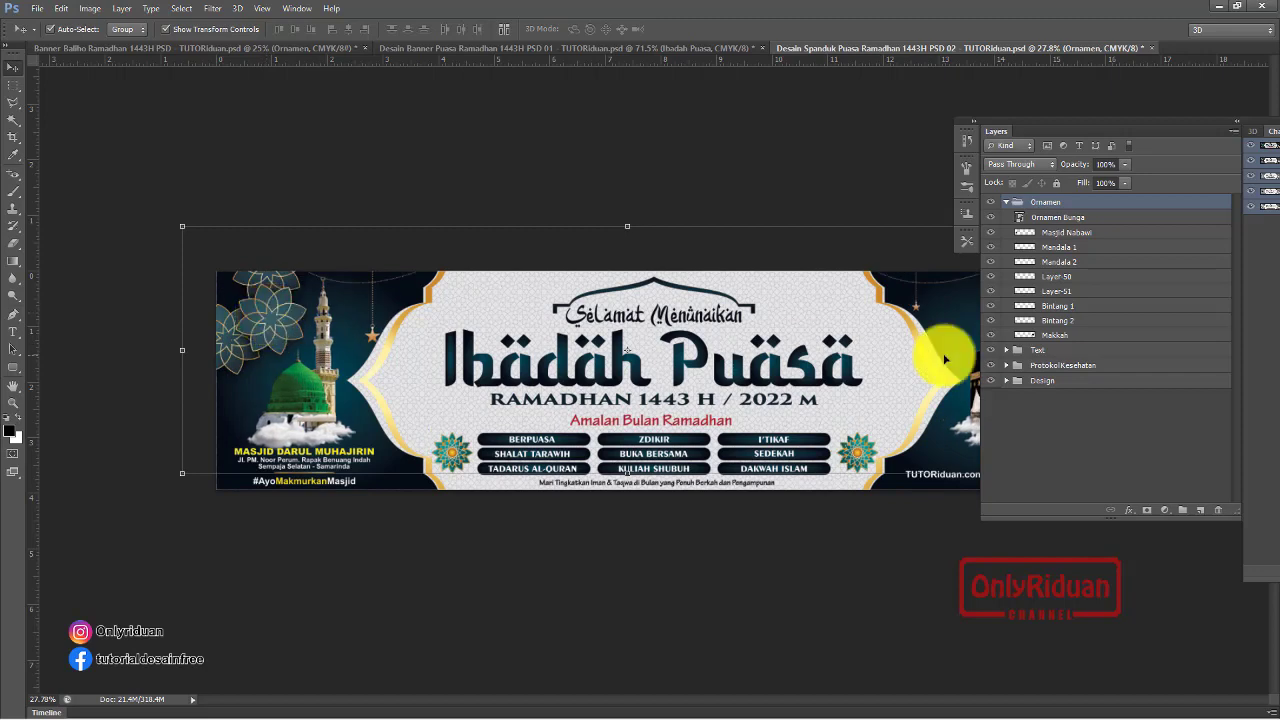
{"action": "left_click", "coordinate": [1064, 218]}
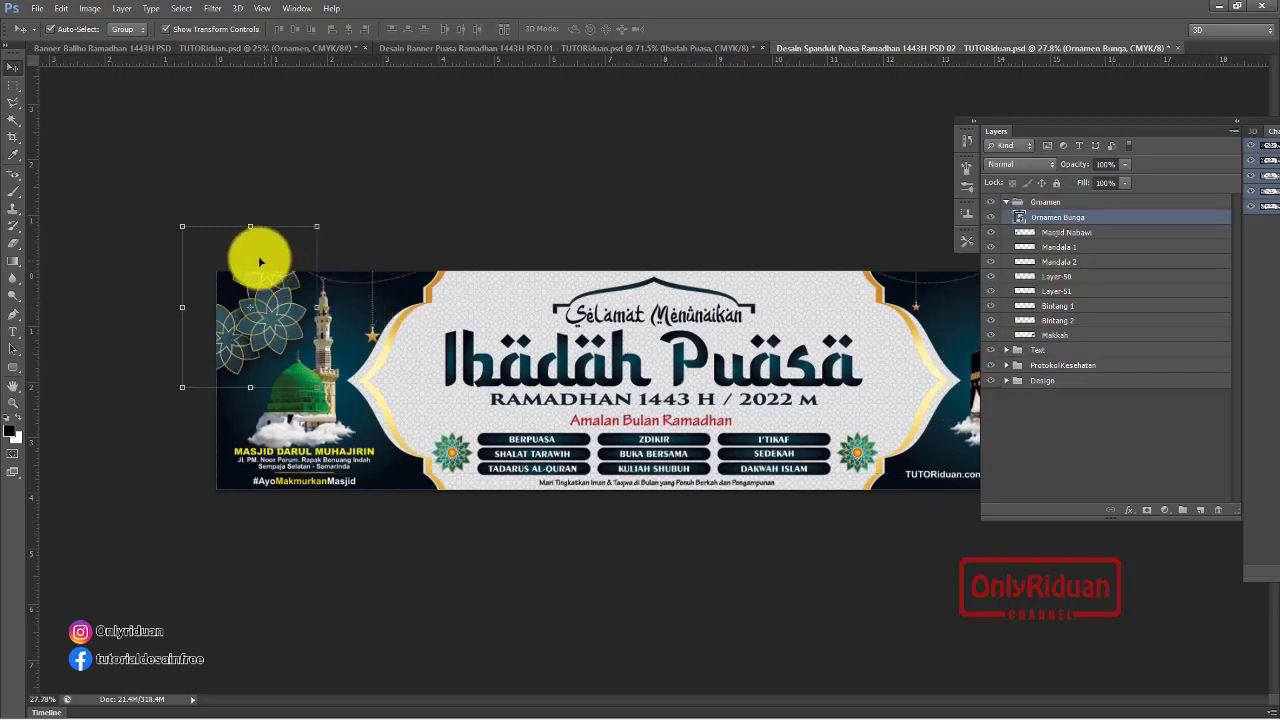
{"action": "key", "text": "ctrl+t"}
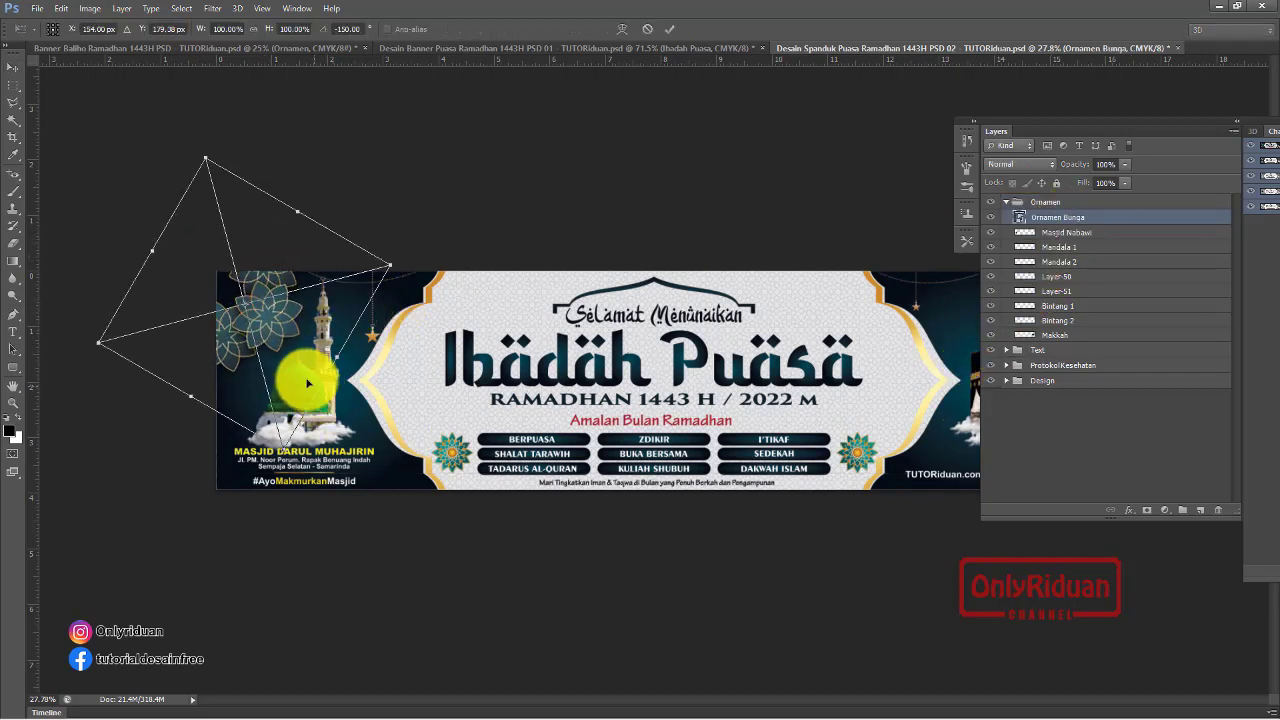
{"action": "left_click_drag", "start_coordinate": [322, 393], "coordinate": [288, 367]}
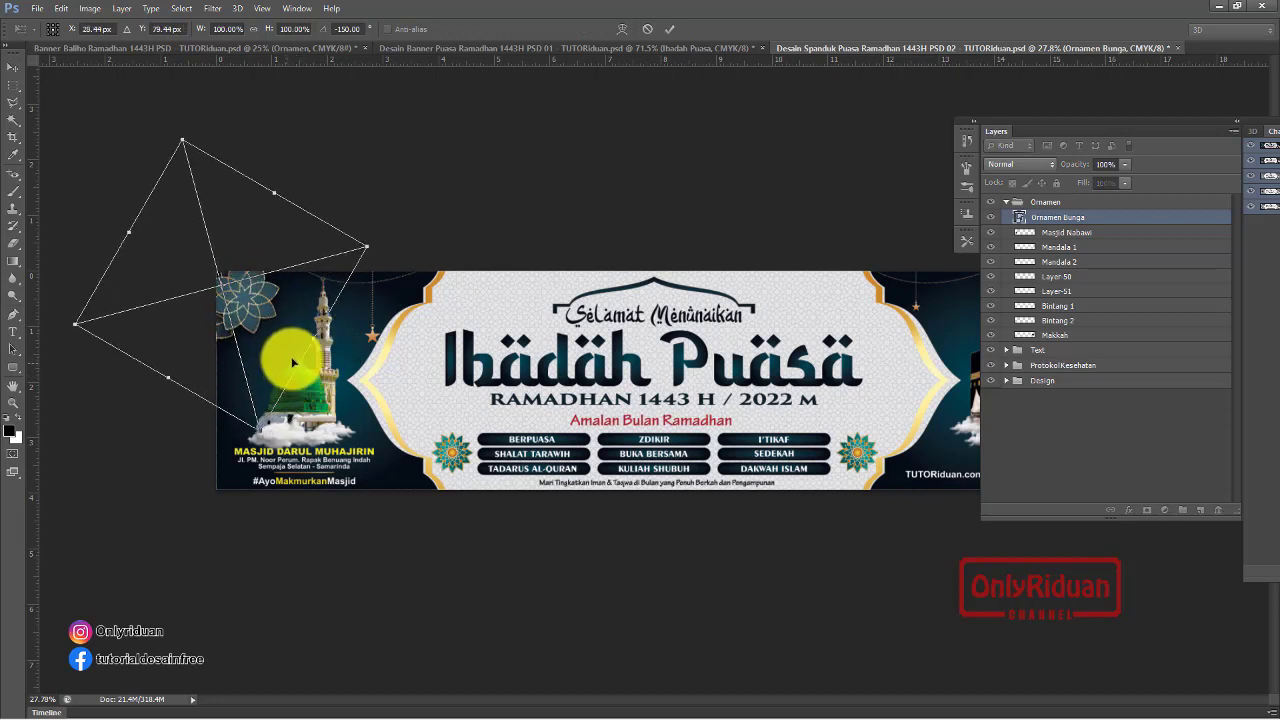
{"action": "left_click", "coordinate": [669, 29]}
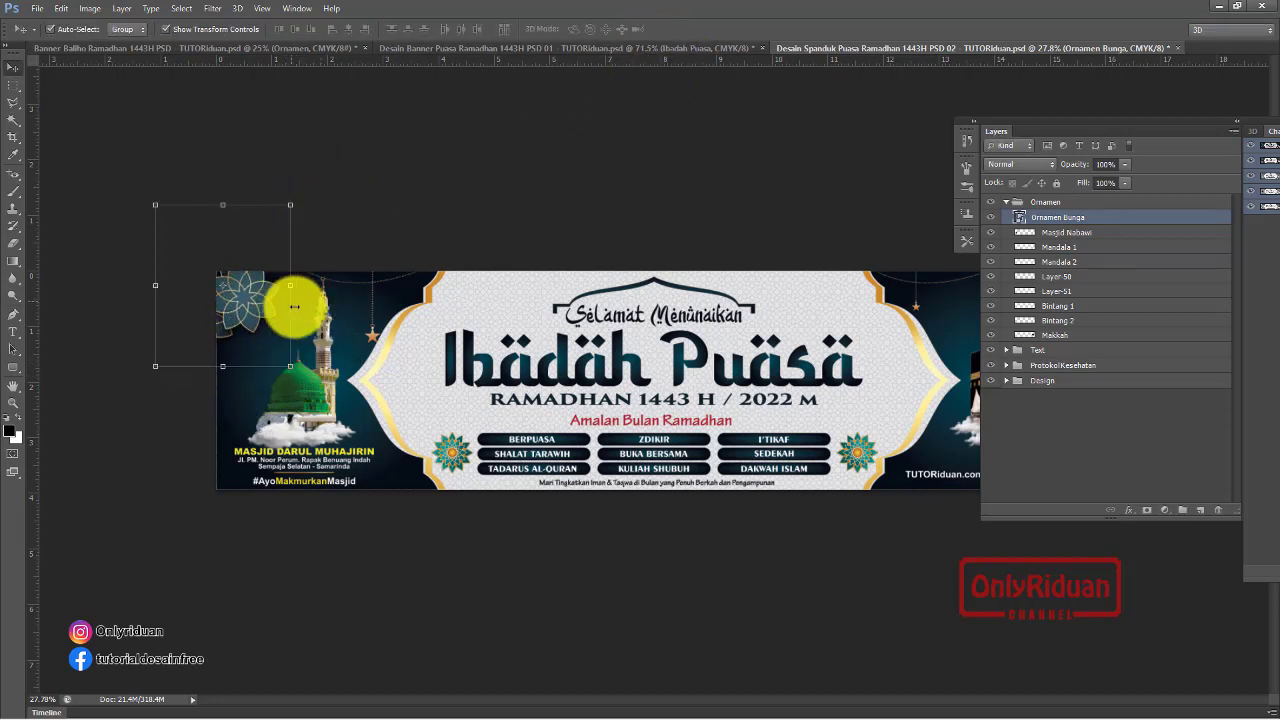
{"action": "mouse_move", "coordinate": [156, 205]}
{"action": "left_mouse_down"}
{"action": "mouse_move", "coordinate": [184, 150]}
{"action": "mouse_move", "coordinate": [194, 203]}
{"action": "mouse_move", "coordinate": [202, 213]}
{"action": "mouse_move", "coordinate": [223, 200]}
{"action": "mouse_move", "coordinate": [213, 195]}
{"action": "mouse_move", "coordinate": [224, 213]}
{"action": "left_mouse_up"}
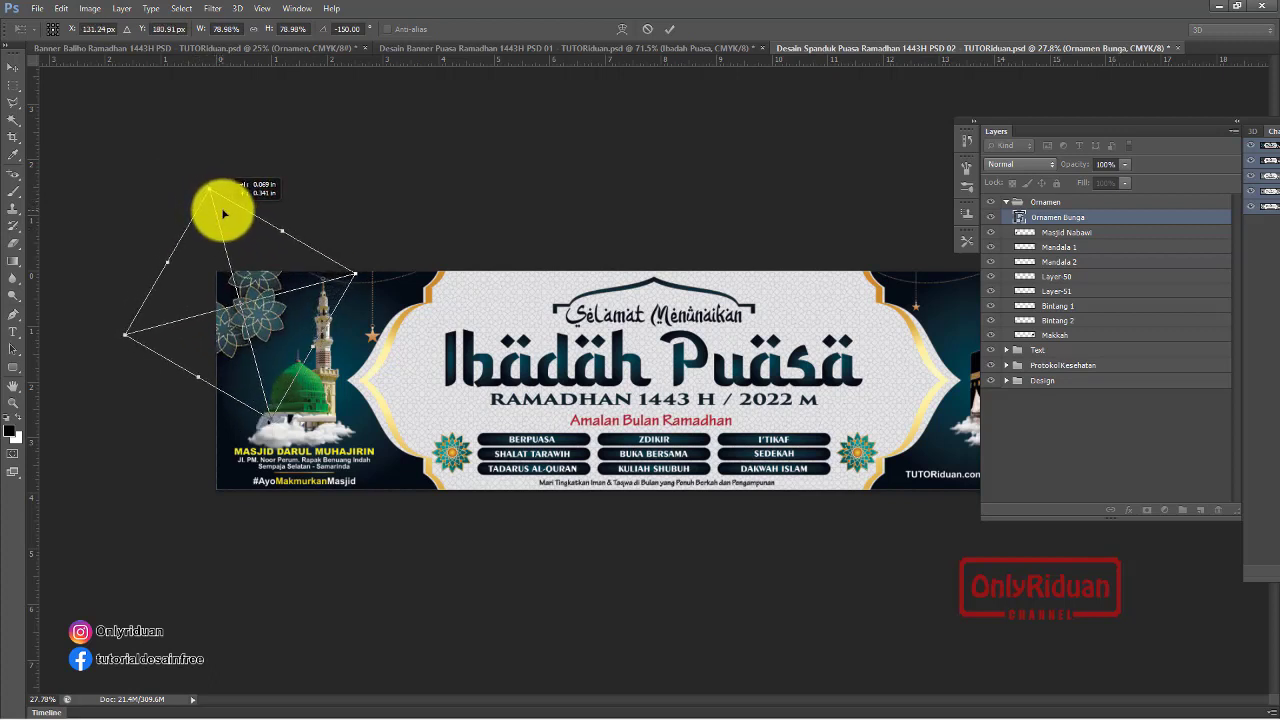
{"action": "left_click", "coordinate": [674, 31]}
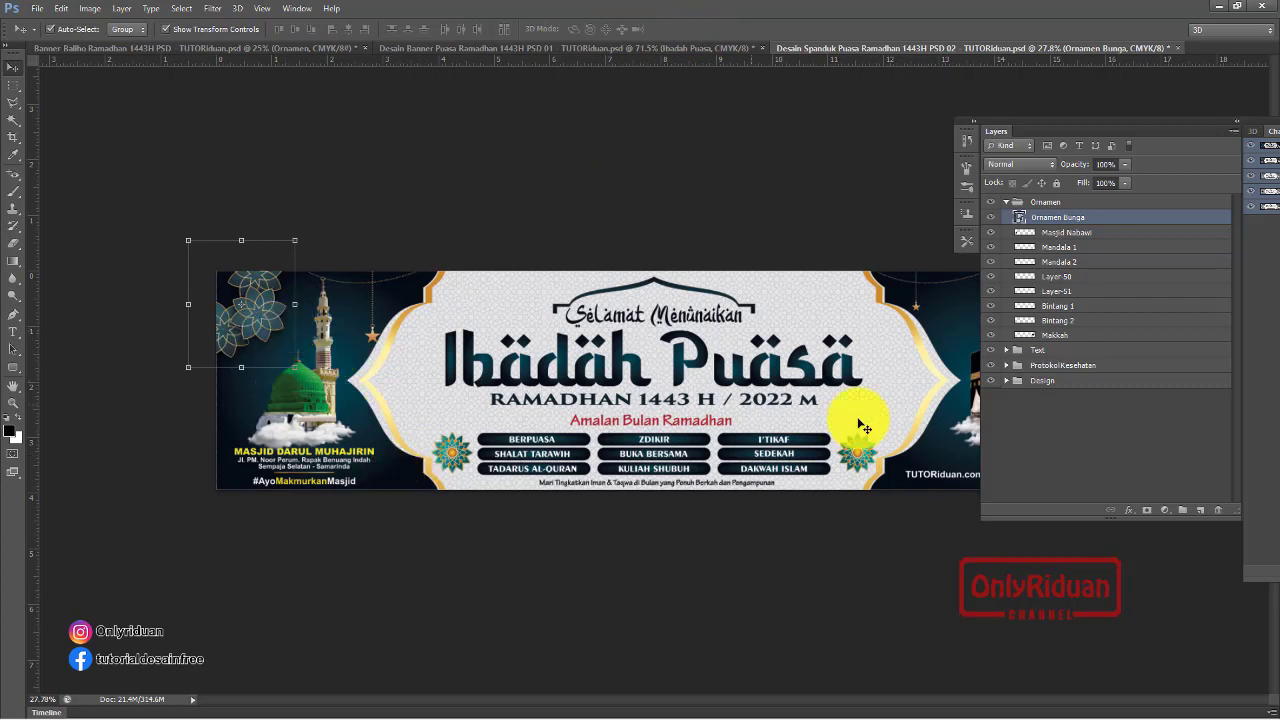
{"action": "left_click", "coordinate": [178, 389]}
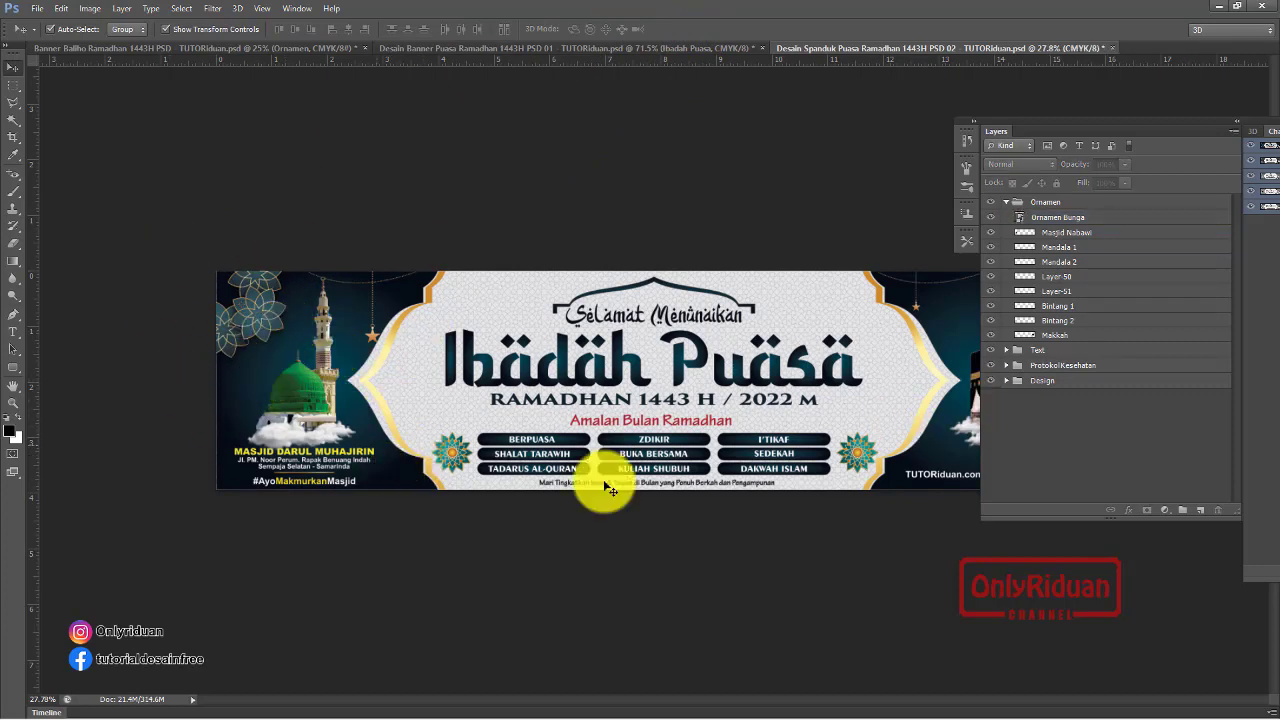
Scroll the view and reselect the Ornamen Bunga layer
{"action": "scroll", "coordinate": [896, 451], "scroll_direction": "up", "scroll_amount": 2}
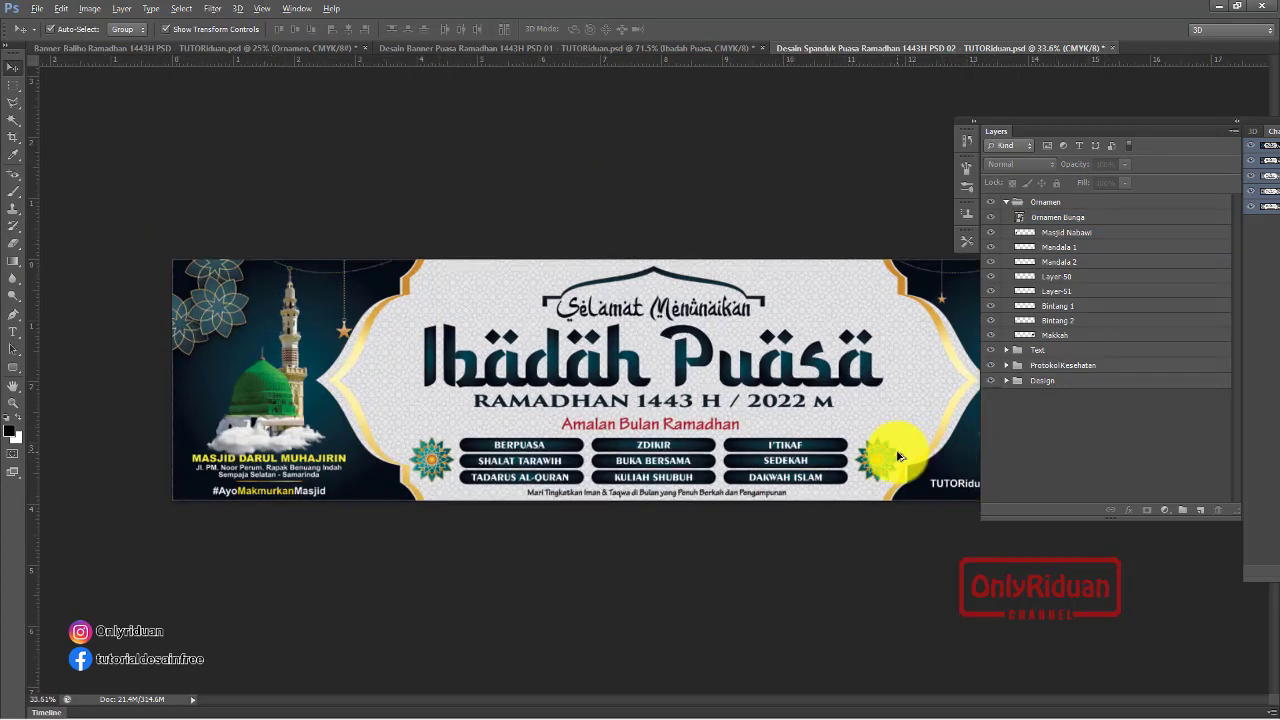
{"action": "scroll", "coordinate": [896, 451], "scroll_direction": "up", "scroll_amount": 1}
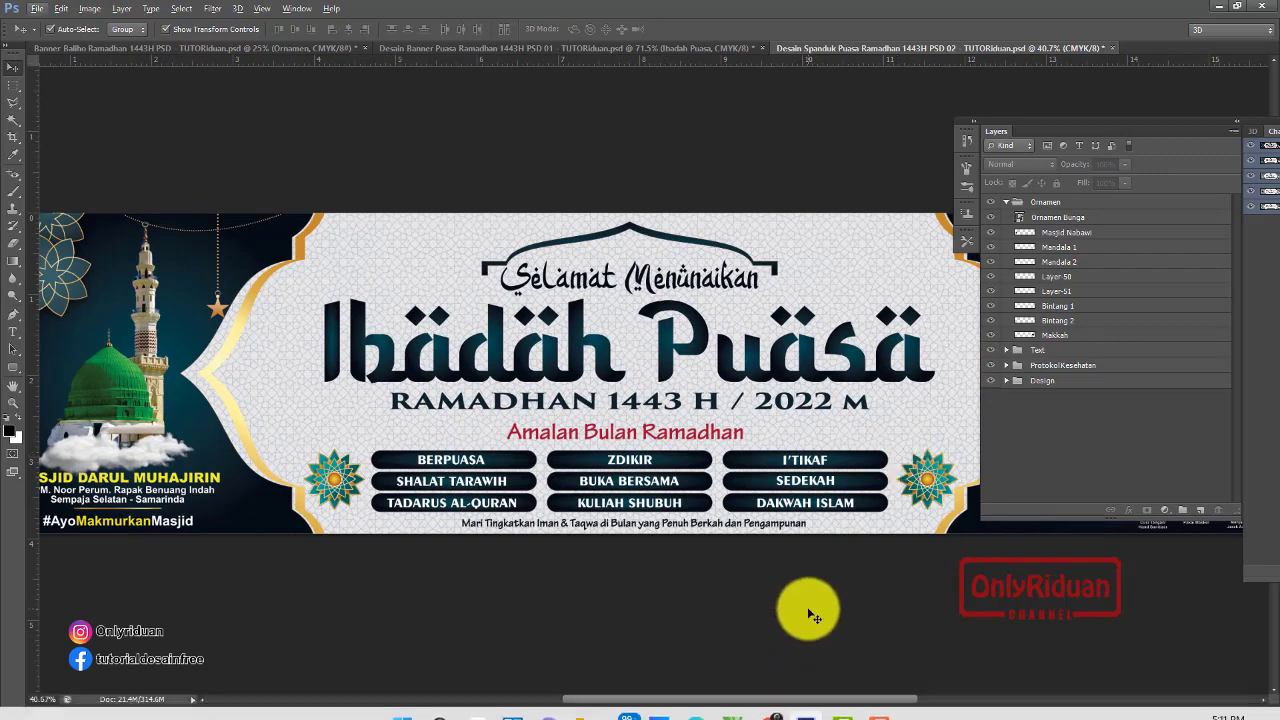
{"action": "left_click_drag", "start_coordinate": [784, 700], "coordinate": [928, 700]}
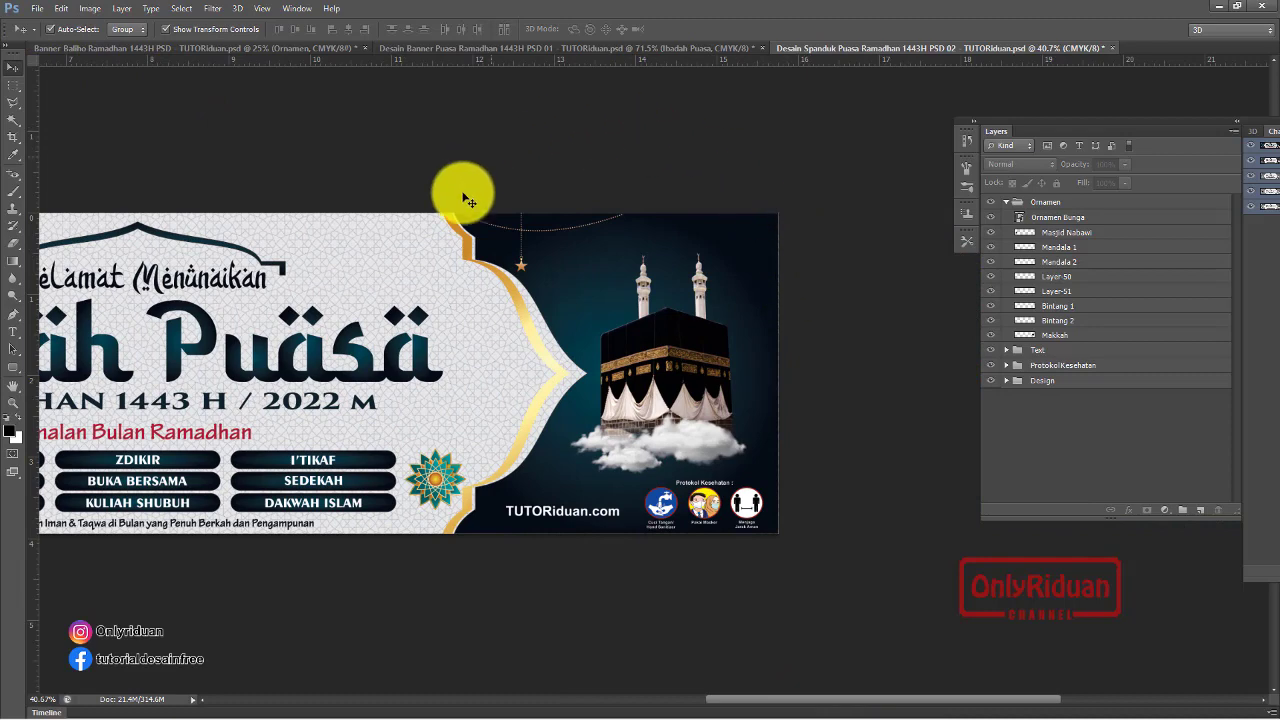
{"action": "left_click", "coordinate": [1060, 217]}
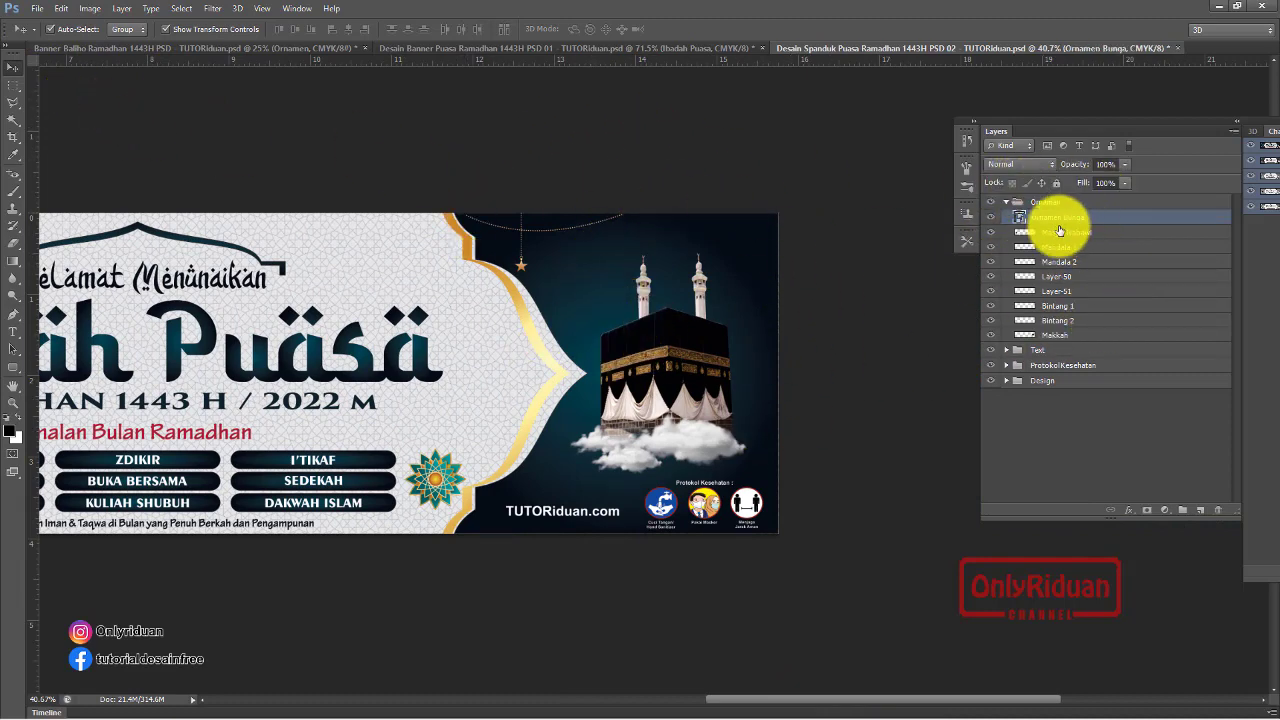
Place a second Ornamen Bunga copy and rotate it as a top-corner decoration above the Kaaba
{"action": "left_click", "coordinate": [36, 9]}
{"action": "left_click", "coordinate": [90, 281]}
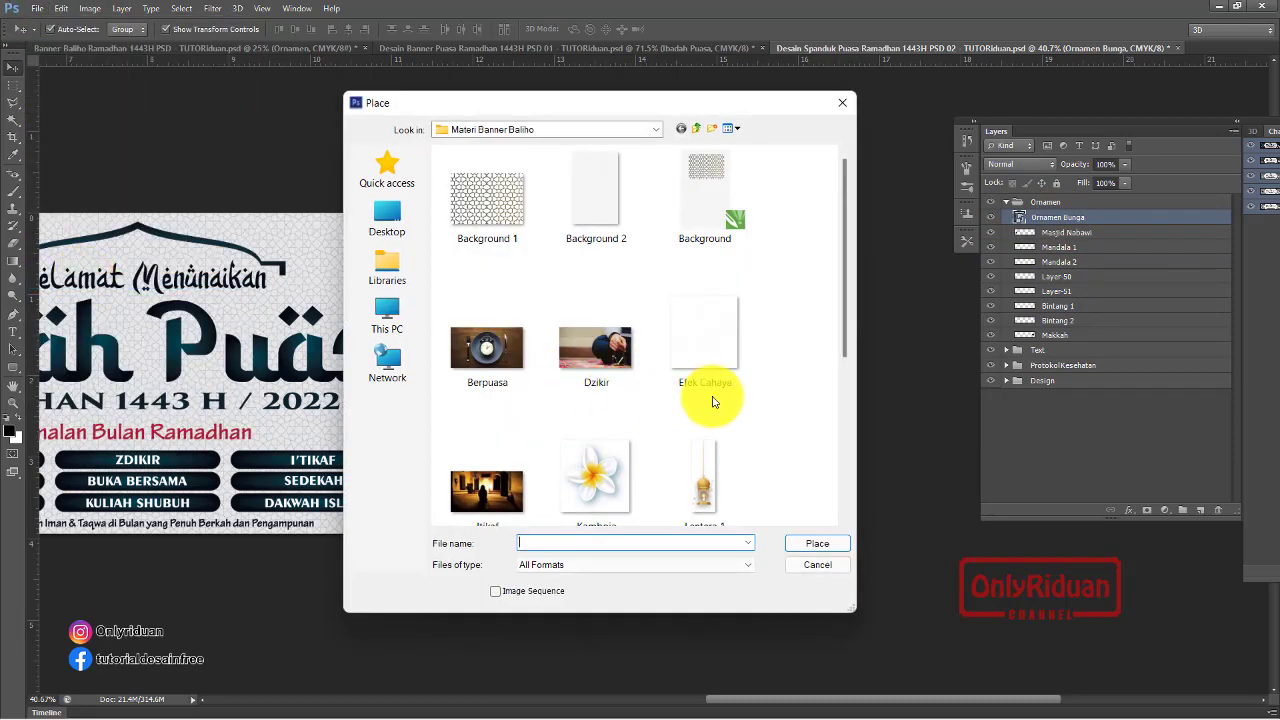
{"action": "scroll", "coordinate": [714, 401], "scroll_direction": "down", "scroll_amount": 3}
{"action": "left_click", "coordinate": [714, 349]}
{"action": "left_click", "coordinate": [814, 543]}
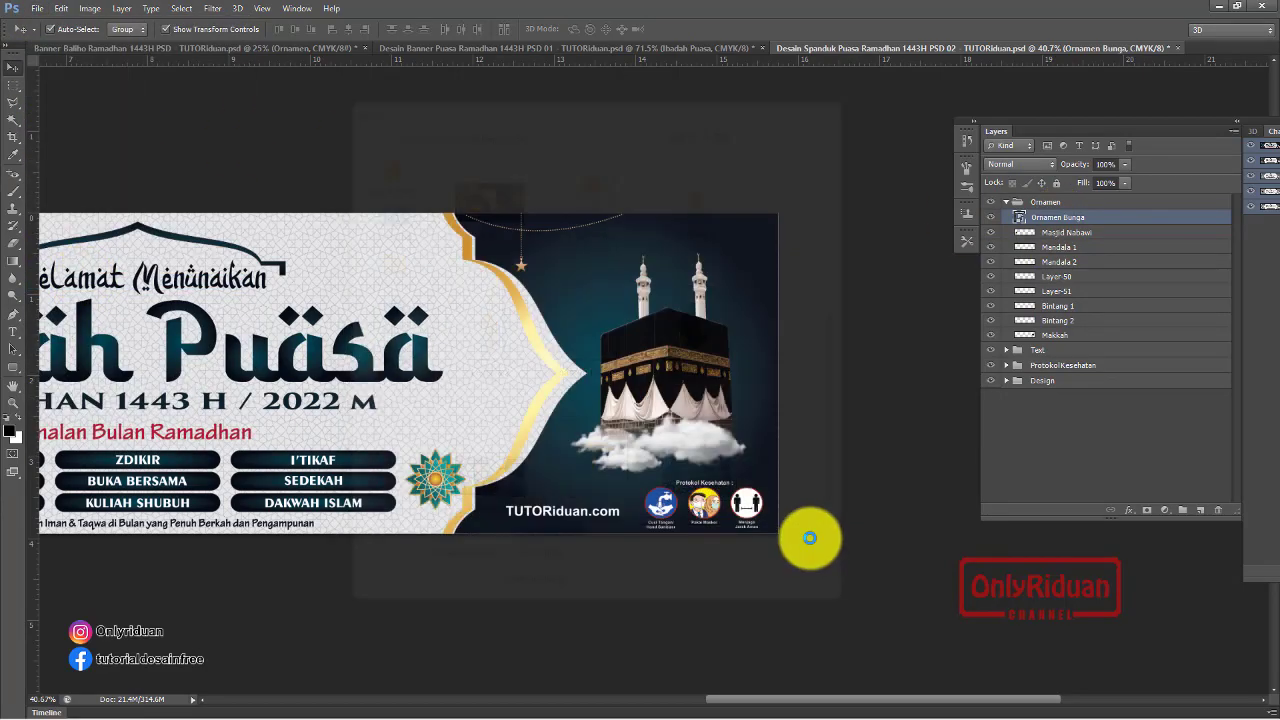
{"action": "mouse_move", "coordinate": [829, 551]}
{"action": "left_mouse_down"}
{"action": "mouse_move", "coordinate": [746, 182]}
{"action": "mouse_move", "coordinate": [913, 434]}
{"action": "mouse_move", "coordinate": [777, 403]}
{"action": "mouse_move", "coordinate": [797, 411]}
{"action": "mouse_move", "coordinate": [936, 261]}
{"action": "mouse_move", "coordinate": [922, 271]}
{"action": "left_mouse_up"}
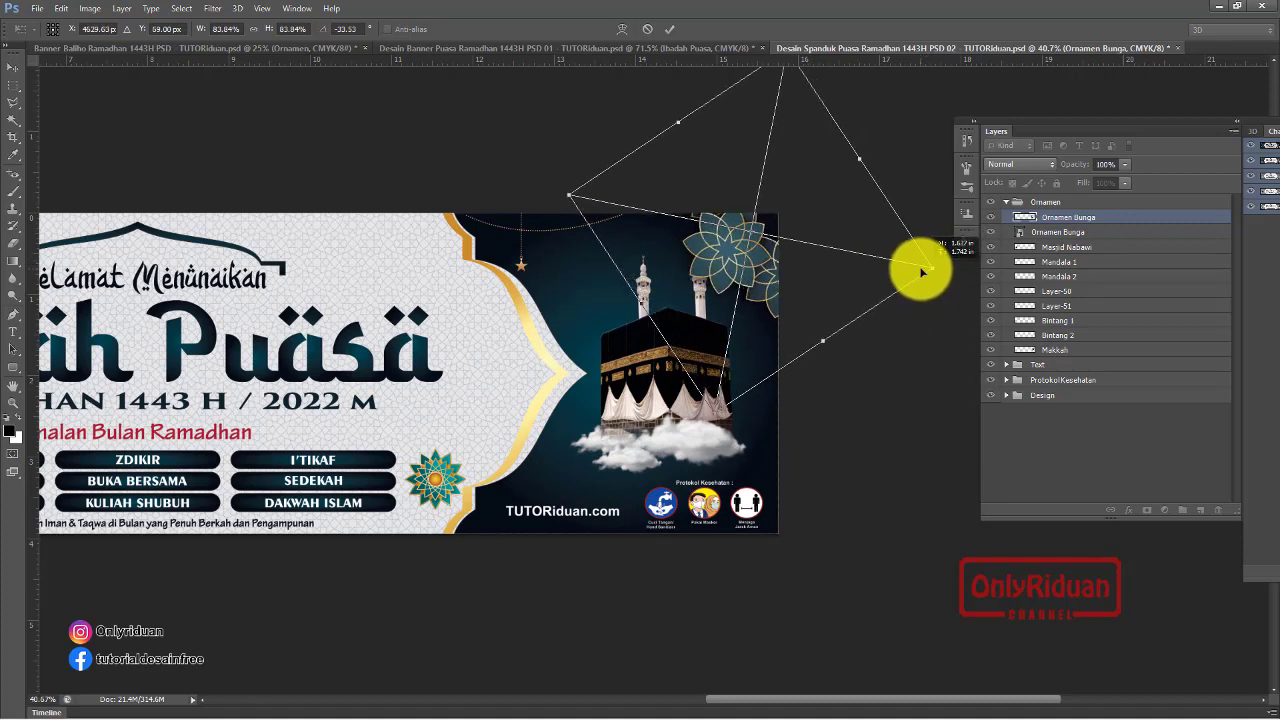
{"action": "left_click", "coordinate": [670, 30]}
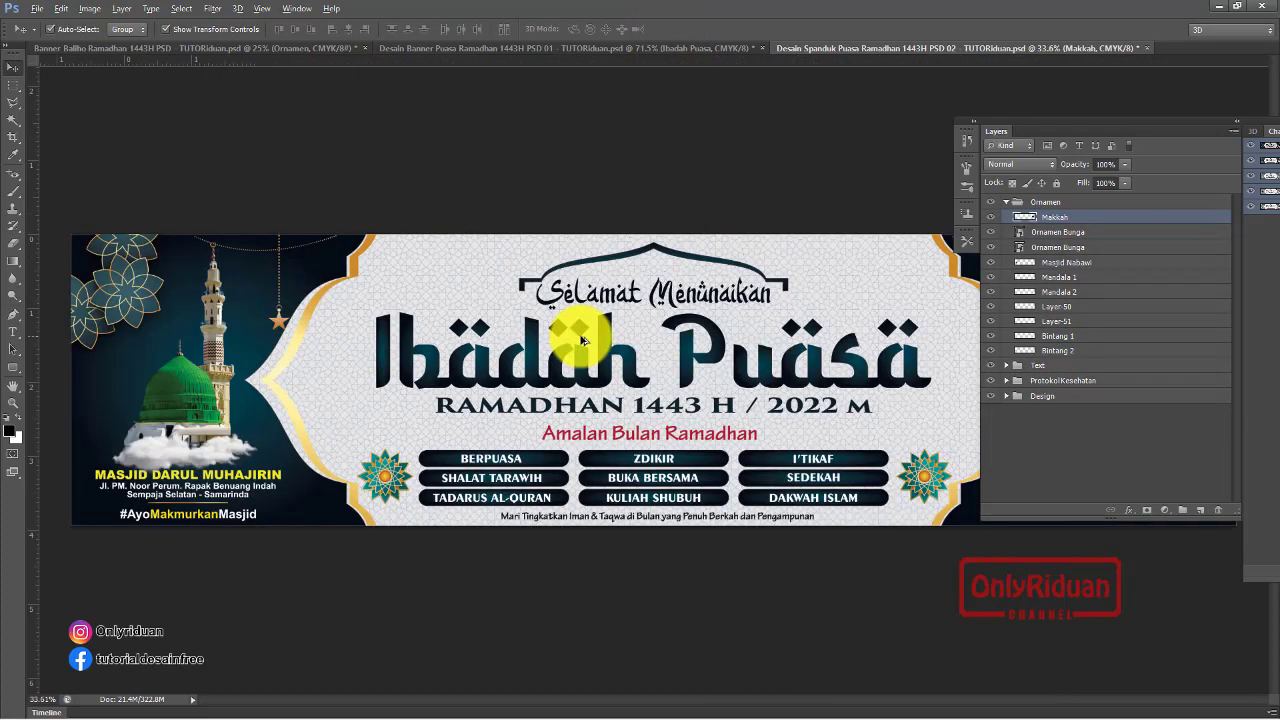
{"action": "scroll", "coordinate": [337, 320], "scroll_direction": "up", "scroll_amount": 2}
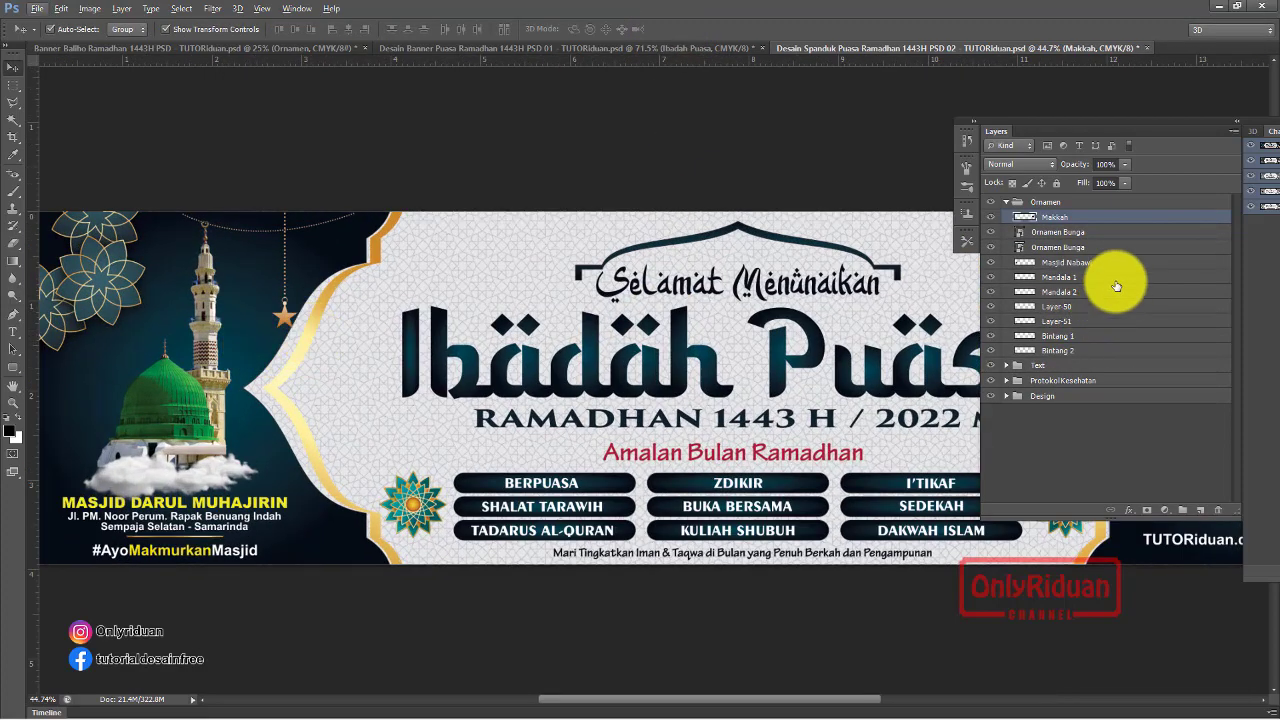
{"action": "left_click", "coordinate": [1005, 204]}
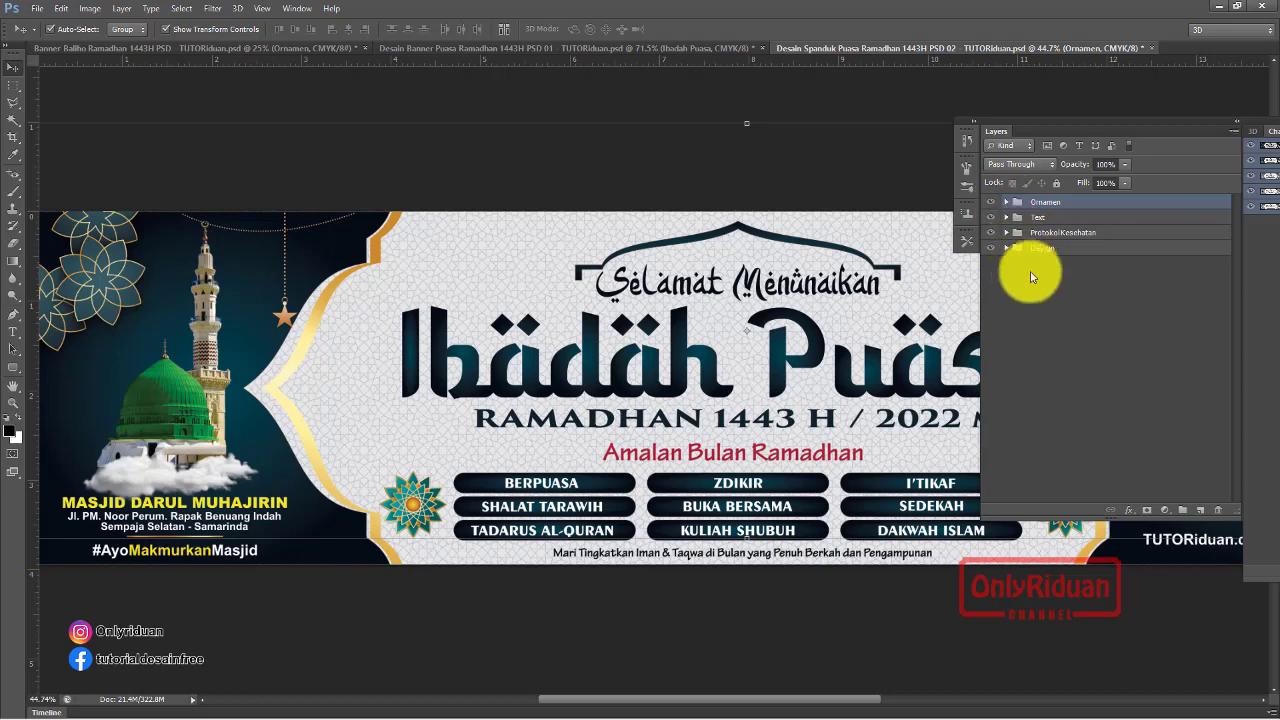
Give Layer-5, the right gold frame, a Multiply drop shadow with 14 px distance and larger size
{"action": "left_click", "coordinate": [1006, 248]}
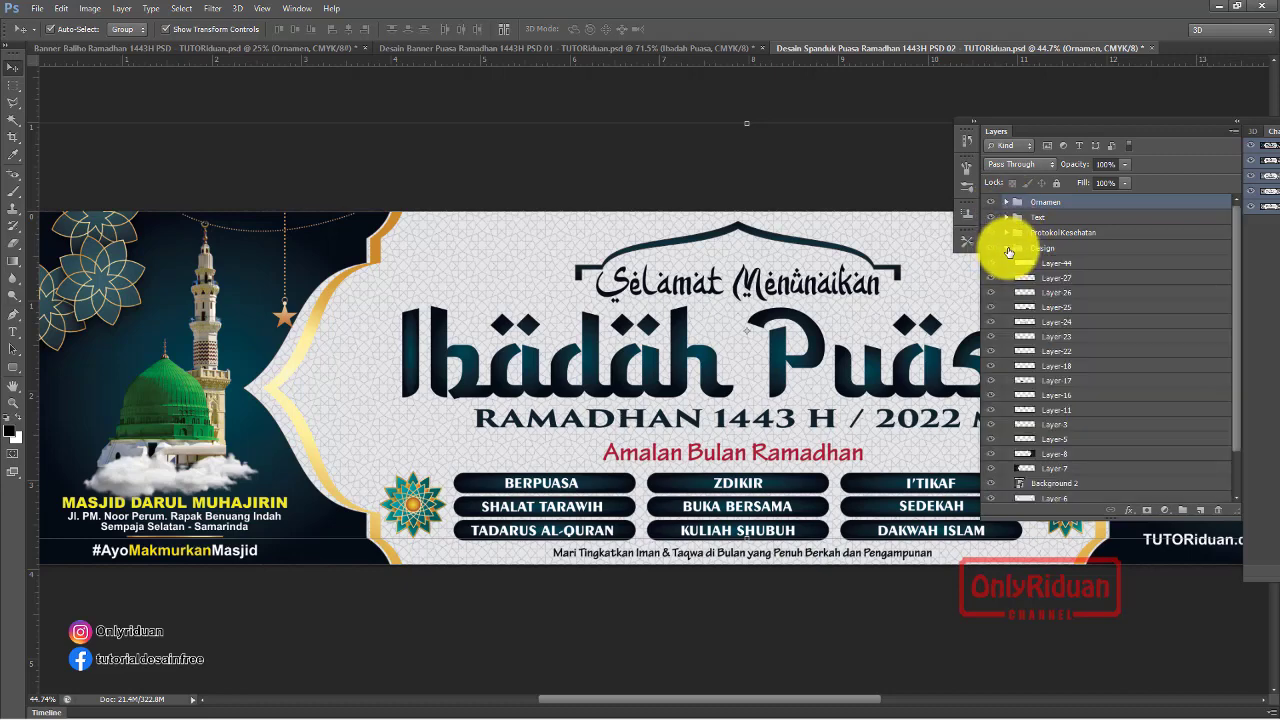
{"action": "scroll", "coordinate": [1040, 290], "scroll_direction": "down", "scroll_amount": 1}
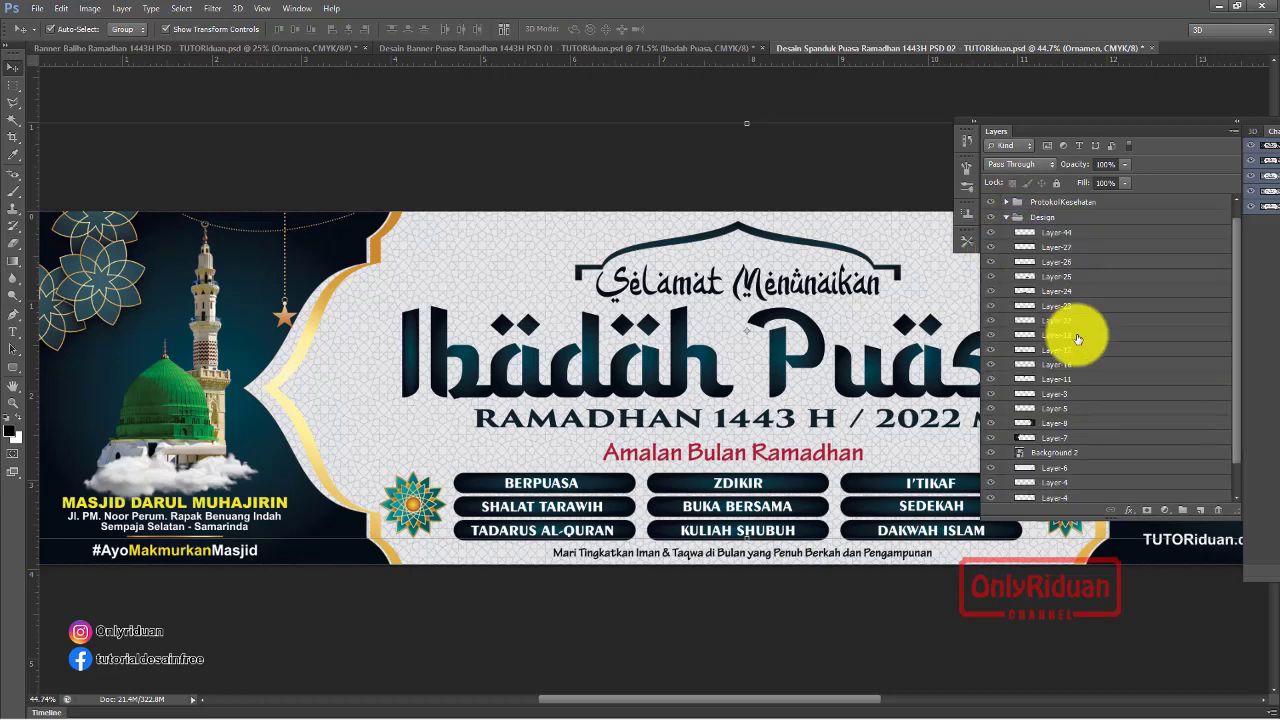
{"action": "left_click", "coordinate": [1059, 409]}
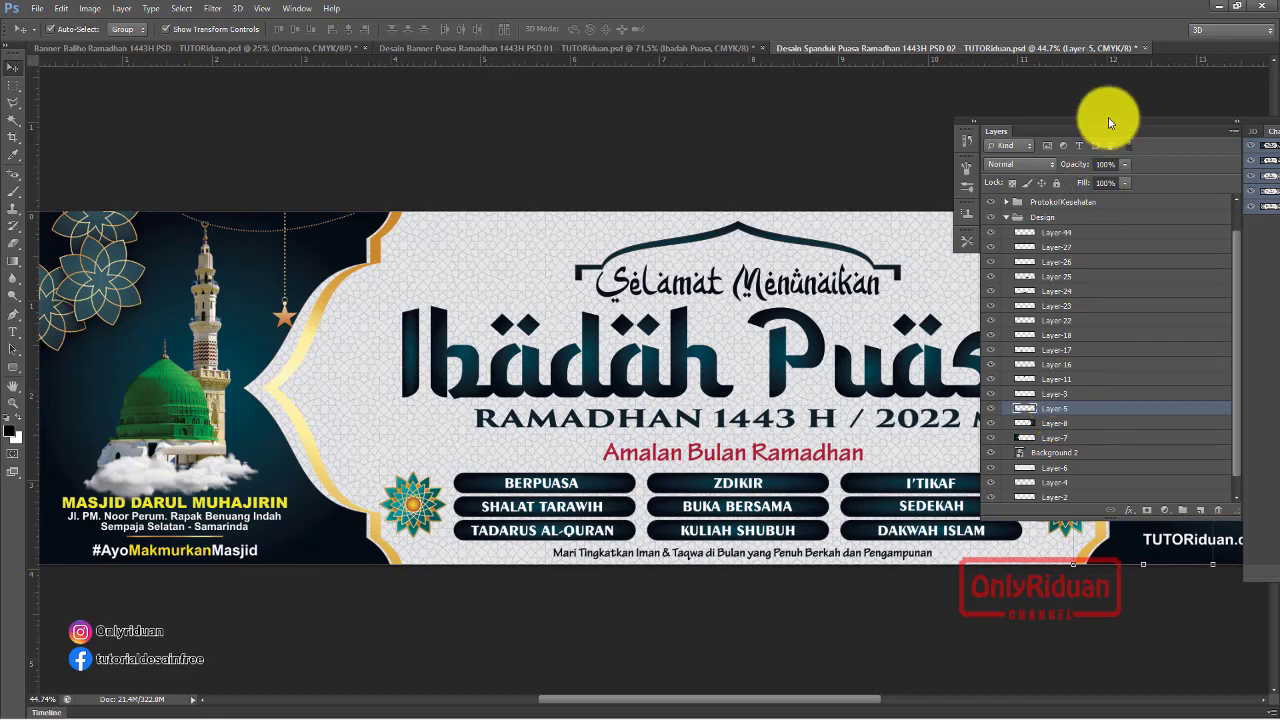
{"action": "left_click_drag", "start_coordinate": [1100, 117], "coordinate": [480, 56]}
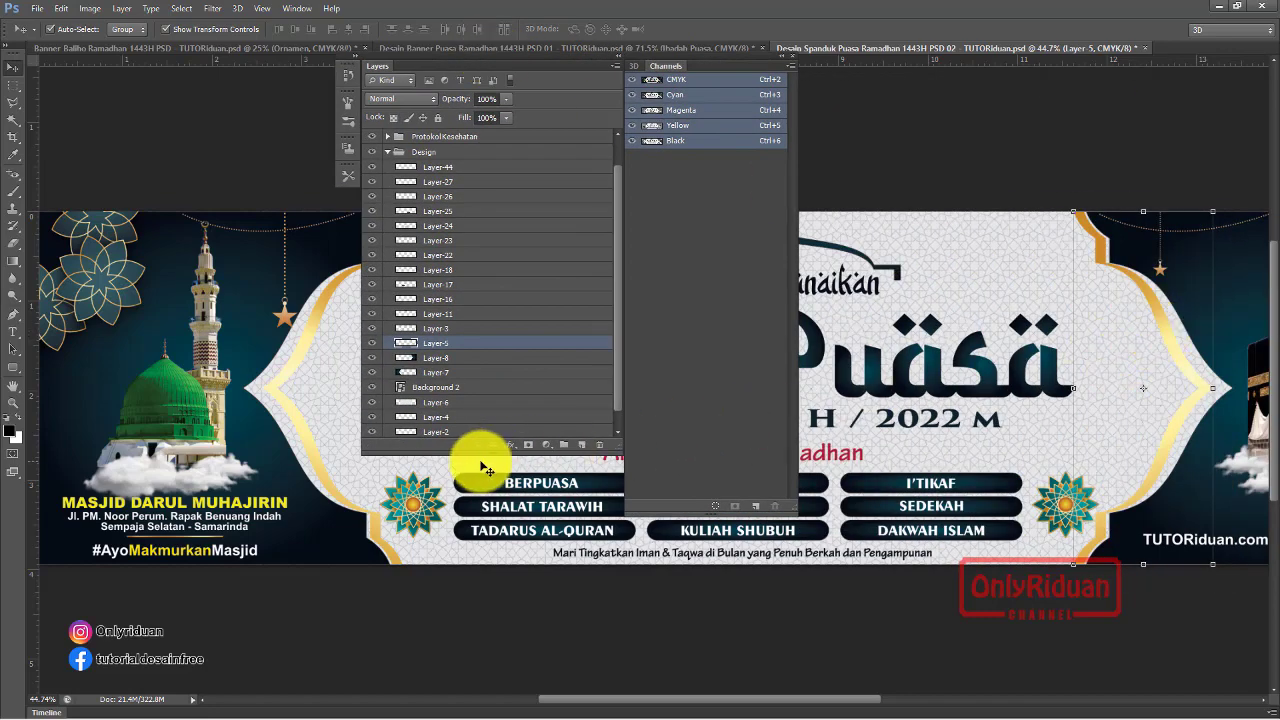
{"action": "left_click", "coordinate": [507, 450]}
{"action": "left_click", "coordinate": [571, 642]}
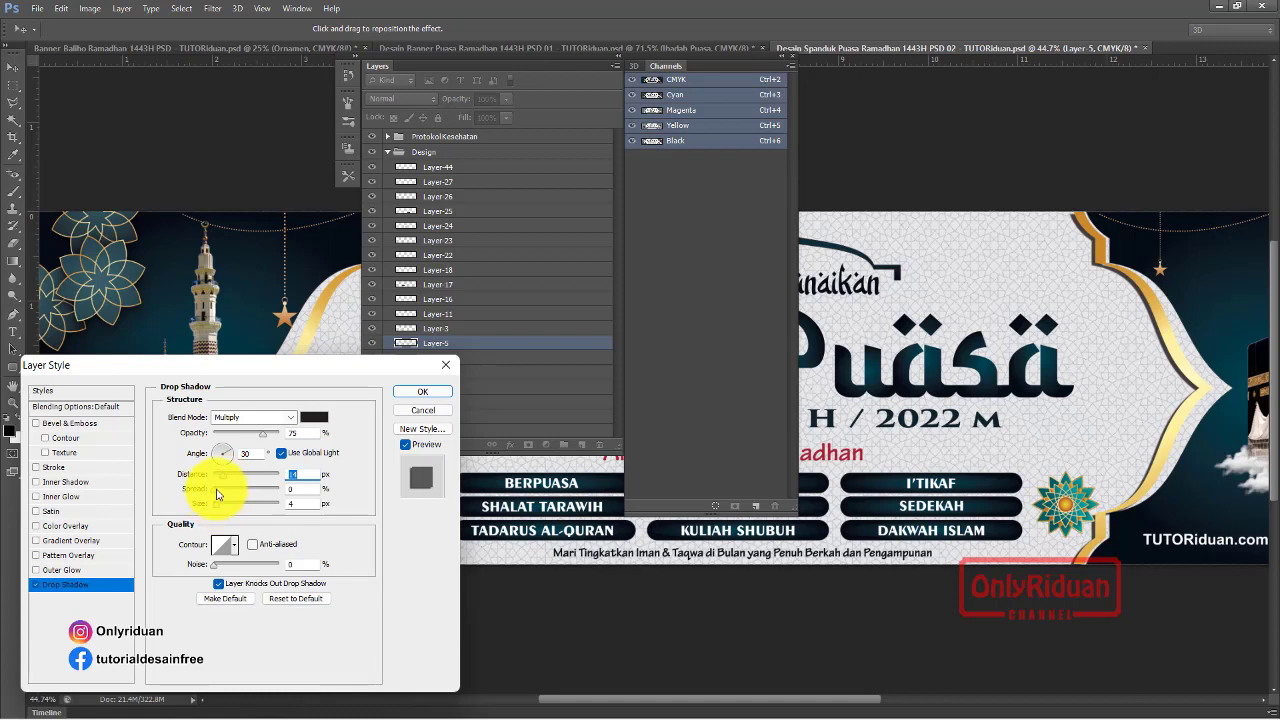
{"action": "left_click_drag", "start_coordinate": [221, 508], "coordinate": [226, 508]}
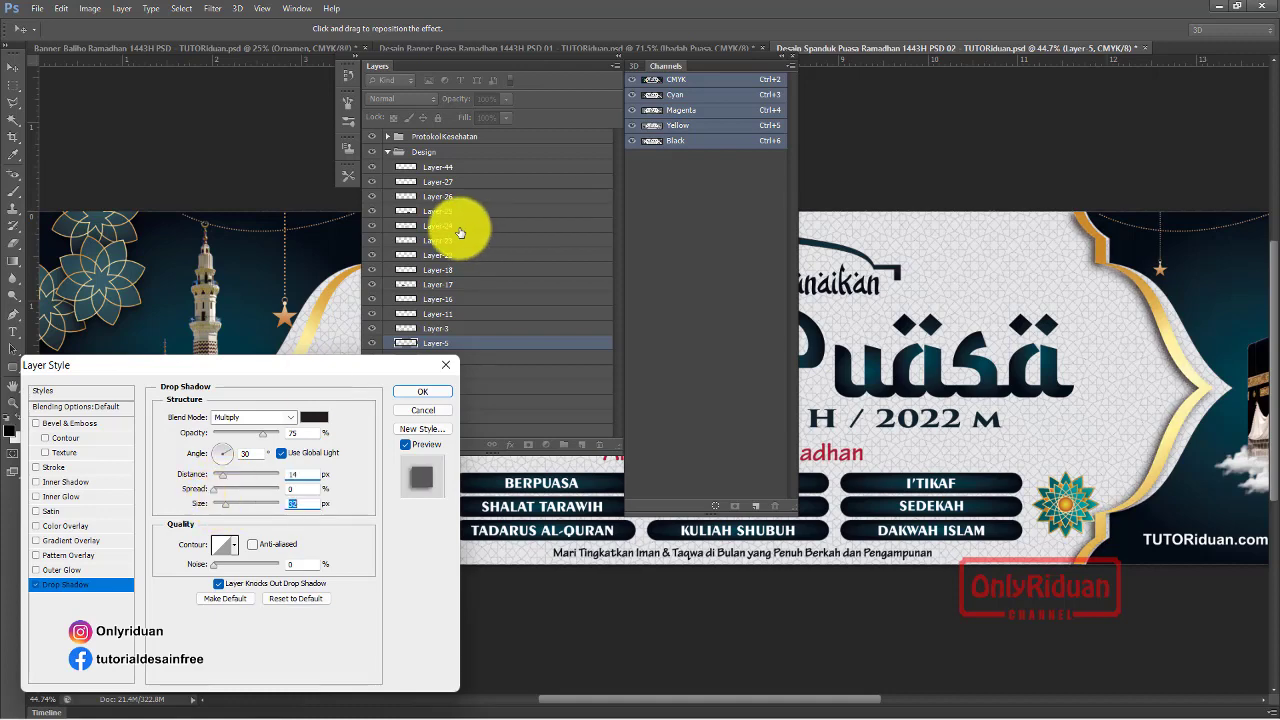
{"action": "left_click", "coordinate": [431, 385]}
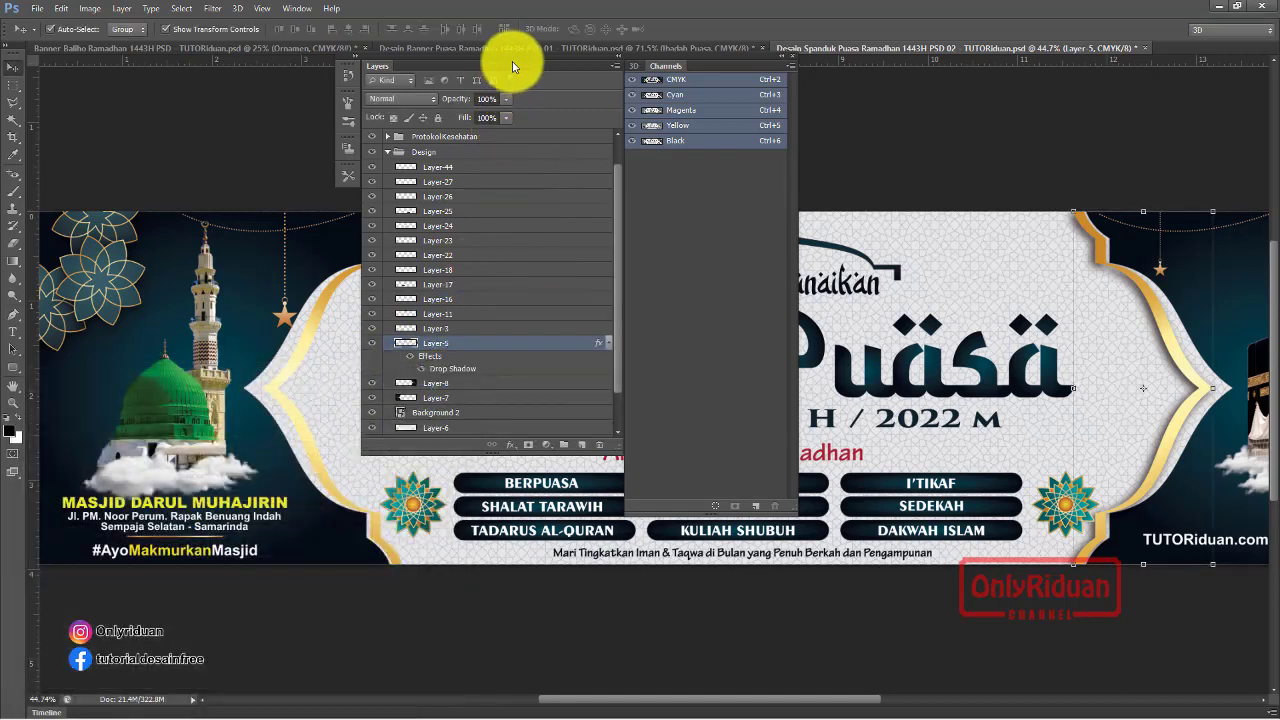
{"action": "mouse_move", "coordinate": [524, 68]}
{"action": "left_mouse_down"}
{"action": "mouse_move", "coordinate": [780, 108]}
{"action": "mouse_move", "coordinate": [935, 103]}
{"action": "left_mouse_up"}
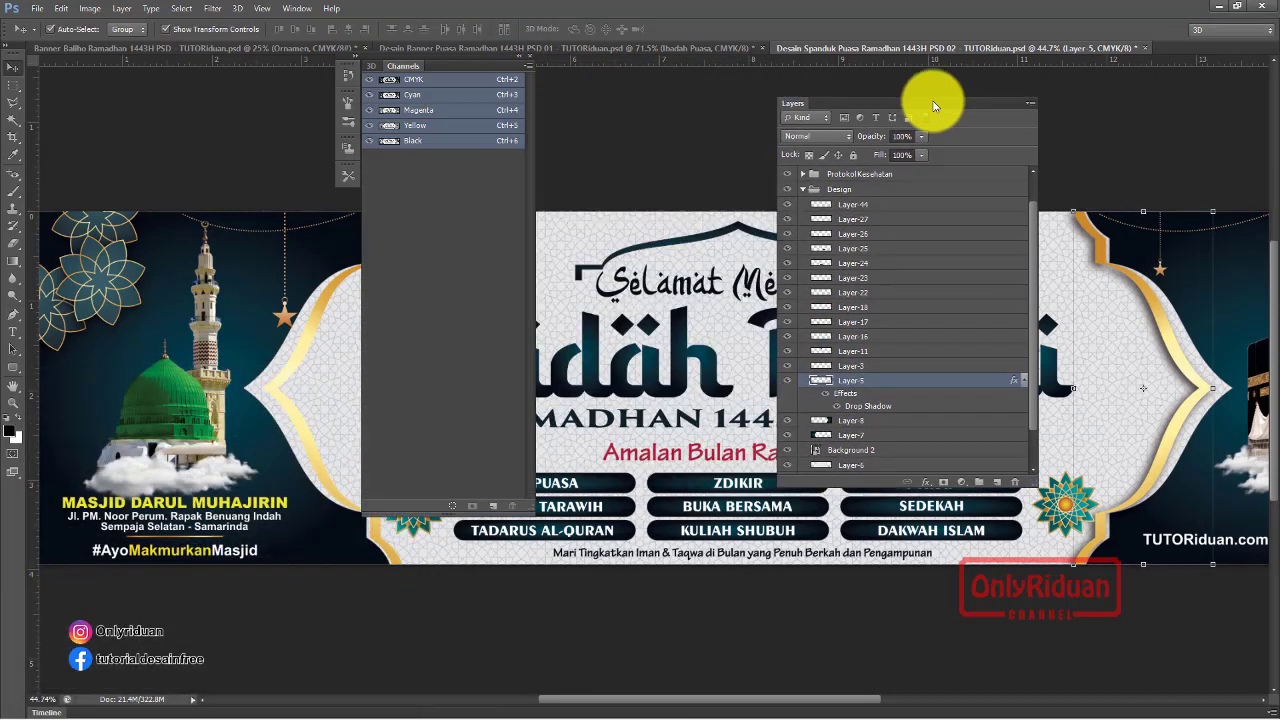
Copy Layer-5's drop shadow style and paste it onto Layer-3, the left gold frame
{"action": "left_click", "coordinate": [531, 57]}
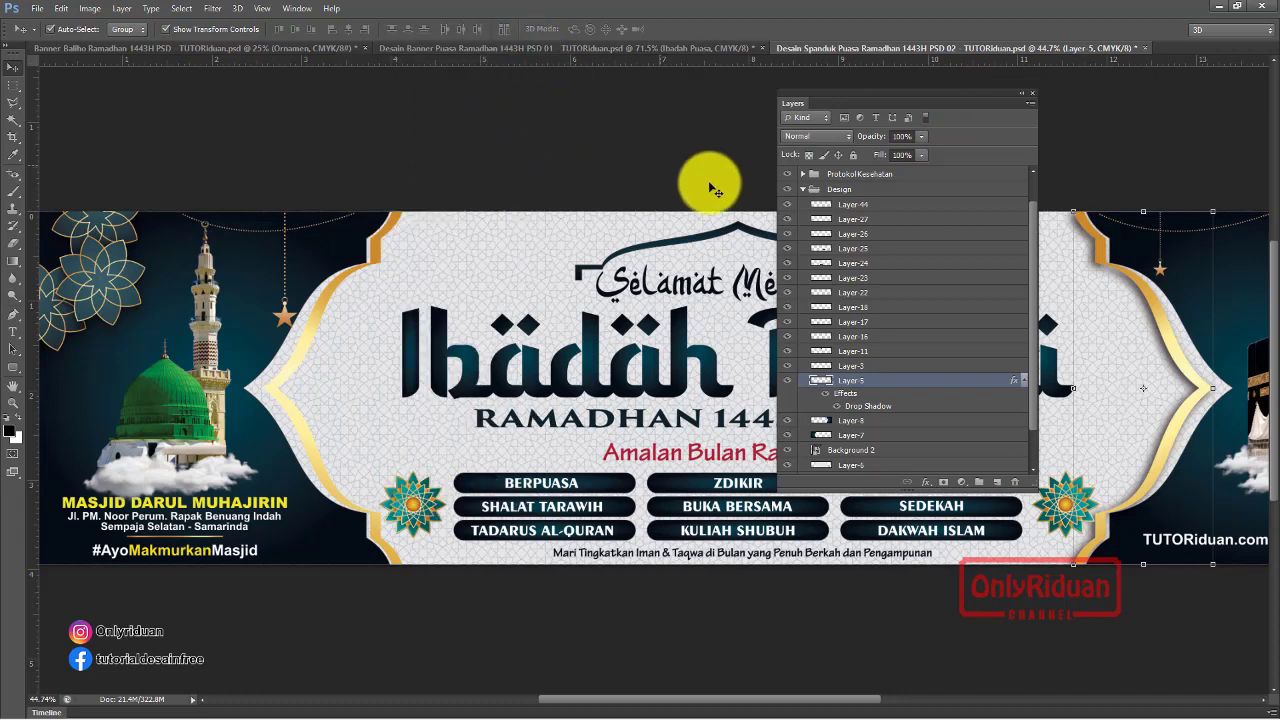
{"action": "left_click", "coordinate": [861, 365]}
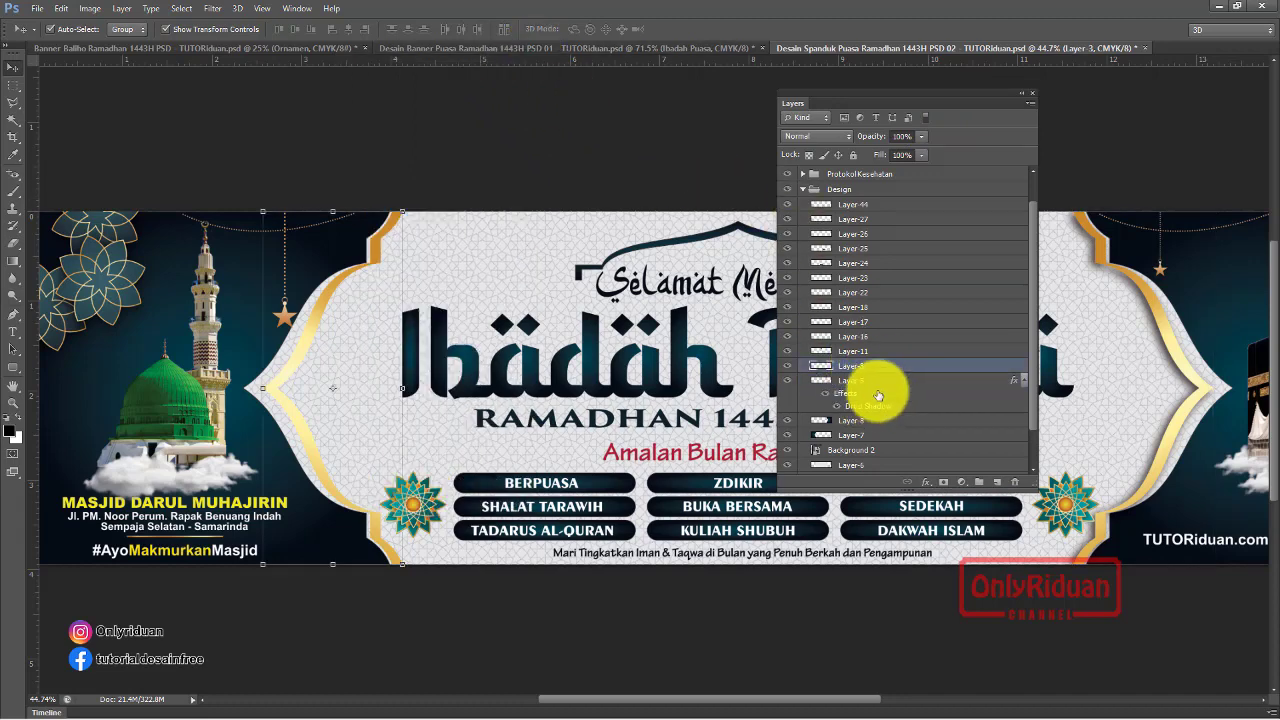
{"action": "left_click", "coordinate": [877, 396]}
{"action": "right_click", "coordinate": [873, 384]}
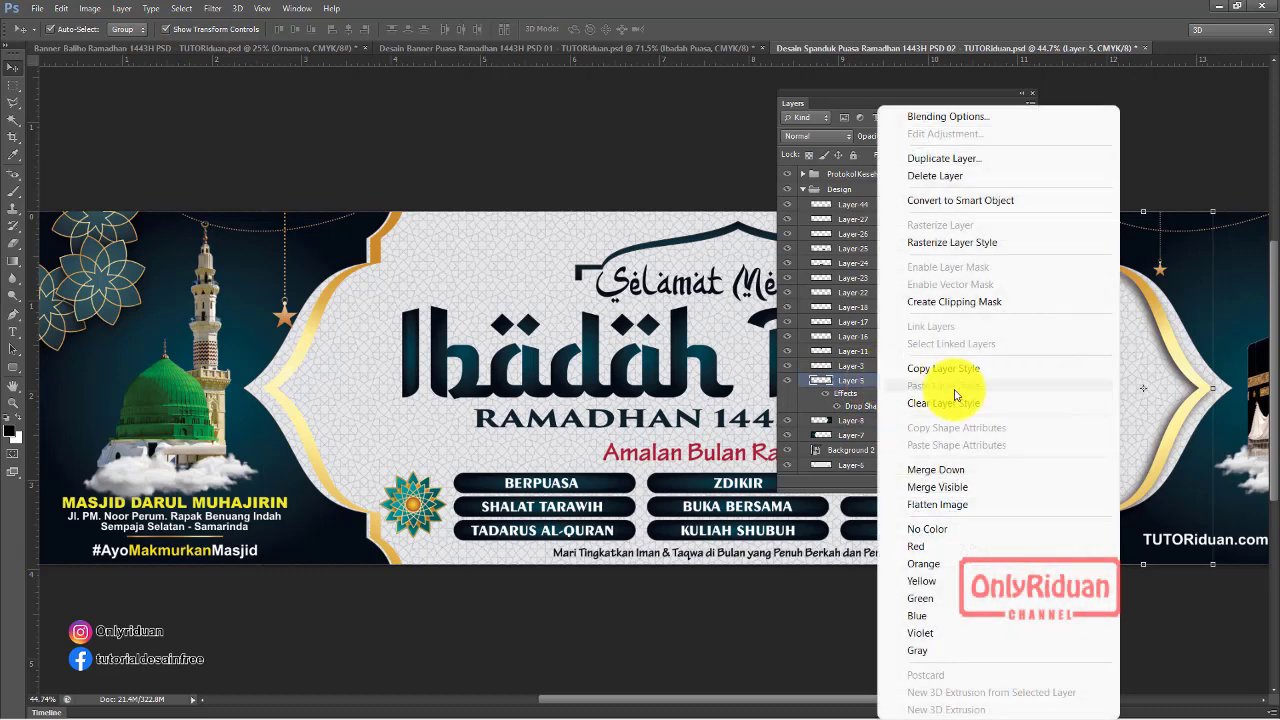
{"action": "left_click", "coordinate": [950, 368]}
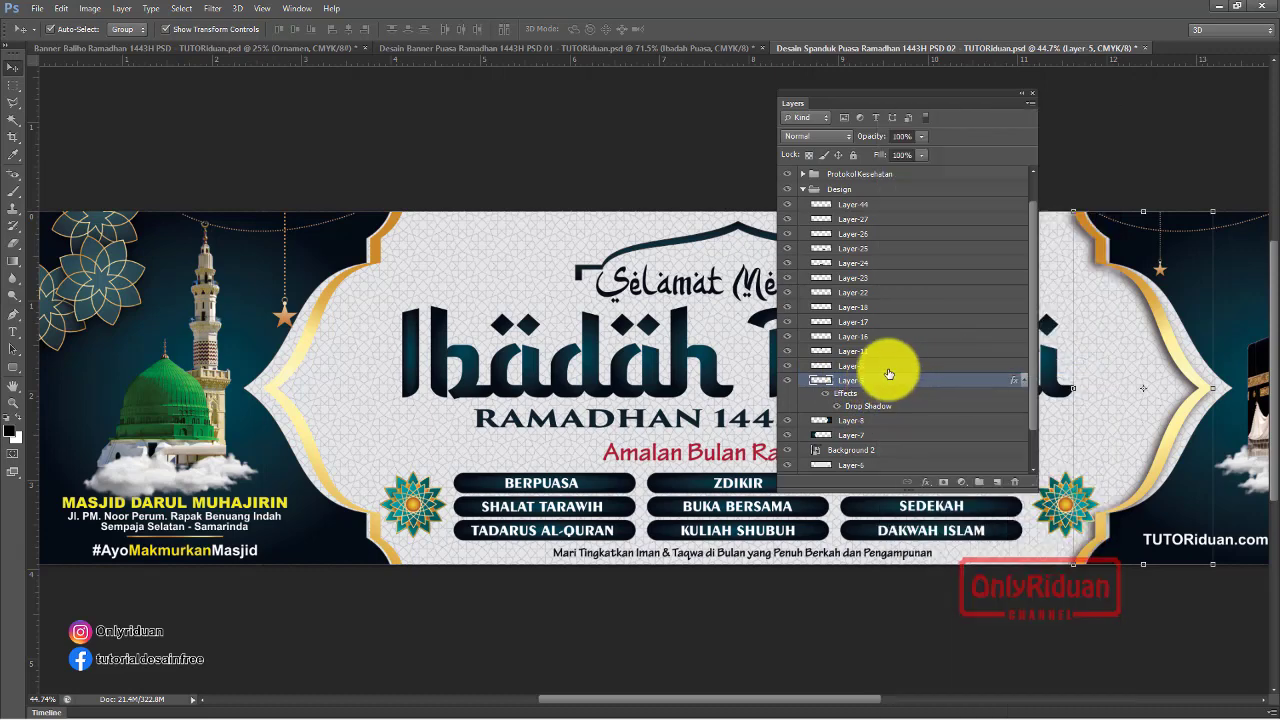
{"action": "left_click", "coordinate": [885, 368]}
{"action": "right_click", "coordinate": [880, 370]}
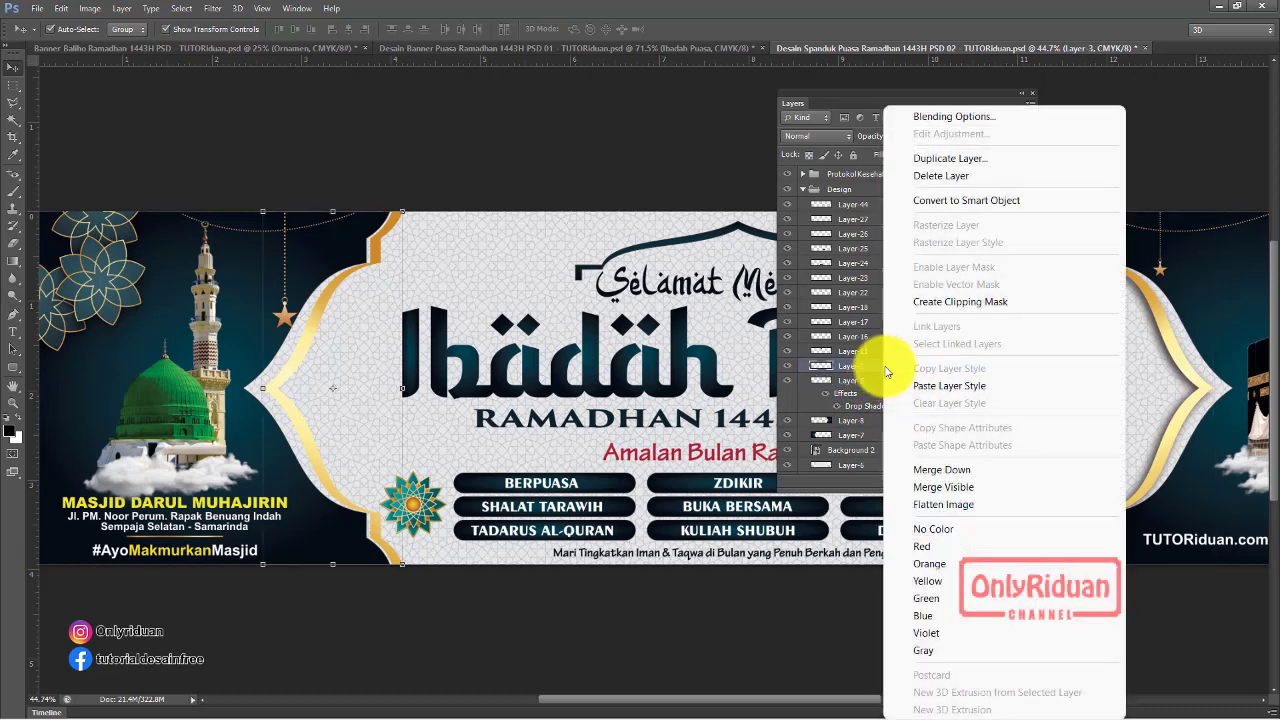
{"action": "left_click", "coordinate": [935, 382]}
Zoom in on the banner and select the Text group
{"action": "scroll", "coordinate": [340, 392], "scroll_direction": "down", "scroll_amount": 5}
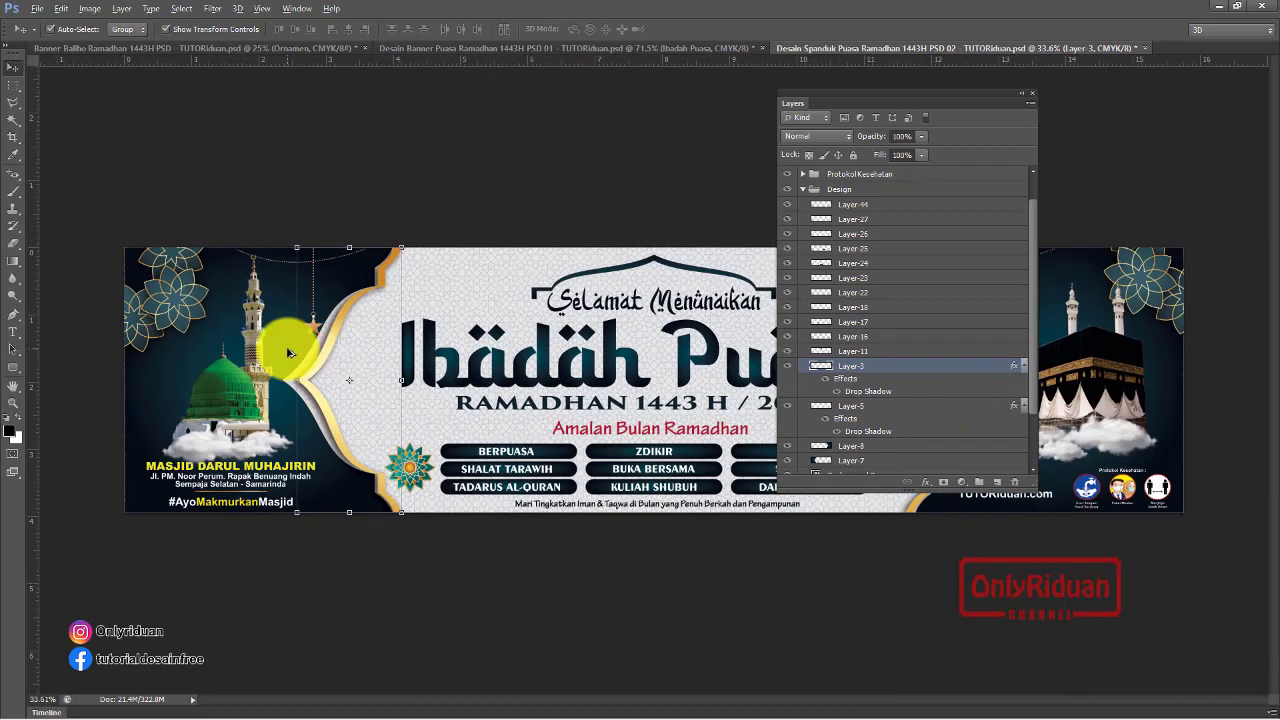
{"action": "scroll", "coordinate": [557, 329], "scroll_direction": "up", "scroll_amount": 5}
{"action": "scroll", "coordinate": [679, 373], "scroll_direction": "up", "scroll_amount": 3}
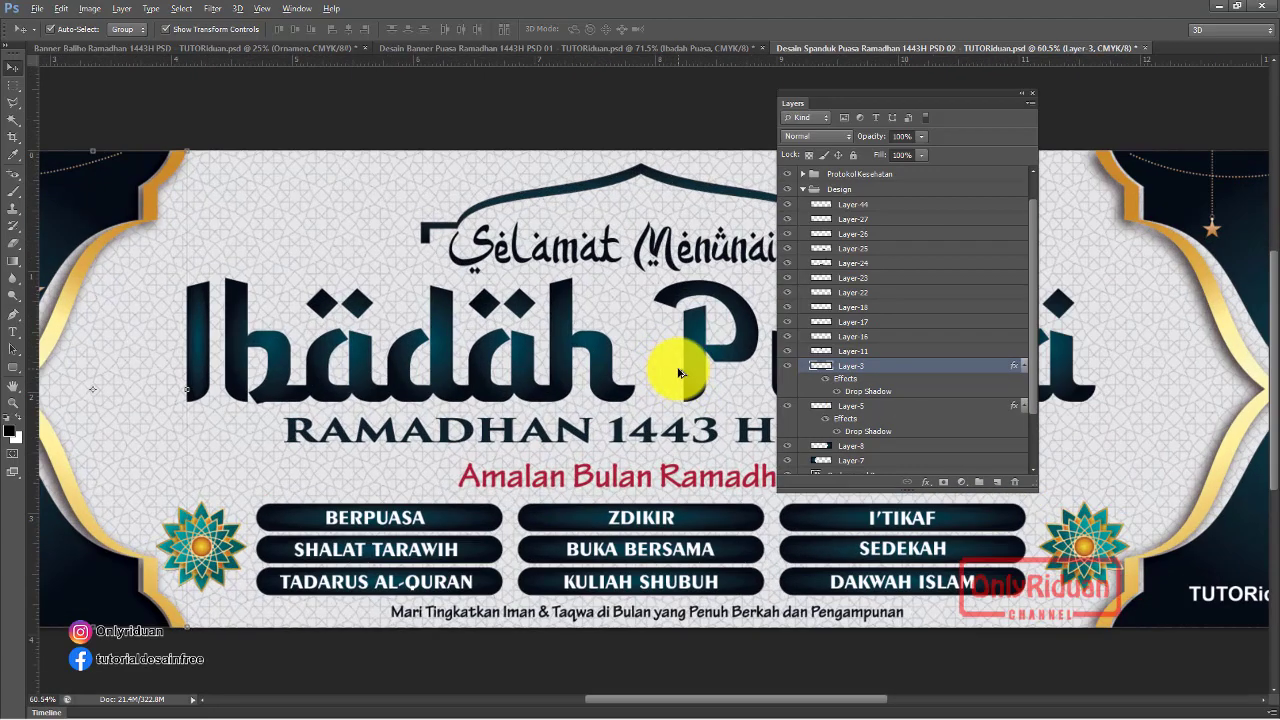
{"action": "scroll", "coordinate": [665, 365], "scroll_direction": "up", "scroll_amount": 2}
{"action": "left_click", "coordinate": [597, 415]}
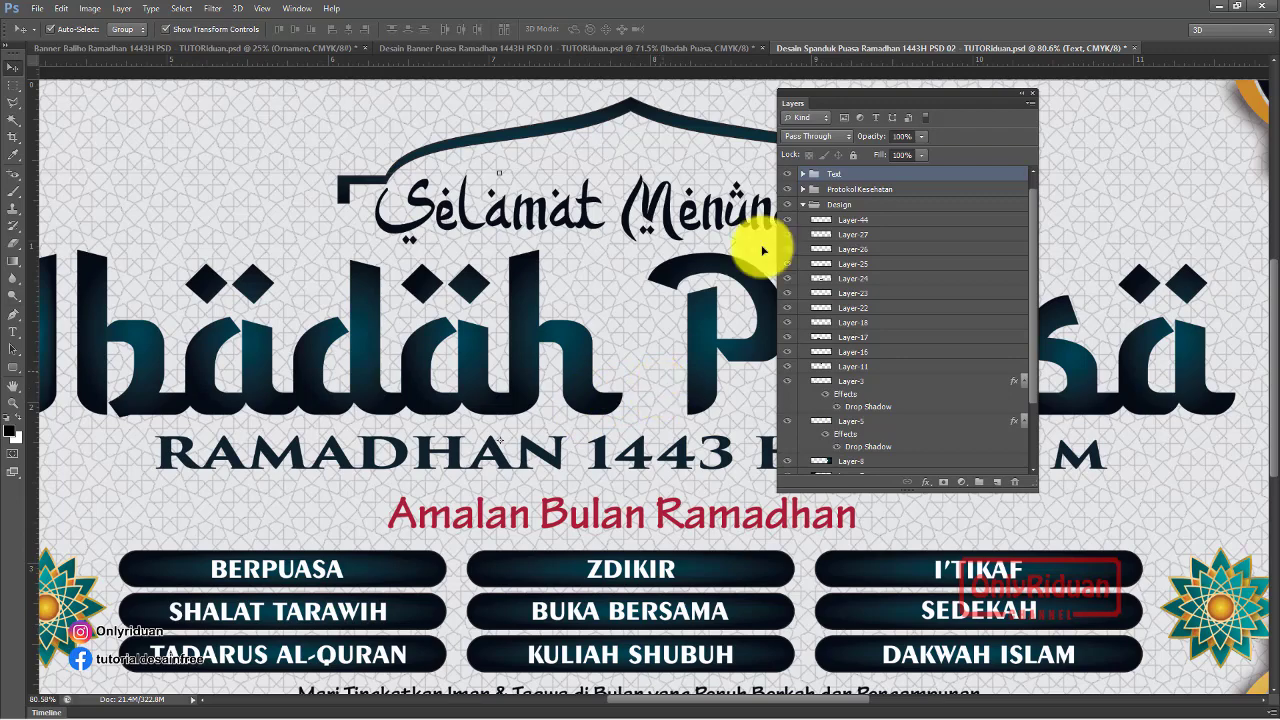
Select the Ibadah Puasa title layer in the Text group and add a Stroke effect
{"action": "left_click", "coordinate": [803, 175]}
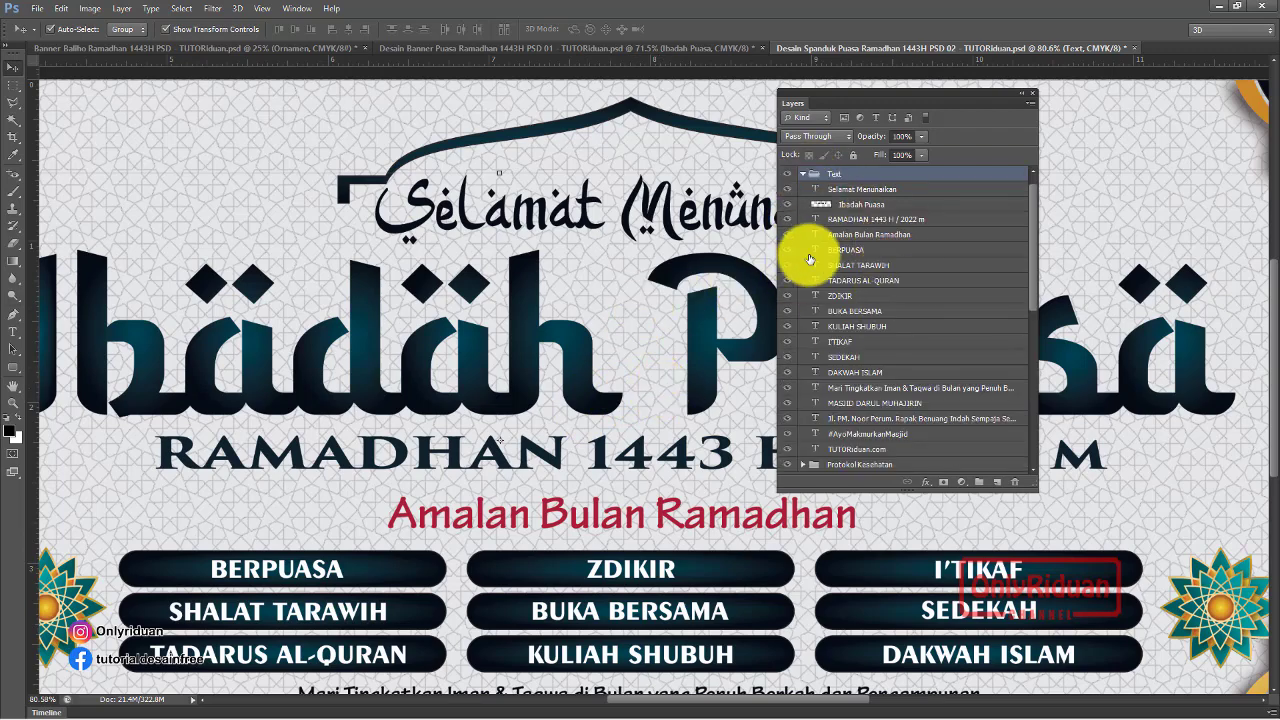
{"action": "left_click", "coordinate": [850, 205]}
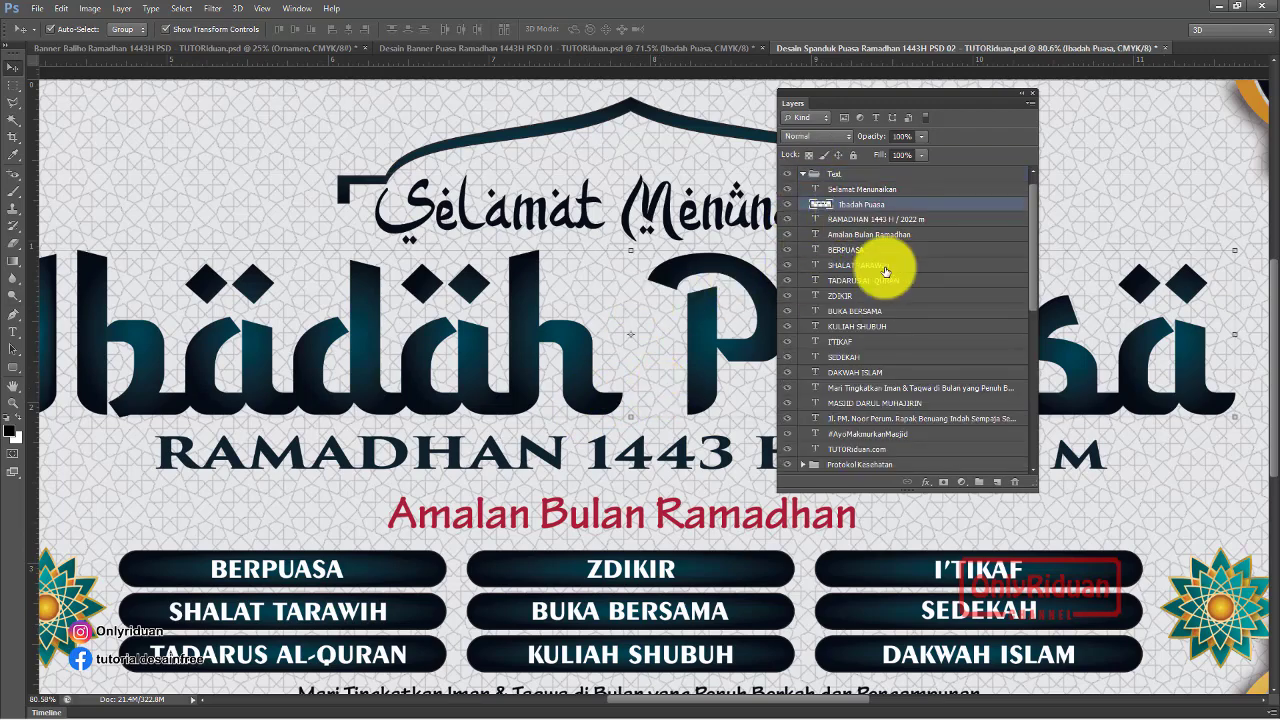
{"action": "left_click", "coordinate": [926, 488]}
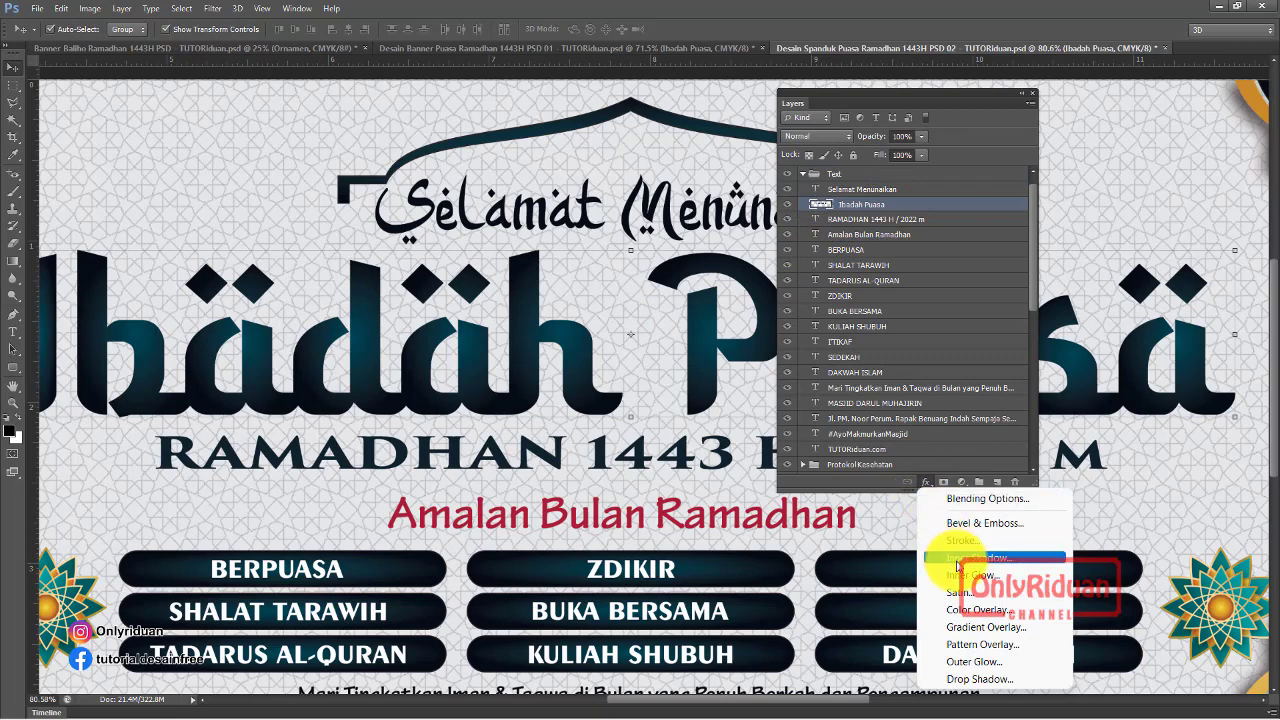
{"action": "left_click", "coordinate": [961, 545]}
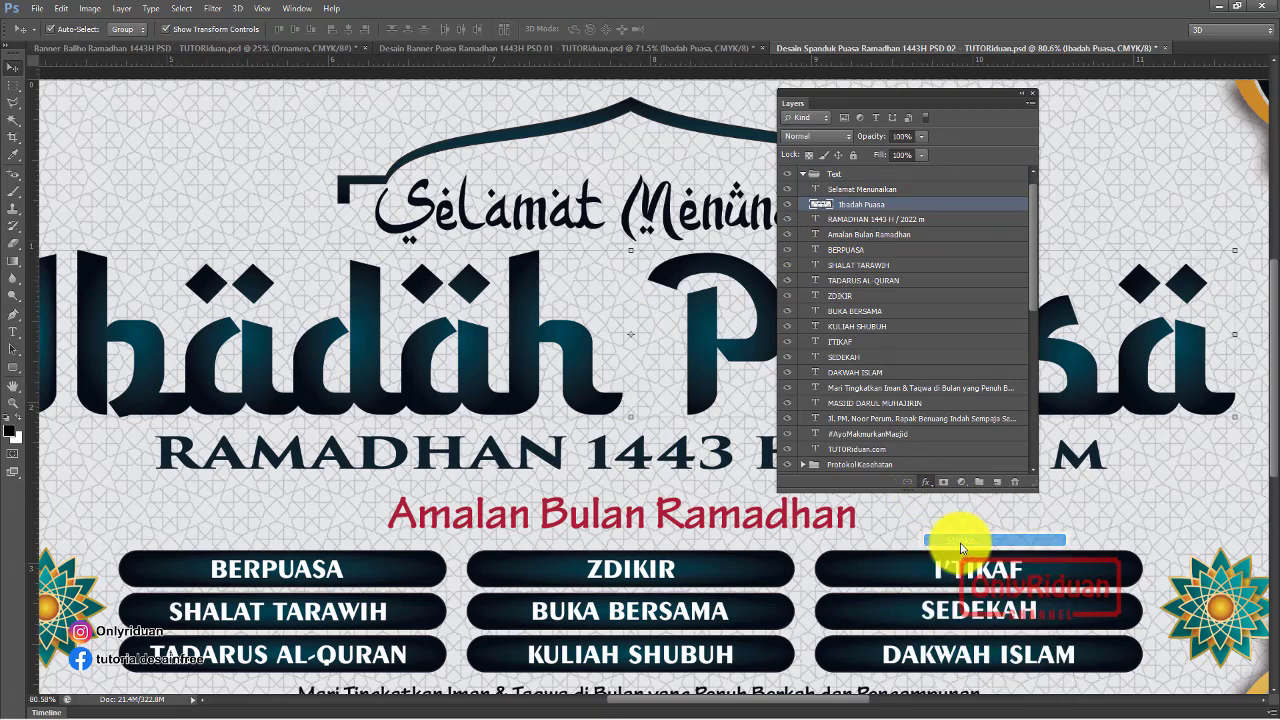
Make the title's stroke white and 3 px thick, and confirm it
{"action": "left_click_drag", "start_coordinate": [353, 365], "coordinate": [861, 343]}
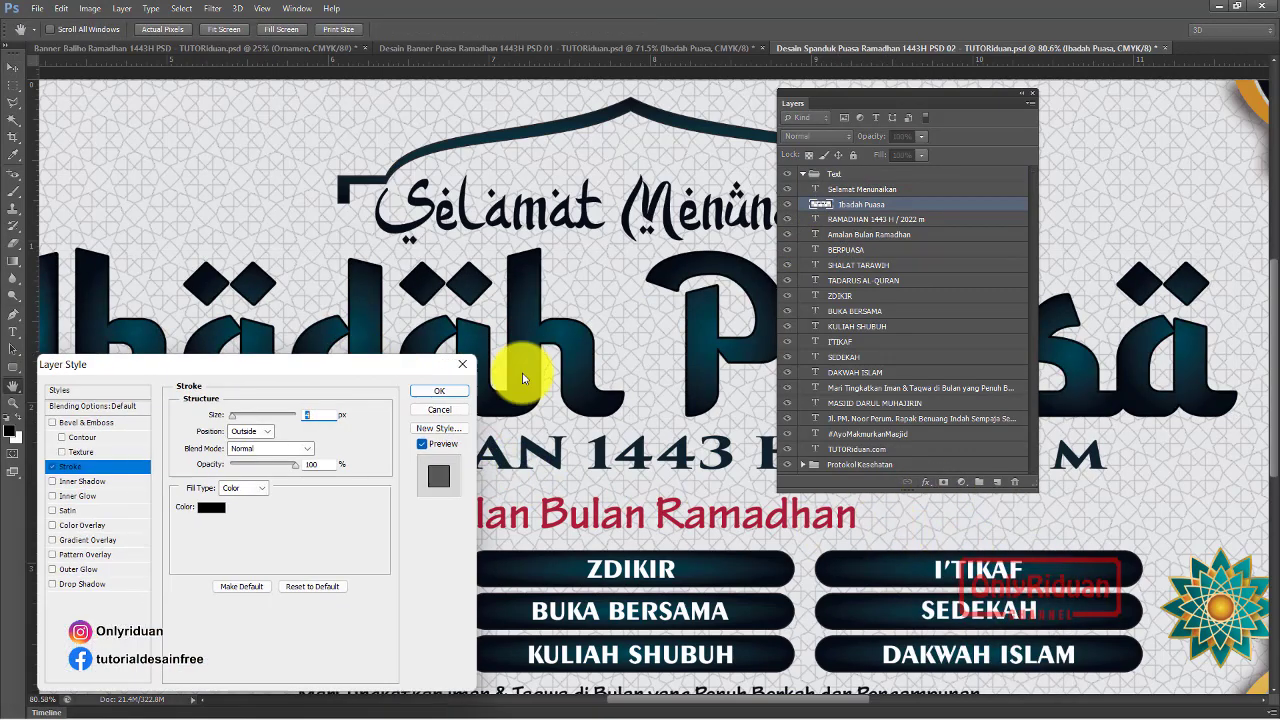
{"action": "left_click", "coordinate": [703, 487]}
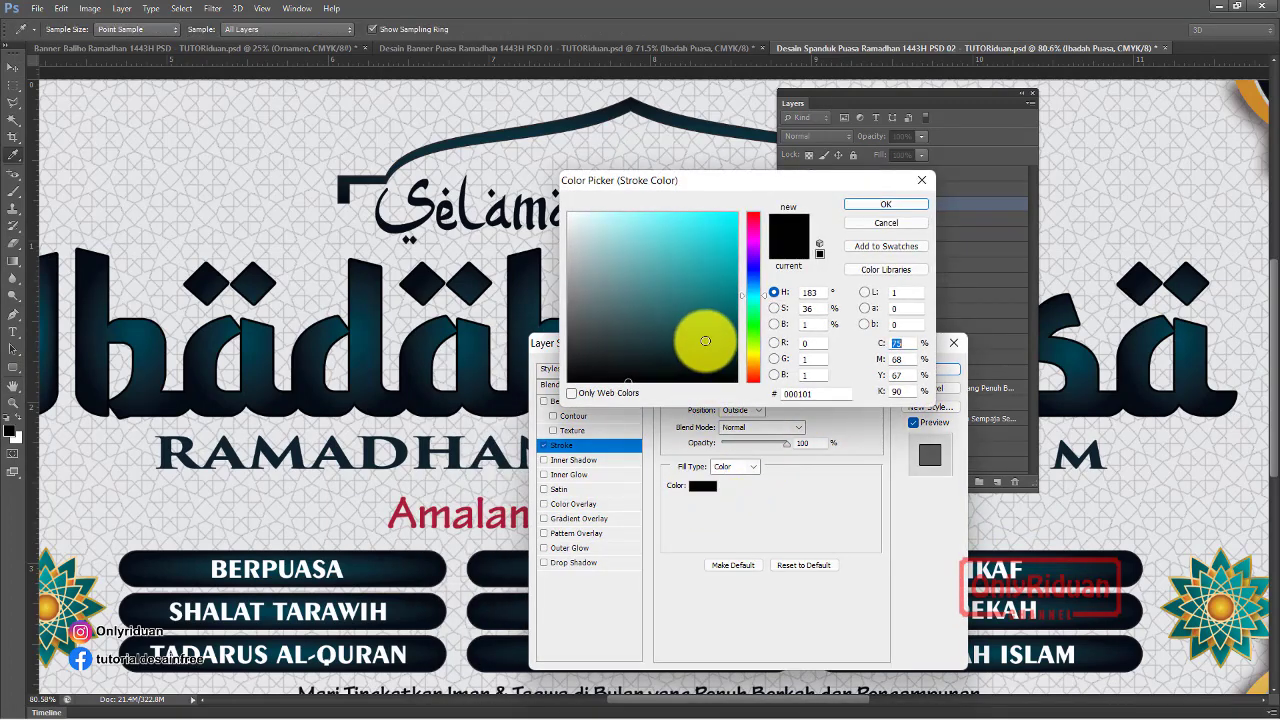
{"action": "left_click", "coordinate": [501, 158]}
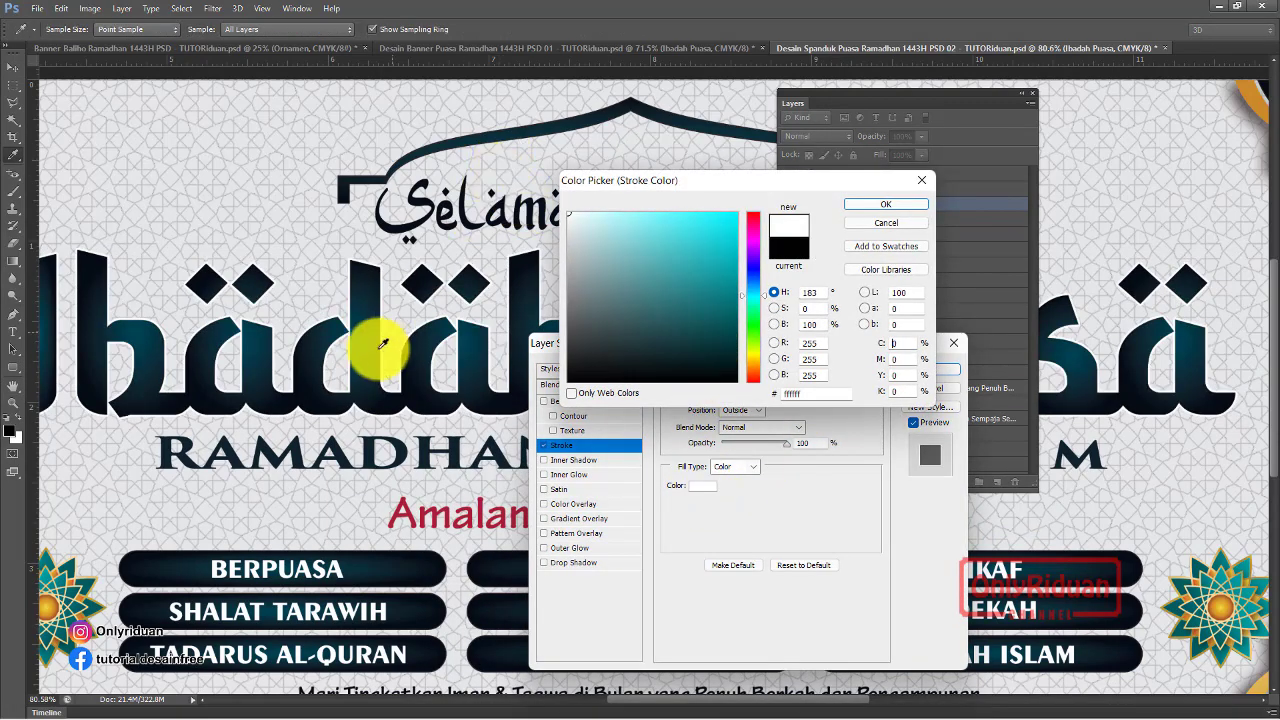
{"action": "left_click", "coordinate": [874, 205]}
{"action": "left_click_drag", "start_coordinate": [724, 398], "coordinate": [728, 396]}
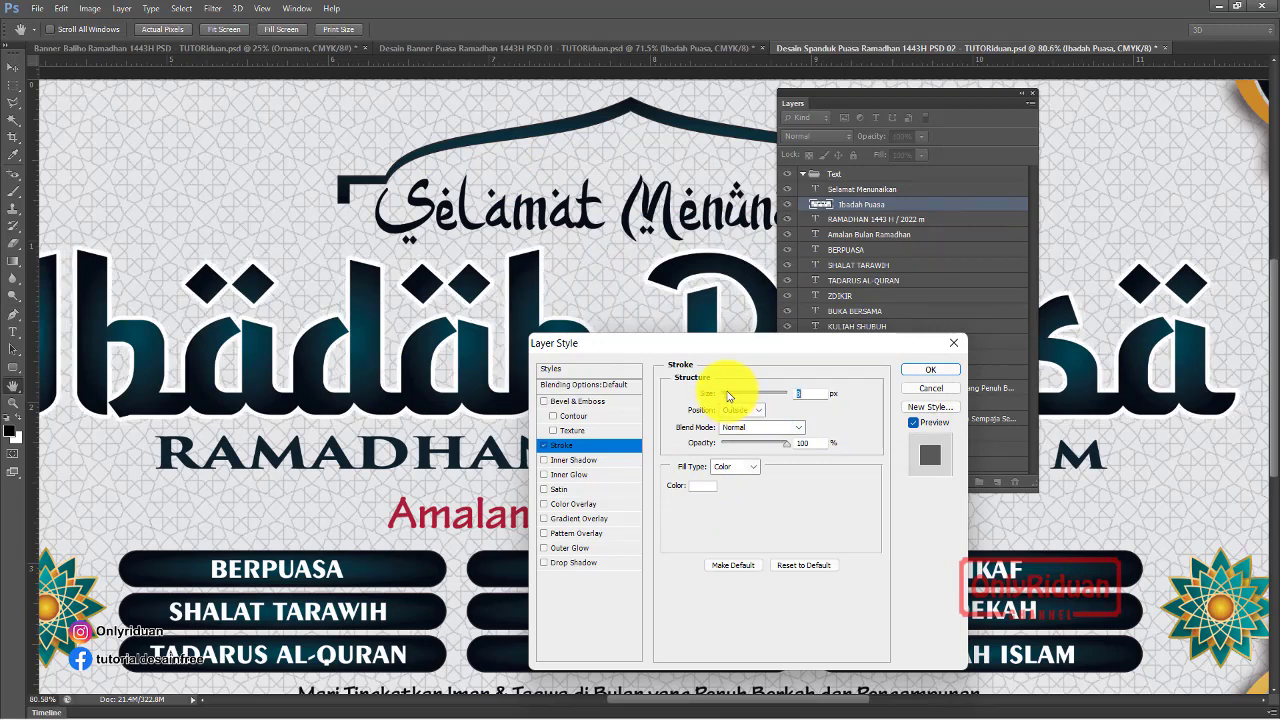
{"action": "left_click", "coordinate": [938, 372]}
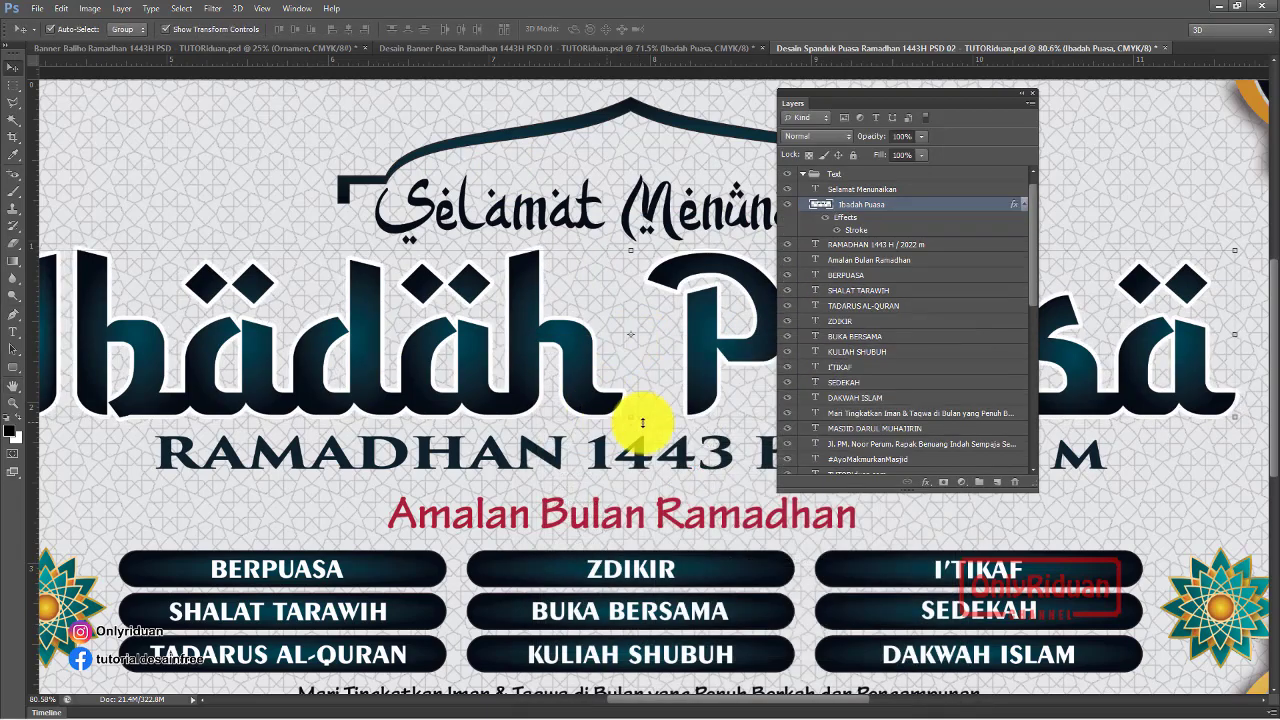
{"action": "left_click", "coordinate": [925, 487]}
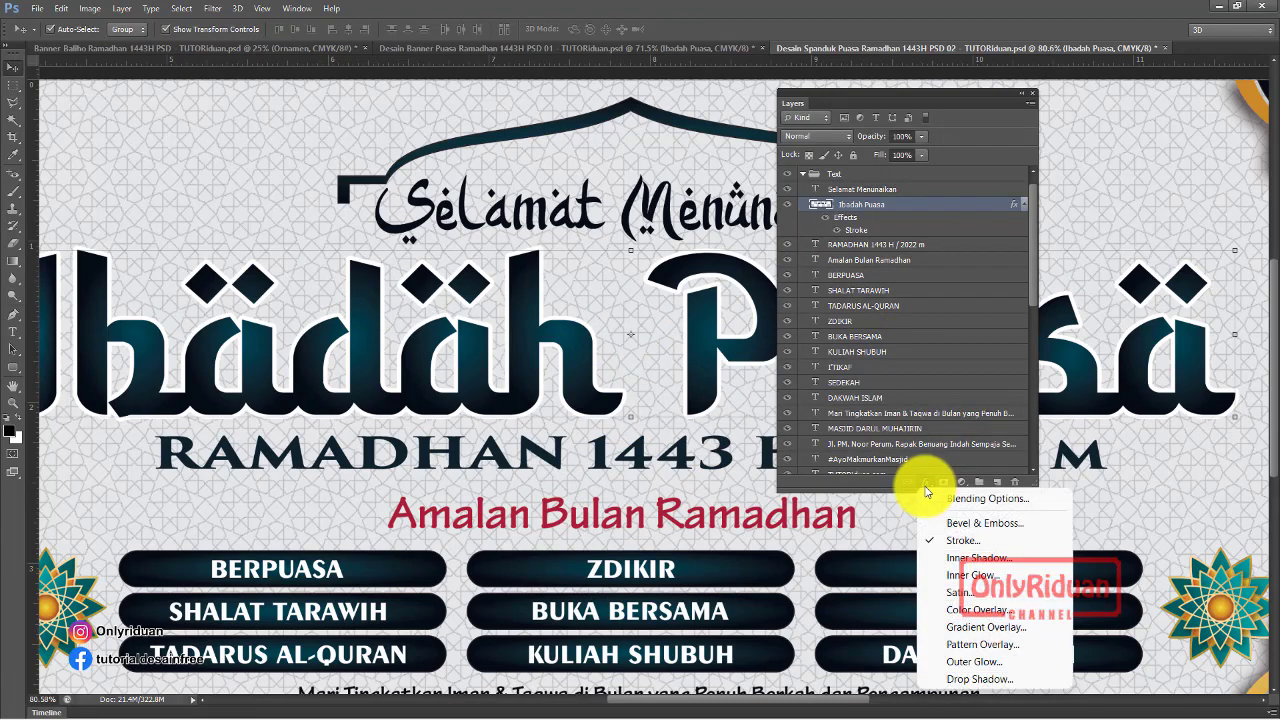
Add a title drop shadow: 75% opacity, 152° angle, 7 px distance, 18% spread, 24 px size
{"action": "left_click", "coordinate": [970, 680]}
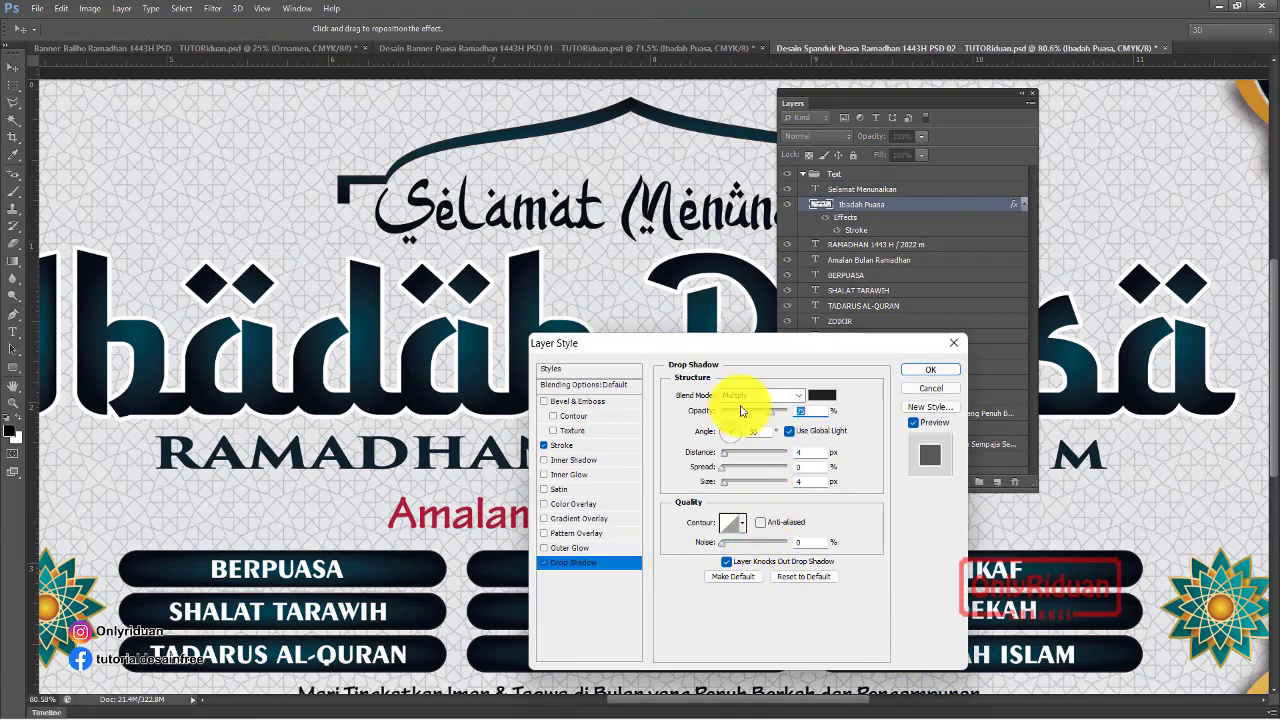
{"action": "left_click_drag", "start_coordinate": [716, 344], "coordinate": [864, 303]}
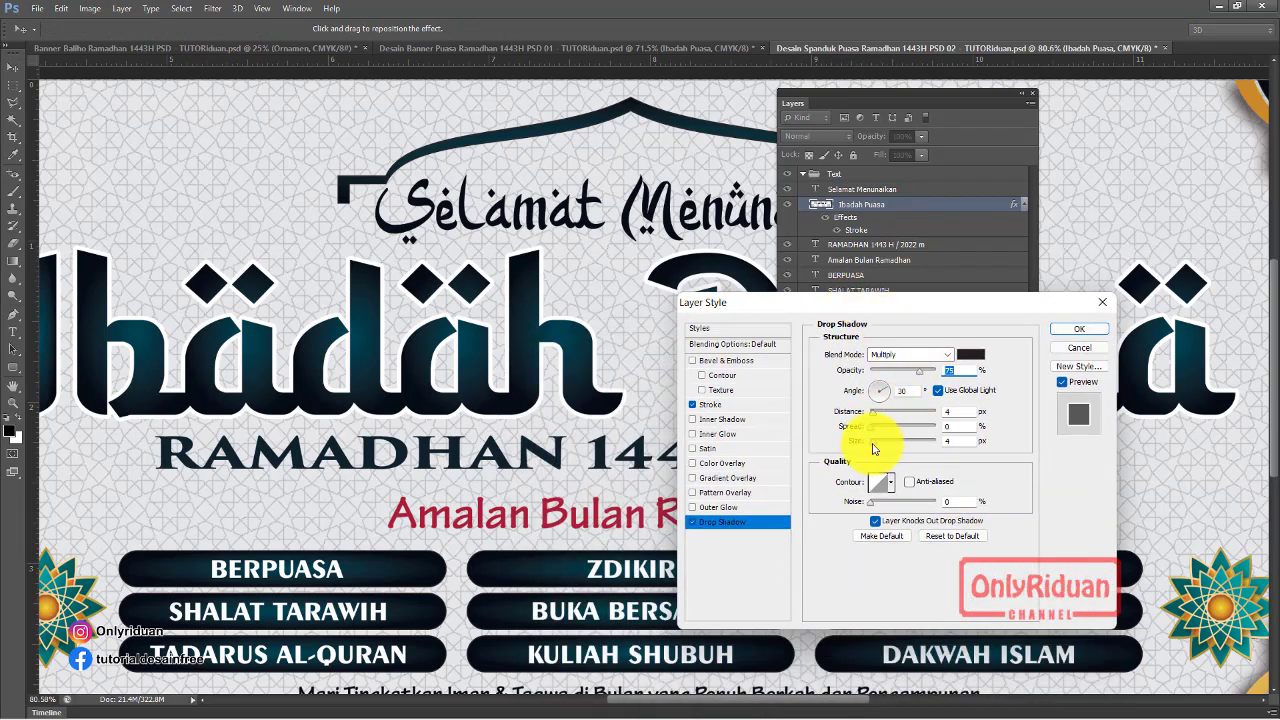
{"action": "mouse_move", "coordinate": [872, 441]}
{"action": "left_mouse_down"}
{"action": "mouse_move", "coordinate": [882, 447]}
{"action": "mouse_move", "coordinate": [884, 432]}
{"action": "left_mouse_up"}
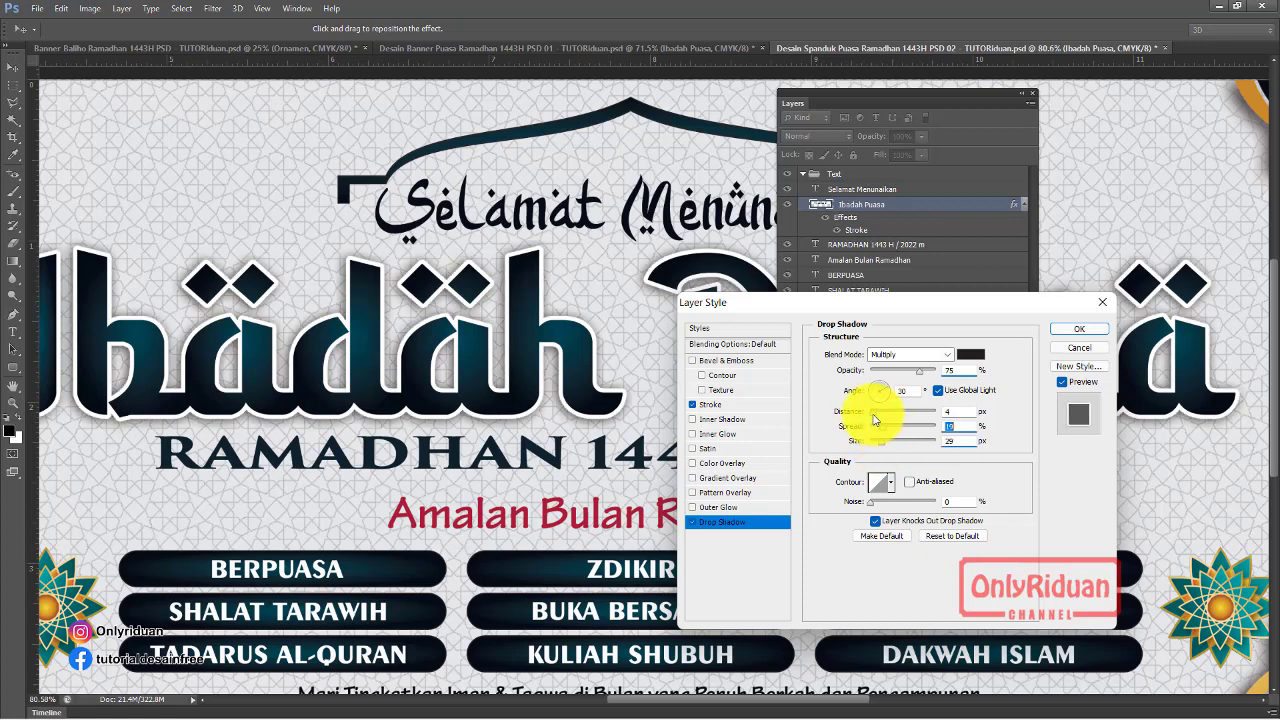
{"action": "key", "text": "Up"}
{"action": "key", "text": "Up"}
{"action": "key", "text": "Up"}
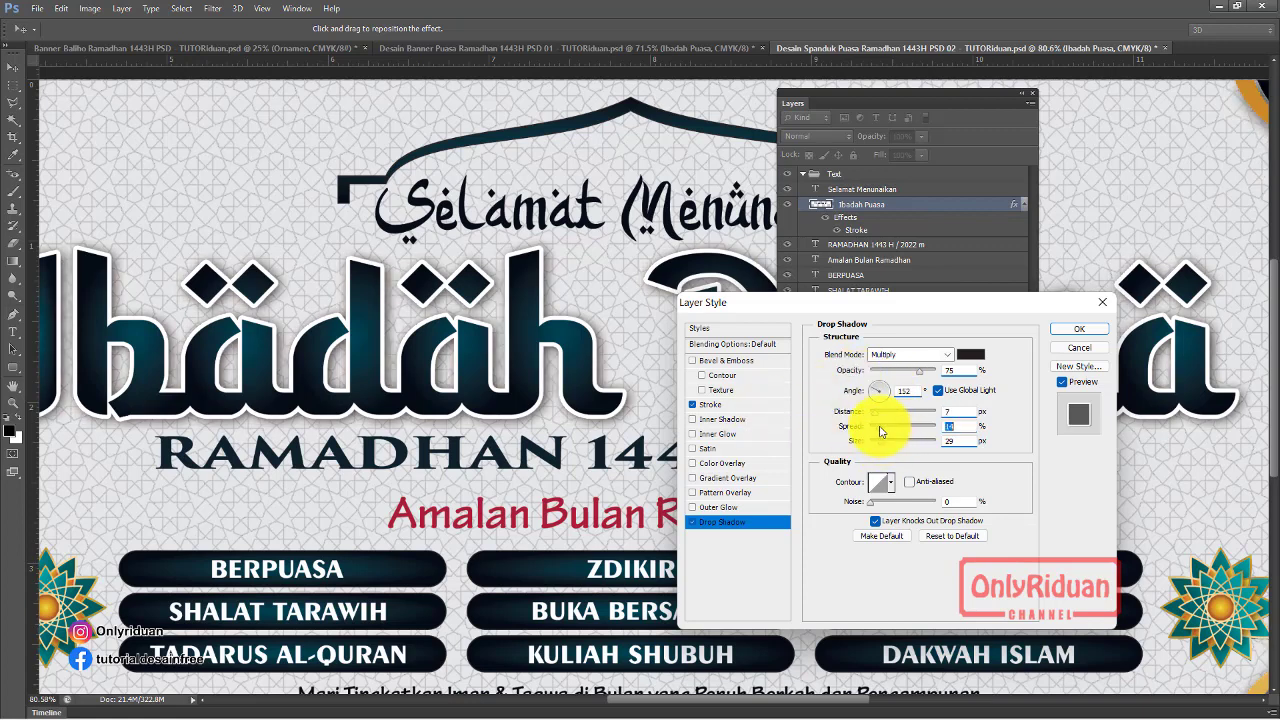
{"action": "key", "text": "Tab"}
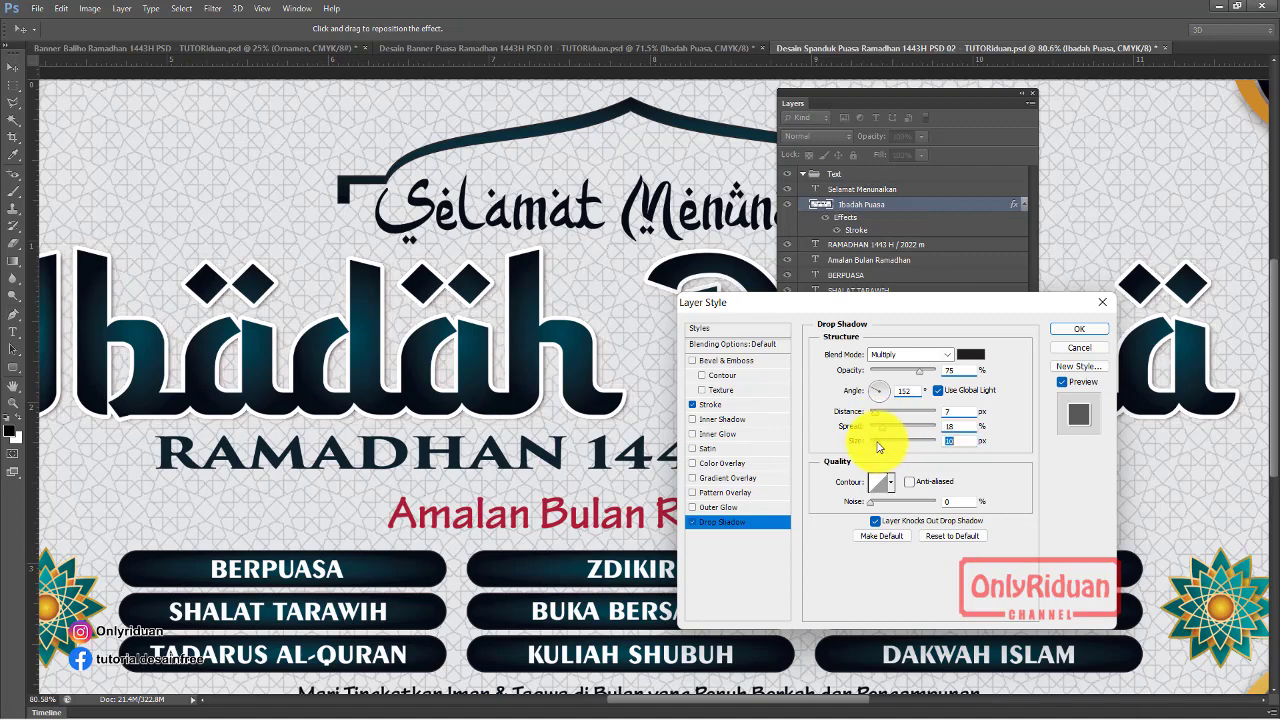
{"action": "key", "text": "Up"}
{"action": "key", "text": "Up"}
{"action": "key", "text": "Up"}
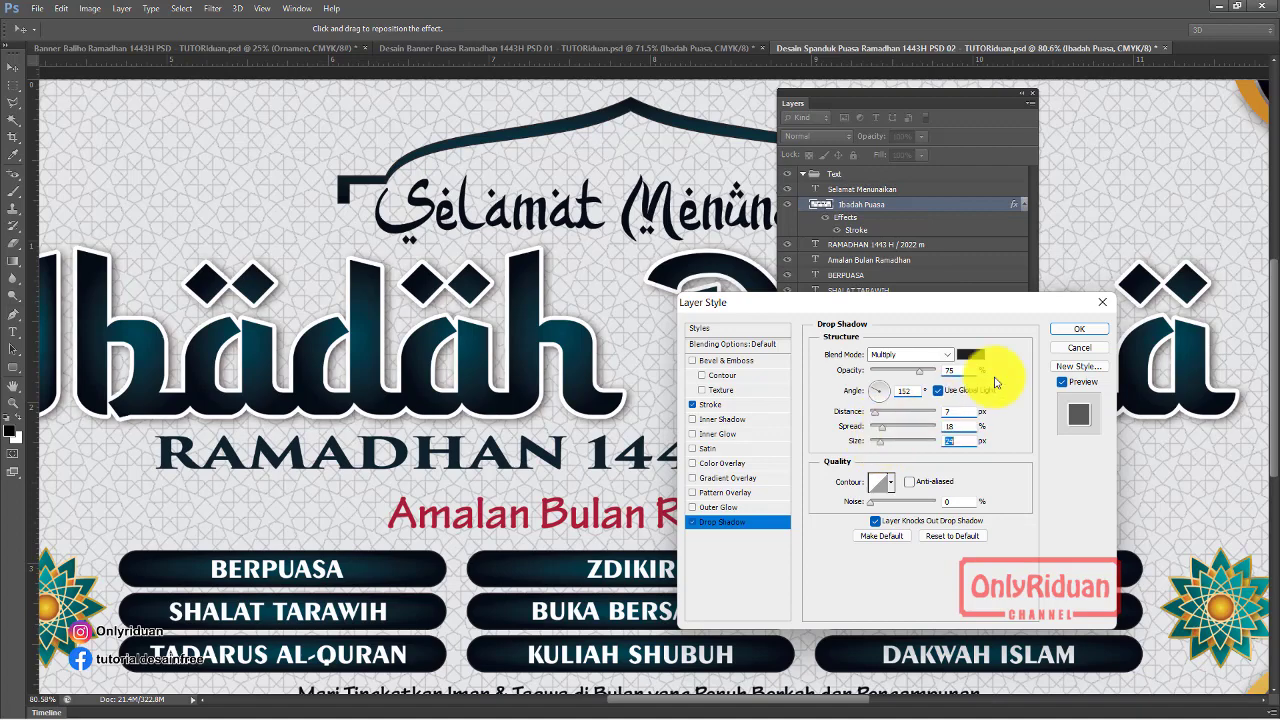
{"action": "left_click", "coordinate": [1079, 329]}
{"action": "scroll", "coordinate": [508, 275], "scroll_direction": "down", "scroll_amount": 2}
Zoom in and out over the spanduk to check the finished banner
{"action": "scroll", "coordinate": [508, 275], "scroll_direction": "down", "scroll_amount": 3}
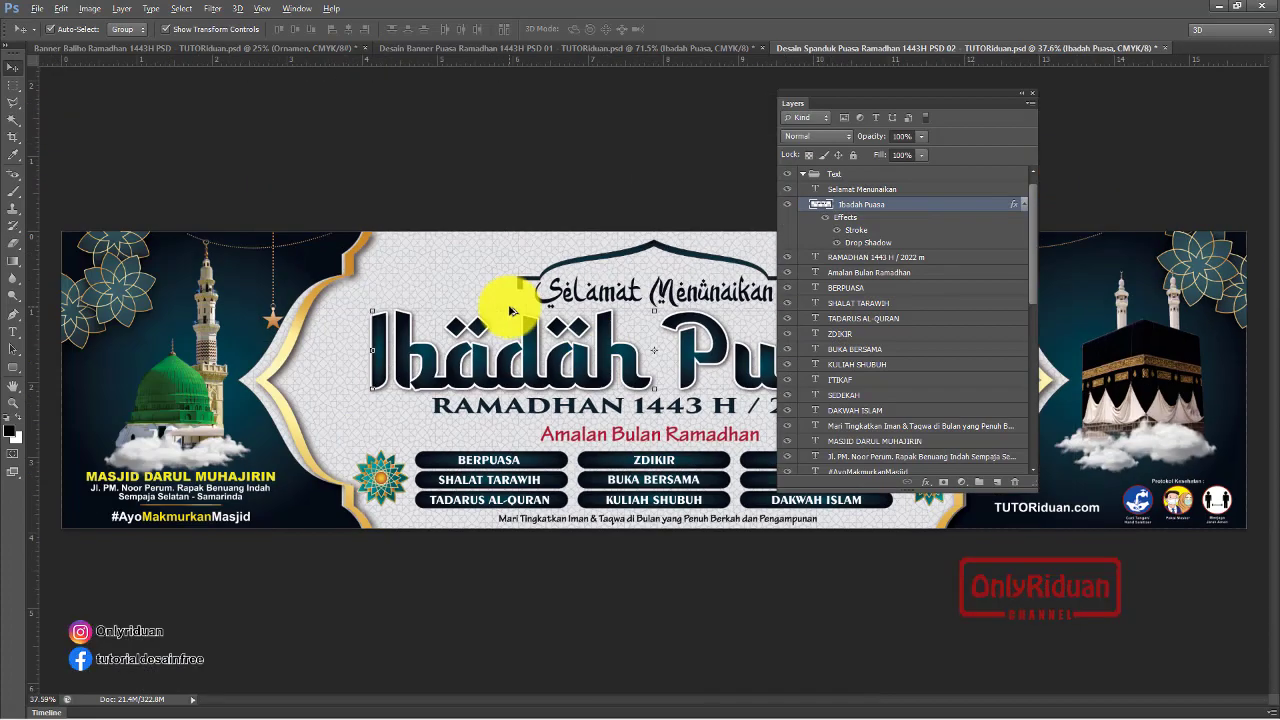
{"action": "scroll", "coordinate": [651, 363], "scroll_direction": "up", "scroll_amount": 1}
{"action": "scroll", "coordinate": [586, 429], "scroll_direction": "up", "scroll_amount": 2}
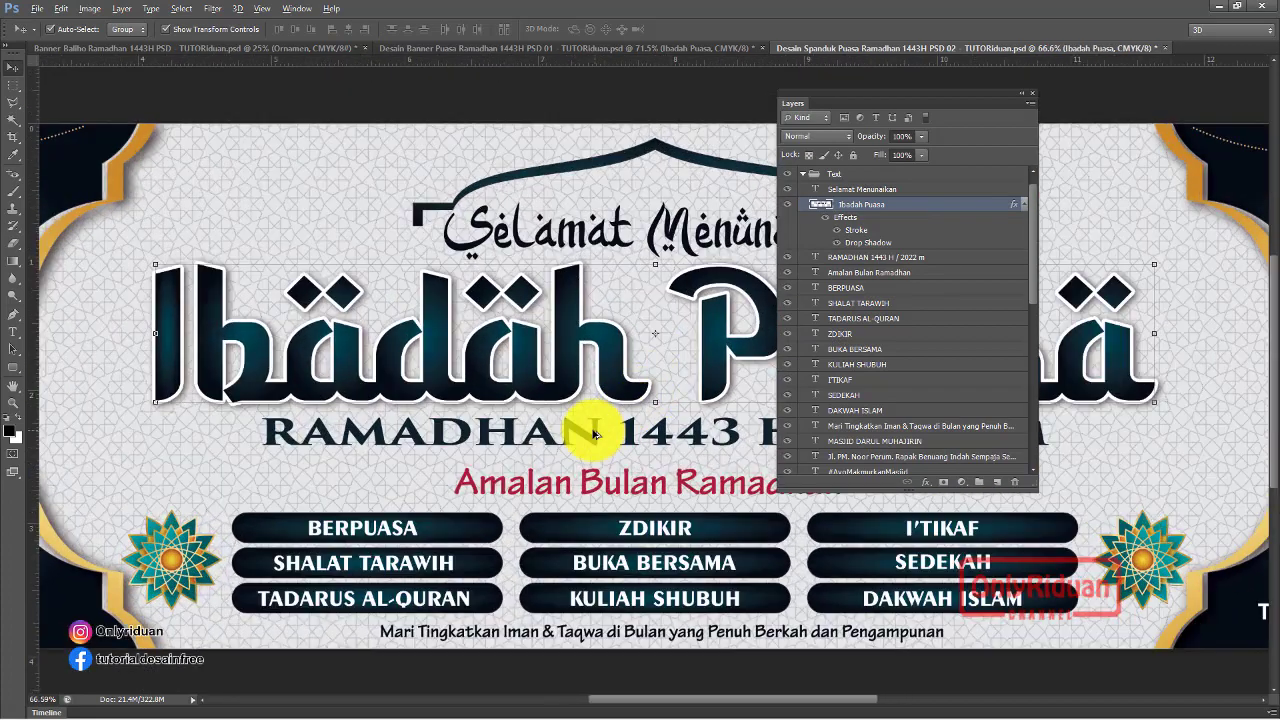
{"action": "scroll", "coordinate": [594, 432], "scroll_direction": "up", "scroll_amount": 2}
{"action": "scroll", "coordinate": [594, 432], "scroll_direction": "down", "scroll_amount": 2}
{"action": "scroll", "coordinate": [594, 432], "scroll_direction": "down", "scroll_amount": 1}
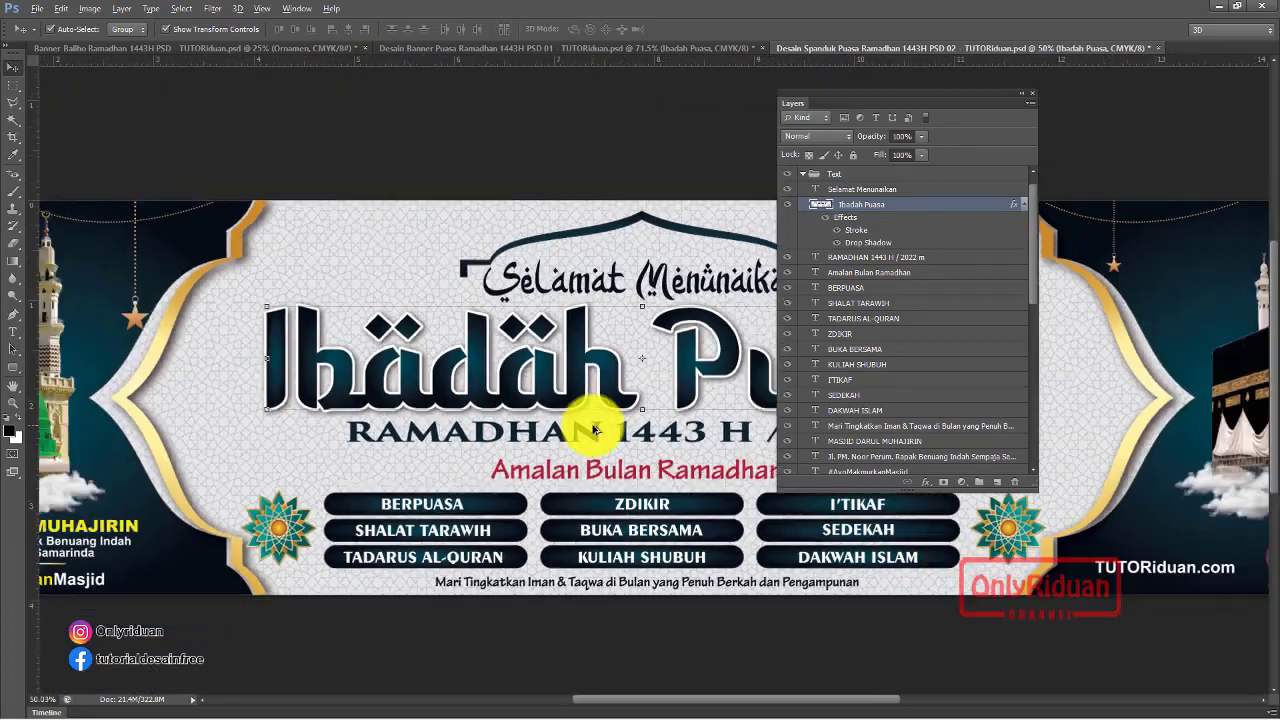
{"action": "scroll", "coordinate": [595, 428], "scroll_direction": "down", "scroll_amount": 1}
{"action": "scroll", "coordinate": [595, 428], "scroll_direction": "down", "scroll_amount": 1}
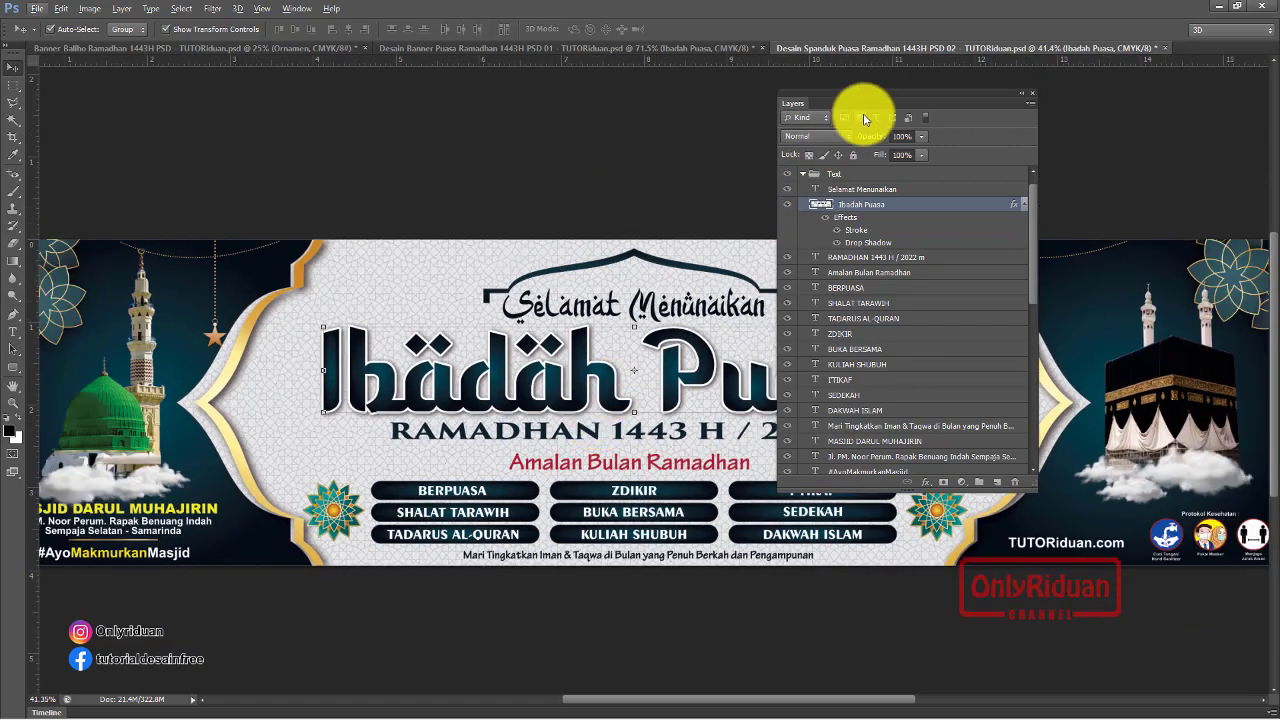
{"action": "left_click_drag", "start_coordinate": [863, 105], "coordinate": [1128, 117]}
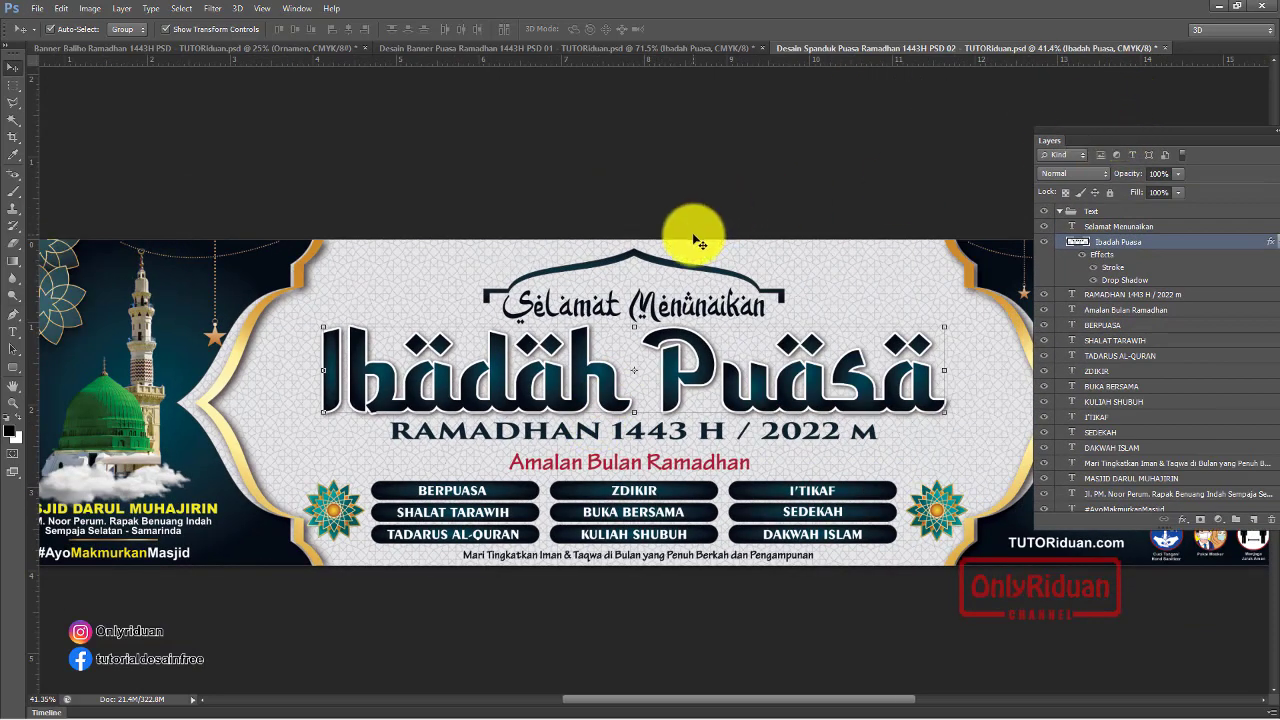
{"action": "scroll", "coordinate": [480, 348], "scroll_direction": "down", "scroll_amount": 1}
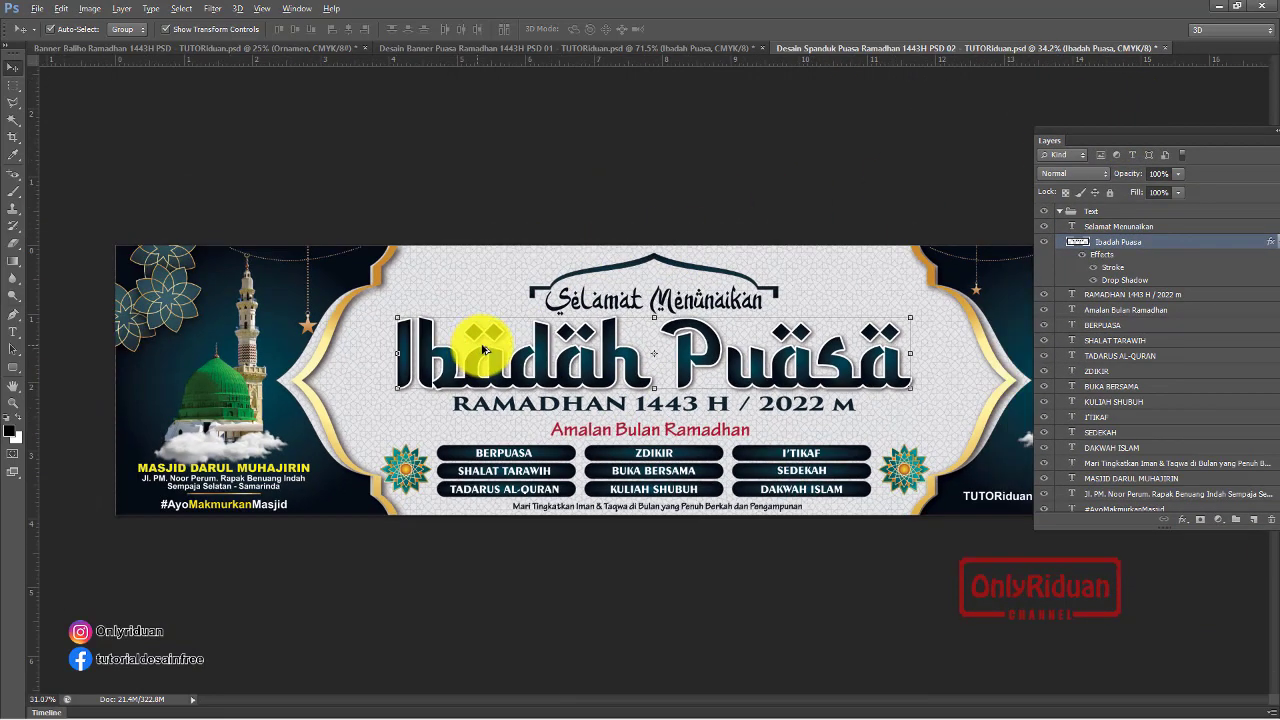
{"action": "scroll", "coordinate": [477, 334], "scroll_direction": "down", "scroll_amount": 1}
{"action": "scroll", "coordinate": [420, 394], "scroll_direction": "up", "scroll_amount": 1}
{"action": "scroll", "coordinate": [285, 455], "scroll_direction": "down", "scroll_amount": 1}
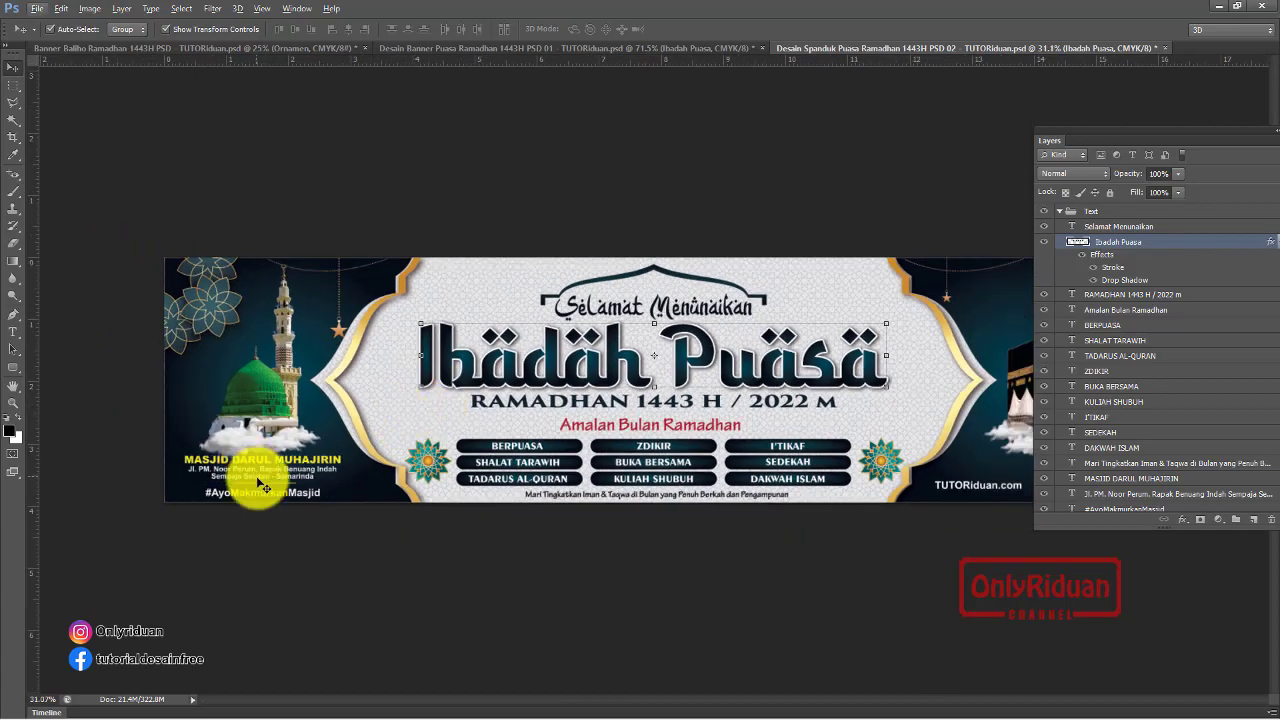
{"action": "scroll", "coordinate": [268, 476], "scroll_direction": "up", "scroll_amount": 1}
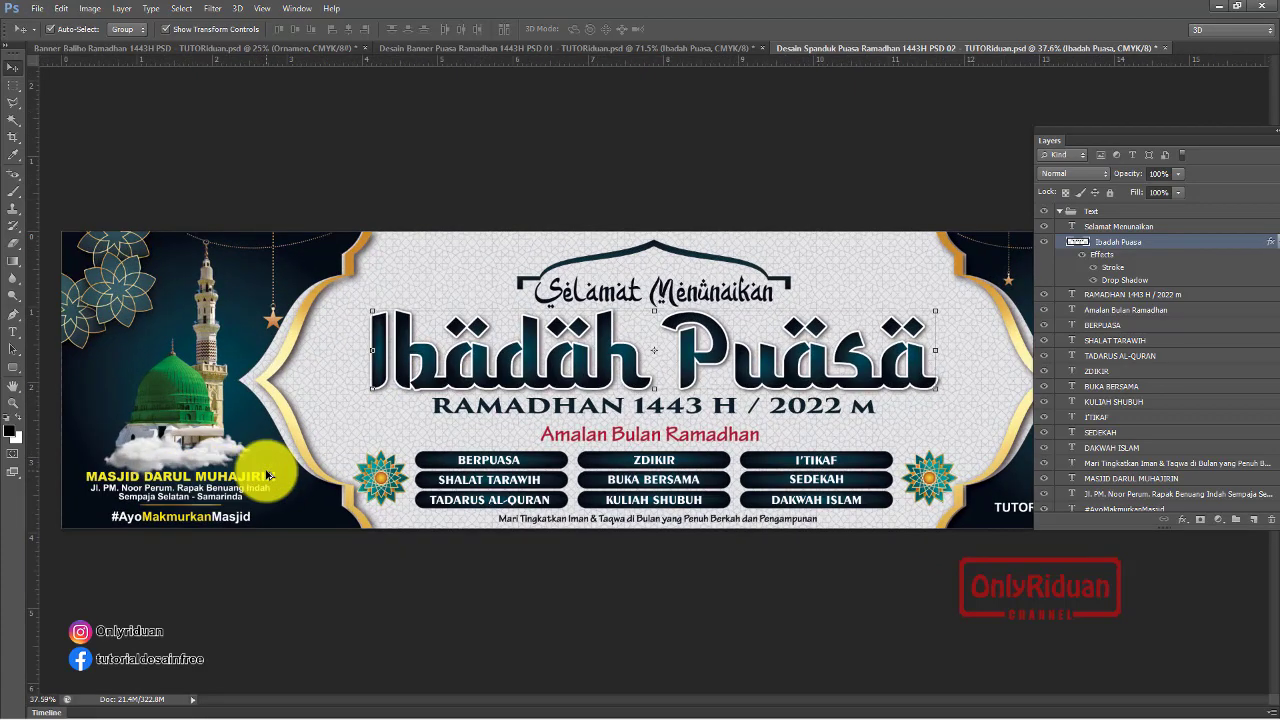
{"action": "scroll", "coordinate": [266, 471], "scroll_direction": "up", "scroll_amount": 1}
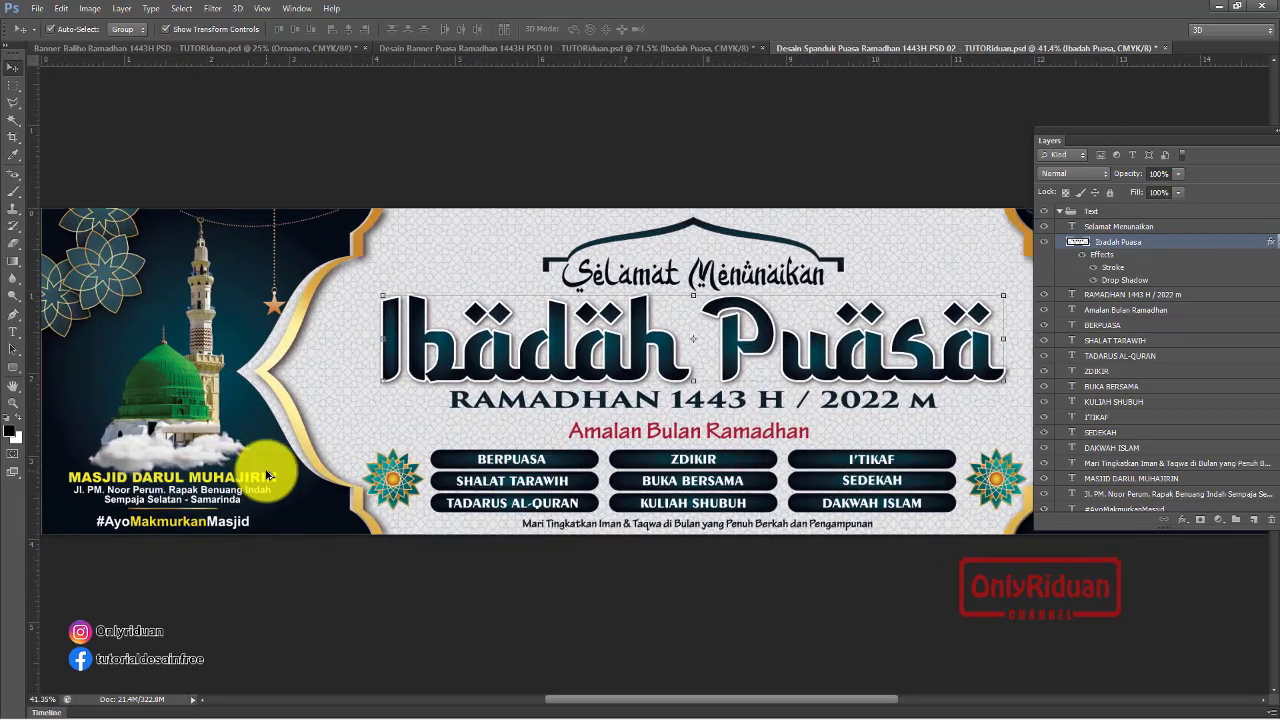
Collapse the Text and Design layer groups and minimize Photoshop to return to CorelDRAW
{"action": "left_click", "coordinate": [1058, 213]}
{"action": "left_click", "coordinate": [1060, 243]}
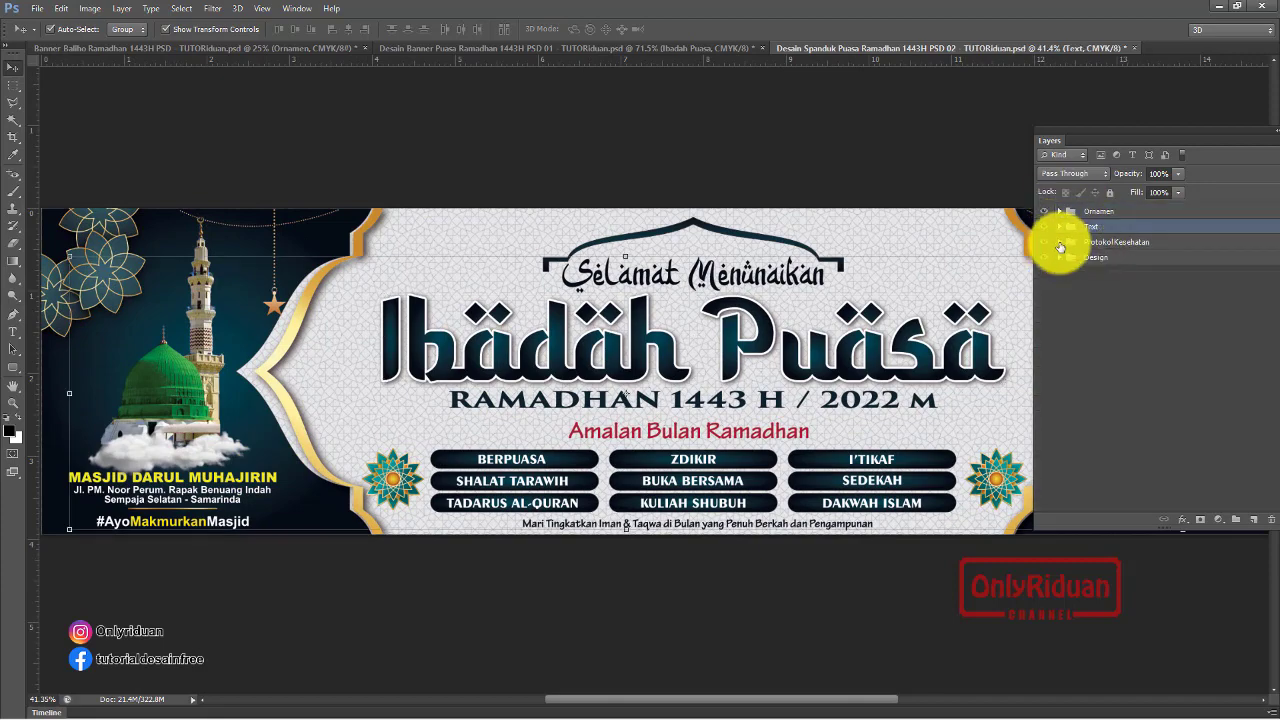
{"action": "scroll", "coordinate": [560, 320], "scroll_direction": "down", "scroll_amount": 1}
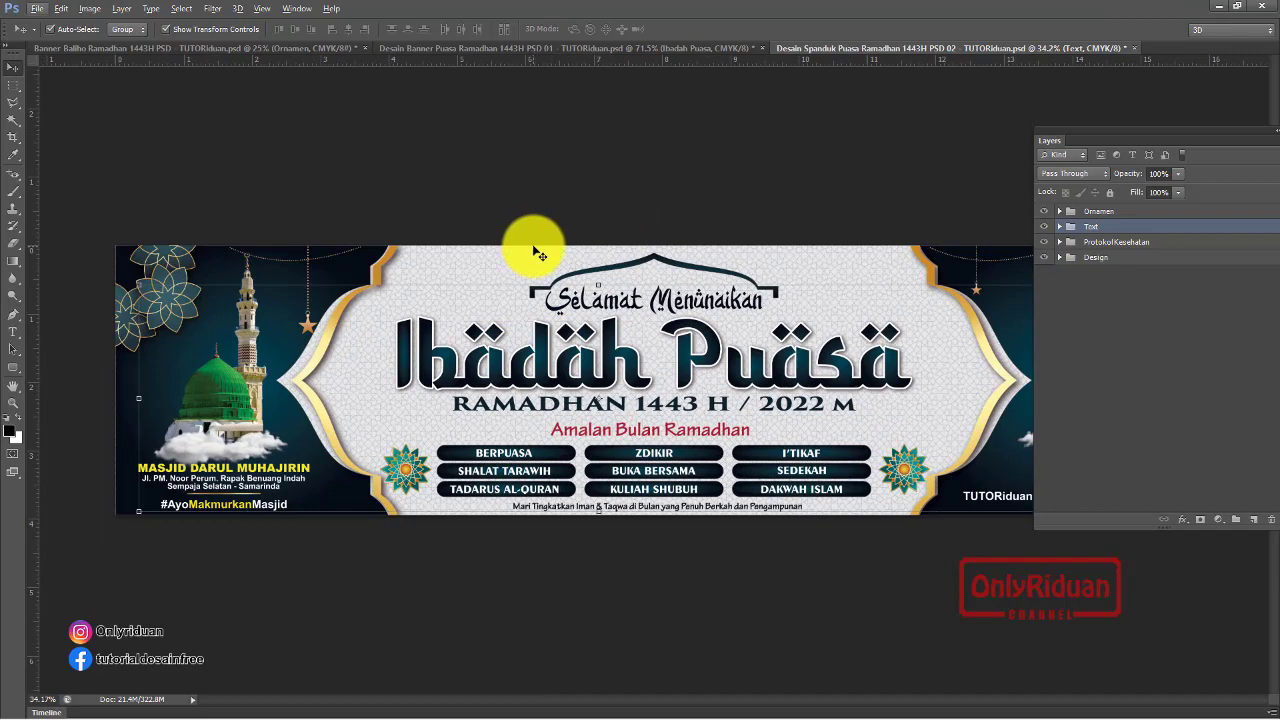
{"action": "left_click", "coordinate": [1220, 10]}
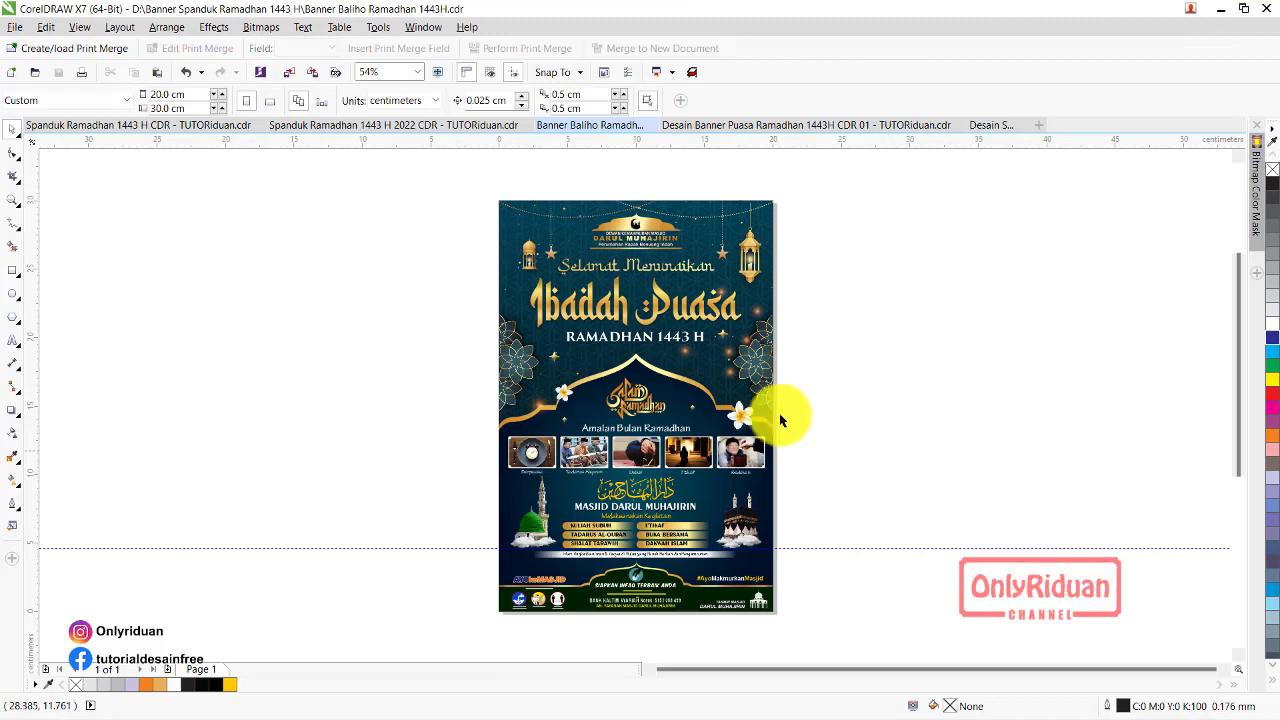
Zoom to the poster, marquee-select all 114 objects and group them with Ctrl+G
{"action": "left_click", "coordinate": [15, 200]}
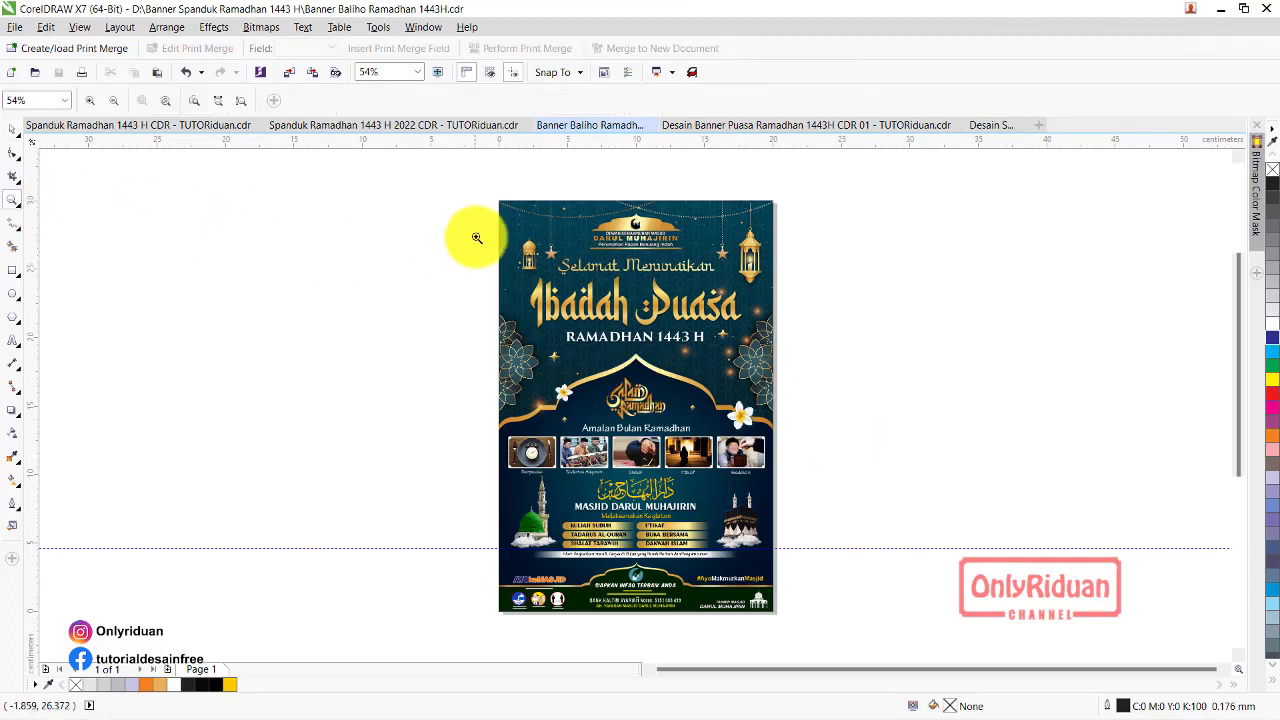
{"action": "mouse_move", "coordinate": [486, 197]}
{"action": "left_mouse_down"}
{"action": "mouse_move", "coordinate": [804, 617]}
{"action": "mouse_move", "coordinate": [791, 614]}
{"action": "left_mouse_up"}
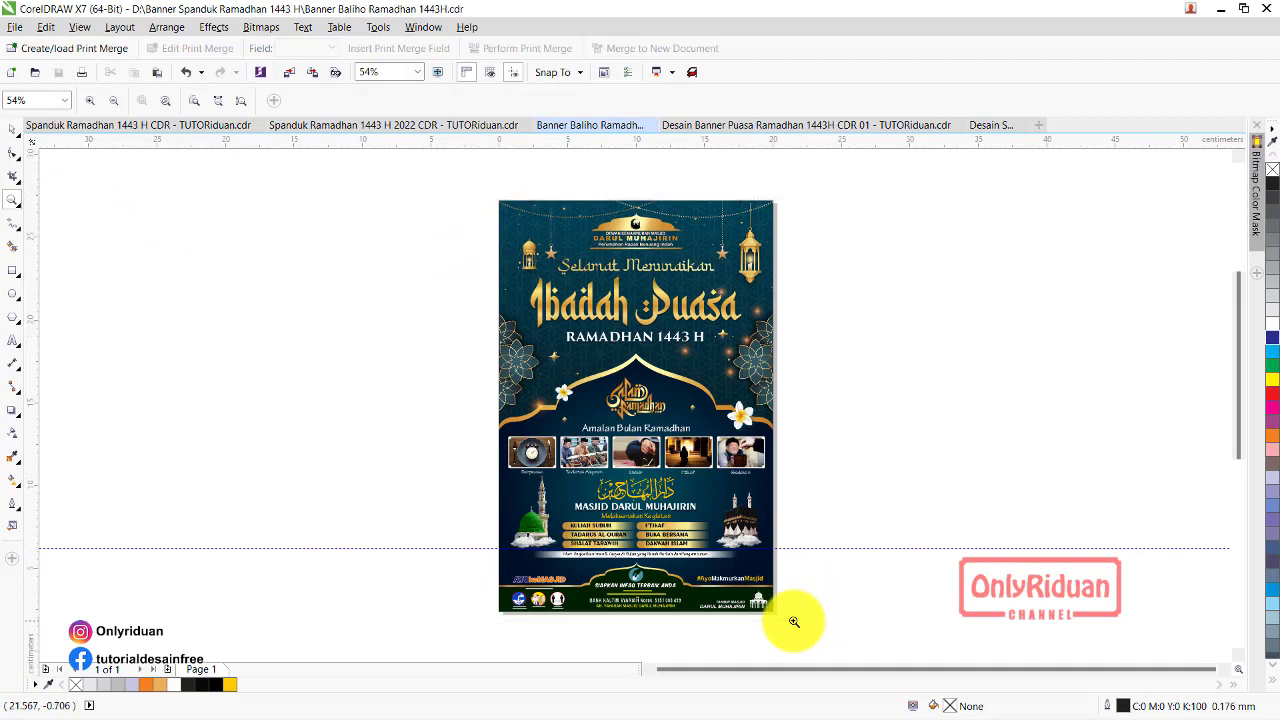
{"action": "left_click", "coordinate": [11, 128]}
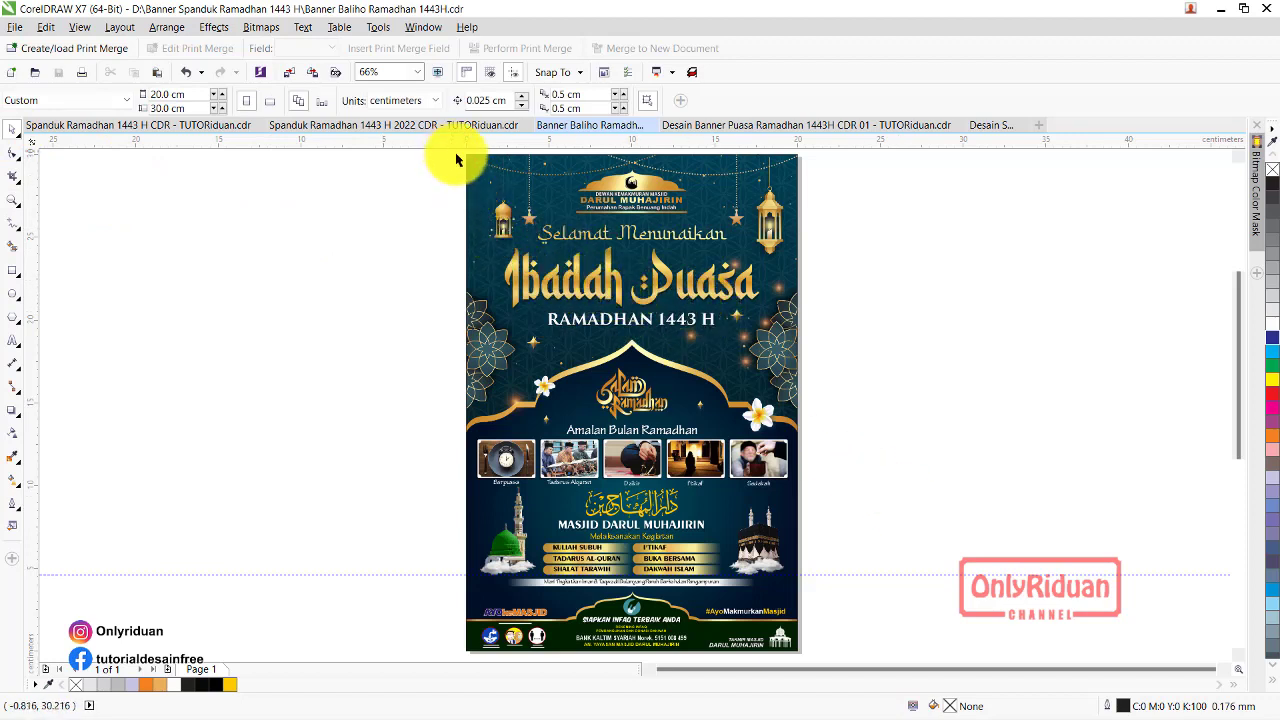
{"action": "left_click_drag", "start_coordinate": [456, 160], "coordinate": [866, 626]}
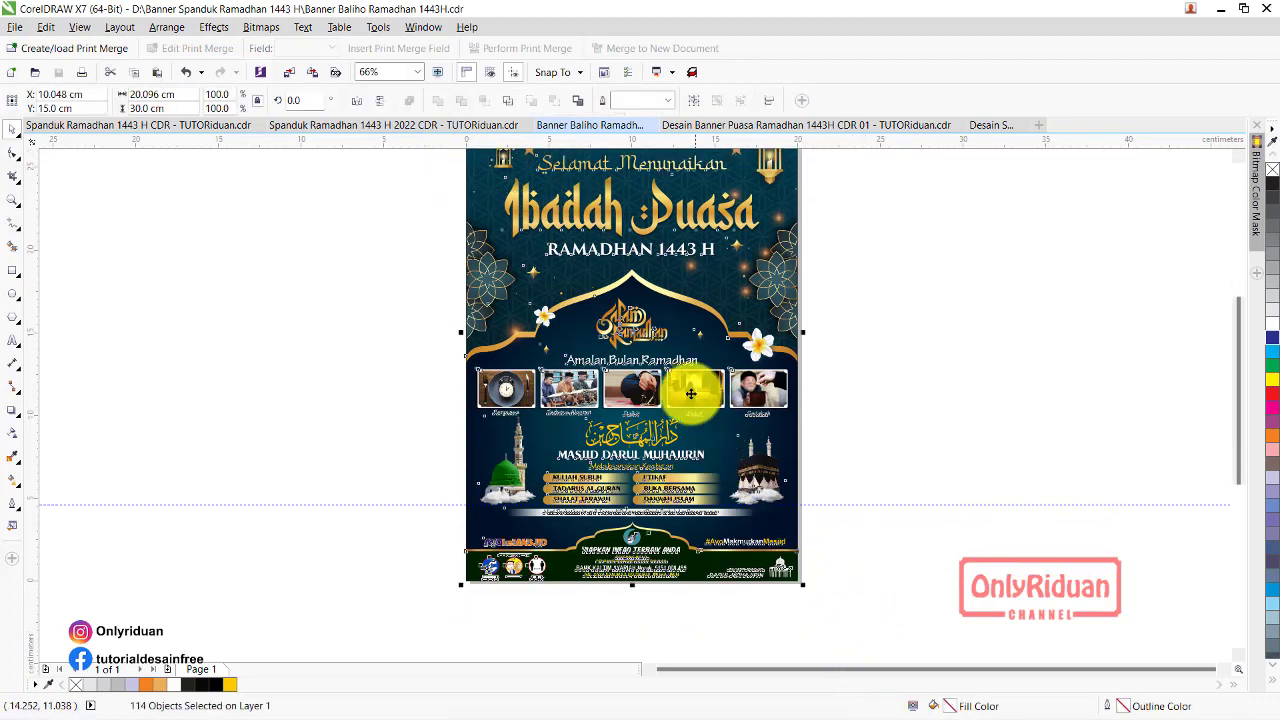
{"action": "left_click", "coordinate": [691, 101]}
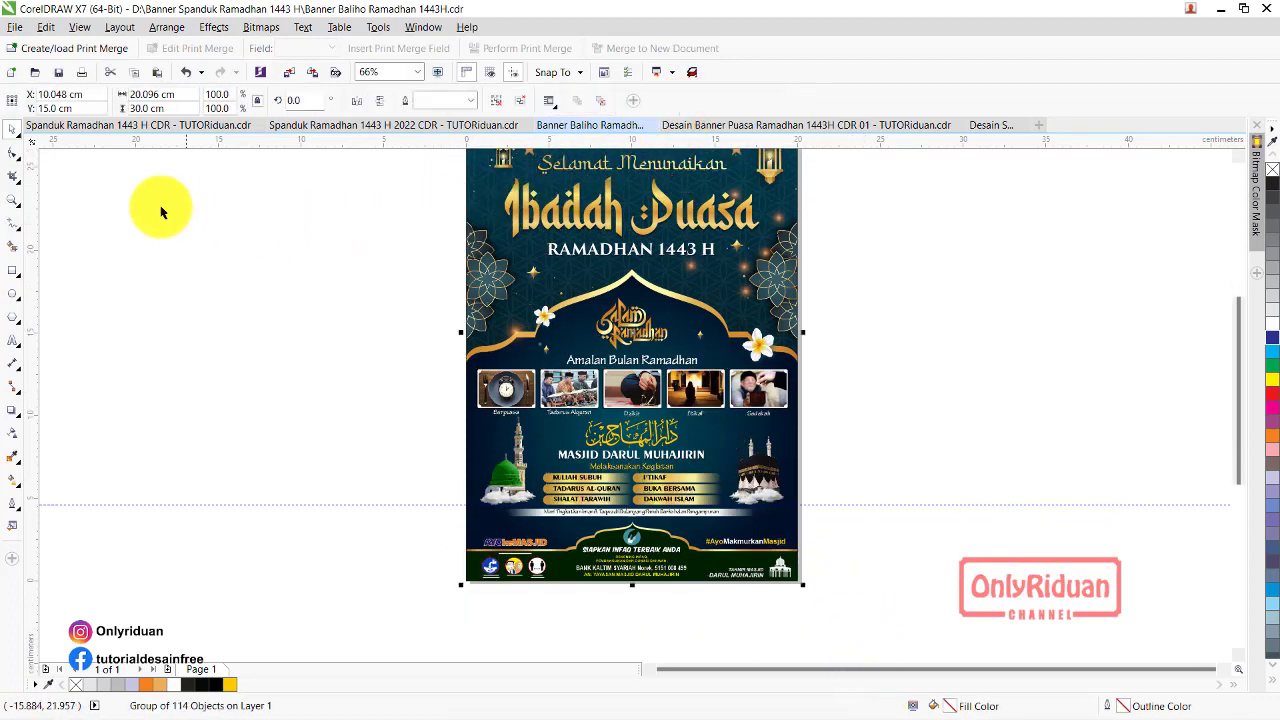
Start an export and create a new CETAK folder inside Banner Spanduk Ramadhan 1443 H on D:
{"action": "left_click", "coordinate": [14, 27]}
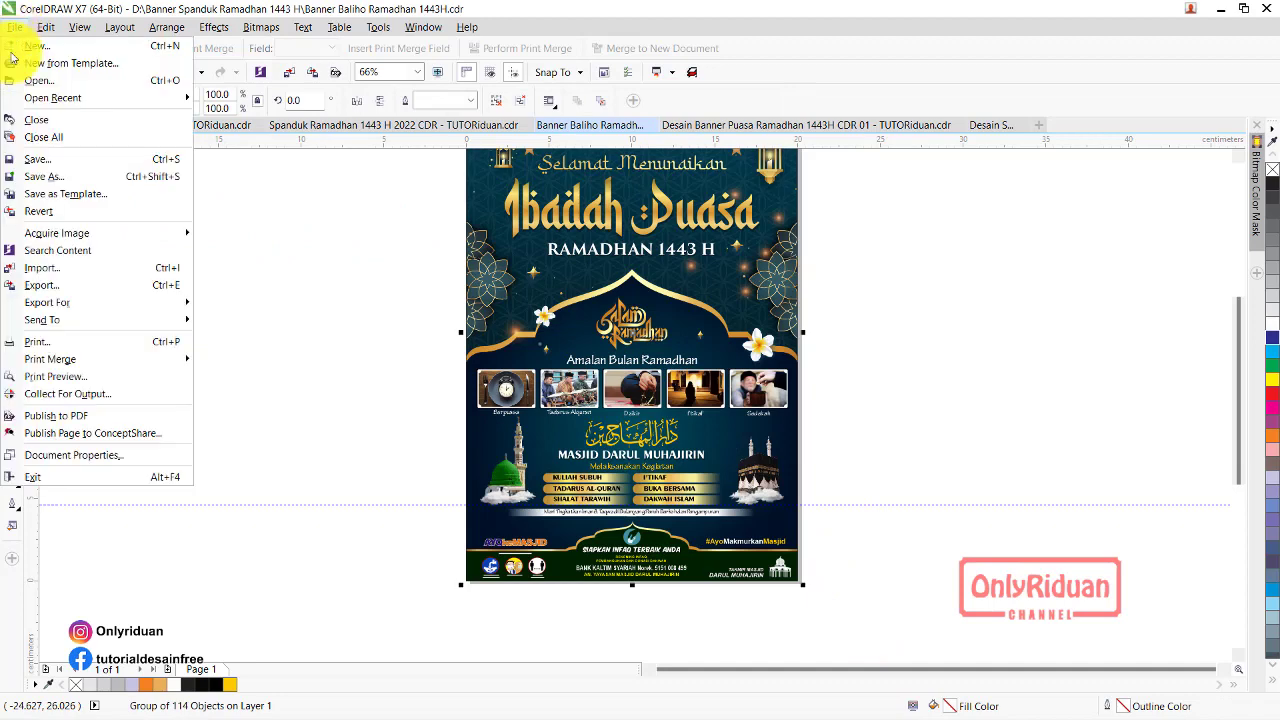
{"action": "left_click", "coordinate": [50, 285]}
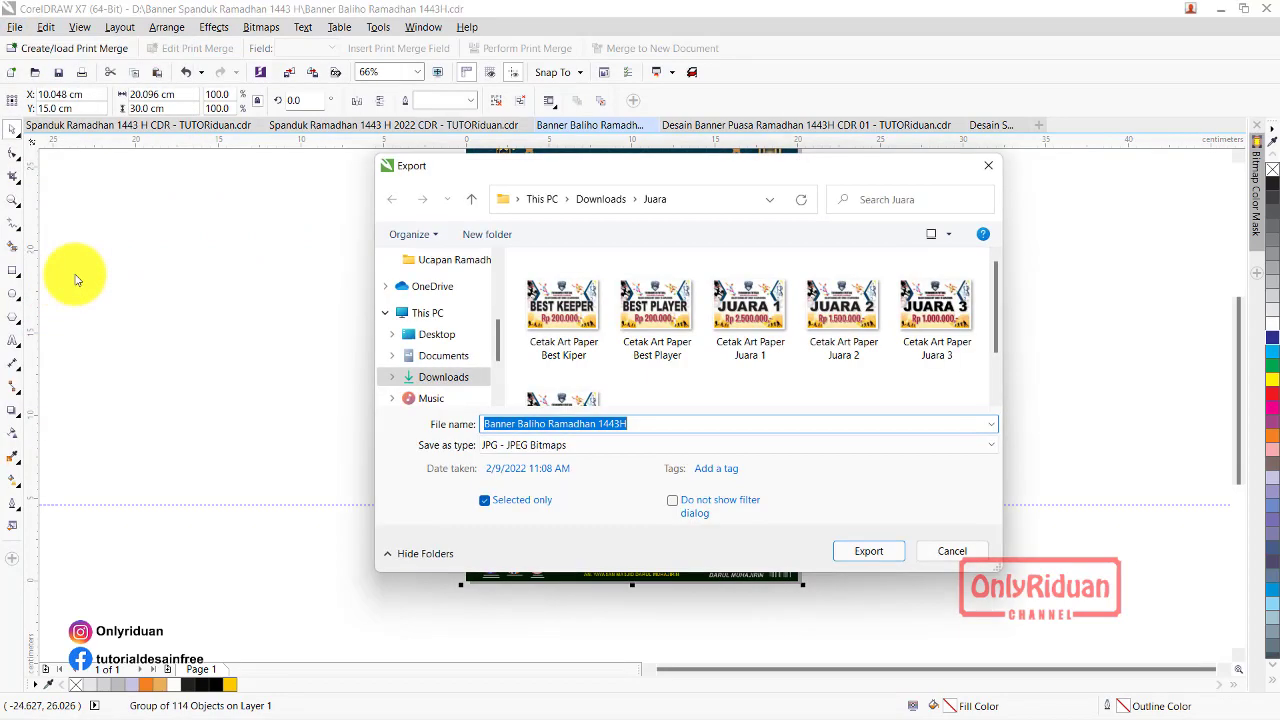
{"action": "left_click", "coordinate": [445, 366]}
{"action": "double_click", "coordinate": [586, 291]}
{"action": "left_click", "coordinate": [487, 234]}
{"action": "type", "text": "CETAK"}
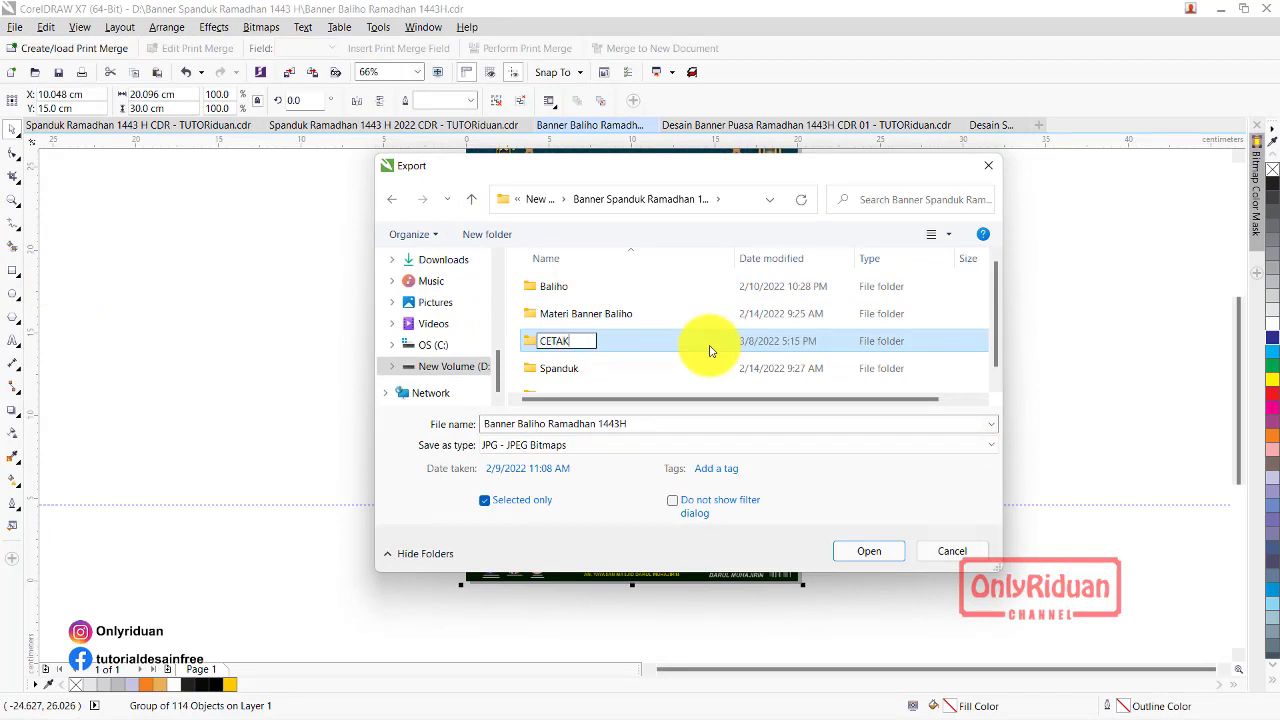
{"action": "key", "text": "Return"}
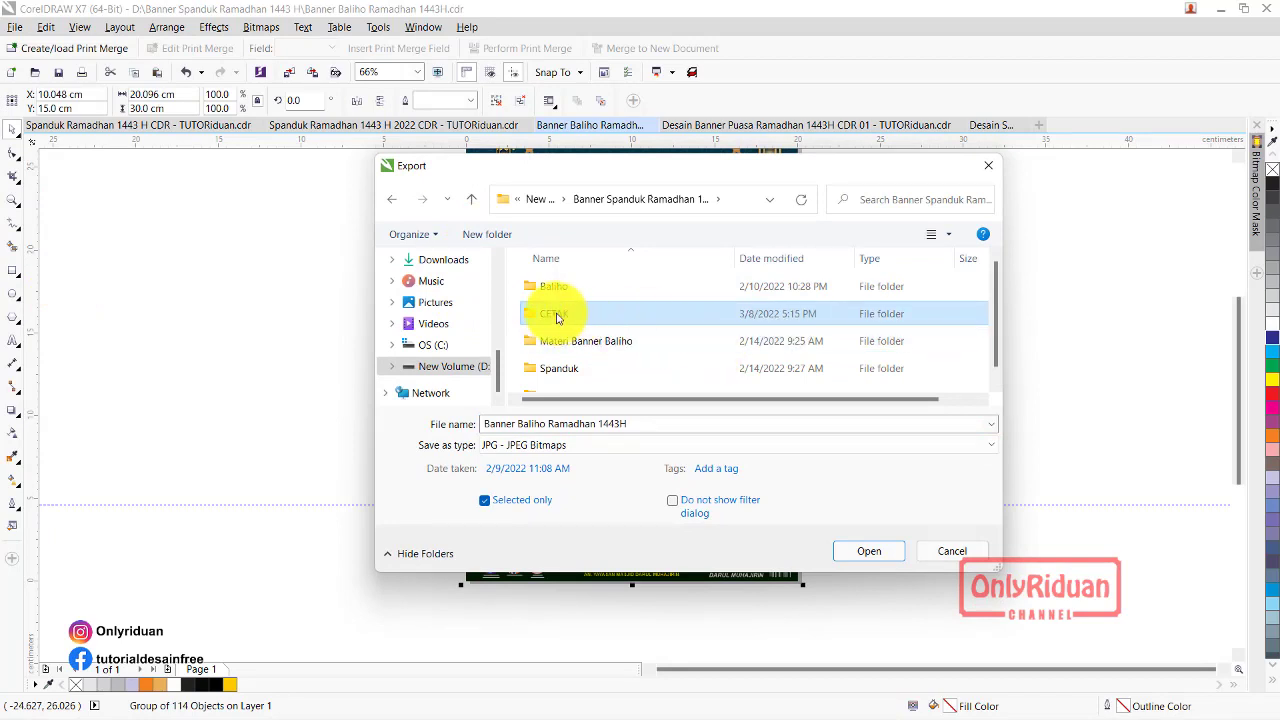
{"action": "double_click", "coordinate": [556, 313]}
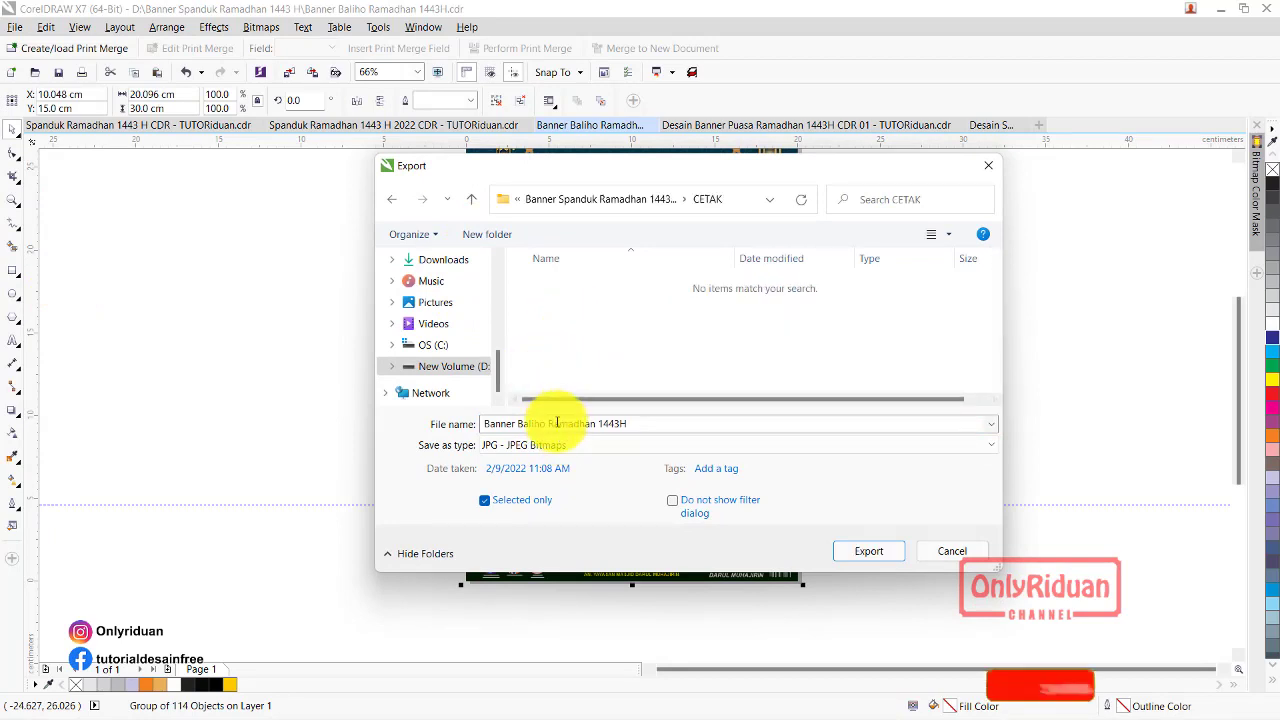
Rename the file 'Baliho CDR Ramadhan 2X3m 1 lembar MA' and export it as JPG
{"action": "left_click", "coordinate": [517, 424]}
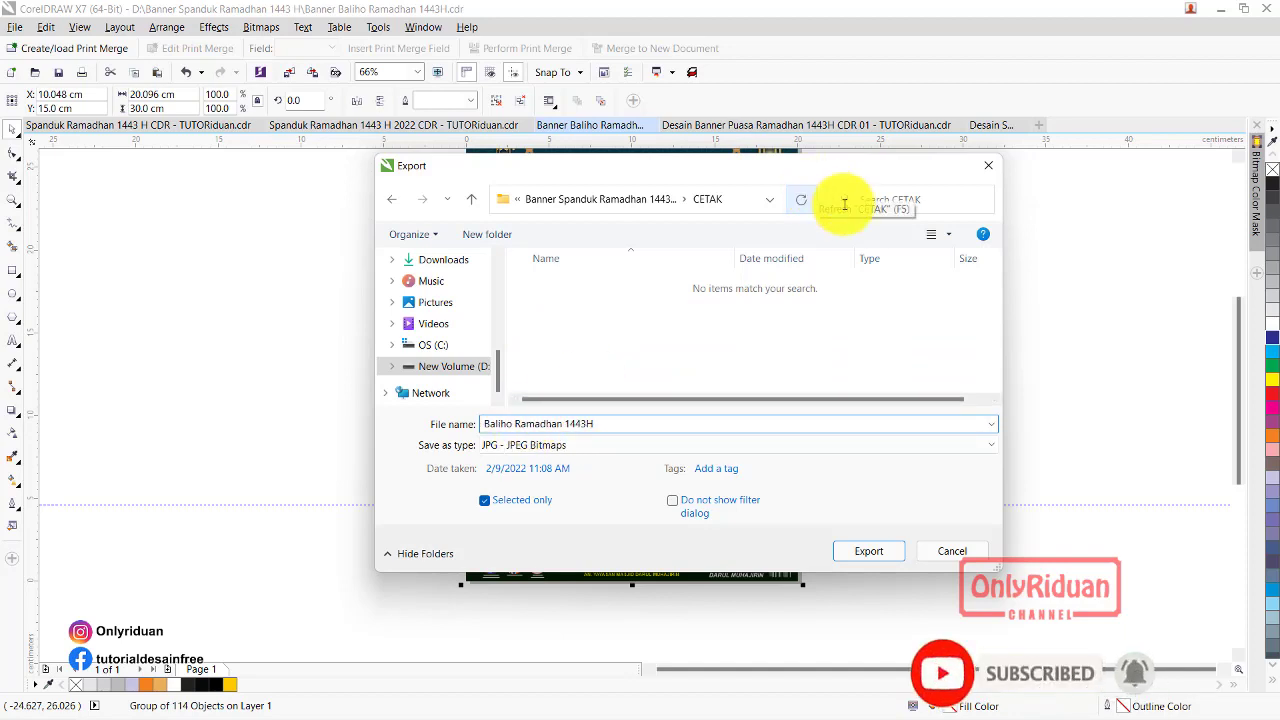
{"action": "left_click", "coordinate": [605, 423]}
{"action": "key", "text": "BackSpace"}
{"action": "key", "text": "BackSpace"}
{"action": "key", "text": "BackSpace"}
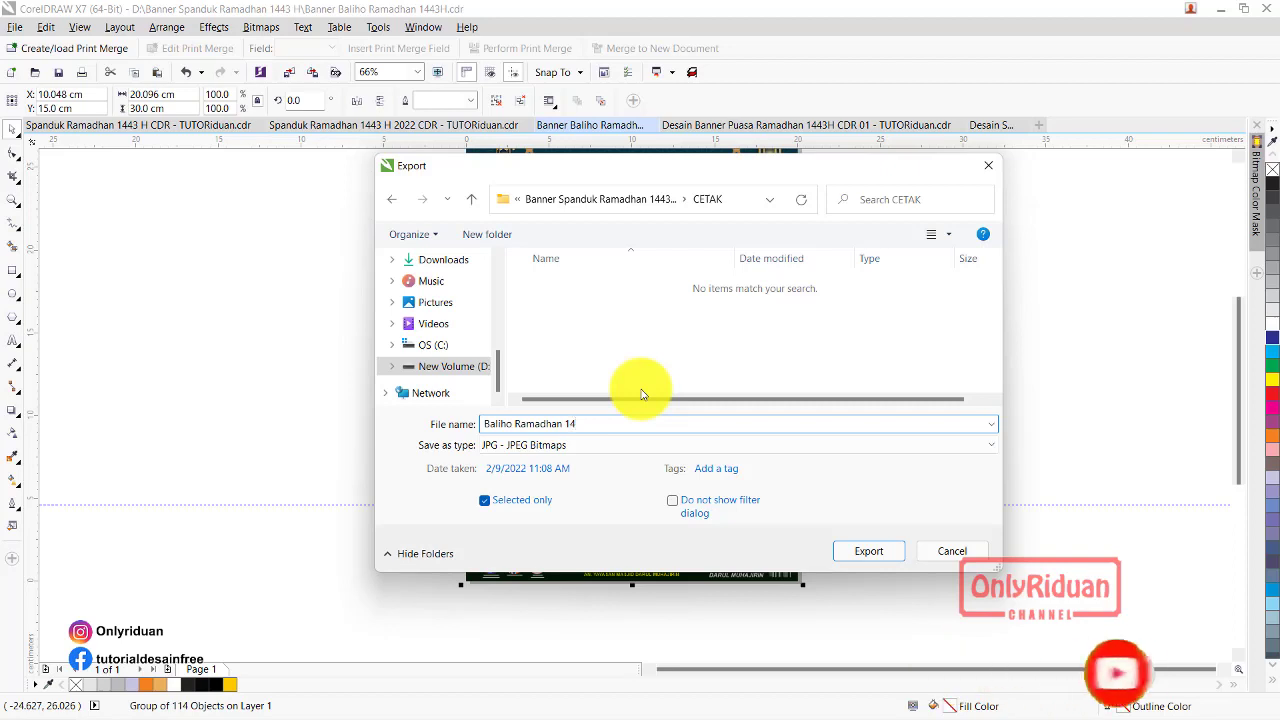
{"action": "key", "text": "BackSpace"}
{"action": "key", "text": "BackSpace"}
{"action": "key", "text": "BackSpace"}
{"action": "type", "text": "2x3m 1 lembar MA"}
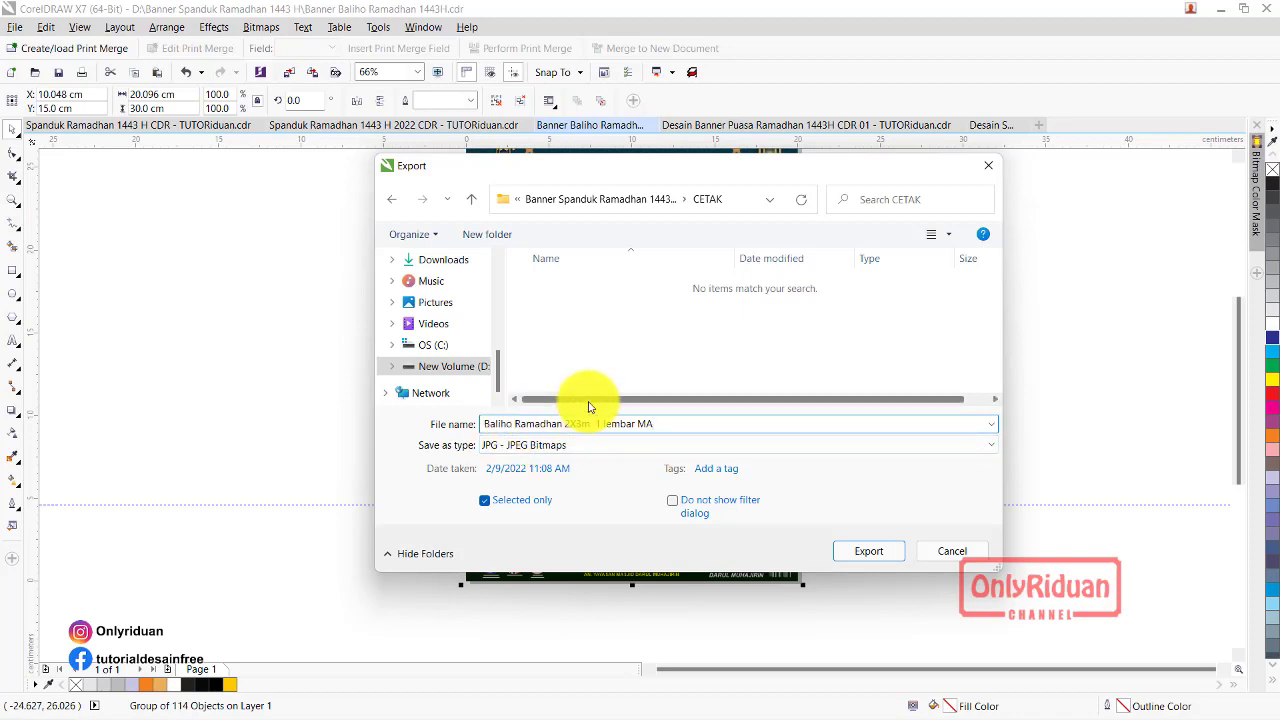
{"action": "type", "text": "CDR"}
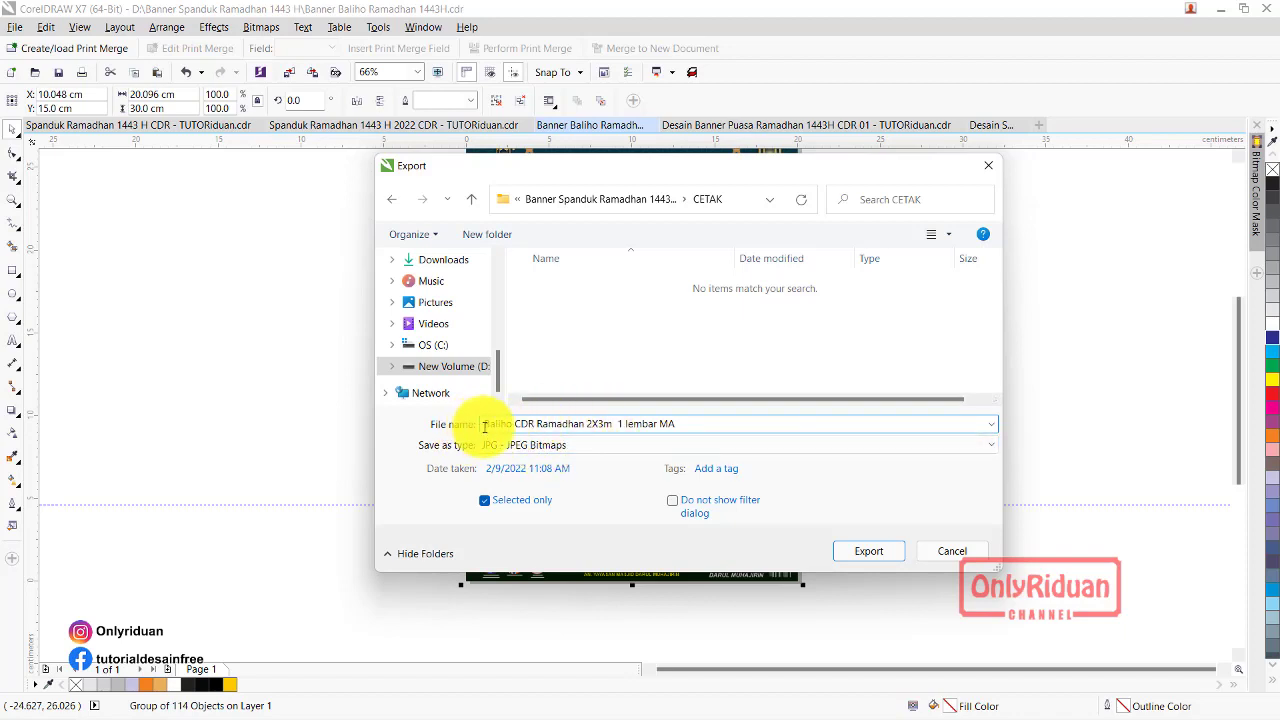
{"action": "left_click", "coordinate": [856, 555]}
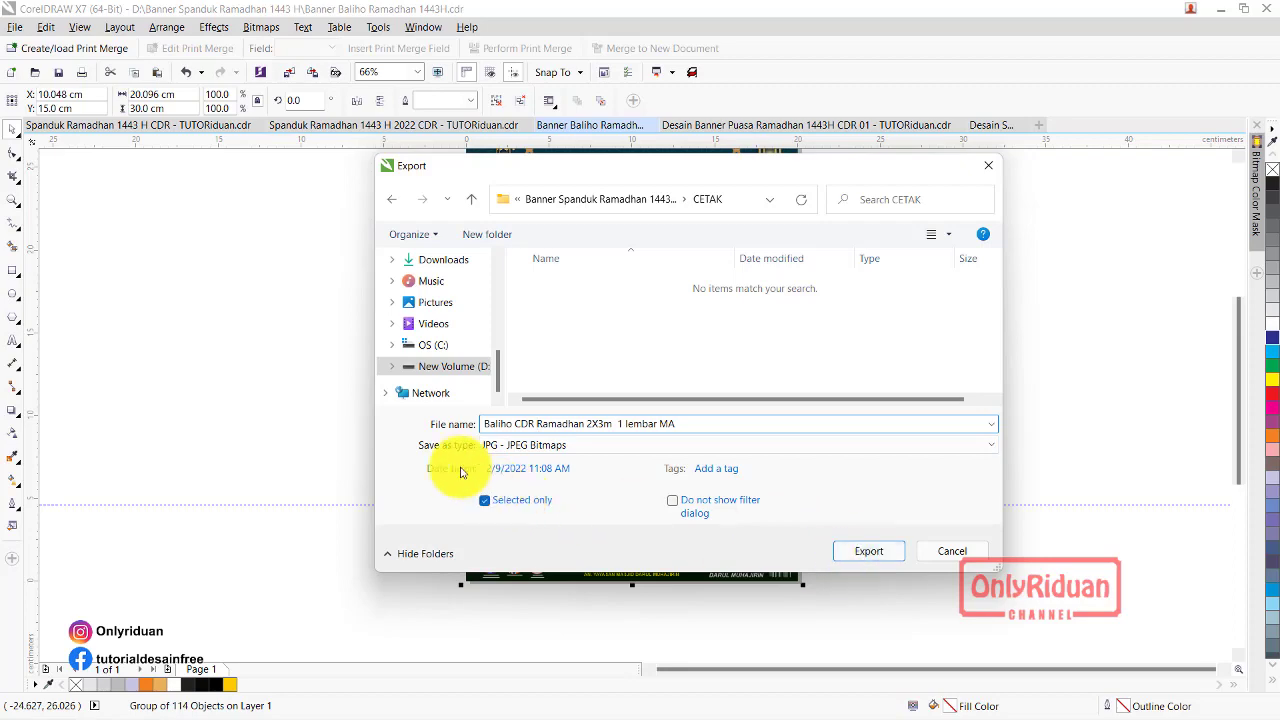
{"action": "left_click", "coordinate": [862, 551]}
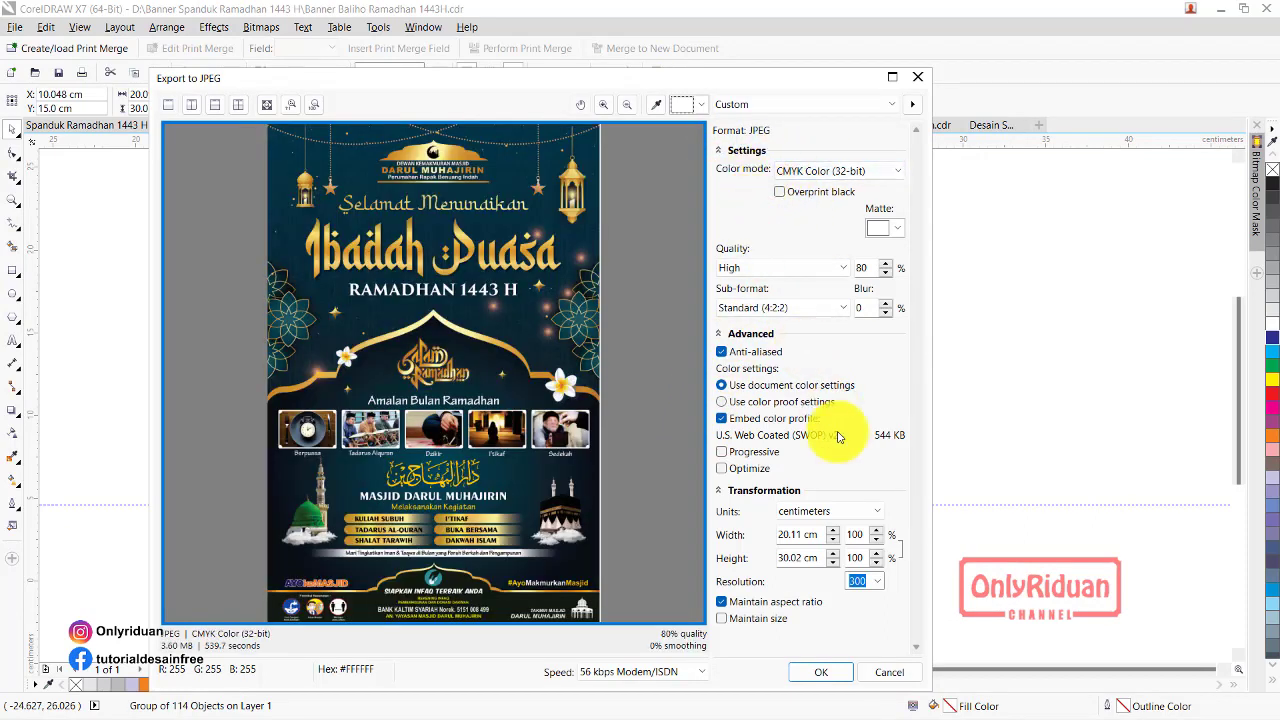
Set the JPEG export to 96 dpi and 200 × 300 cm with aspect ratio unlocked
{"action": "left_click", "coordinate": [880, 583]}
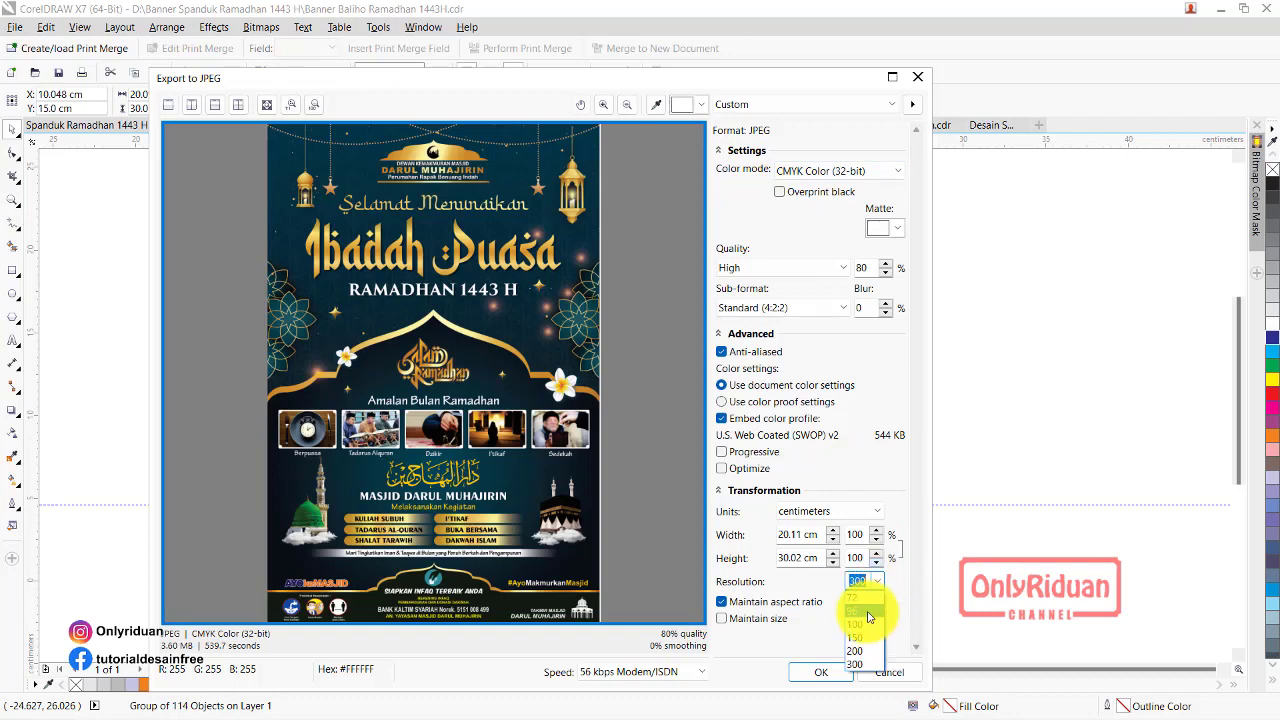
{"action": "left_click", "coordinate": [869, 617]}
{"action": "left_click_drag", "start_coordinate": [802, 535], "coordinate": [772, 513]}
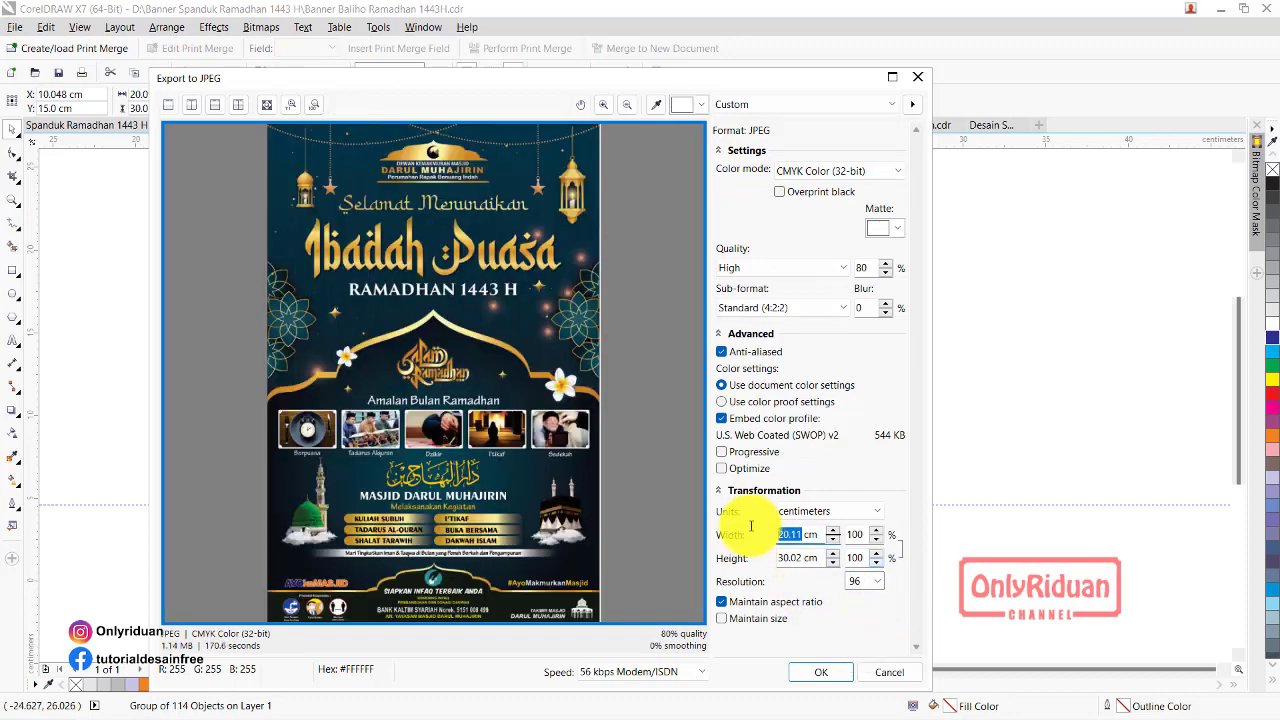
{"action": "type", "text": "200"}
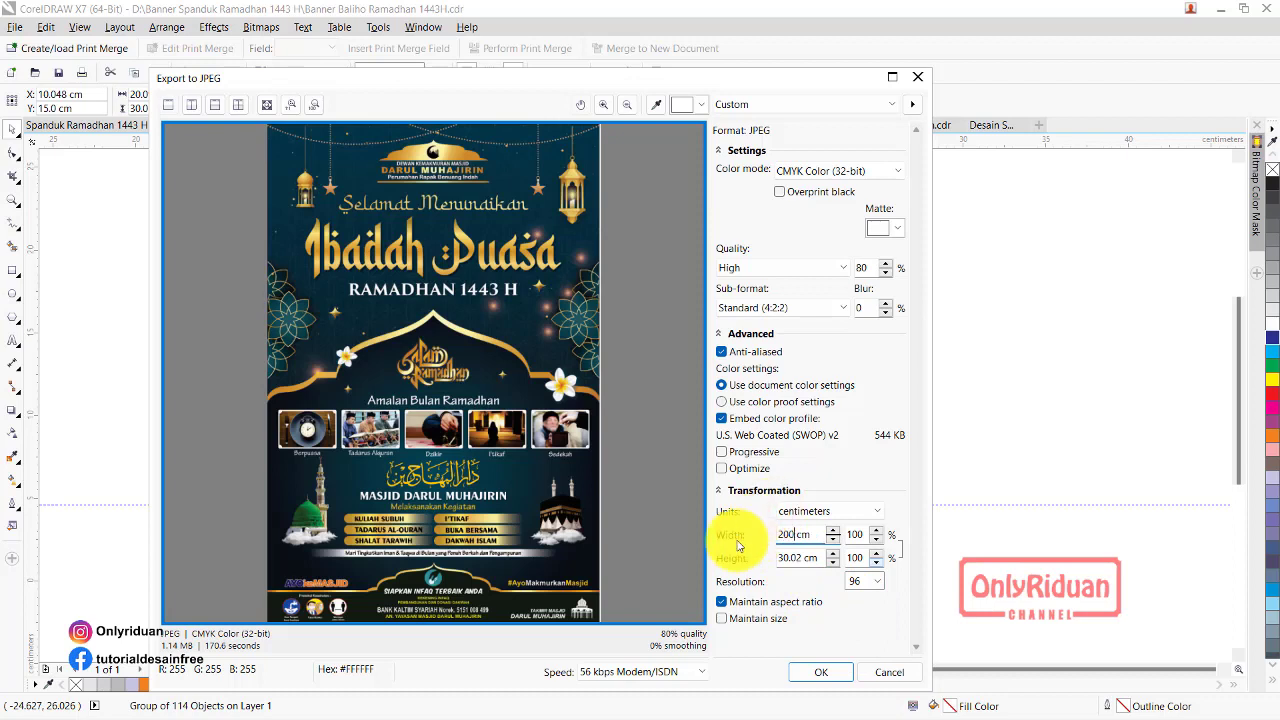
{"action": "left_click", "coordinate": [778, 557]}
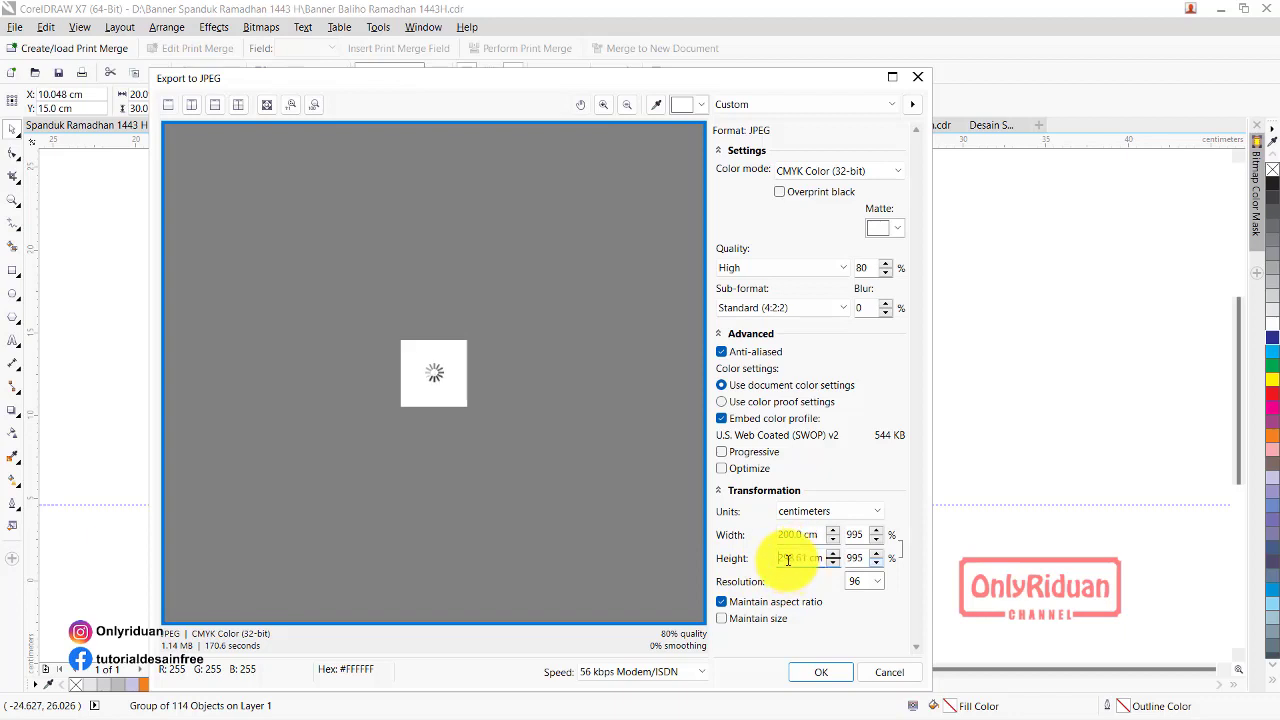
{"action": "left_click", "coordinate": [722, 603]}
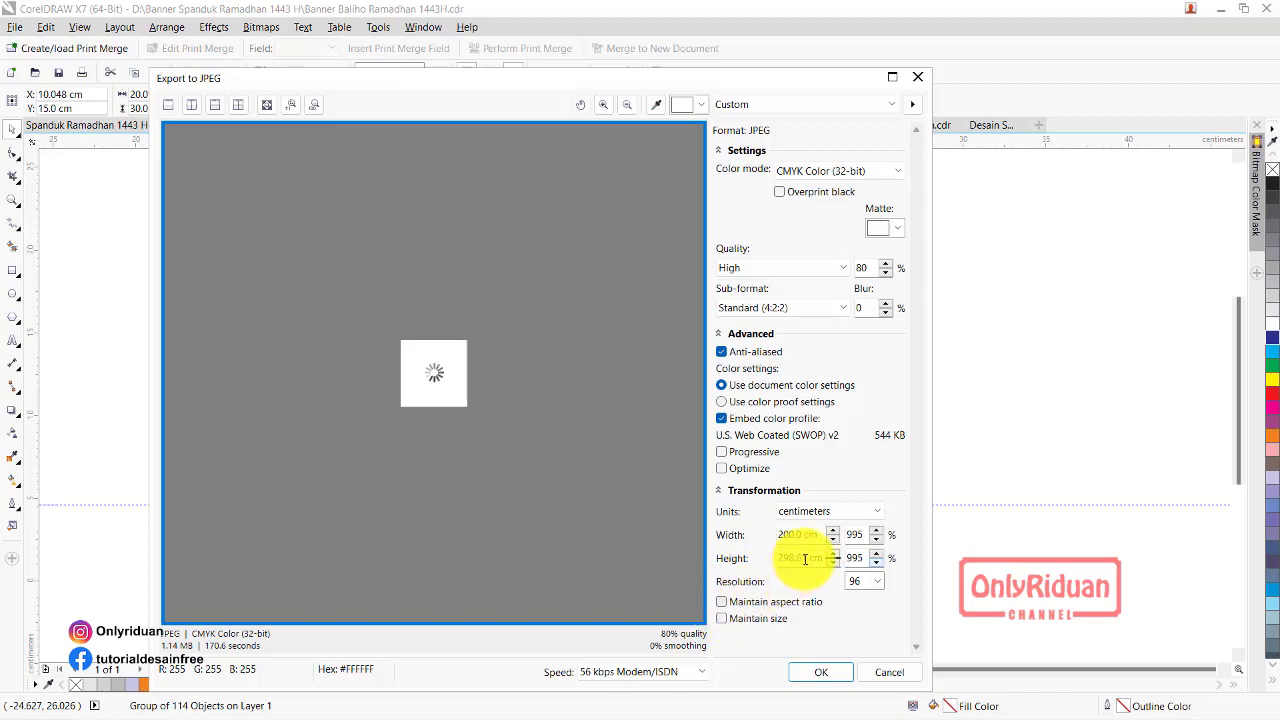
{"action": "left_click_drag", "start_coordinate": [806, 559], "coordinate": [775, 557]}
{"action": "type", "text": "300"}
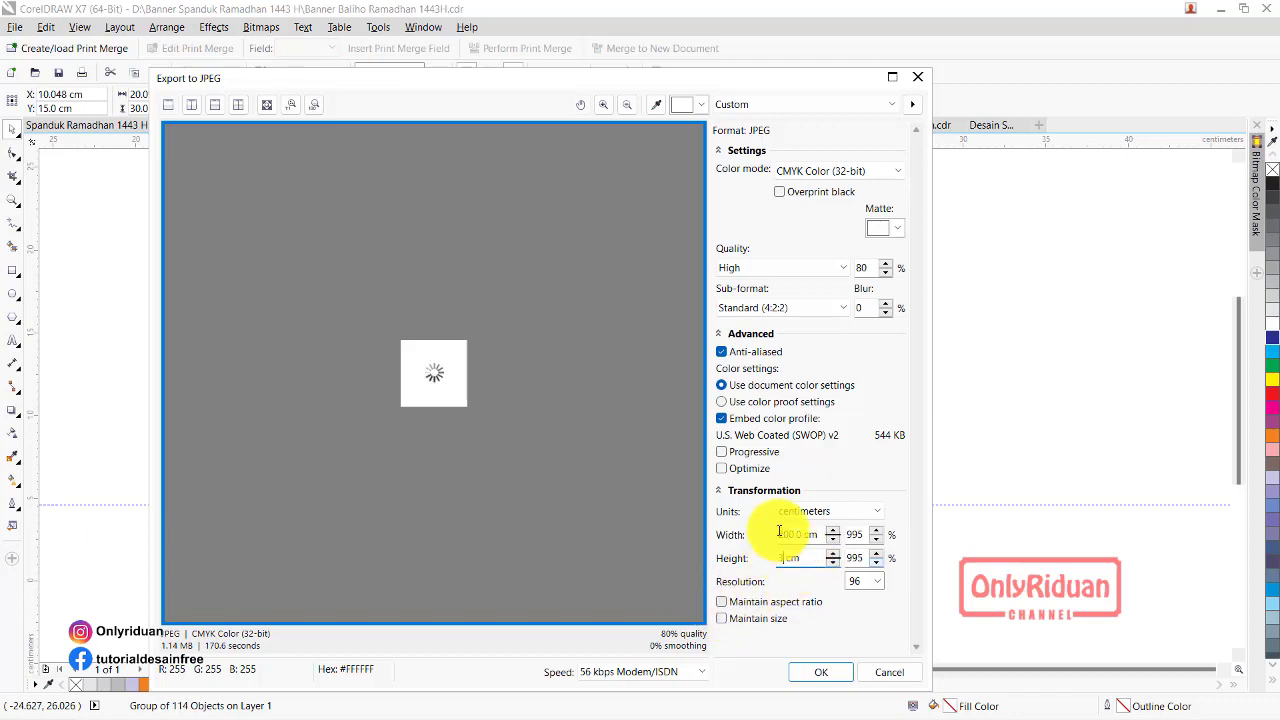
{"action": "left_click", "coordinate": [790, 537]}
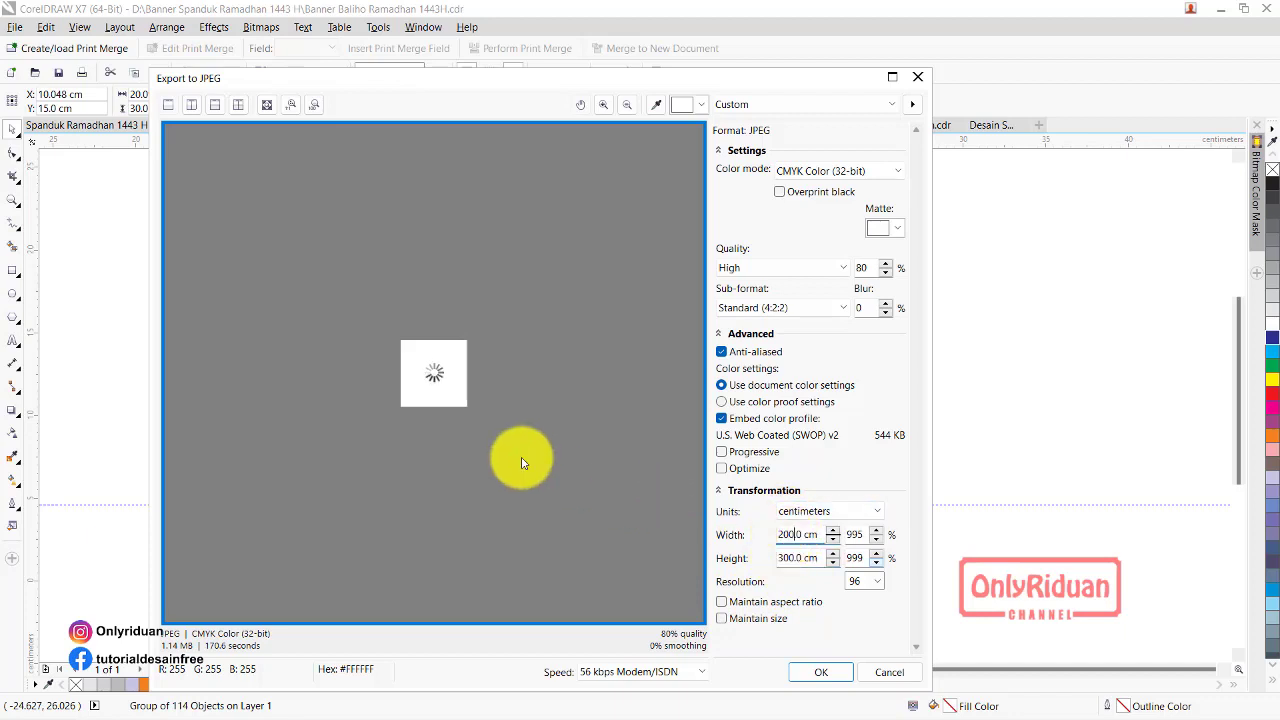
{"action": "left_click", "coordinate": [786, 556]}
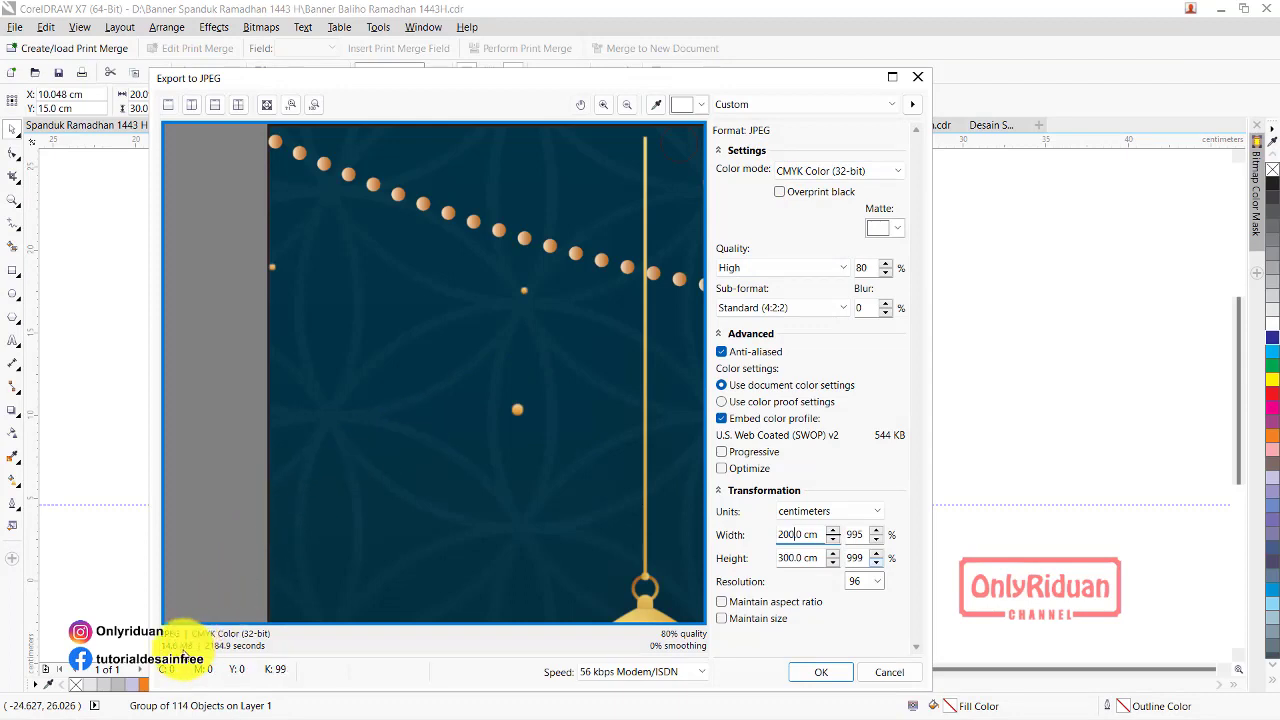
Pan through the export preview to check the banner, then confirm the JPEG export
{"action": "scroll", "coordinate": [447, 455], "scroll_direction": "down", "scroll_amount": 1}
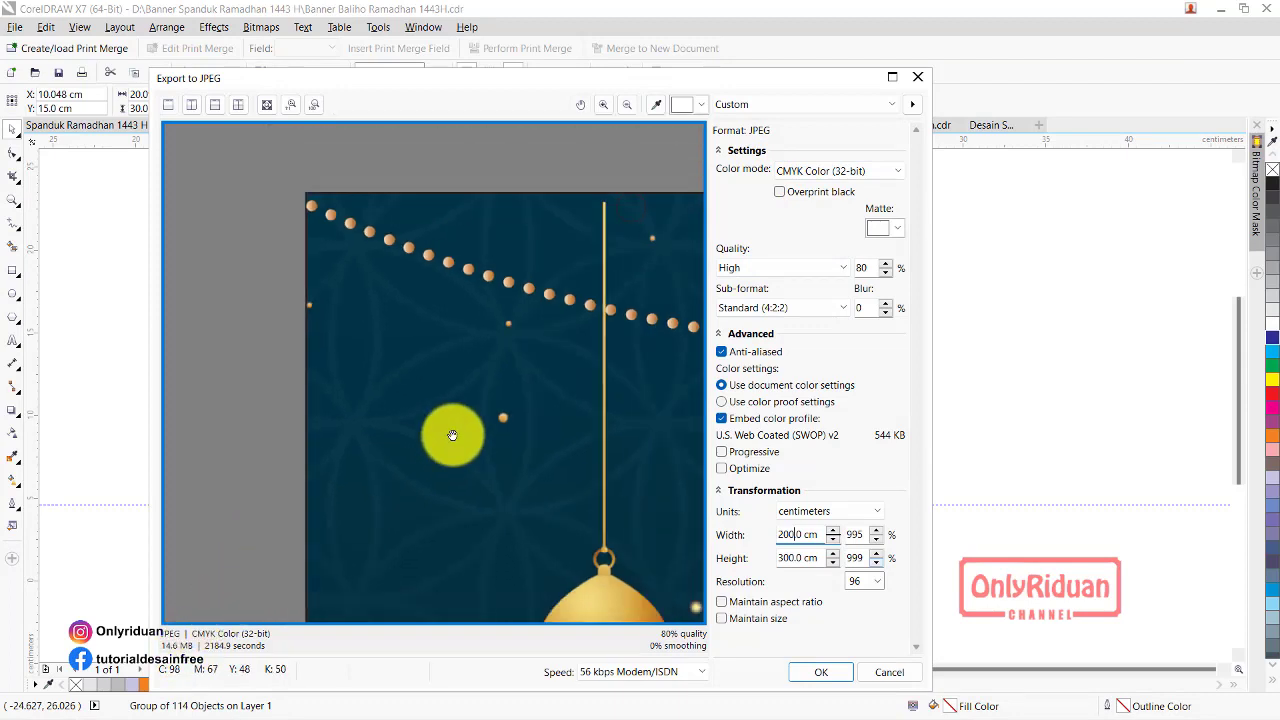
{"action": "scroll", "coordinate": [540, 440], "scroll_direction": "down", "scroll_amount": 1}
{"action": "scroll", "coordinate": [558, 437], "scroll_direction": "down", "scroll_amount": 1}
{"action": "left_click_drag", "start_coordinate": [558, 437], "coordinate": [366, 243]}
{"action": "scroll", "coordinate": [423, 357], "scroll_direction": "down", "scroll_amount": 1}
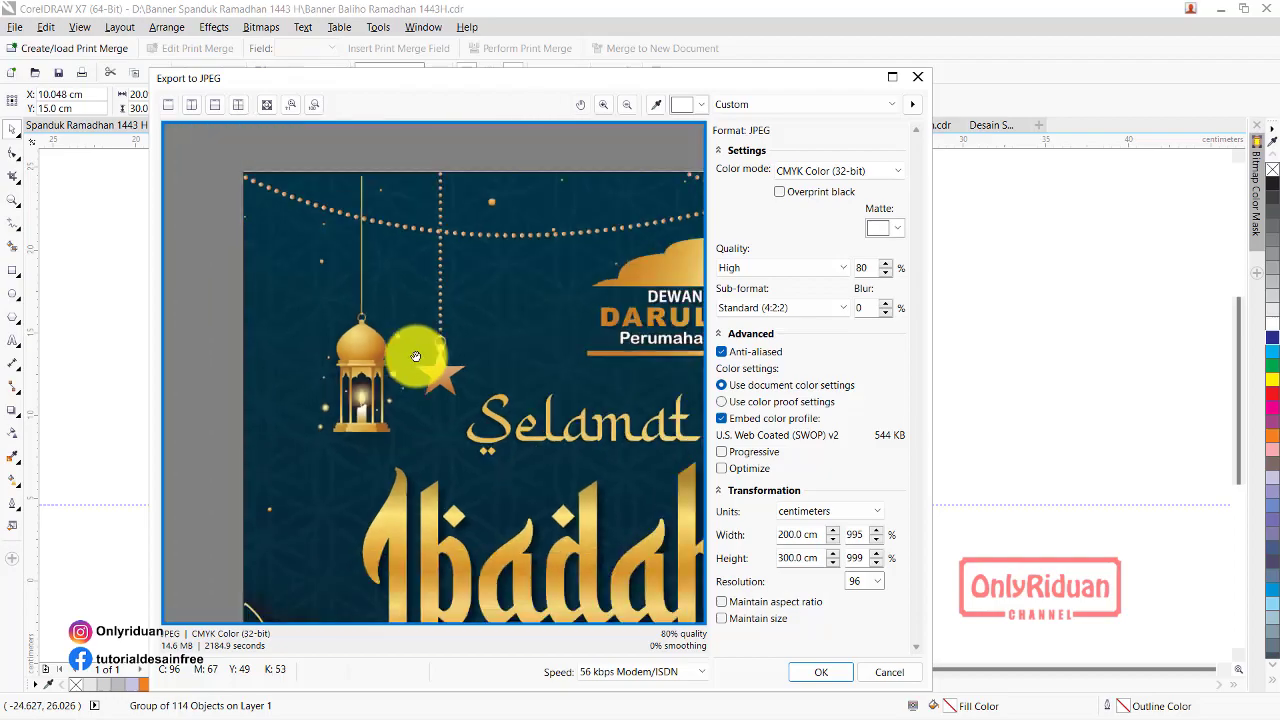
{"action": "scroll", "coordinate": [423, 357], "scroll_direction": "down", "scroll_amount": 1}
{"action": "scroll", "coordinate": [488, 397], "scroll_direction": "down", "scroll_amount": 1}
{"action": "left_click_drag", "start_coordinate": [488, 397], "coordinate": [320, 234]}
{"action": "left_click_drag", "start_coordinate": [408, 334], "coordinate": [430, 180]}
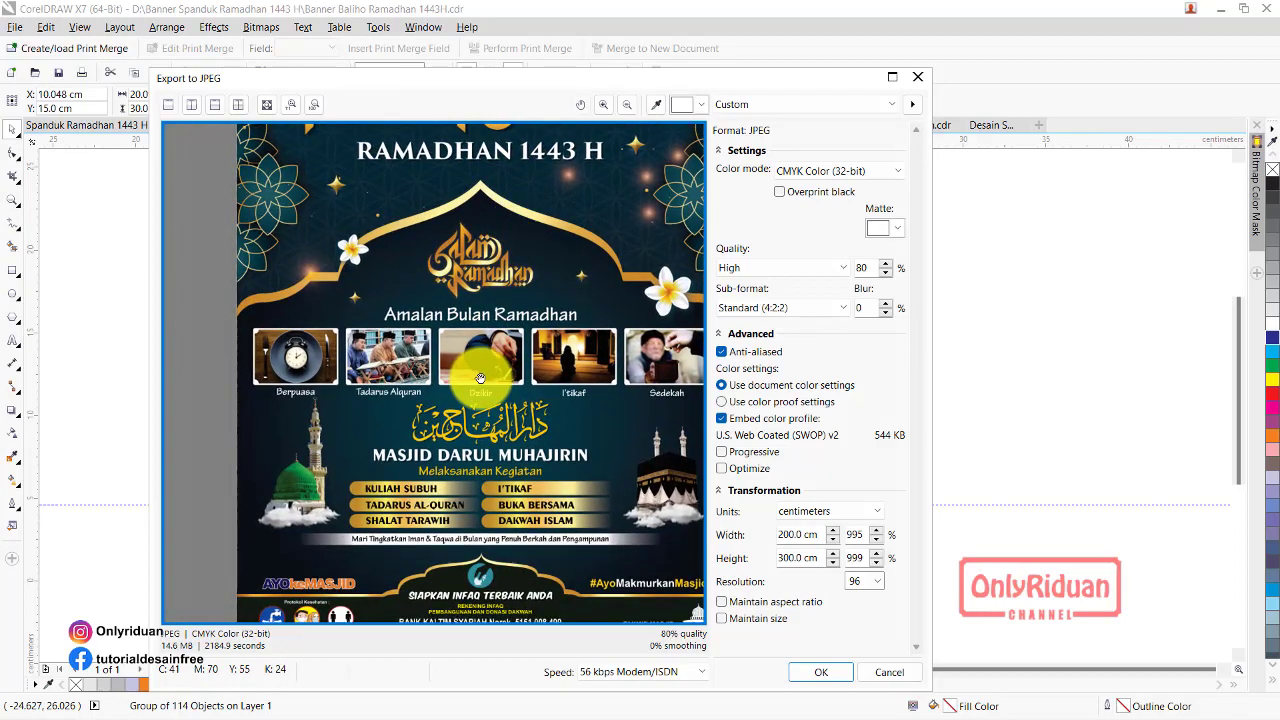
{"action": "mouse_move", "coordinate": [480, 366]}
{"action": "left_mouse_down"}
{"action": "mouse_move", "coordinate": [432, 258]}
{"action": "mouse_move", "coordinate": [430, 380]}
{"action": "left_mouse_up"}
{"action": "mouse_move", "coordinate": [525, 208]}
{"action": "left_mouse_down"}
{"action": "mouse_move", "coordinate": [527, 331]}
{"action": "mouse_move", "coordinate": [461, 437]}
{"action": "left_mouse_up"}
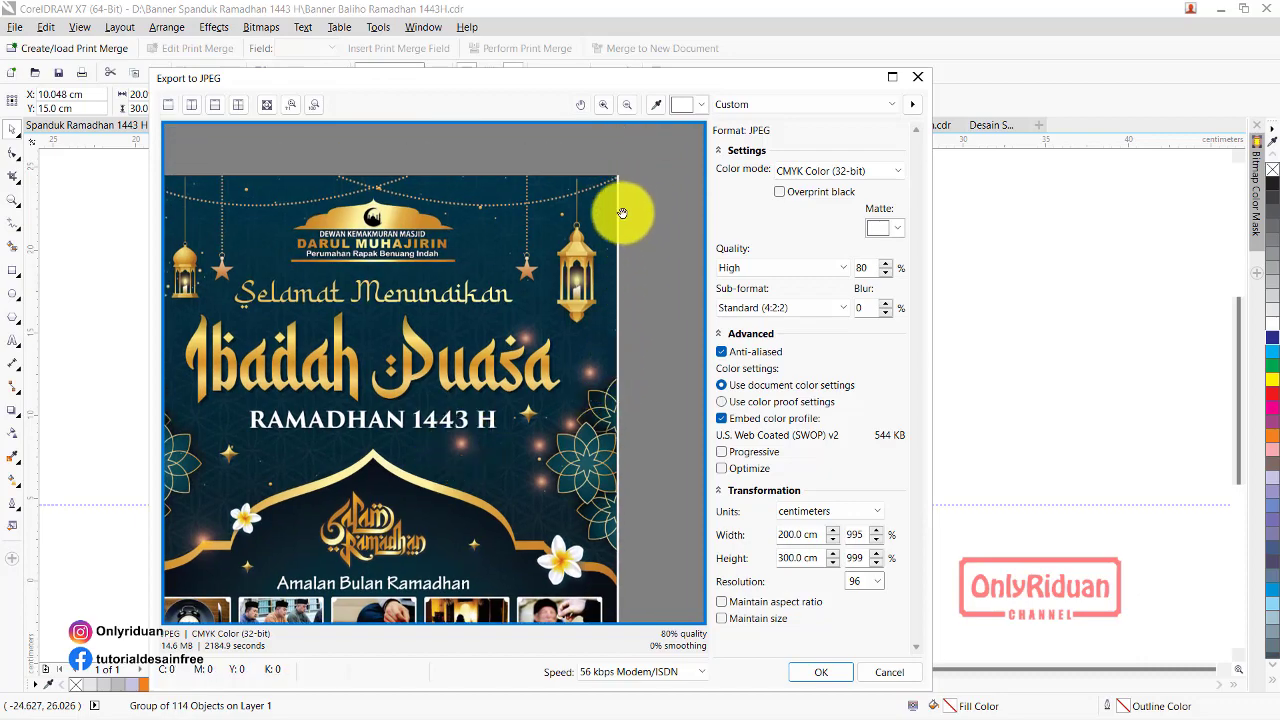
{"action": "mouse_move", "coordinate": [528, 308]}
{"action": "left_mouse_down"}
{"action": "mouse_move", "coordinate": [445, 229]}
{"action": "mouse_move", "coordinate": [465, 376]}
{"action": "mouse_move", "coordinate": [321, 449]}
{"action": "left_mouse_up"}
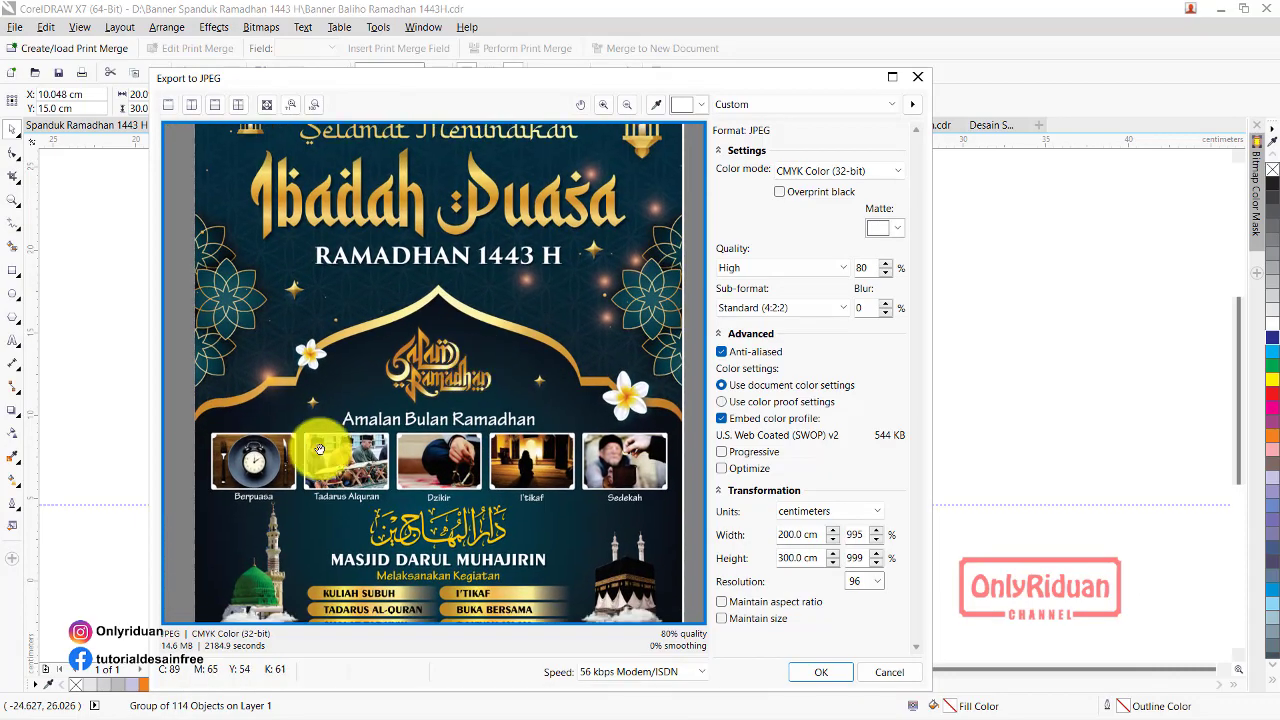
{"action": "left_click", "coordinate": [820, 671]}
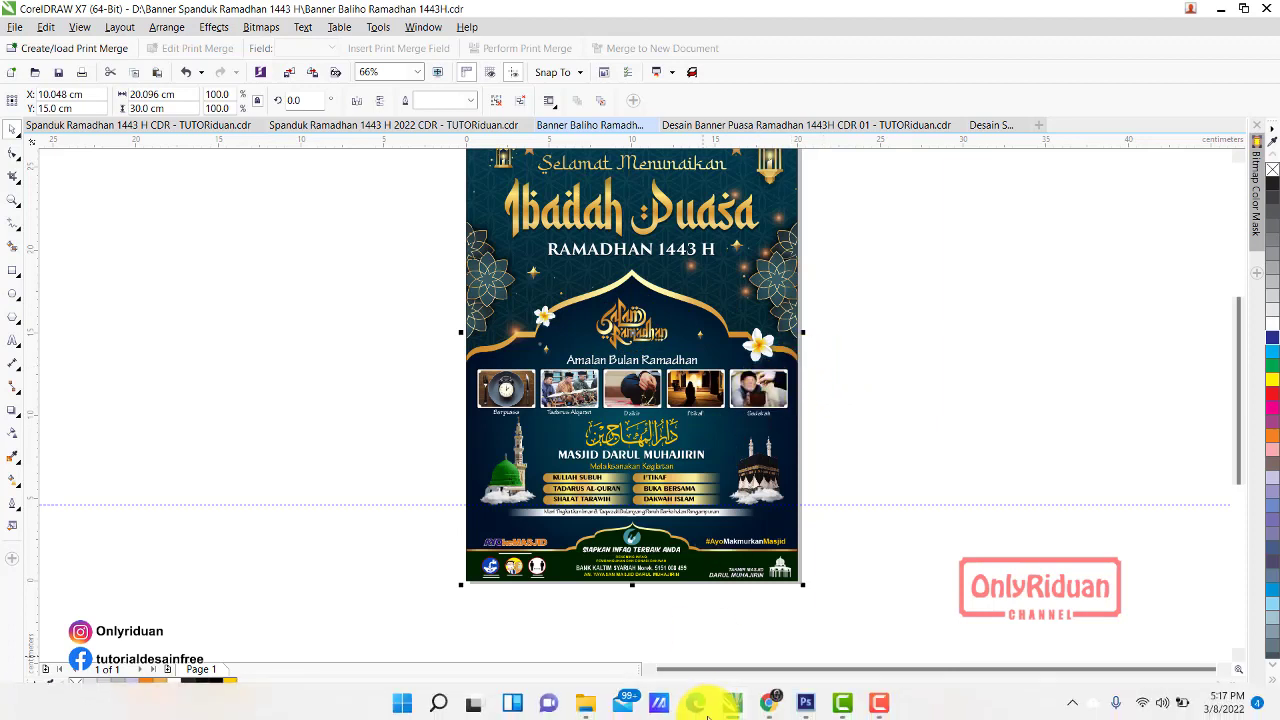
In Photoshop, set the spanduk's image size to 400 cm wide at 96 pixels per inch
{"action": "left_click", "coordinate": [796, 711]}
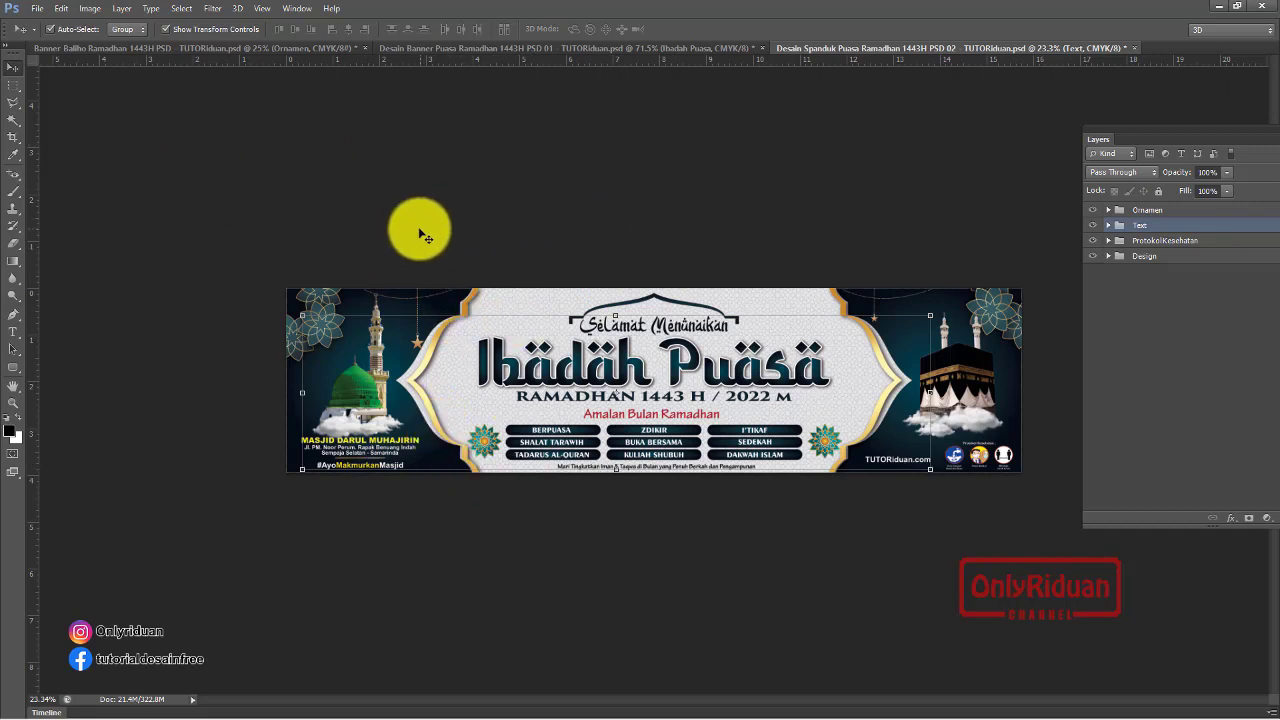
{"action": "left_click", "coordinate": [89, 9]}
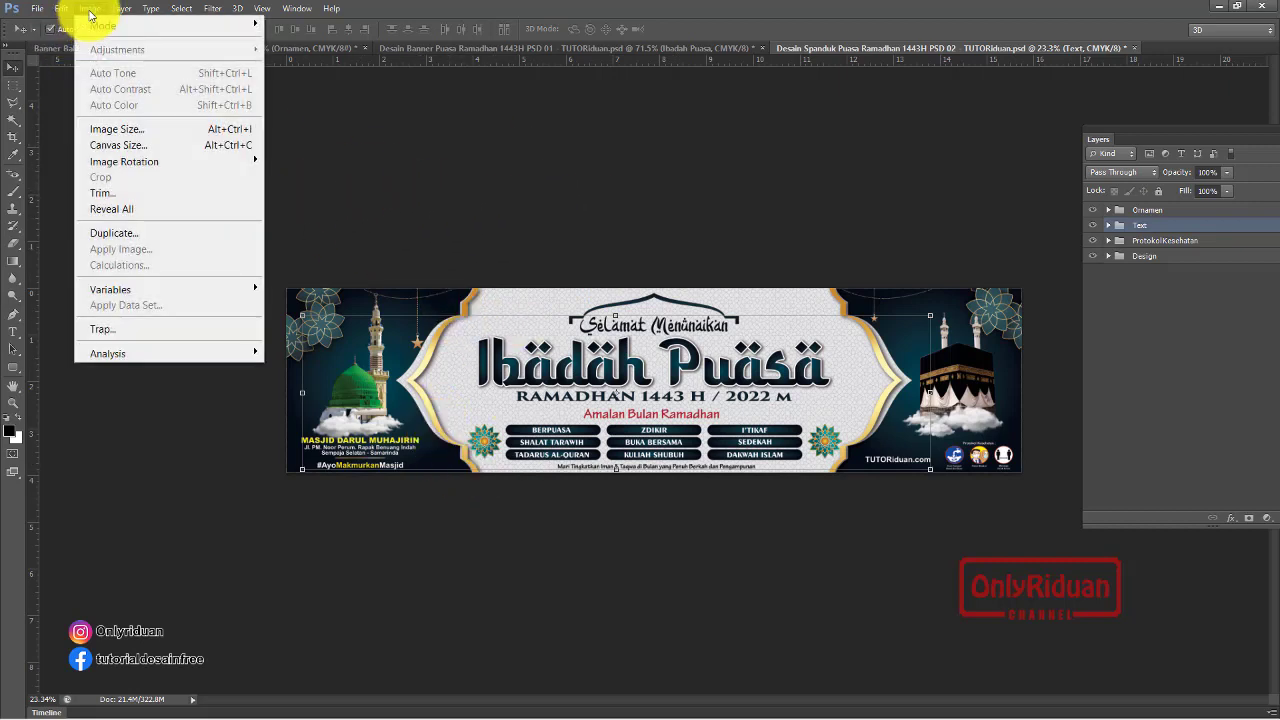
{"action": "left_click", "coordinate": [123, 130]}
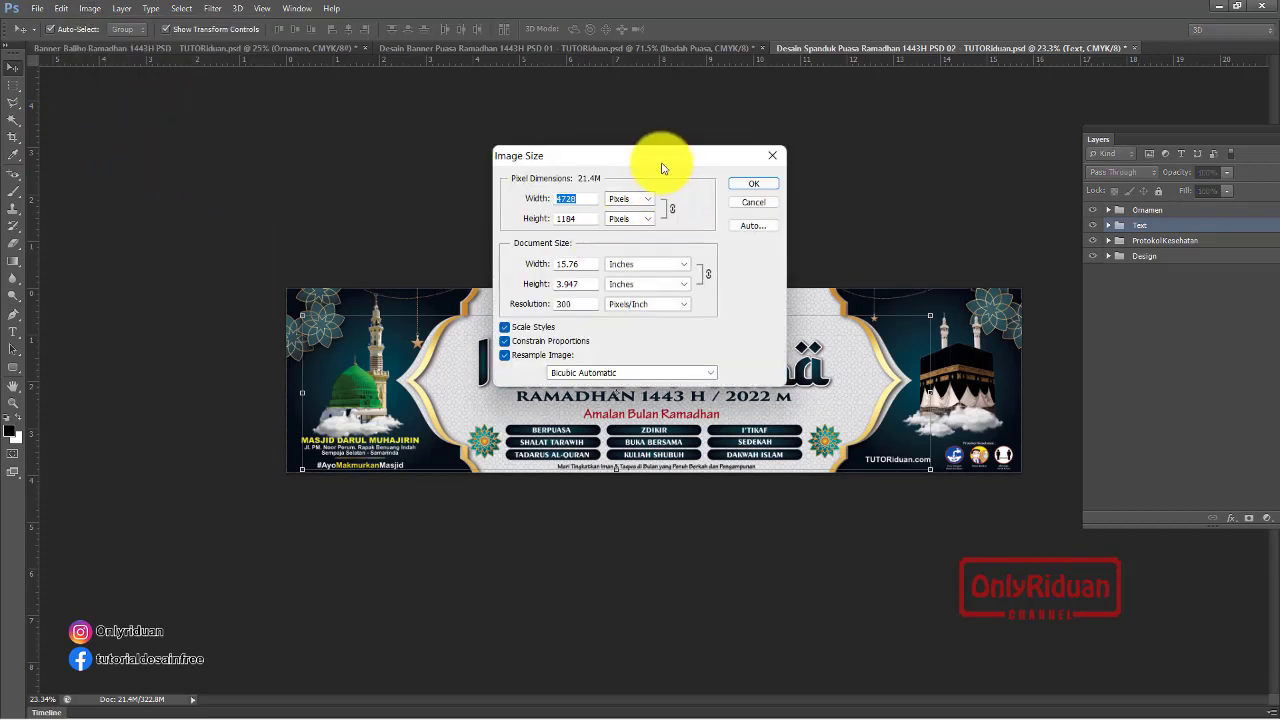
{"action": "left_click", "coordinate": [632, 266]}
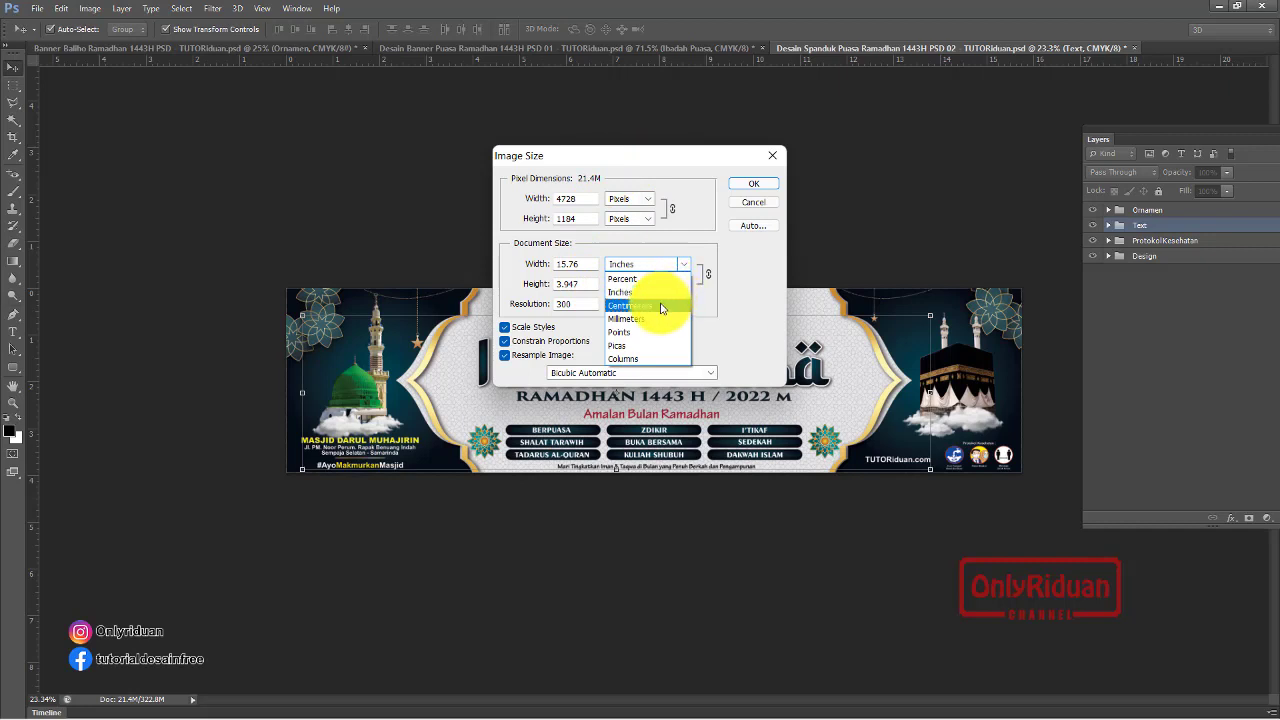
{"action": "left_click", "coordinate": [660, 306]}
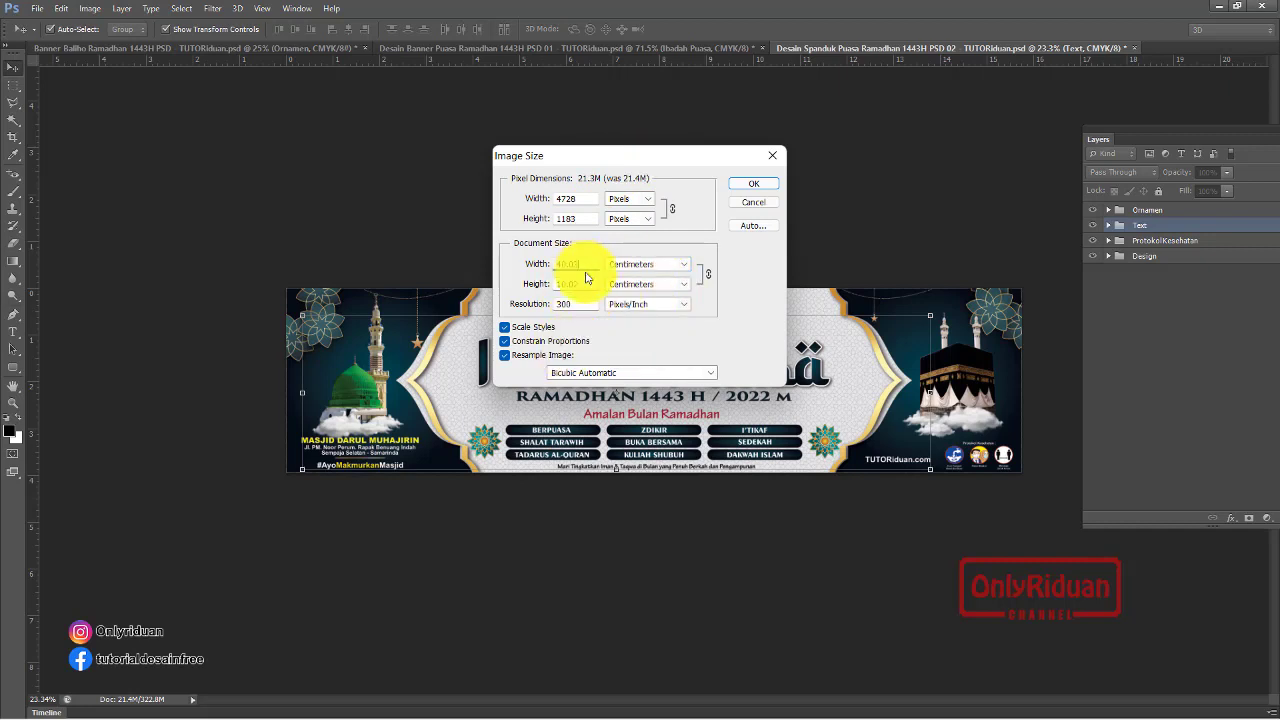
{"action": "double_click", "coordinate": [575, 304]}
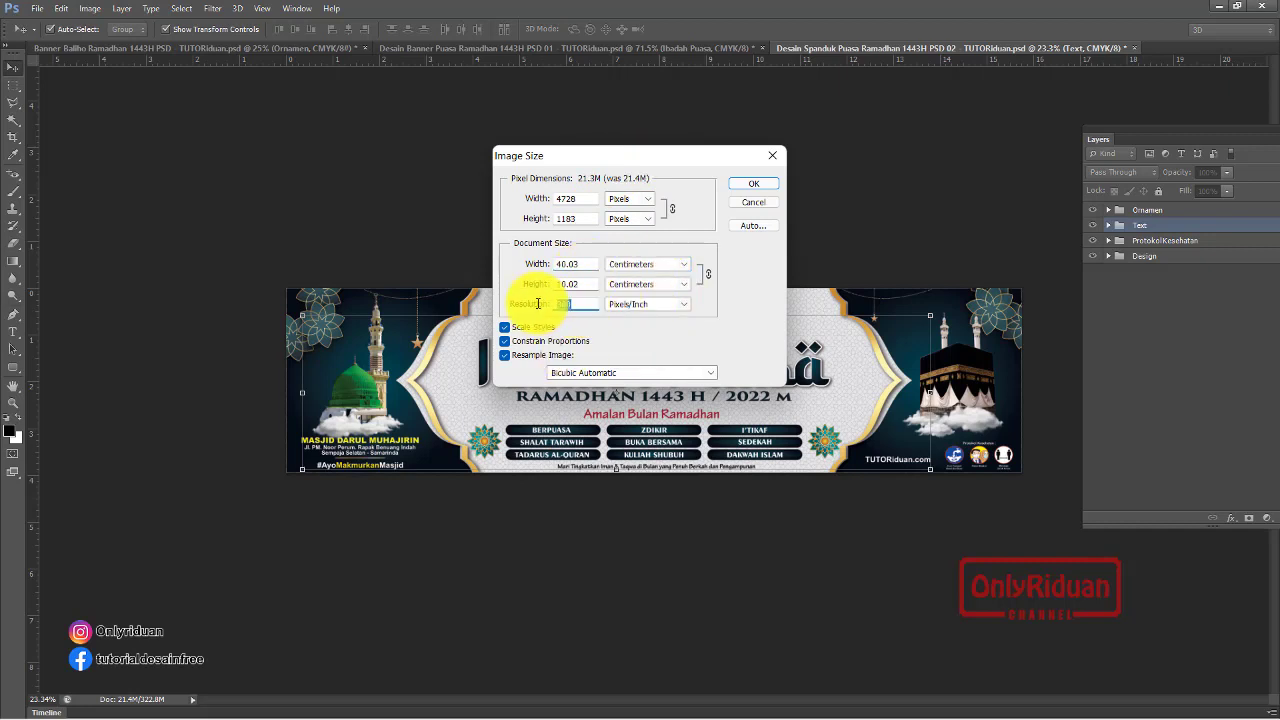
{"action": "type", "text": "9"}
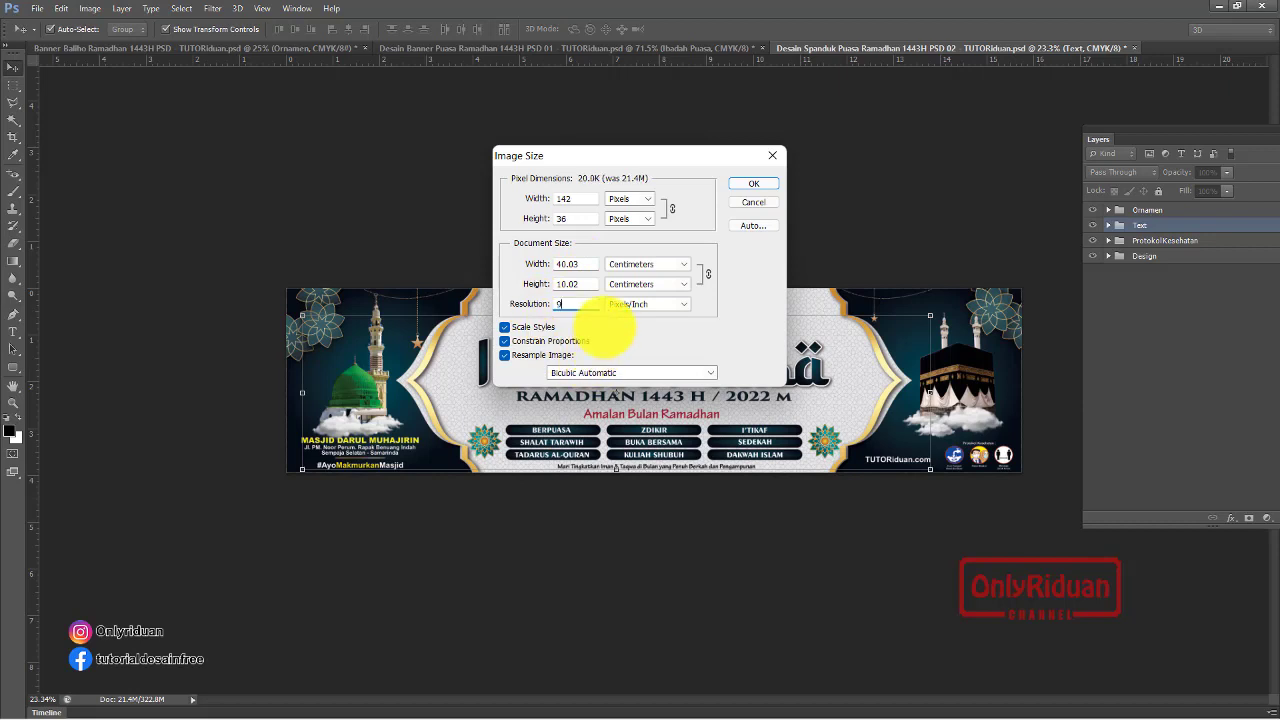
{"action": "type", "text": "6"}
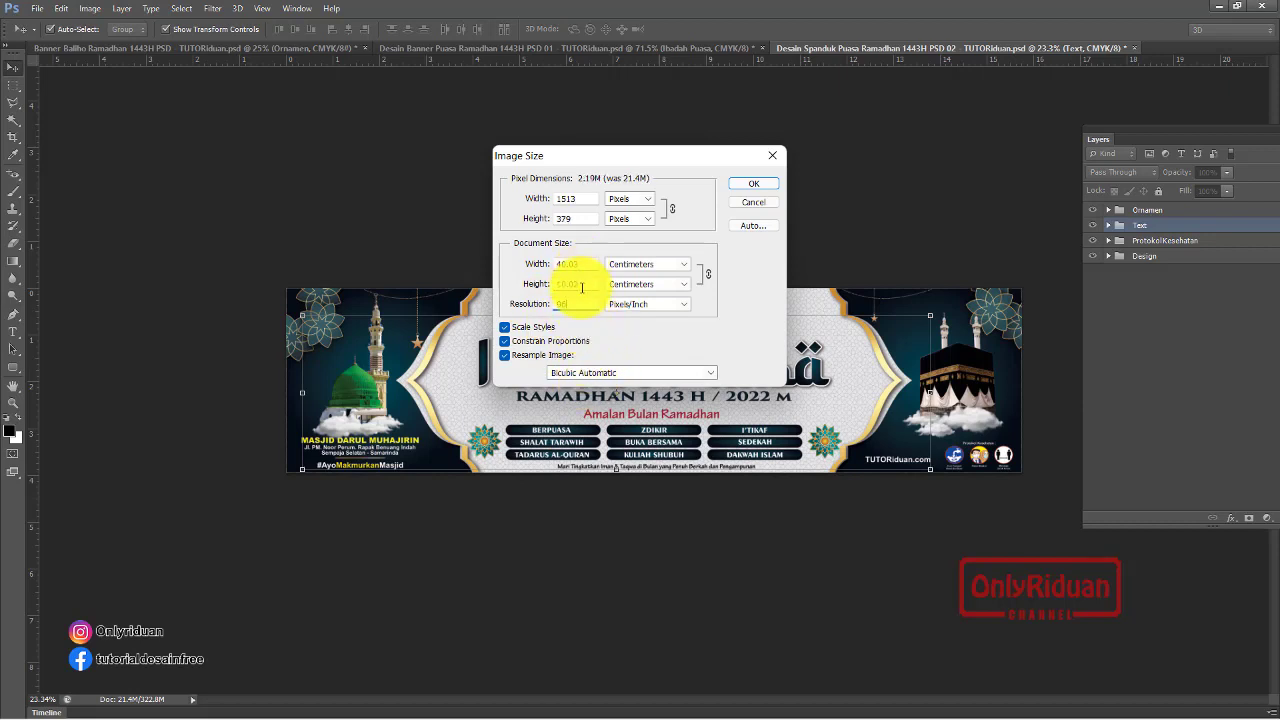
{"action": "double_click", "coordinate": [570, 264]}
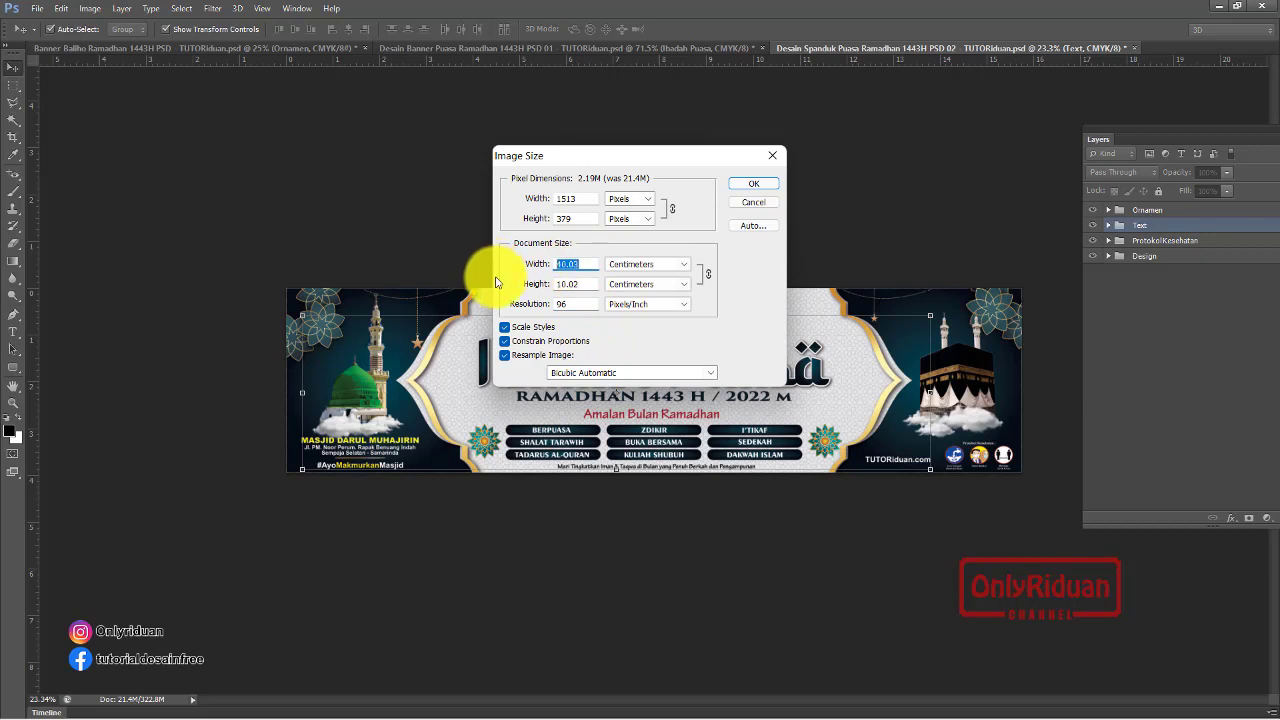
{"action": "type", "text": "4"}
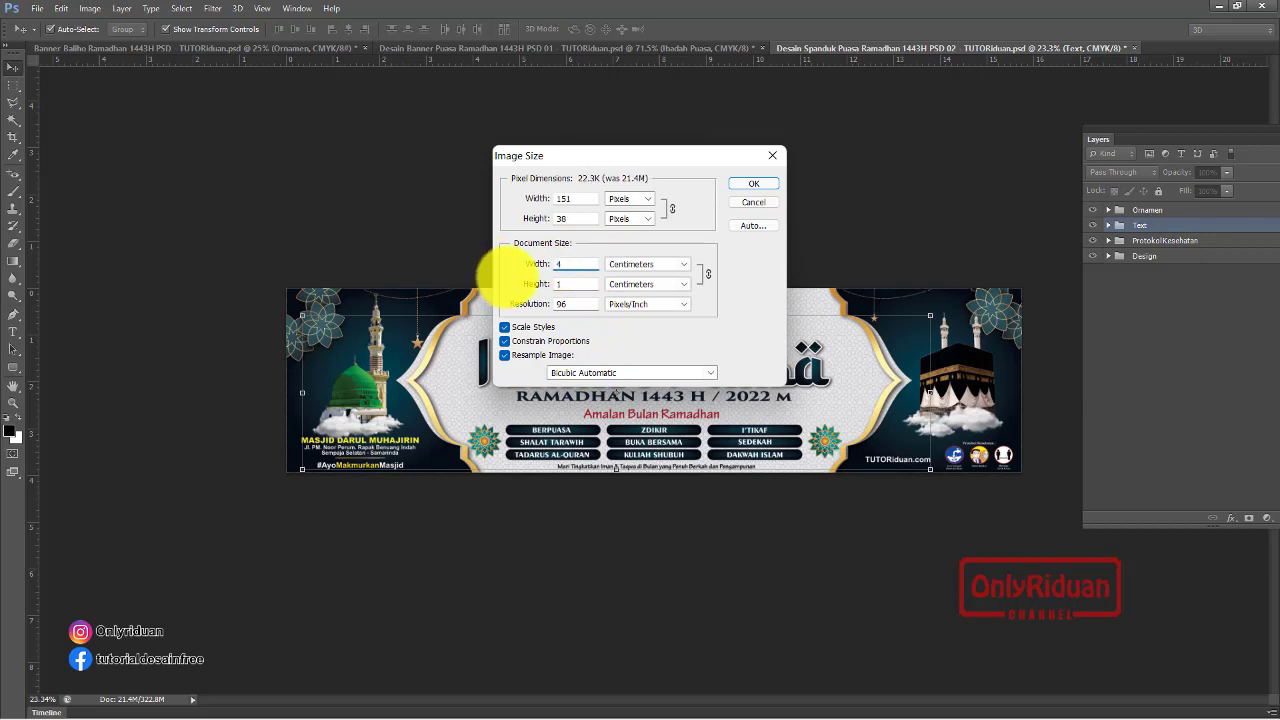
{"action": "type", "text": "00"}
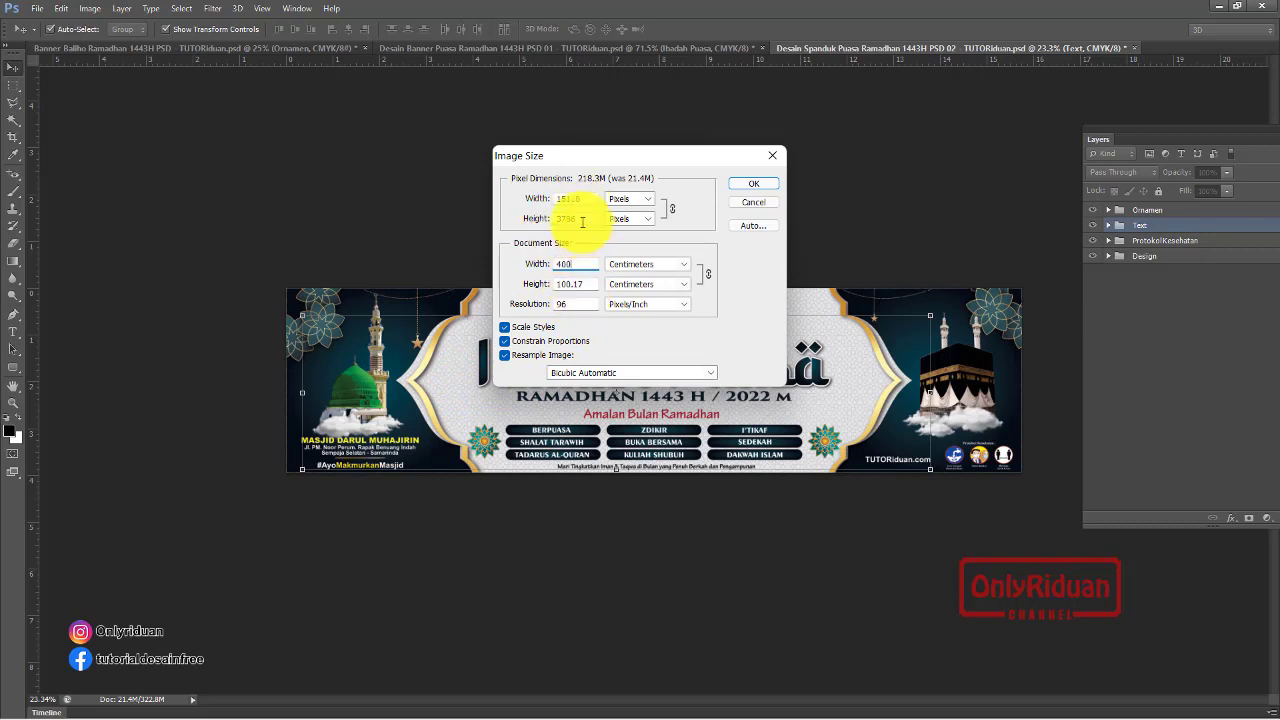
{"action": "left_click", "coordinate": [754, 187]}
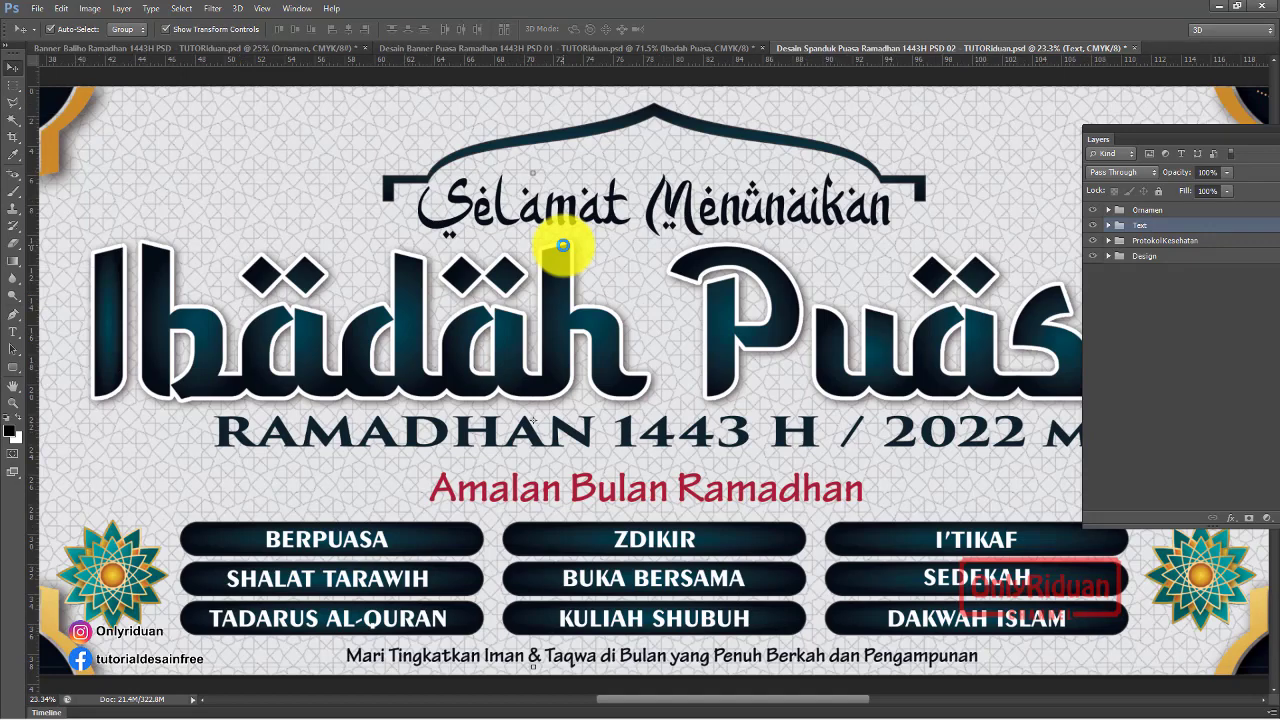
{"action": "scroll", "coordinate": [563, 245], "scroll_direction": "down", "scroll_amount": 2}
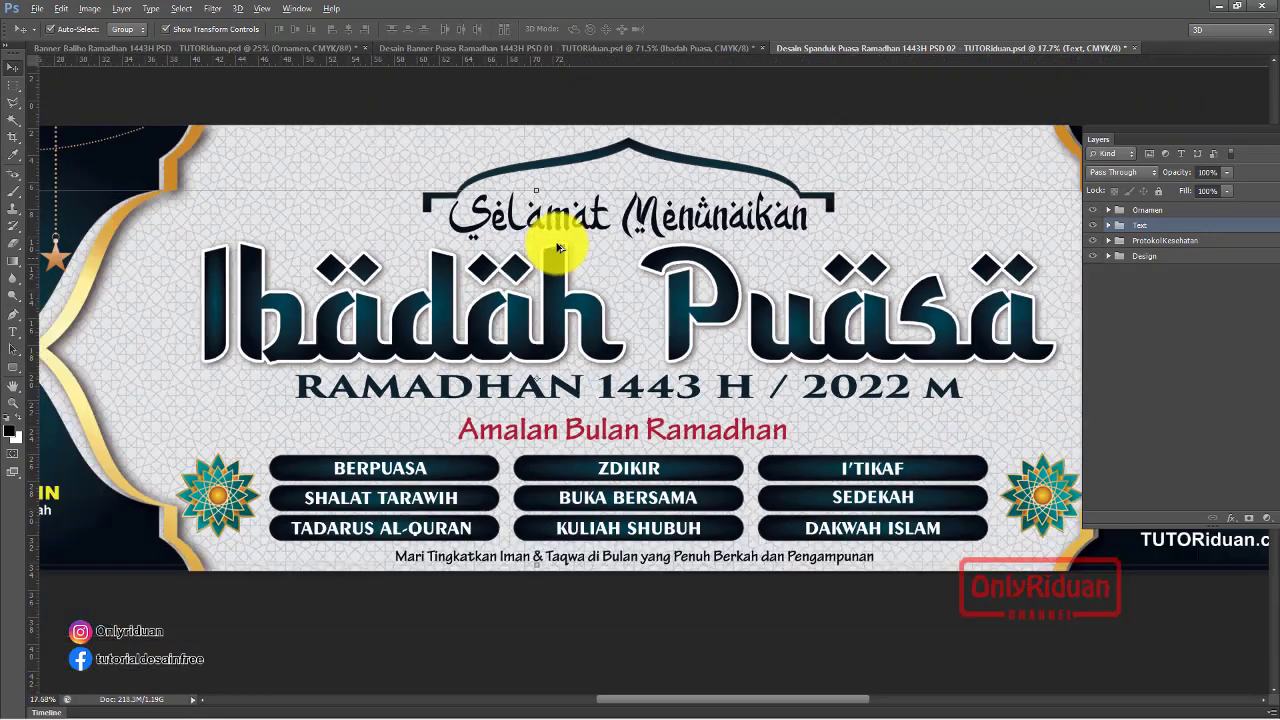
{"action": "scroll", "coordinate": [561, 247], "scroll_direction": "down", "scroll_amount": 2}
{"action": "scroll", "coordinate": [561, 247], "scroll_direction": "down", "scroll_amount": 2}
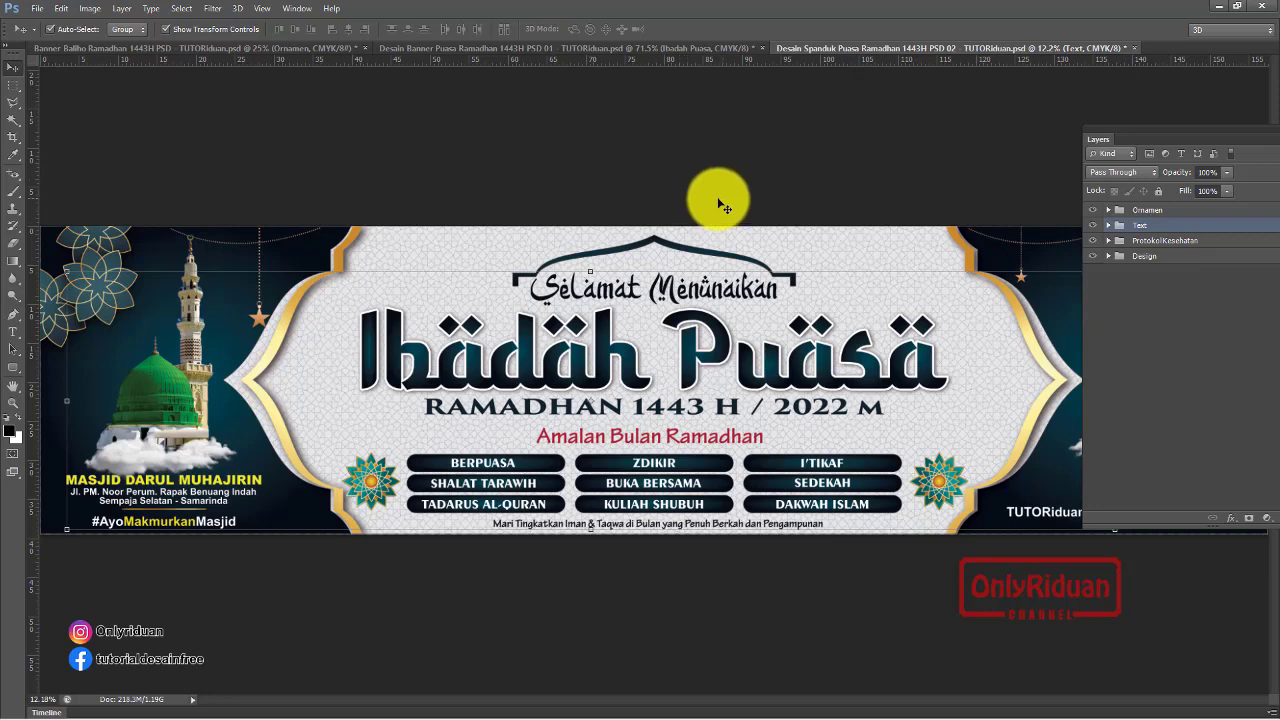
{"action": "scroll", "coordinate": [382, 176], "scroll_direction": "down", "scroll_amount": 2}
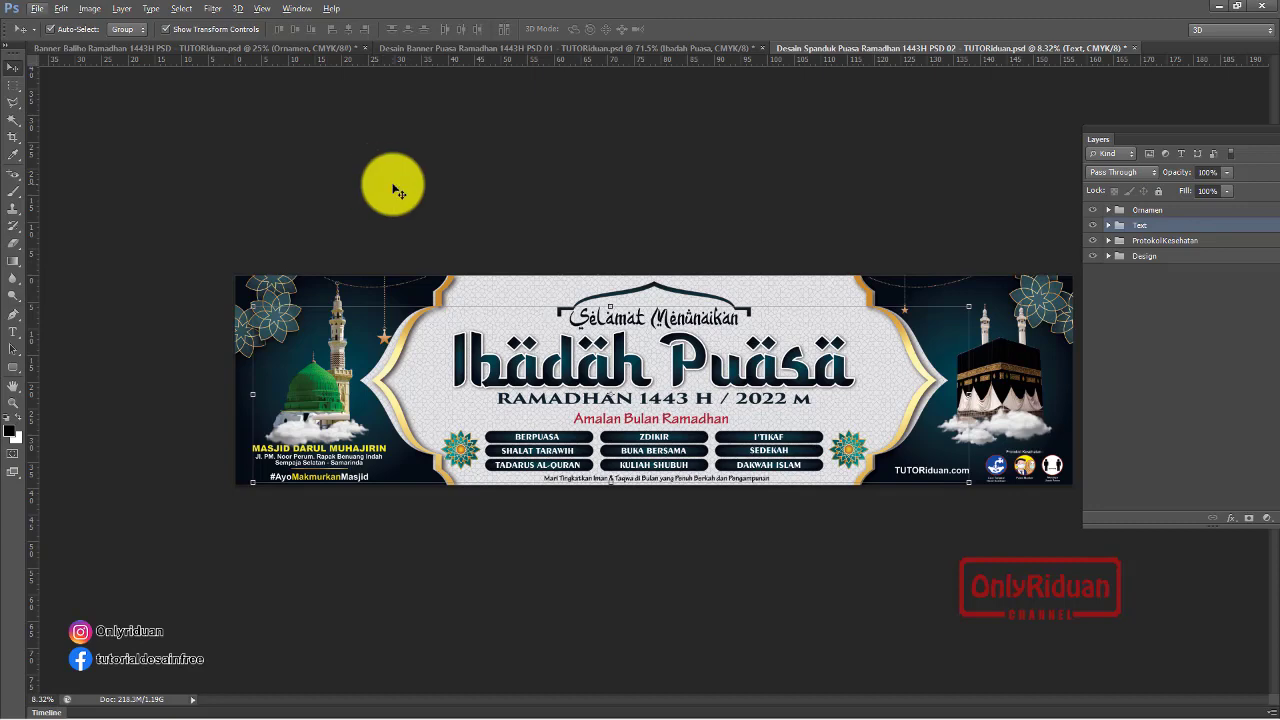
Save As into the CETAK folder, renaming the file 'Spanduk PSD Ramadhan 1x4M 1 Lembar MA'
{"action": "left_click", "coordinate": [38, 9]}
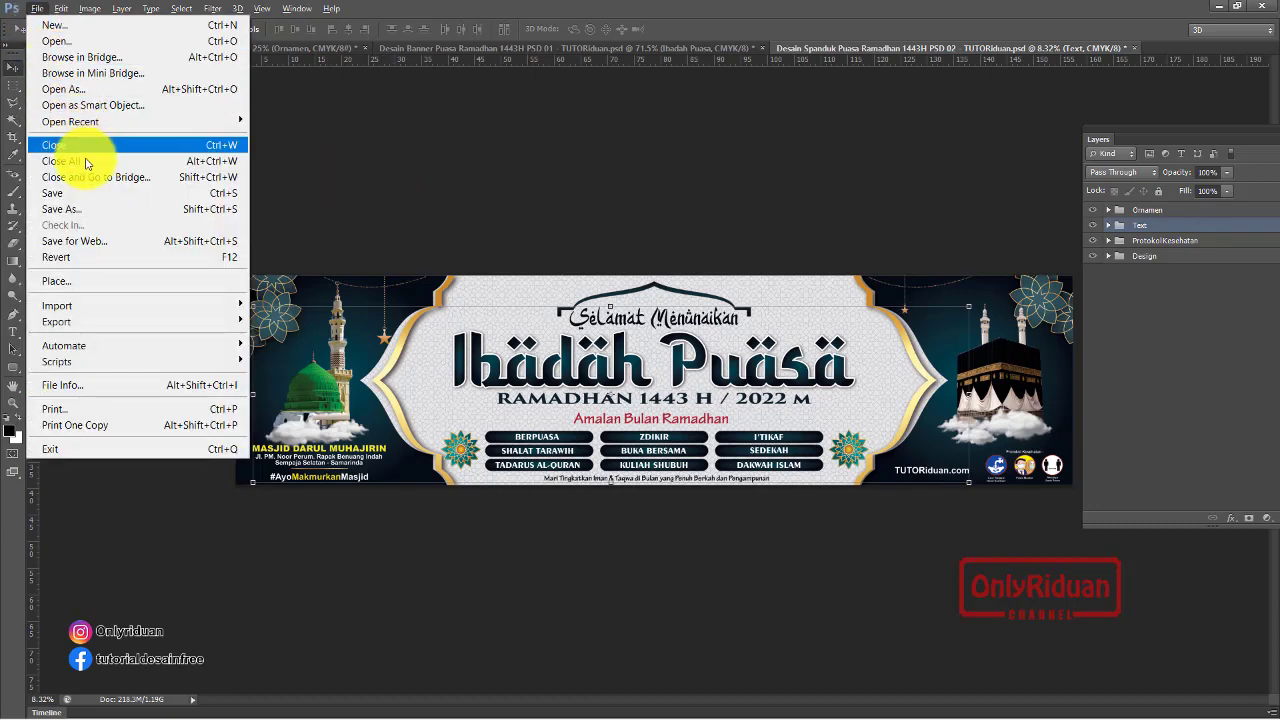
{"action": "left_click", "coordinate": [86, 209]}
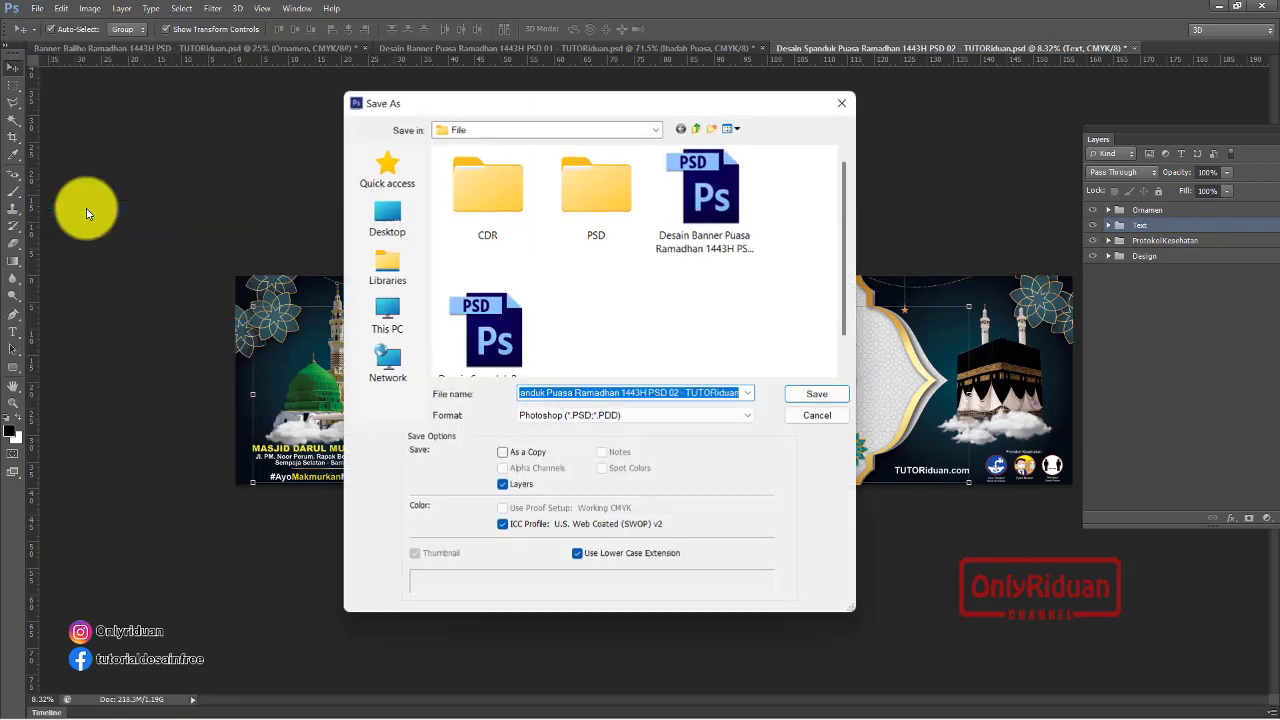
{"action": "left_click", "coordinate": [697, 129]}
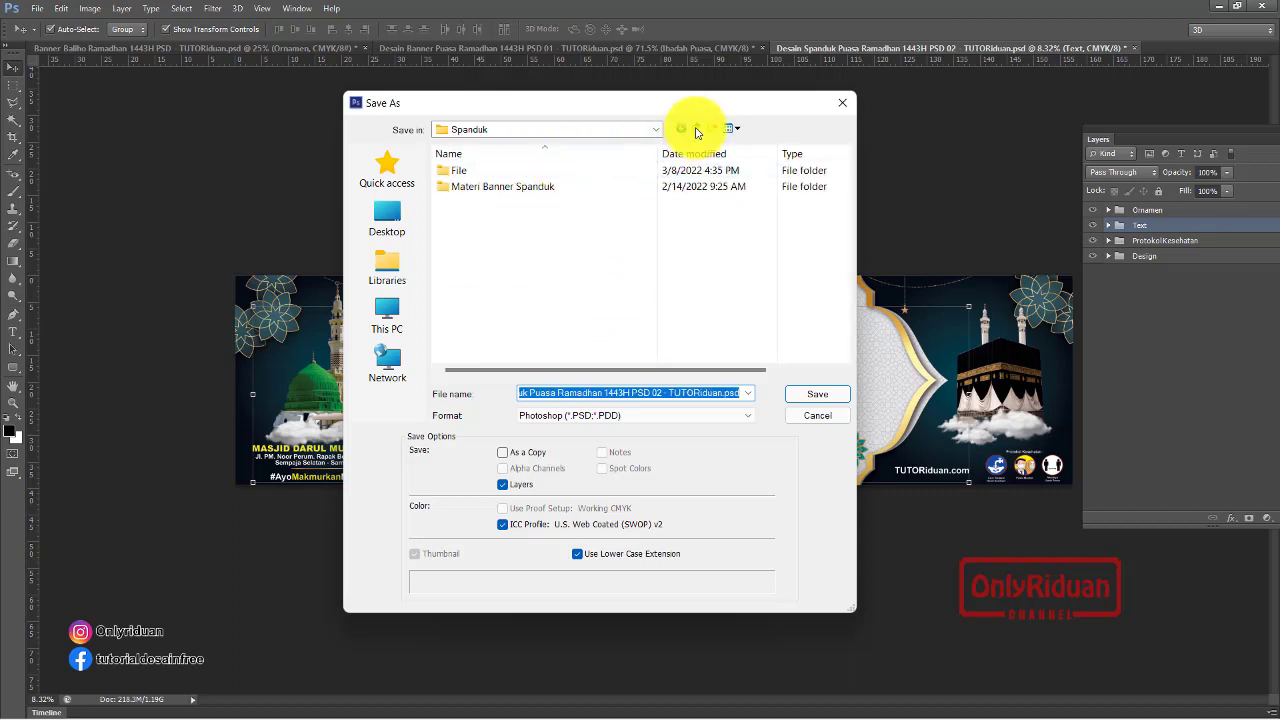
{"action": "left_click", "coordinate": [696, 129]}
{"action": "double_click", "coordinate": [470, 186]}
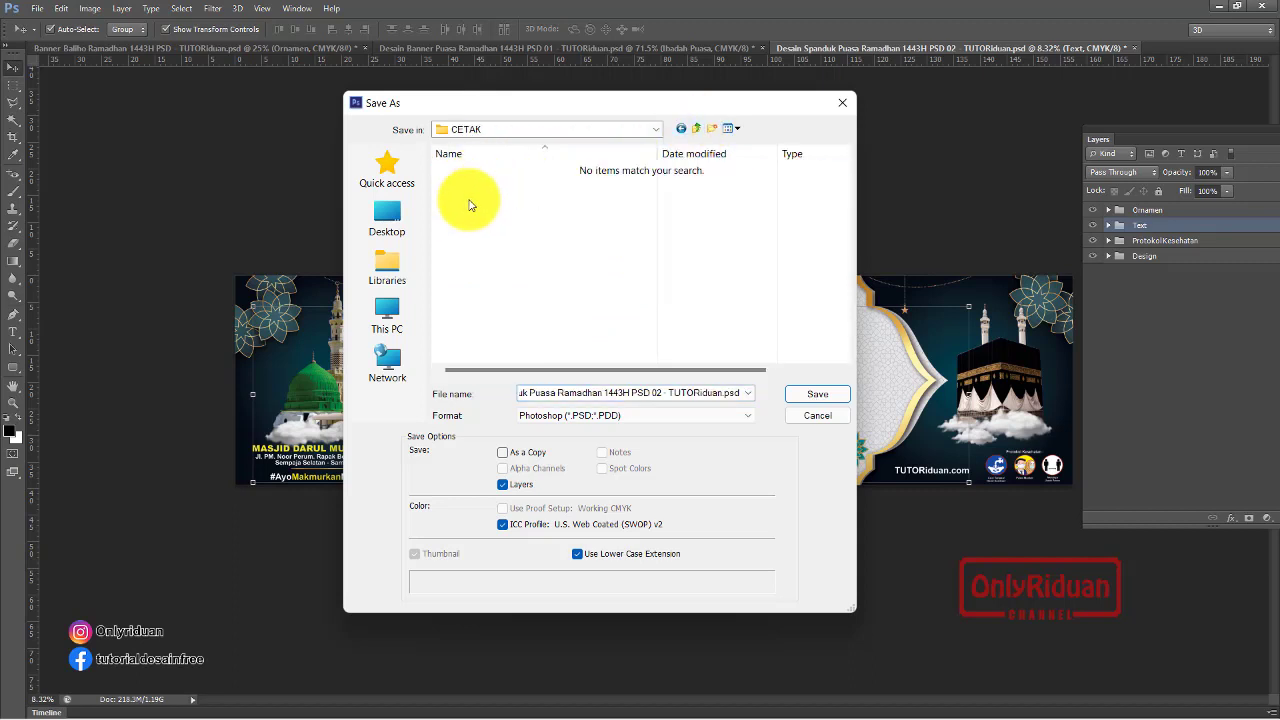
{"action": "left_click", "coordinate": [568, 394]}
{"action": "left_click", "coordinate": [590, 396]}
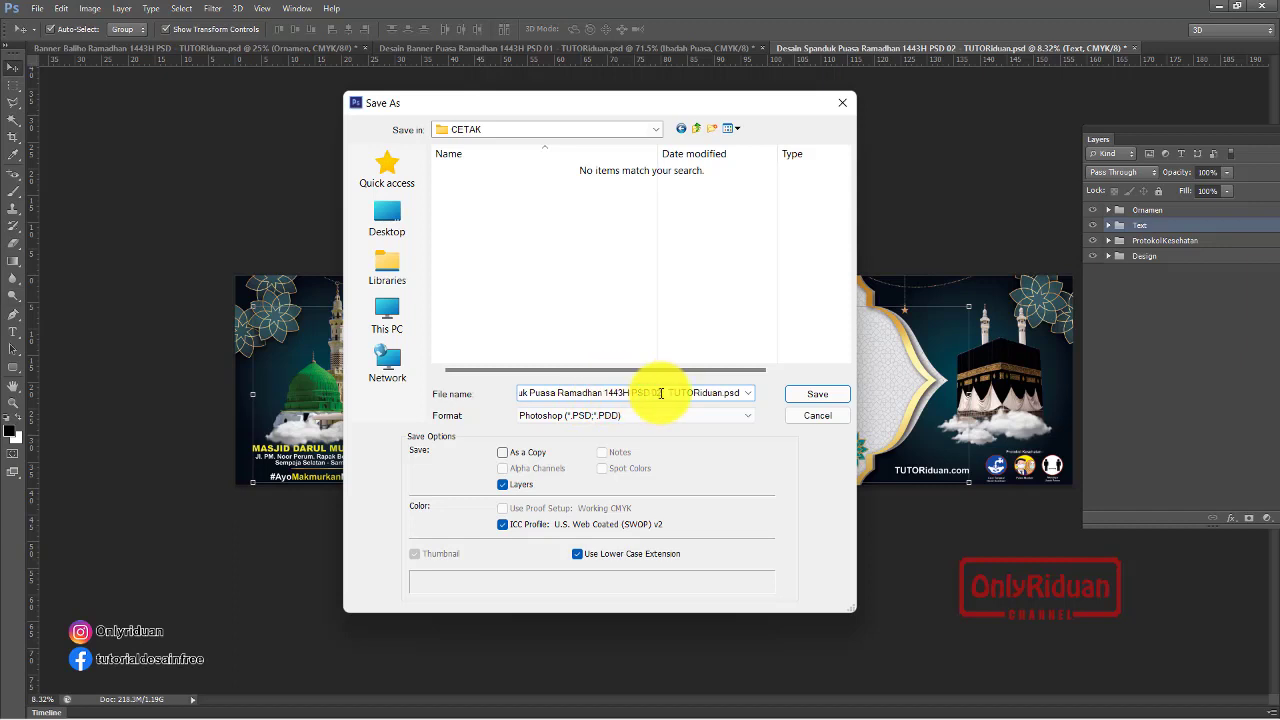
{"action": "key", "text": "ctrl+a"}
{"action": "key", "text": "BackSpace"}
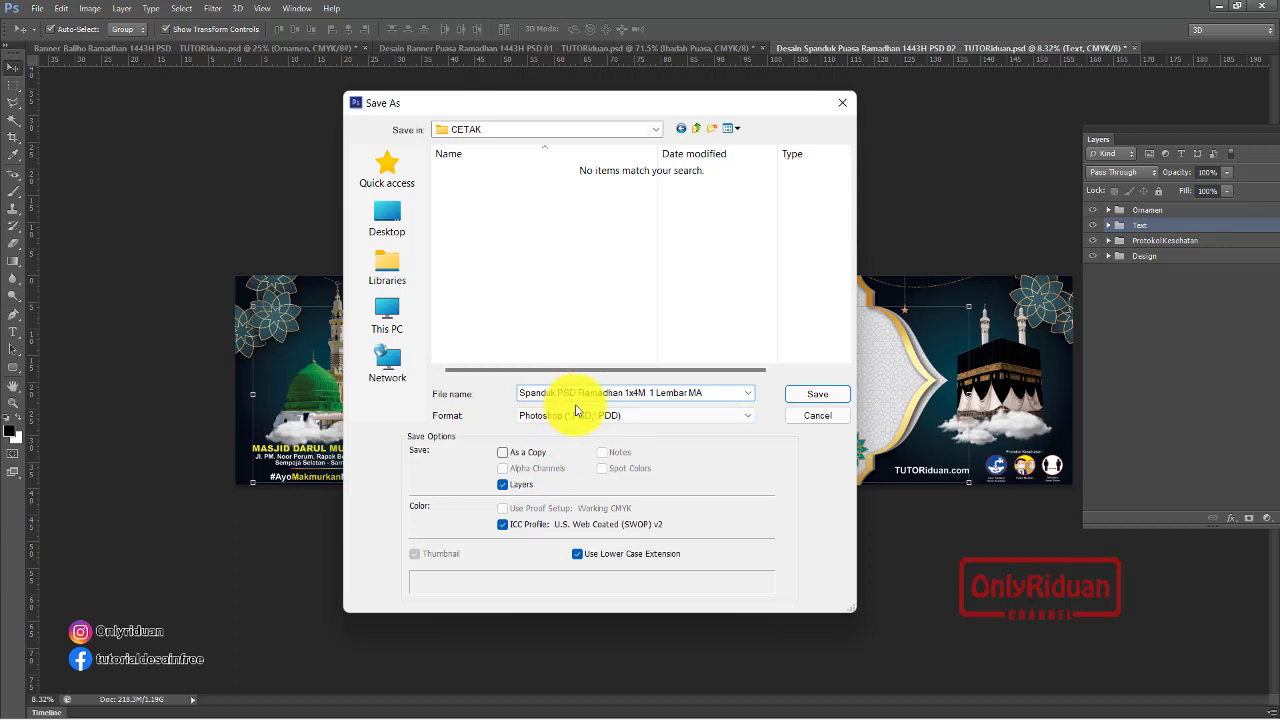
Choose JPEG format, save, and accept Maximum quality 11
{"action": "left_click", "coordinate": [594, 419]}
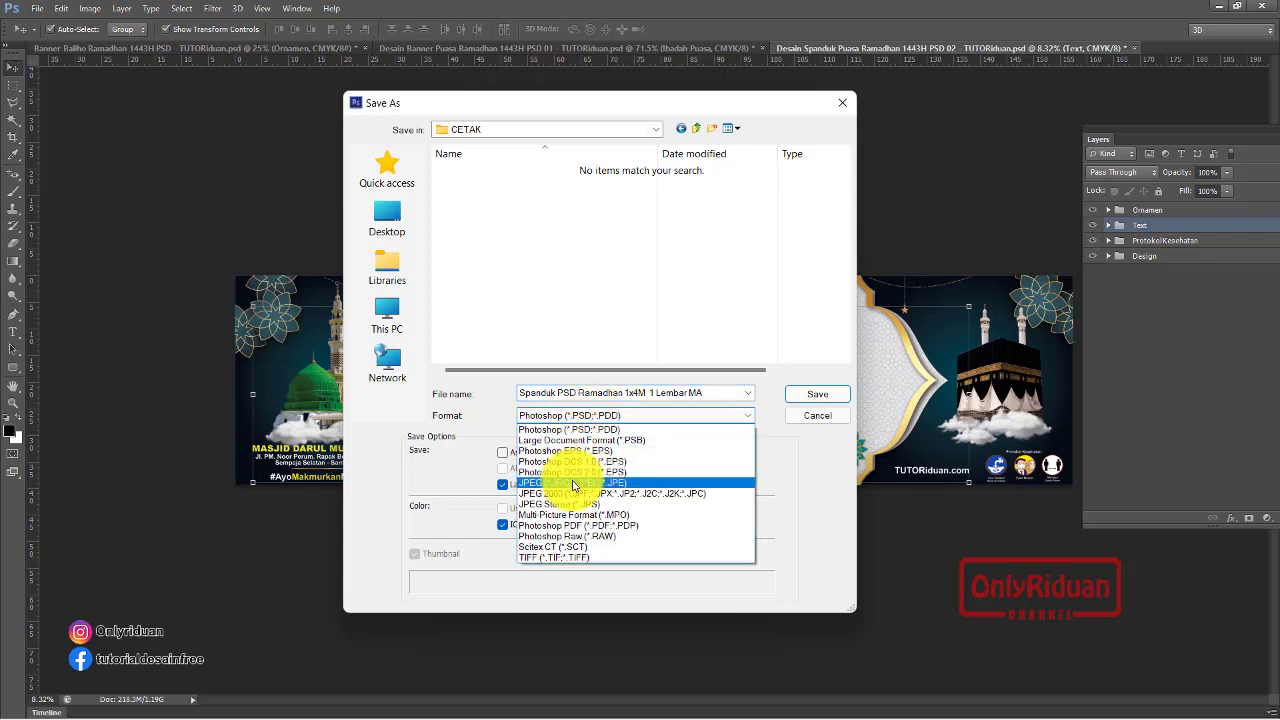
{"action": "left_click", "coordinate": [571, 482]}
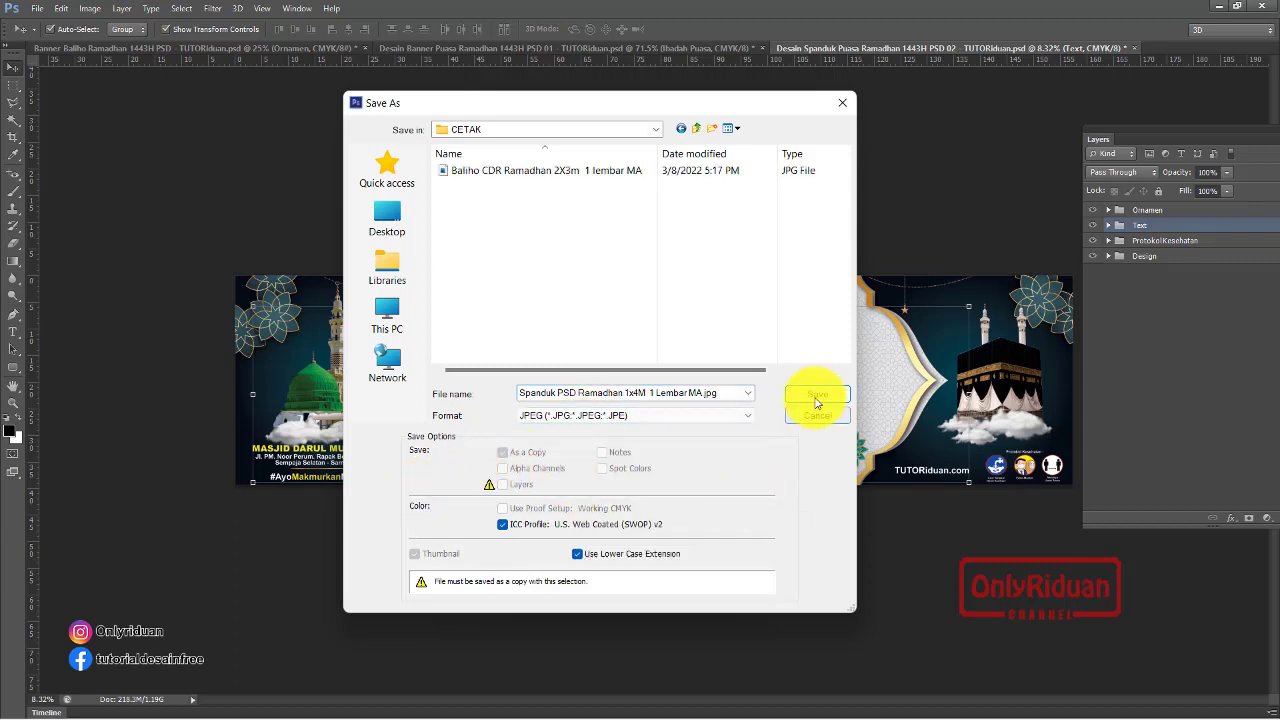
{"action": "left_click", "coordinate": [817, 400]}
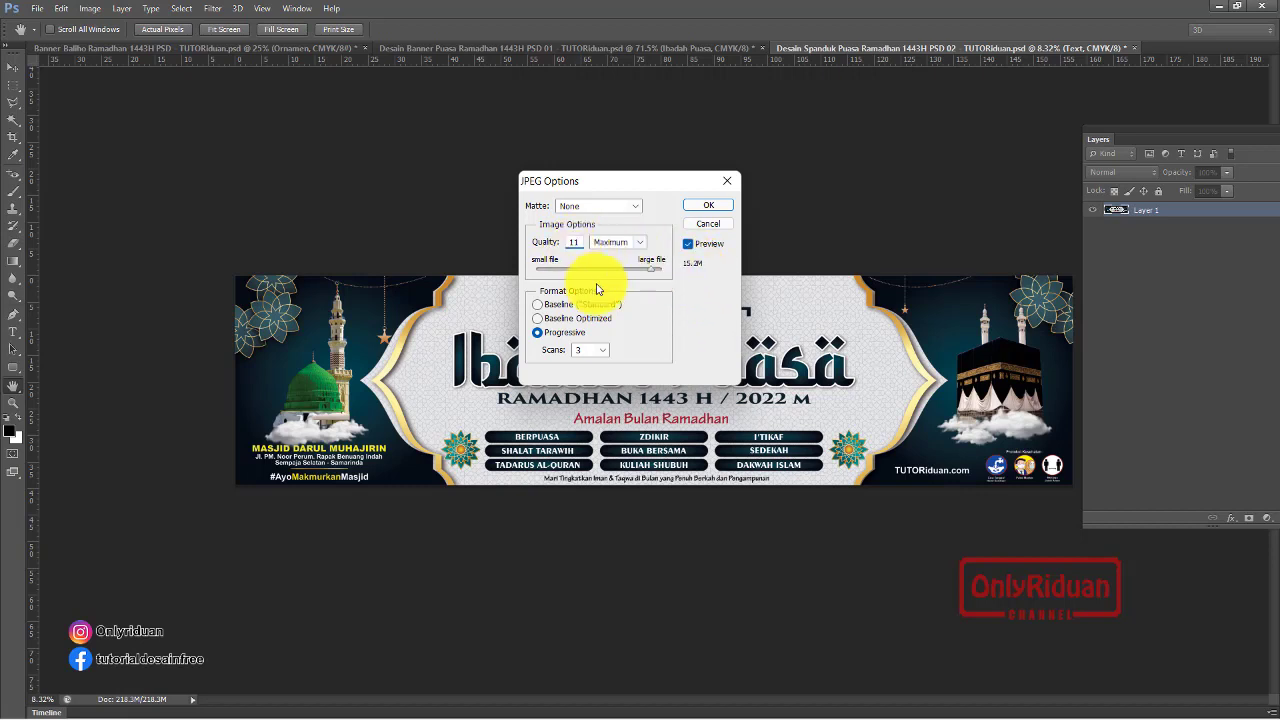
{"action": "left_click", "coordinate": [710, 206]}
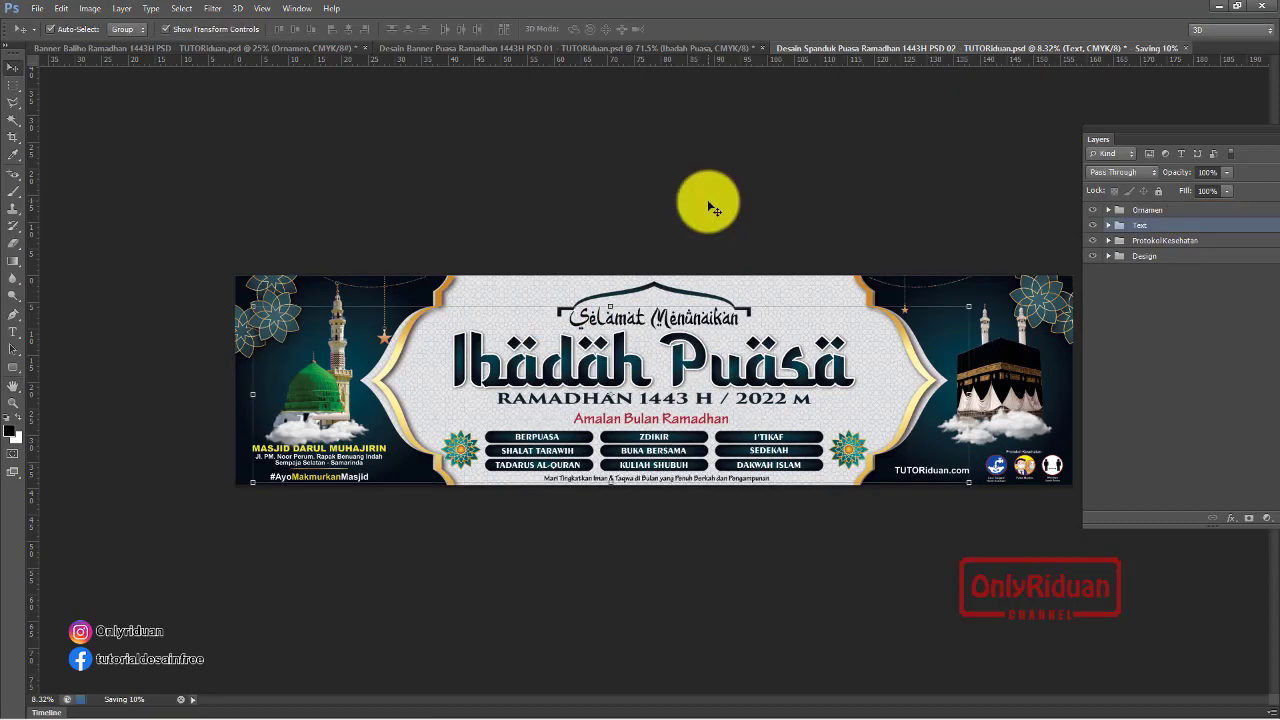
Browse back to the project's CETAK folder to confirm the 15118 × 3786 spanduk JPEG is there
{"action": "left_click", "coordinate": [588, 703]}
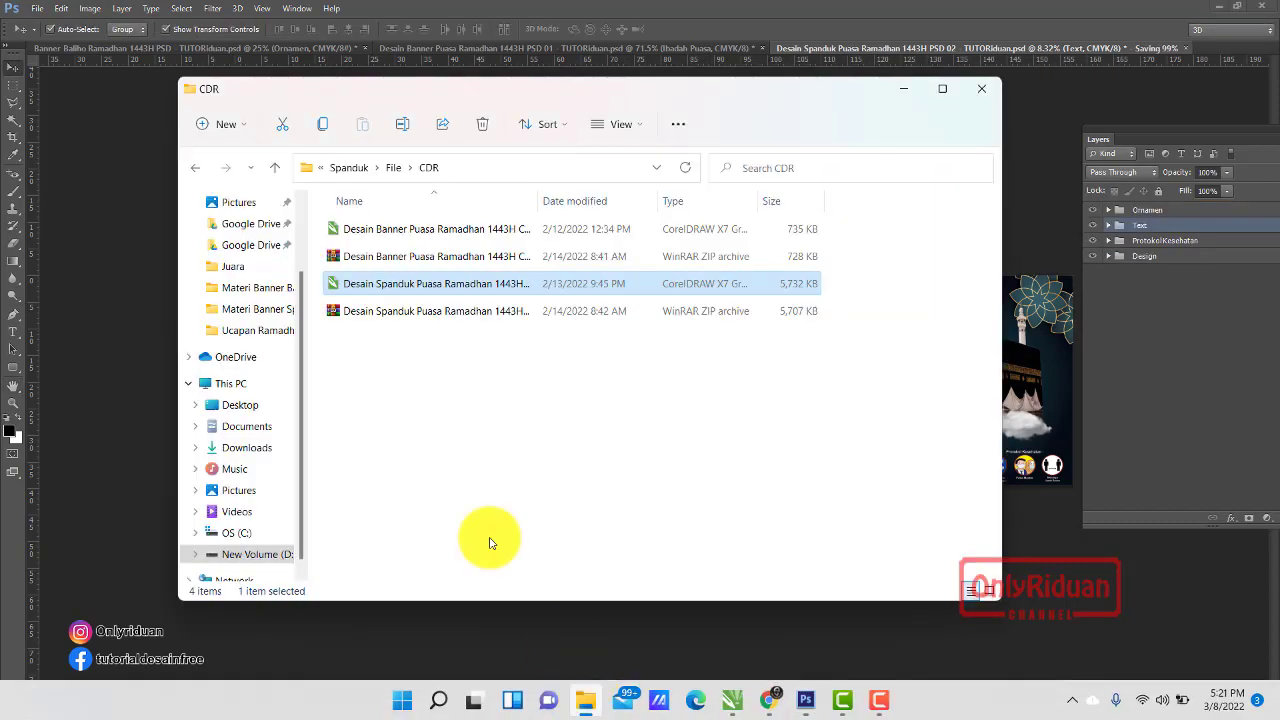
{"action": "left_click", "coordinate": [200, 165]}
{"action": "left_click", "coordinate": [200, 165]}
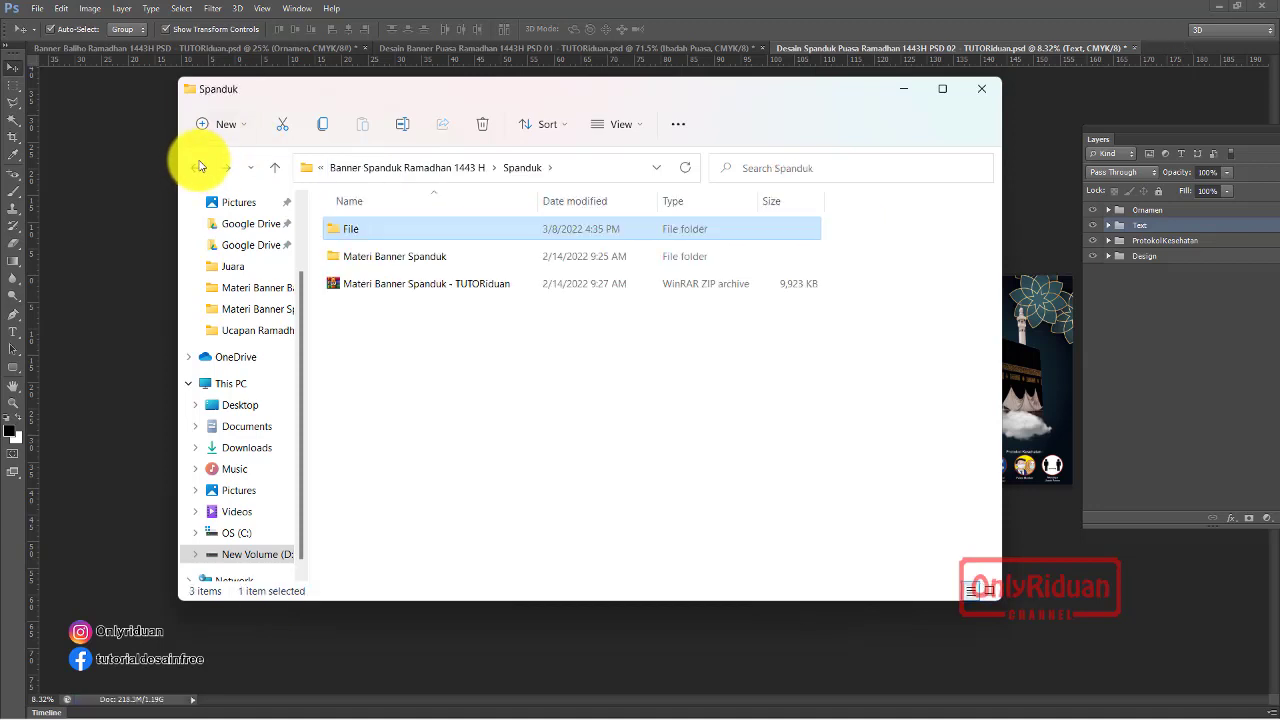
{"action": "left_click", "coordinate": [345, 258]}
{"action": "double_click", "coordinate": [345, 258]}
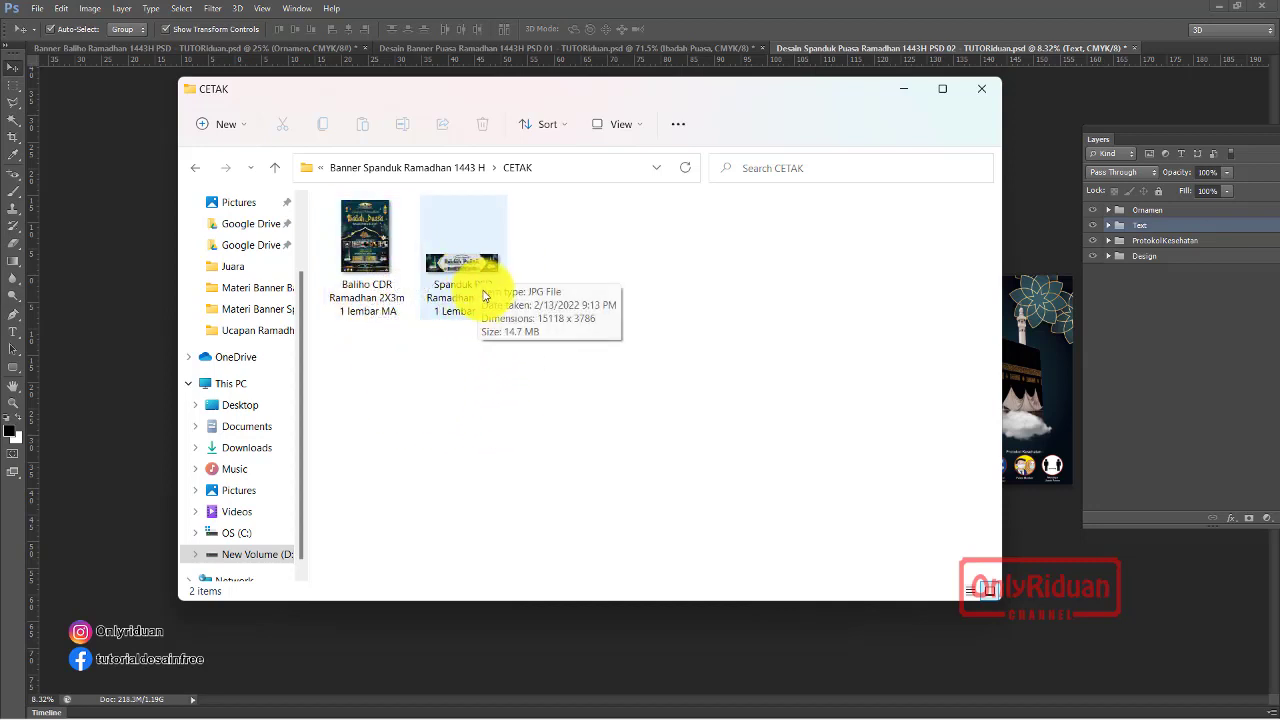
{"action": "left_click", "coordinate": [145, 243]}
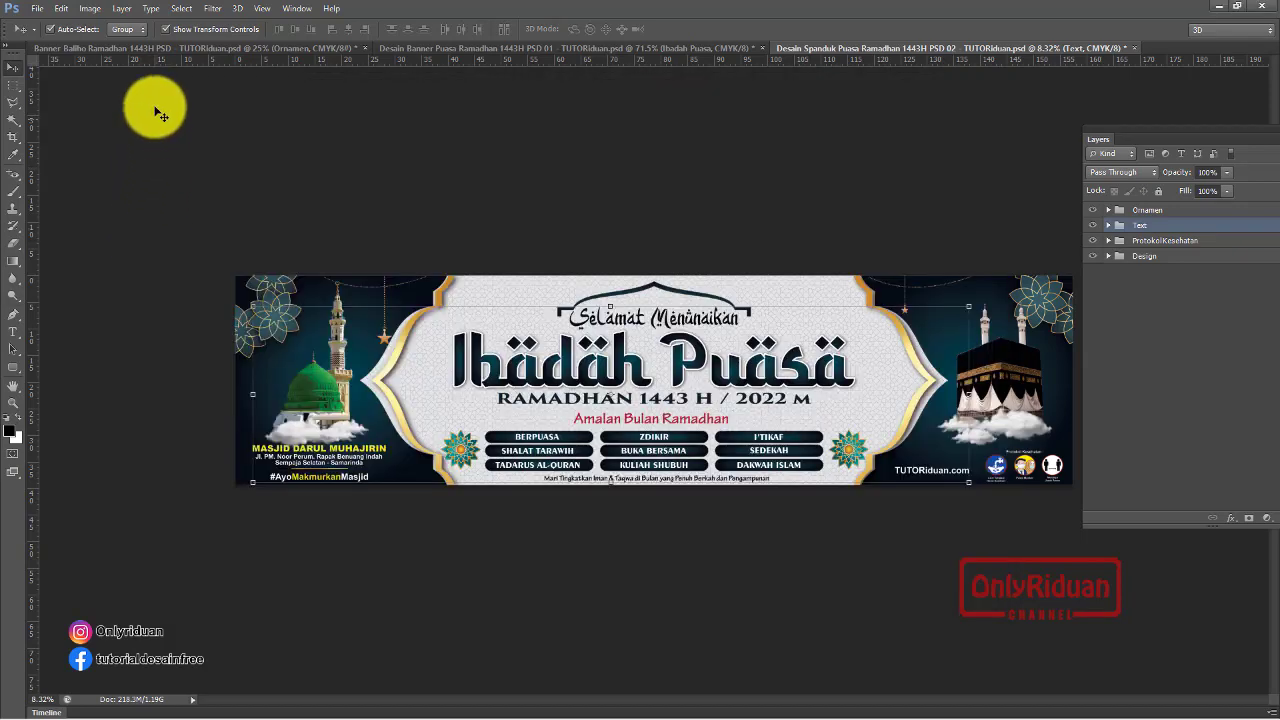
Resize the Banner Baliho poster to 200 cm wide at 96 pixels per inch
{"action": "left_click", "coordinate": [152, 48]}
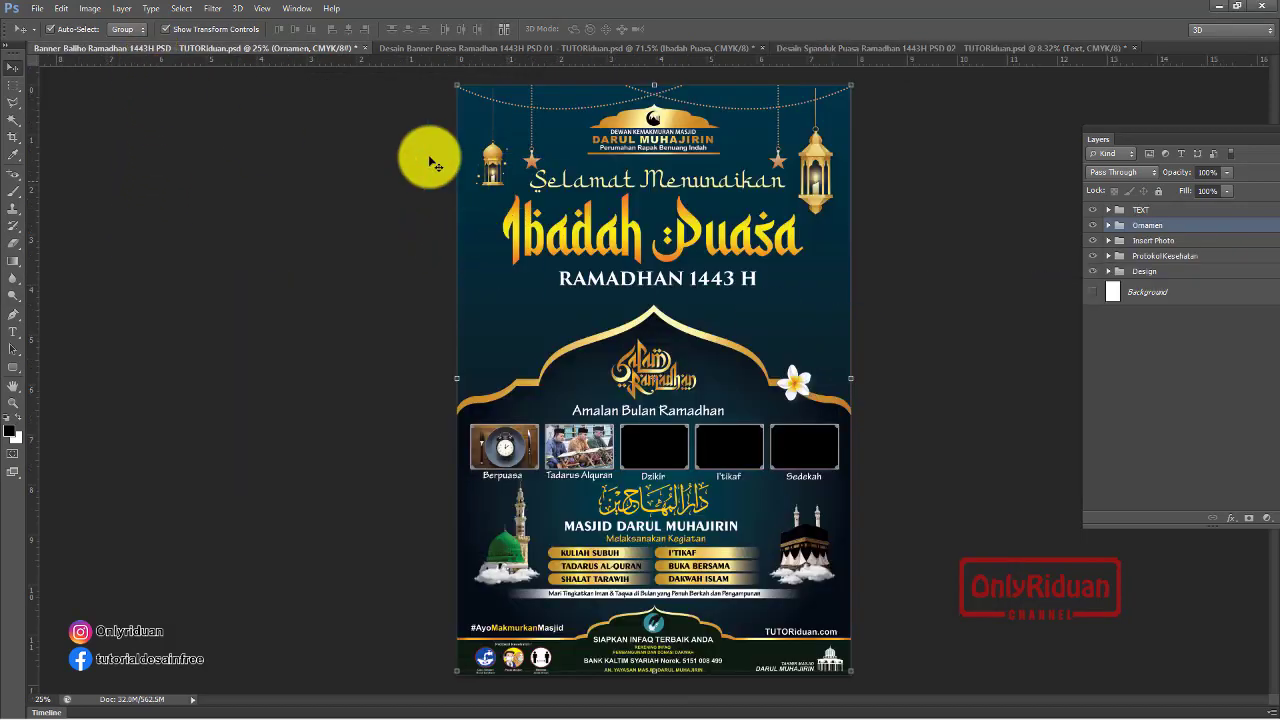
{"action": "left_click", "coordinate": [91, 9]}
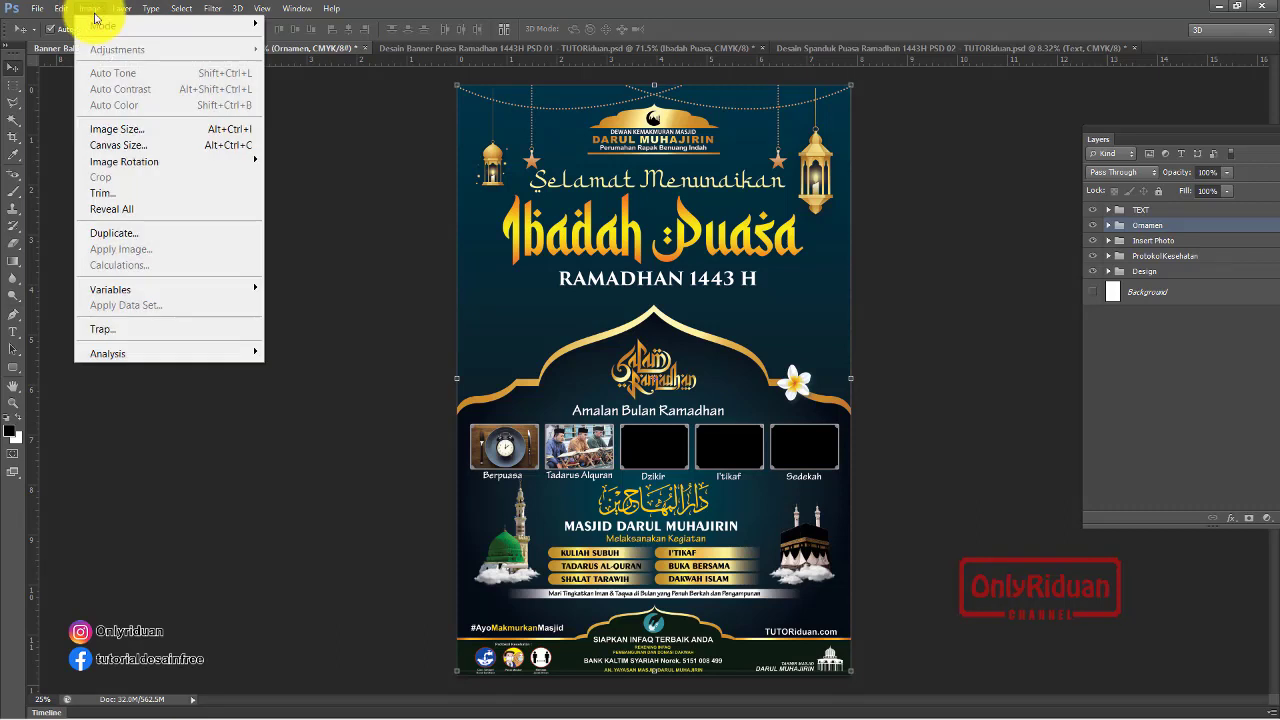
{"action": "left_click", "coordinate": [137, 129]}
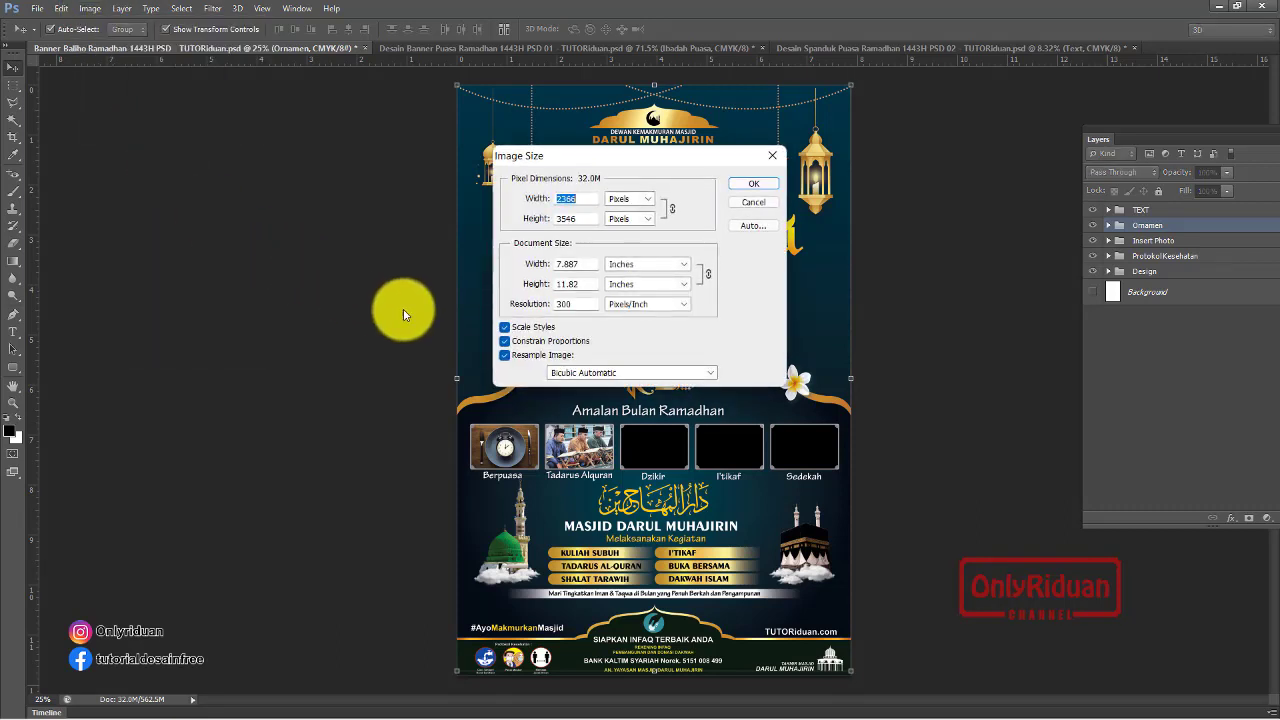
{"action": "double_click", "coordinate": [570, 303]}
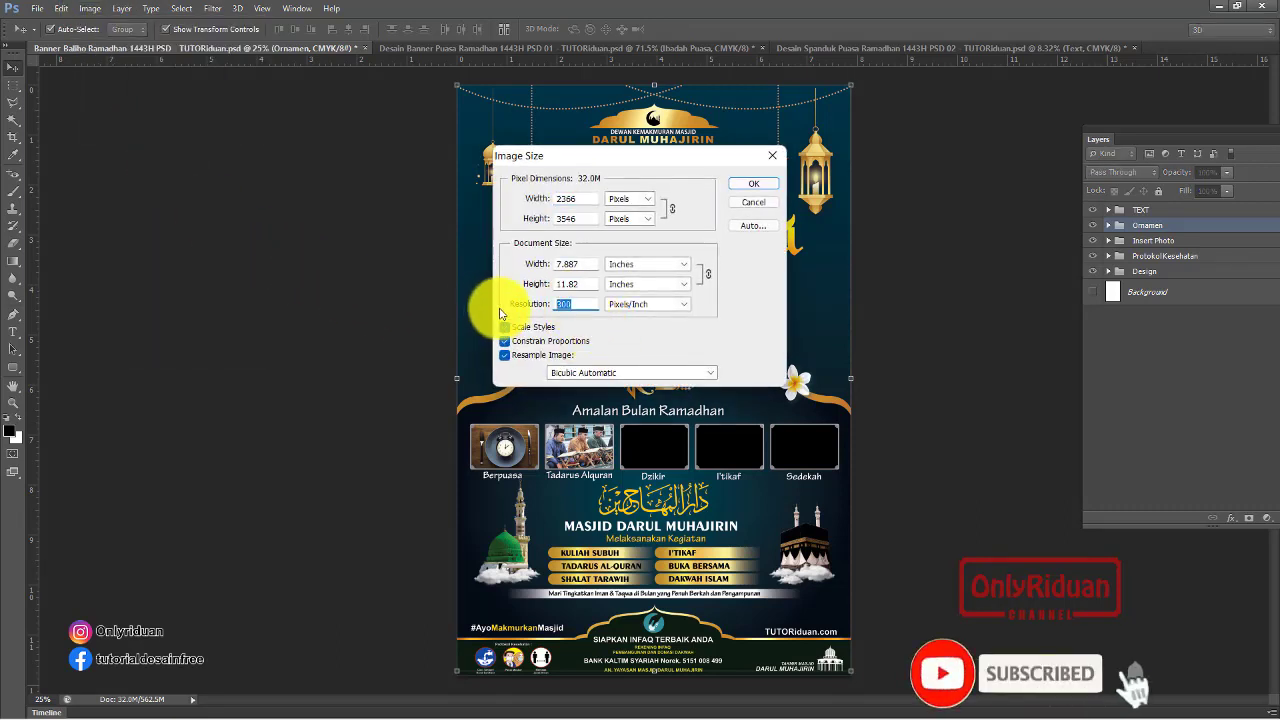
{"action": "type", "text": "96"}
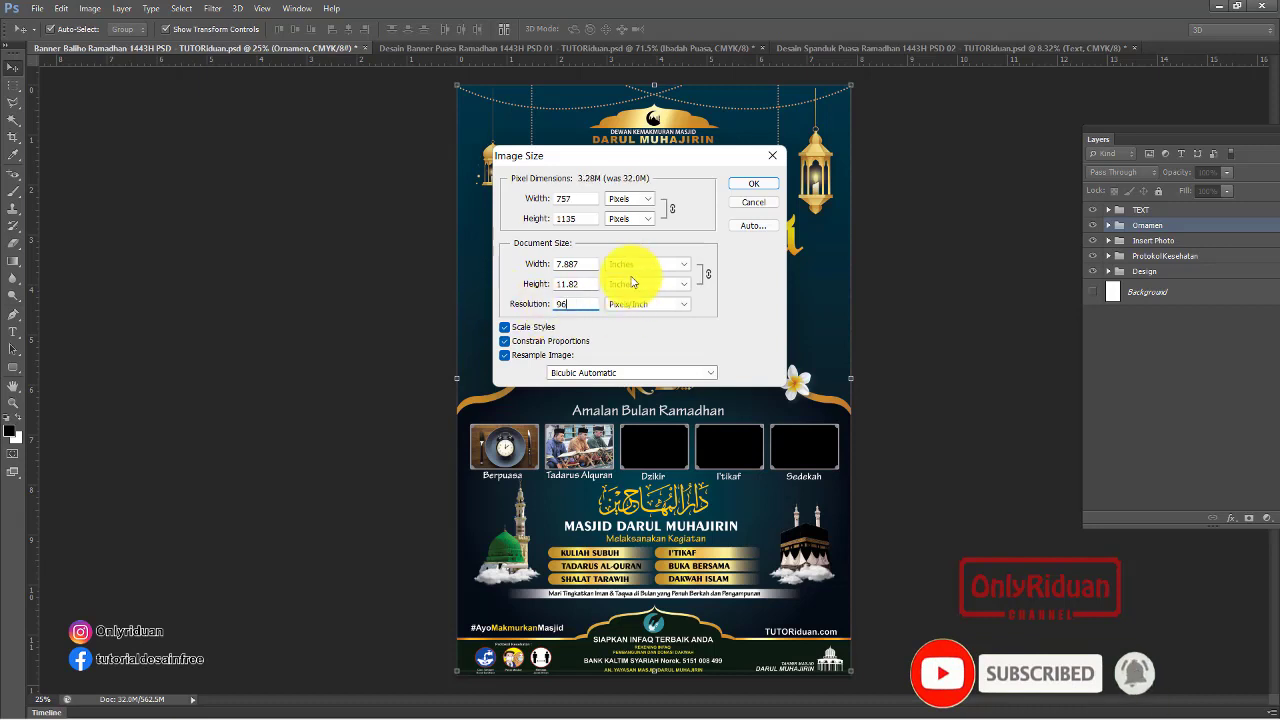
{"action": "left_click", "coordinate": [637, 265]}
{"action": "left_click", "coordinate": [636, 278]}
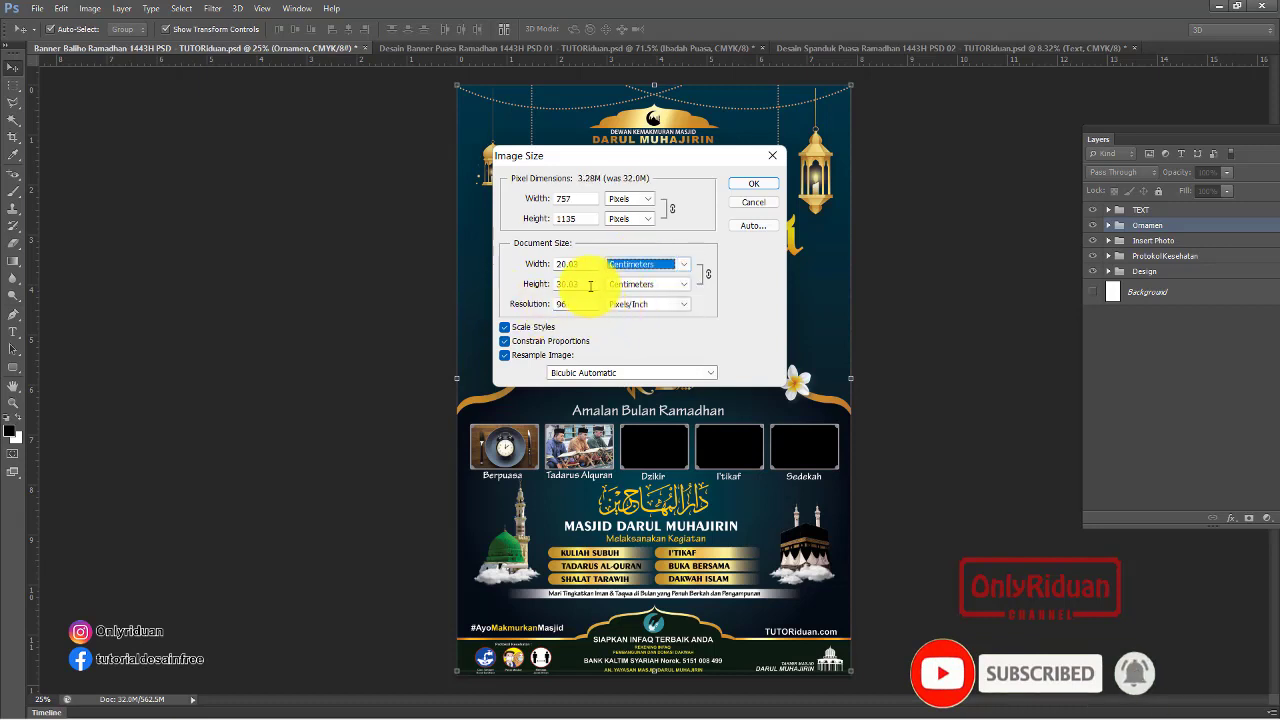
{"action": "double_click", "coordinate": [584, 263]}
{"action": "type", "text": "200"}
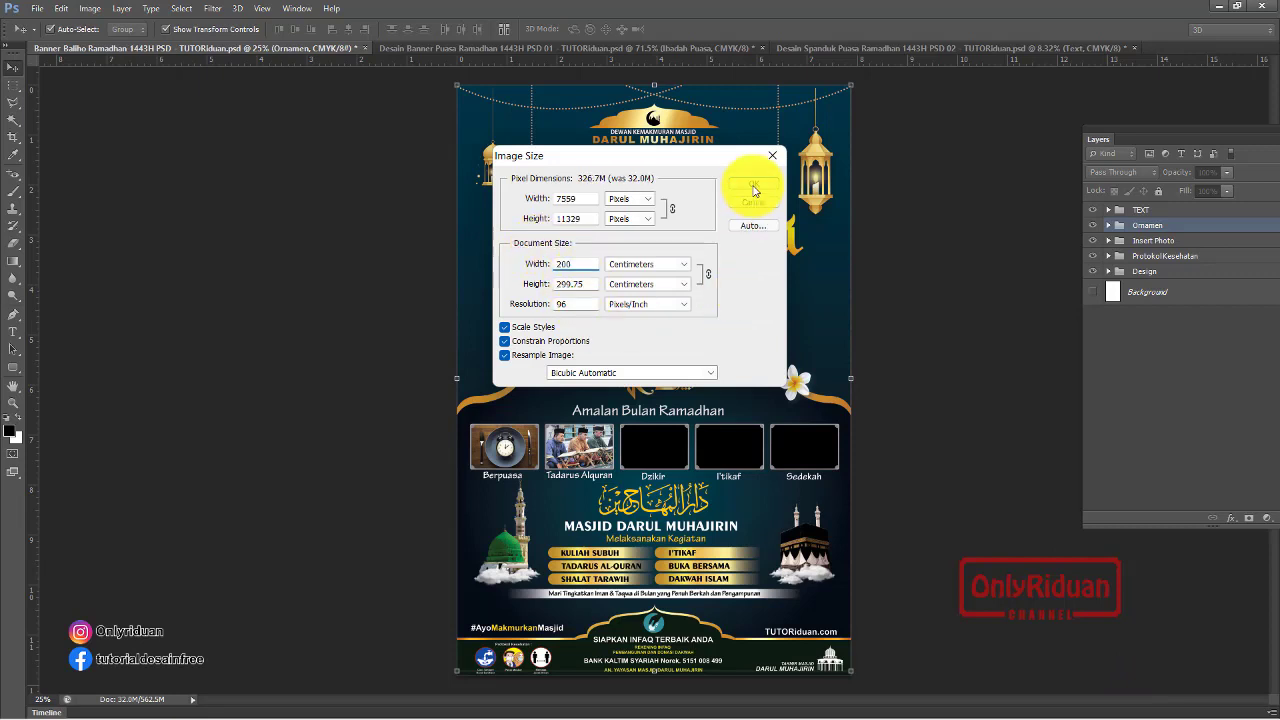
{"action": "left_click", "coordinate": [754, 184]}
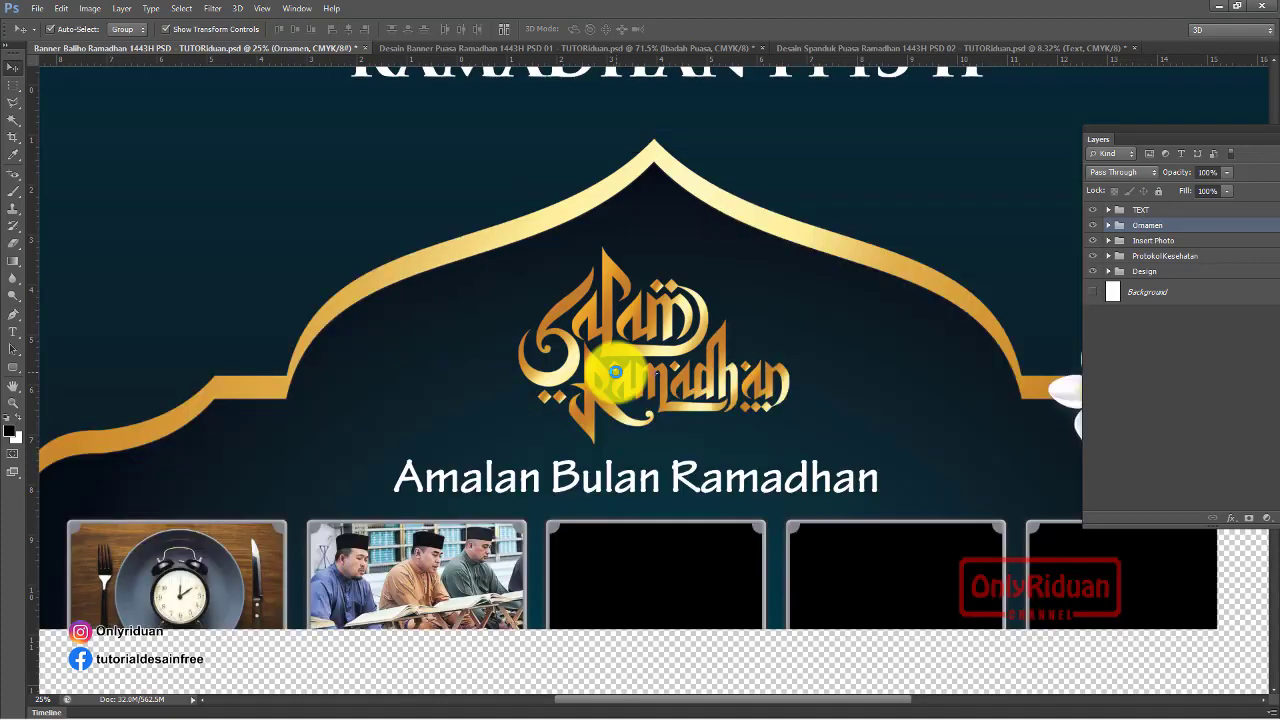
{"action": "scroll", "coordinate": [590, 362], "scroll_direction": "down", "scroll_amount": 1}
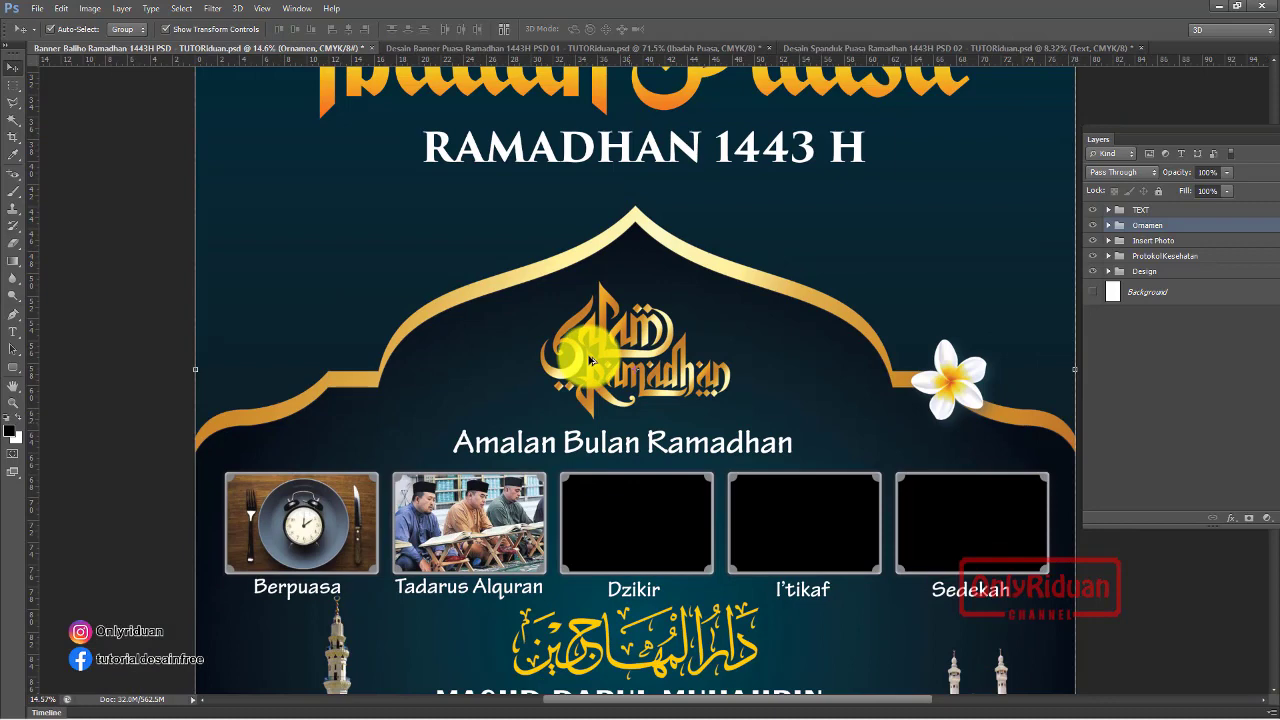
{"action": "scroll", "coordinate": [590, 362], "scroll_direction": "down", "scroll_amount": 2}
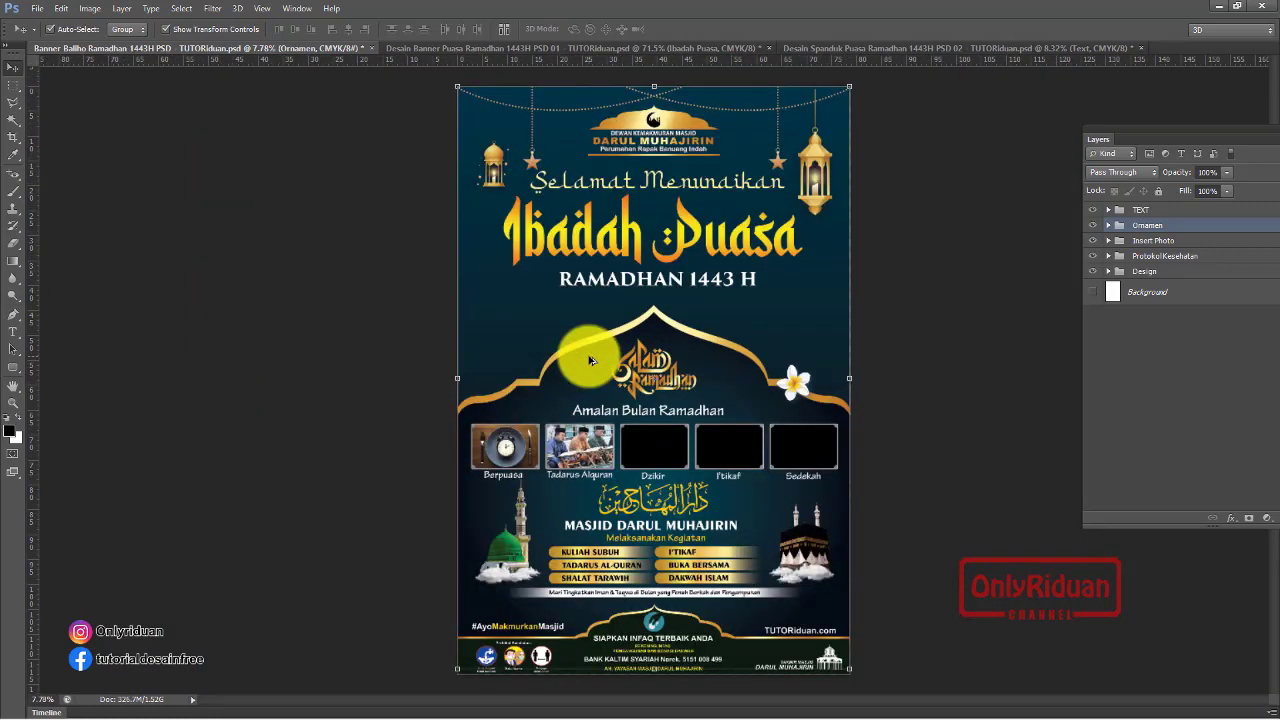
Save the baliho to CETAK as a maximum-quality JPEG named 'Baliho PSD Ramadhan 2X3m 1 lembar MA'
{"action": "left_click", "coordinate": [37, 8]}
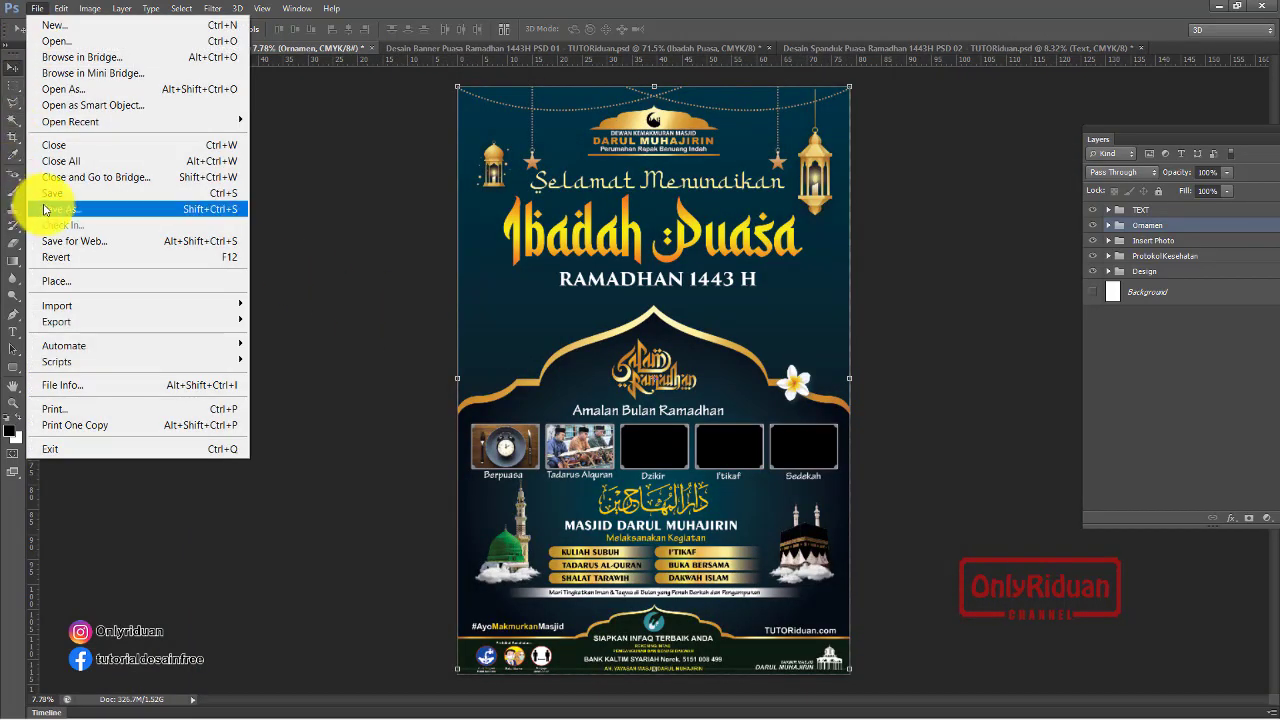
{"action": "left_click", "coordinate": [44, 209]}
{"action": "double_click", "coordinate": [449, 189]}
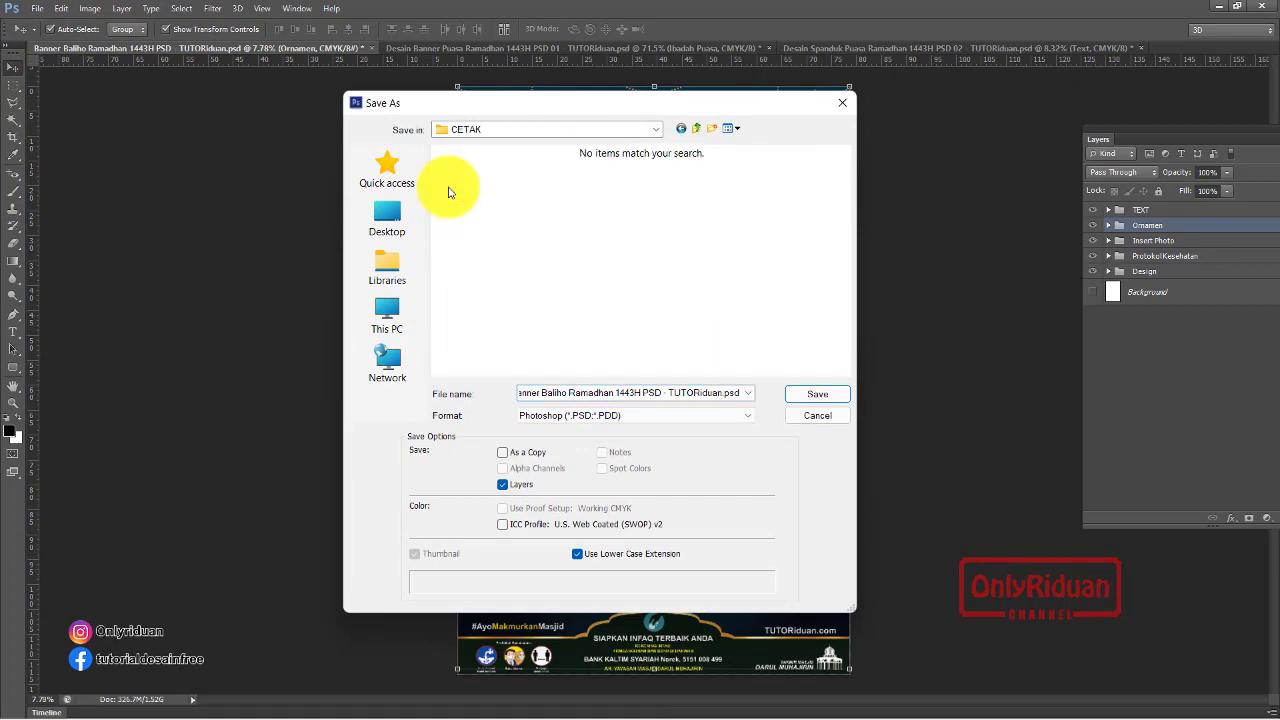
{"action": "scroll", "coordinate": [600, 415], "scroll_direction": "down", "scroll_amount": 4}
{"action": "left_click", "coordinate": [600, 415]}
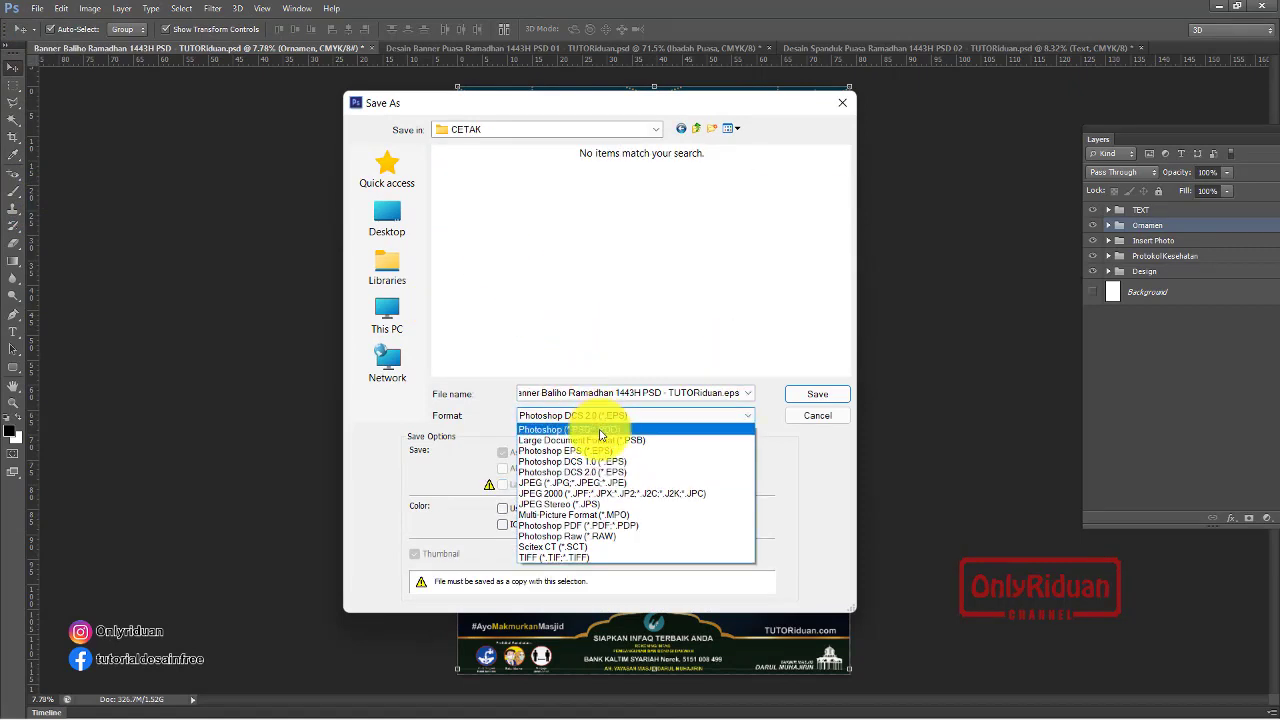
{"action": "left_click", "coordinate": [593, 484]}
{"action": "left_click", "coordinate": [482, 198]}
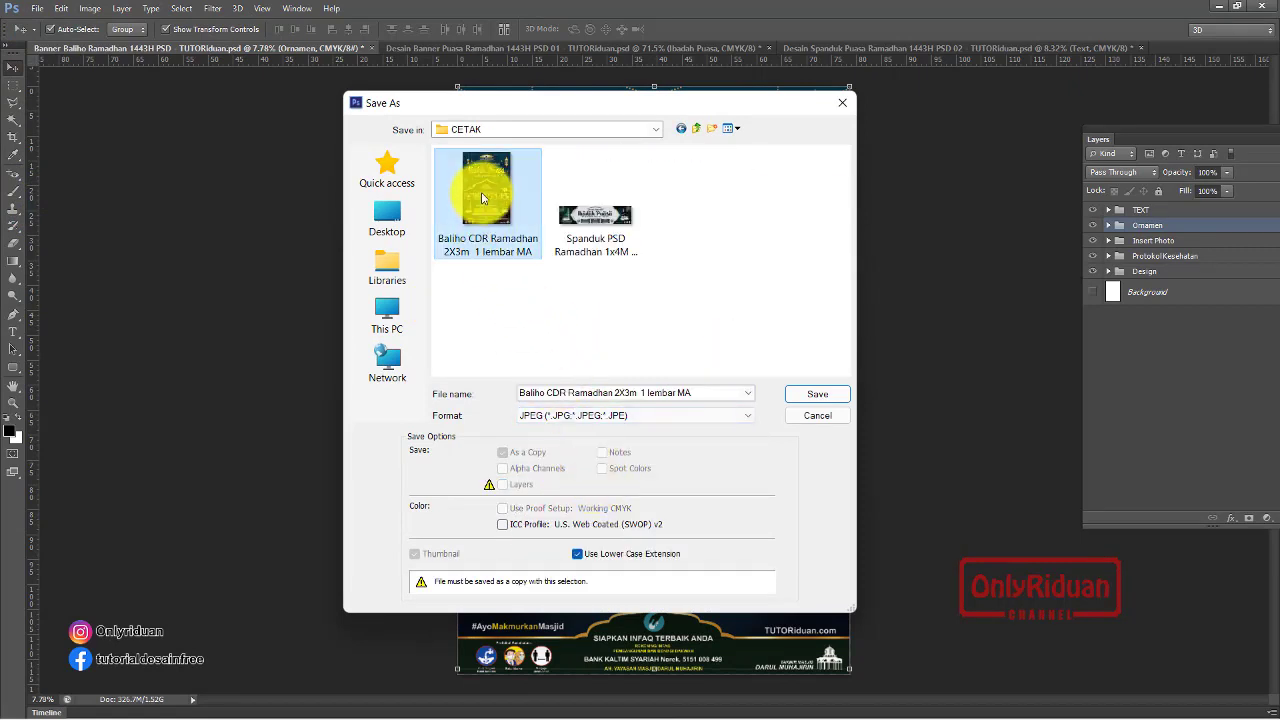
{"action": "left_click", "coordinate": [573, 393]}
{"action": "type", "text": "PS"}
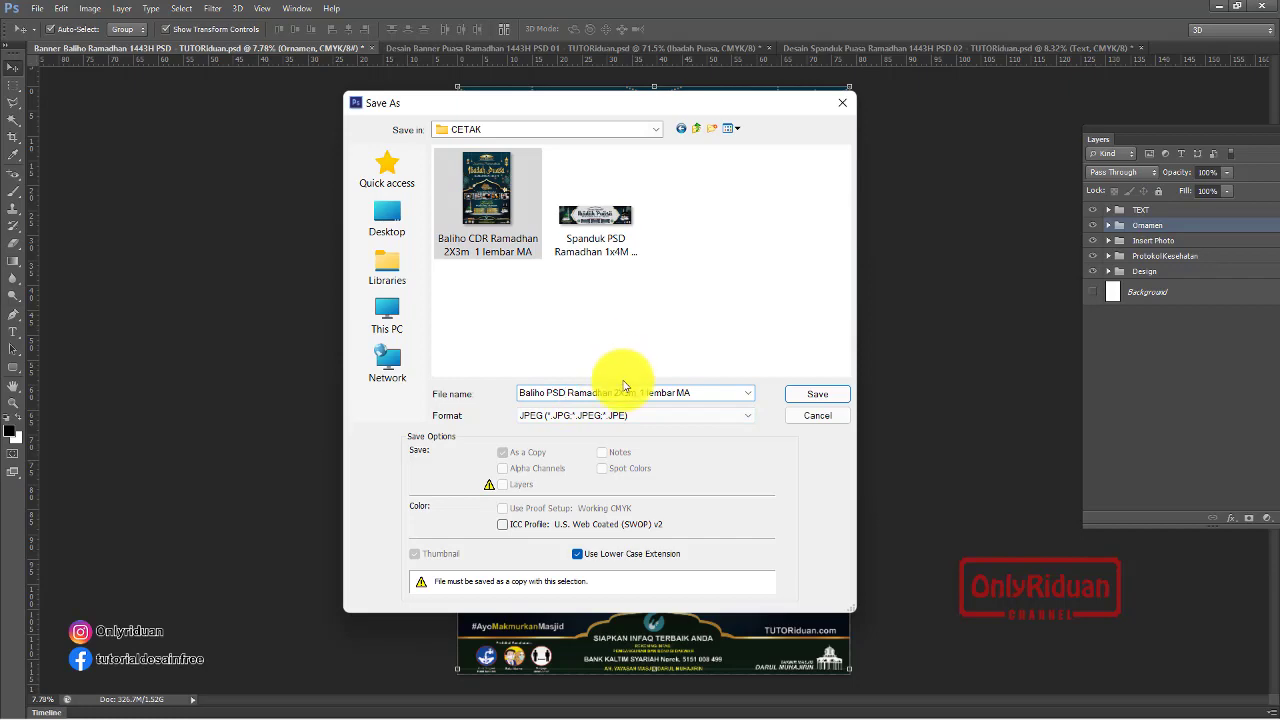
{"action": "left_click", "coordinate": [815, 394]}
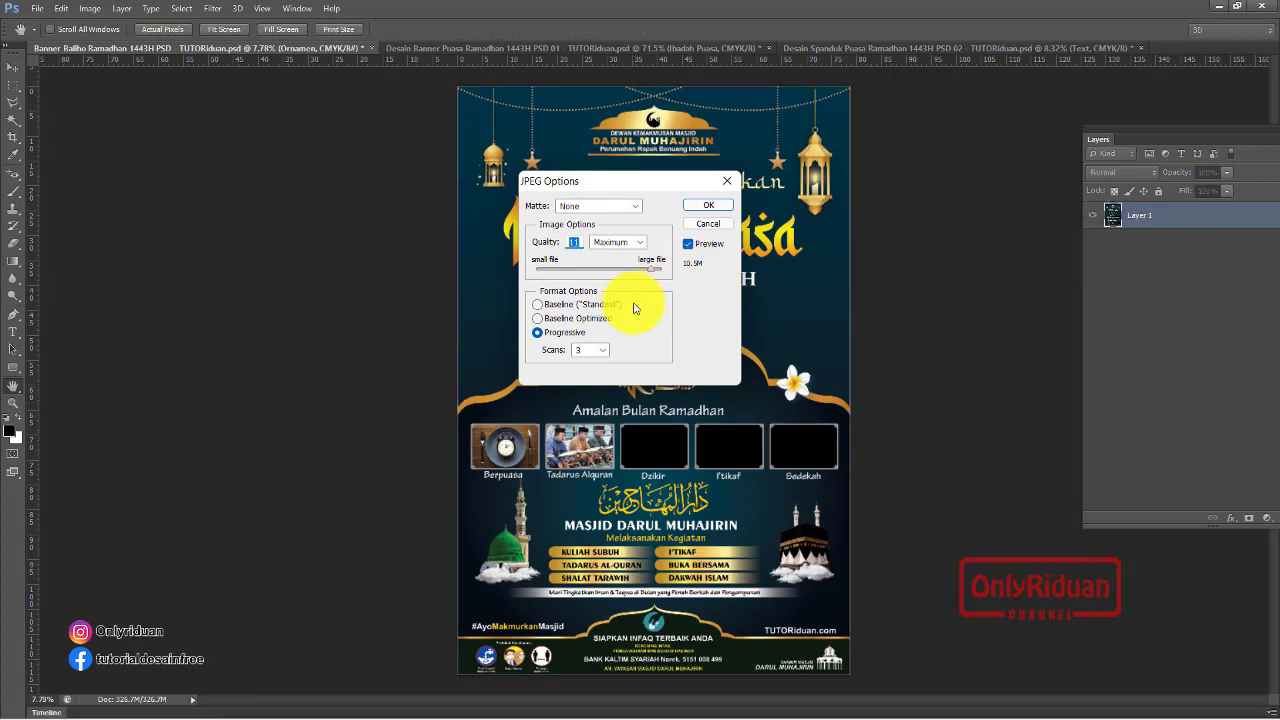
{"action": "left_click", "coordinate": [707, 205]}
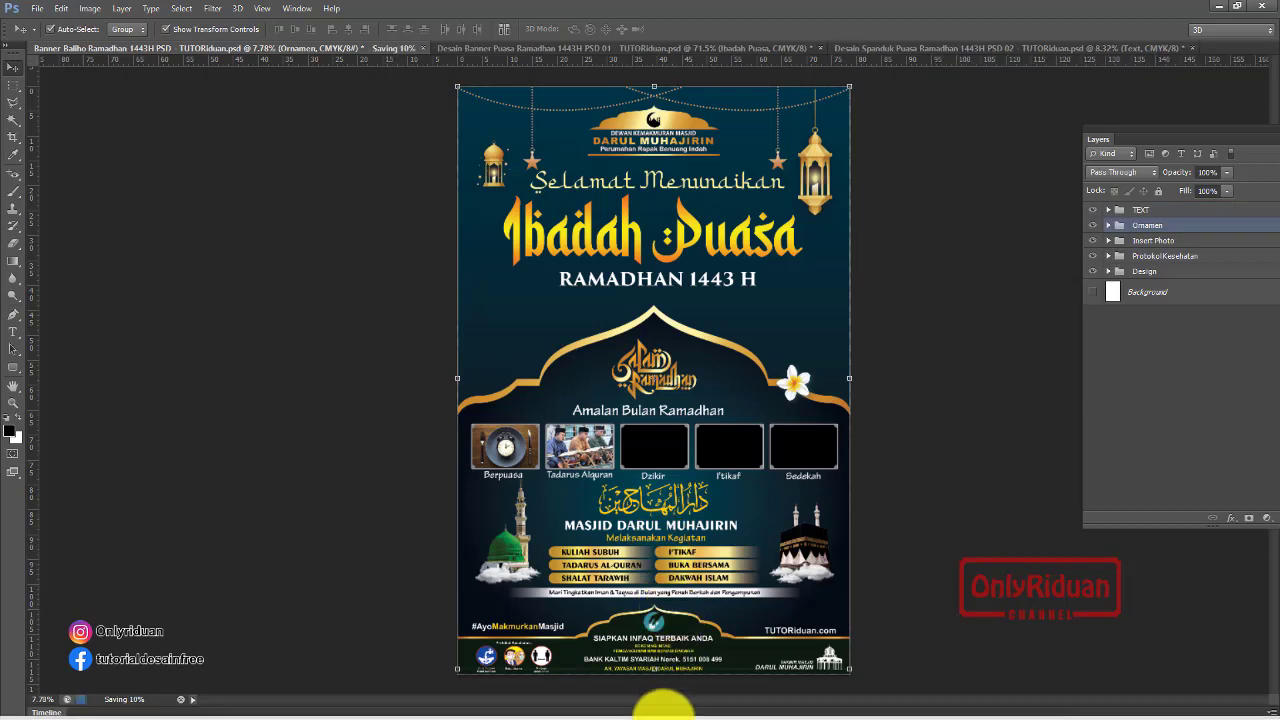
{"action": "left_click", "coordinate": [587, 700]}
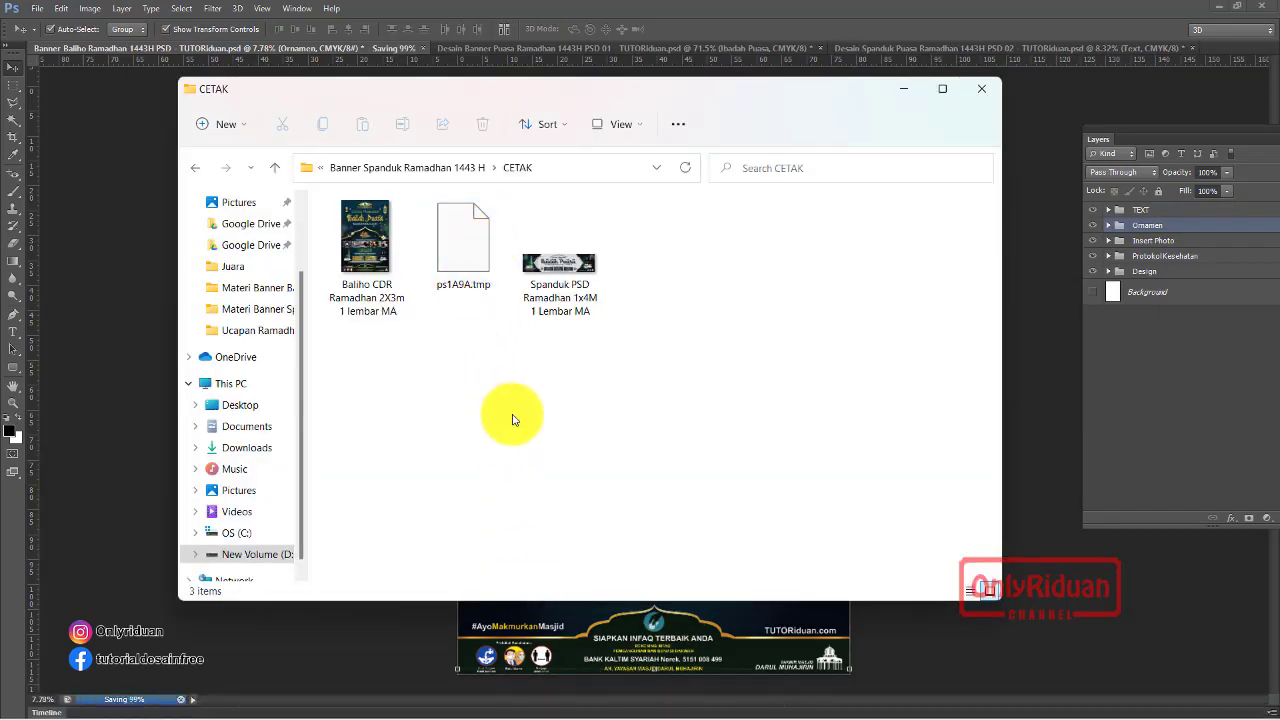
Check the three JPEGs in CETAK, then minimize Explorer and Photoshop to return to CorelDRAW
{"action": "left_click", "coordinate": [904, 94]}
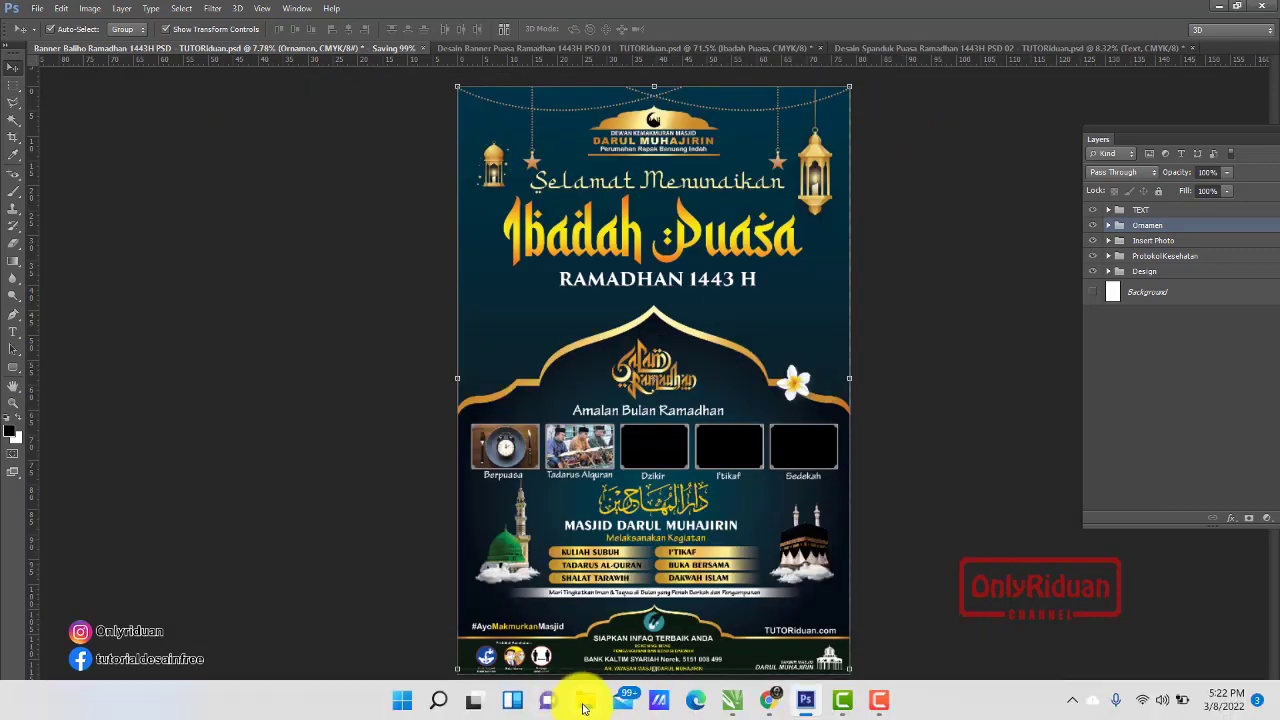
{"action": "left_click", "coordinate": [585, 702]}
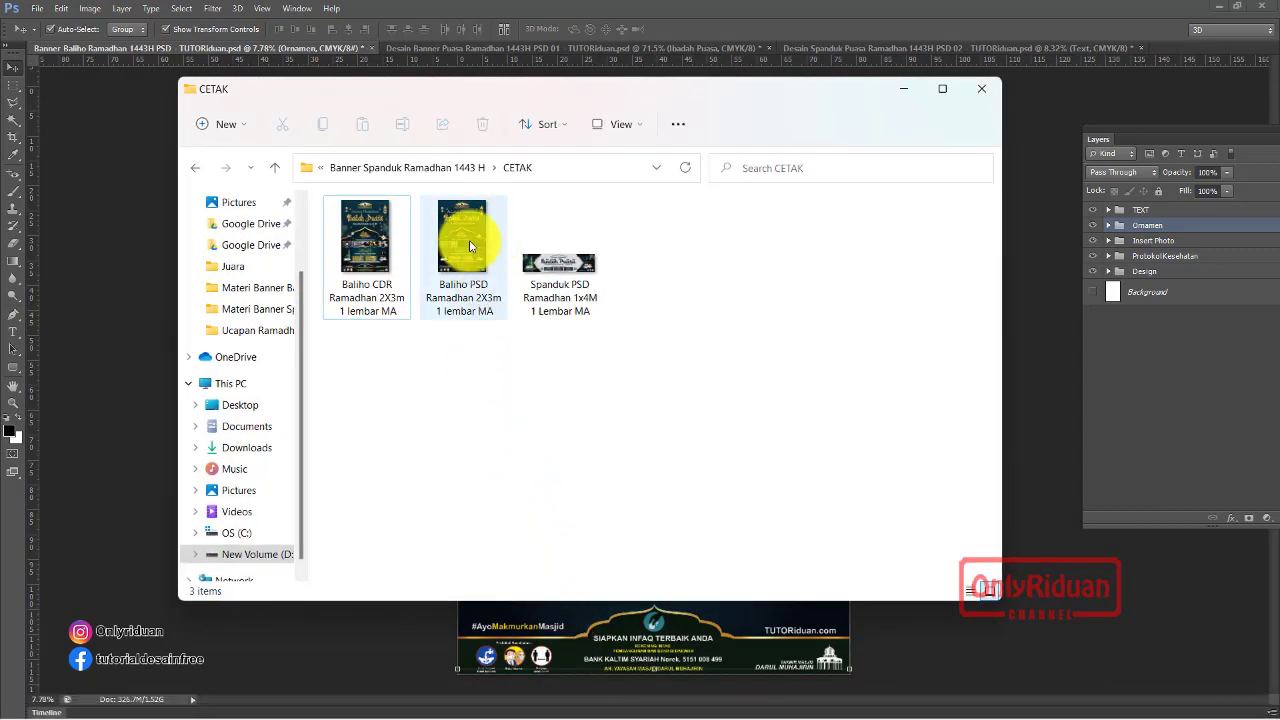
{"action": "mouse_move", "coordinate": [366, 255]}
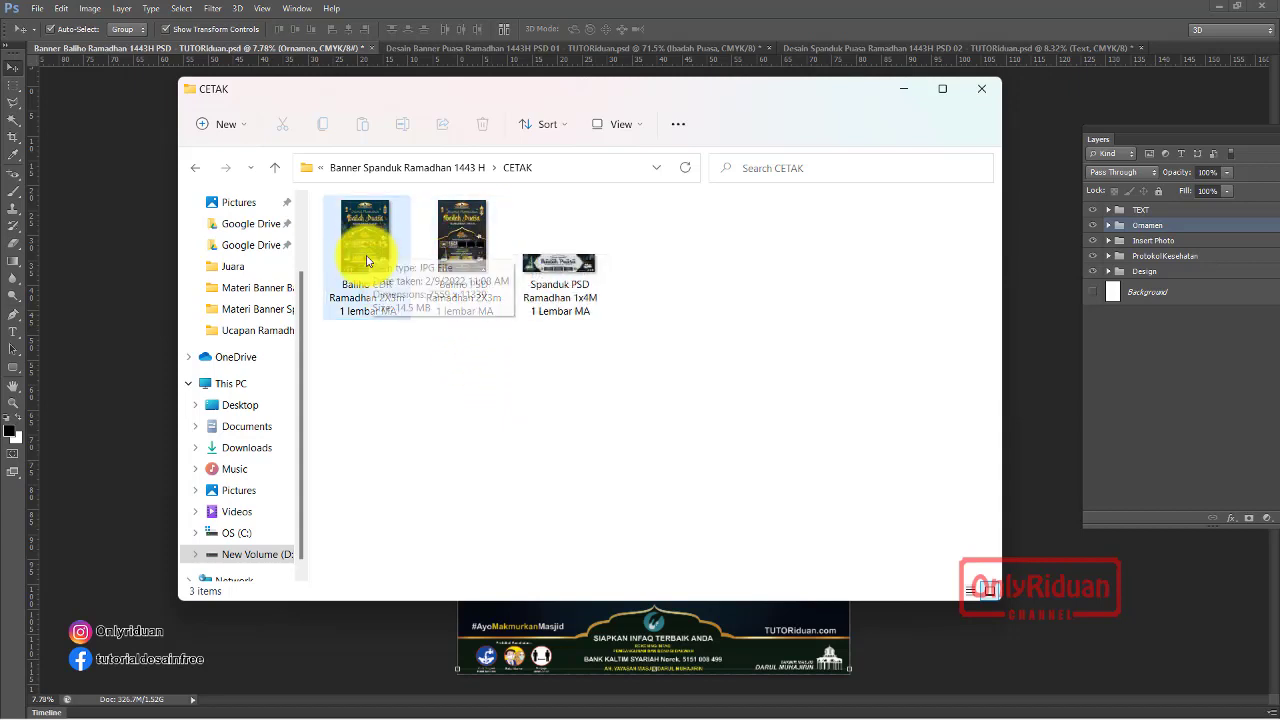
{"action": "left_click", "coordinate": [500, 393]}
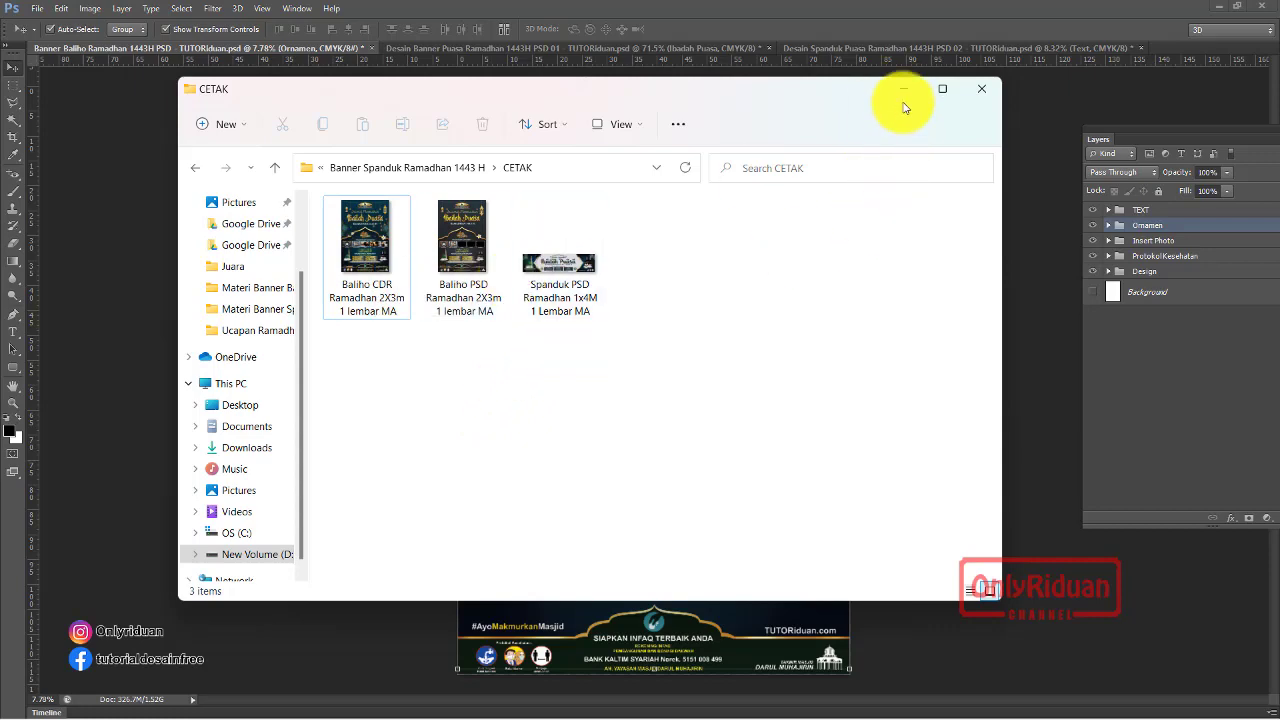
{"action": "left_click", "coordinate": [903, 88]}
{"action": "left_click", "coordinate": [1219, 11]}
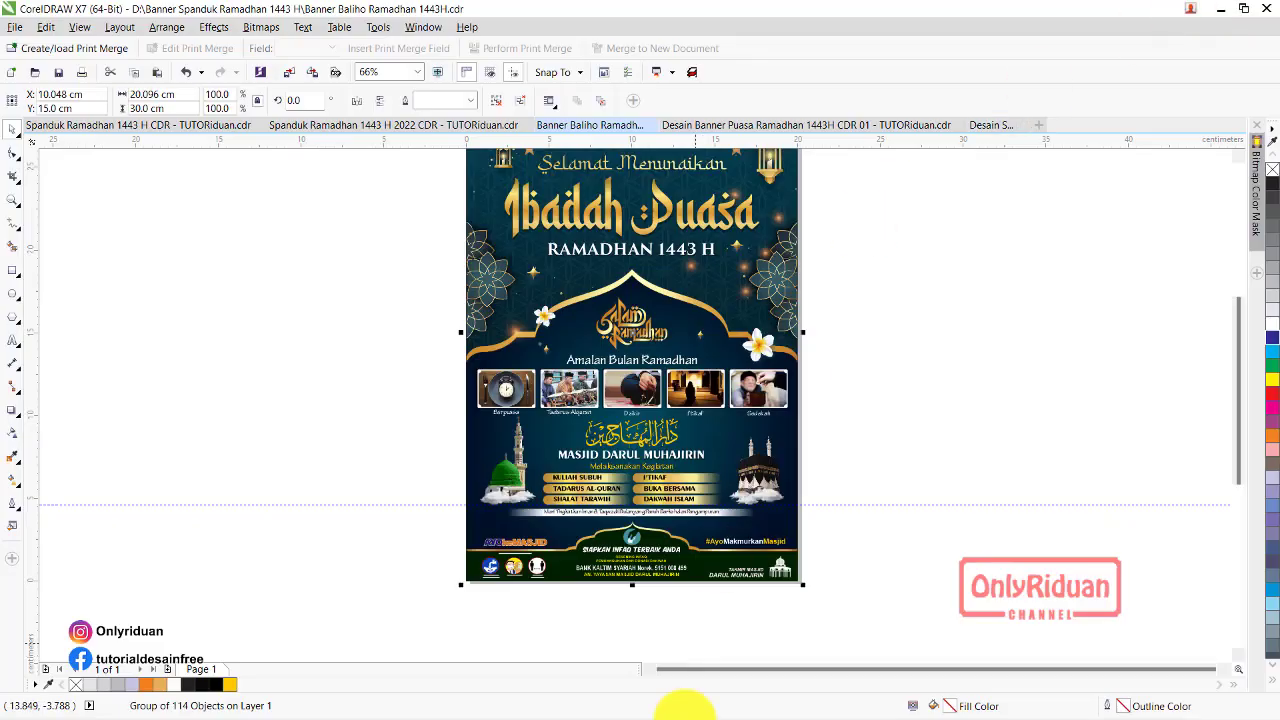
{"action": "mouse_move", "coordinate": [732, 700]}
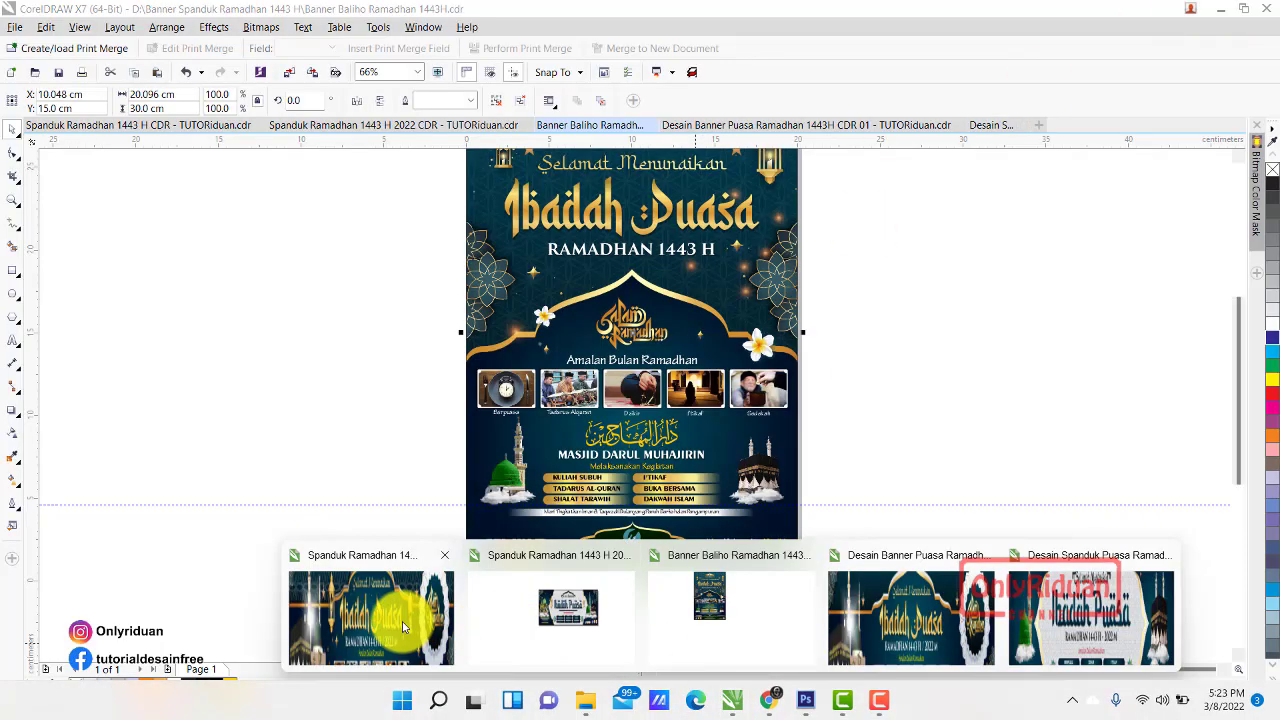
Select all 55 objects of the Spanduk design and group them
{"action": "left_click", "coordinate": [402, 618]}
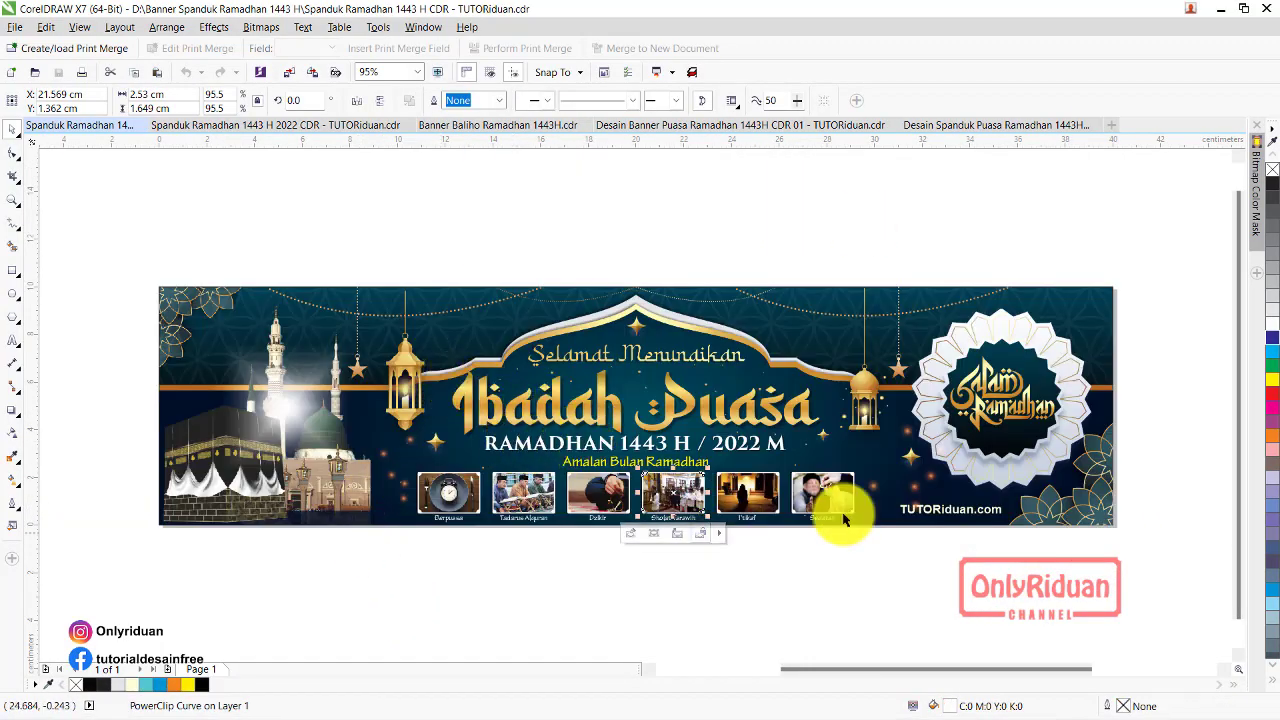
{"action": "left_click_drag", "start_coordinate": [1146, 552], "coordinate": [45, 200]}
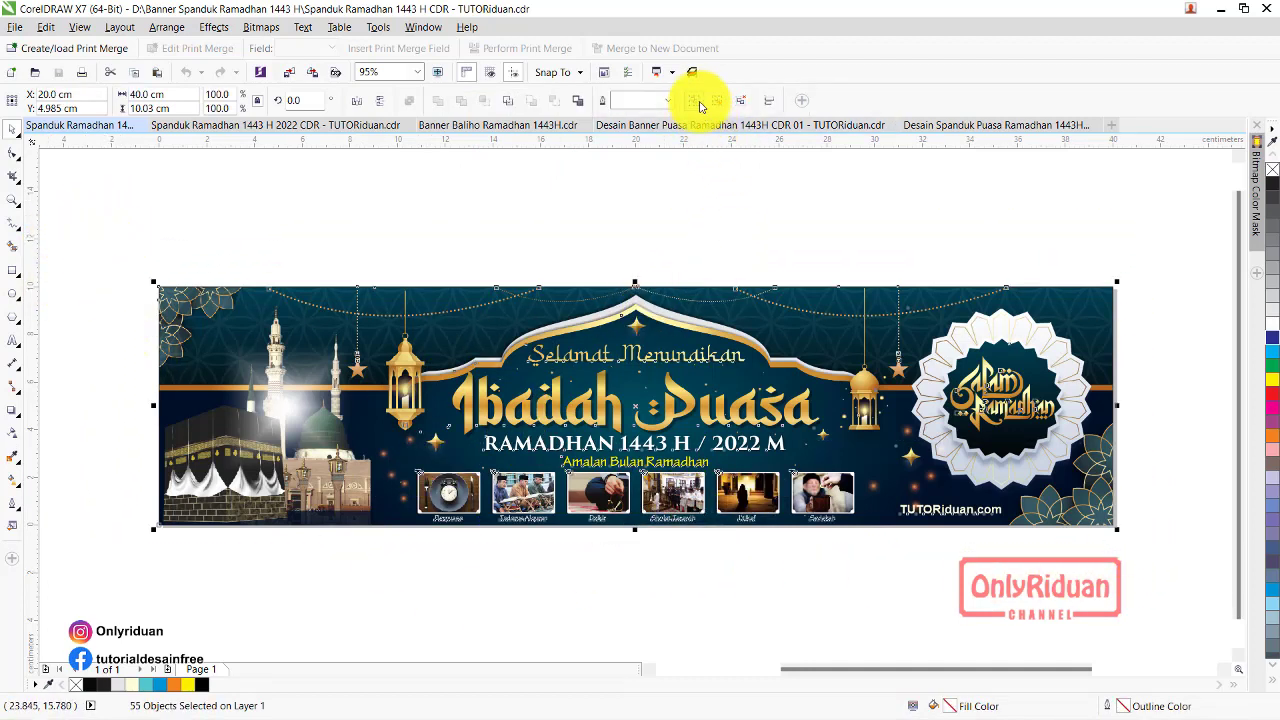
{"action": "left_click", "coordinate": [719, 100]}
Export the spanduk as a JPG named 'Spanduk CDR Ramadhan 1x4M 1 Lembar MA' into CETAK
{"action": "left_click", "coordinate": [15, 27]}
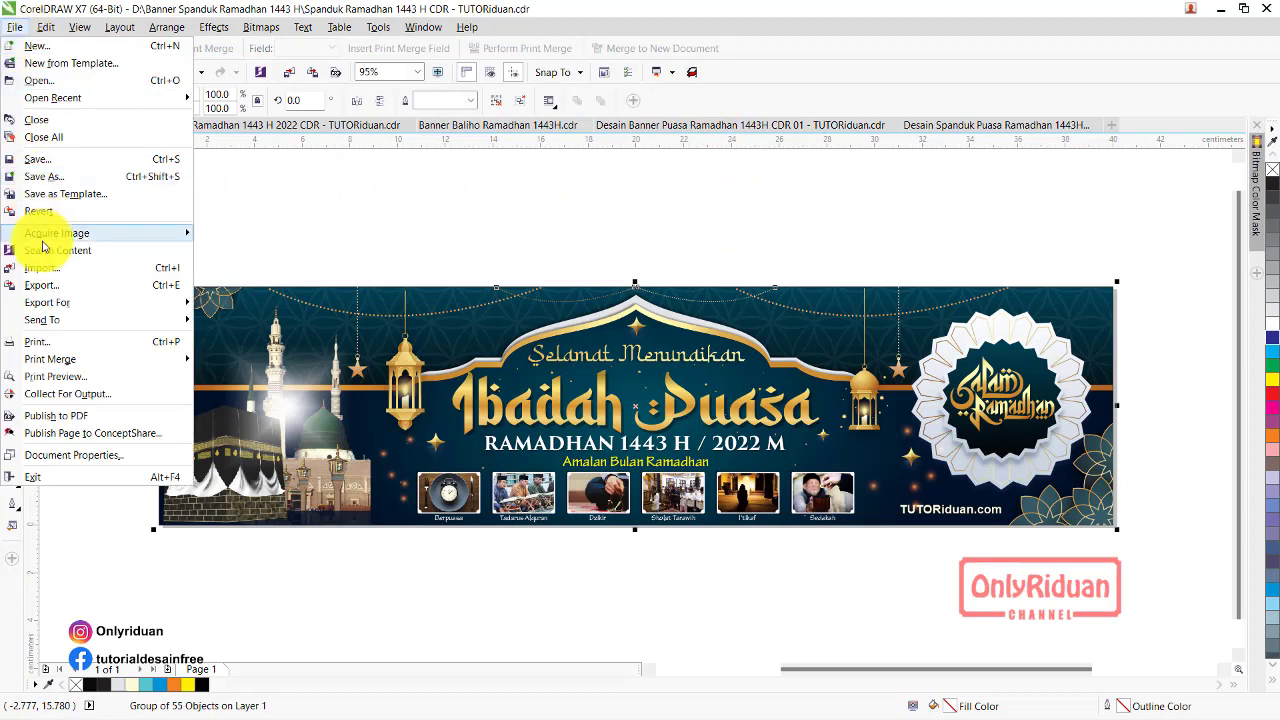
{"action": "left_click", "coordinate": [40, 290]}
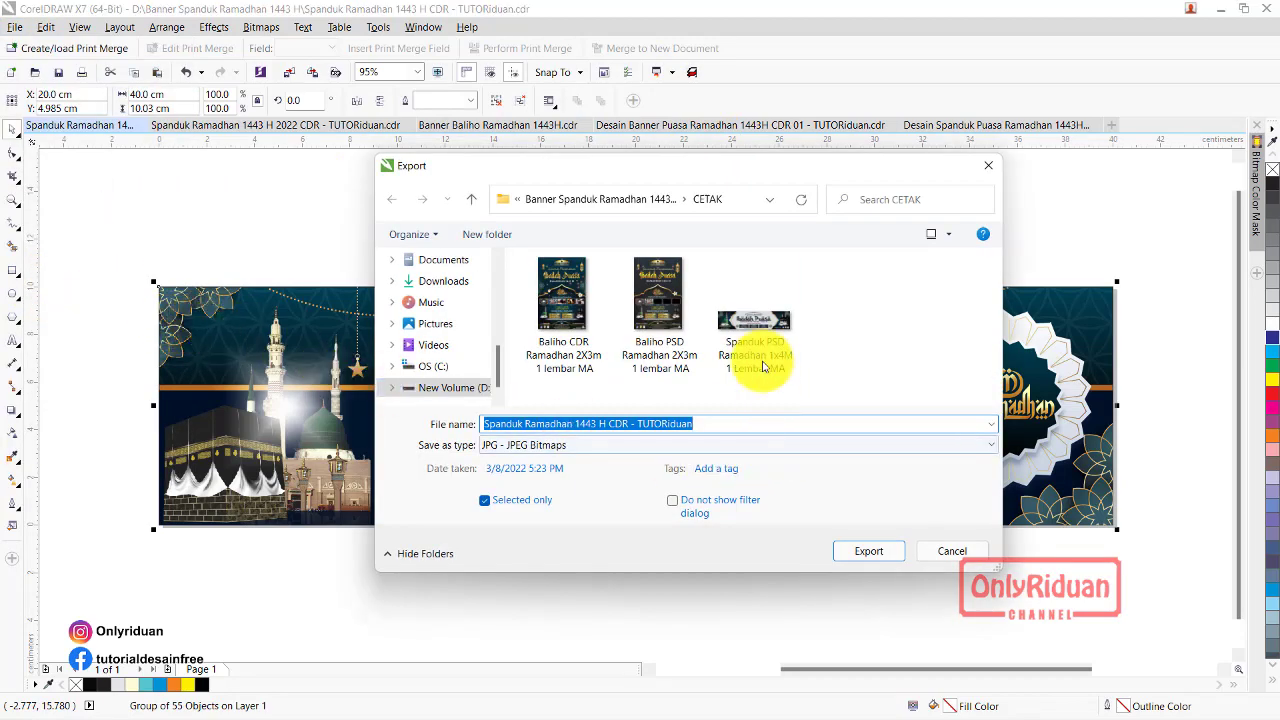
{"action": "left_click", "coordinate": [760, 322]}
{"action": "left_click", "coordinate": [529, 425]}
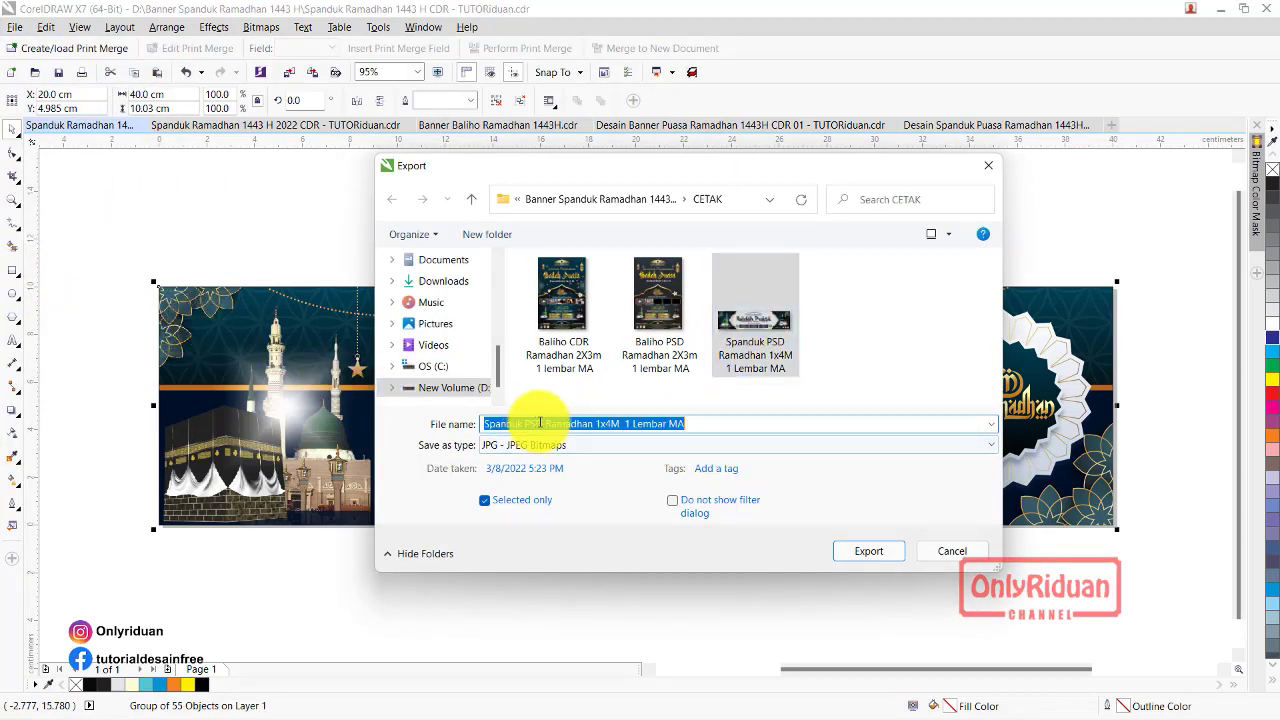
{"action": "key", "text": "BackSpace"}
{"action": "key", "text": "BackSpace"}
{"action": "type", "text": "CDR"}
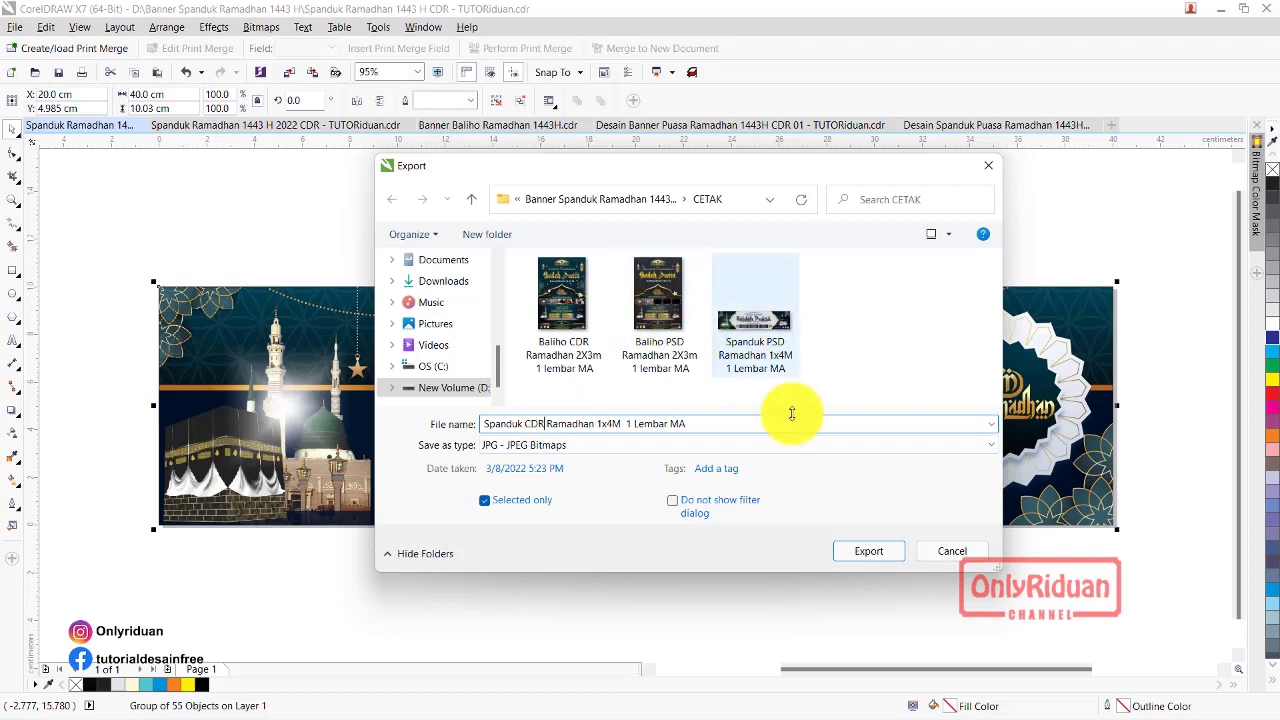
{"action": "left_click", "coordinate": [866, 551]}
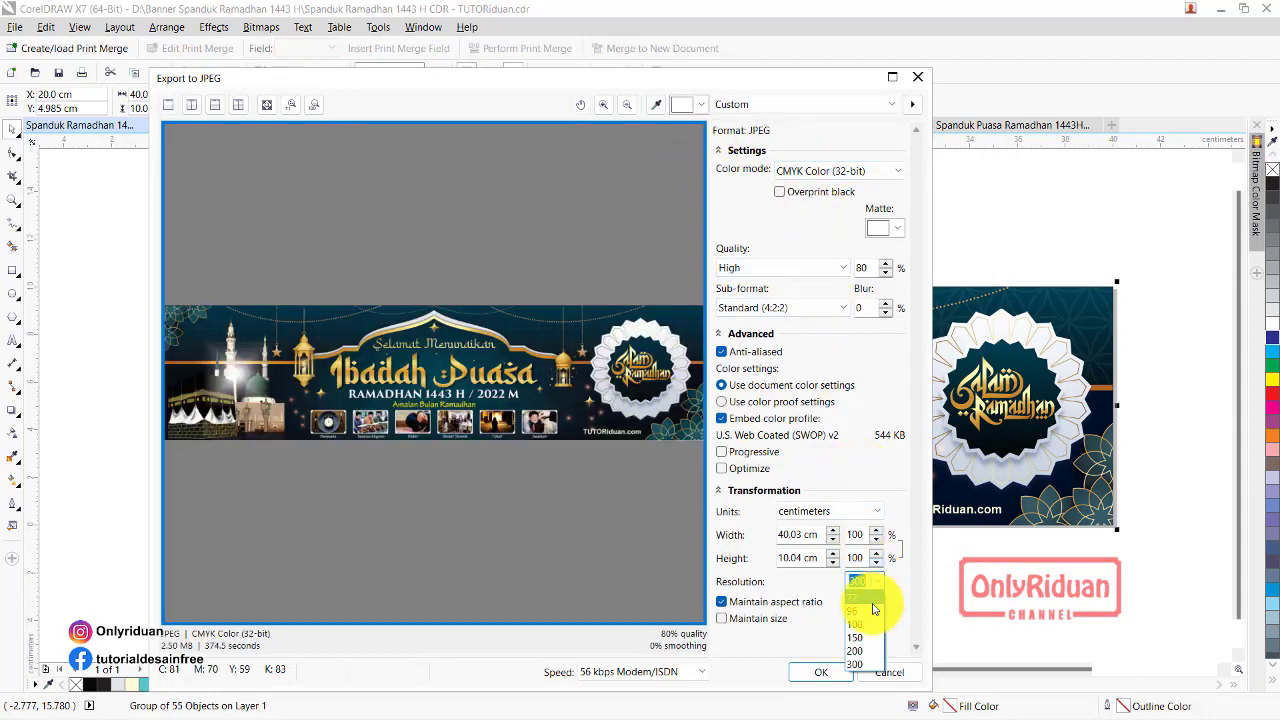
Set the CMYK JPEG export to 400 × 100.36 cm at 96 dpi and confirm it
{"action": "left_click_drag", "start_coordinate": [800, 535], "coordinate": [772, 533]}
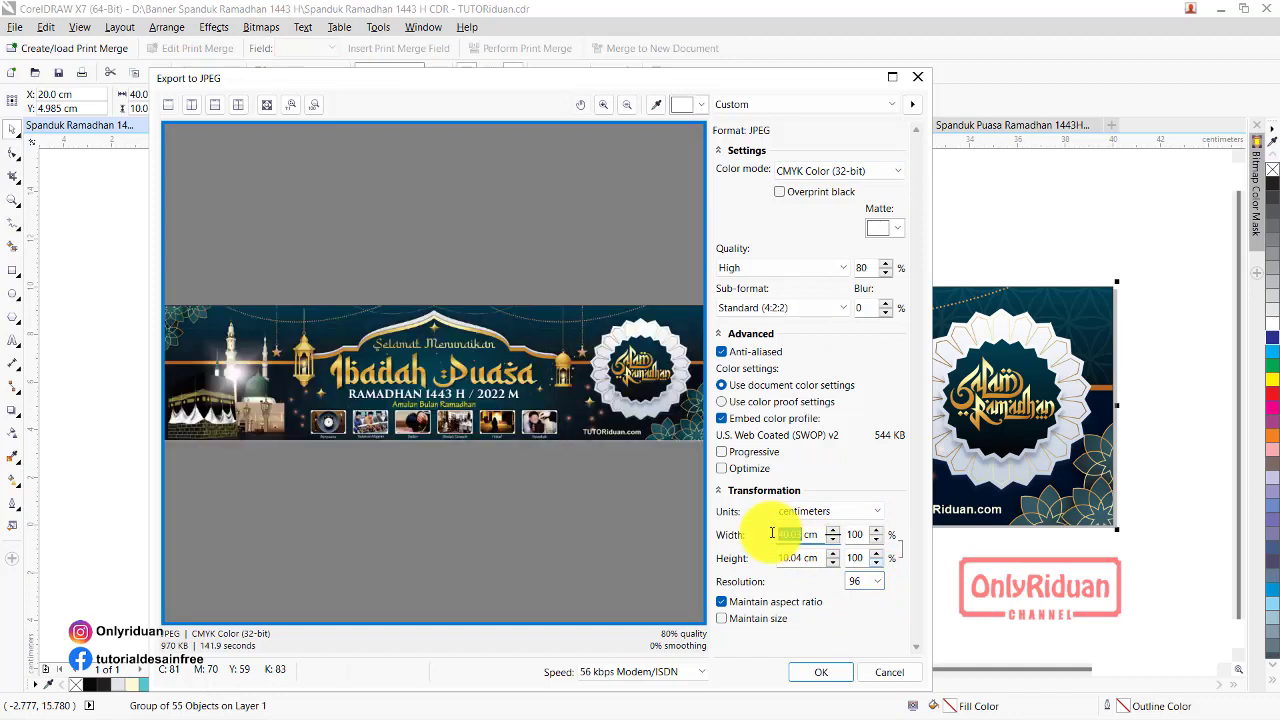
{"action": "left_click", "coordinate": [780, 558]}
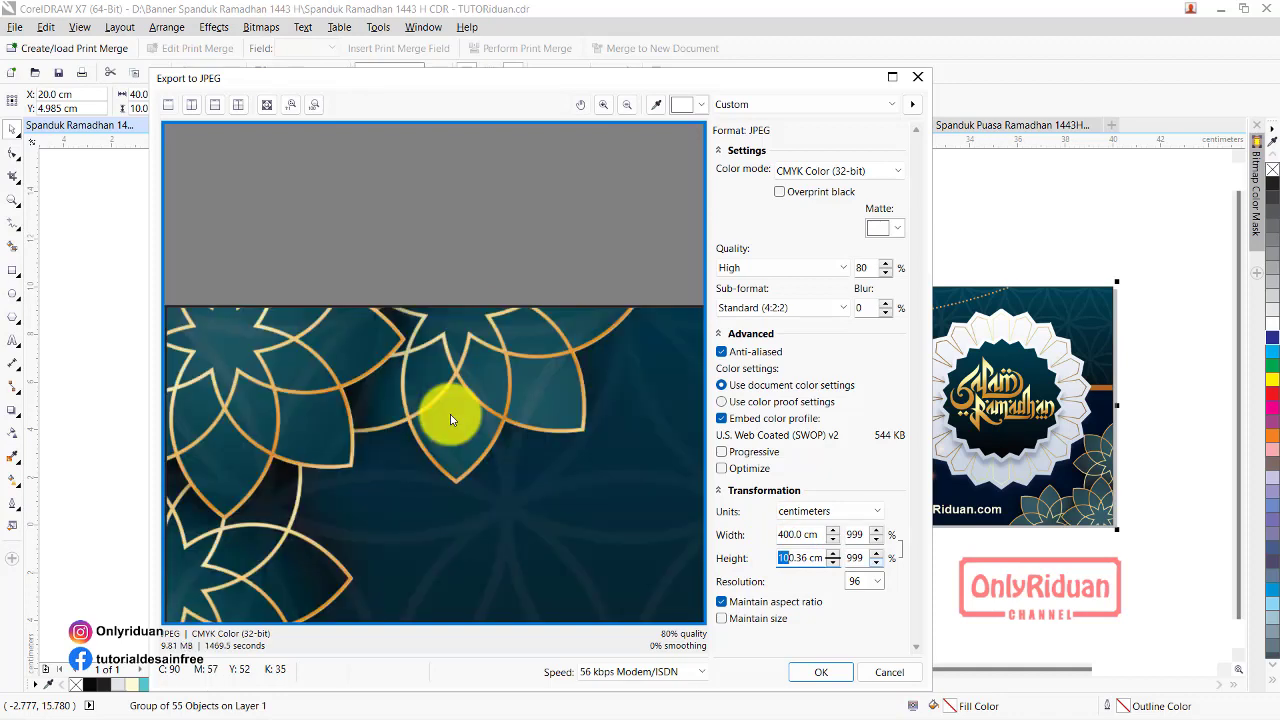
{"action": "left_click_drag", "start_coordinate": [450, 422], "coordinate": [368, 337]}
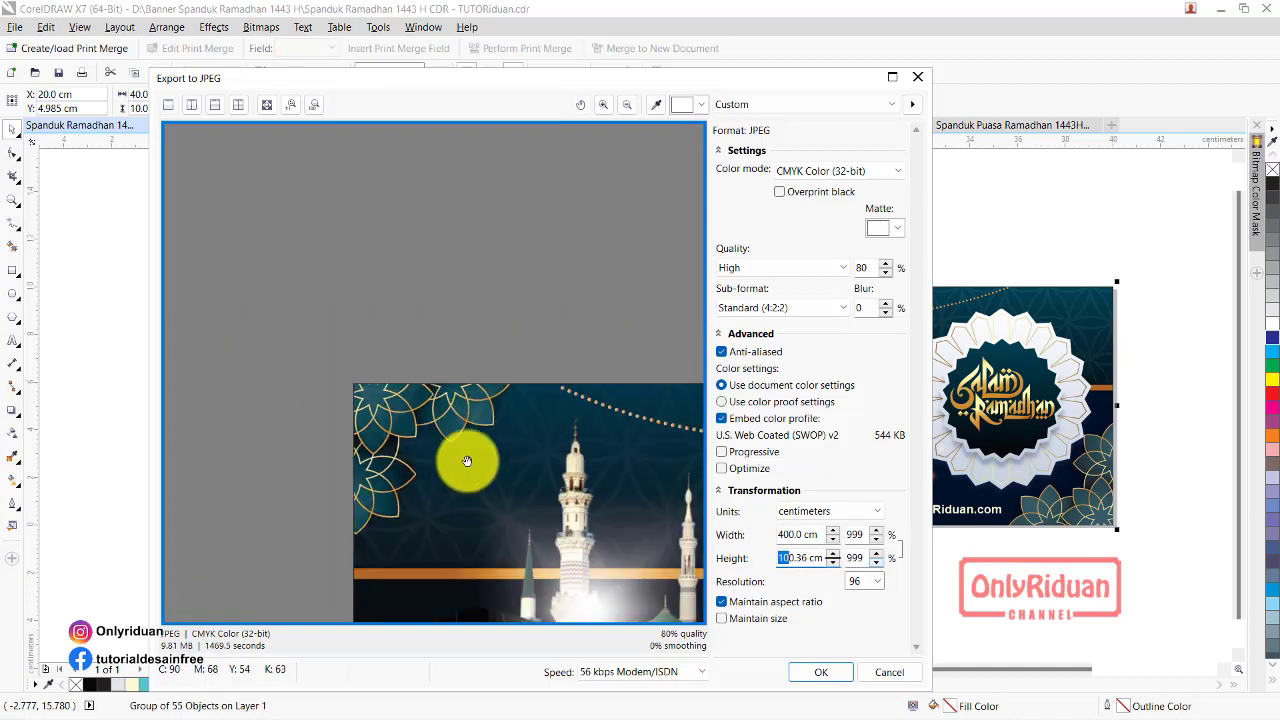
{"action": "mouse_move", "coordinate": [368, 337]}
{"action": "left_mouse_down"}
{"action": "mouse_move", "coordinate": [260, 420]}
{"action": "mouse_move", "coordinate": [500, 428]}
{"action": "mouse_move", "coordinate": [609, 391]}
{"action": "mouse_move", "coordinate": [413, 423]}
{"action": "mouse_move", "coordinate": [531, 375]}
{"action": "mouse_move", "coordinate": [514, 300]}
{"action": "mouse_move", "coordinate": [486, 400]}
{"action": "mouse_move", "coordinate": [337, 383]}
{"action": "mouse_move", "coordinate": [490, 413]}
{"action": "mouse_move", "coordinate": [390, 413]}
{"action": "left_mouse_up"}
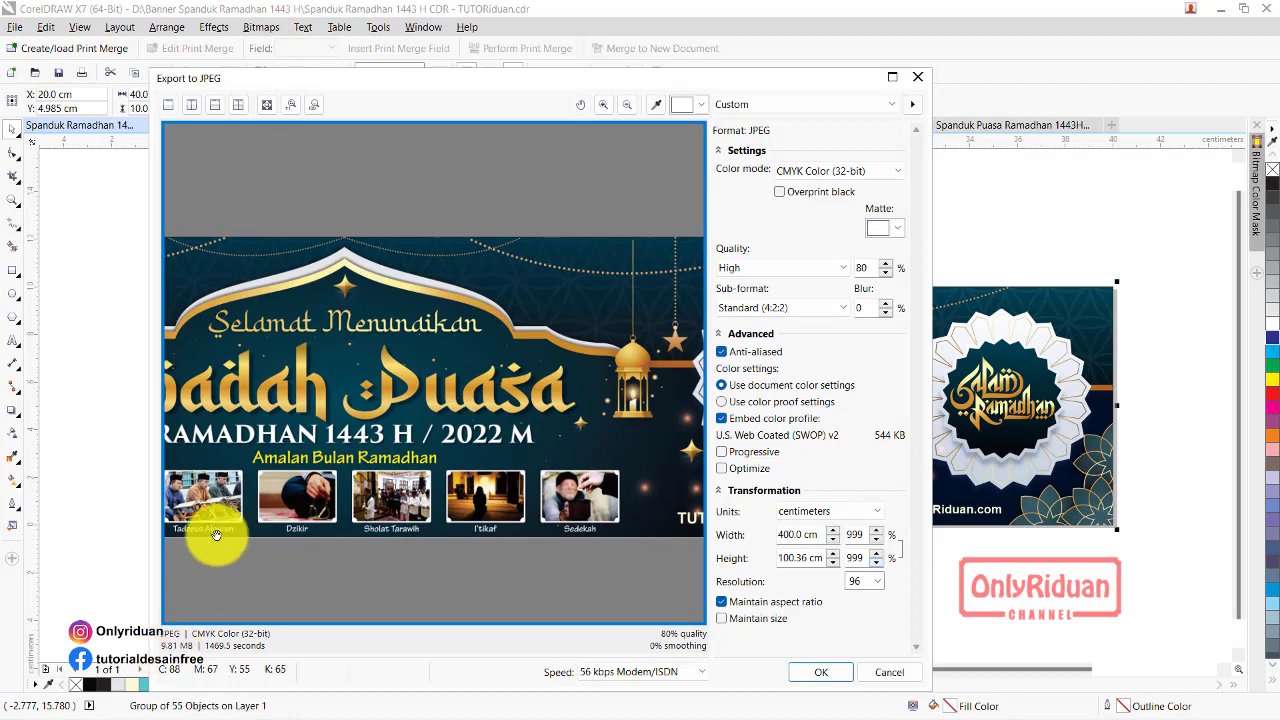
{"action": "left_click", "coordinate": [820, 672]}
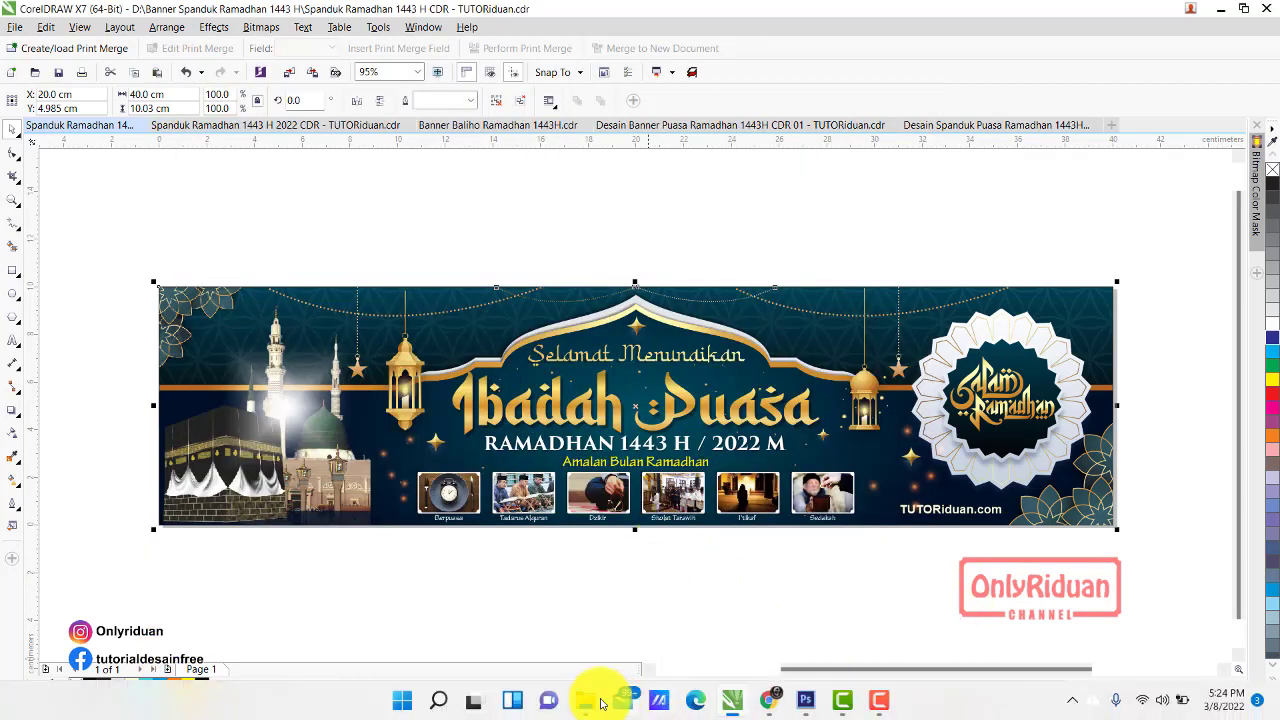
Check the sizes of the four baliho and spanduk JPEGs in CETAK, then minimize the folder
{"action": "left_click", "coordinate": [585, 702]}
{"action": "left_click", "coordinate": [565, 262]}
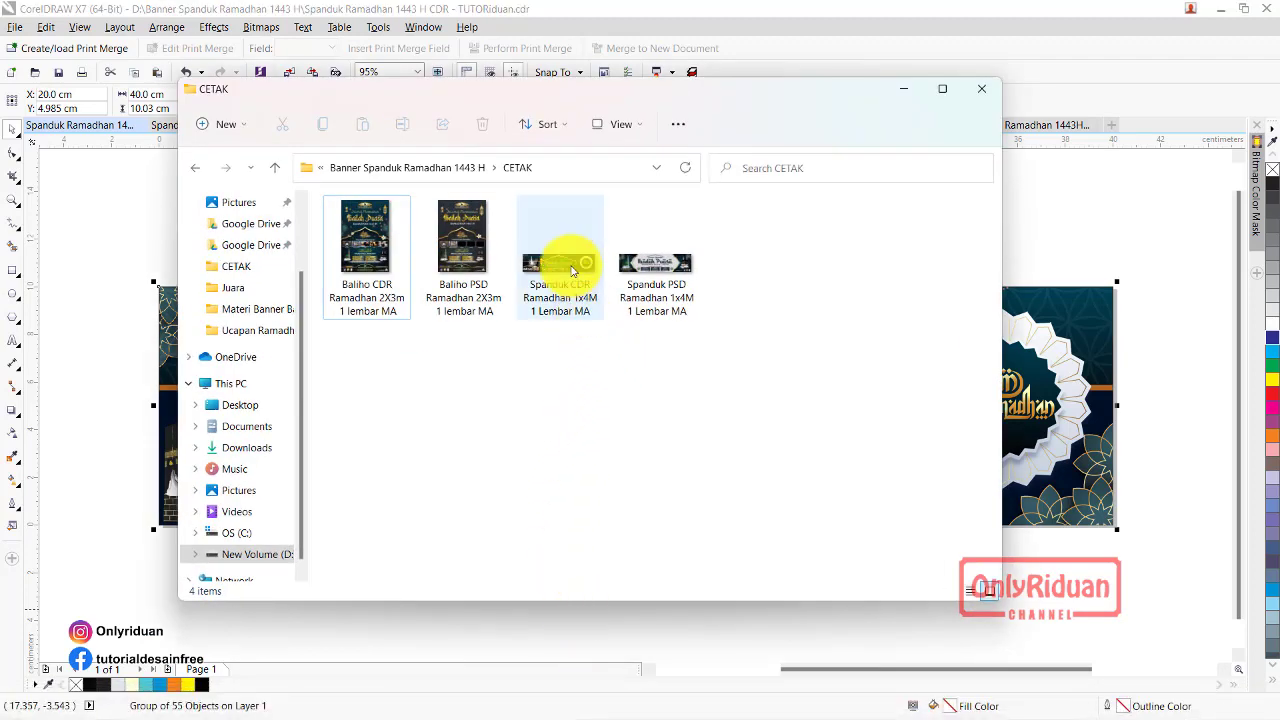
{"action": "left_click", "coordinate": [658, 266]}
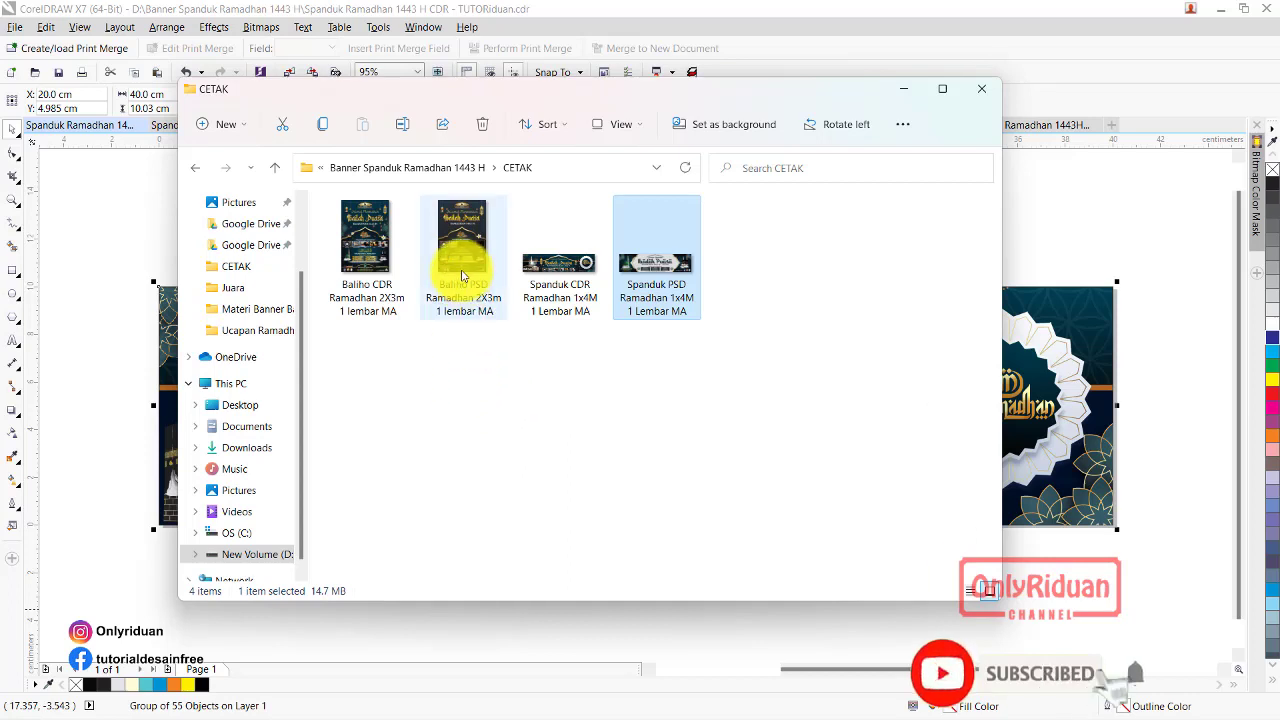
{"action": "left_click", "coordinate": [455, 262]}
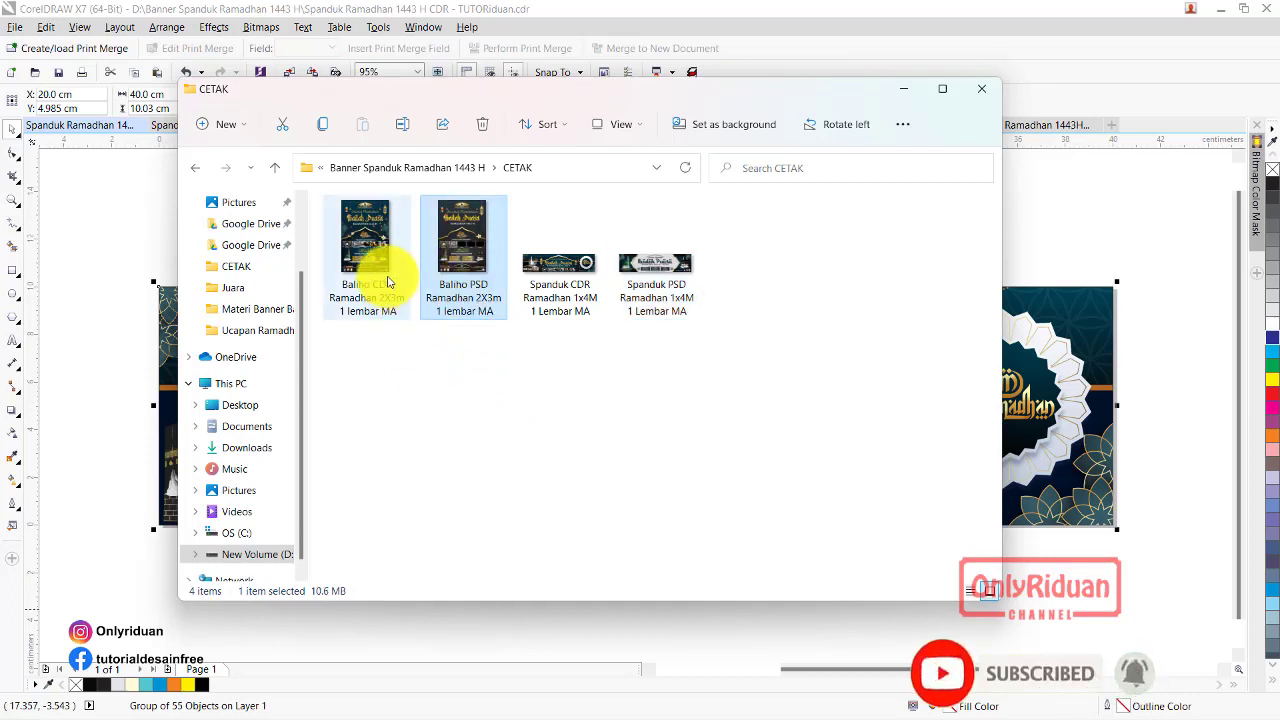
{"action": "left_click", "coordinate": [362, 262]}
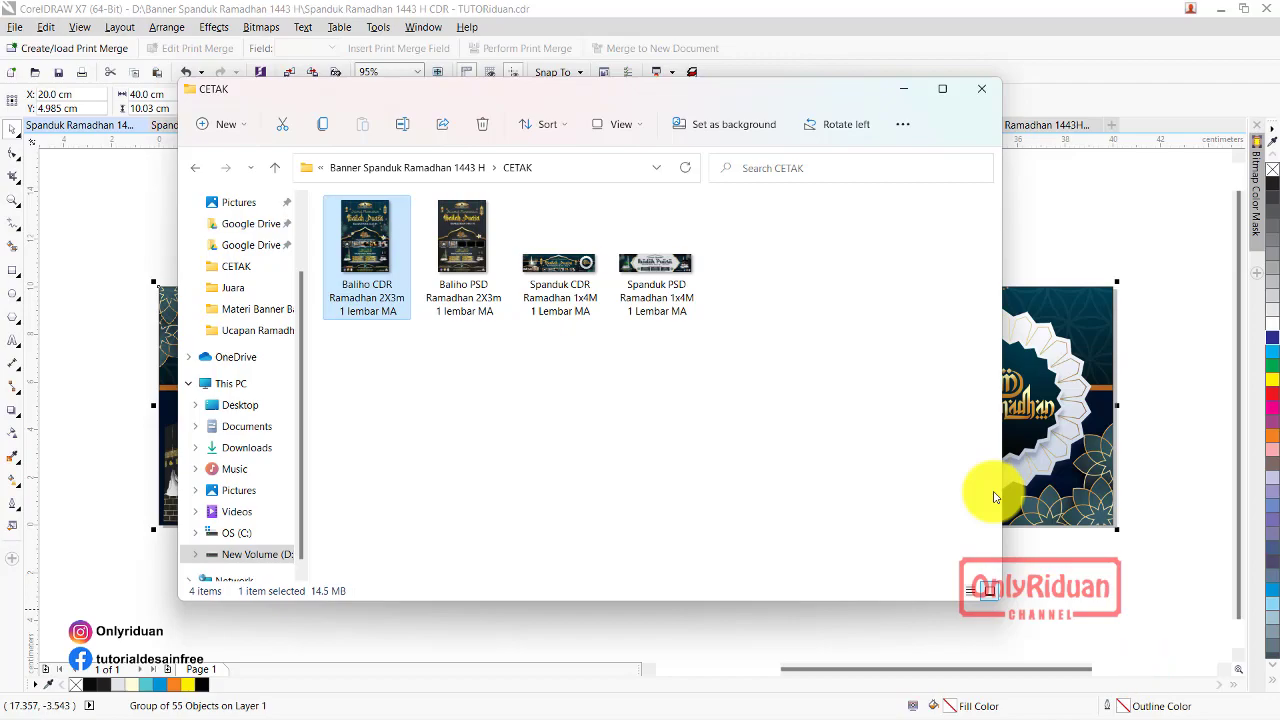
{"action": "left_click", "coordinate": [902, 88]}
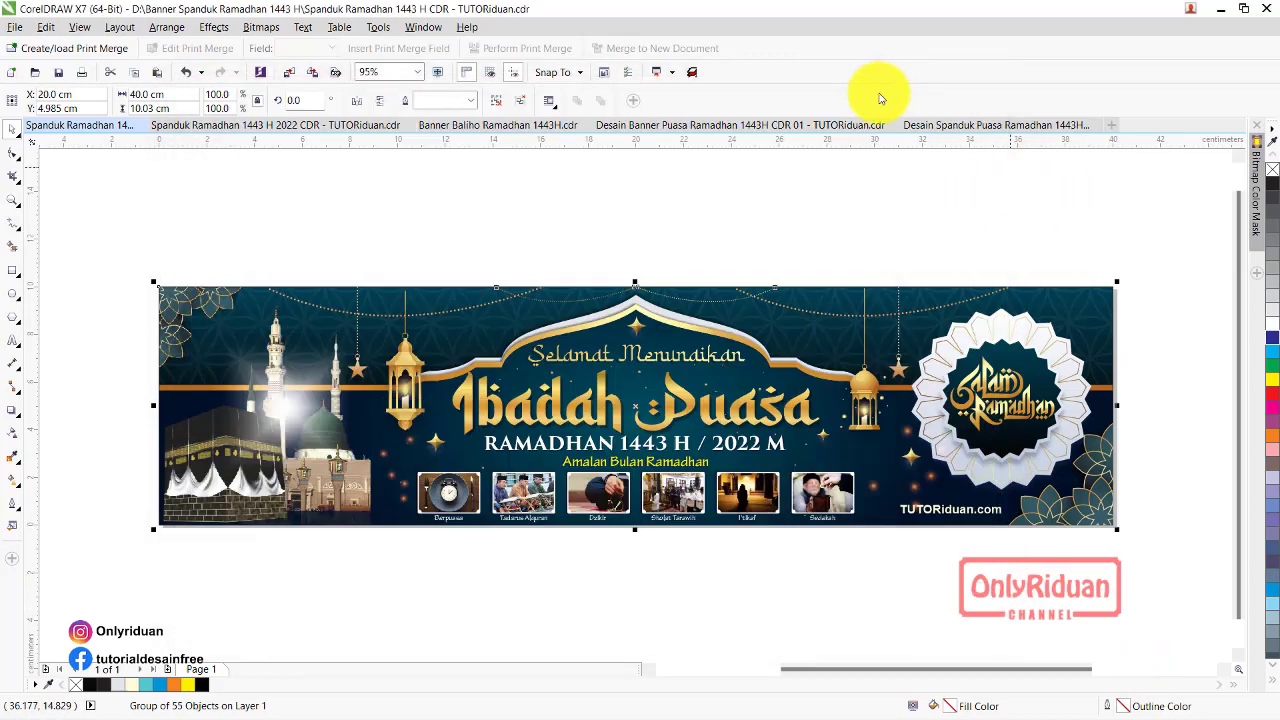